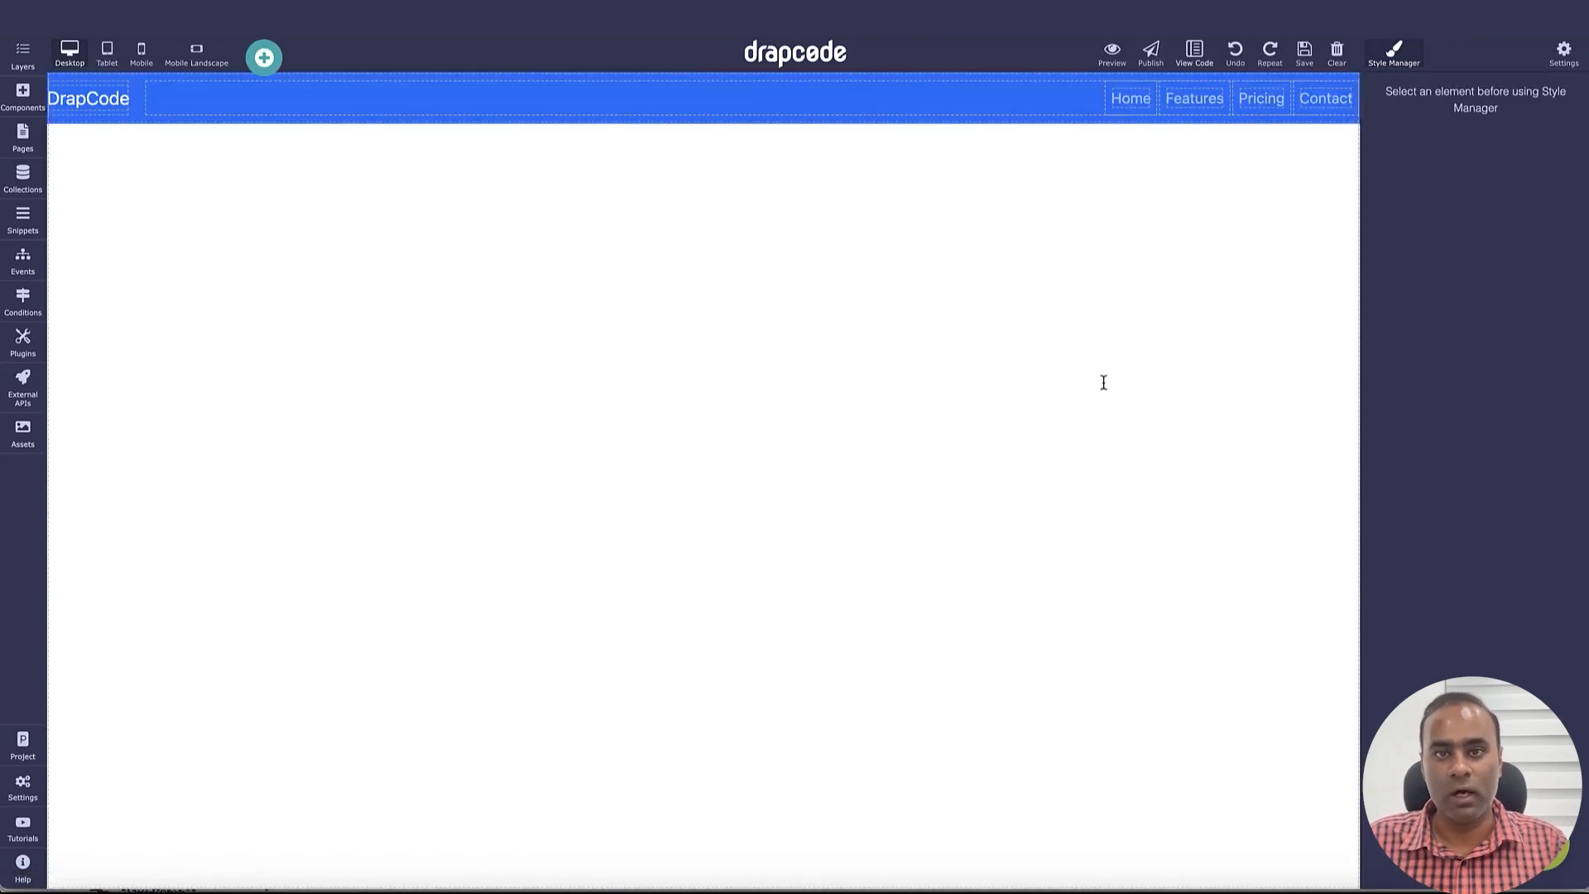
# Step: Add a two-column section directly below the navbar and place a Data Table in its first column
pyautogui.click(23, 106)
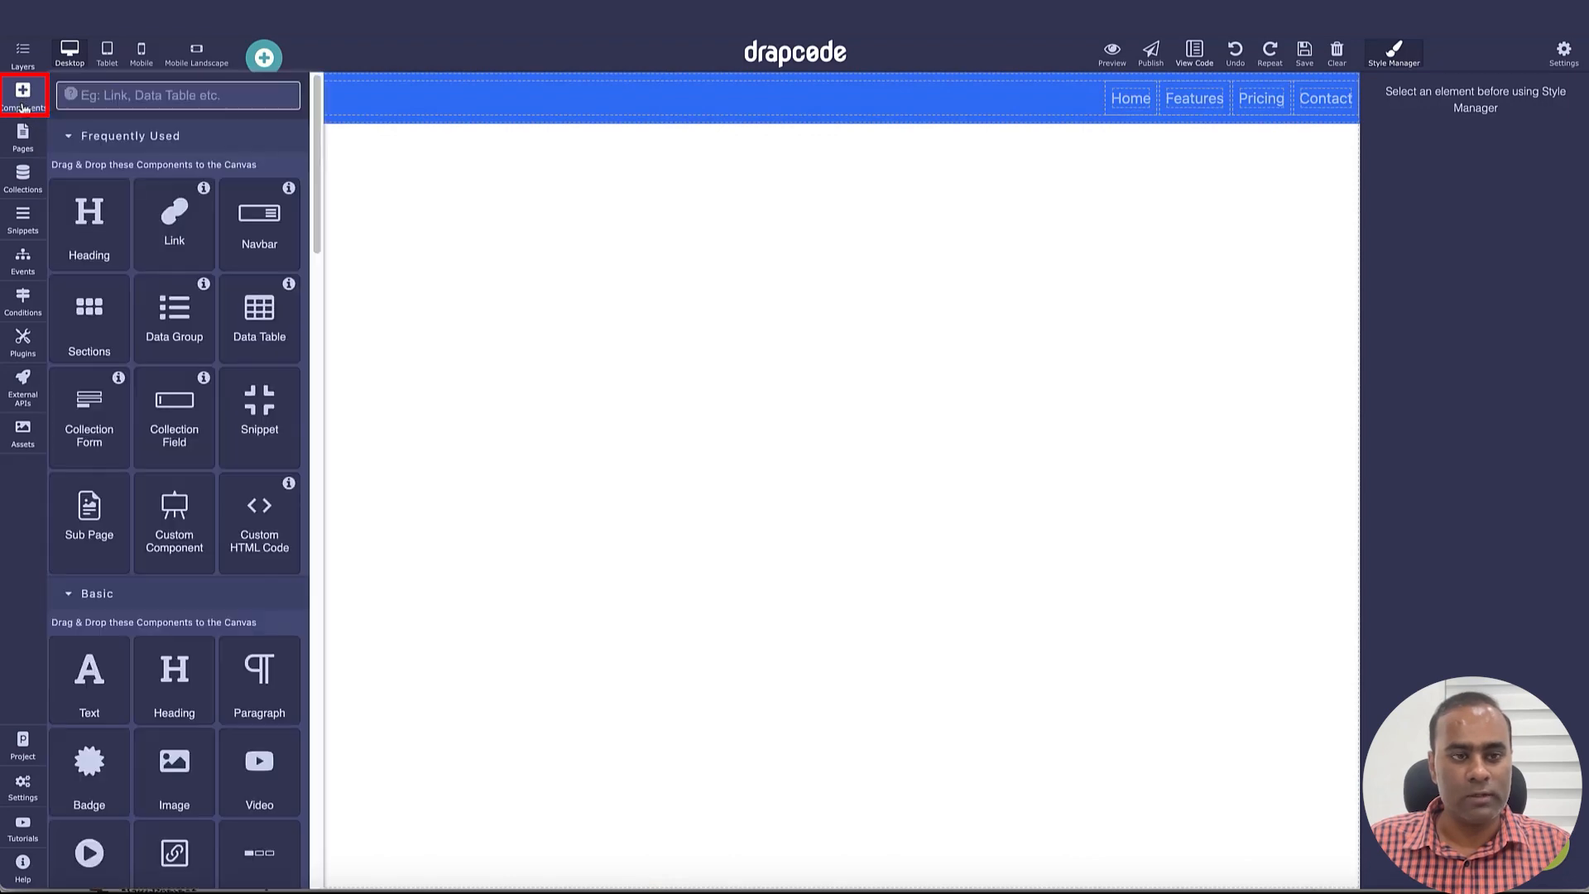
pyautogui.moveTo(95, 321); pyautogui.dragTo(392, 497)
pyautogui.click(584, 226)
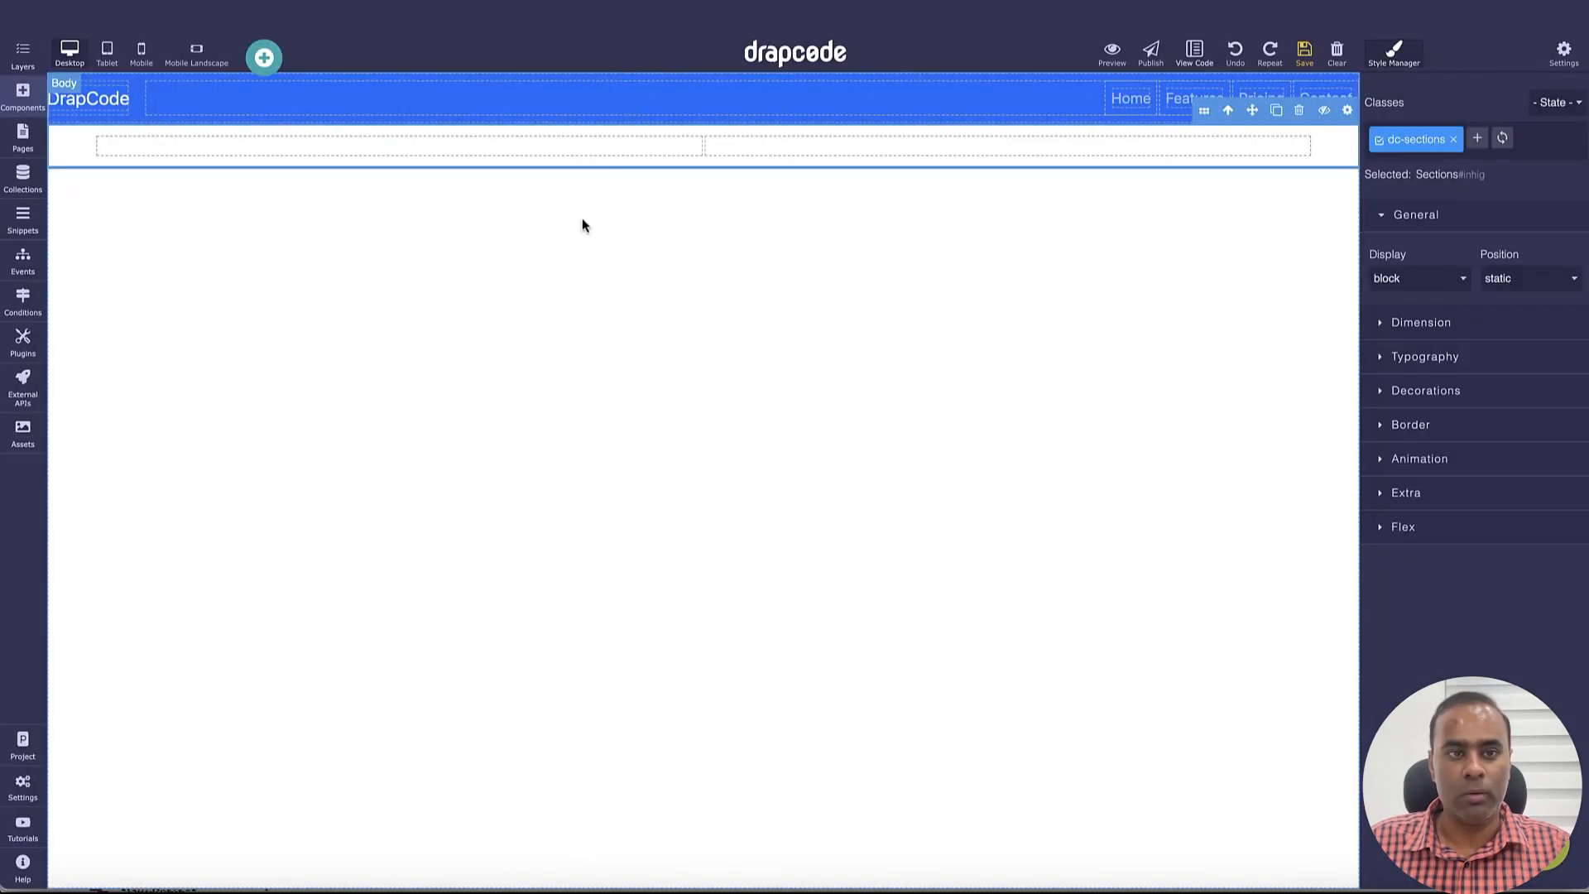
pyautogui.click(24, 87)
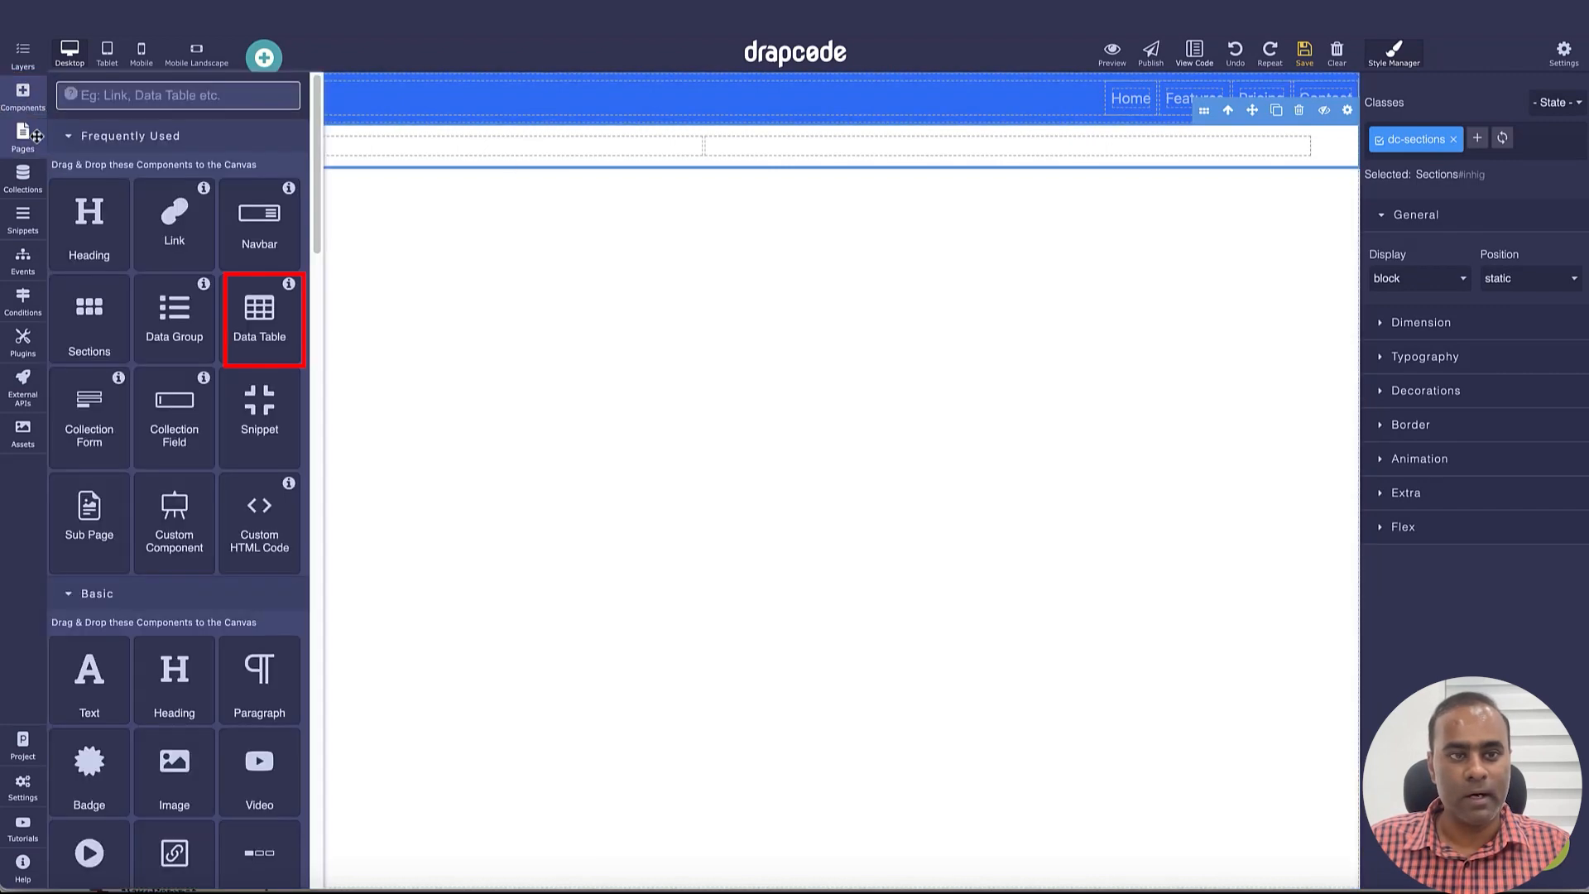
pyautogui.moveTo(253, 342); pyautogui.dragTo(381, 146)
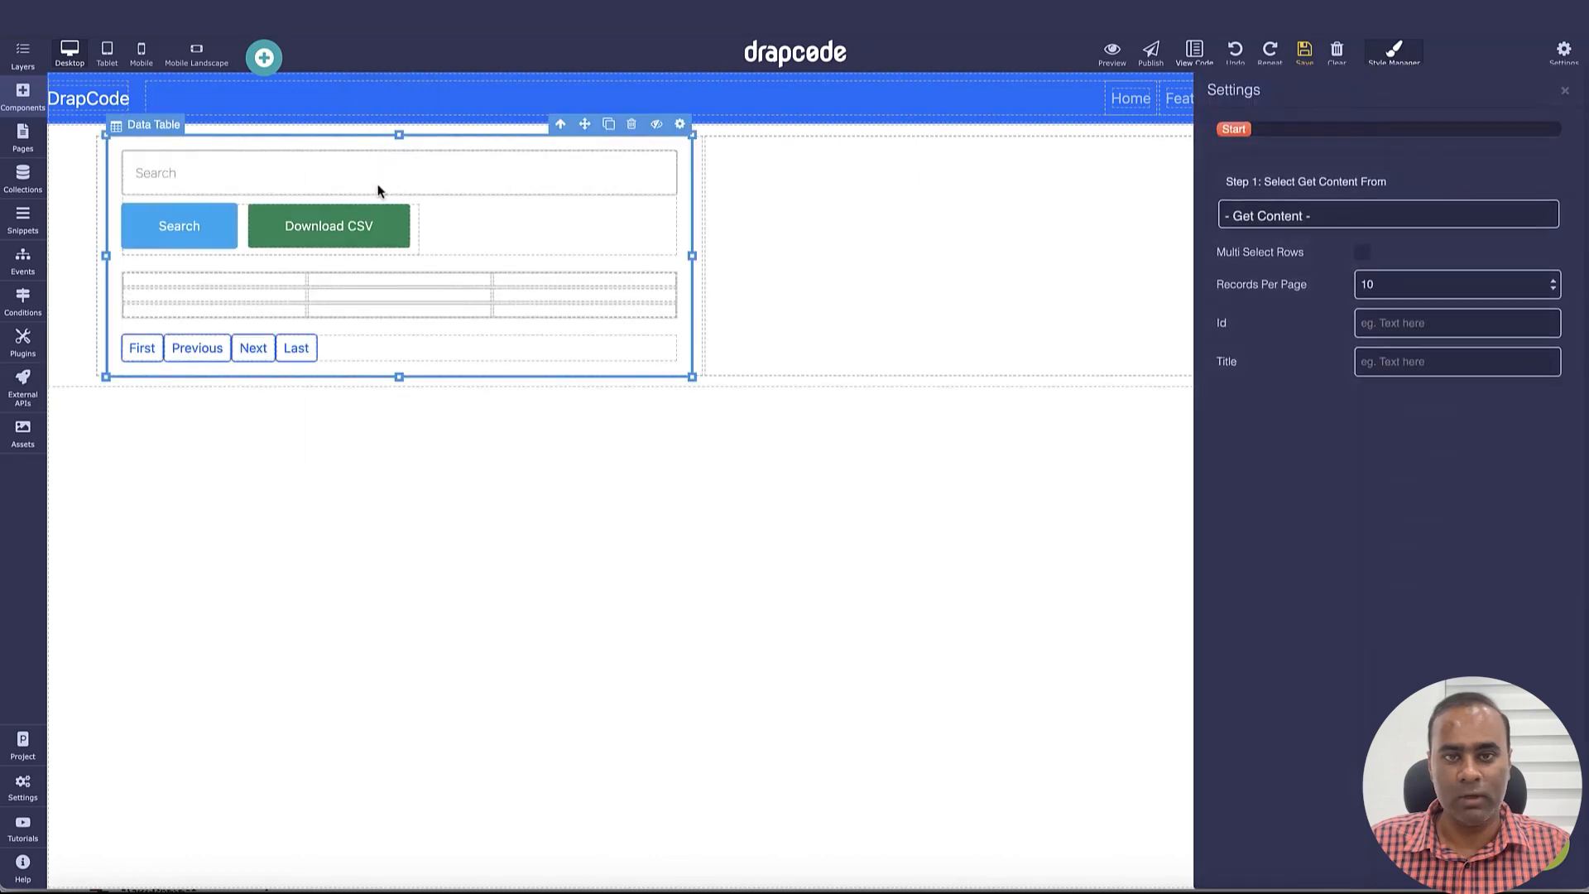
# Step: Set the data table to get its data from the Product collection and save the page
pyautogui.click(1300, 212)
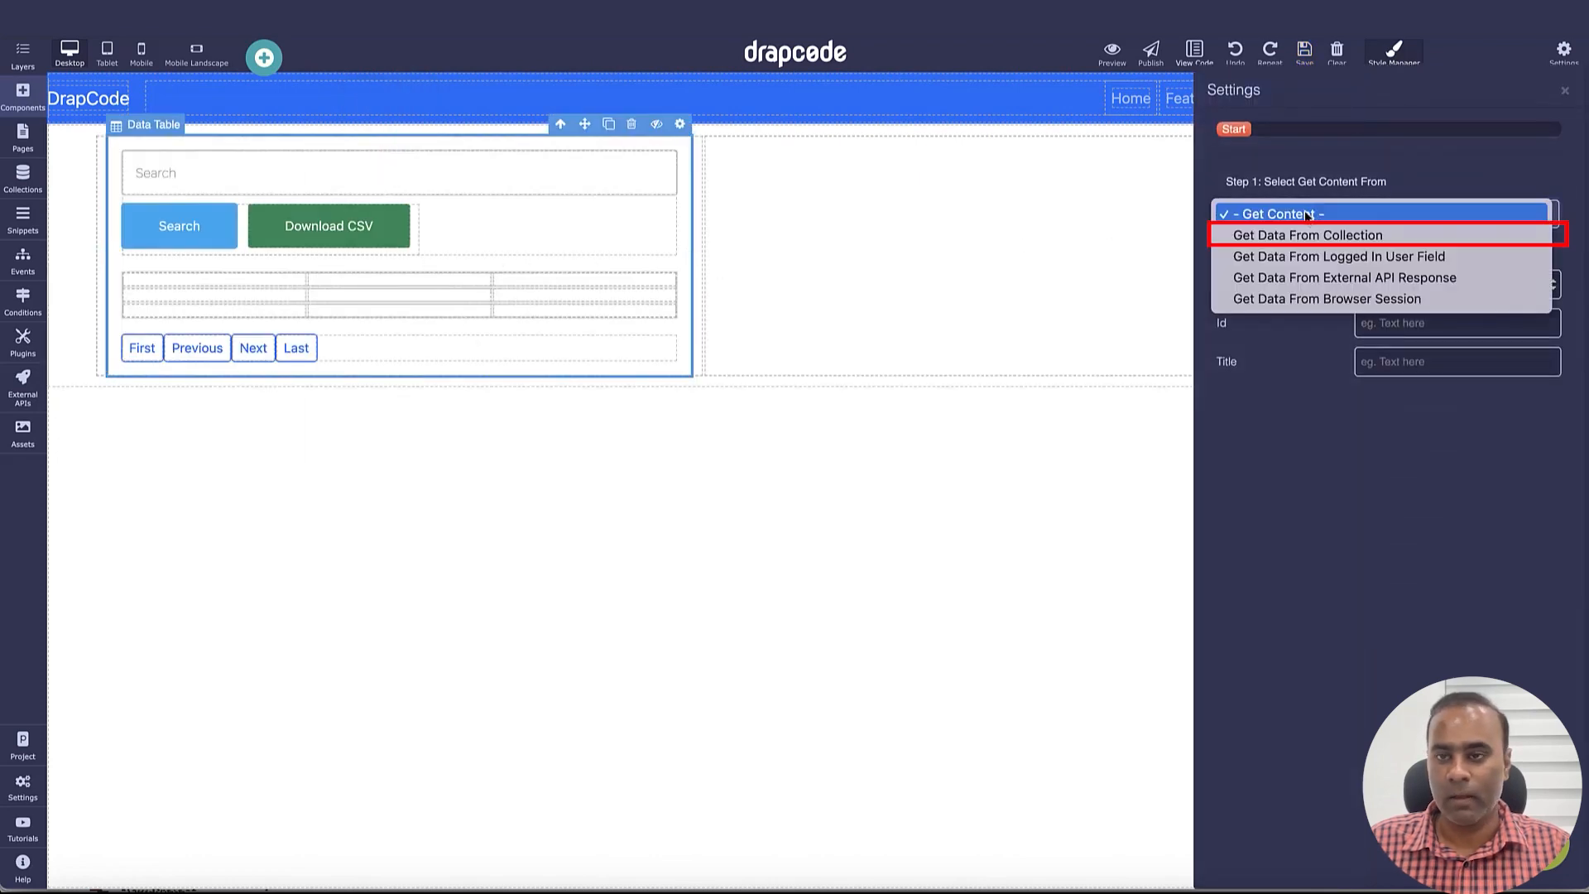
pyautogui.click(1305, 226)
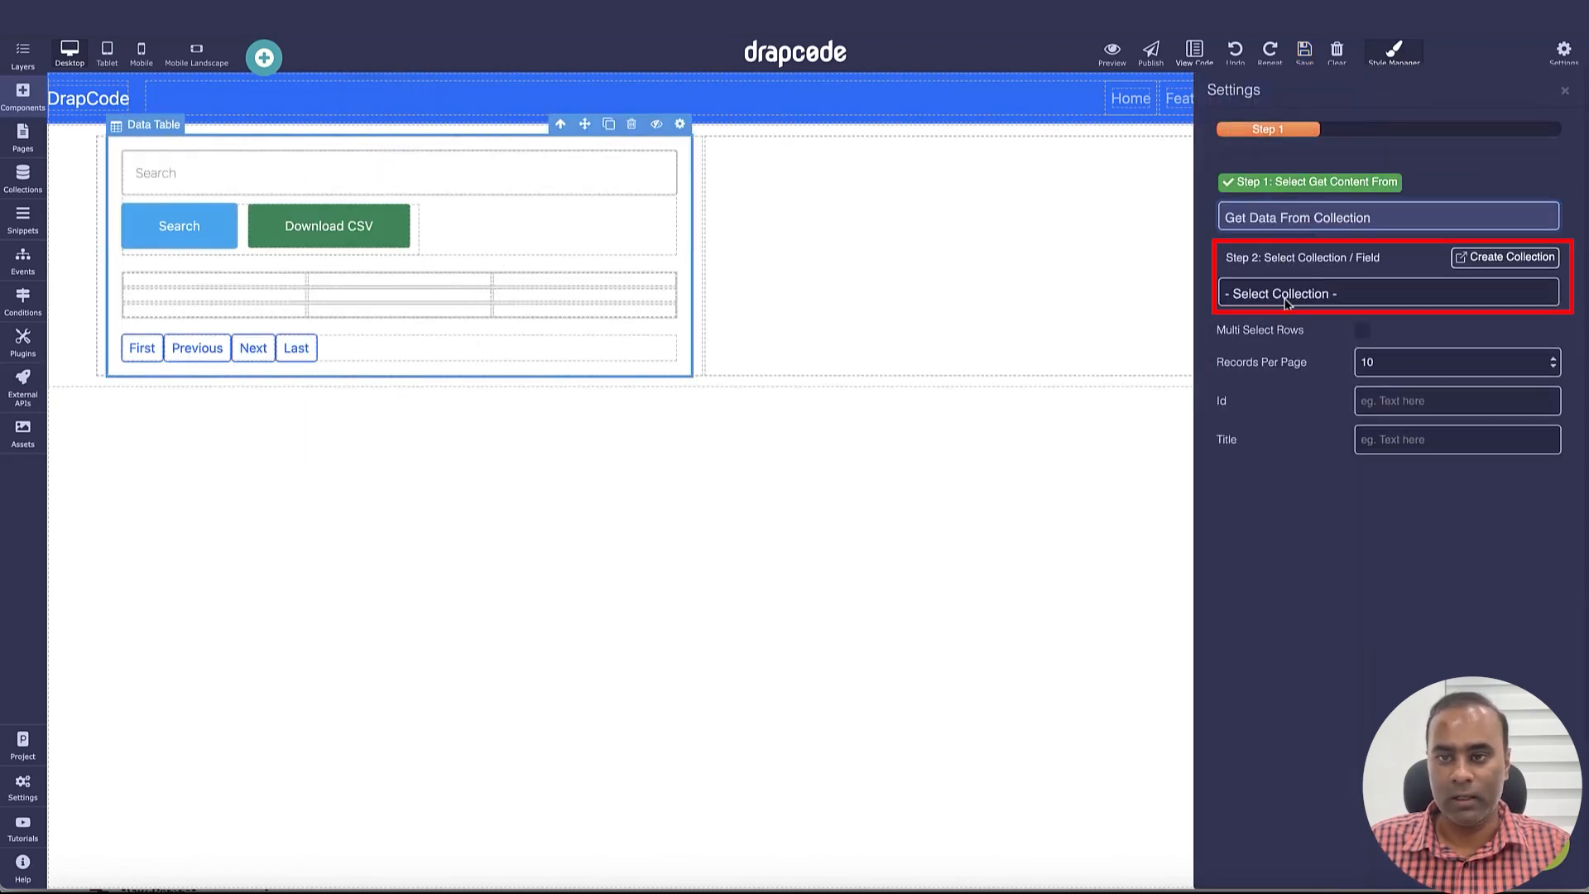
pyautogui.click(1284, 296)
pyautogui.click(1278, 314)
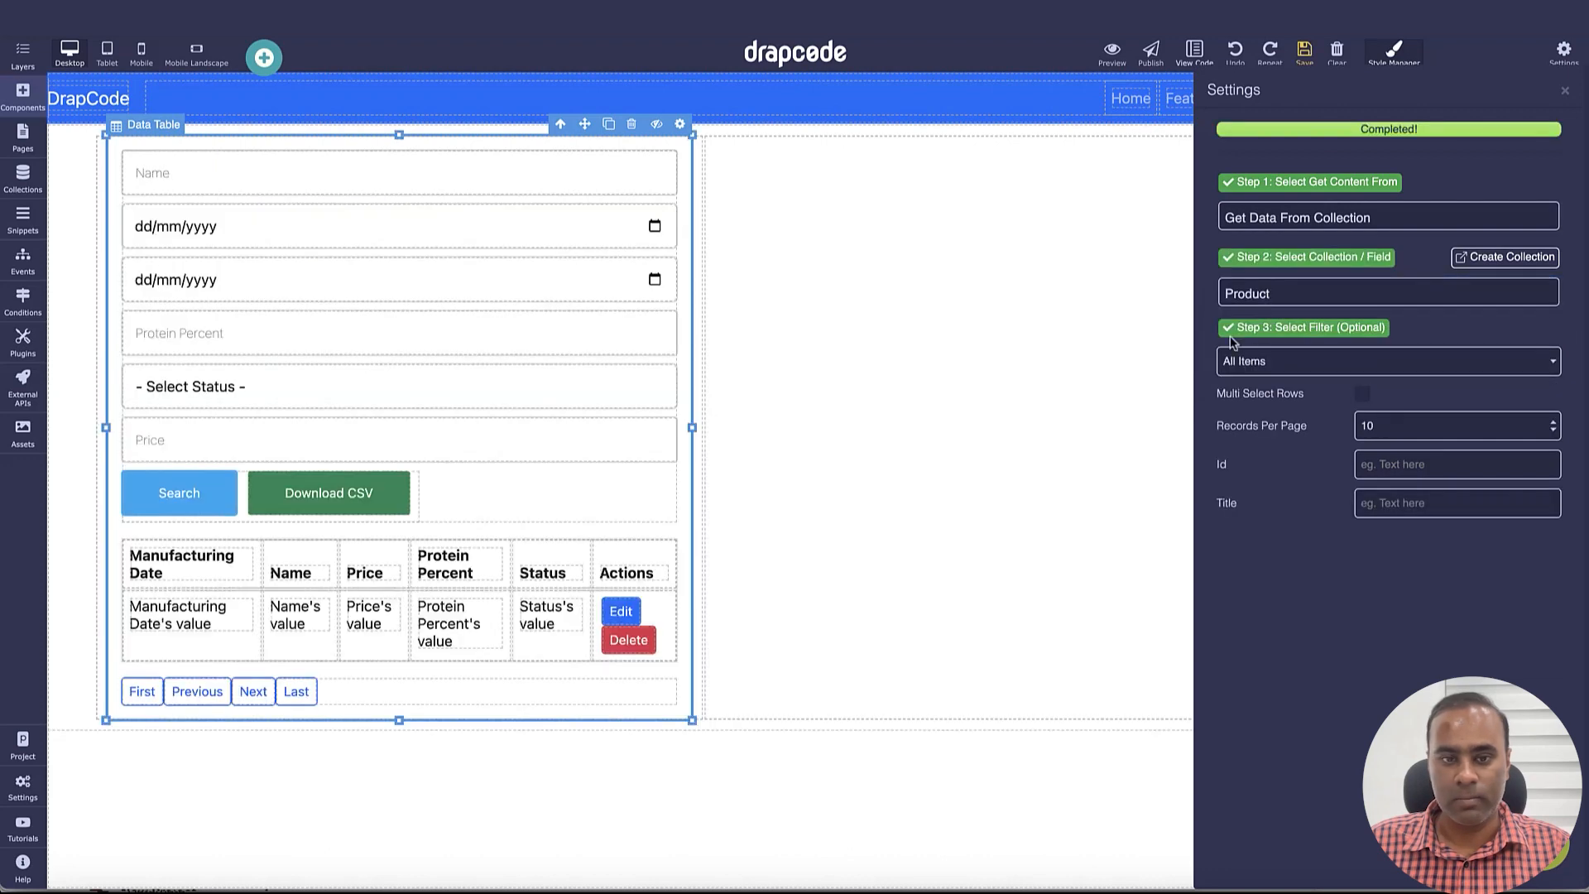
pyautogui.click(1565, 92)
pyautogui.click(1304, 52)
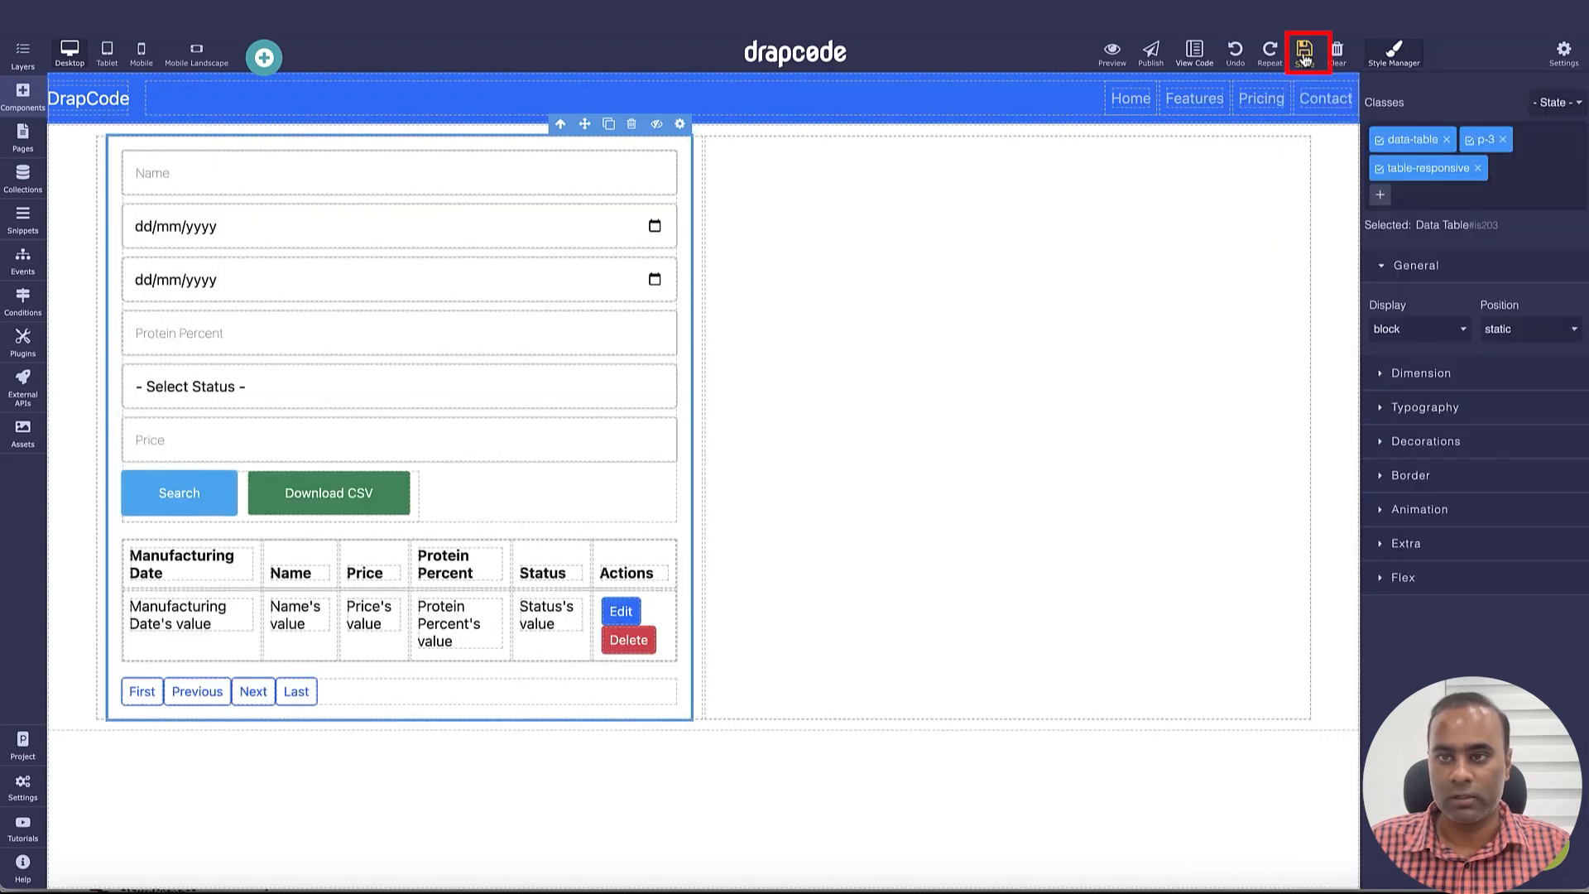
# Step: Delete the search form above the product data table
pyautogui.click(471, 503)
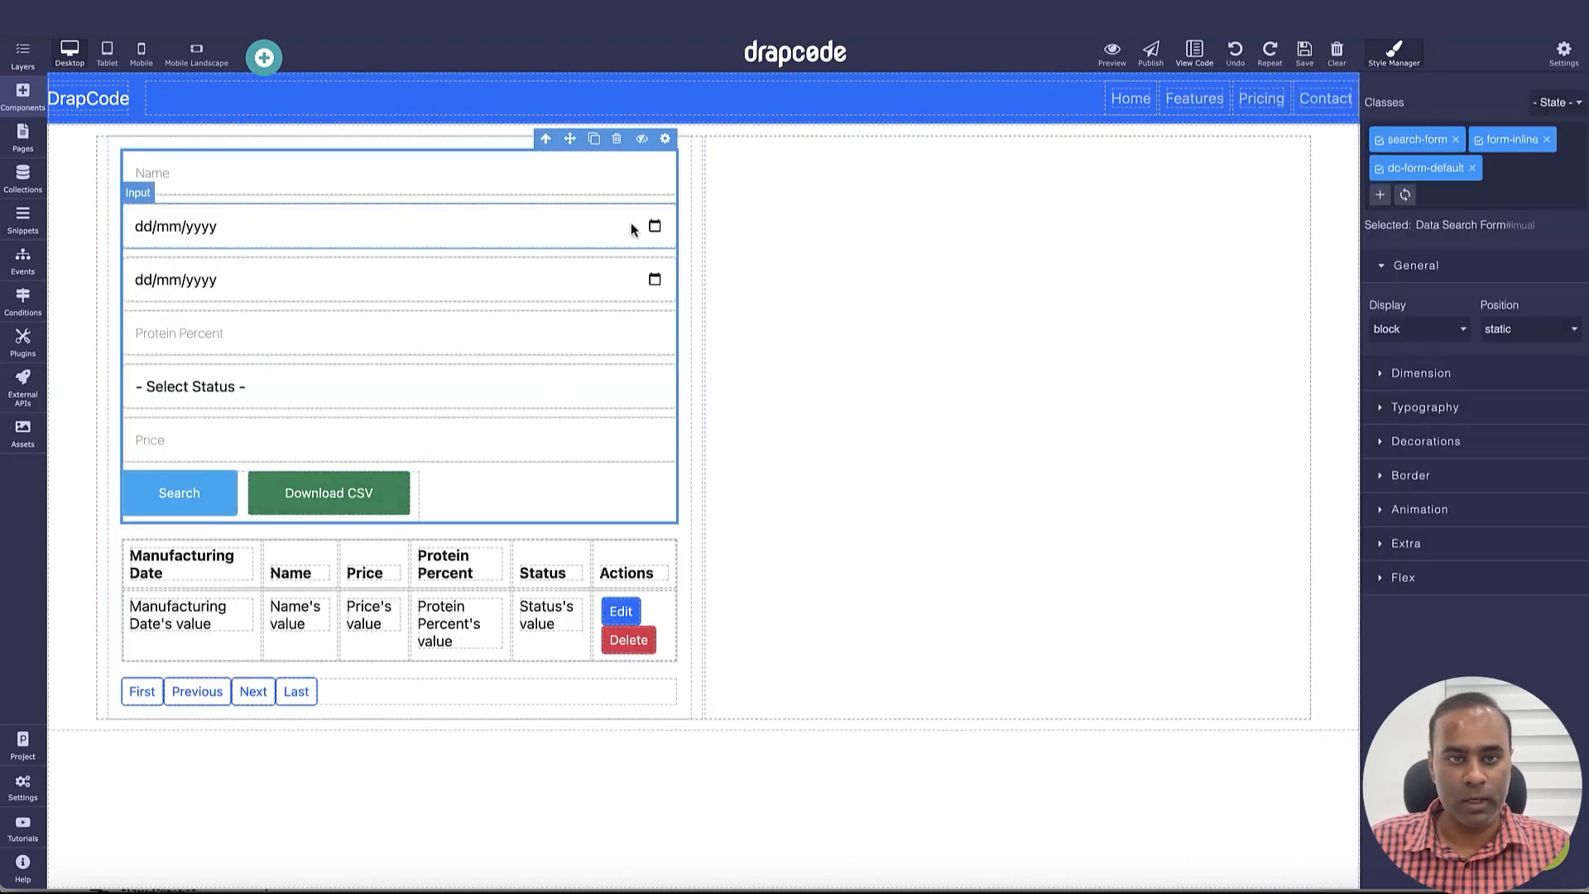
pyautogui.click(617, 140)
pyautogui.click(673, 255)
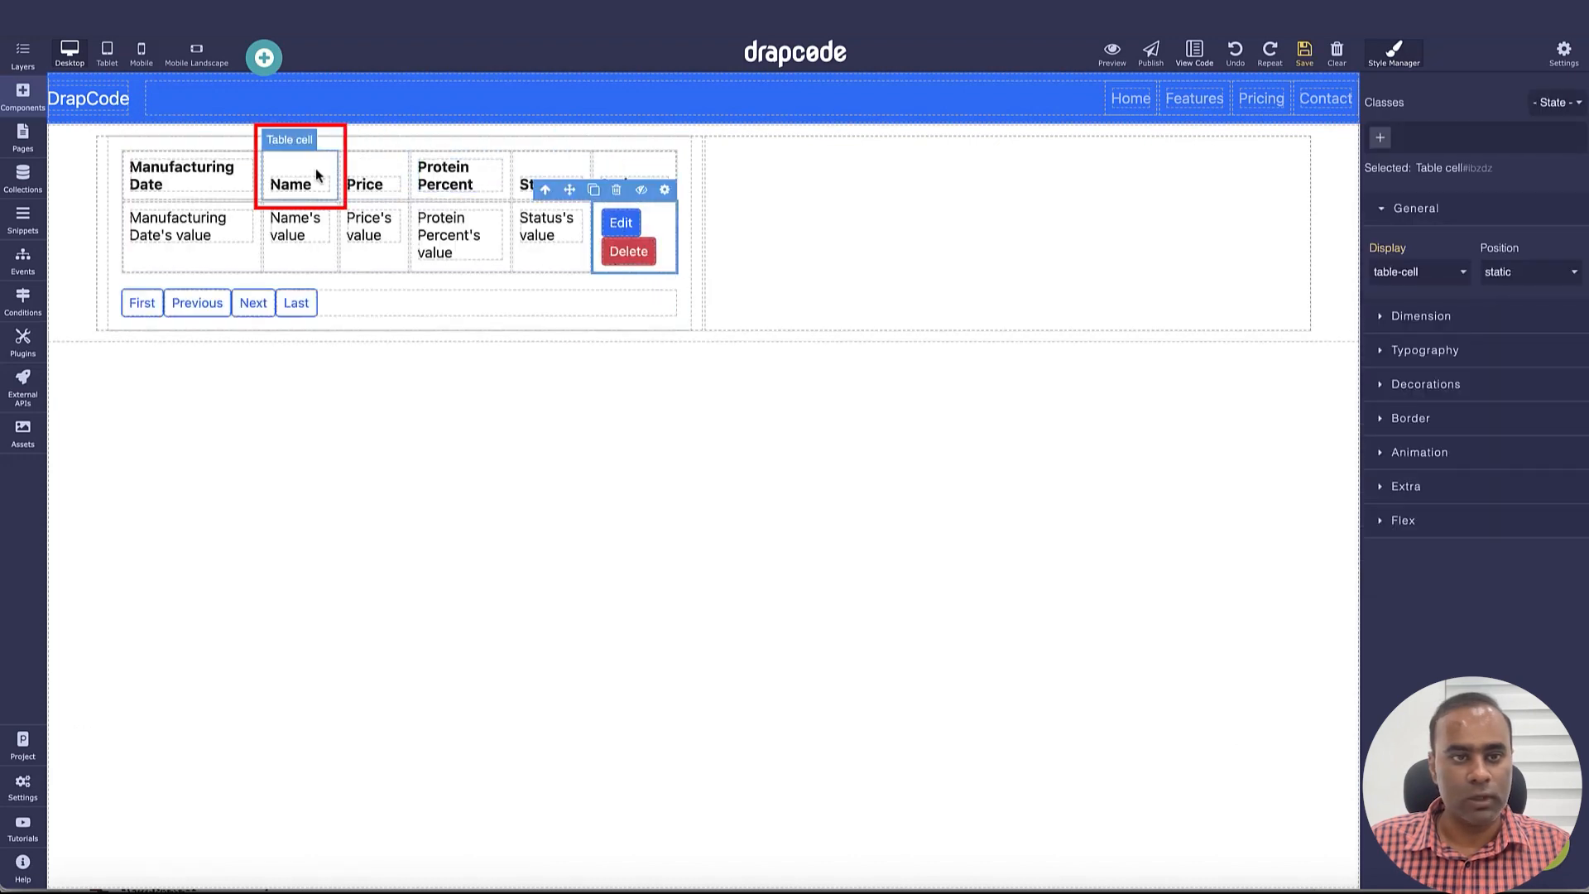
# Step: Move the Name header and its value cell ahead of Manufacturing Date in the data table and save the page
pyautogui.moveTo(316, 168); pyautogui.dragTo(141, 178)
pyautogui.click(330, 250)
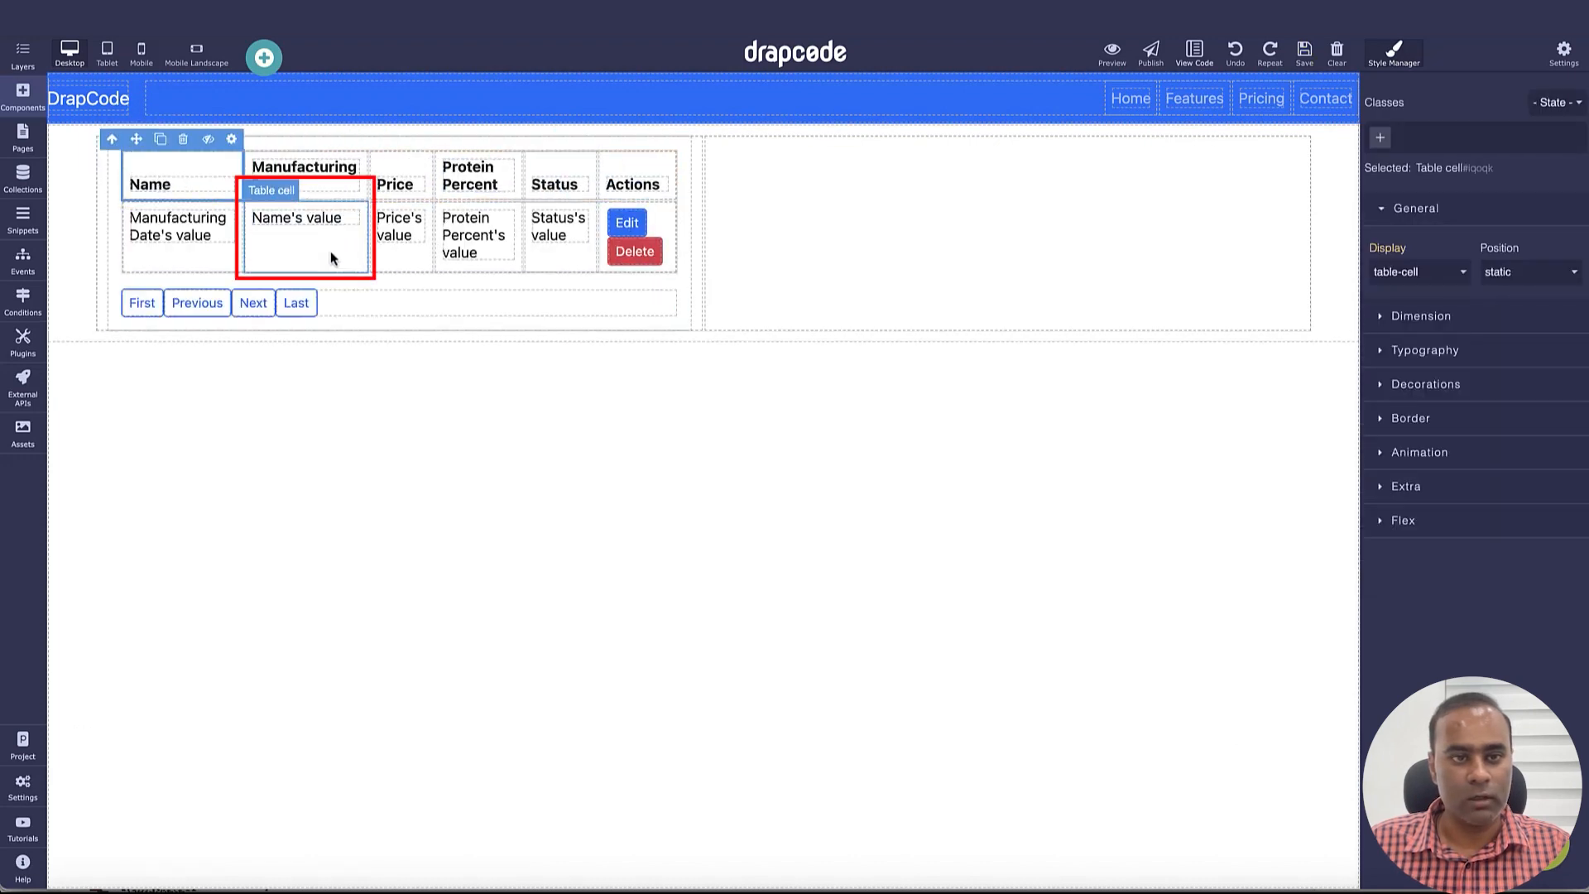
pyautogui.moveTo(330, 250); pyautogui.dragTo(176, 257)
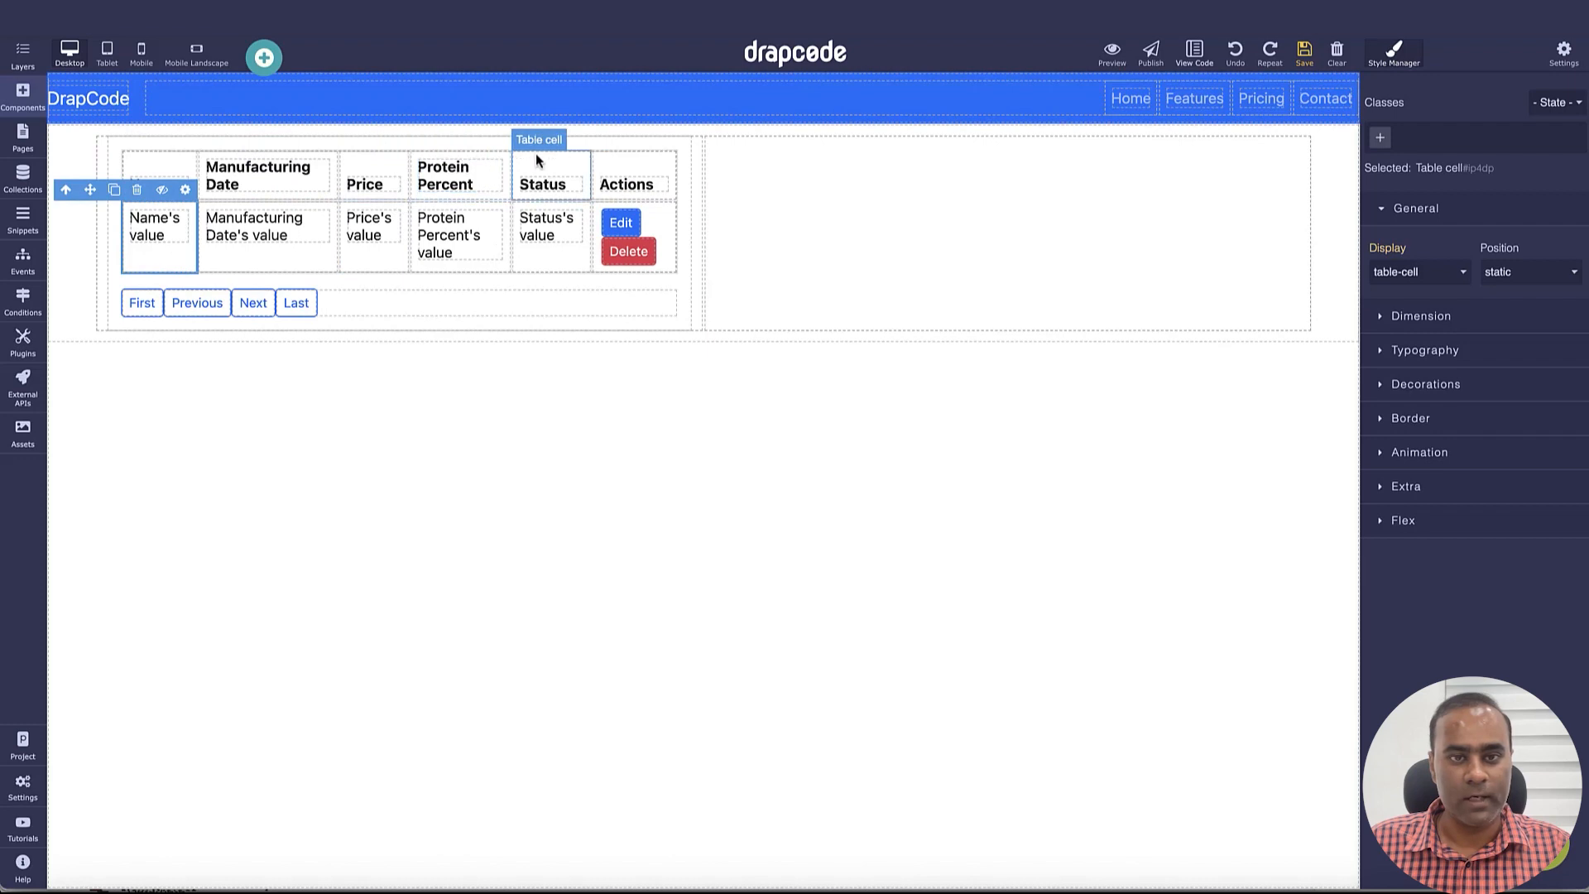
pyautogui.click(1305, 51)
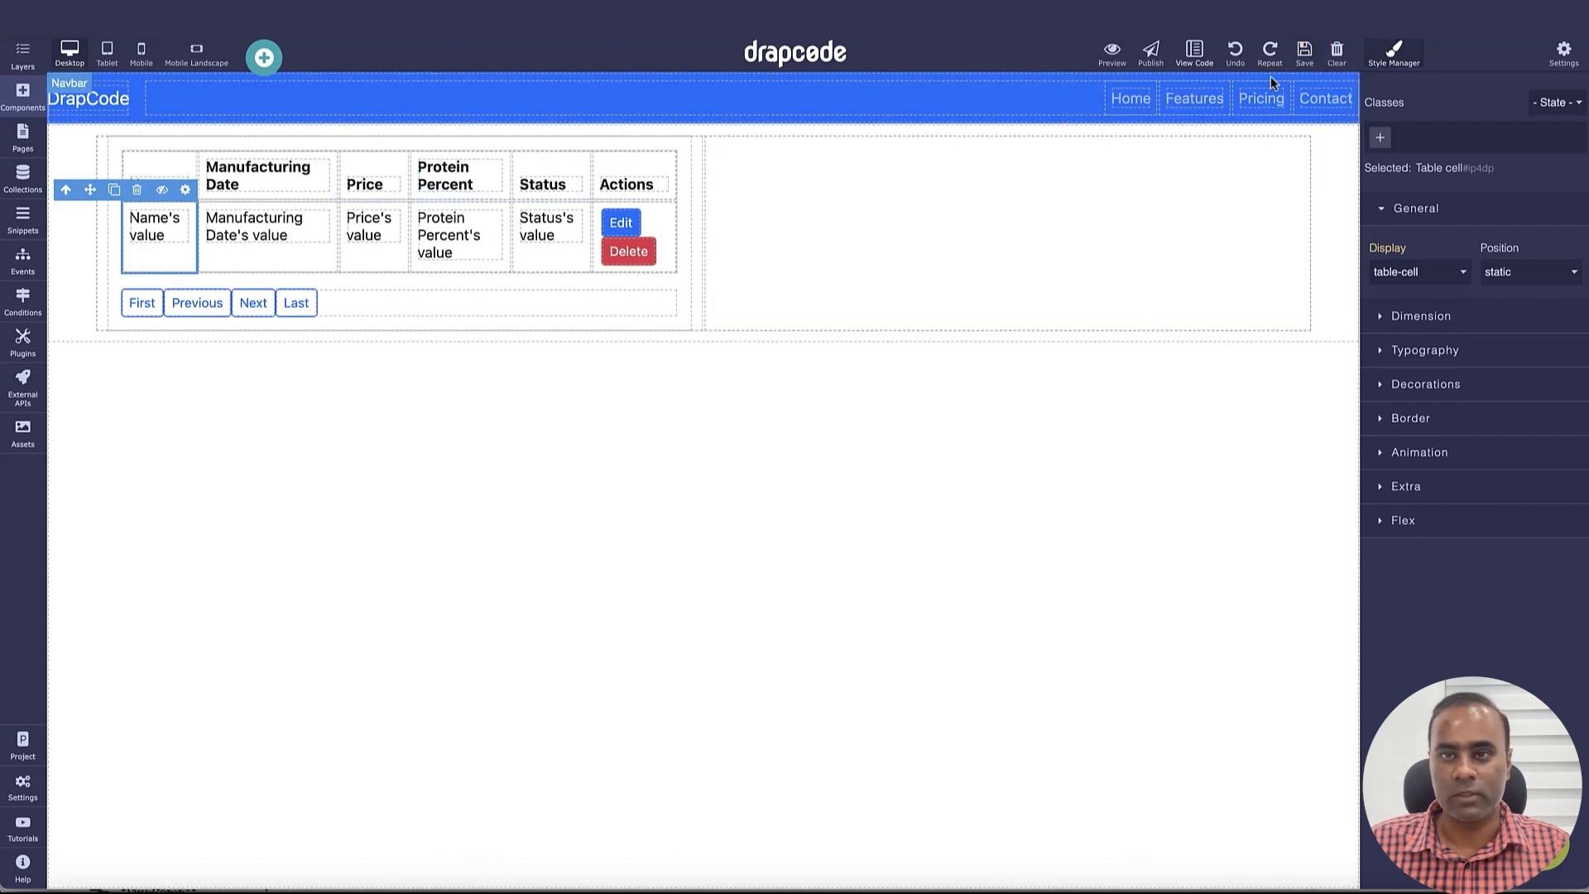
# Step: Preview the page and examine the product rows in the data table
pyautogui.click(1109, 56)
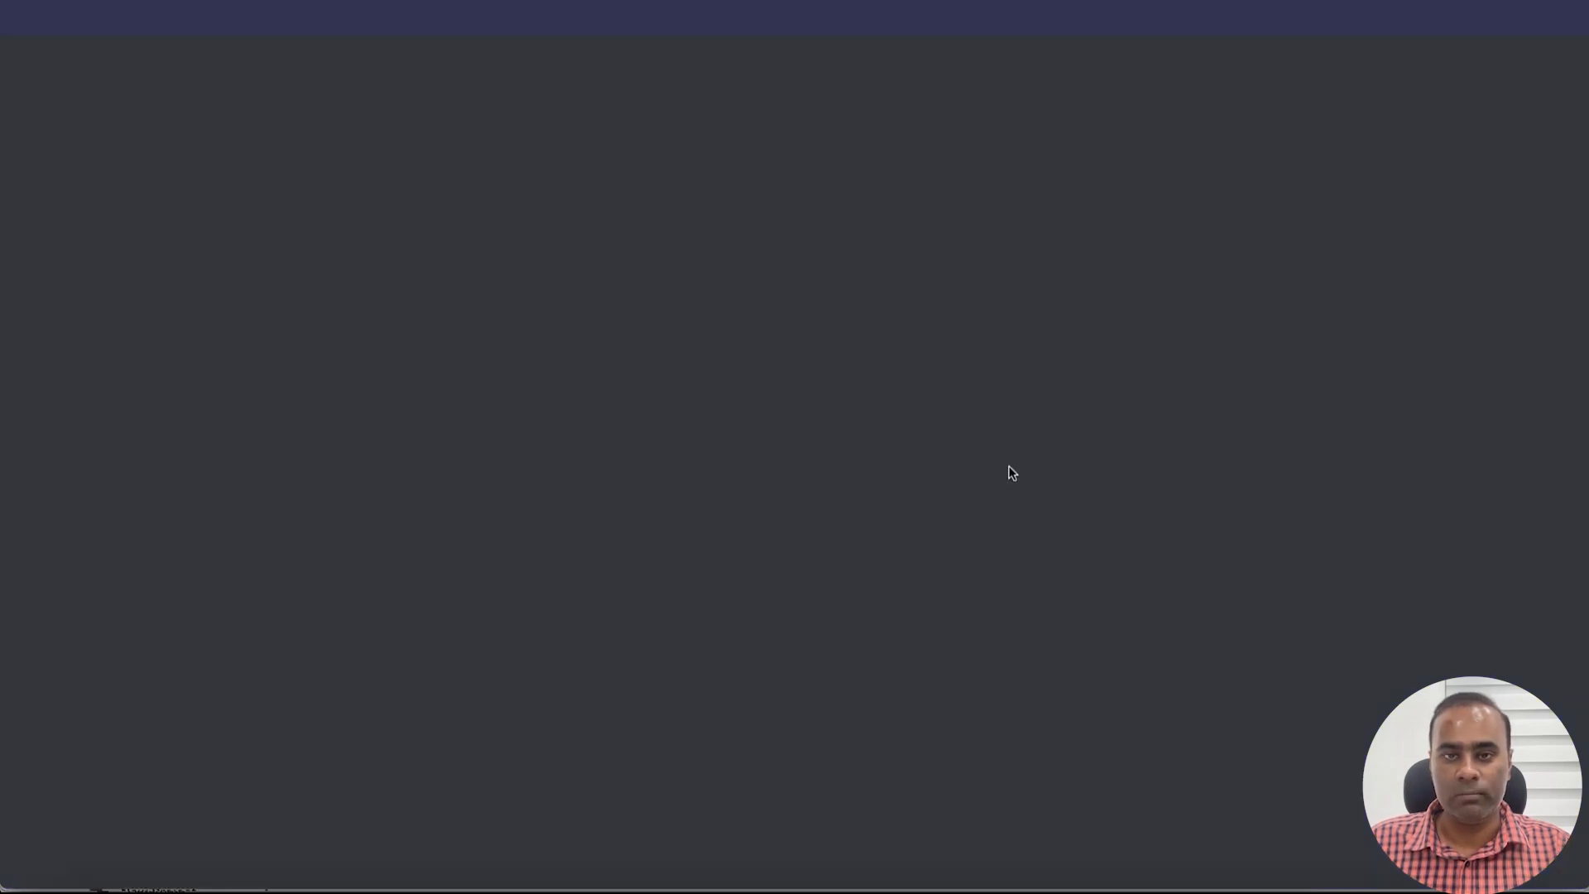
pyautogui.moveTo(225, 227); pyautogui.dragTo(504, 513)
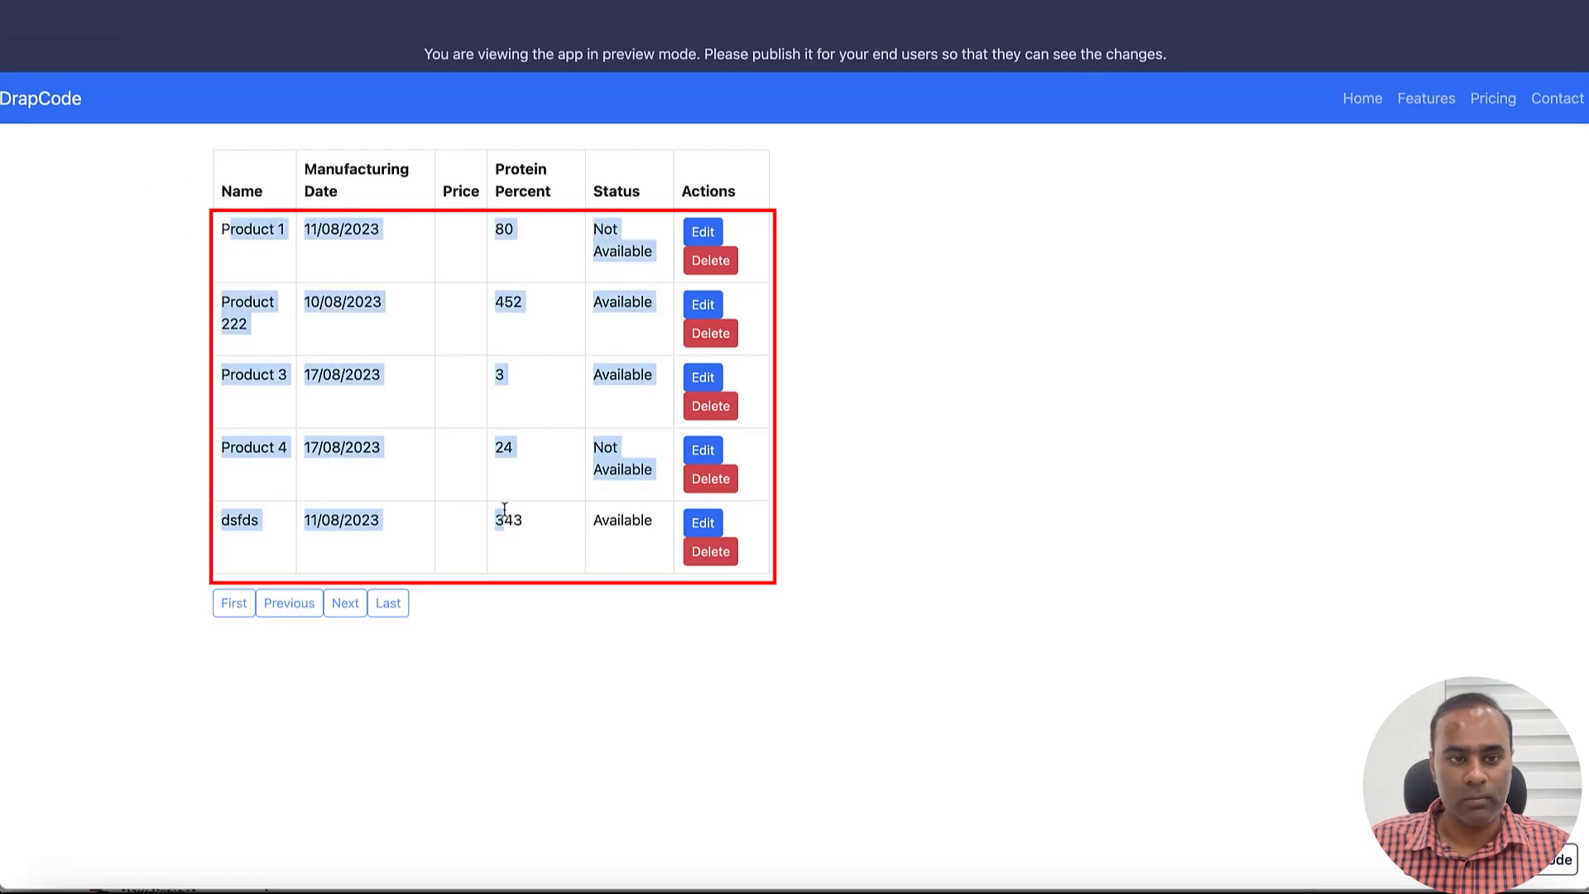
pyautogui.click(526, 530)
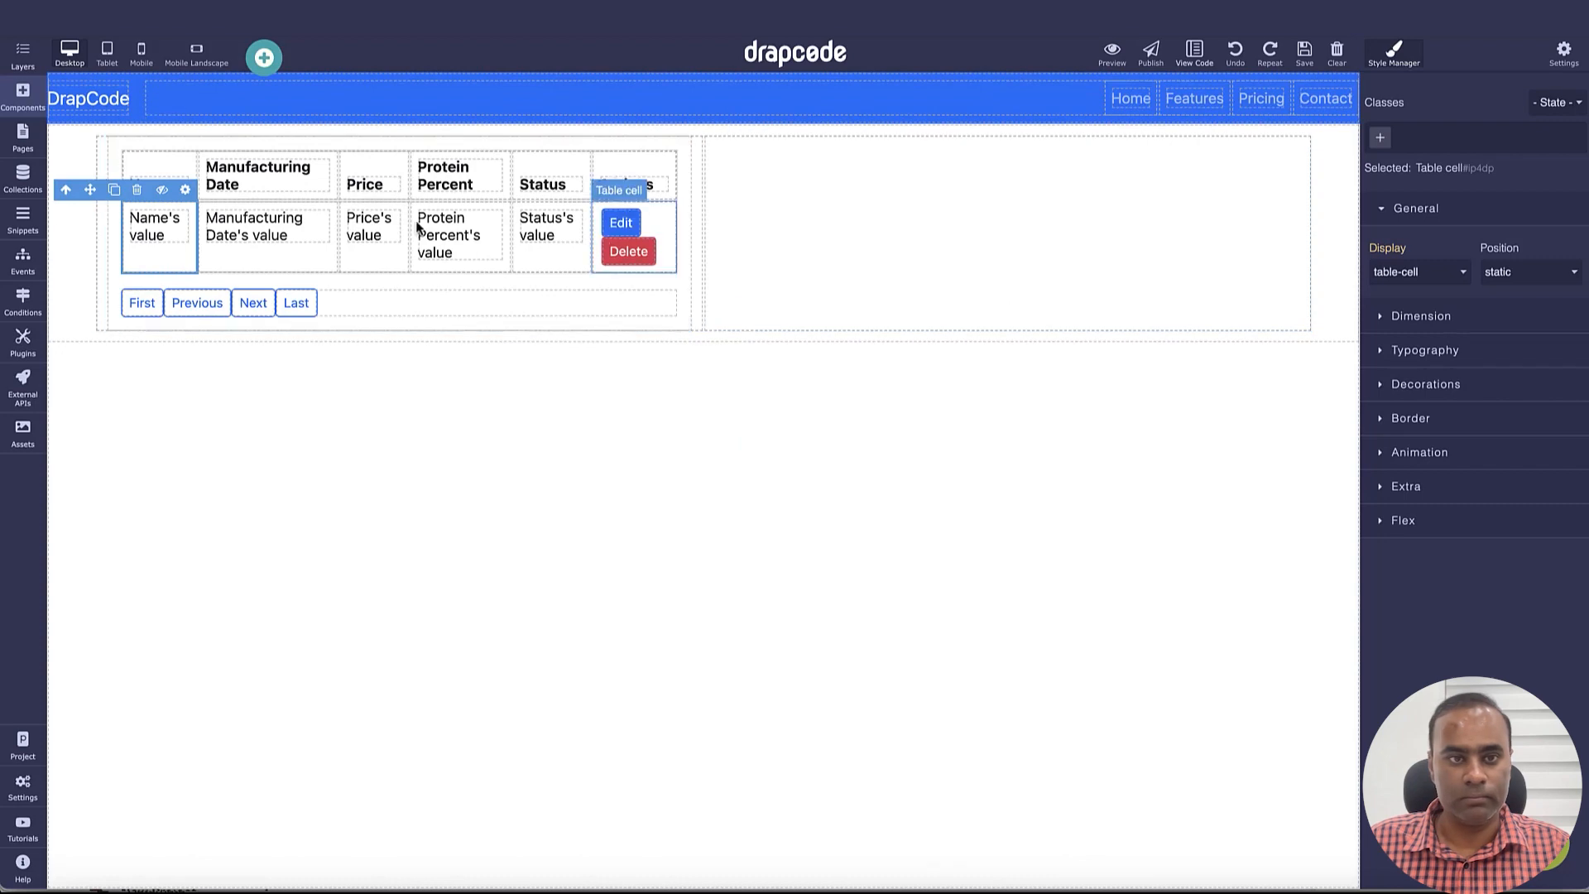
# Step: Add a three-column section between the navbar and the data table's section
pyautogui.click(24, 97)
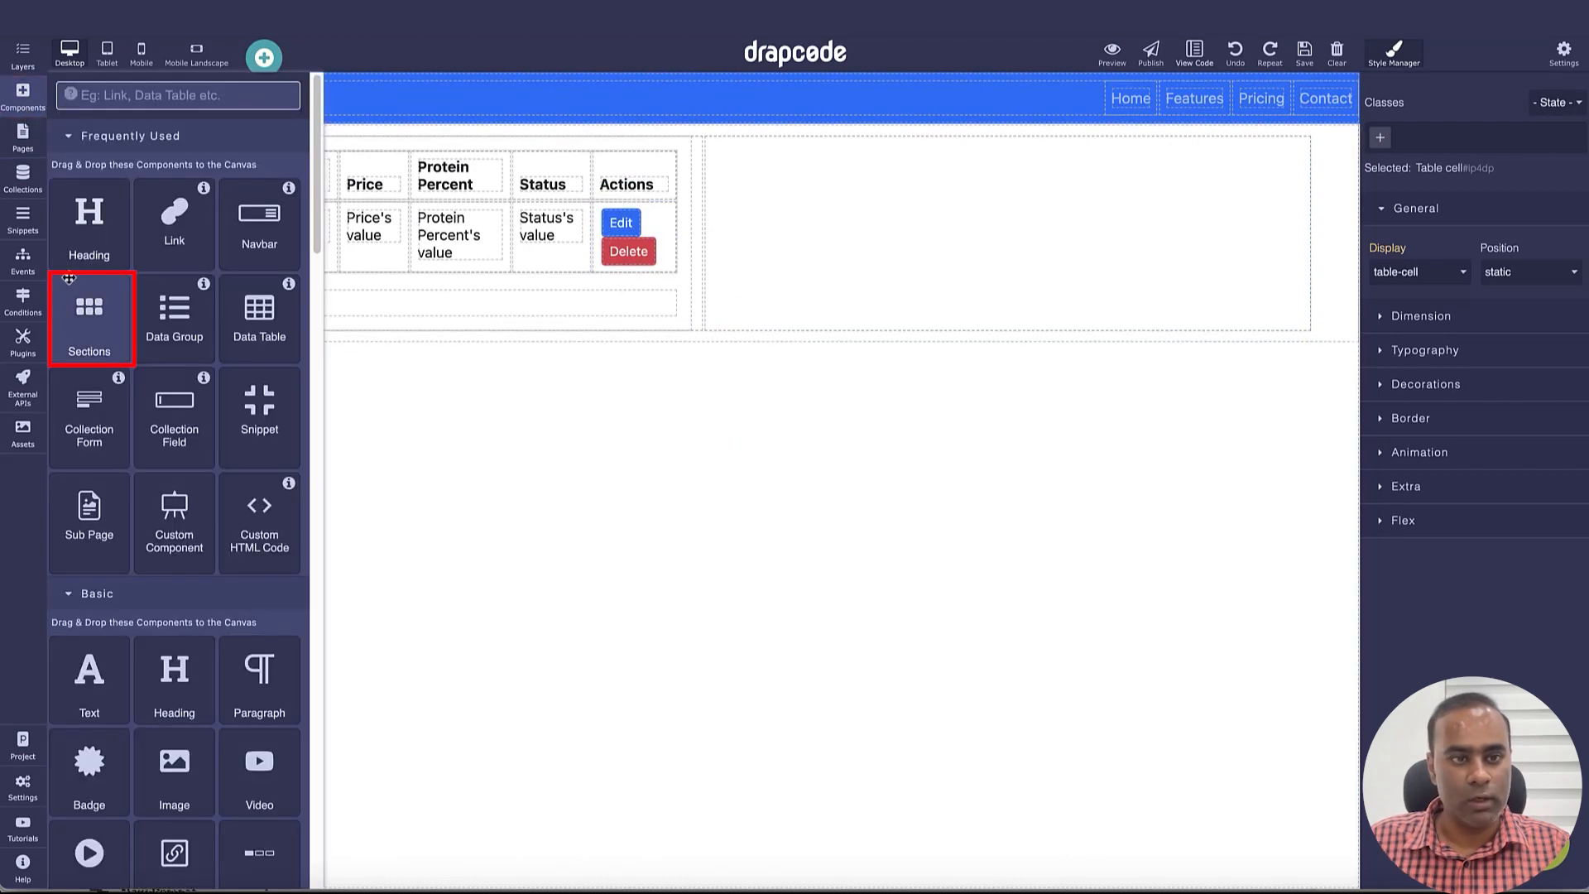
pyautogui.moveTo(83, 336); pyautogui.dragTo(510, 121)
pyautogui.click(857, 206)
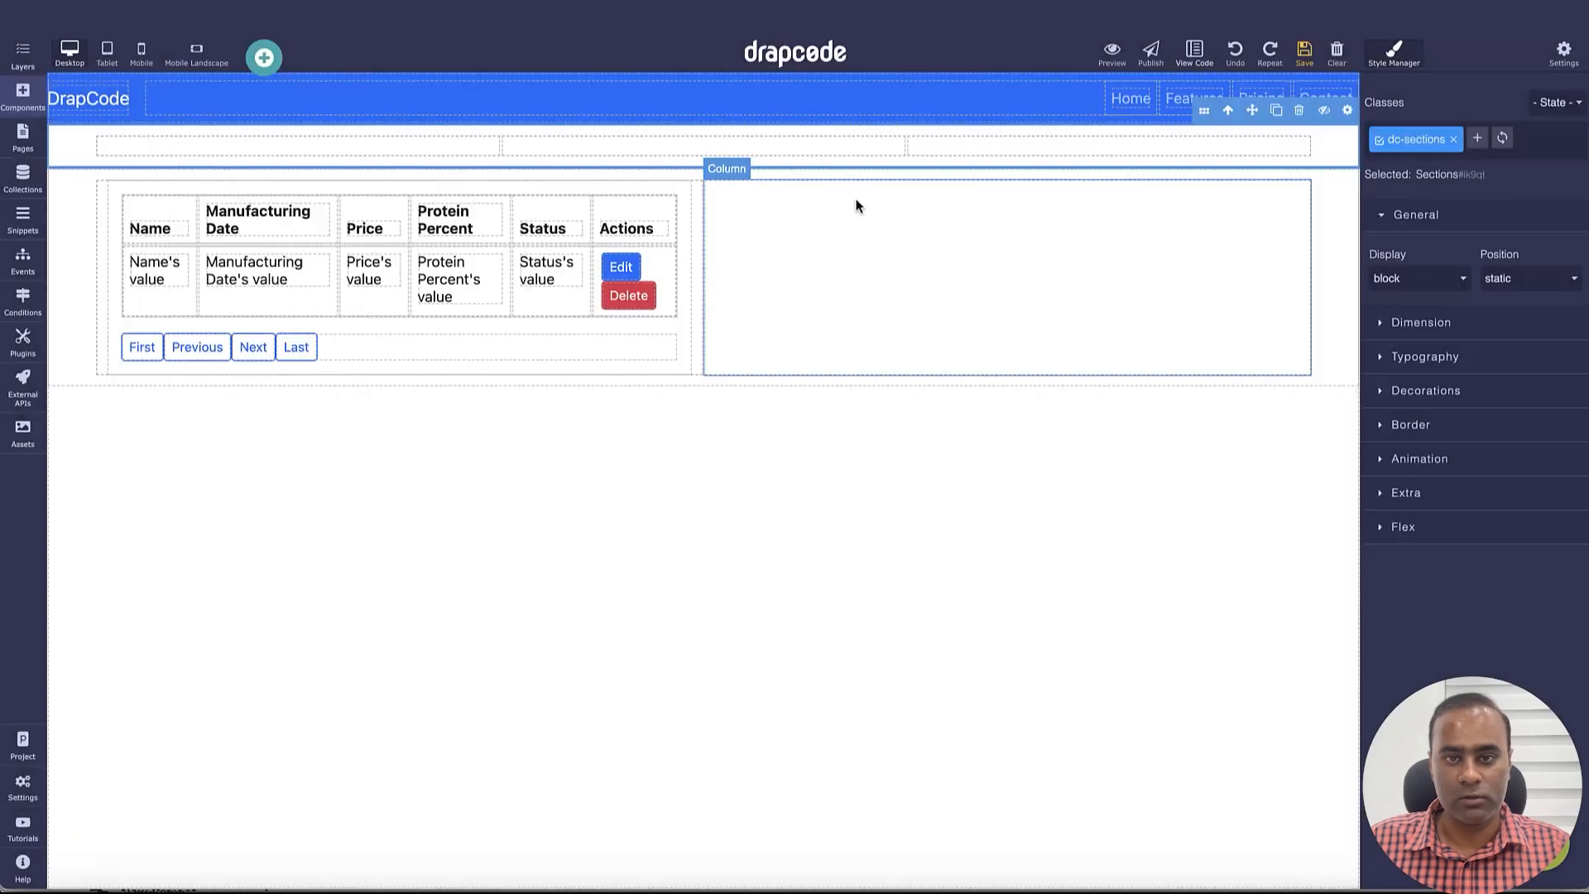
# Step: Find the Button component and place it in the first column of the new three-column section
pyautogui.click(23, 106)
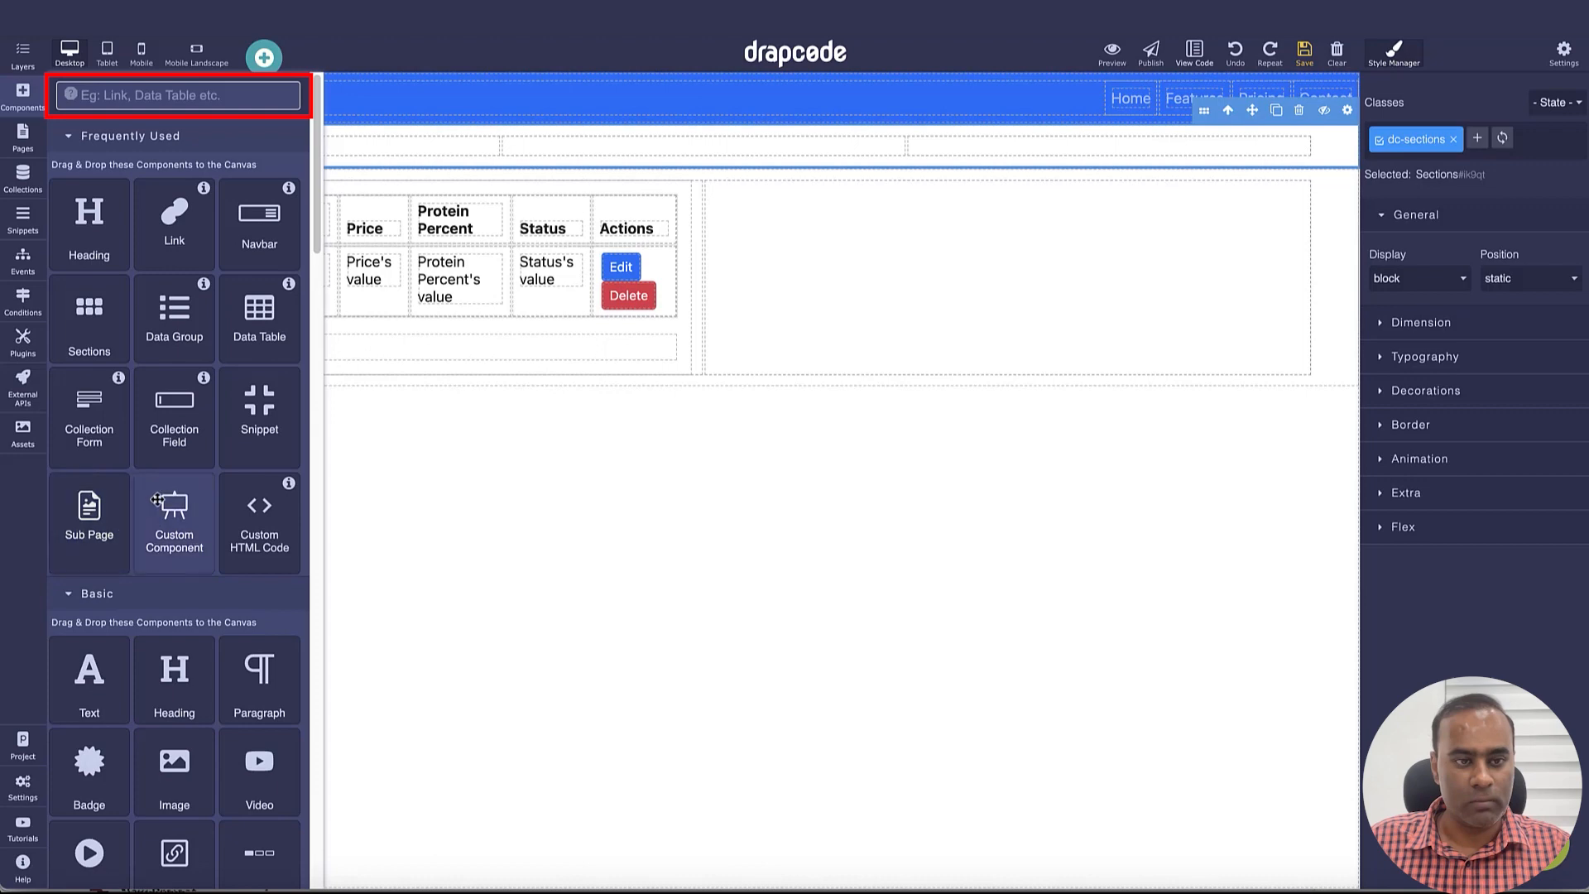
pyautogui.write('v')
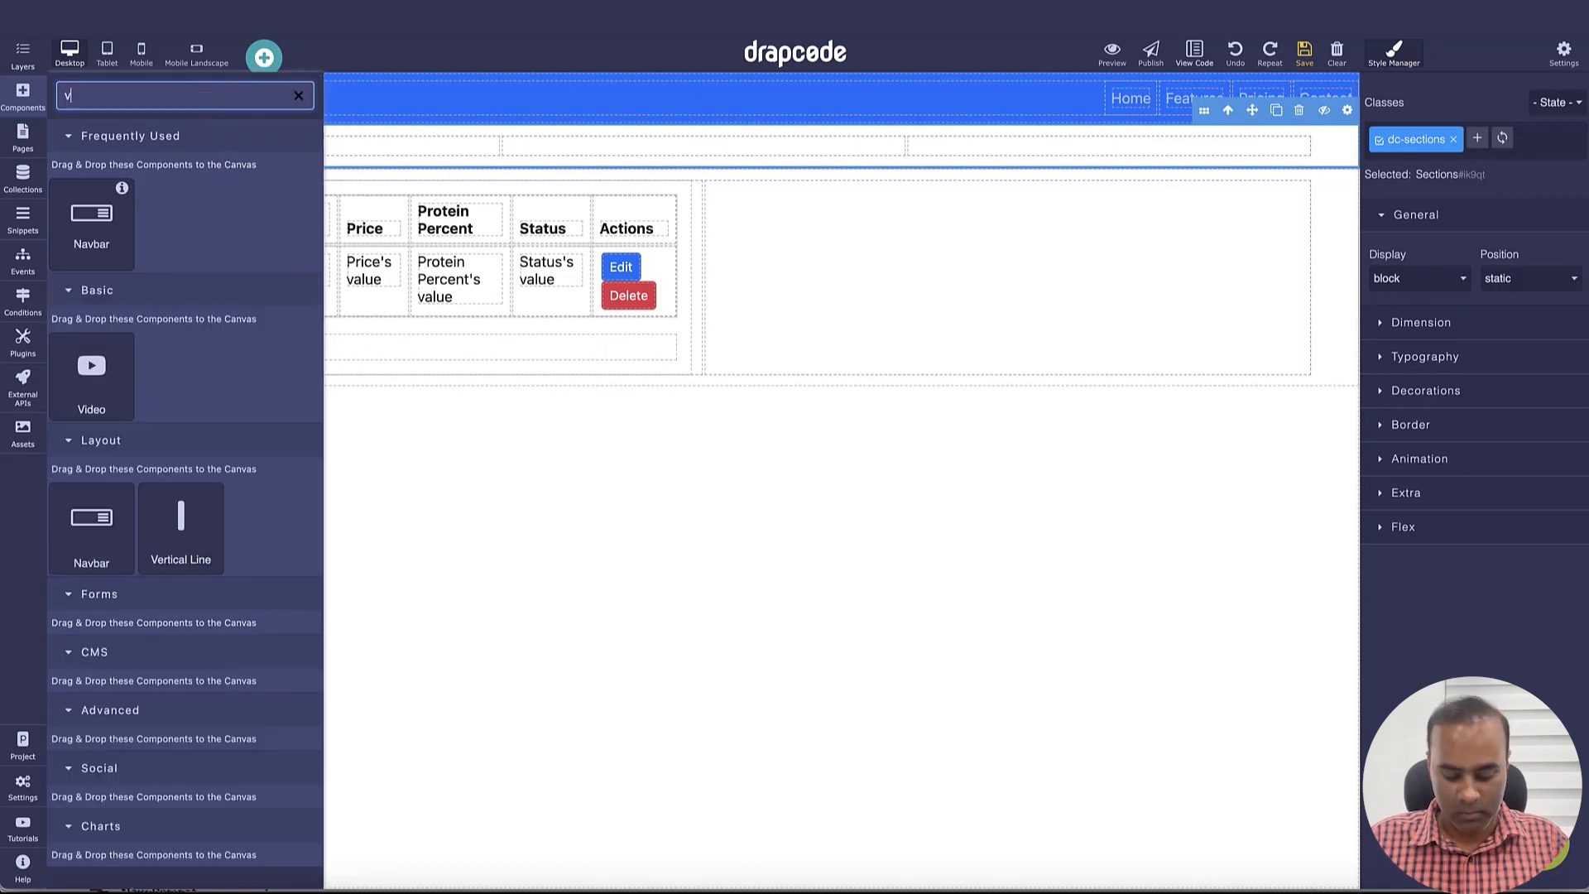
pyautogui.write('utt')
pyautogui.press('BackSpace')
pyautogui.press('BackSpace')
pyautogui.press('BackSpace')
pyautogui.press('BackSpace')
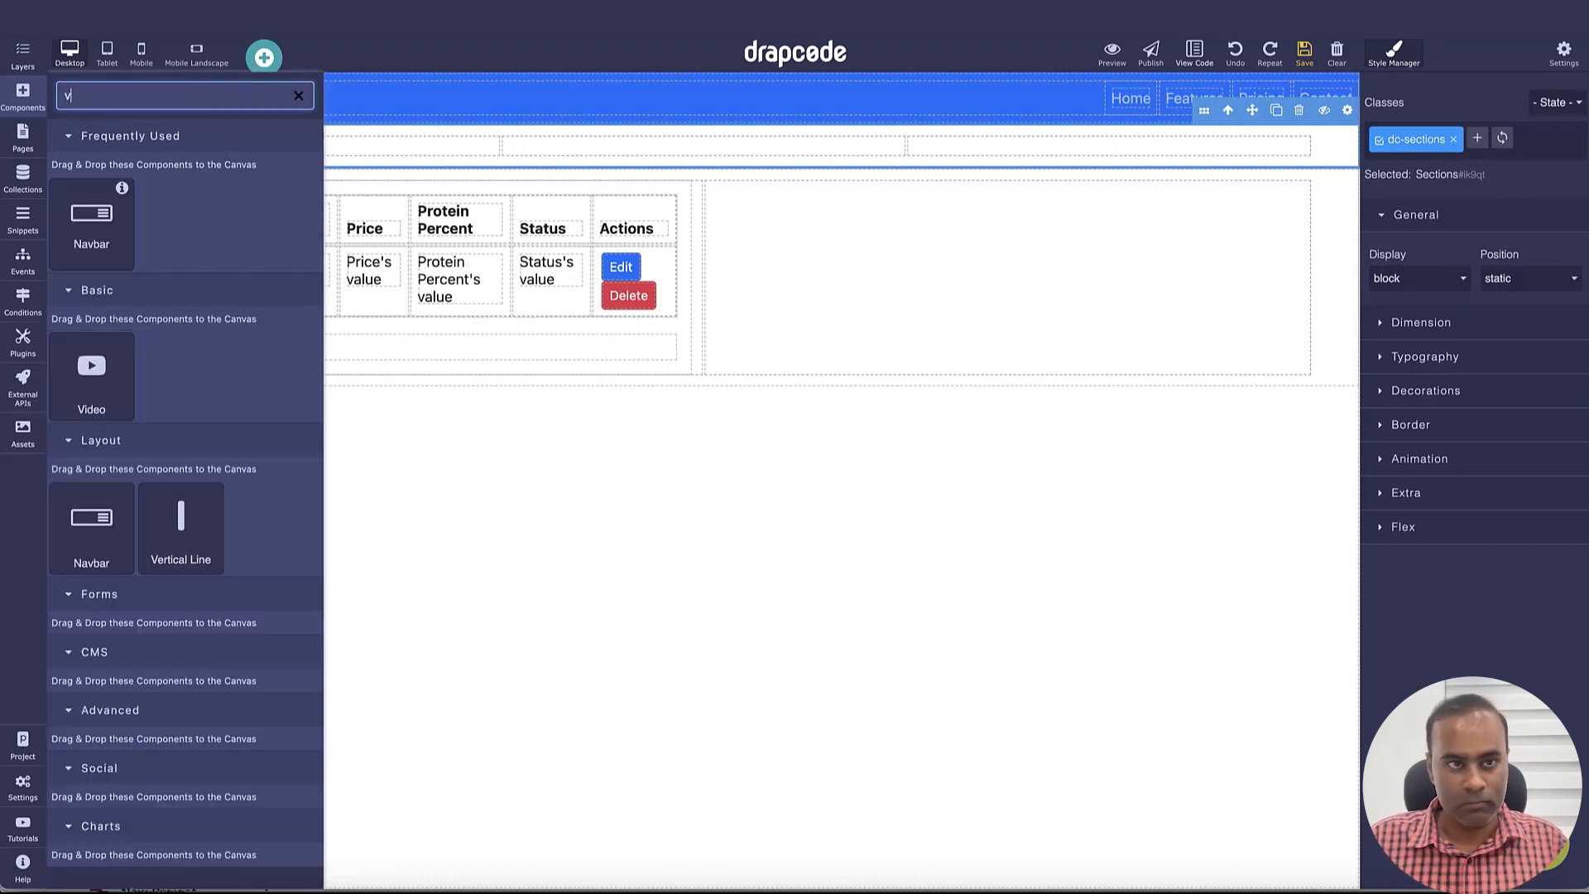
pyautogui.write('butt')
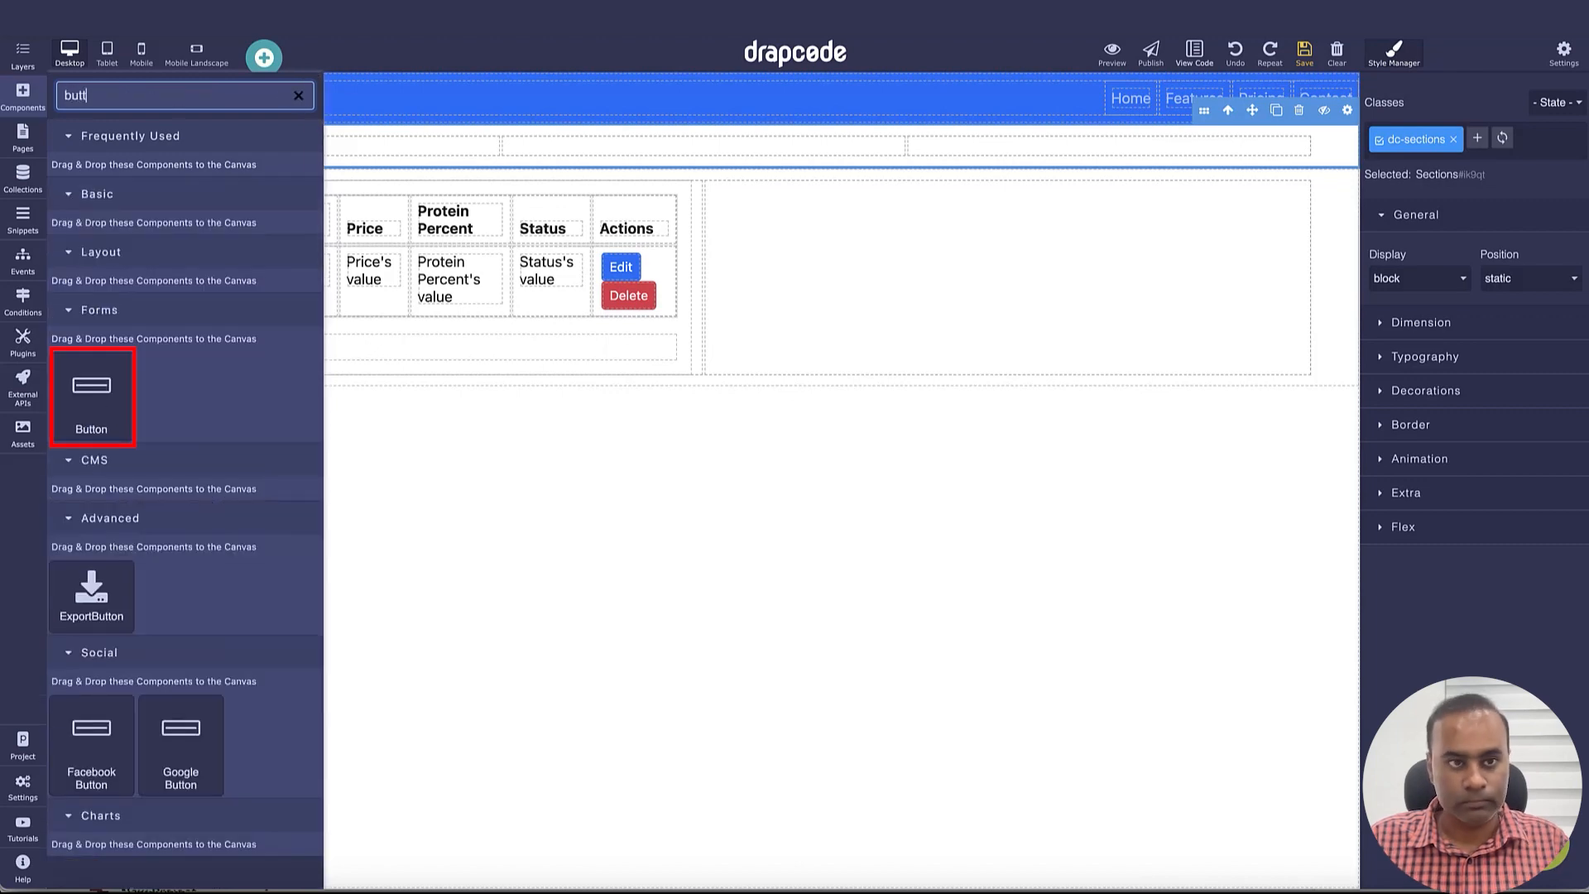
pyautogui.moveTo(91, 389); pyautogui.dragTo(430, 146)
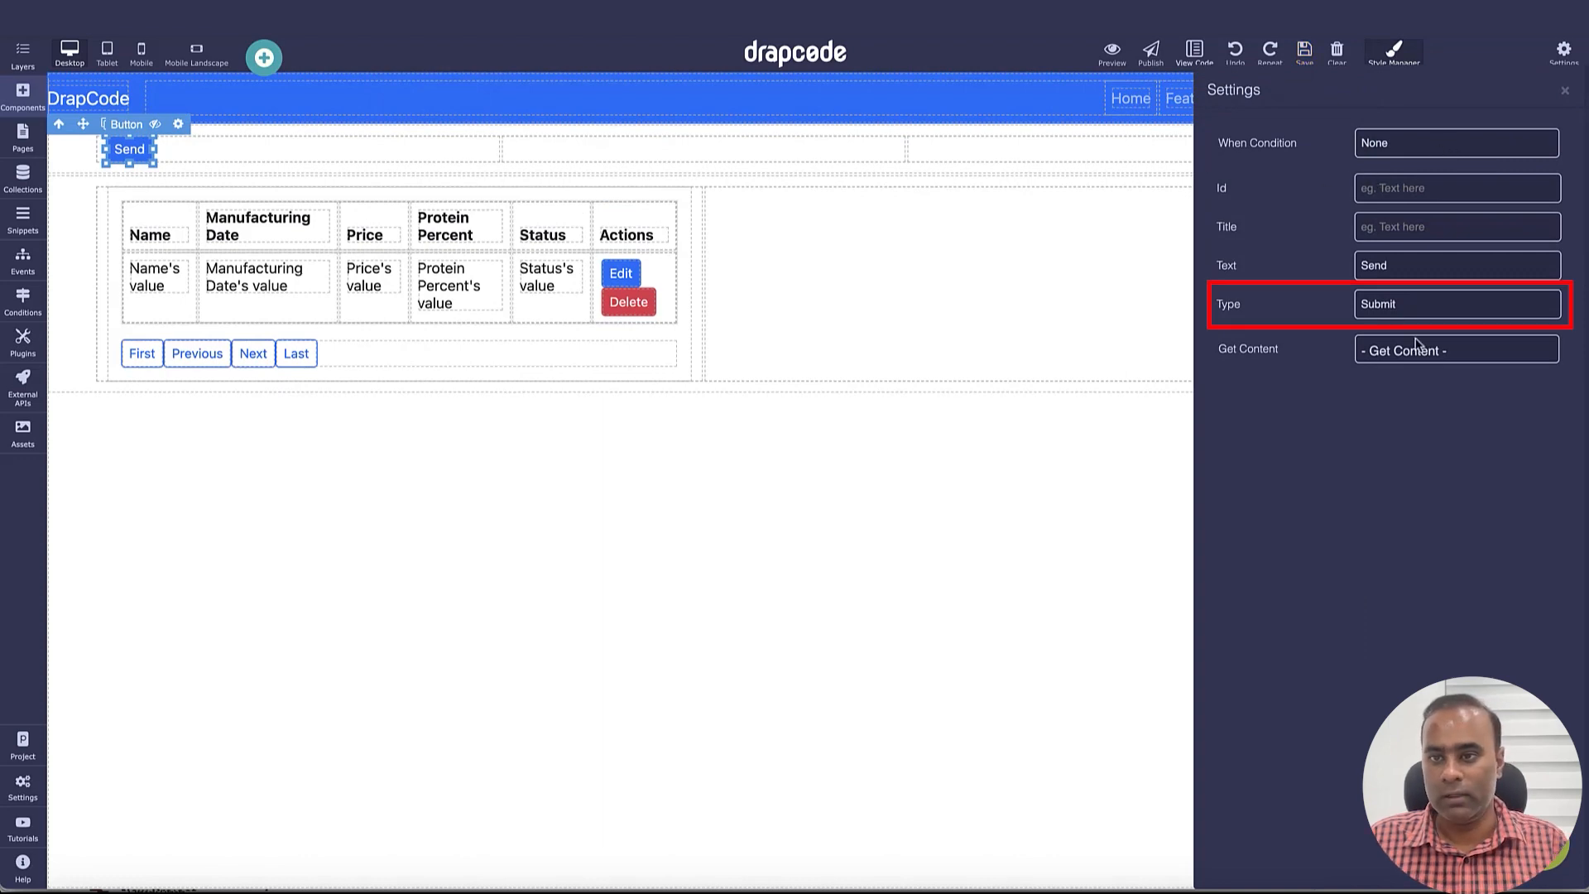
# Step: Set the new button's type to Button and its text to "Create Product"
pyautogui.click(1419, 307)
pyautogui.click(1415, 304)
pyautogui.click(1409, 306)
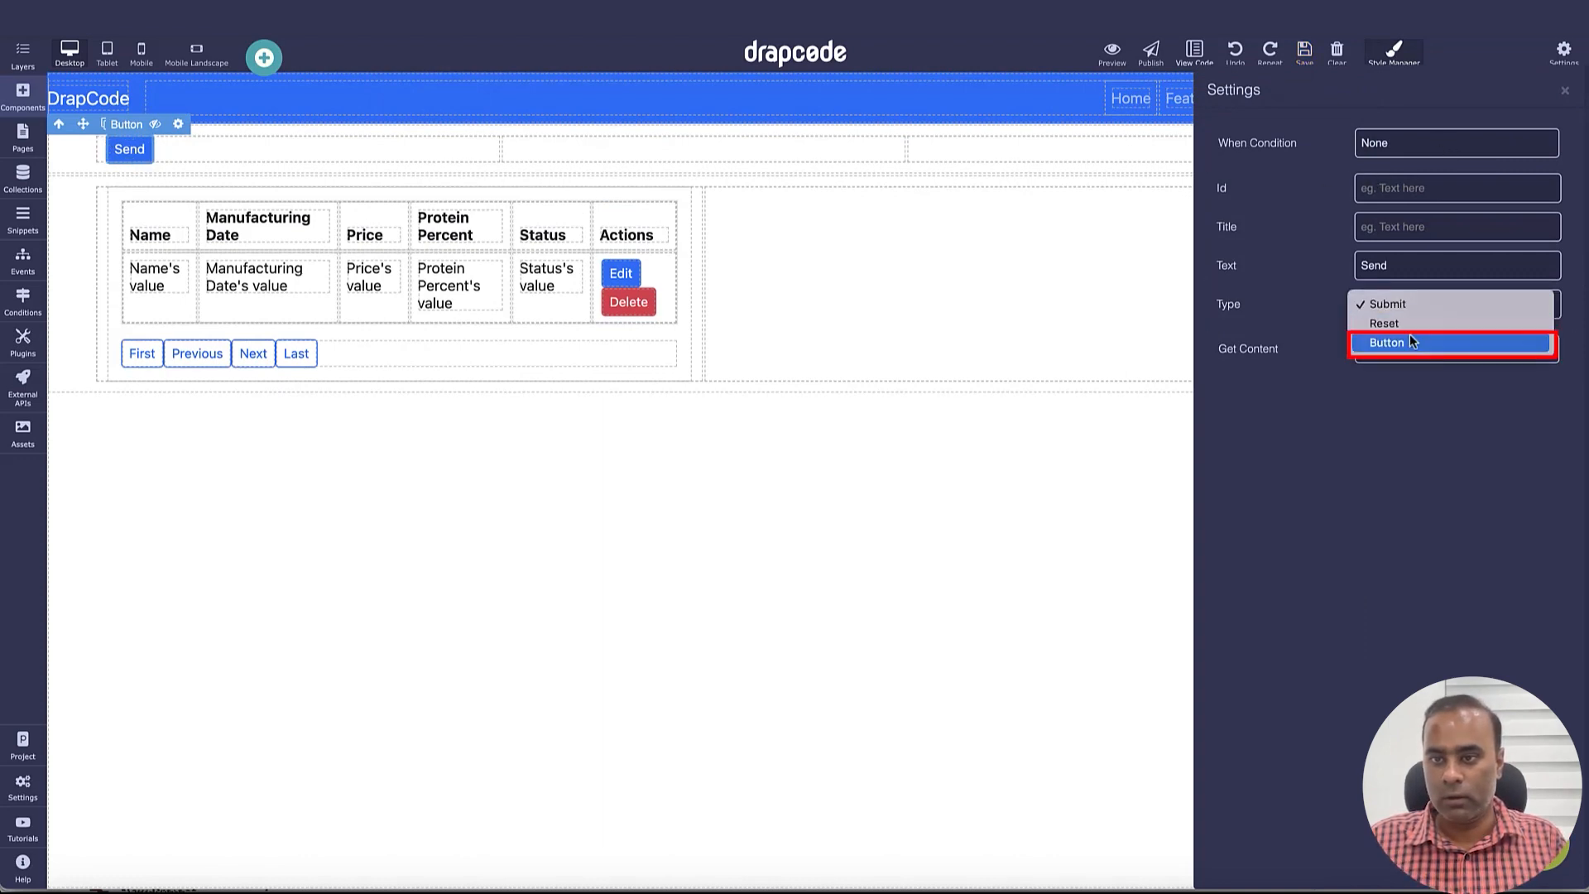
pyautogui.doubleClick(1410, 266)
pyautogui.write('C')
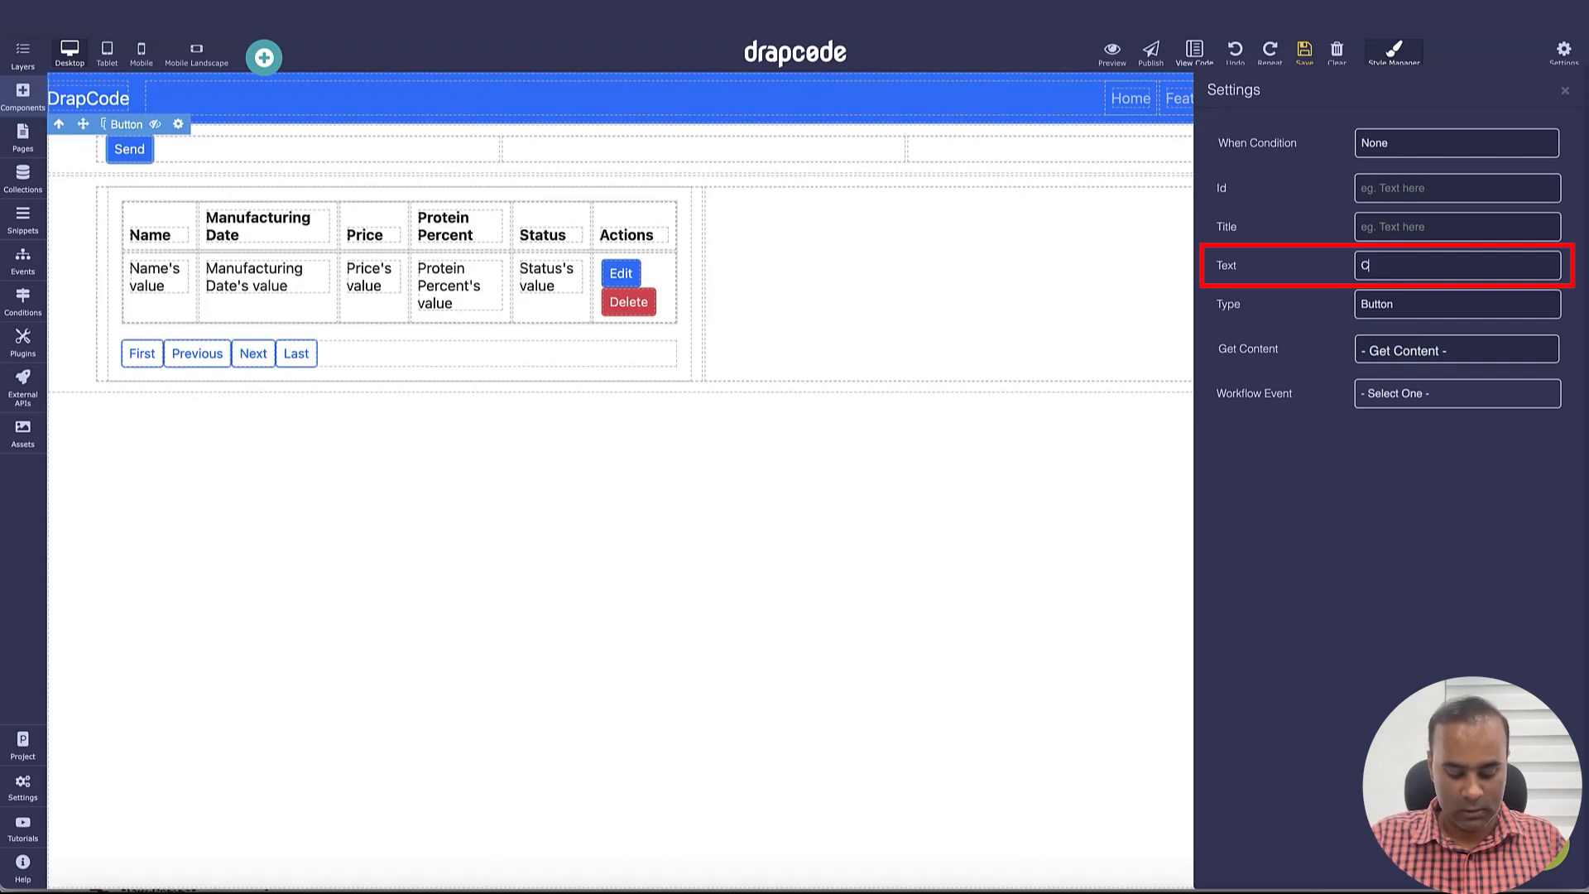
pyautogui.write('reate Produc')
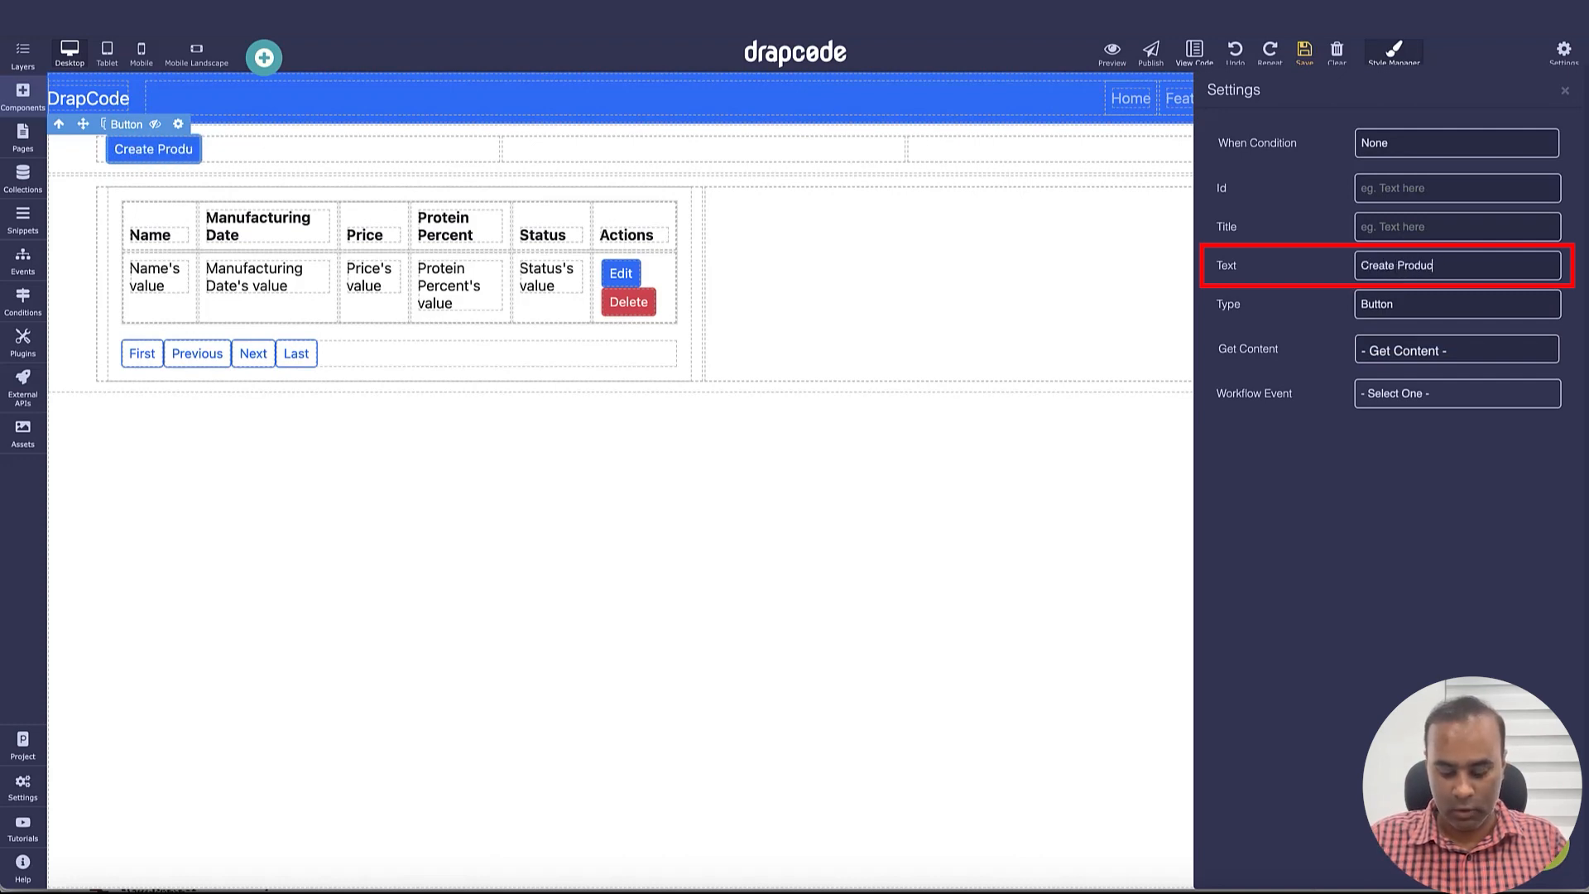
pyautogui.write('t')
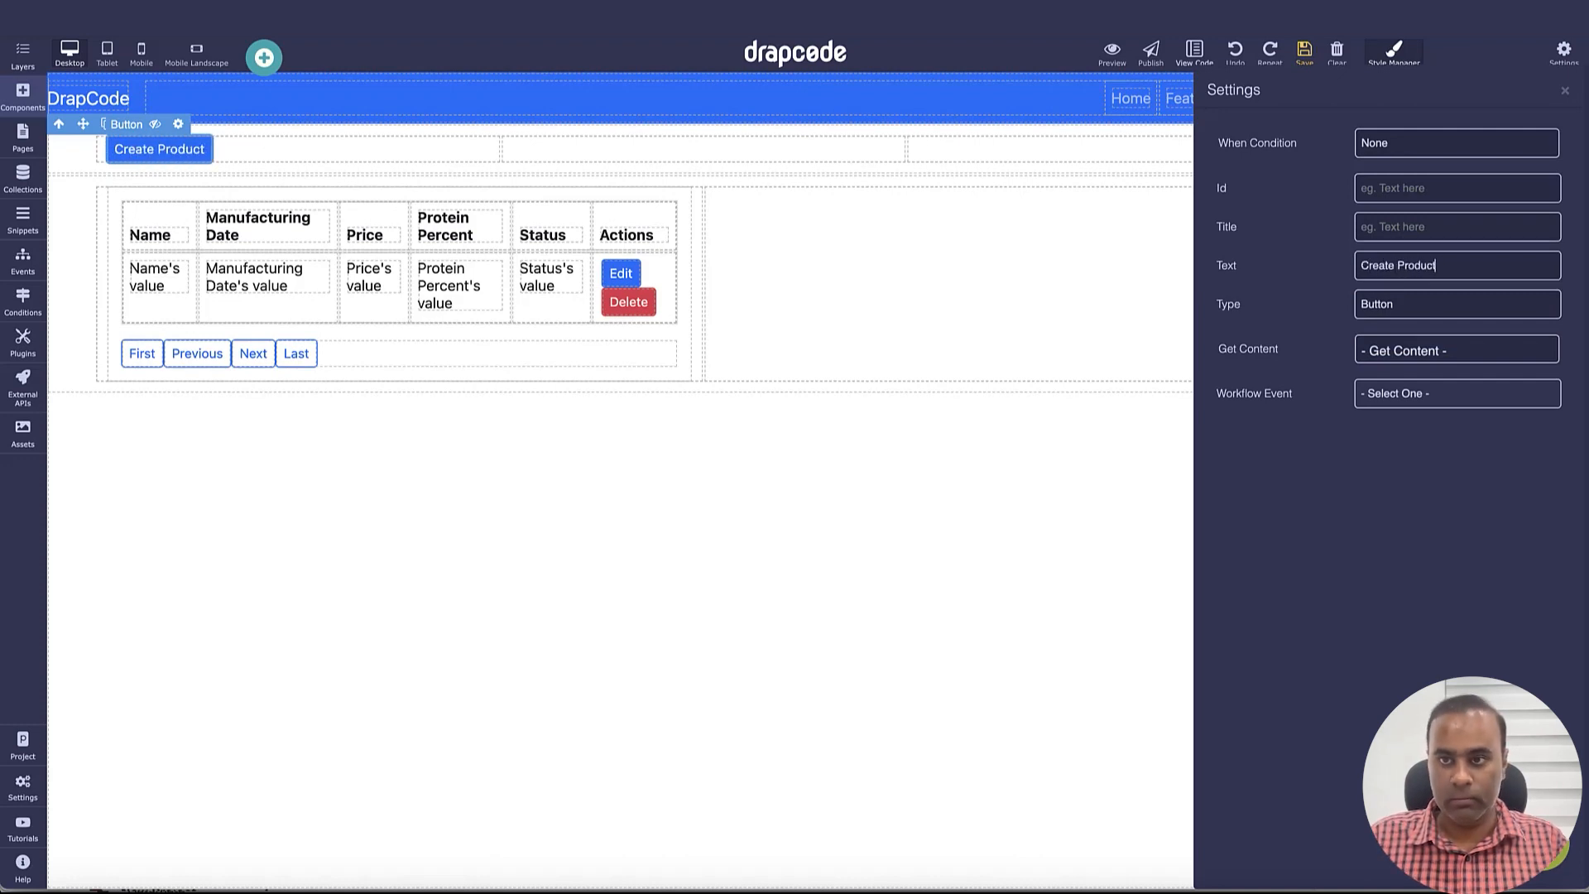
pyautogui.click(1564, 93)
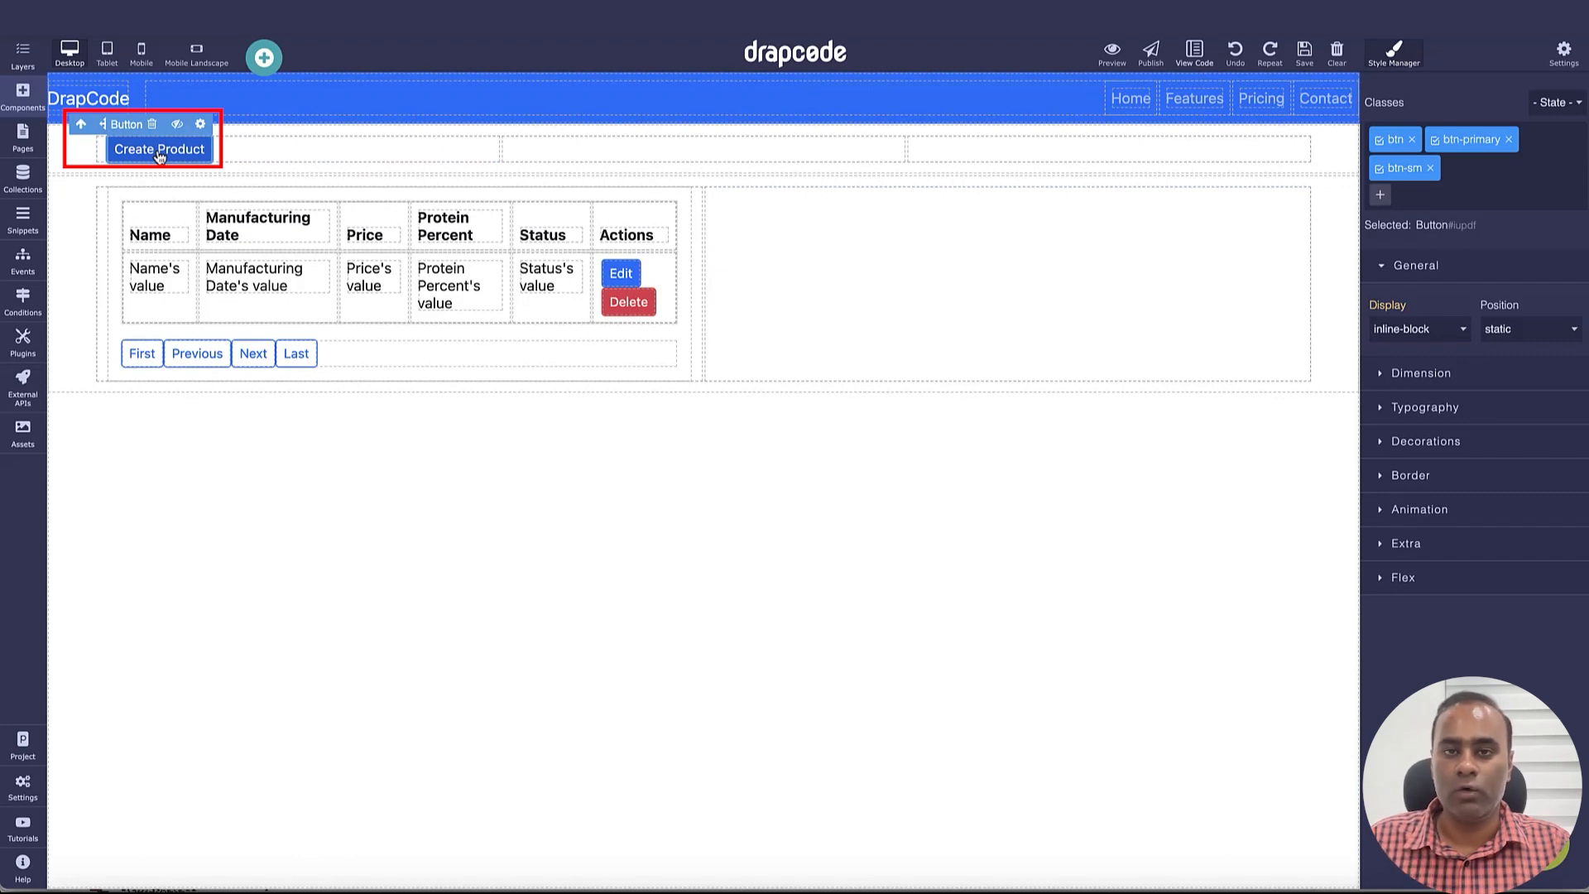
# Step: Right-align the content of the column holding the Create Product button and save the page
pyautogui.click(421, 156)
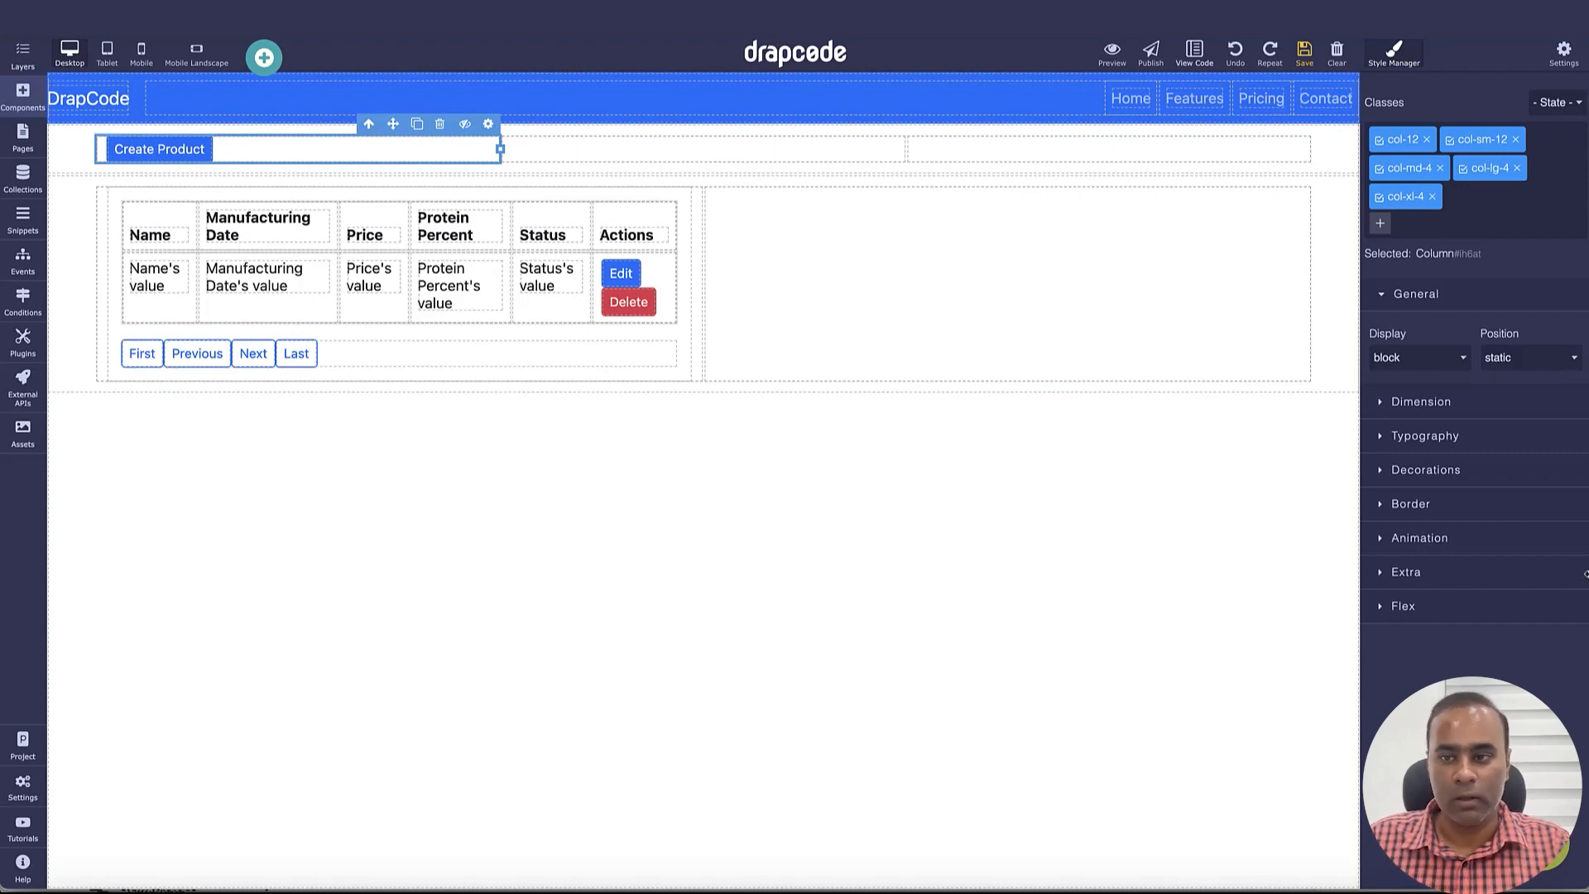
pyautogui.click(1438, 400)
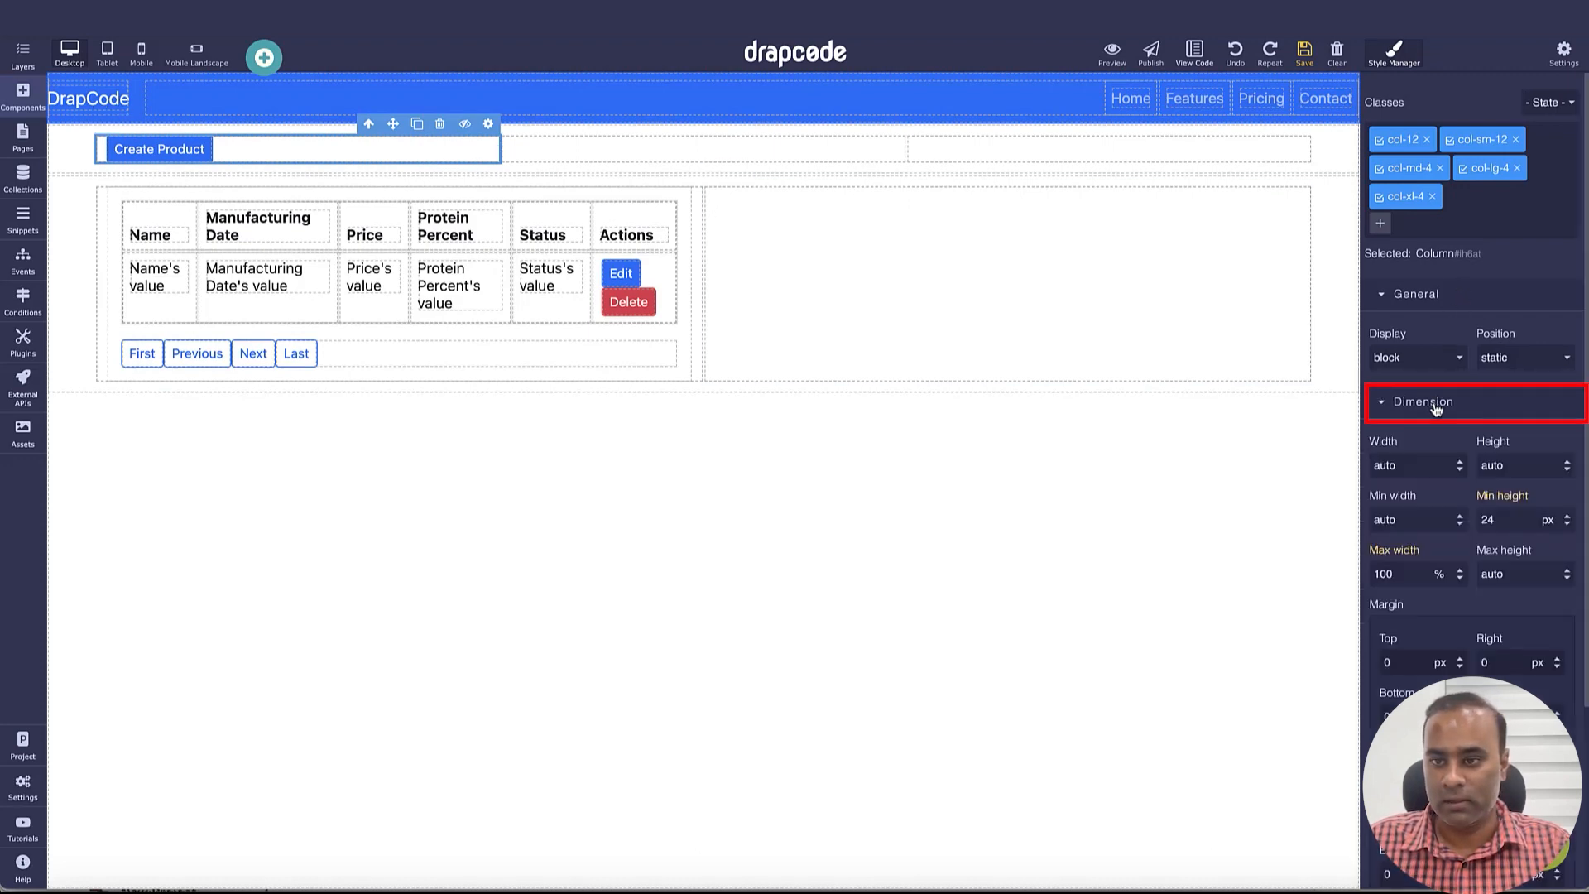
pyautogui.scroll(-3, 1412, 682)
pyautogui.click(1424, 702)
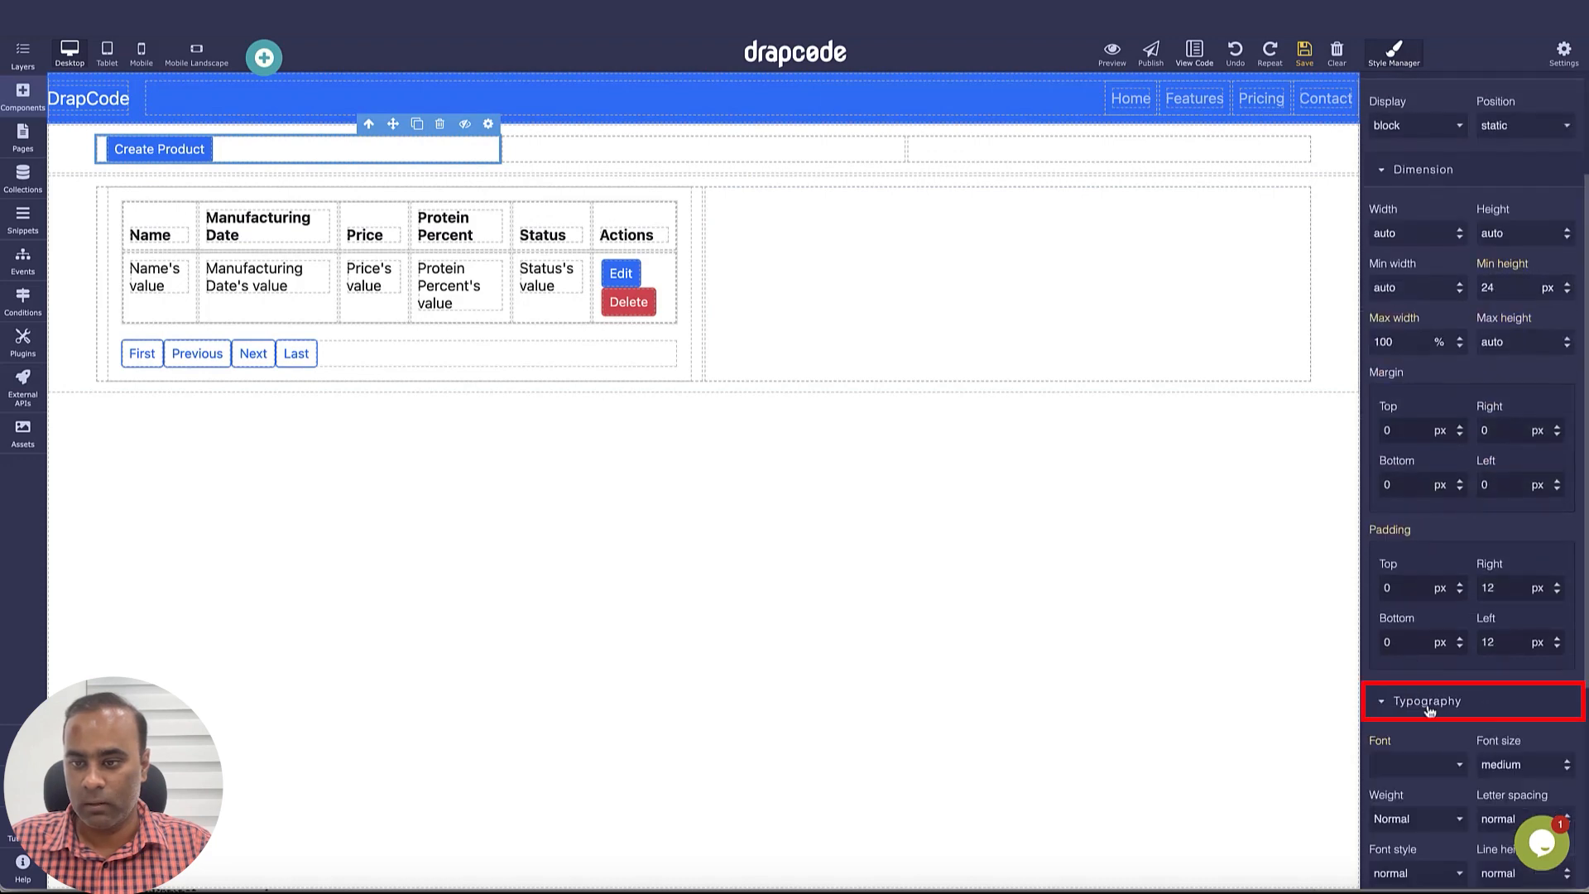
pyautogui.scroll(-4, 1425, 709)
pyautogui.click(1501, 646)
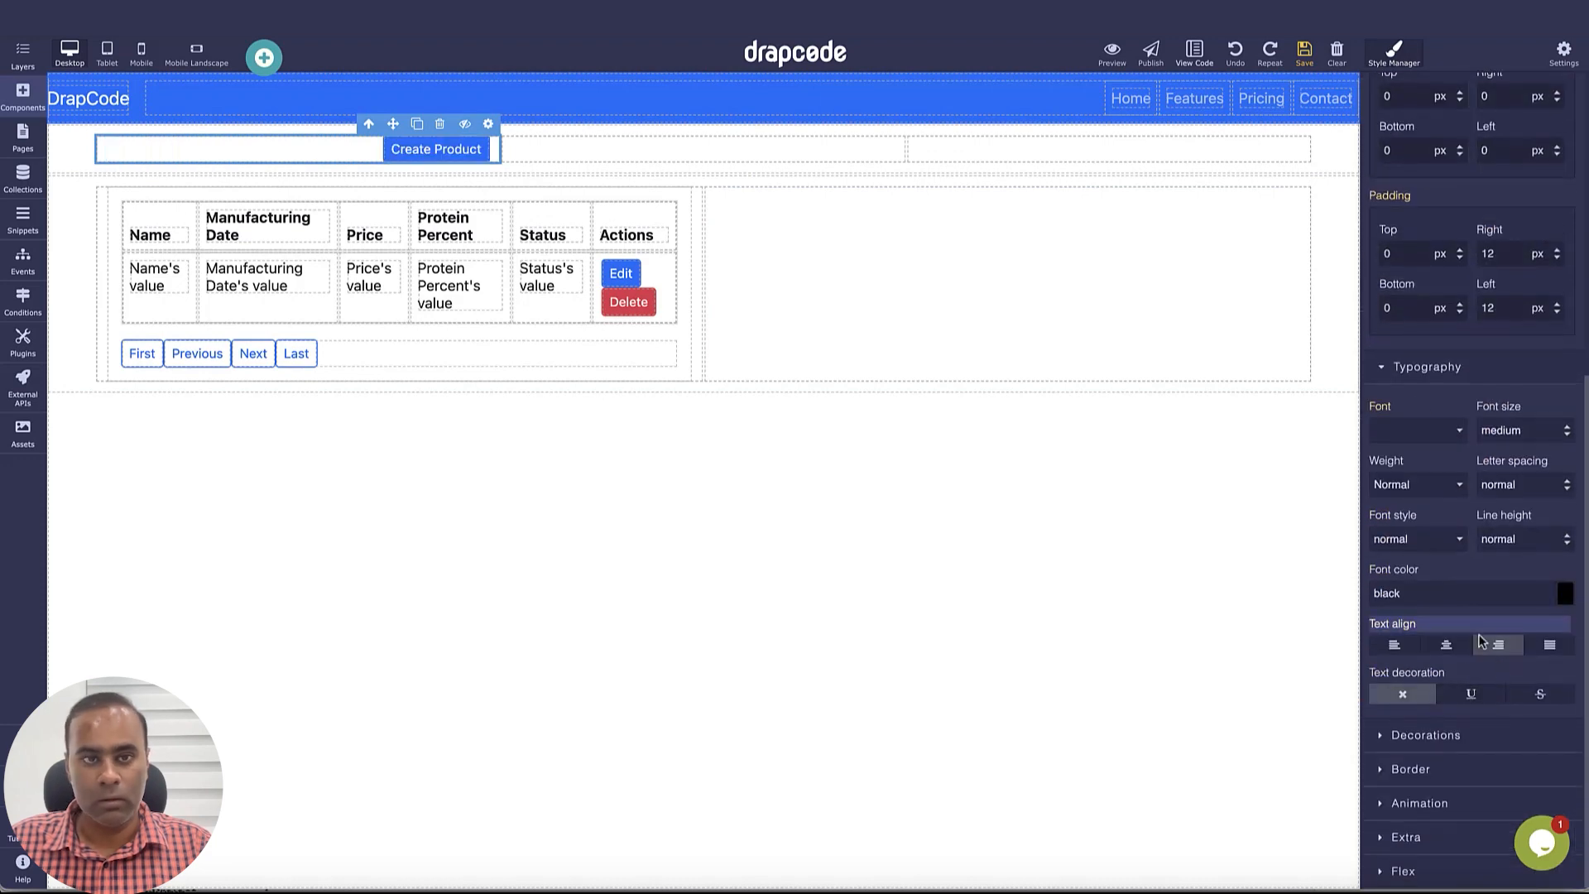
pyautogui.click(1304, 52)
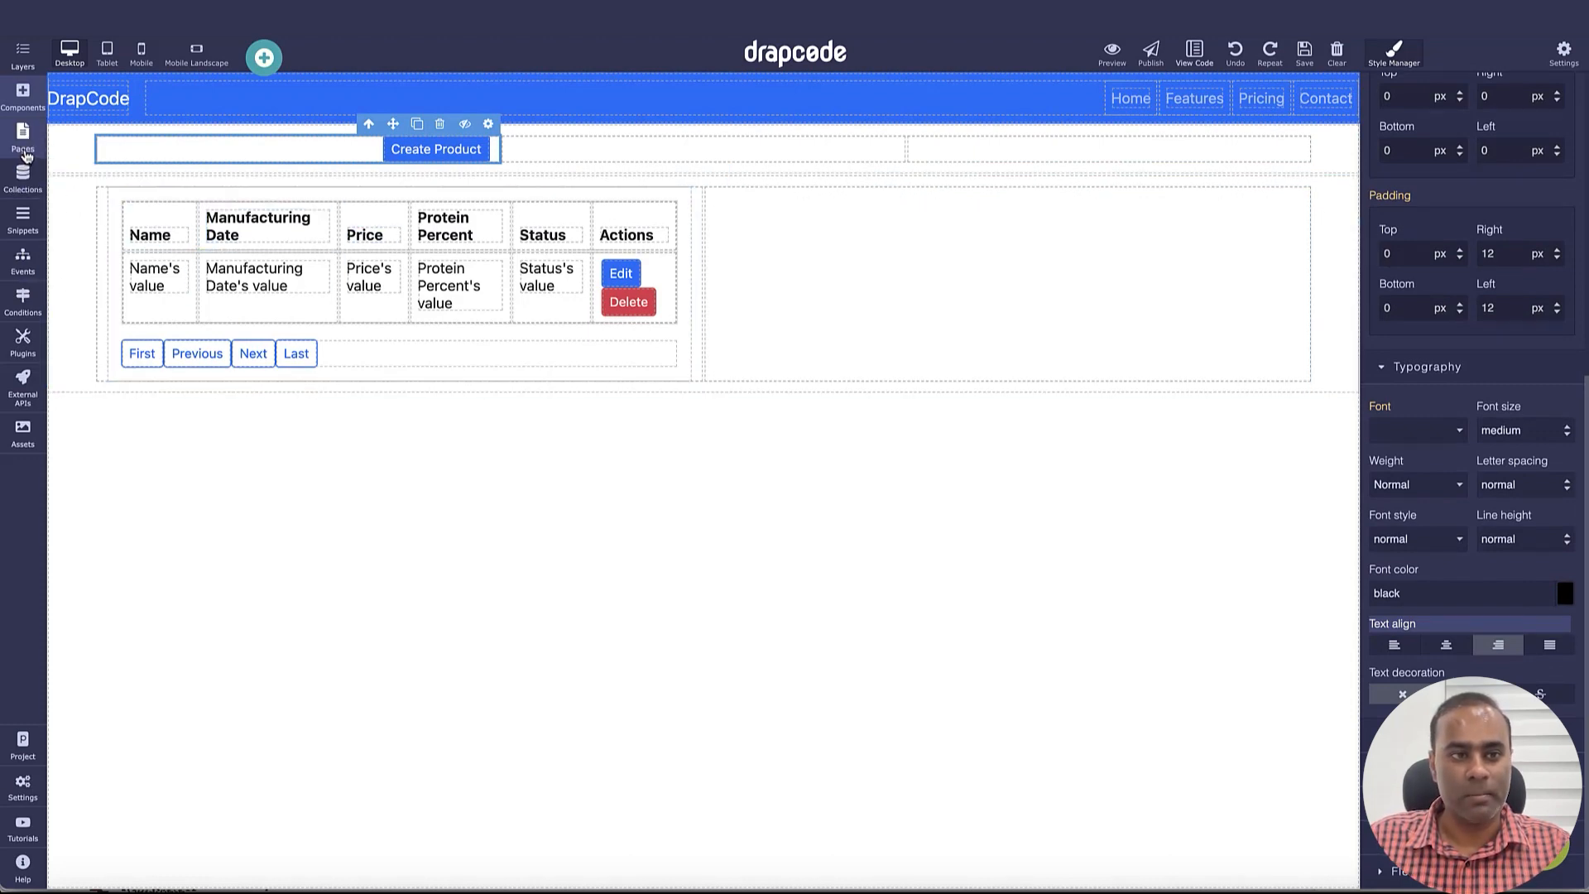
# Step: Start a new snippet and name it "Create Product Subpage"
pyautogui.click(24, 235)
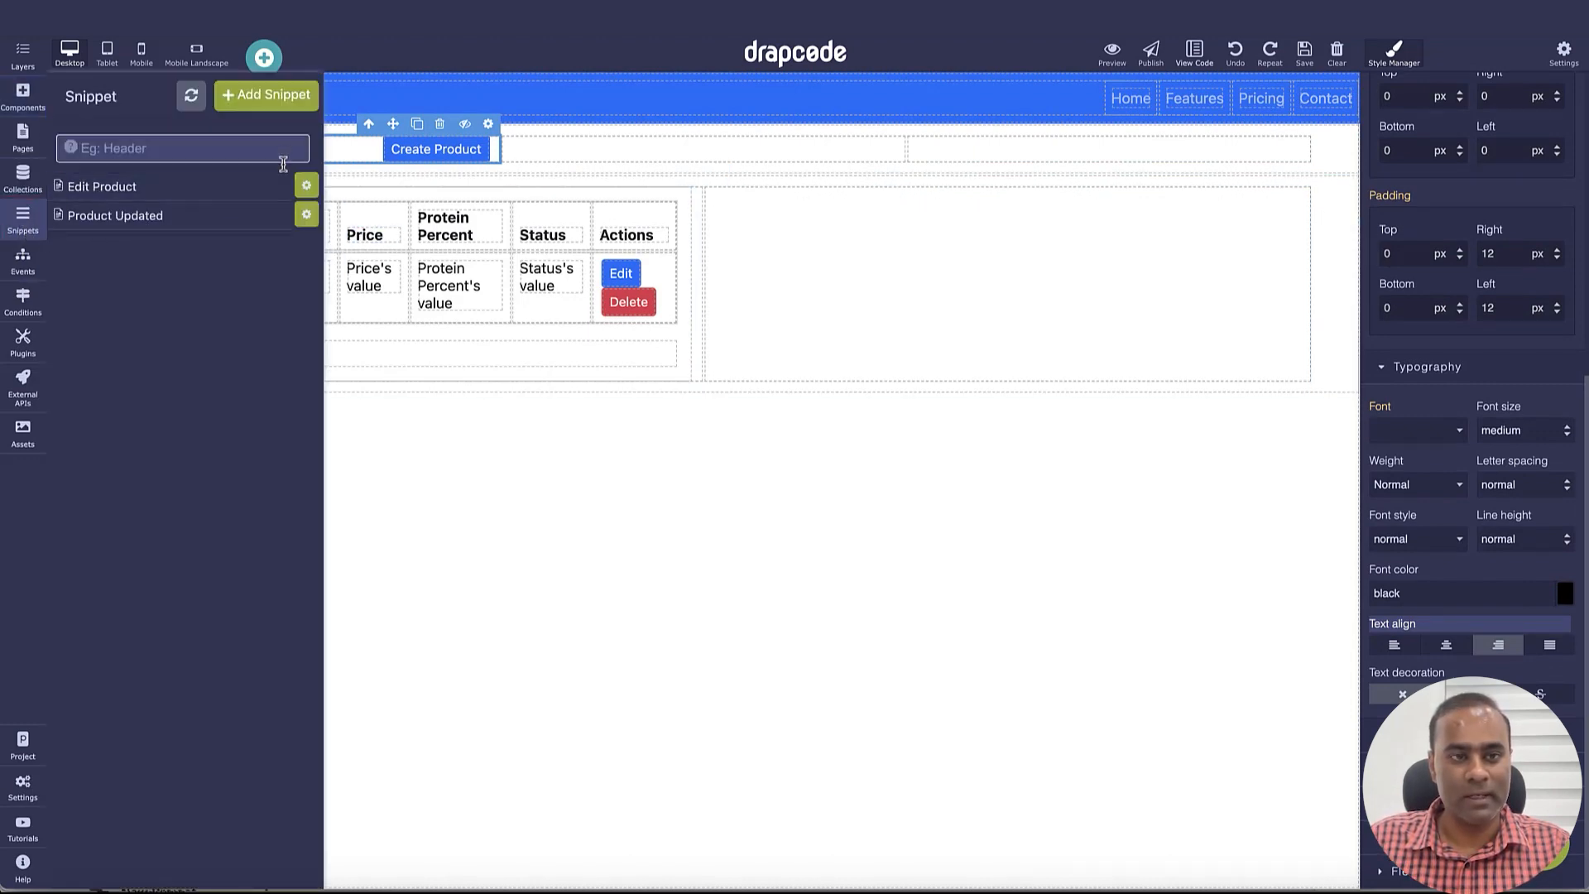
pyautogui.click(273, 96)
pyautogui.click(465, 223)
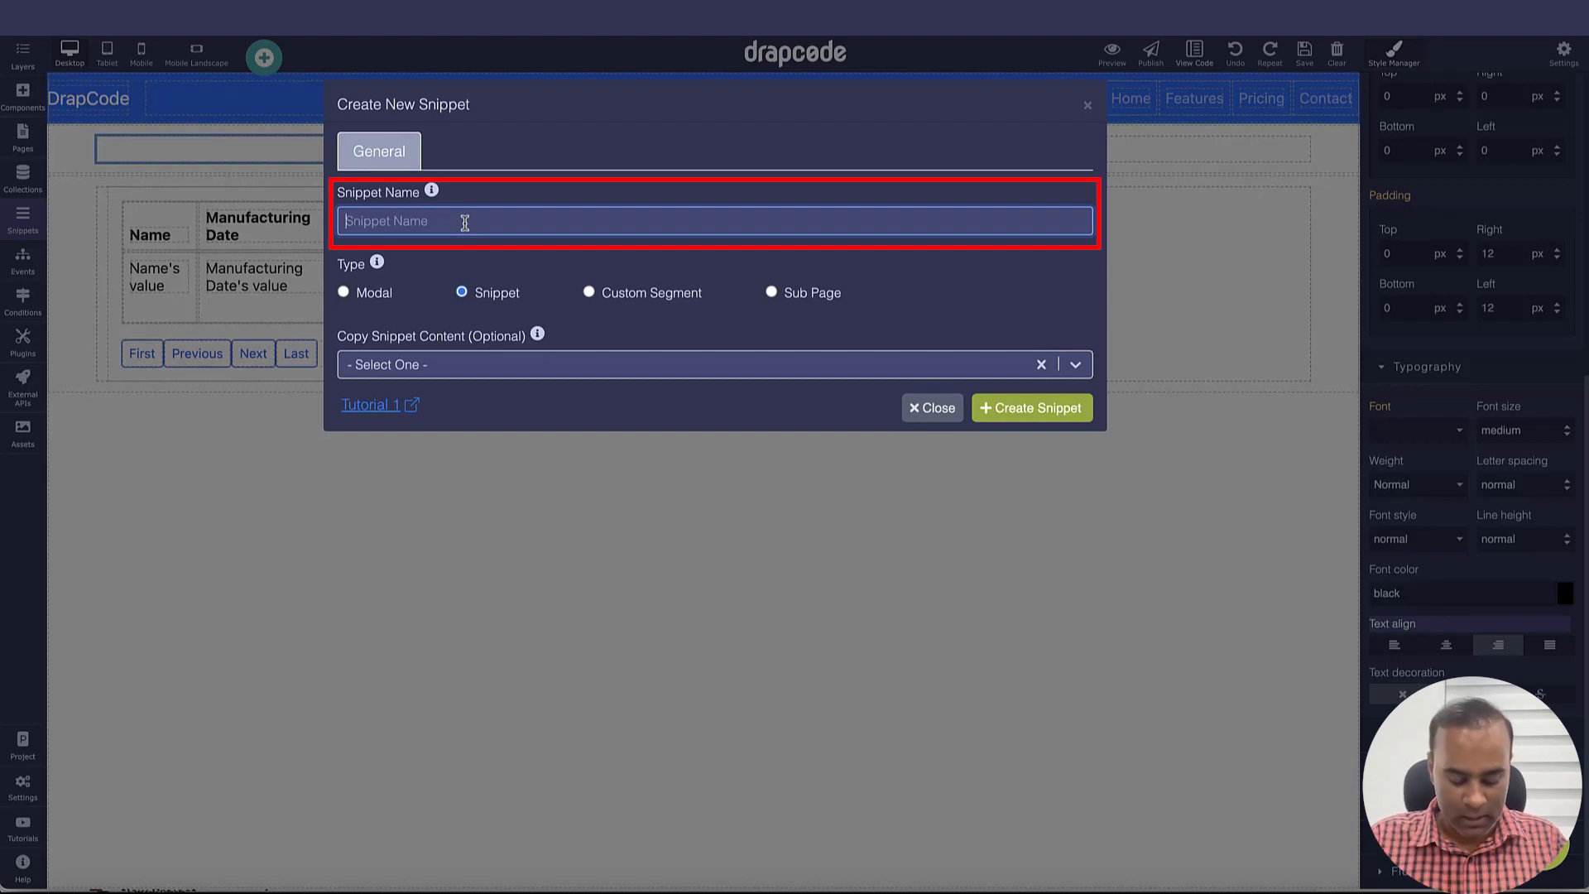
pyautogui.write('Create Prod')
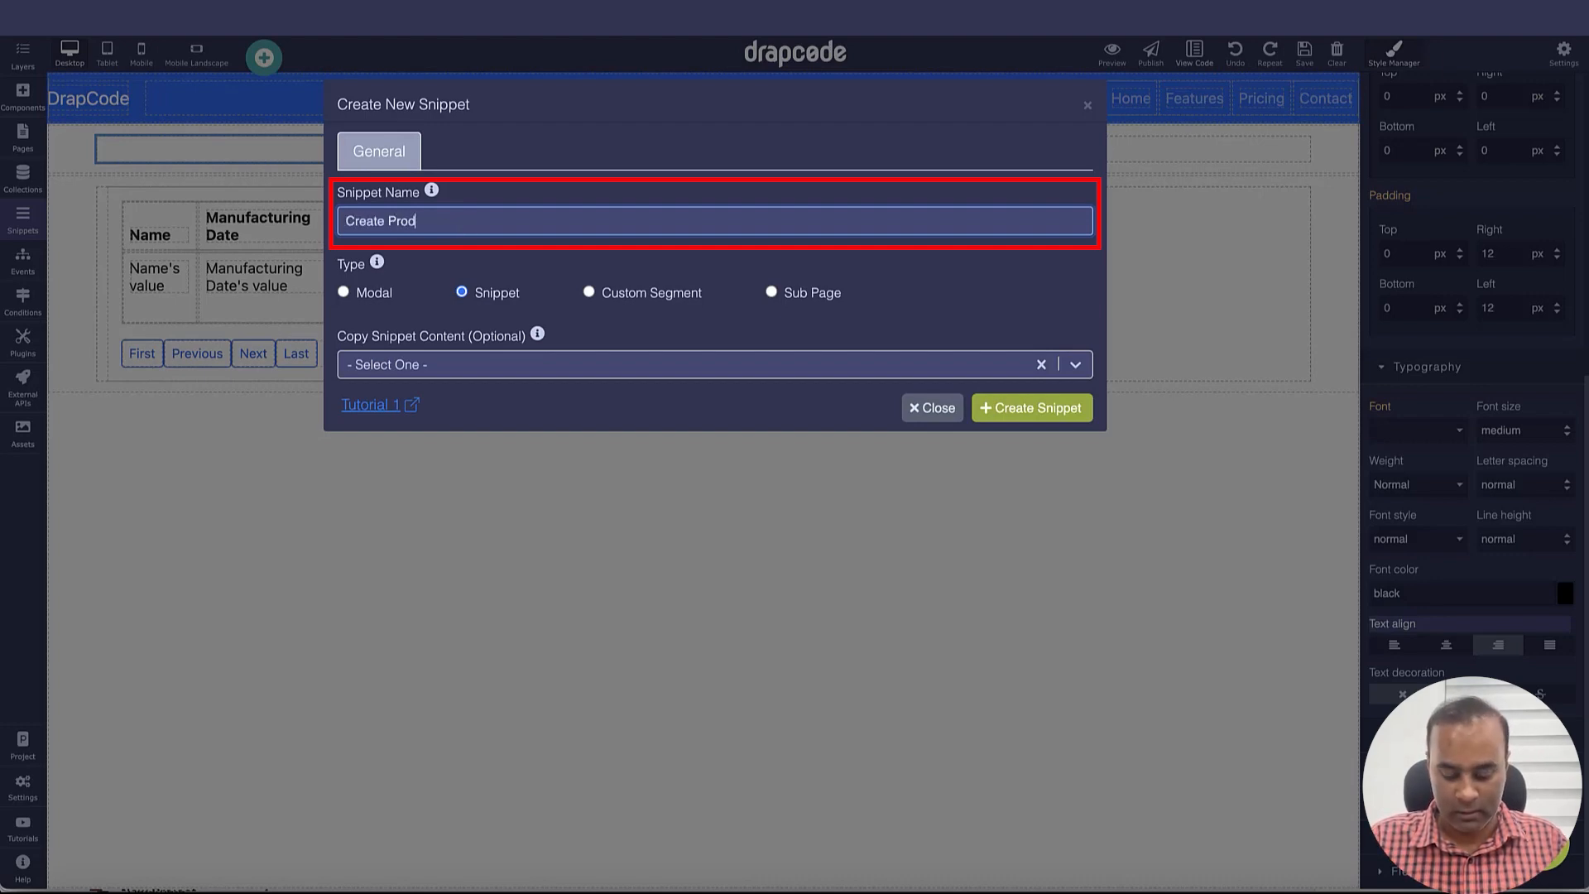
pyautogui.write('uct Su')
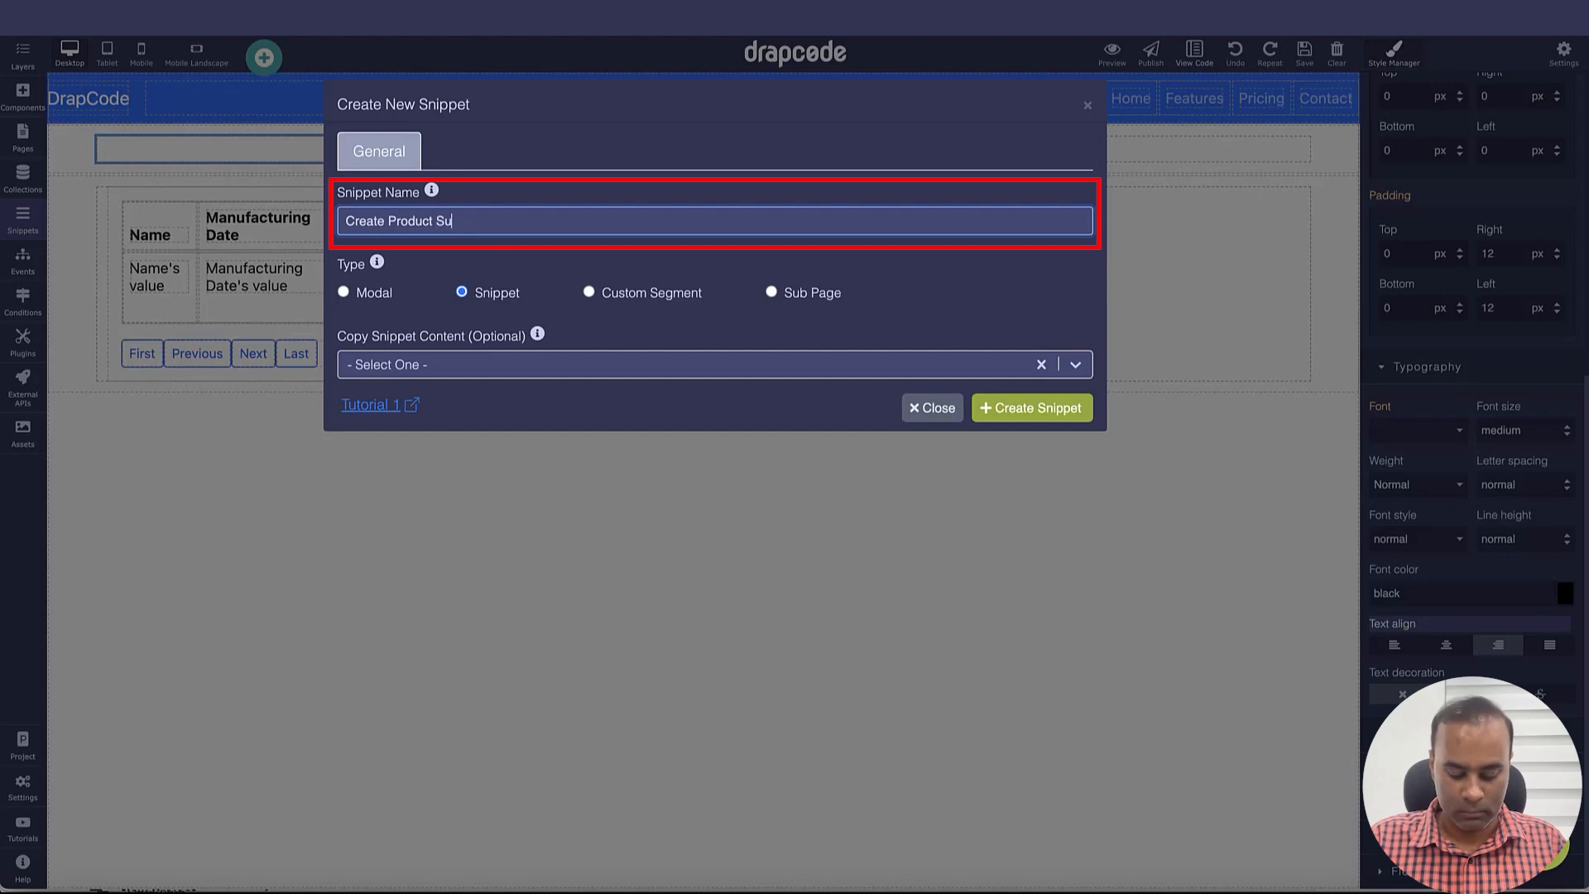
pyautogui.write('bpage')
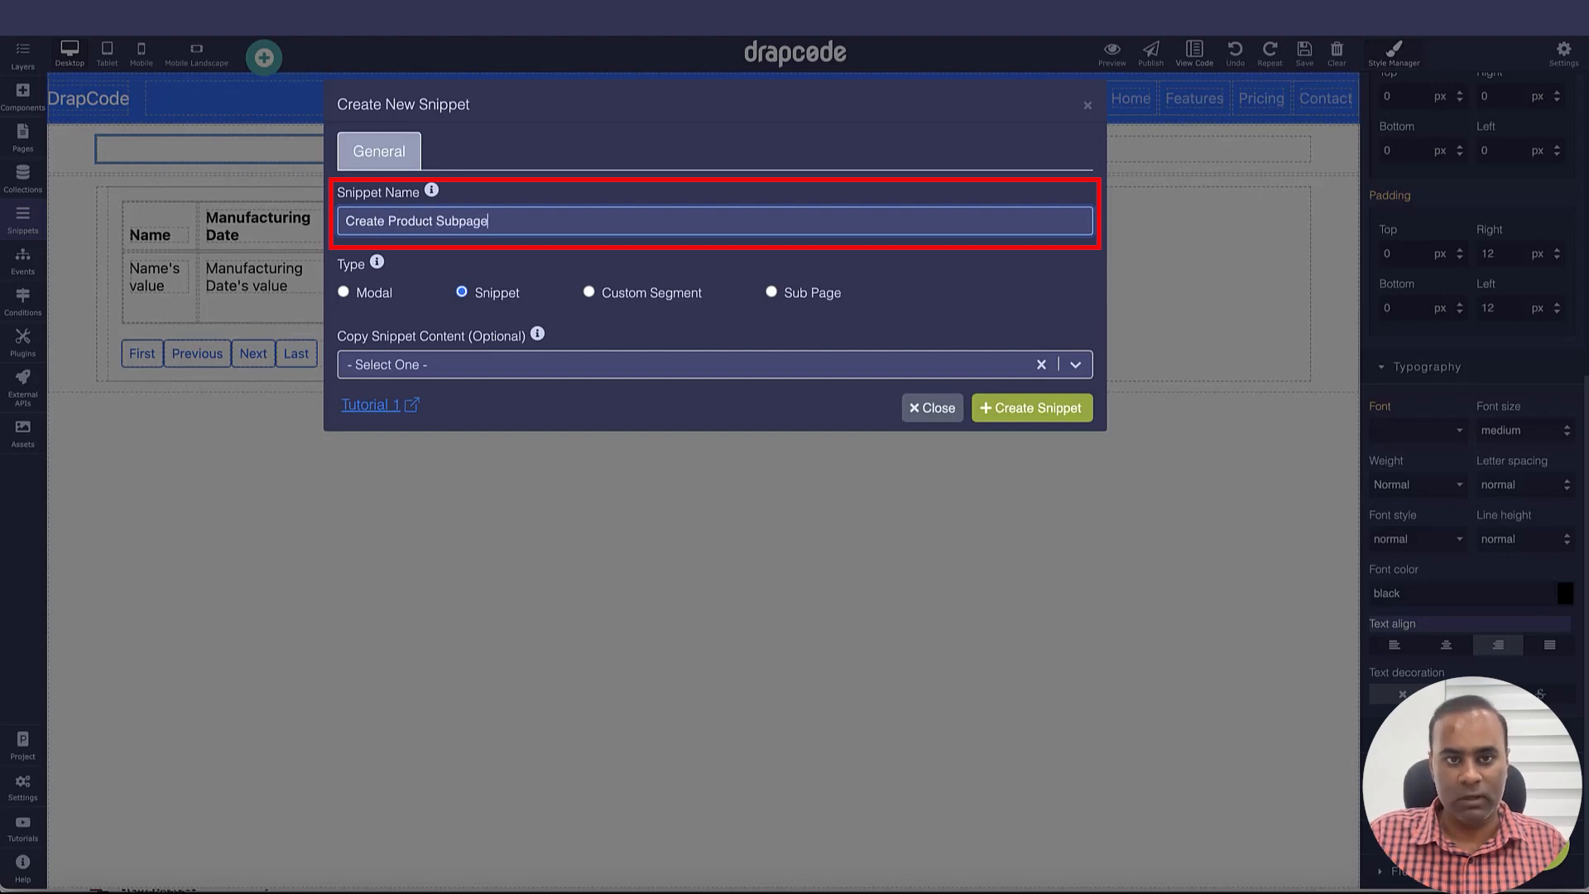
# Step: Set the snippet's type to Sub Page and create it with no bound collection and no copied content
pyautogui.click(771, 292)
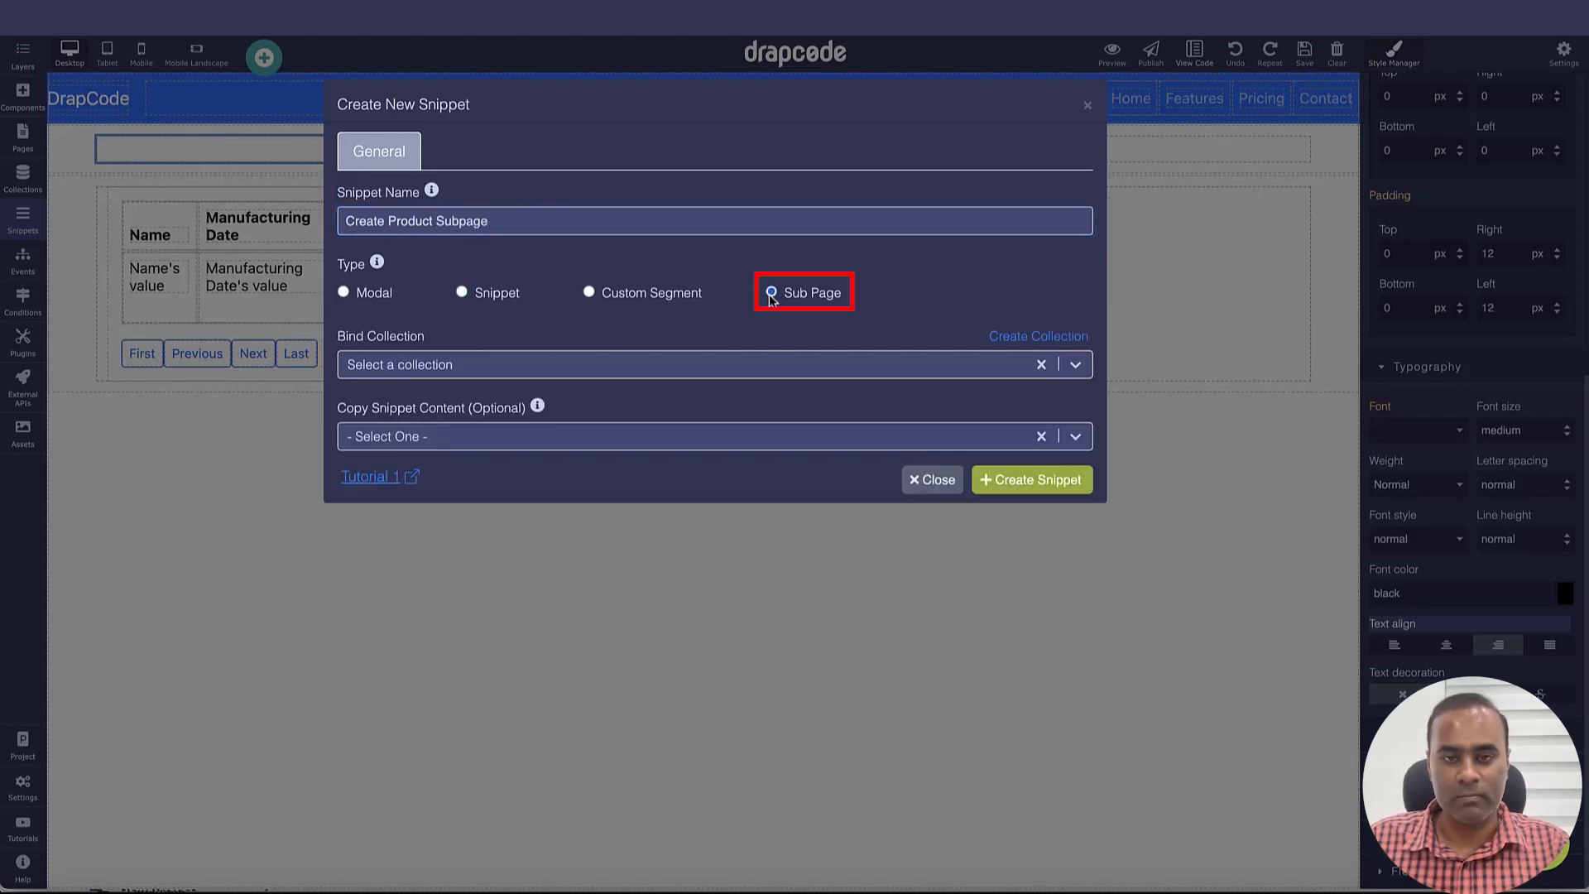
pyautogui.click(748, 371)
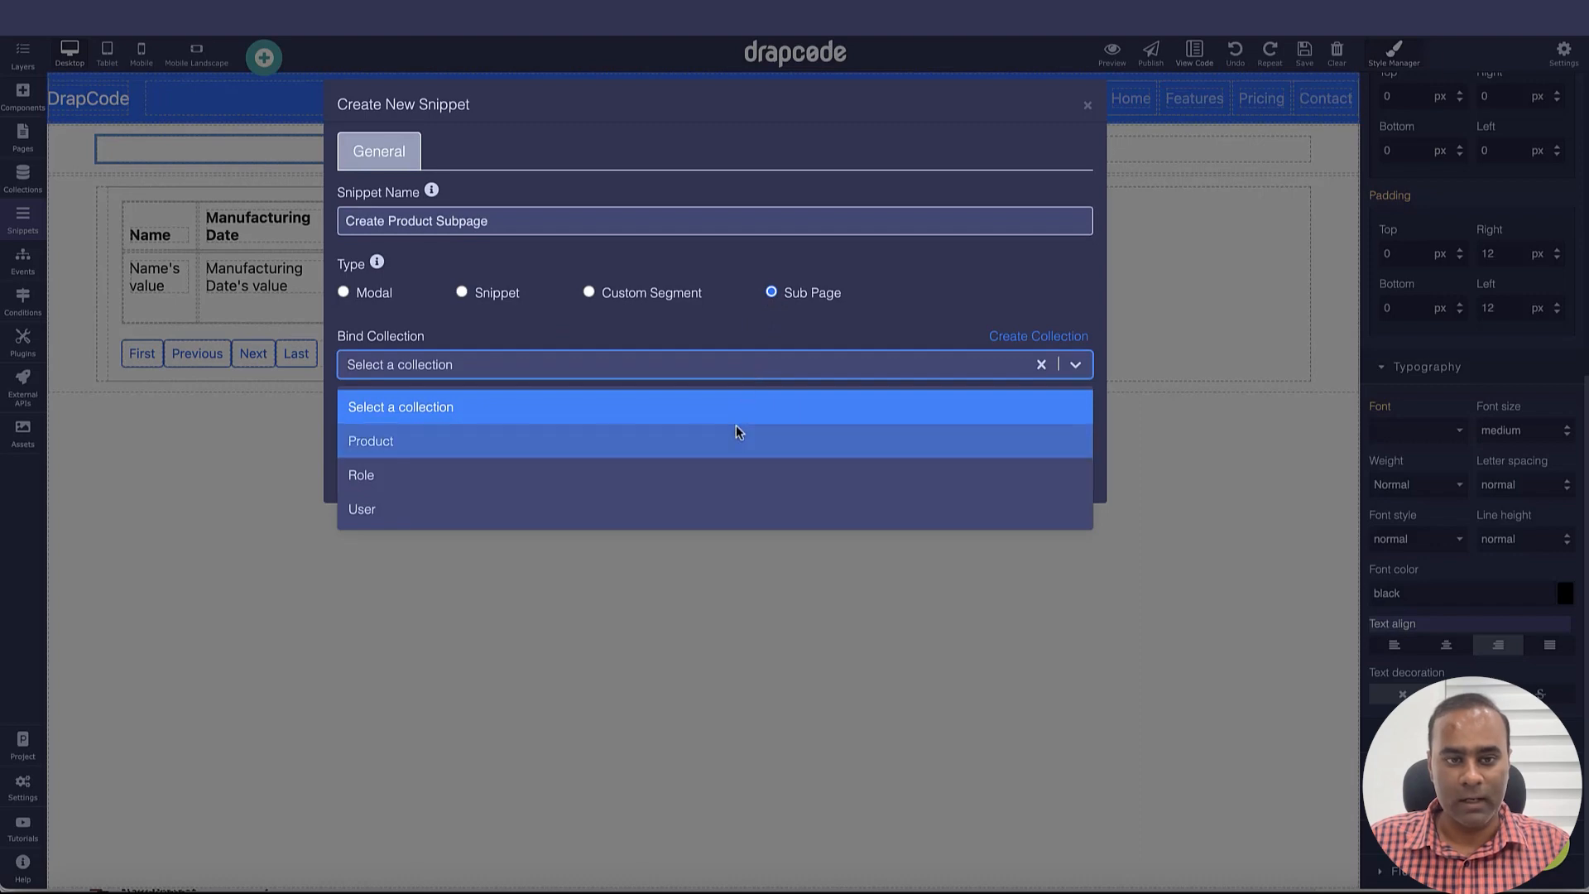
pyautogui.click(740, 334)
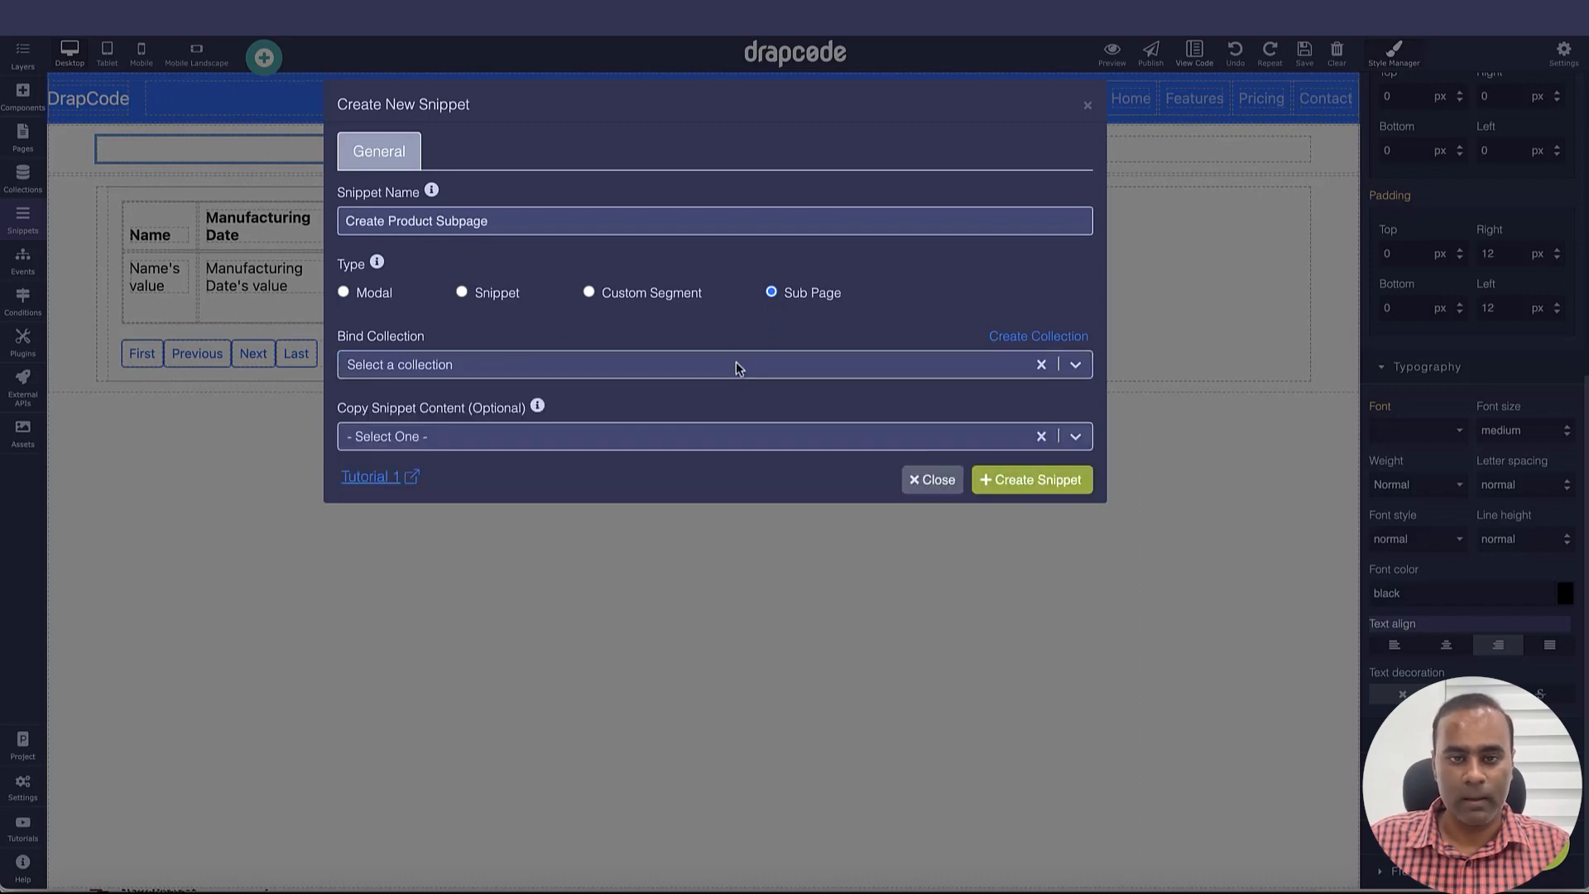
pyautogui.click(698, 438)
pyautogui.click(697, 396)
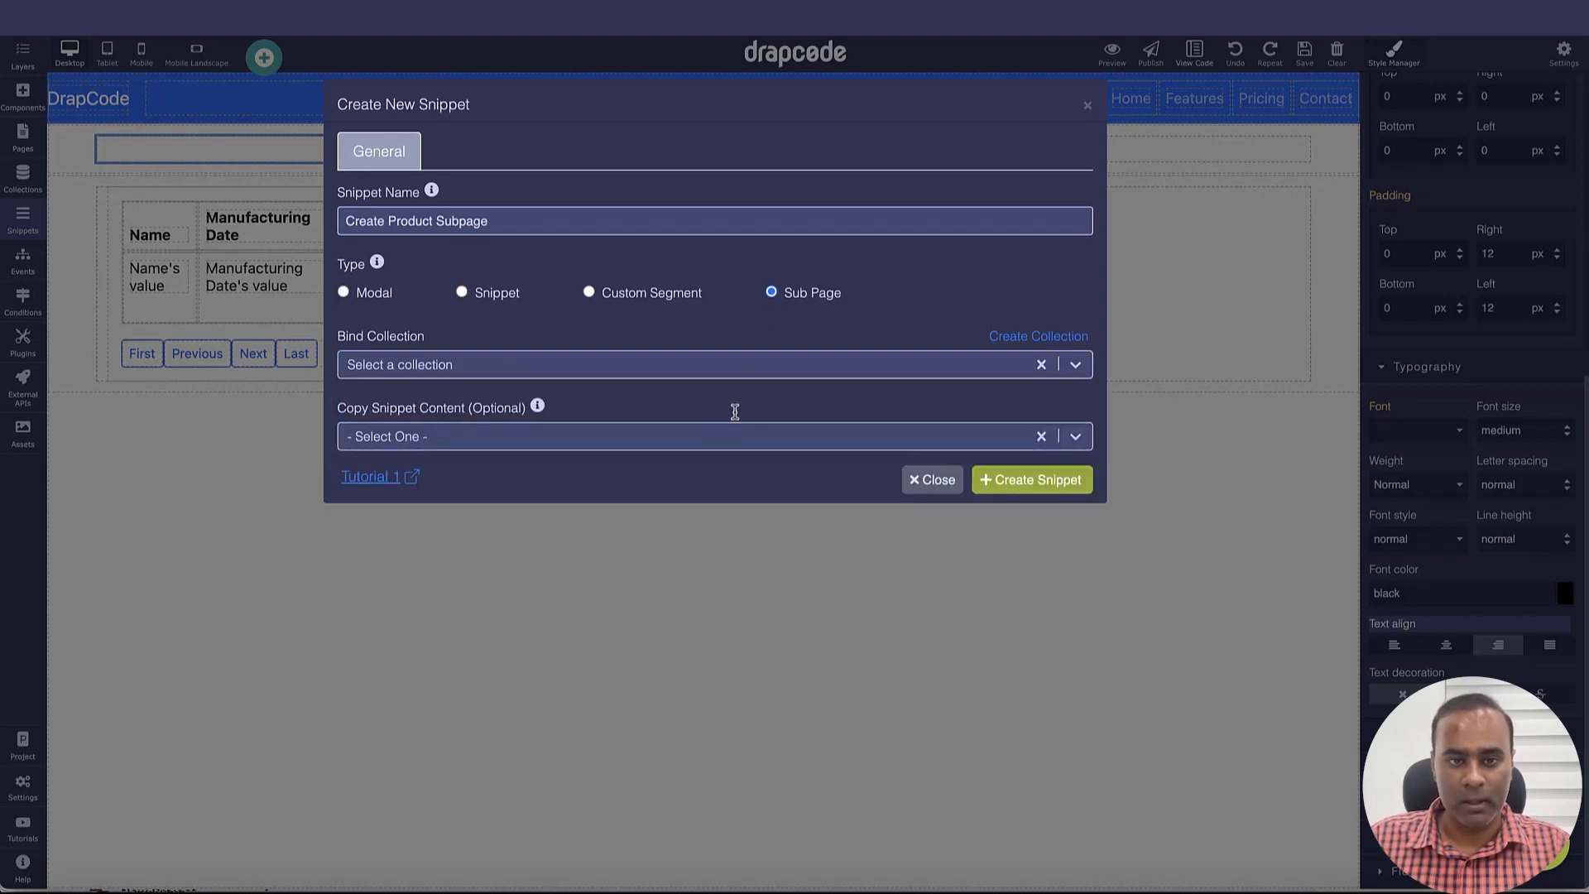
pyautogui.click(1051, 482)
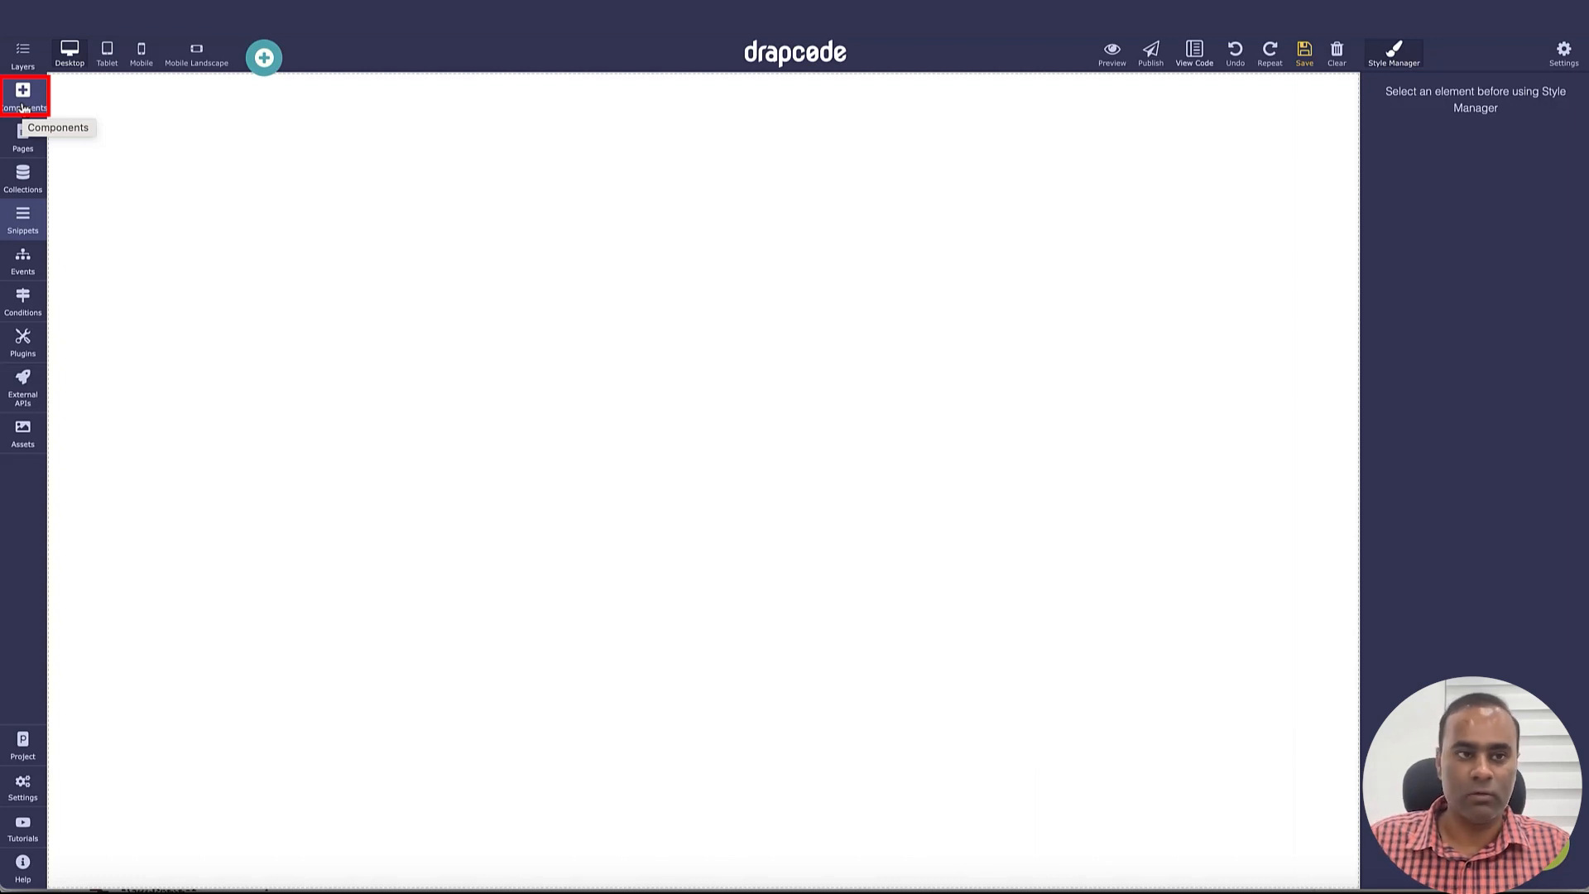
# Step: Place a Collection Form on the blank subpage, link it to the Product collection and save
pyautogui.click(23, 106)
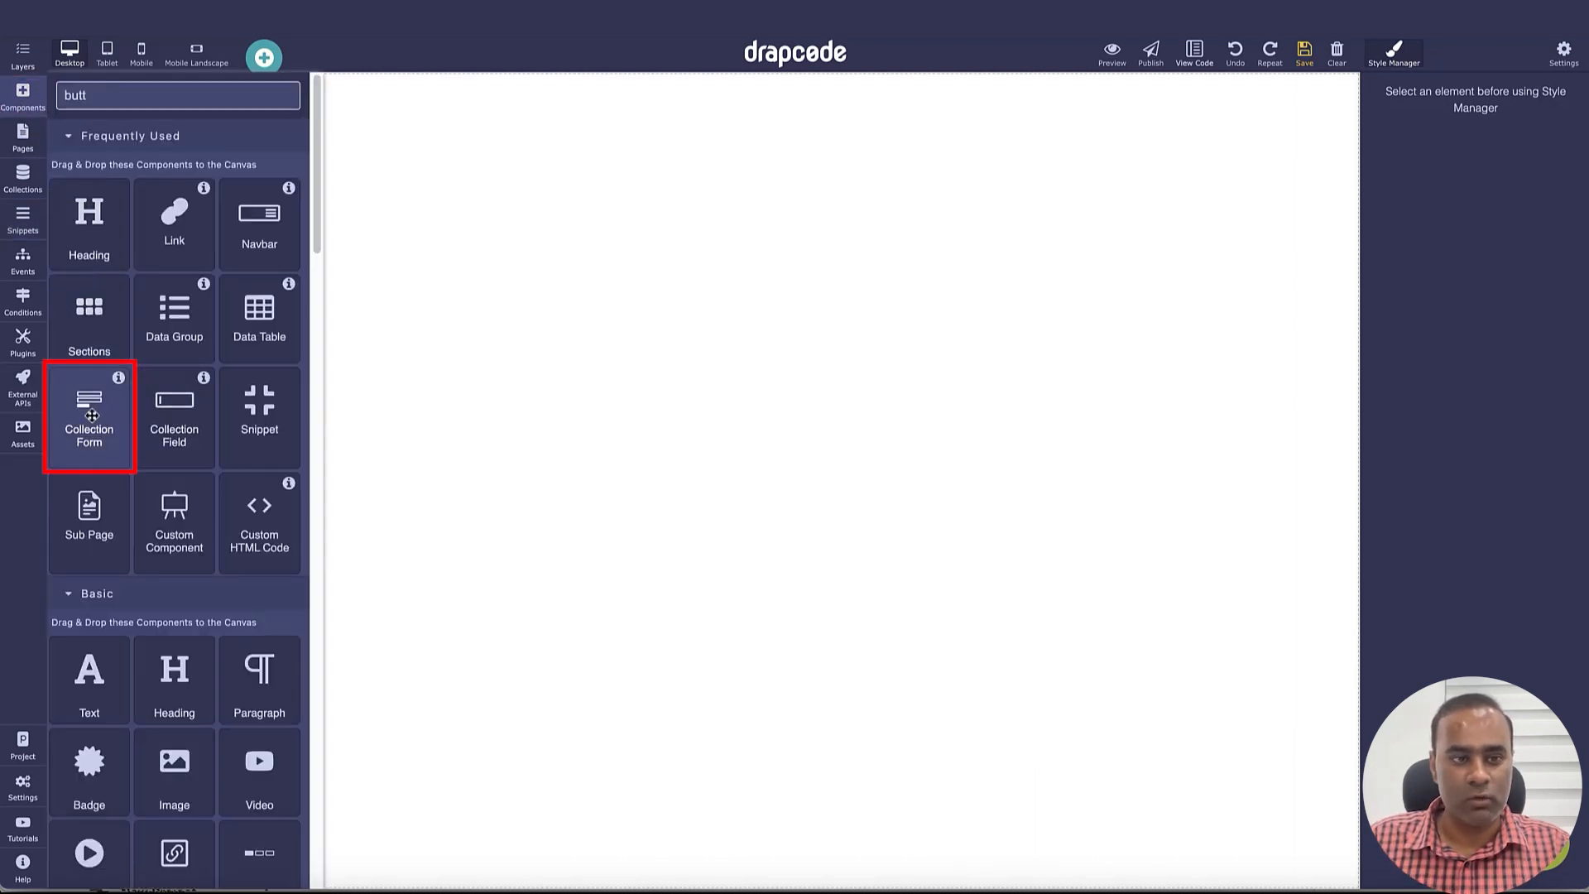
pyautogui.moveTo(88, 411); pyautogui.dragTo(462, 498)
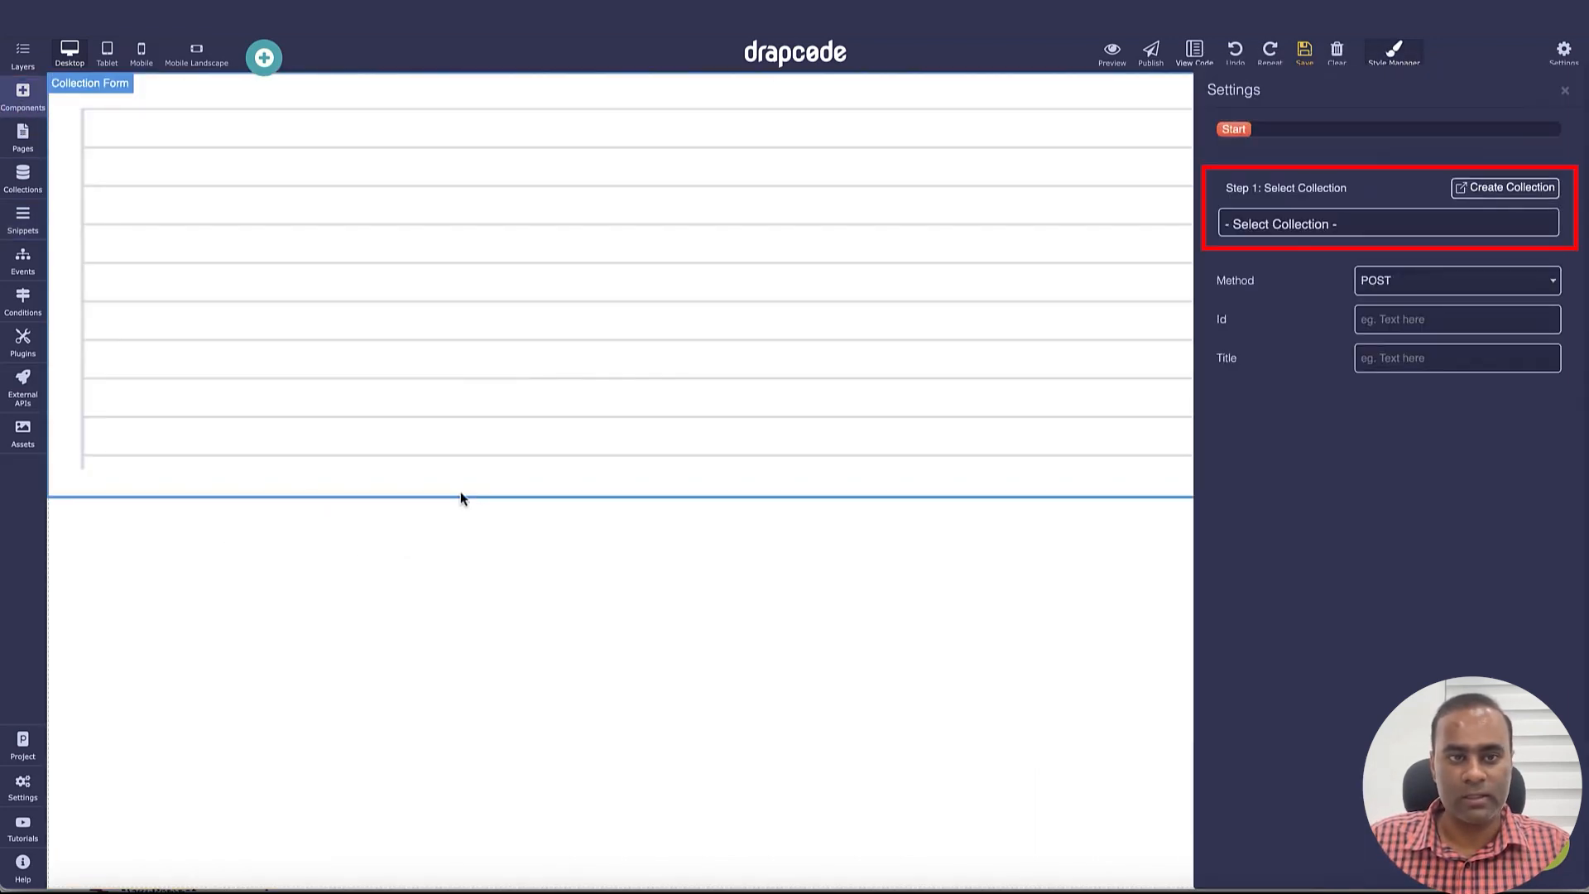
pyautogui.click(1308, 224)
pyautogui.click(1310, 242)
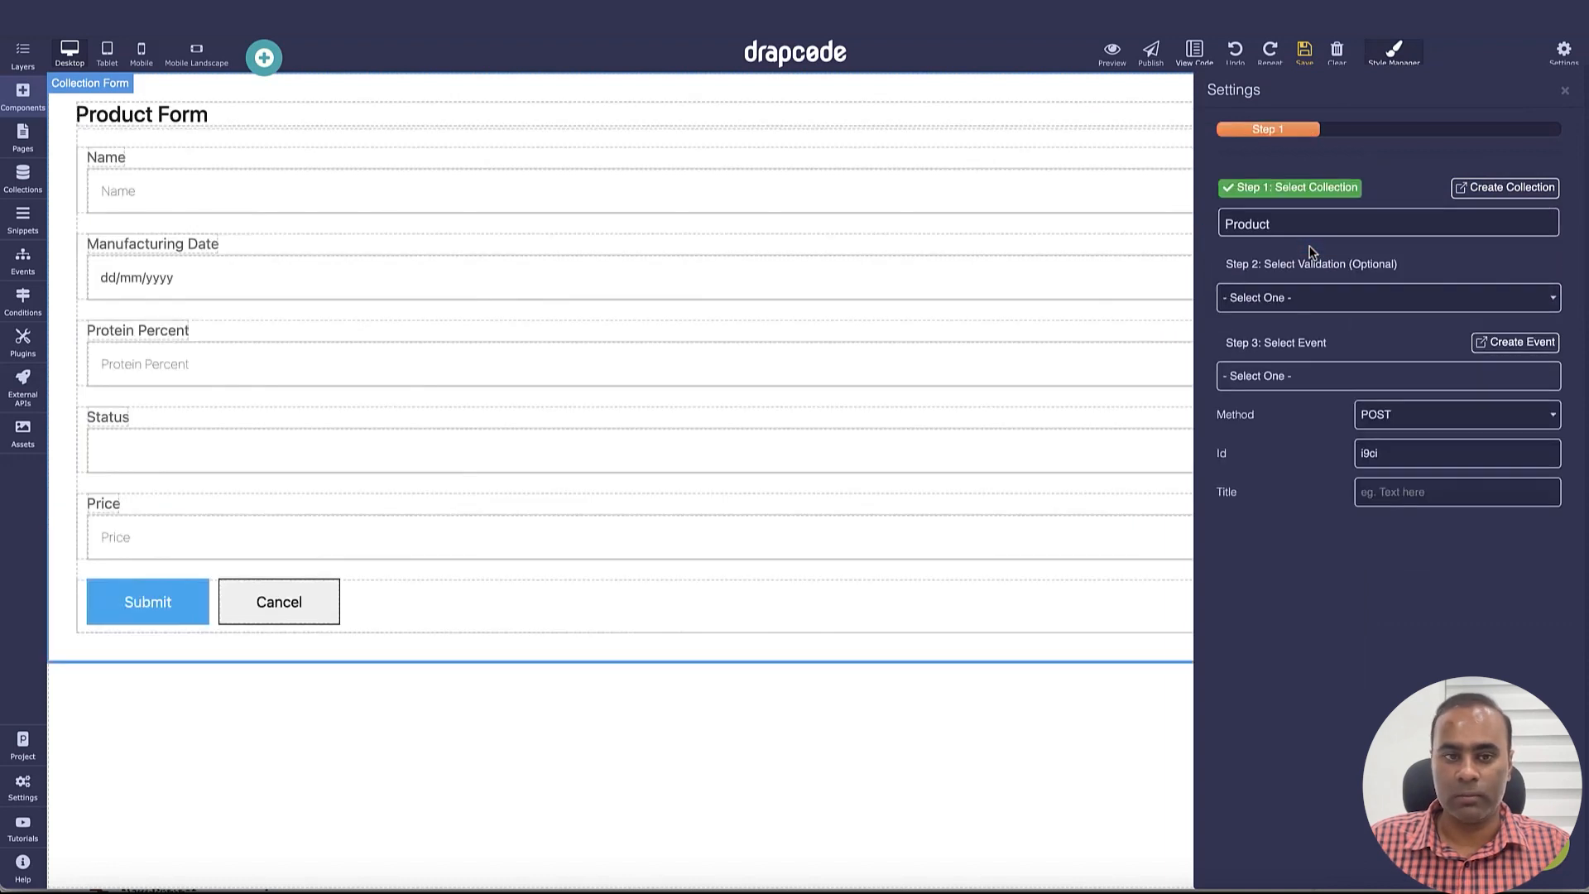
pyautogui.click(1565, 90)
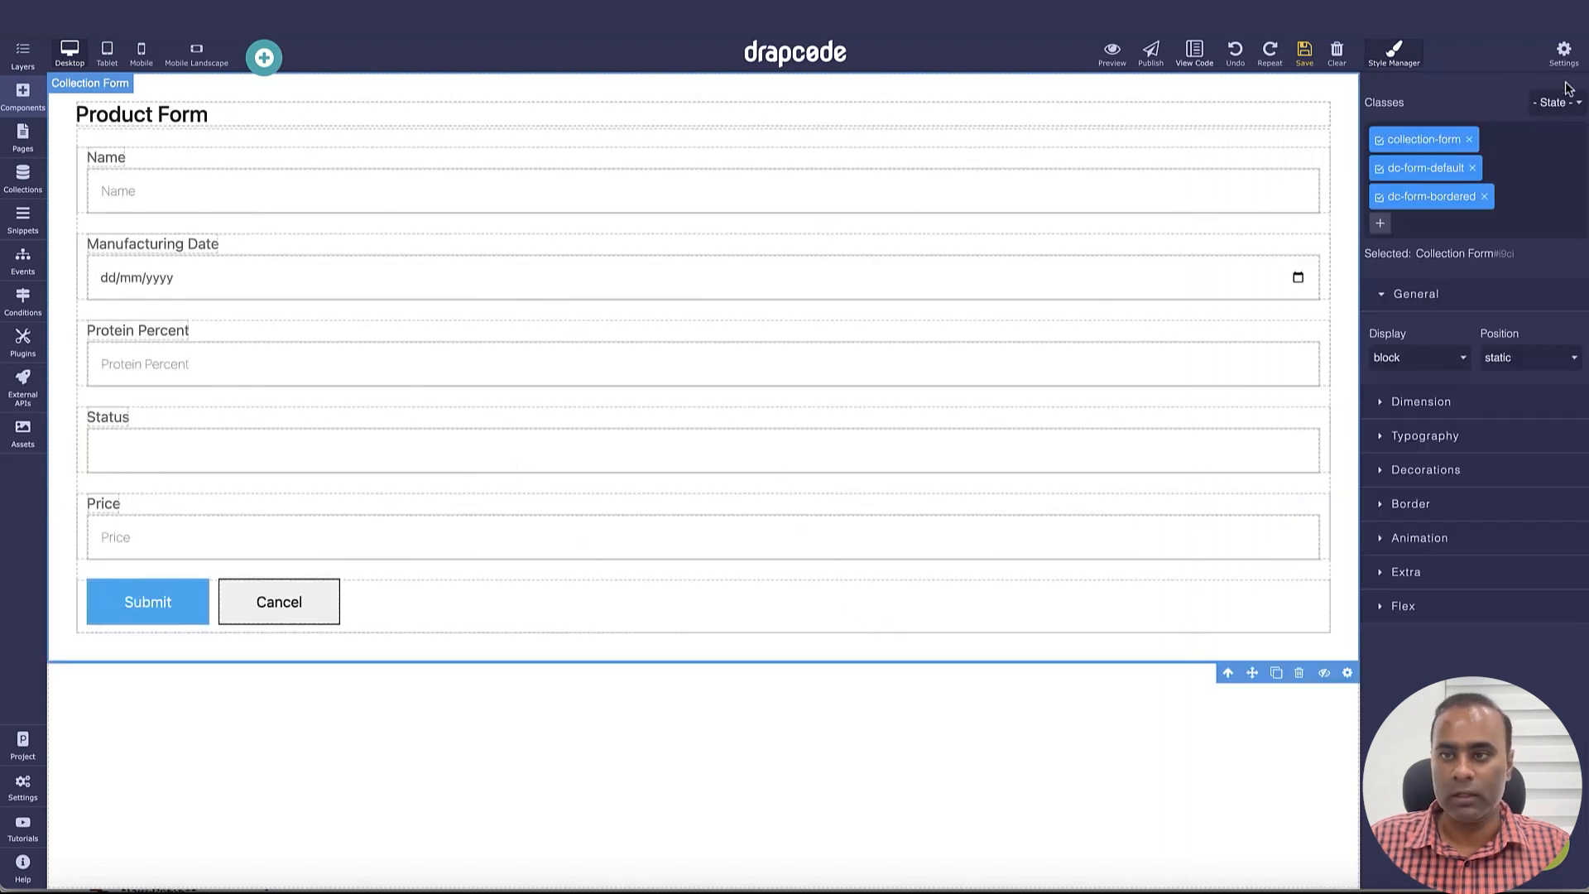
pyautogui.click(1305, 51)
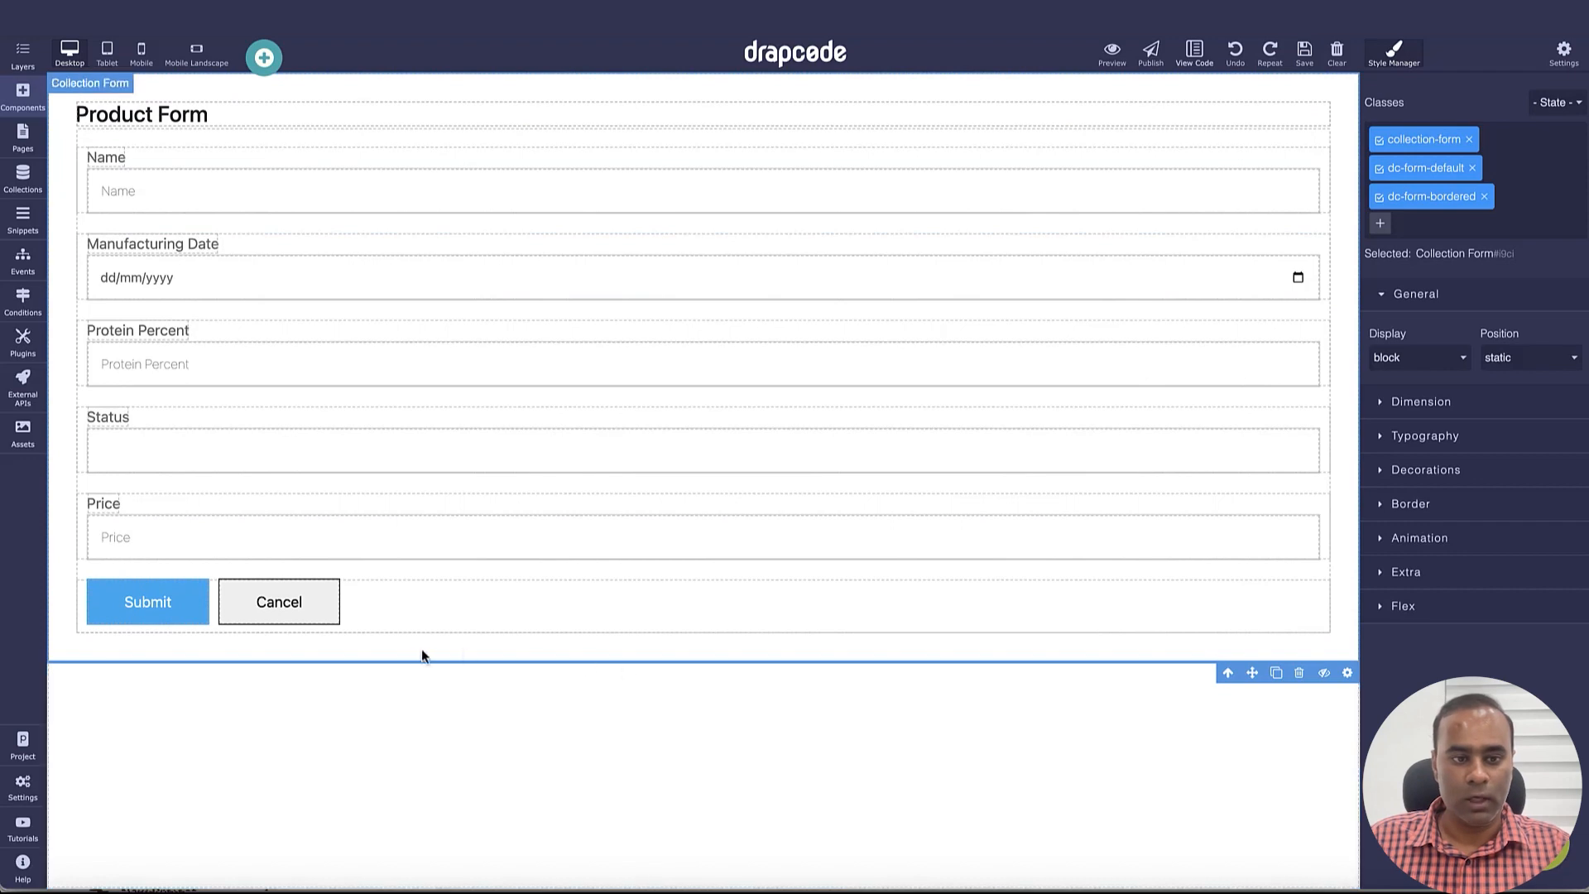
# Step: Create a new event named "Create product from Subpage"
pyautogui.click(23, 261)
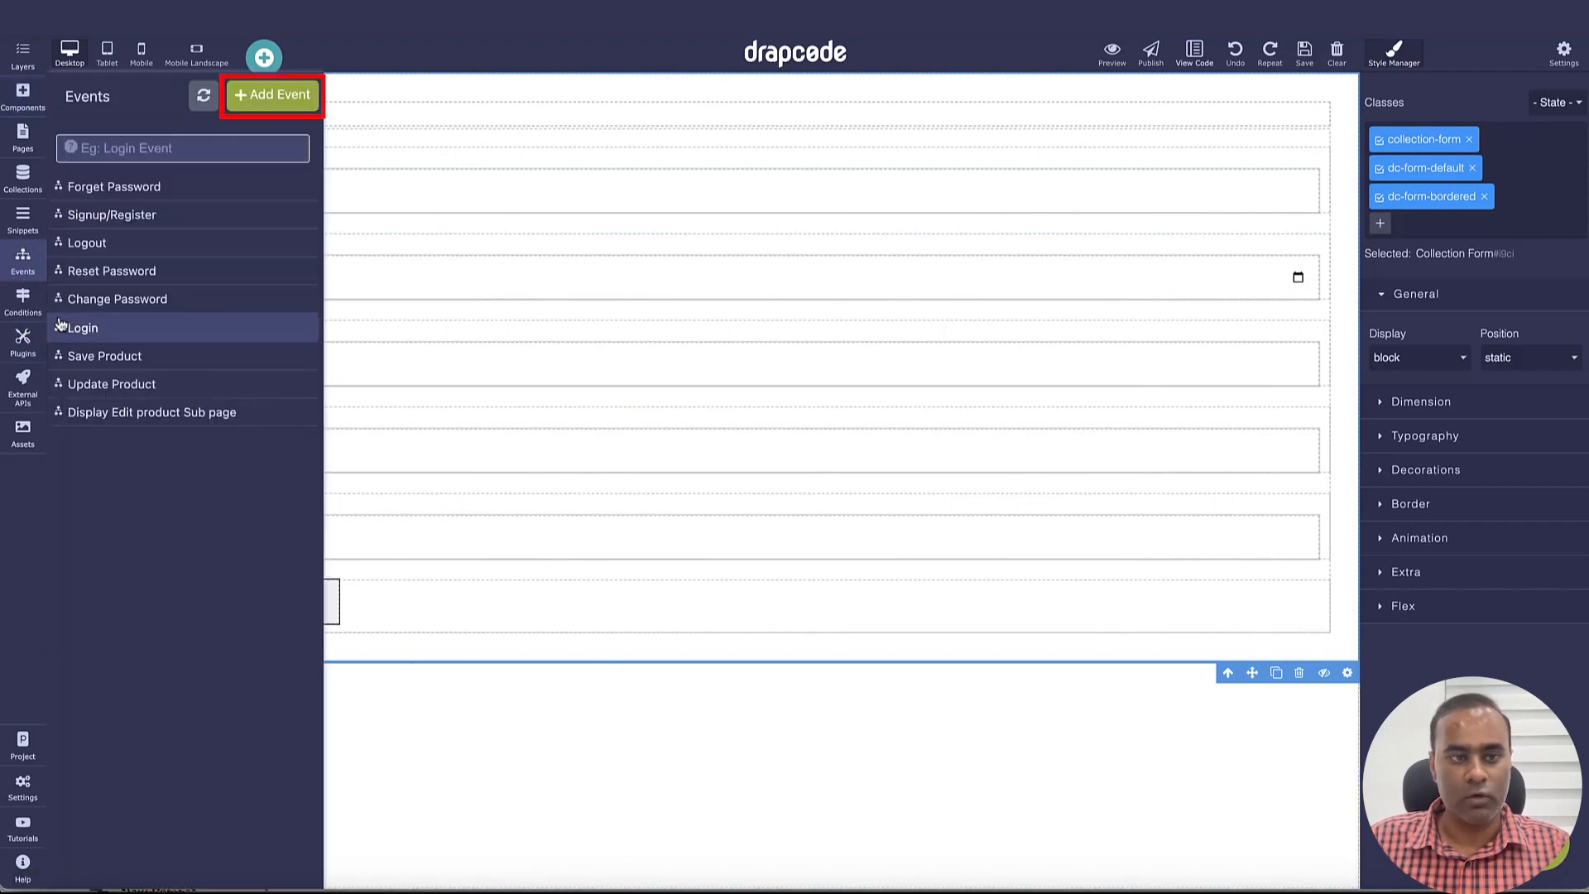
pyautogui.click(255, 97)
pyautogui.click(646, 216)
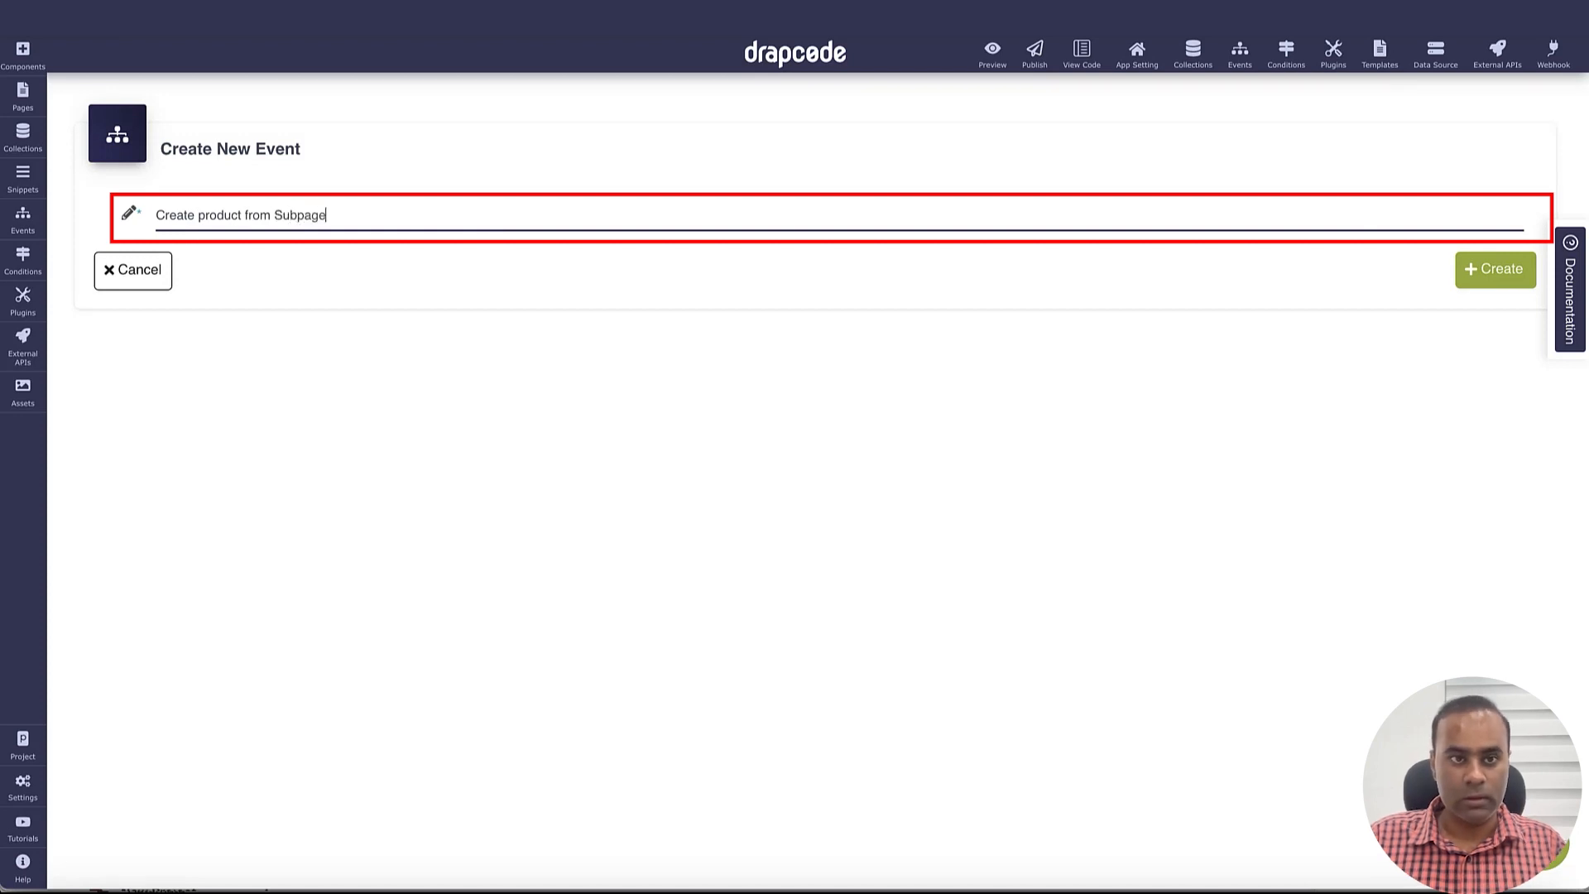
pyautogui.click(1494, 270)
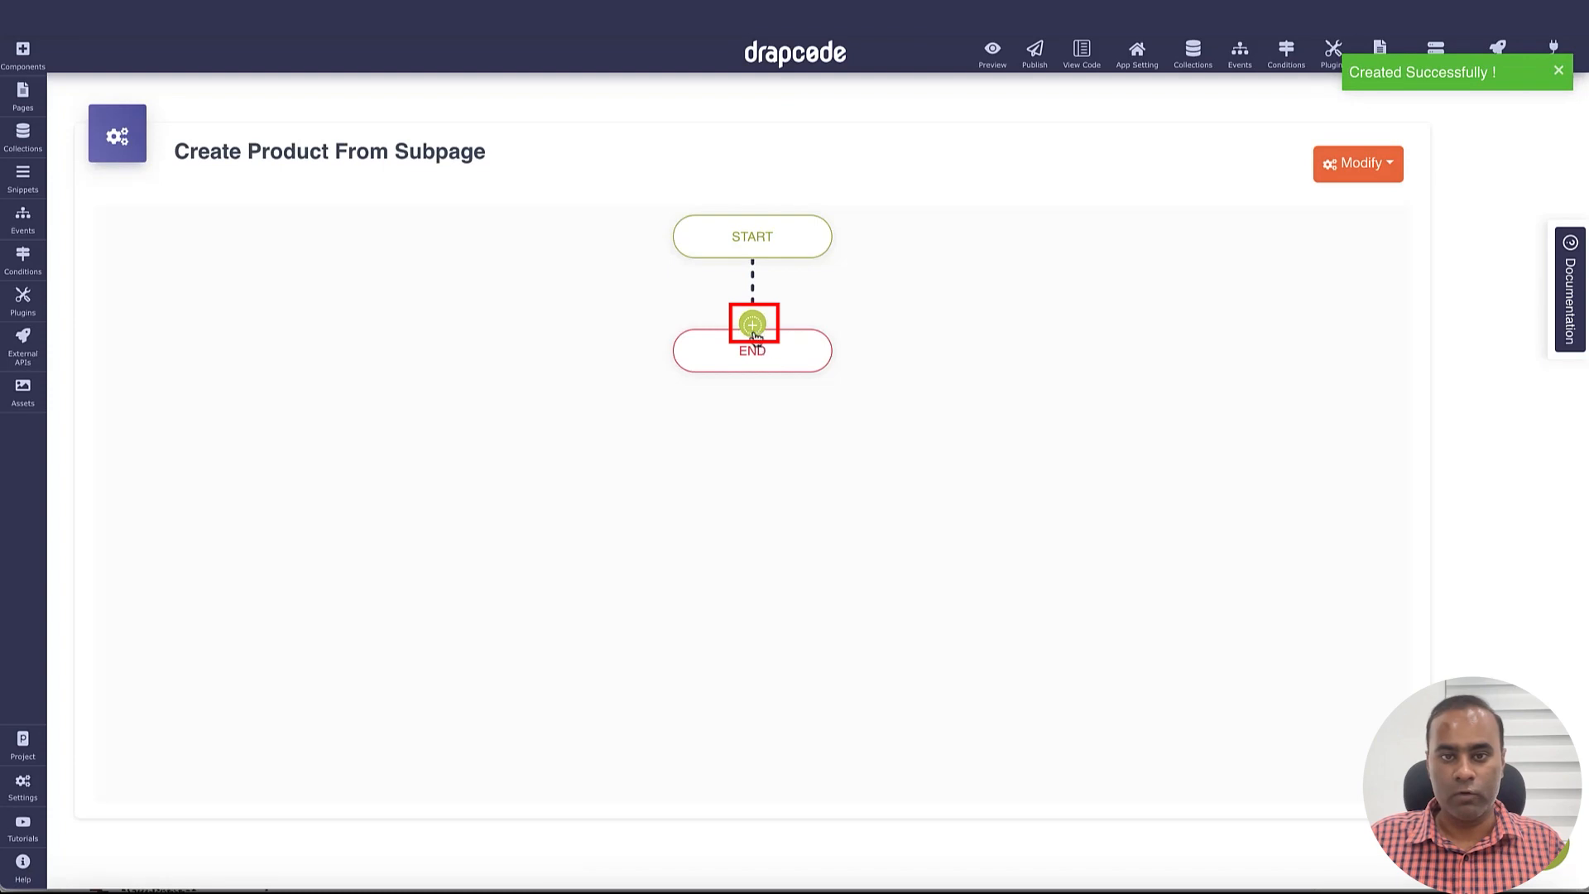
# Step: Add a Save Data action to the event and choose Product as its collection
pyautogui.click(753, 330)
pyautogui.moveTo(816, 523)
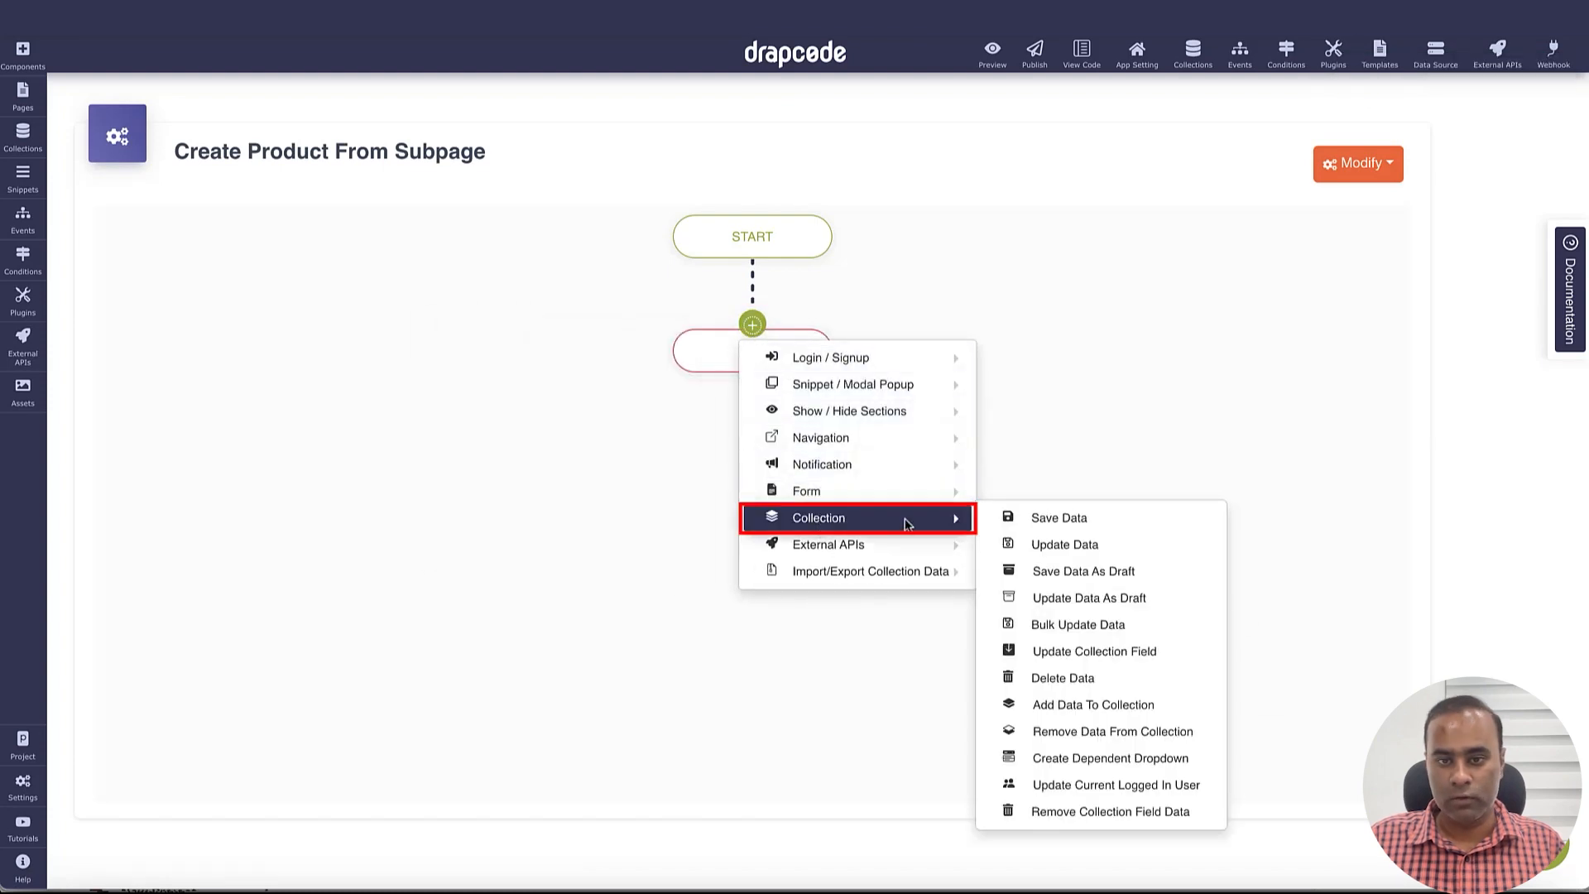
pyautogui.click(1056, 519)
pyautogui.click(765, 255)
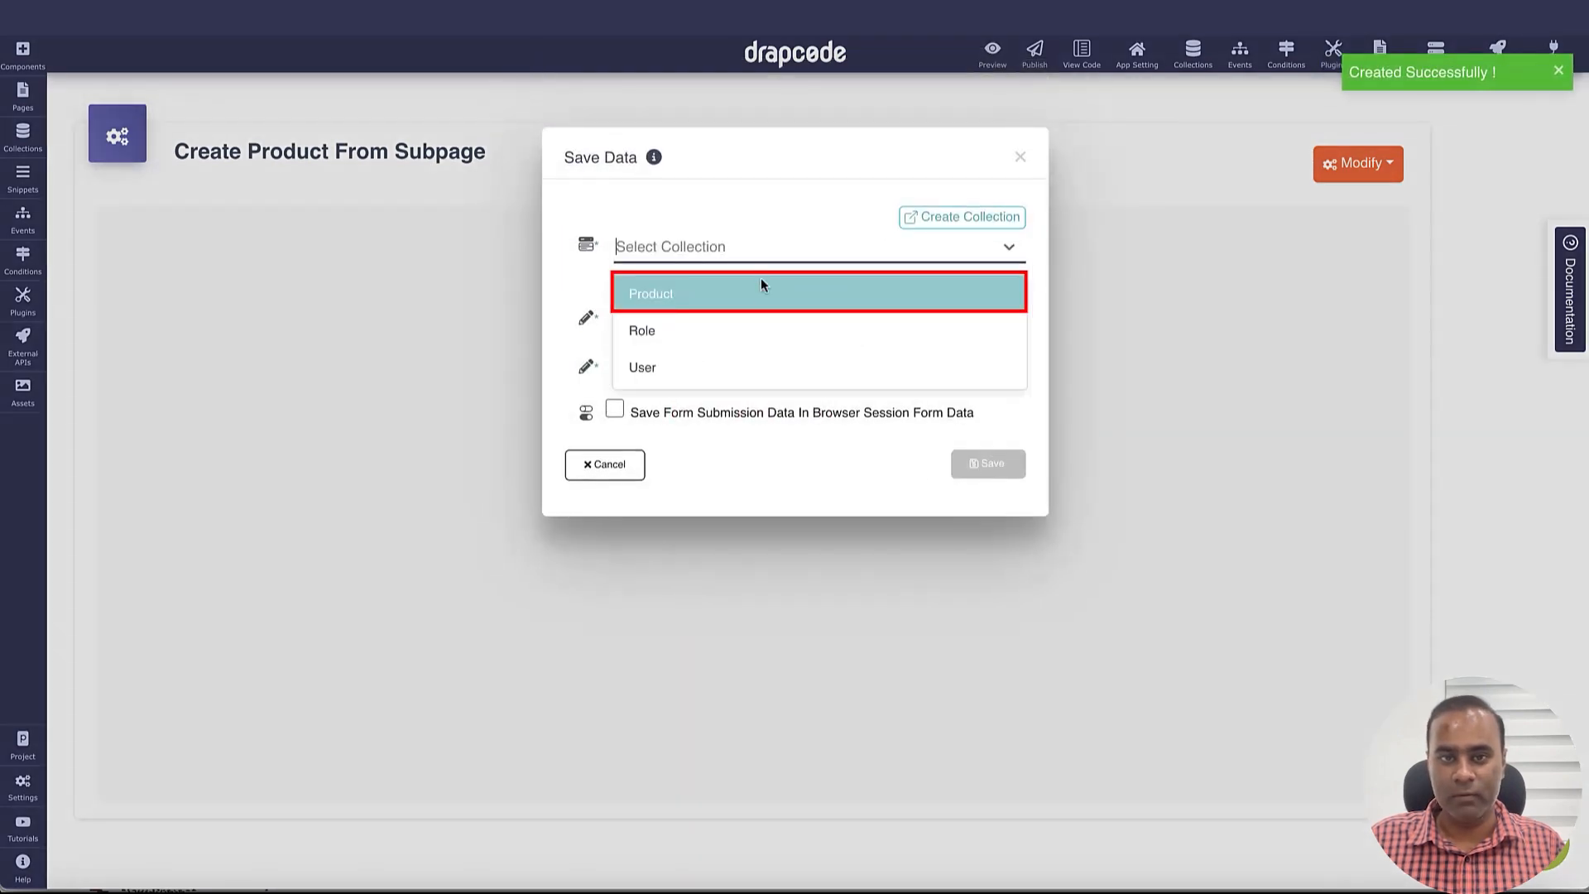
pyautogui.click(761, 288)
# Step: Set the action's success message to "Product Created" and error message to "Some Error", and save the action
pyautogui.click(736, 473)
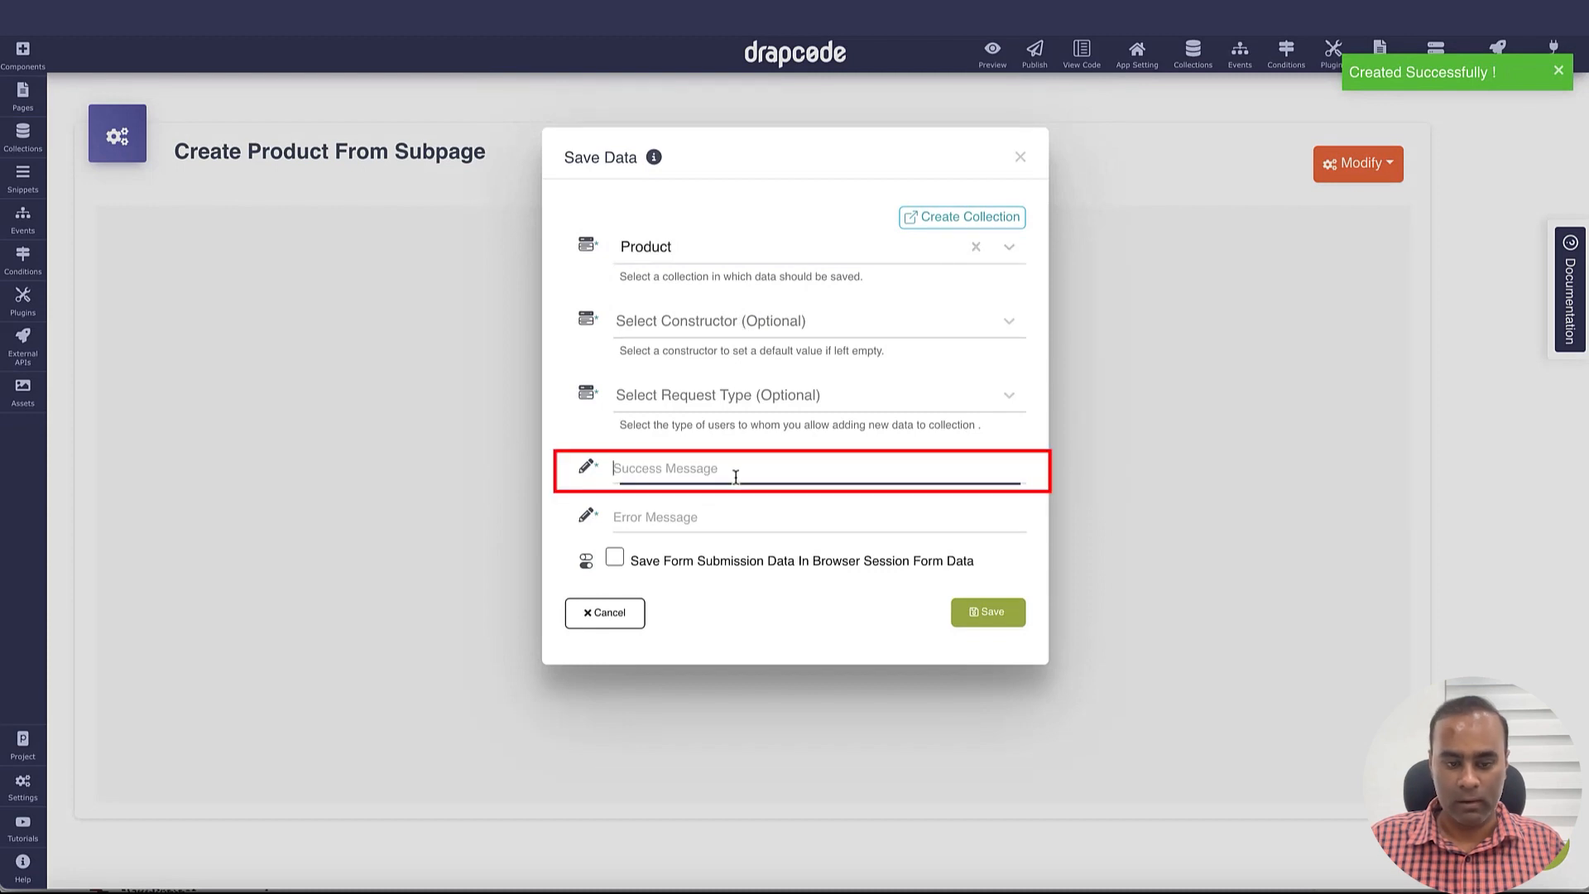
pyautogui.write('Product ')
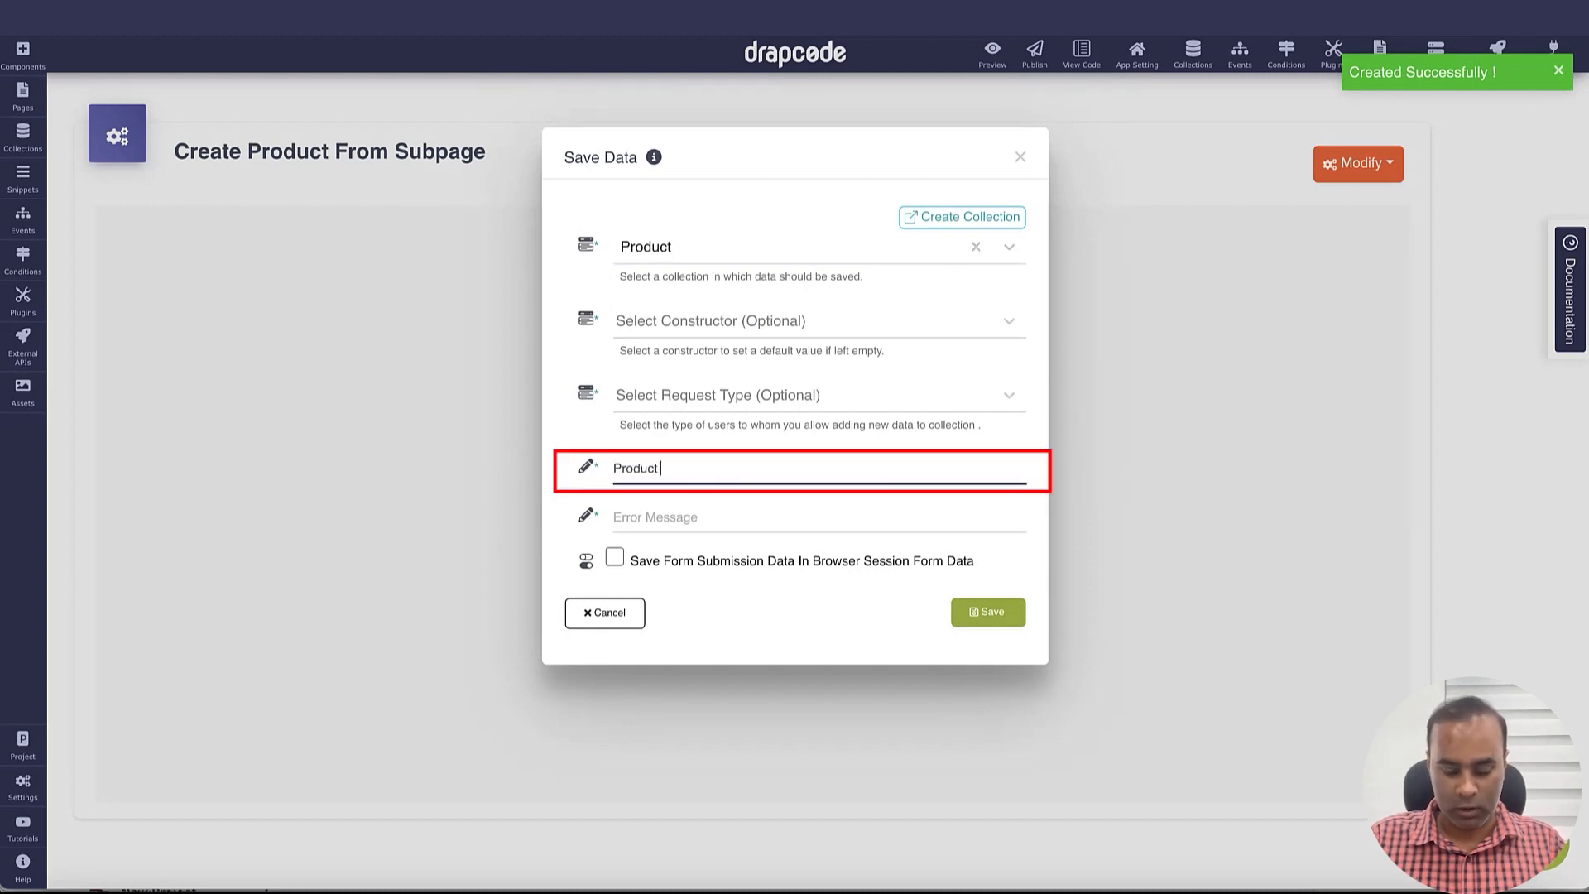
pyautogui.write('Created')
pyautogui.press('Tab')
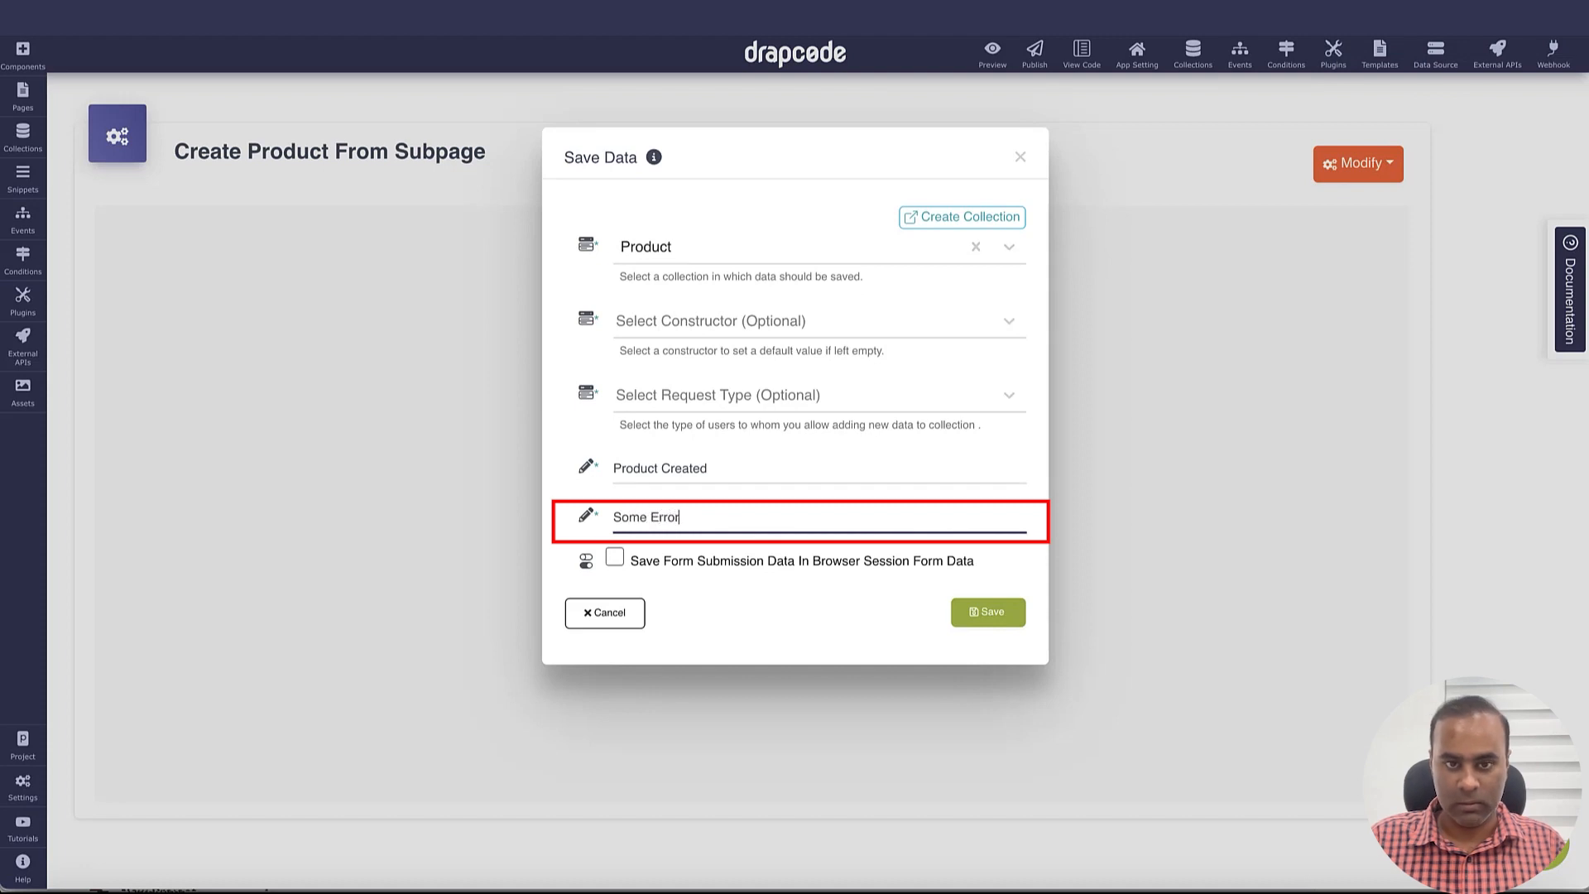
pyautogui.click(979, 612)
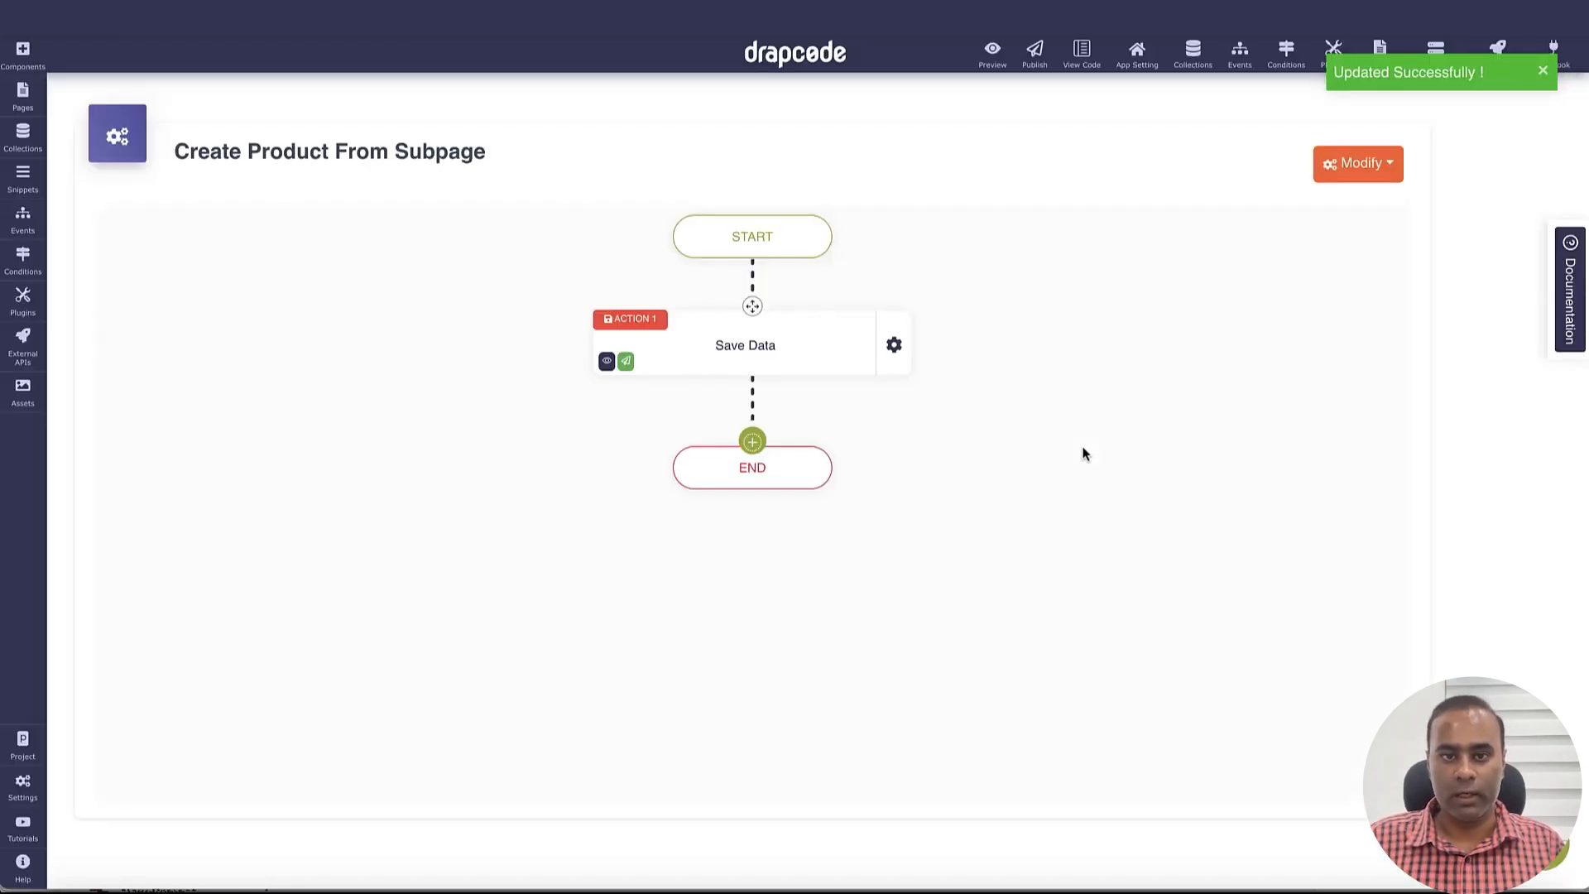
# Step: Start another new snippet and name it "Create Product Success"
pyautogui.click(21, 184)
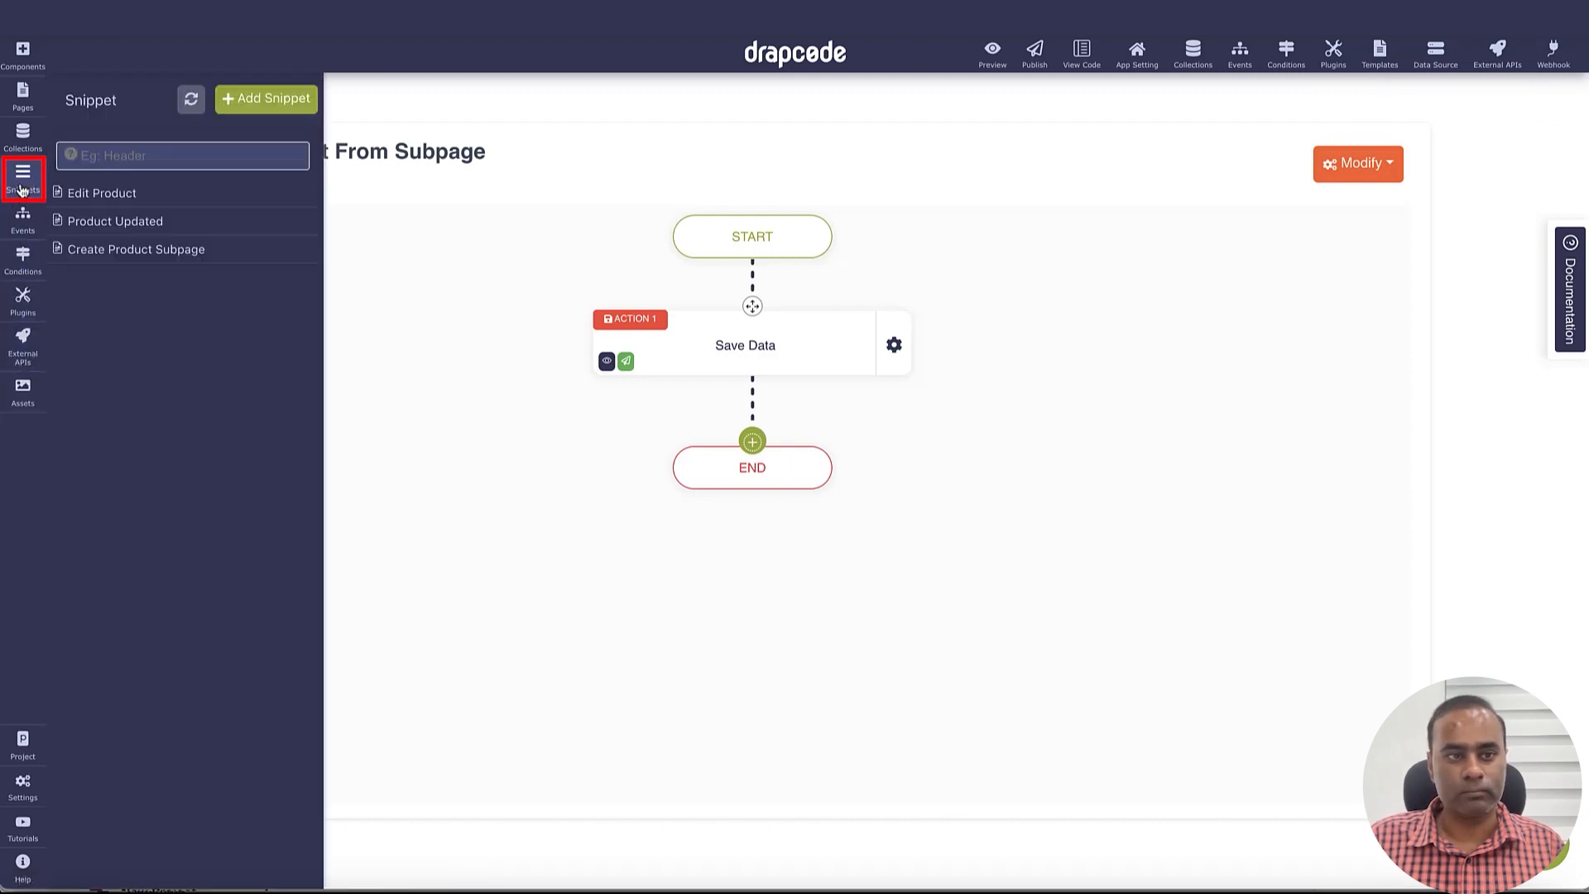
pyautogui.click(271, 100)
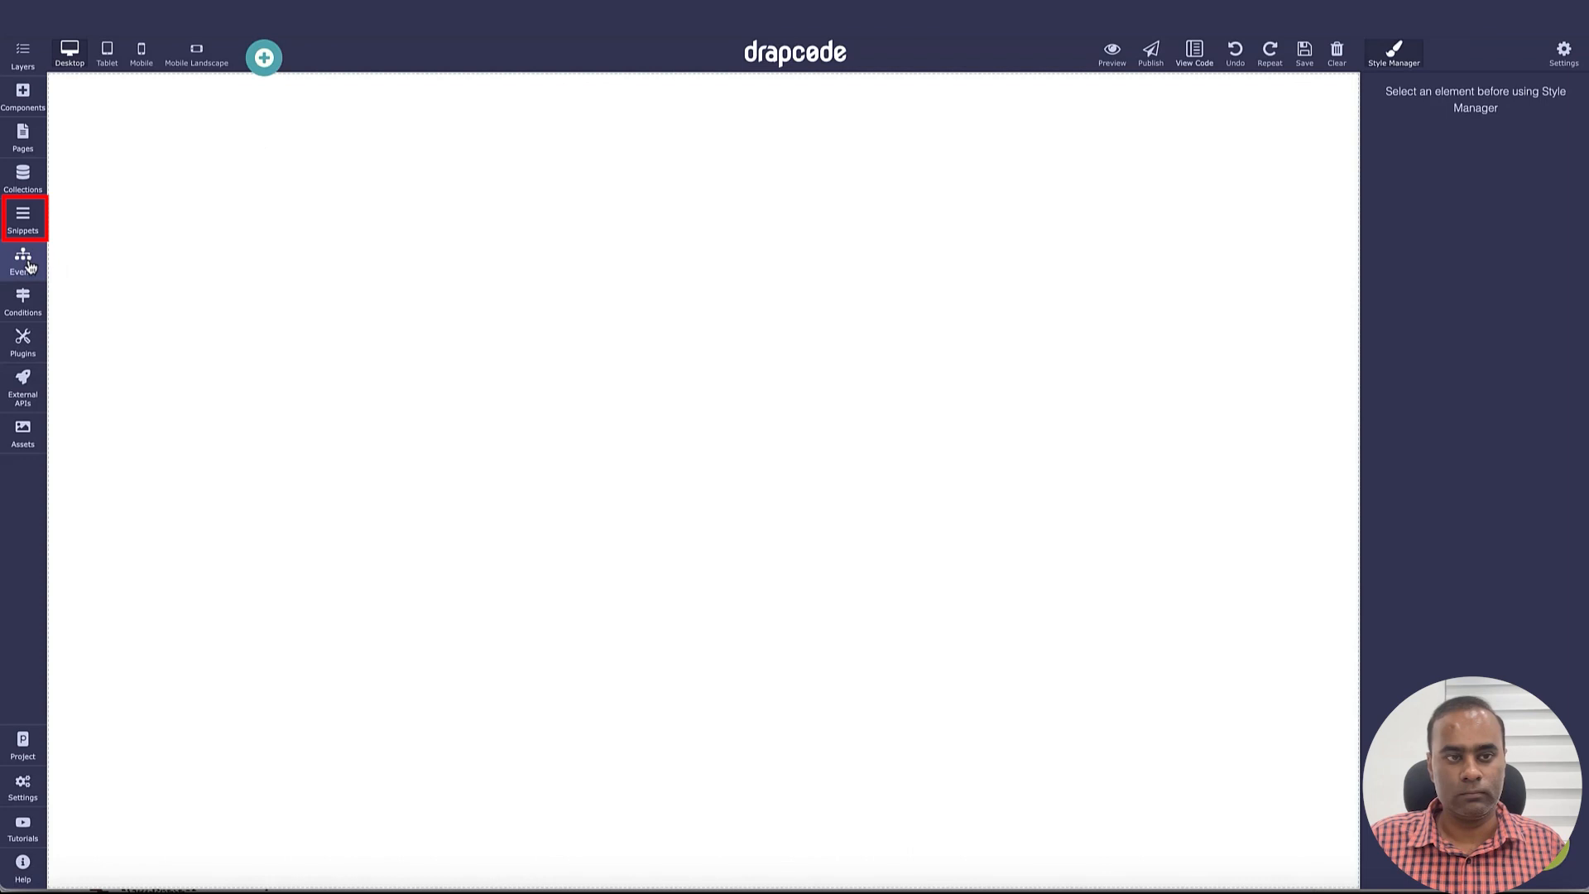
pyautogui.click(22, 217)
pyautogui.click(261, 96)
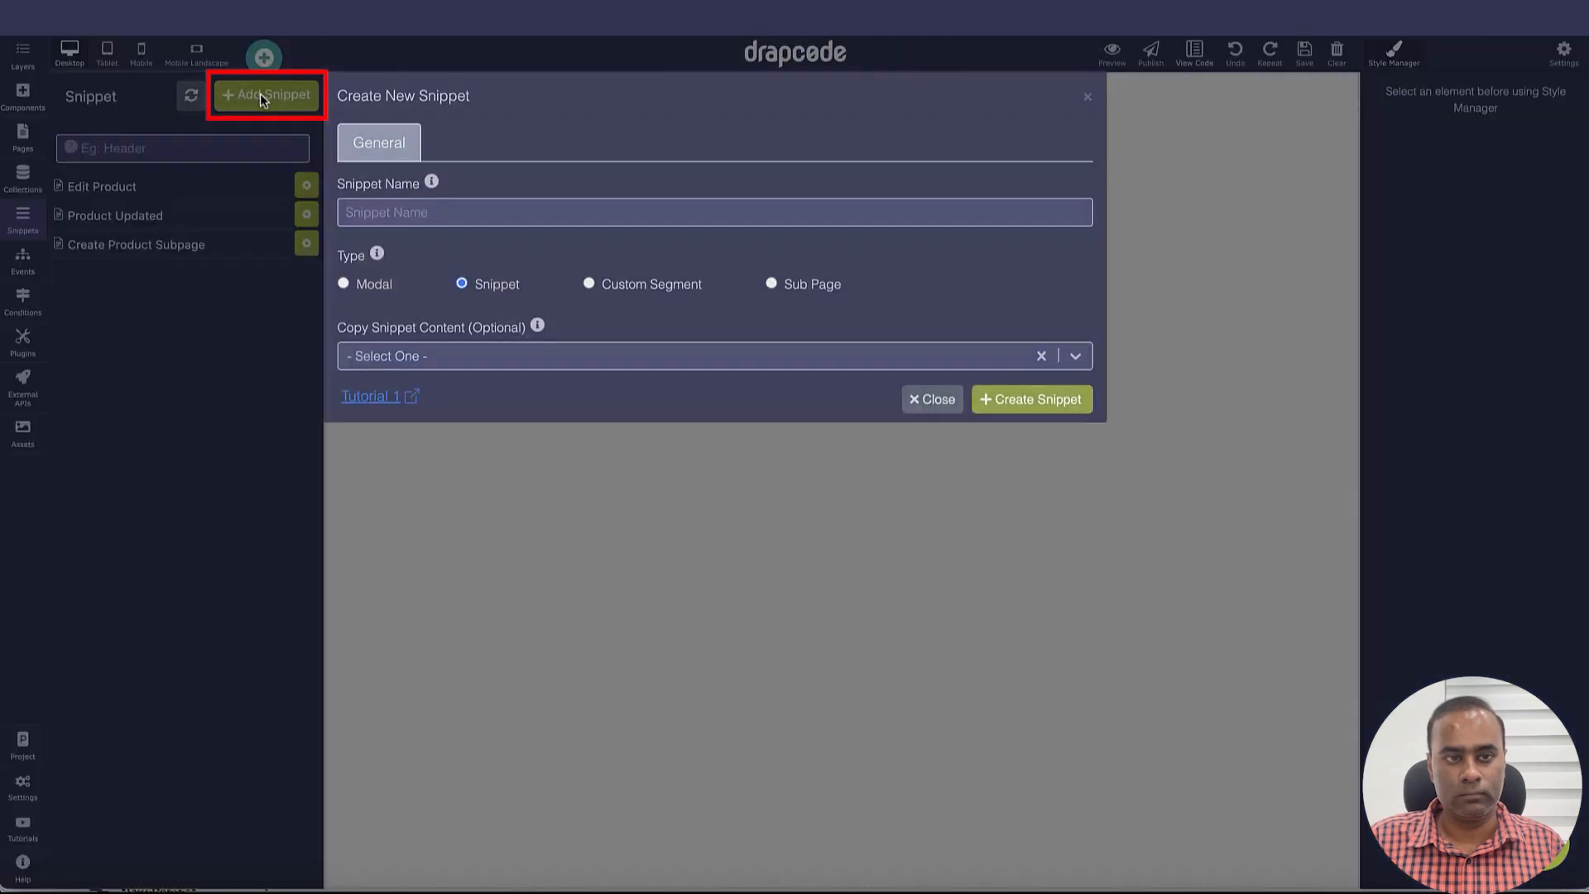
pyautogui.click(508, 208)
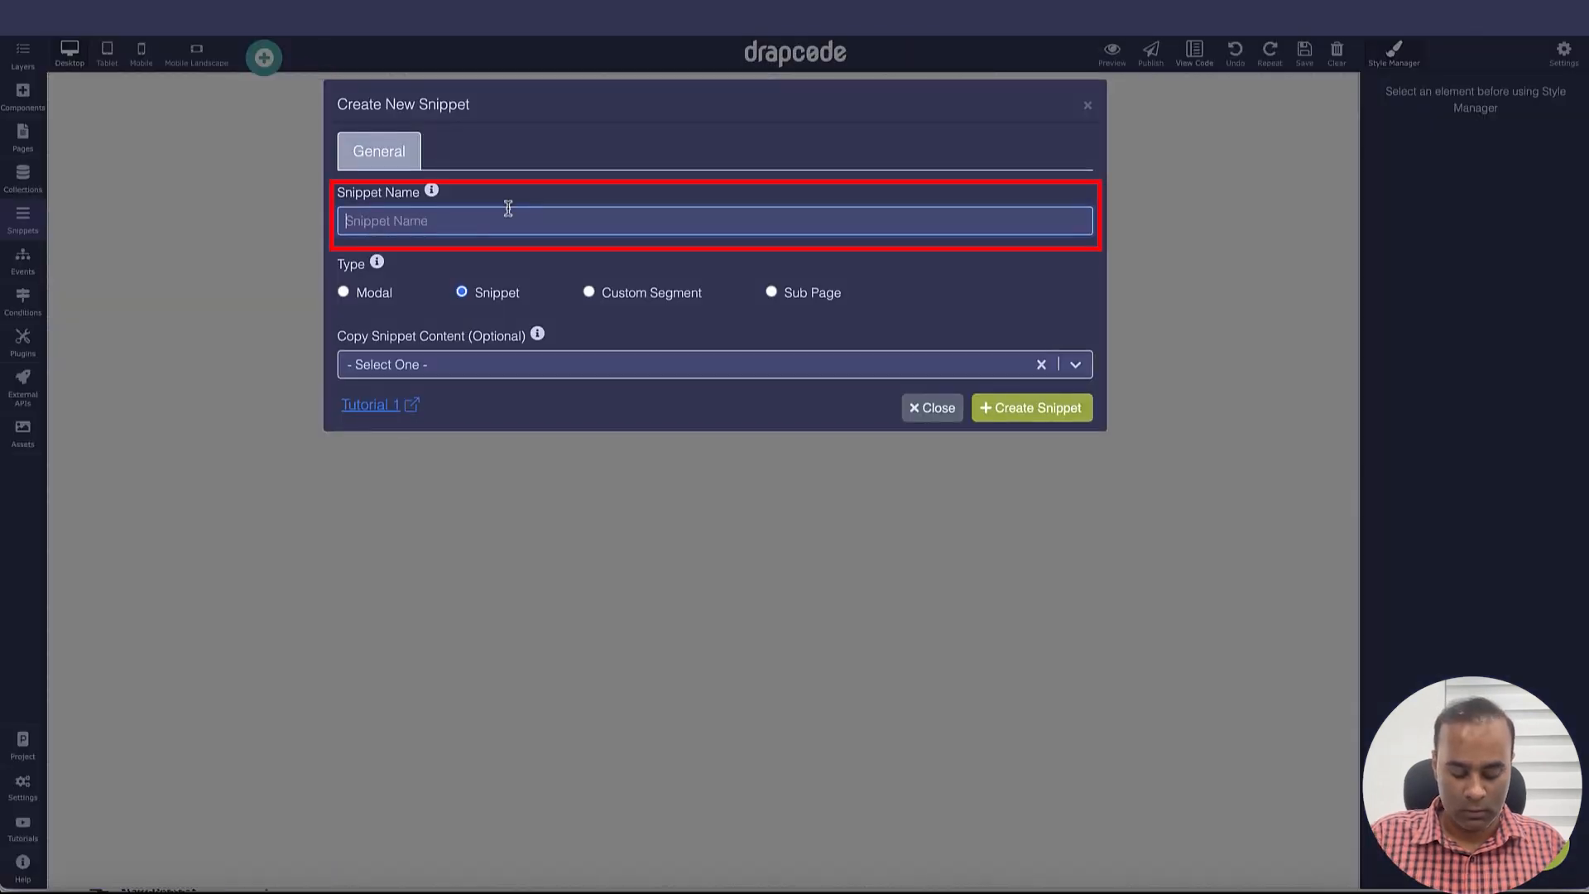
pyautogui.write('Create Pr')
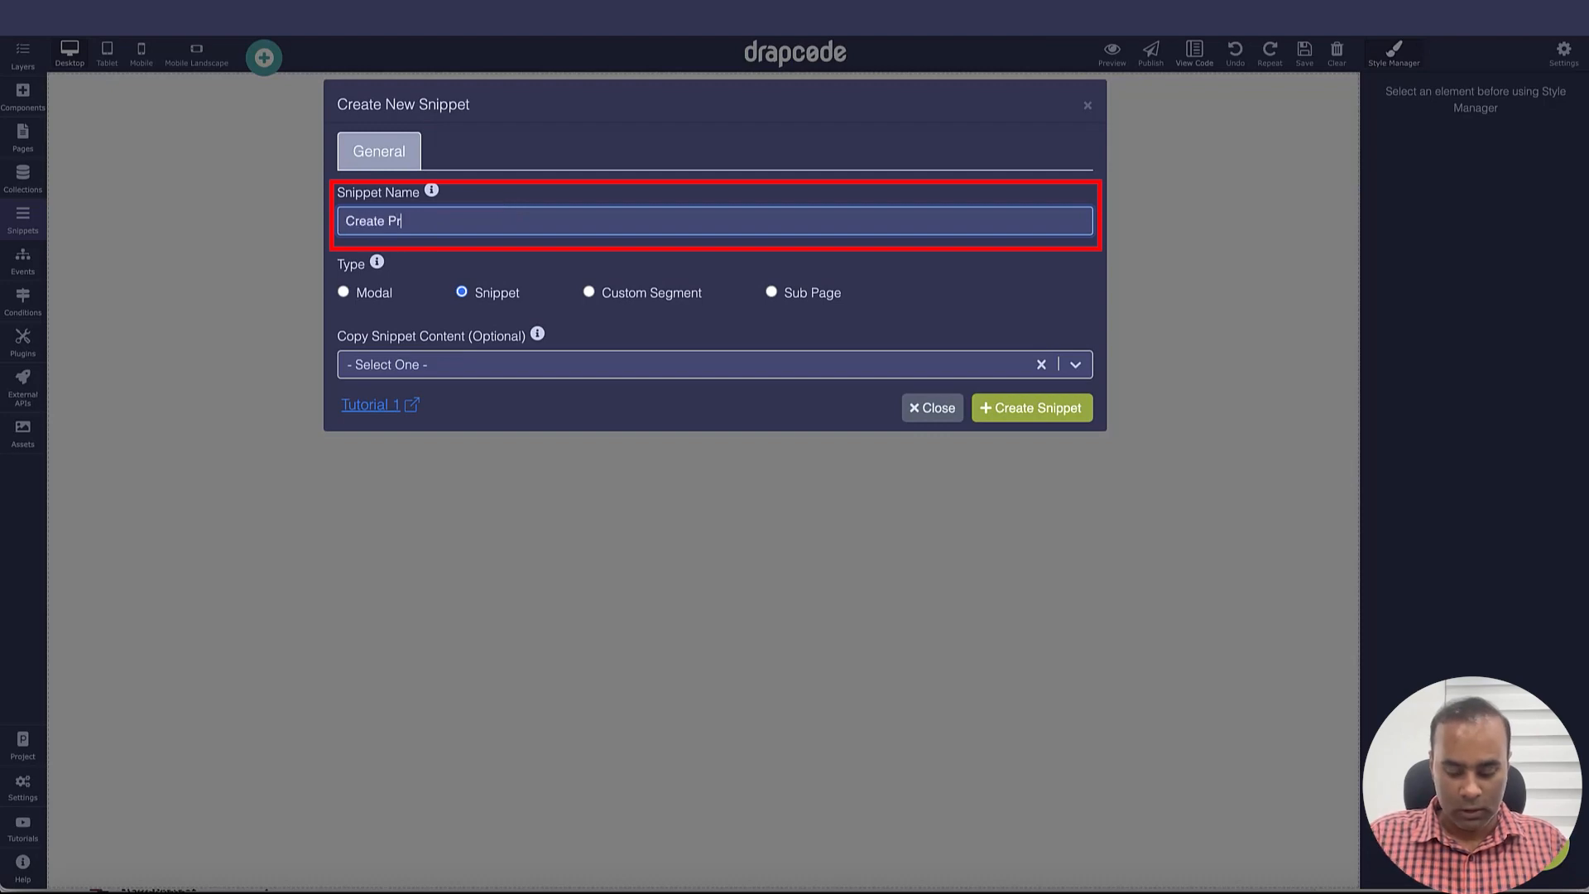
pyautogui.write('oduct Succe')
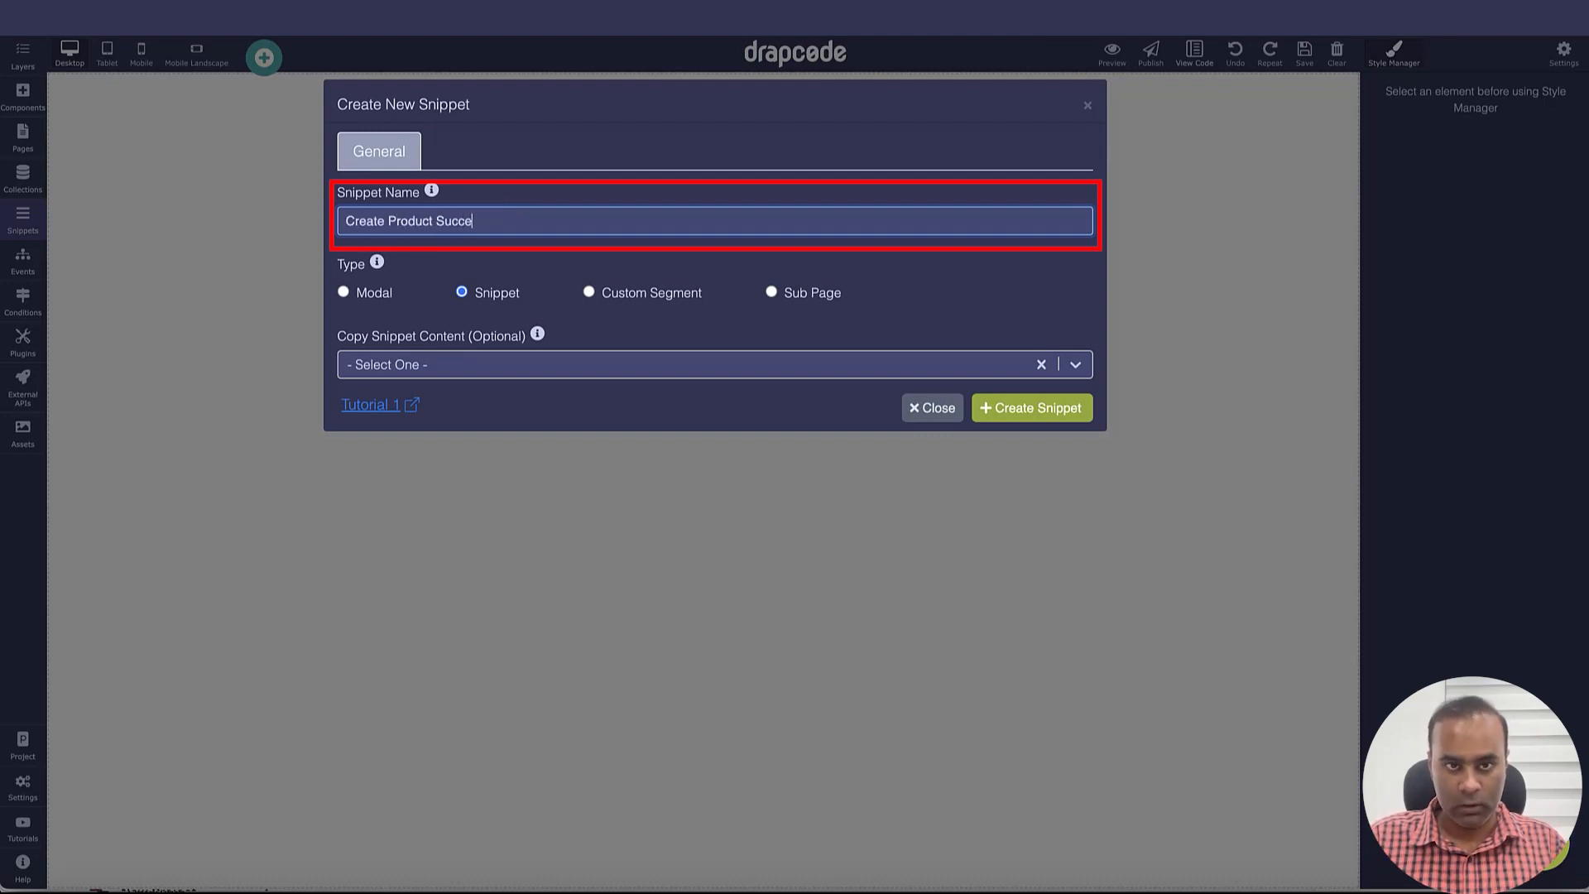
pyautogui.write('ss')
# Step: Set the success snippet's type to Sub Page and create it without binding a collection
pyautogui.click(780, 298)
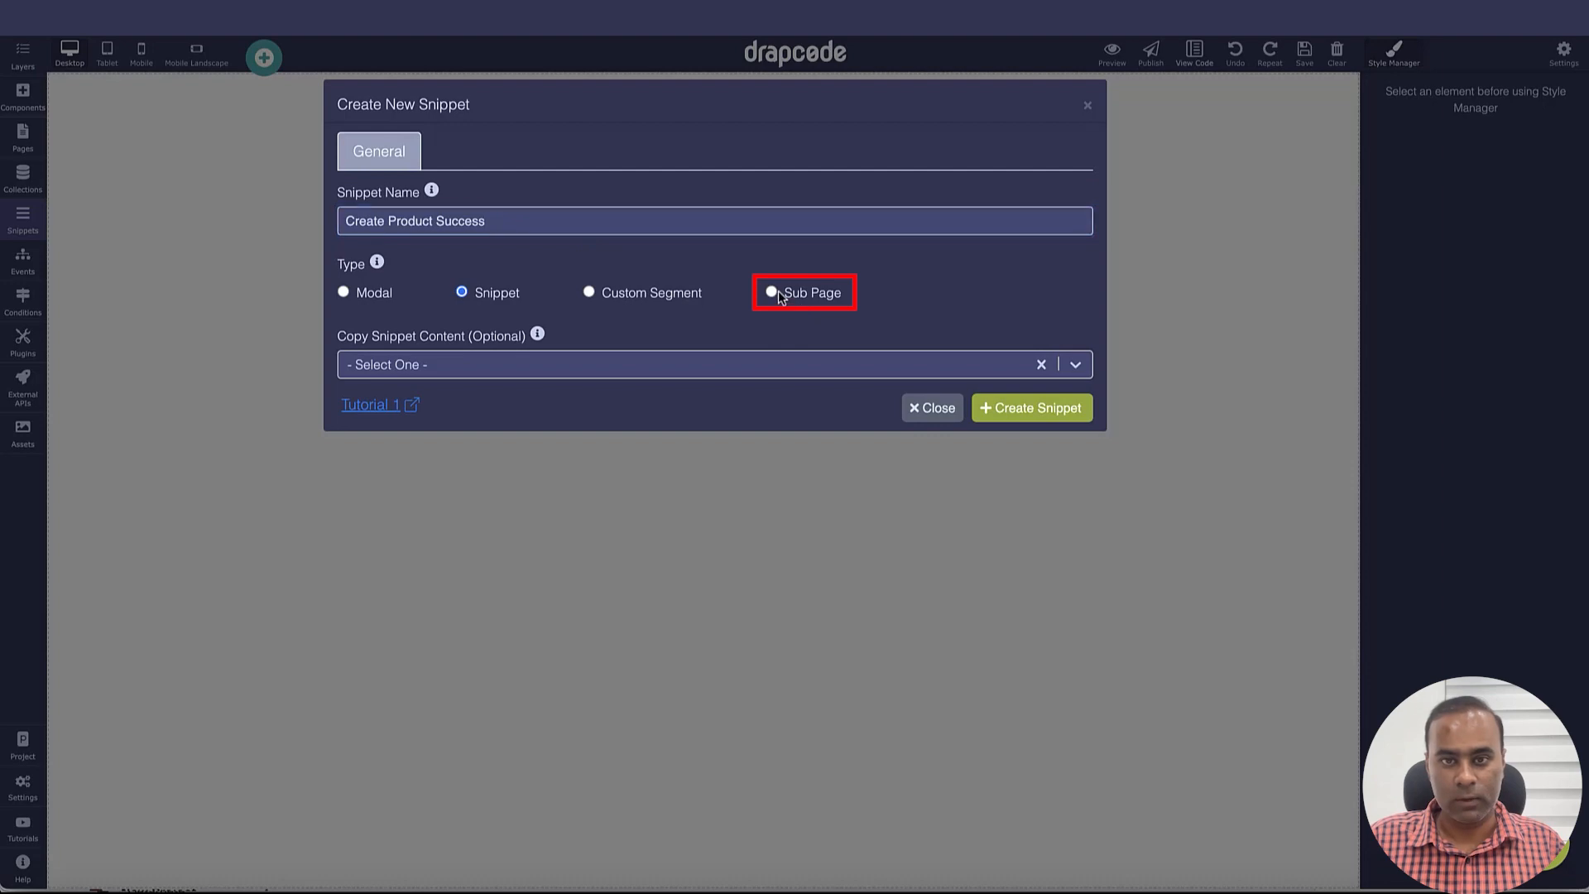
pyautogui.click(772, 294)
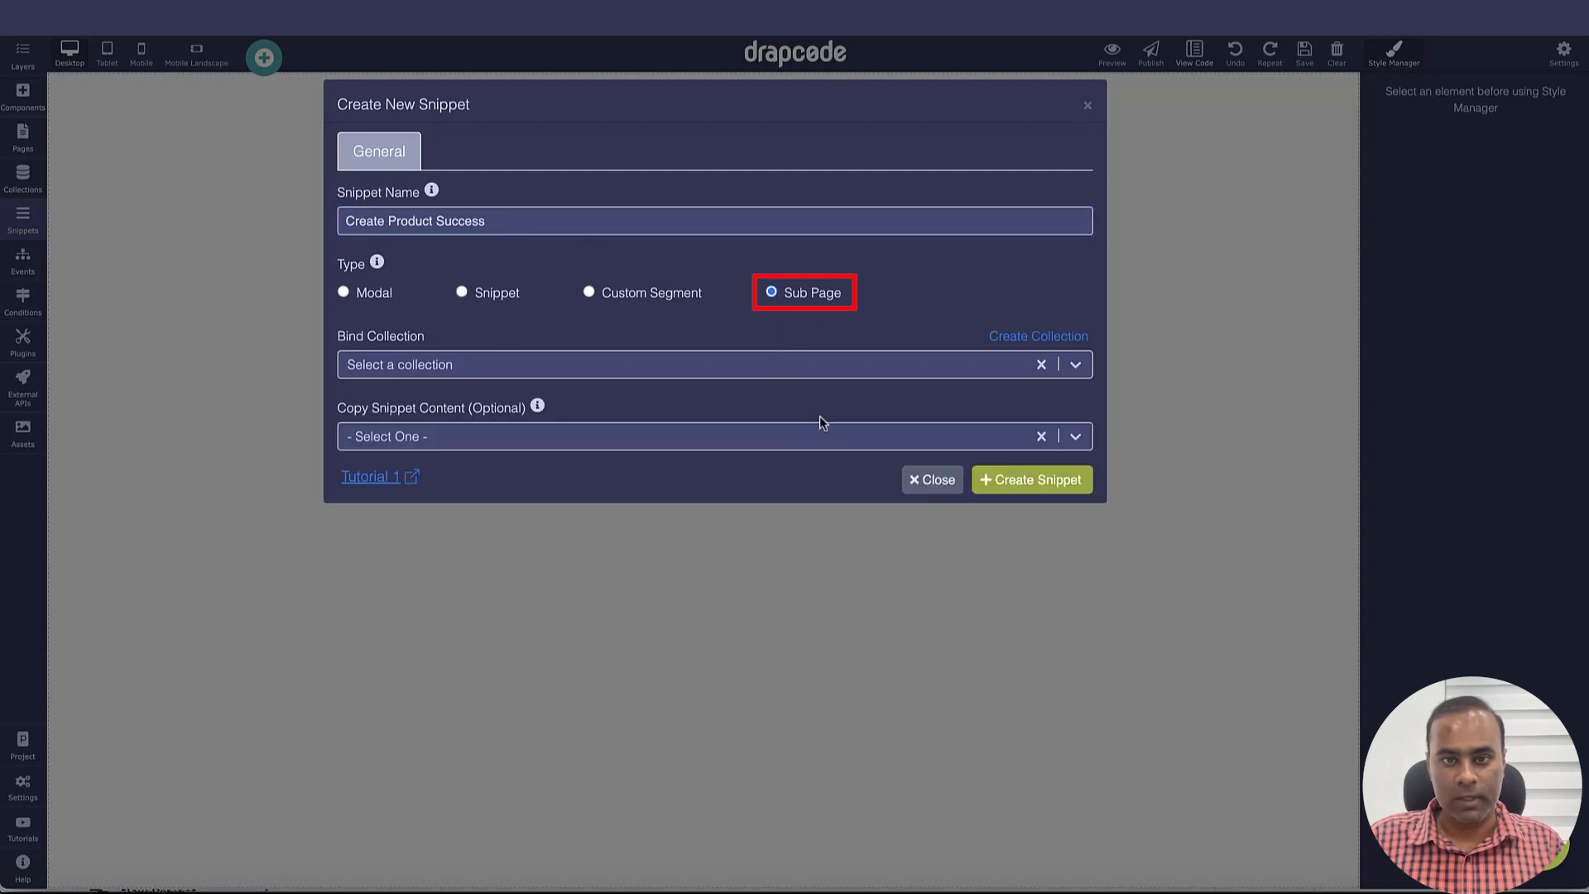
pyautogui.click(1023, 479)
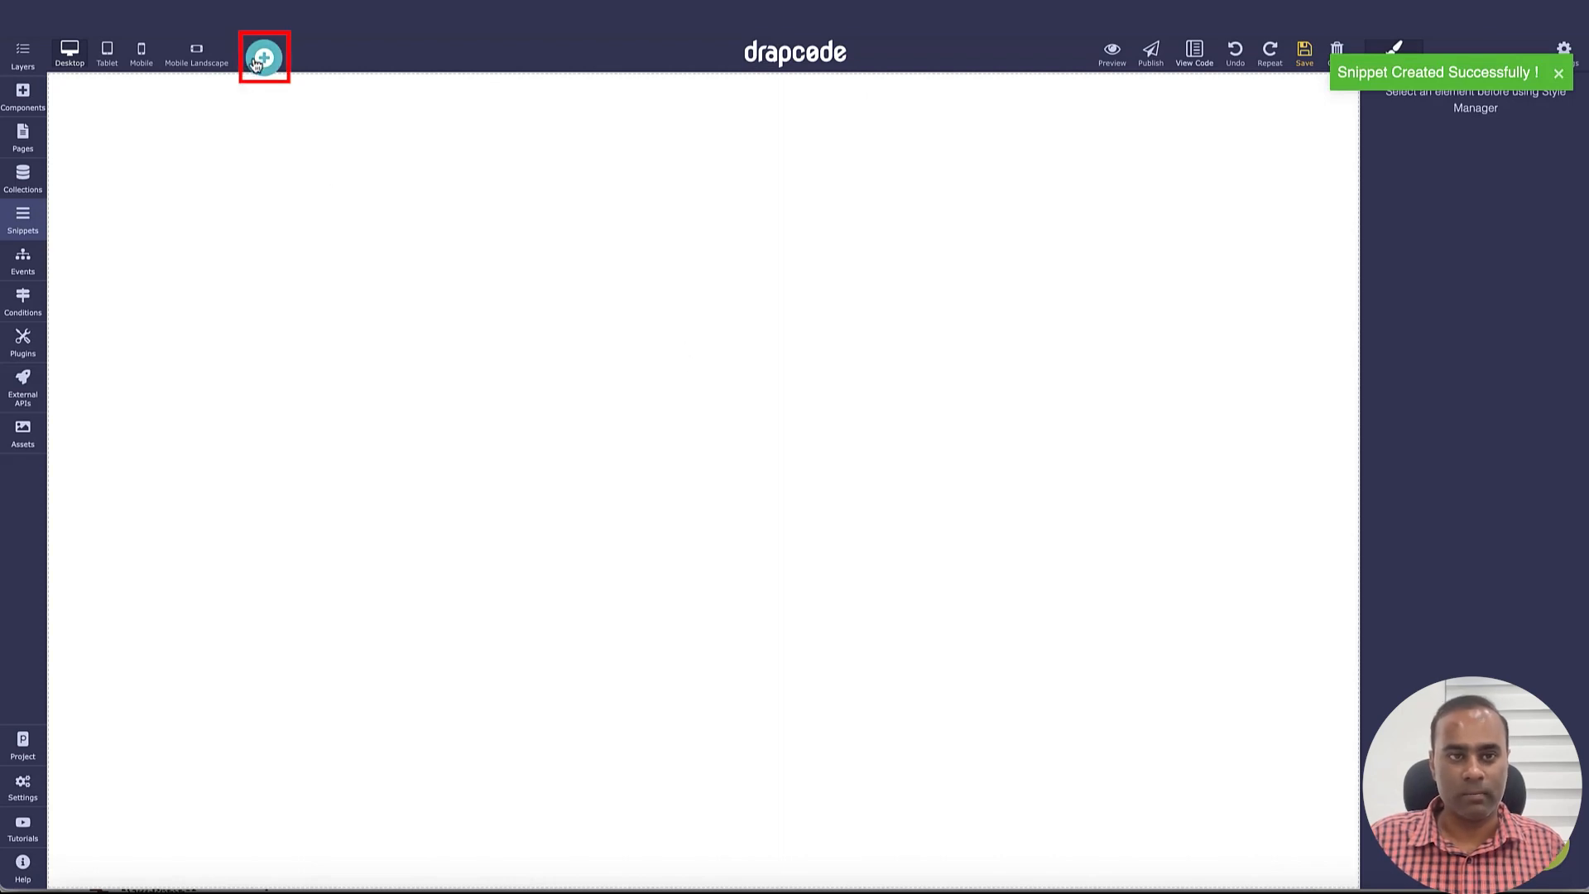
# Step: Place a Heading component on the blank canvas of the Create Product Success subpage
pyautogui.click(258, 60)
pyautogui.scroll(-5, 621, 368)
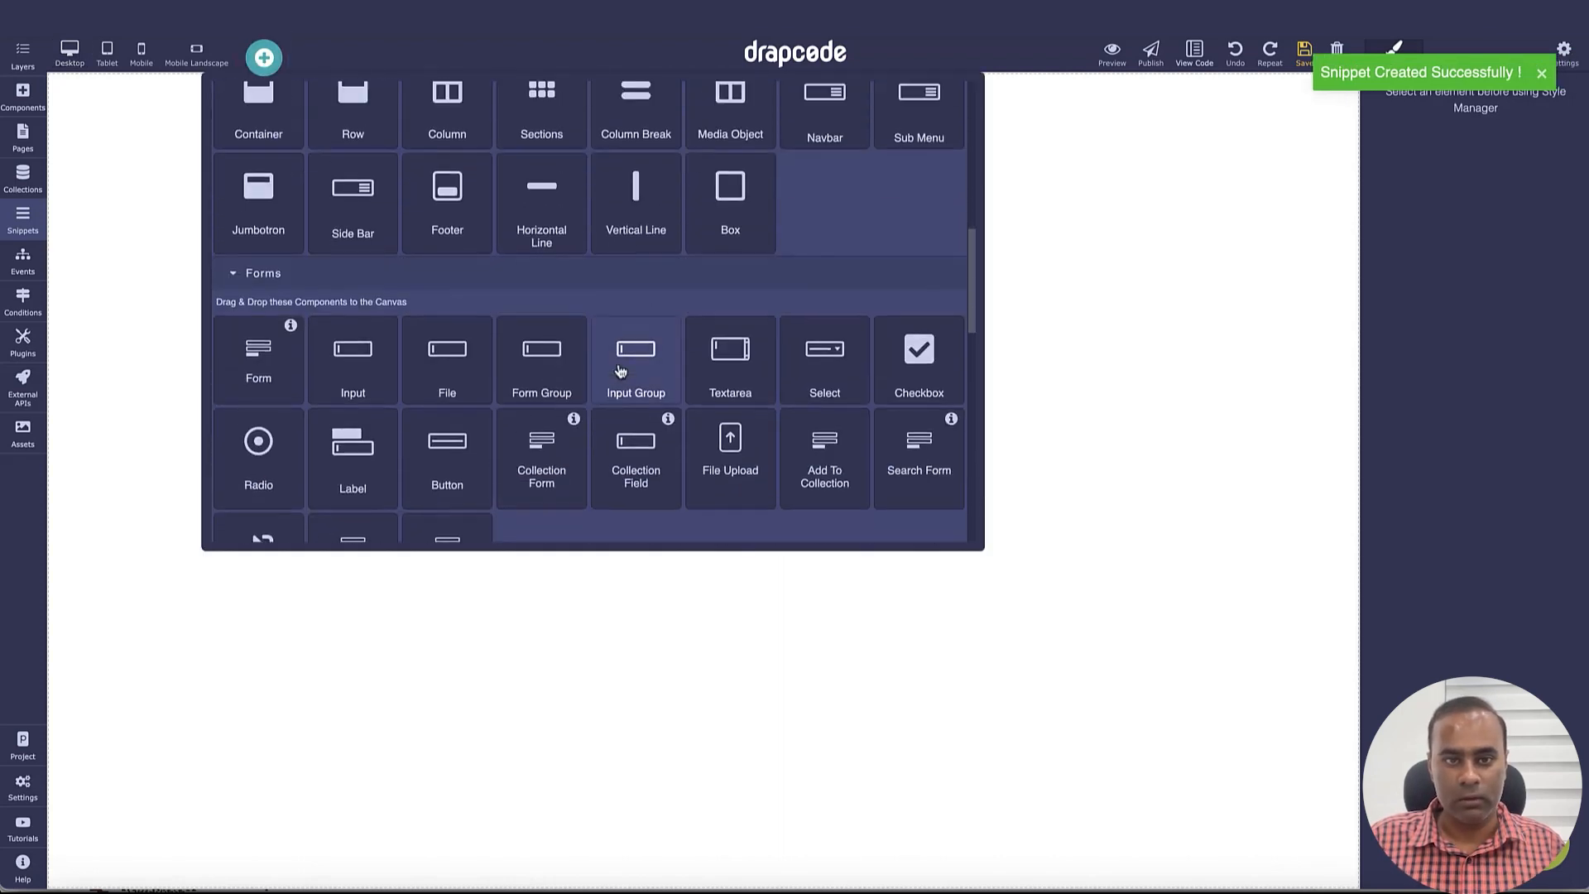
pyautogui.scroll(8, 621, 370)
pyautogui.moveTo(270, 228); pyautogui.dragTo(540, 460)
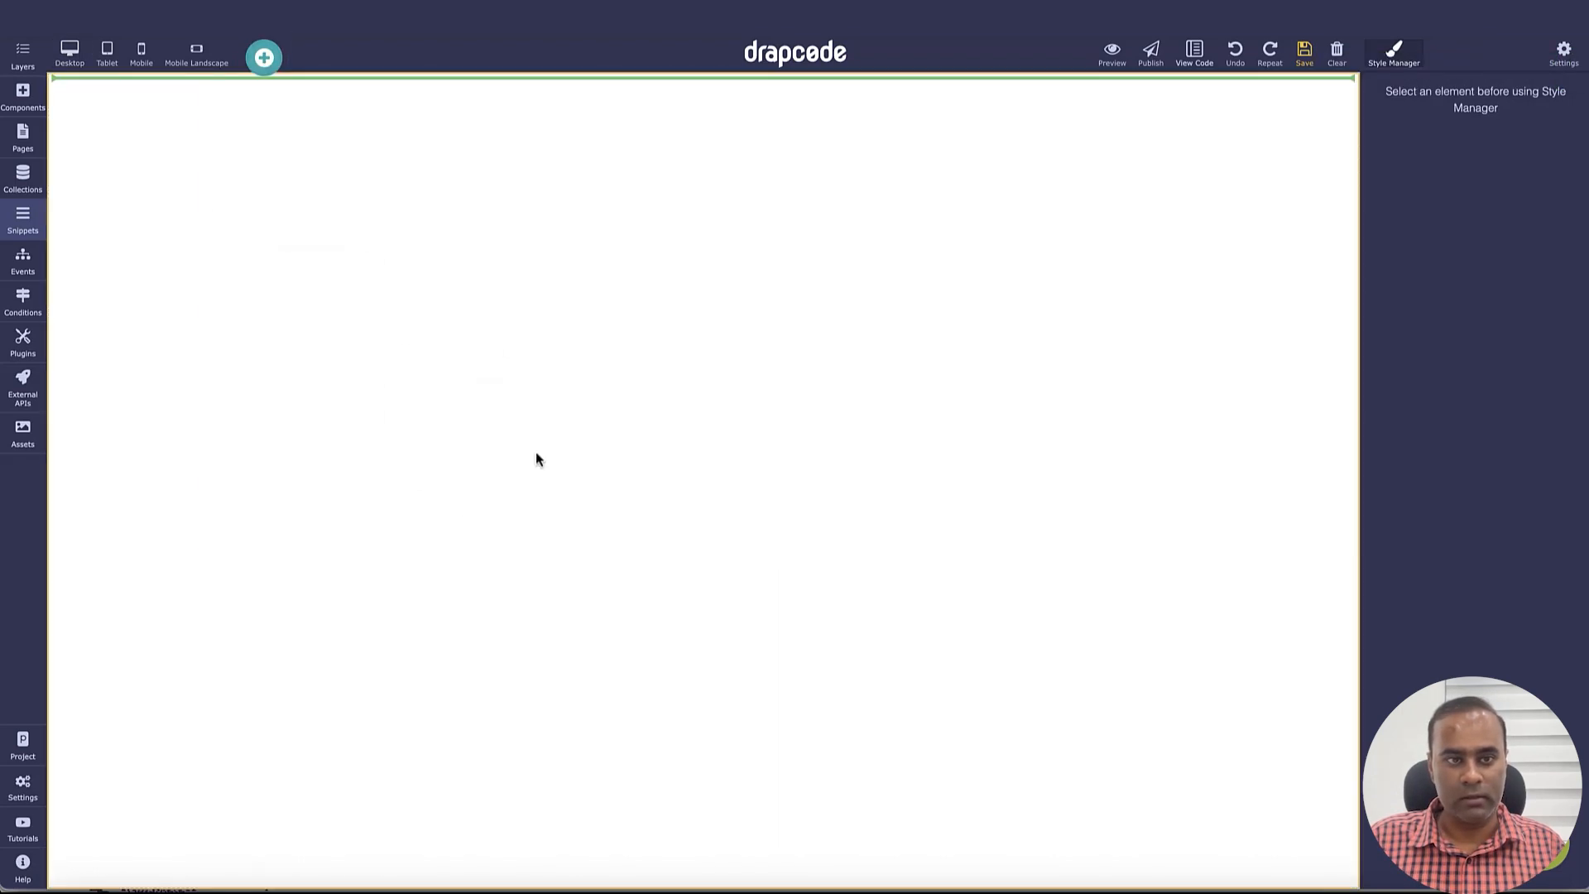
# Step: Replace the sample heading text with "Product Created Successfully"
pyautogui.tripleClick(559, 104)
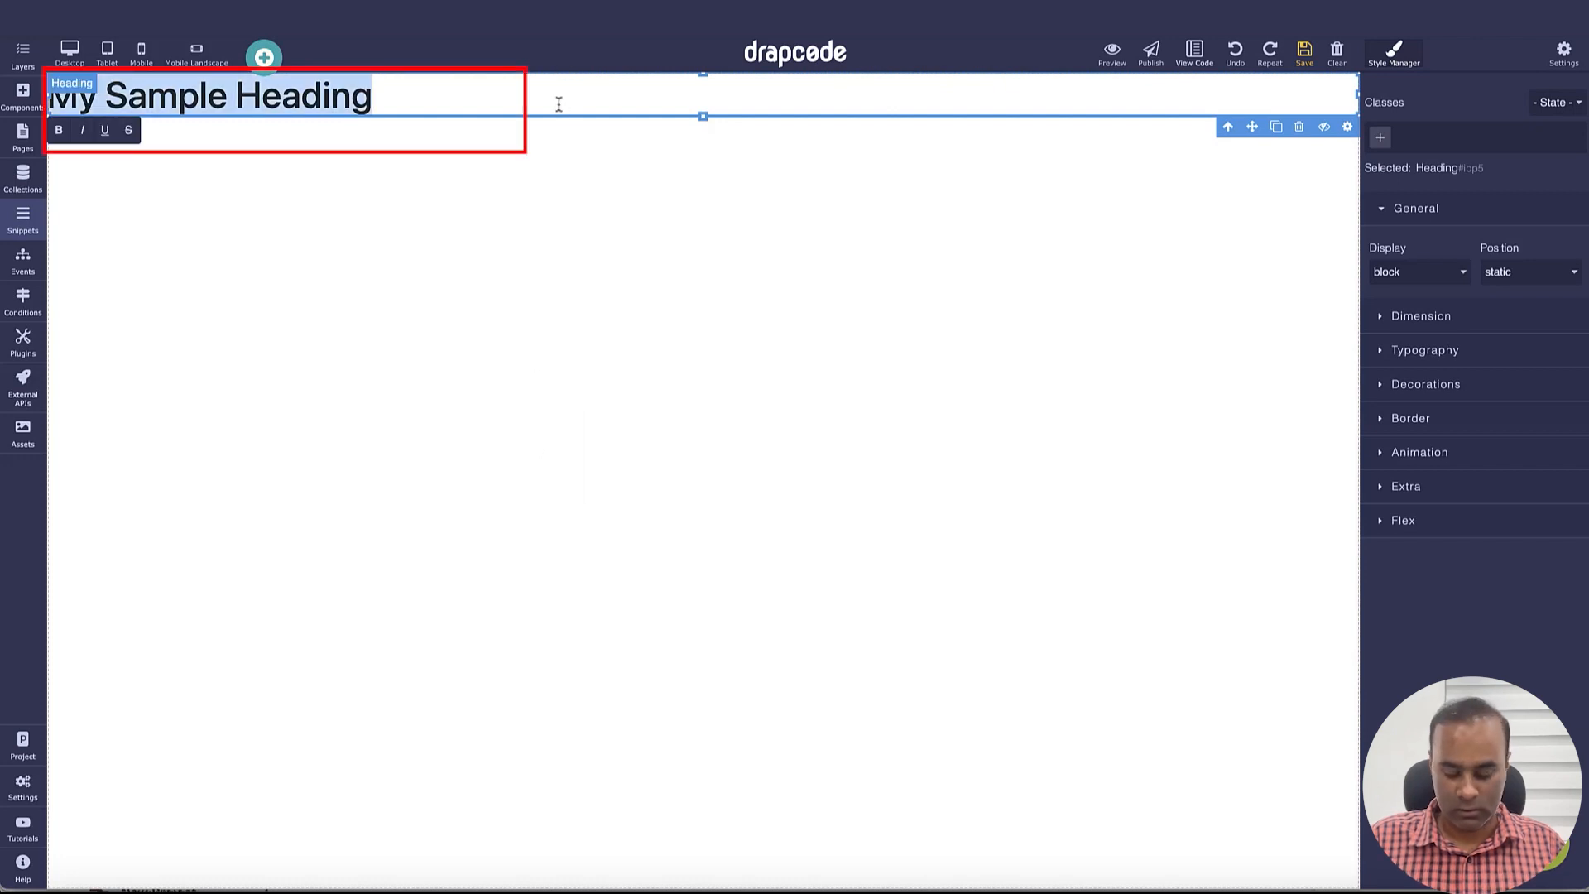
pyautogui.write('Product Cr')
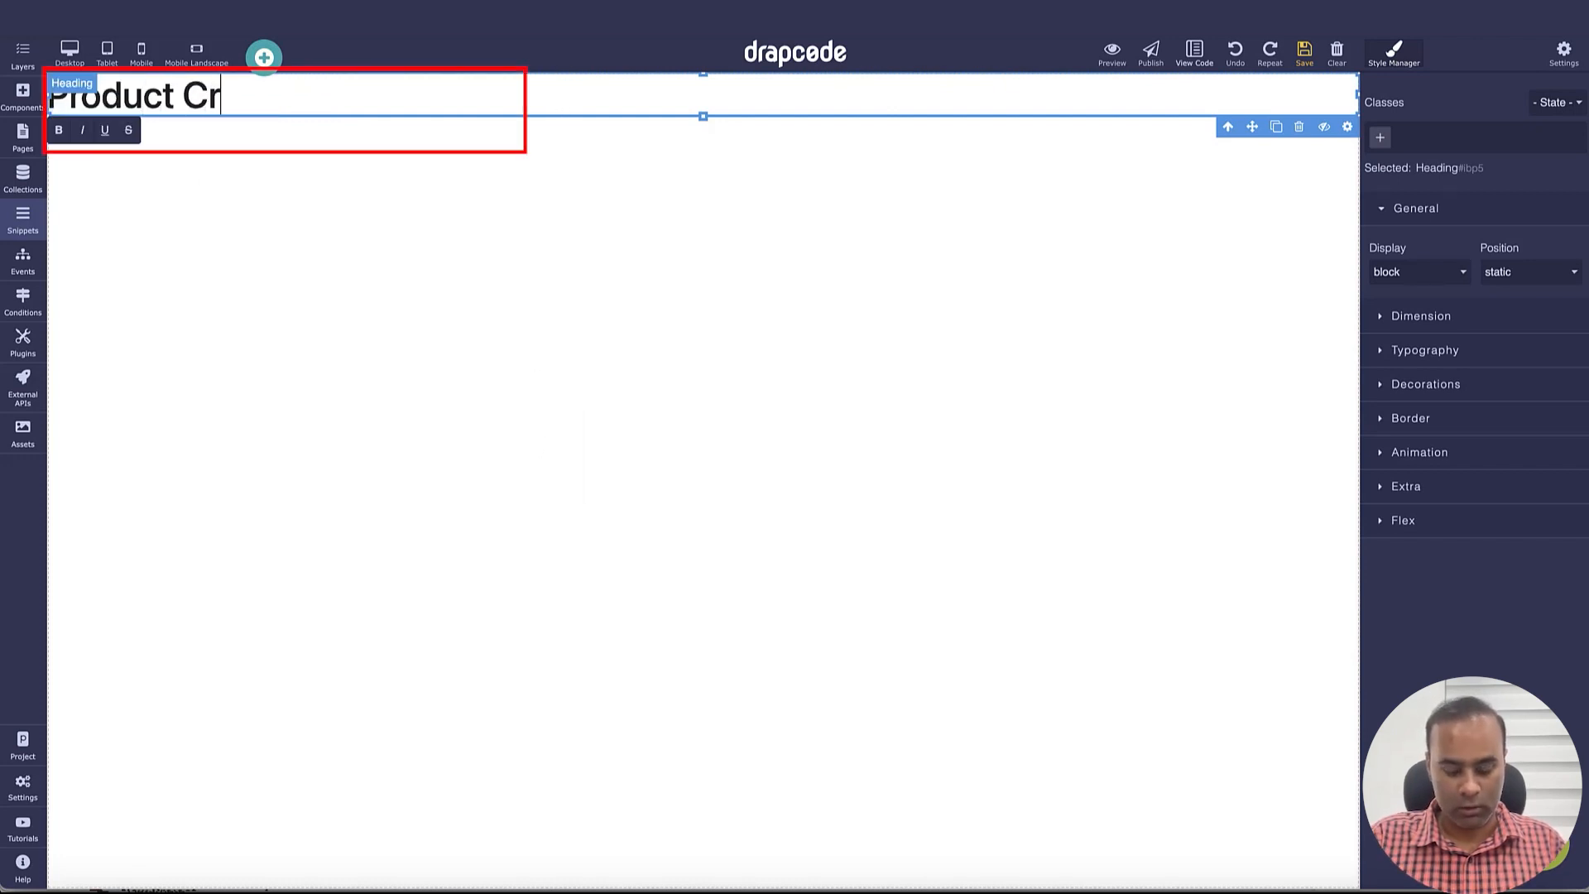
pyautogui.write('eated Succes')
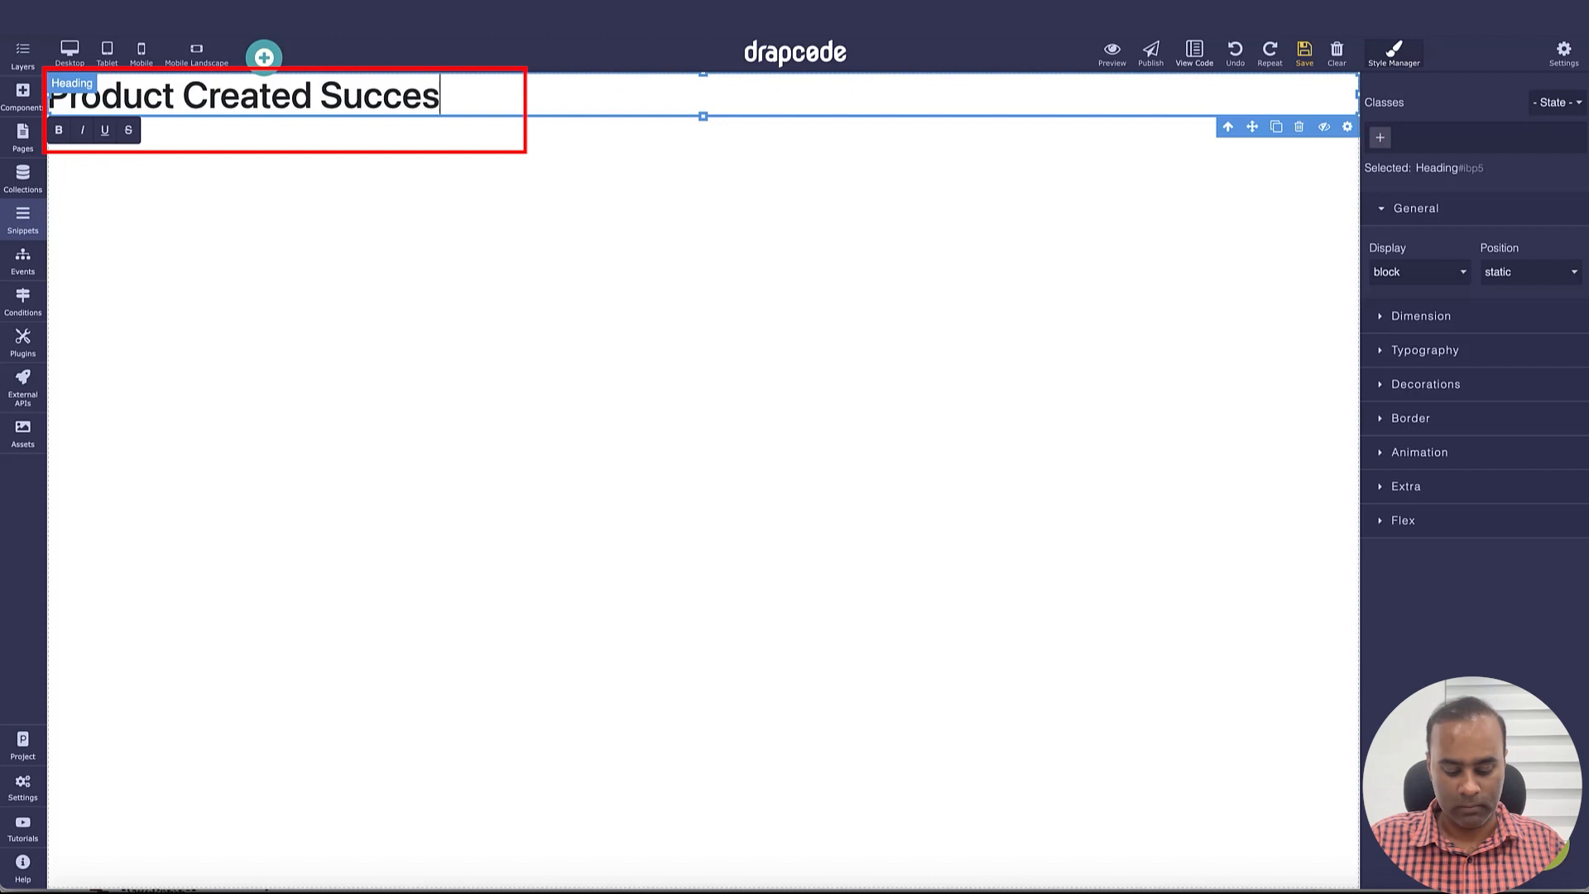
pyautogui.write('sfully')
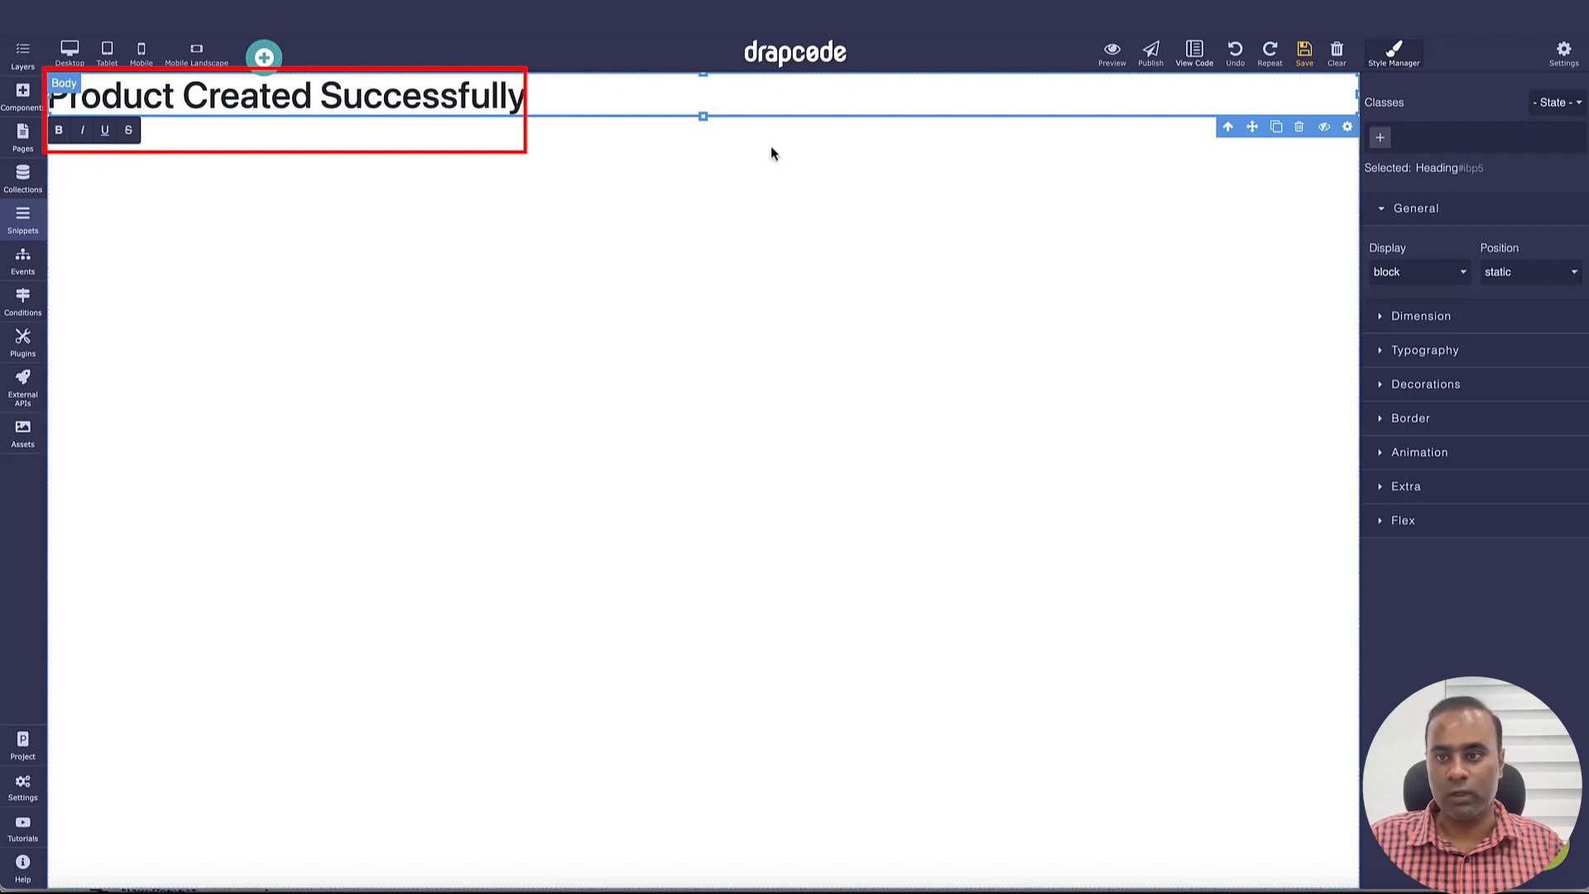
# Step: Center the heading text and set its font size to 60 px
pyautogui.click(1425, 354)
pyautogui.click(1458, 630)
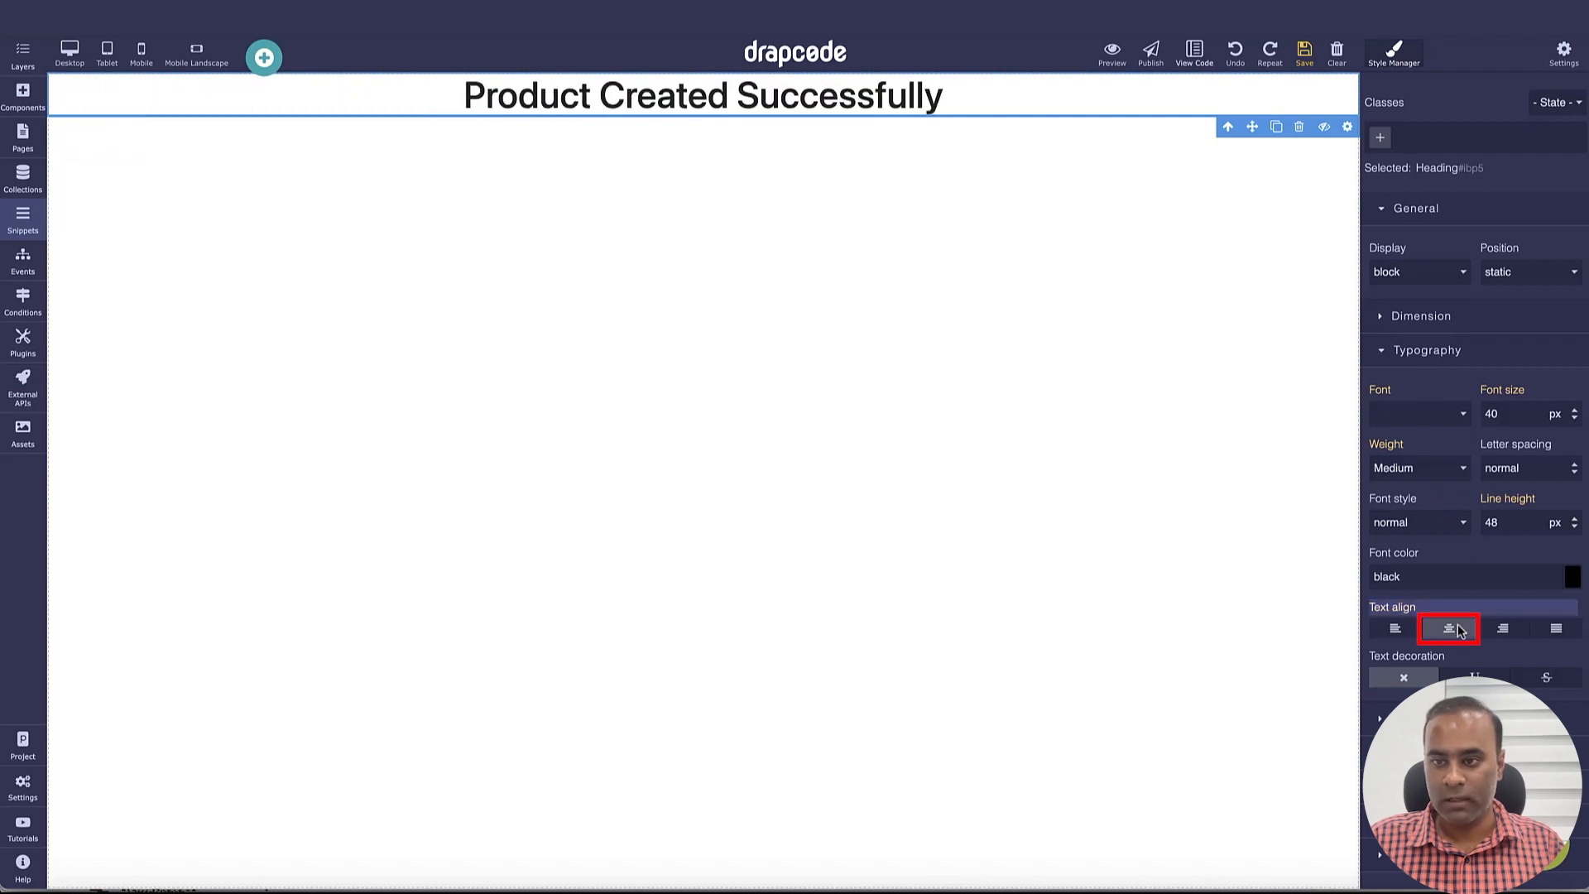
pyautogui.write('50')
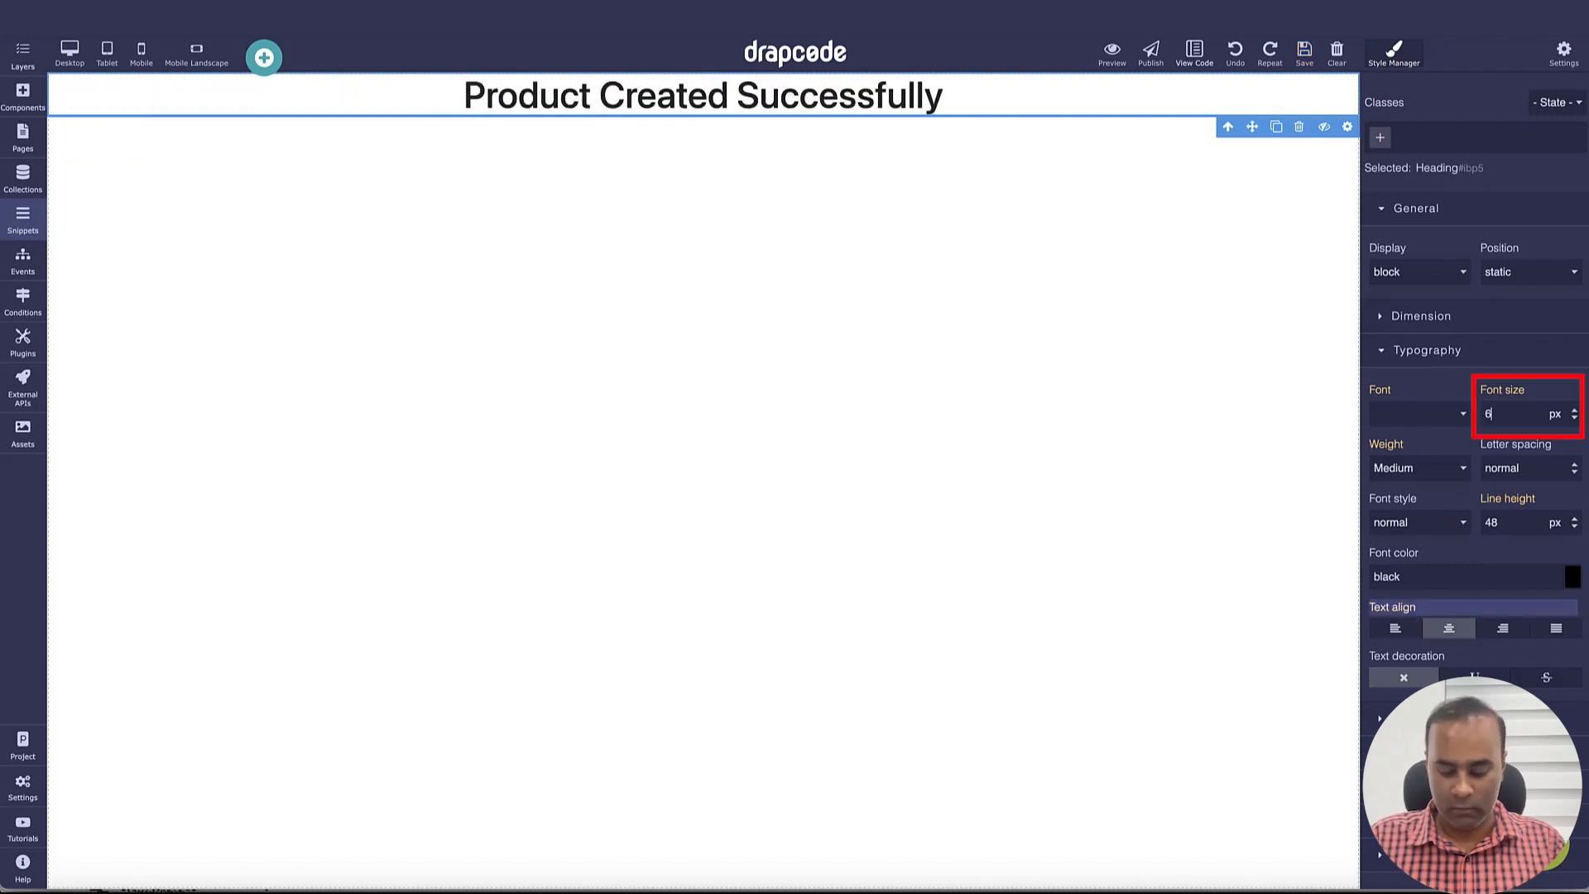
pyautogui.press('Return')
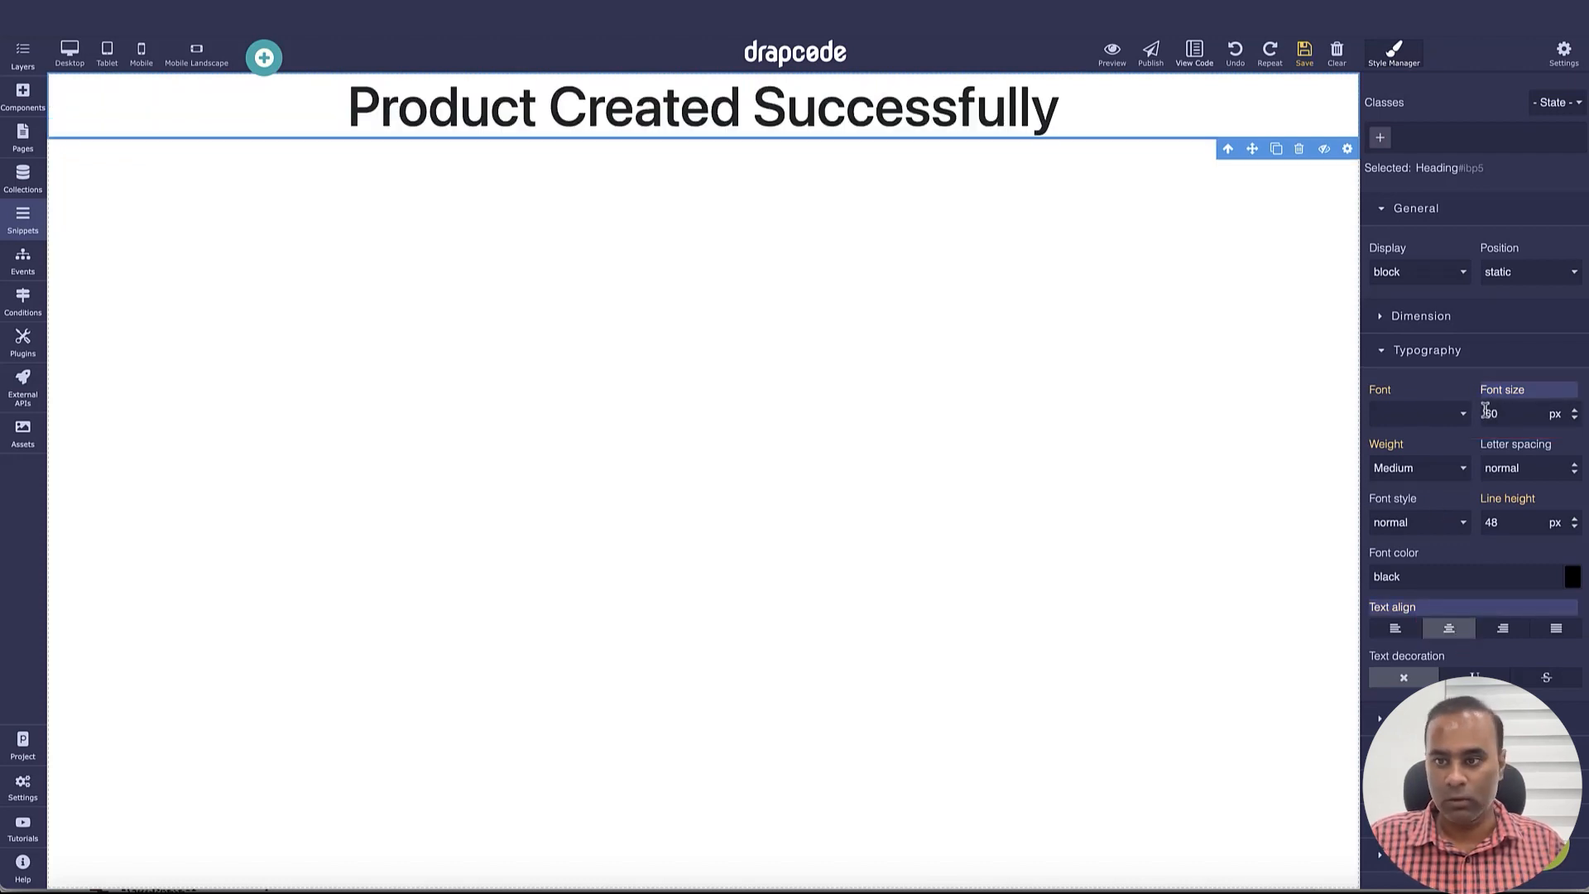
# Step: Set the heading's top and bottom margins to 25 px each
pyautogui.click(1428, 322)
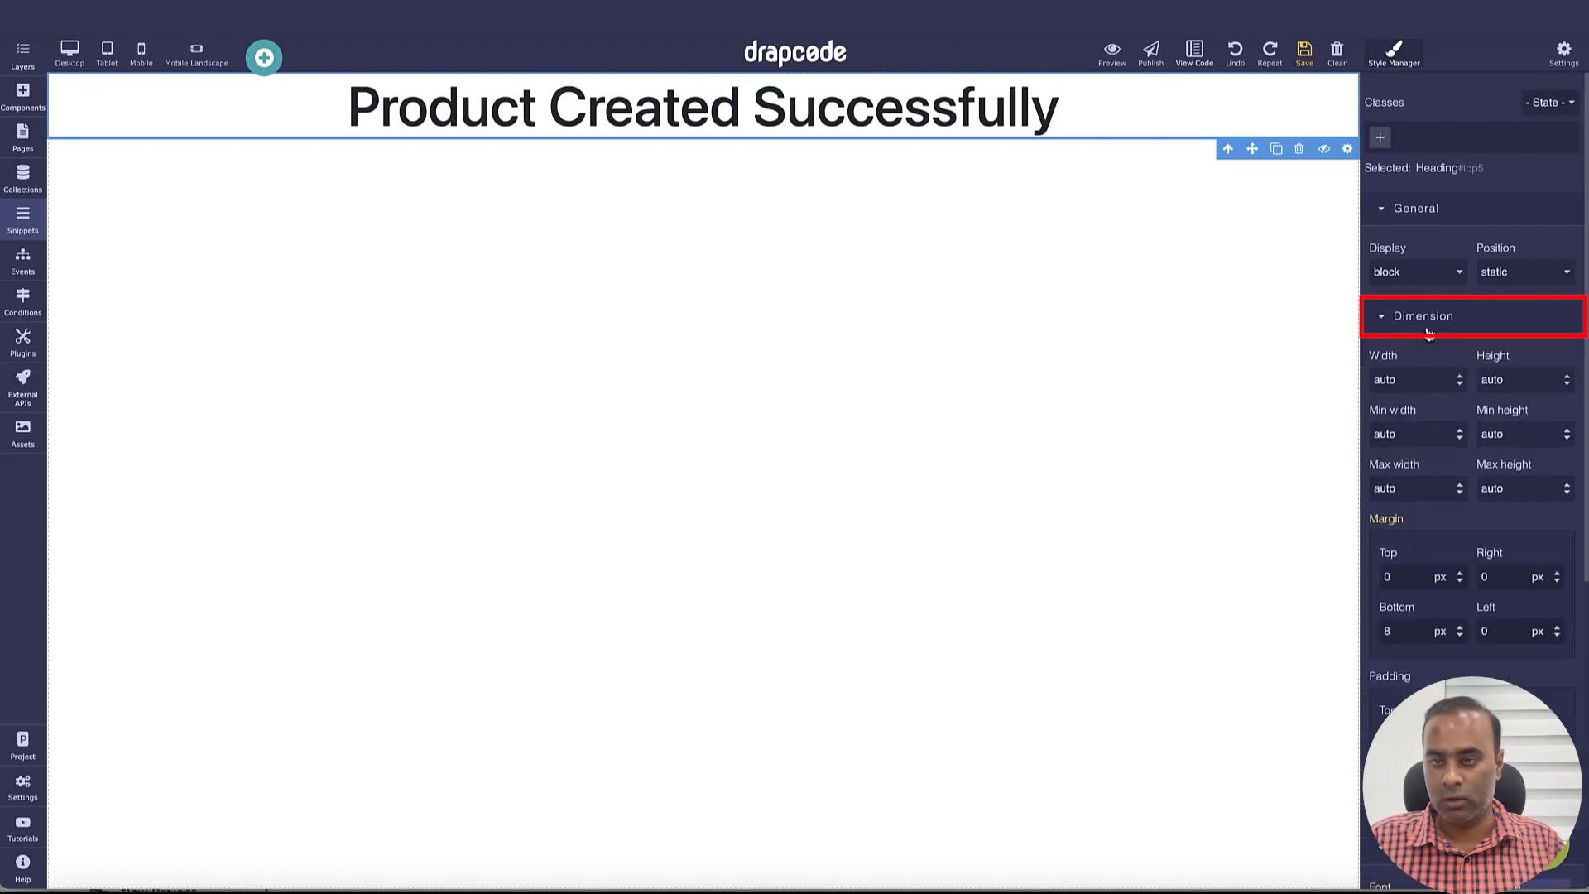
pyautogui.doubleClick(1413, 571)
pyautogui.write('25')
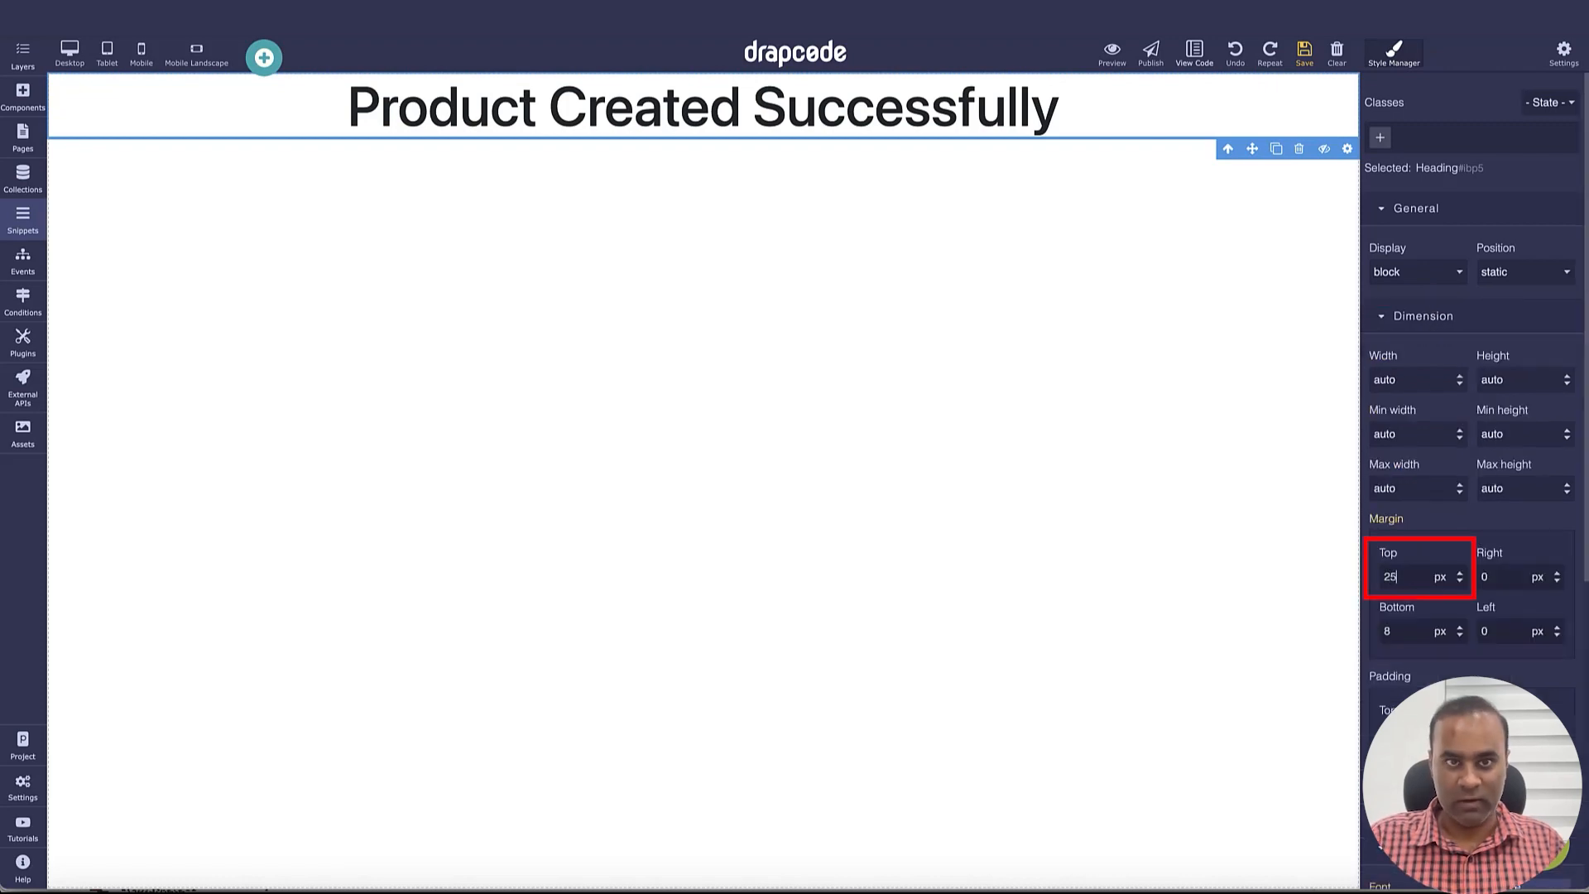
pyautogui.press('Return')
pyautogui.doubleClick(1407, 633)
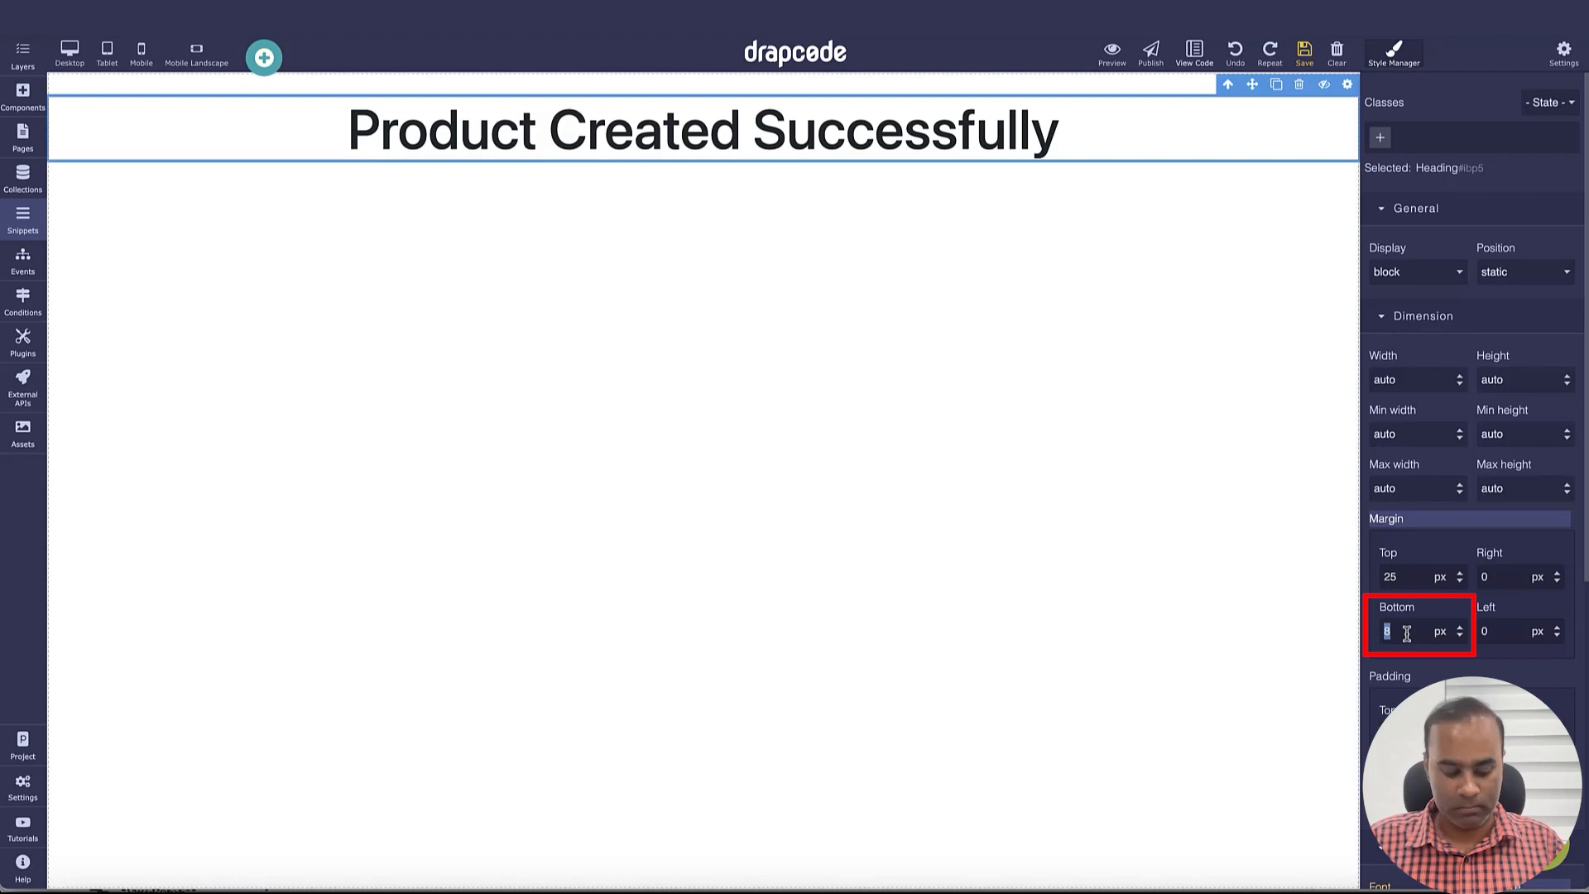
pyautogui.write('25')
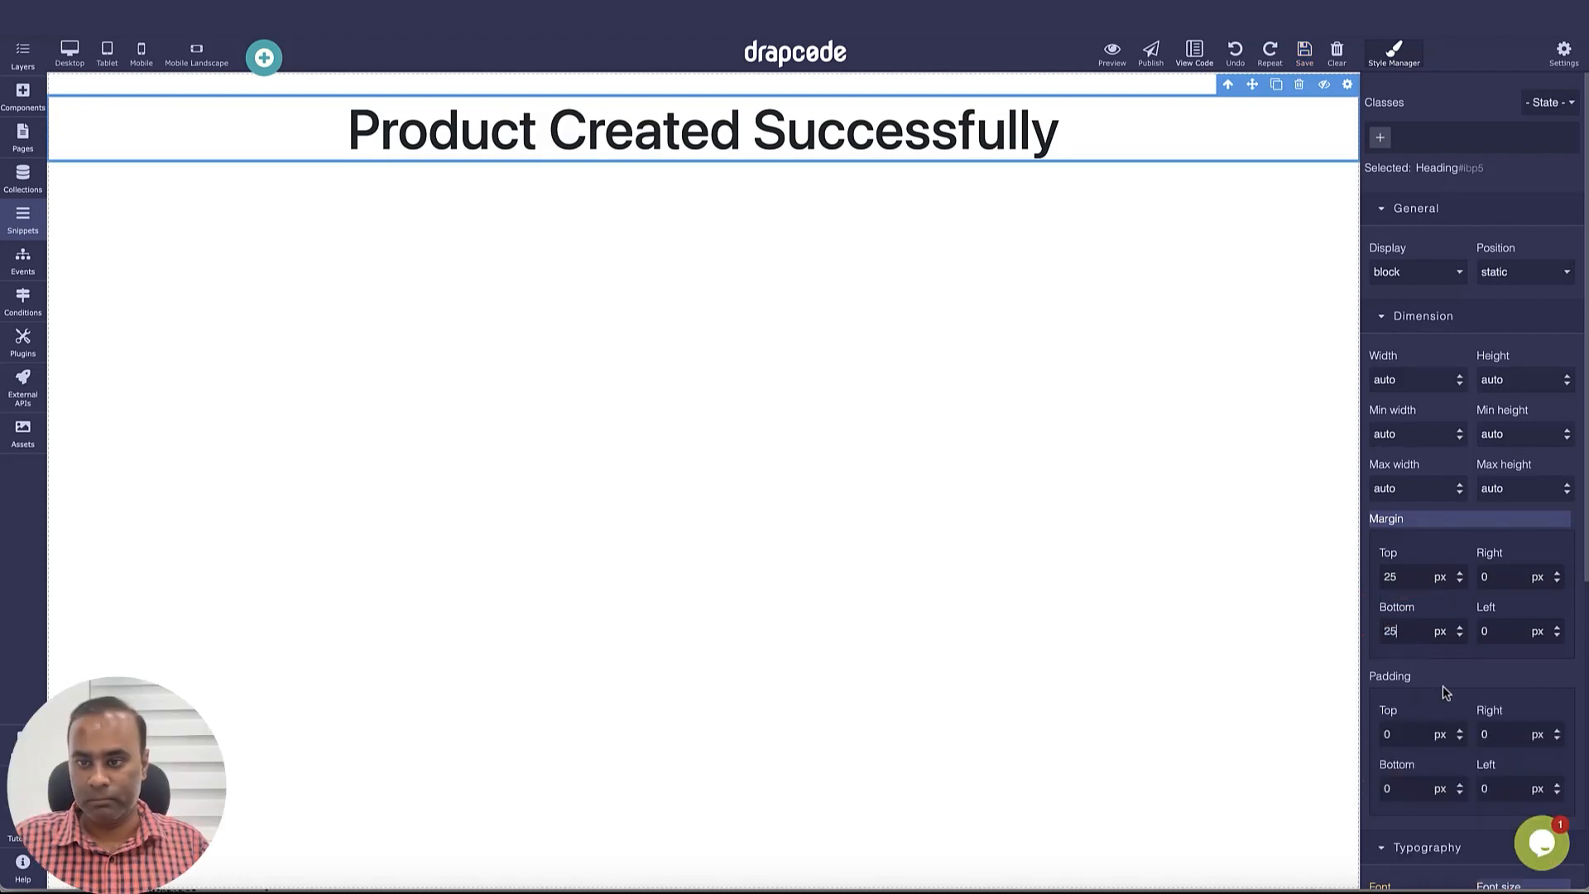
# Step: Change the heading's font color to the dark green #33903d
pyautogui.scroll(-5, 1444, 688)
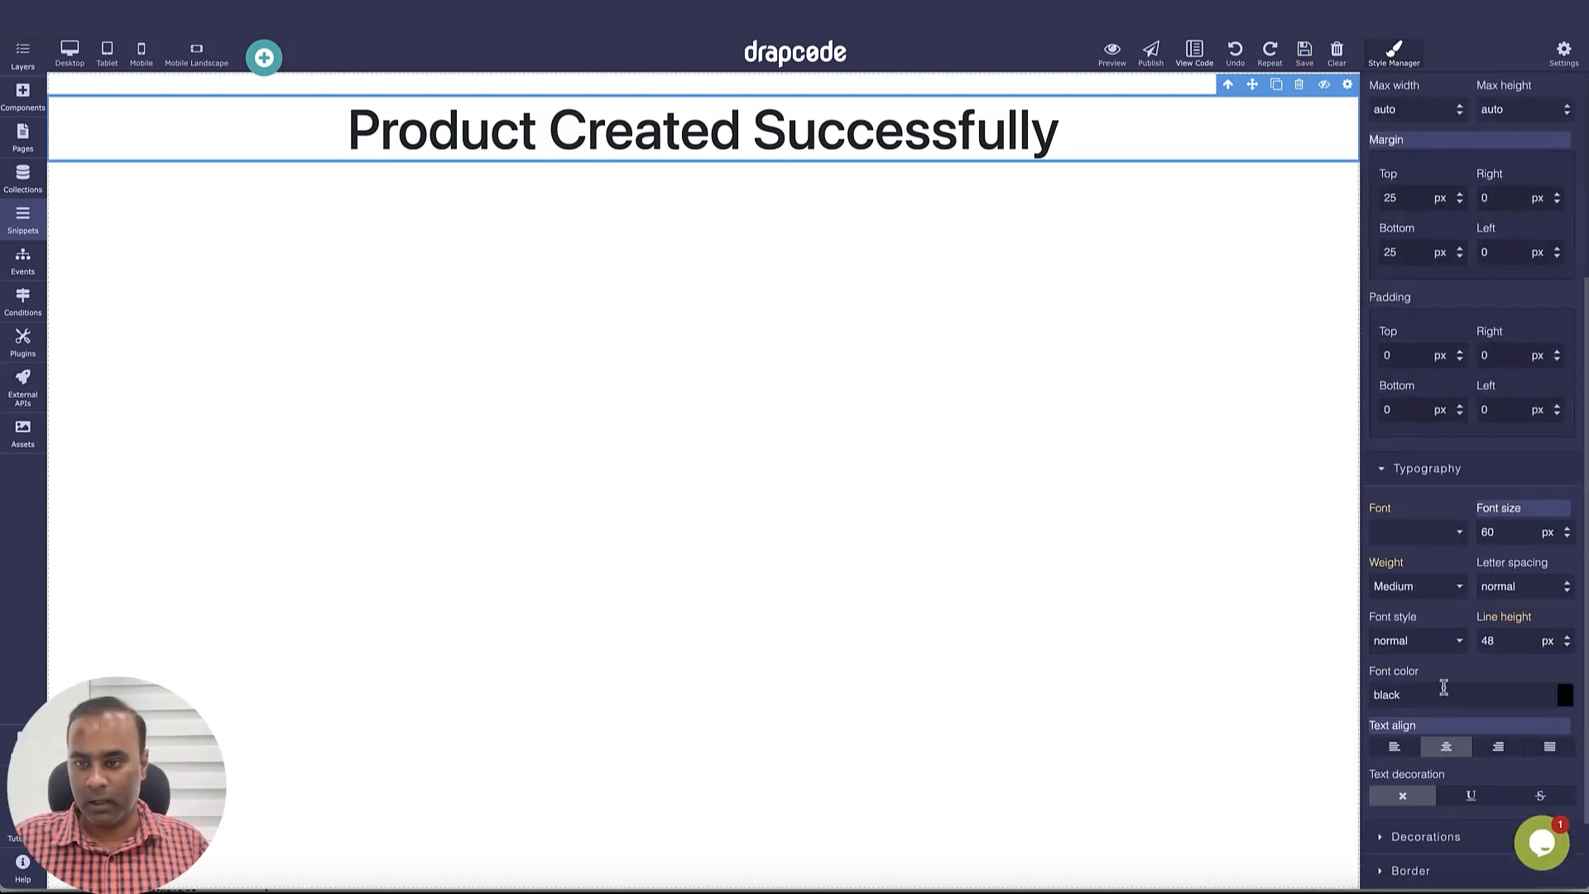
pyautogui.click(1564, 695)
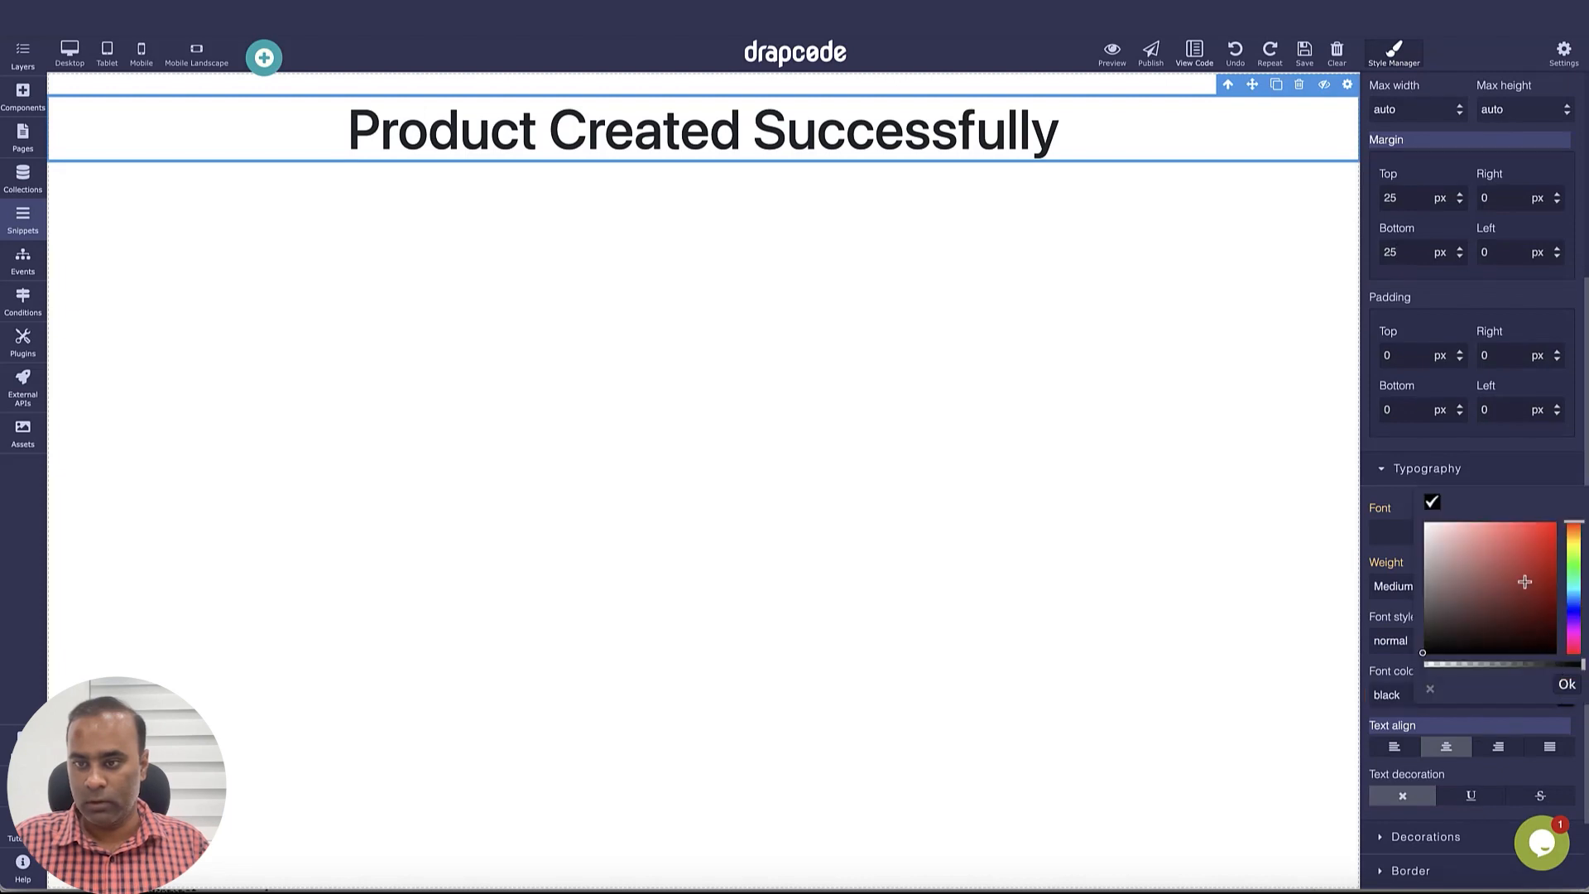
pyautogui.click(1575, 569)
pyautogui.click(1509, 555)
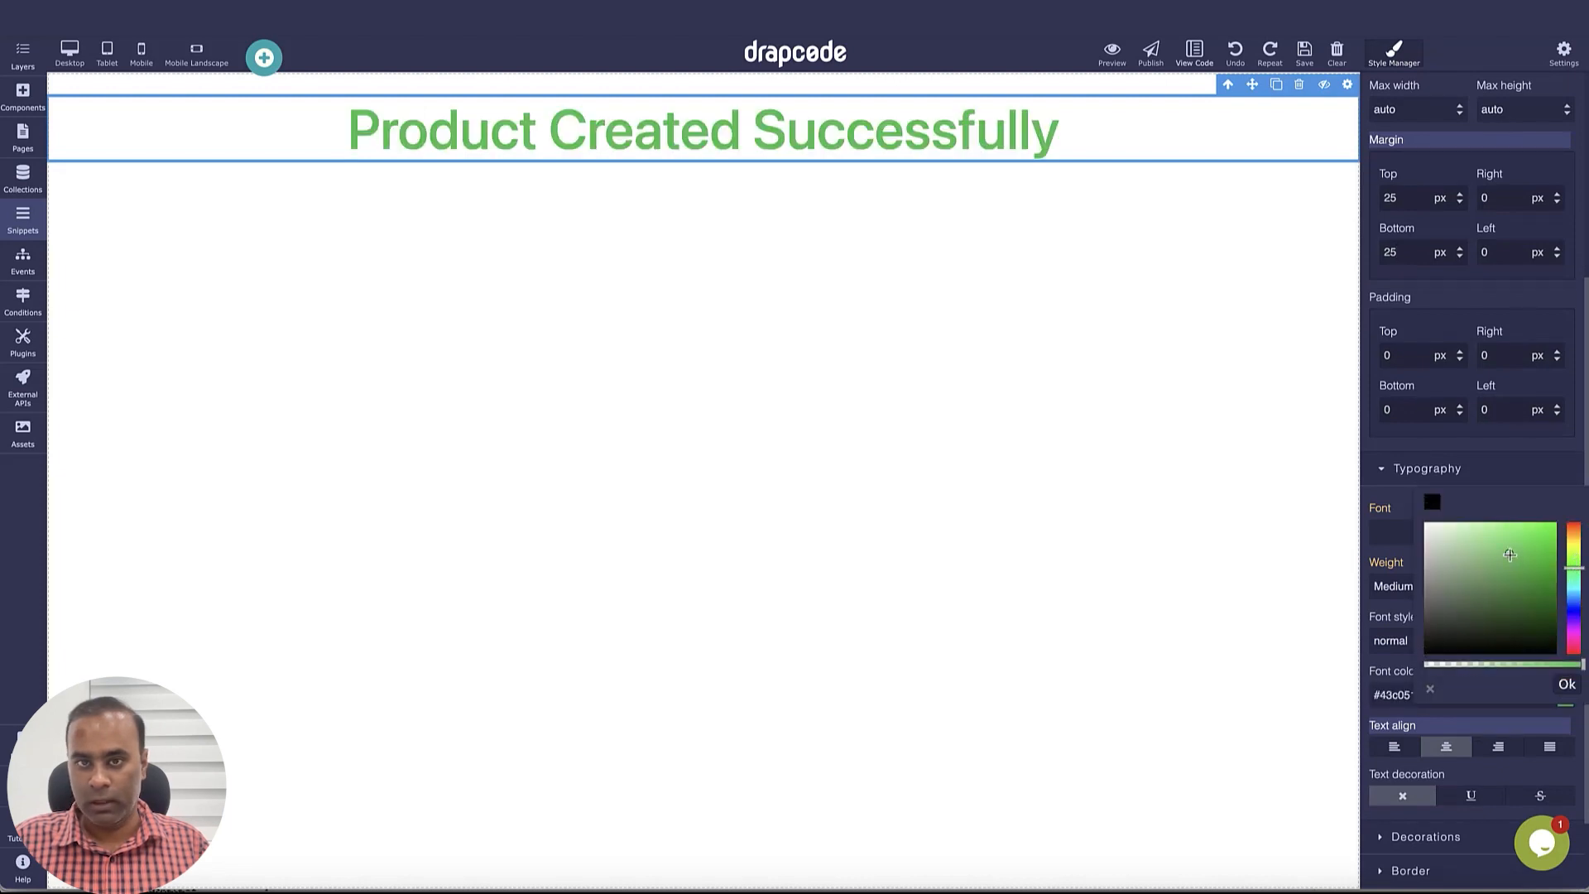
pyautogui.click(1498, 545)
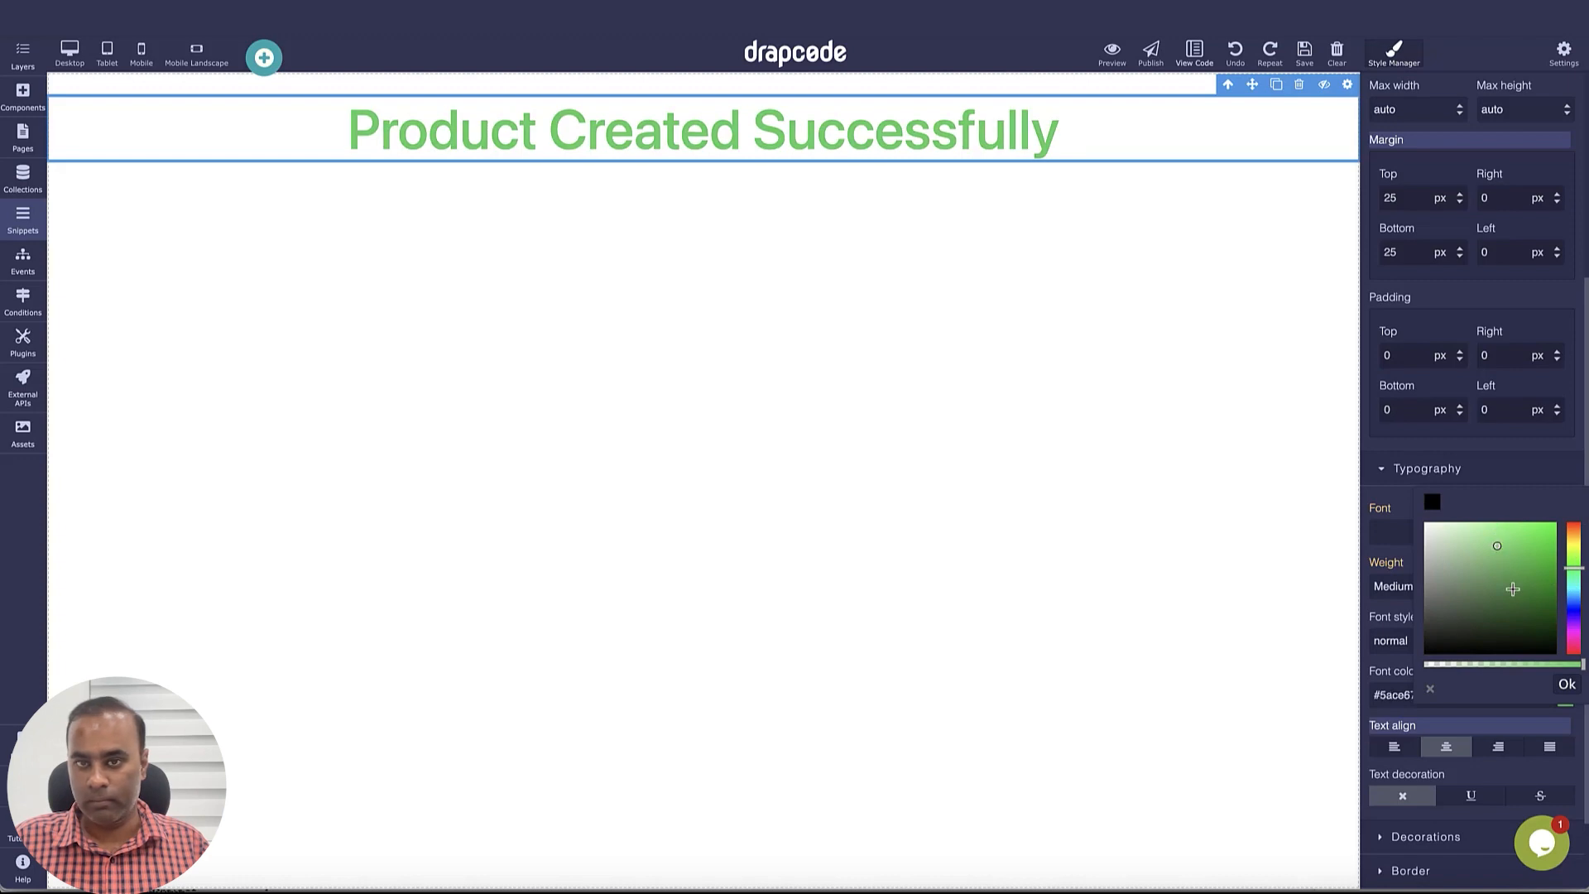
pyautogui.click(1498, 610)
pyautogui.click(1508, 578)
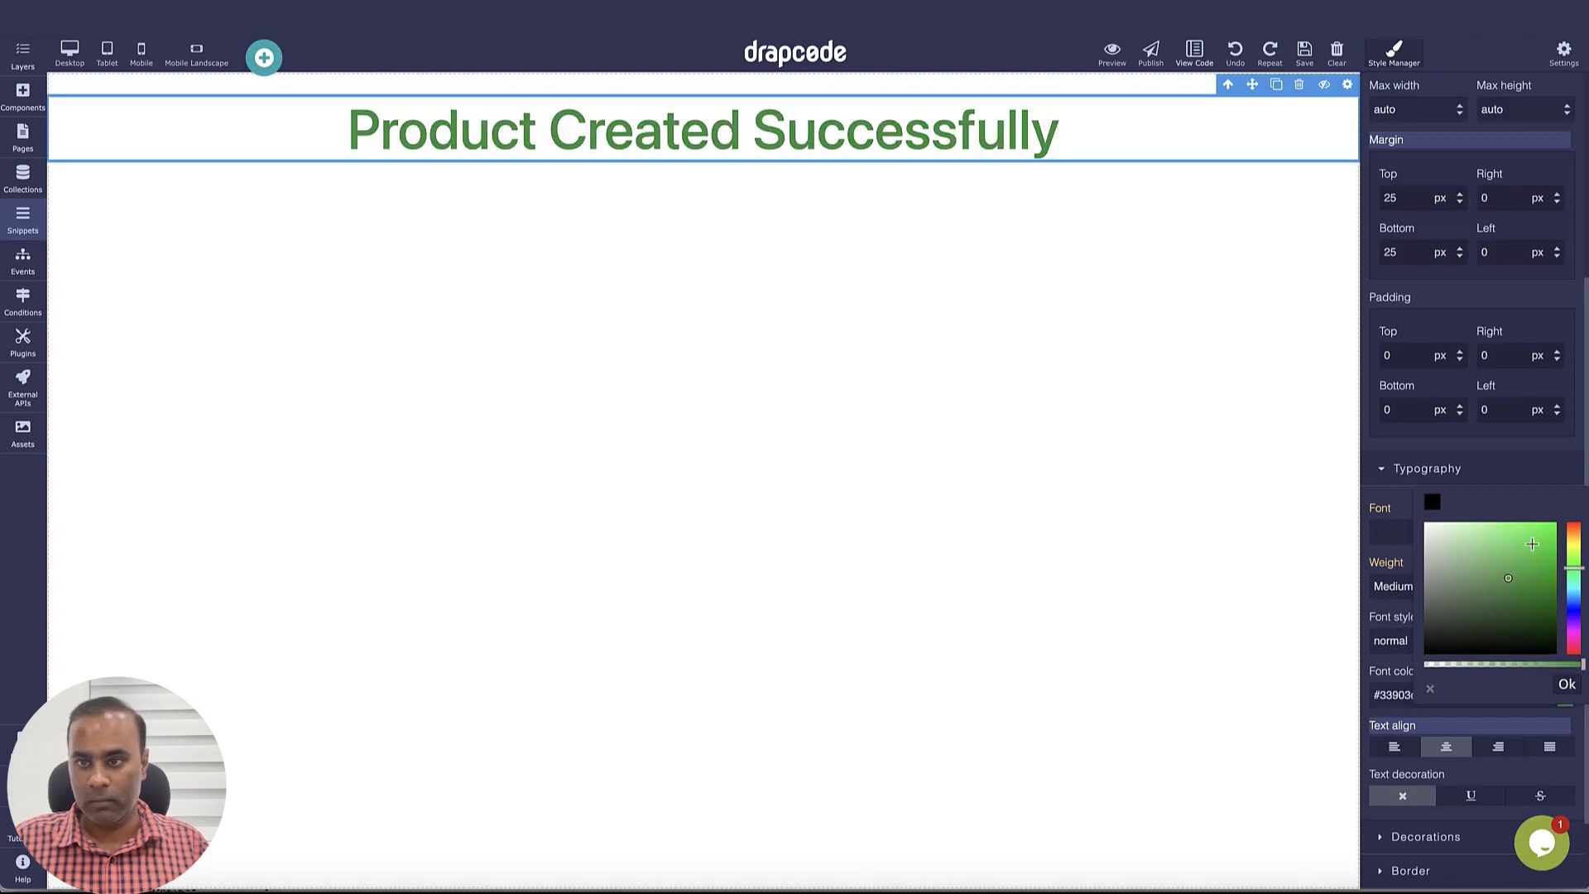
pyautogui.click(1567, 684)
# Step: Give the heading the background color #faeeee and save the success subpage
pyautogui.scroll(-1, 1474, 767)
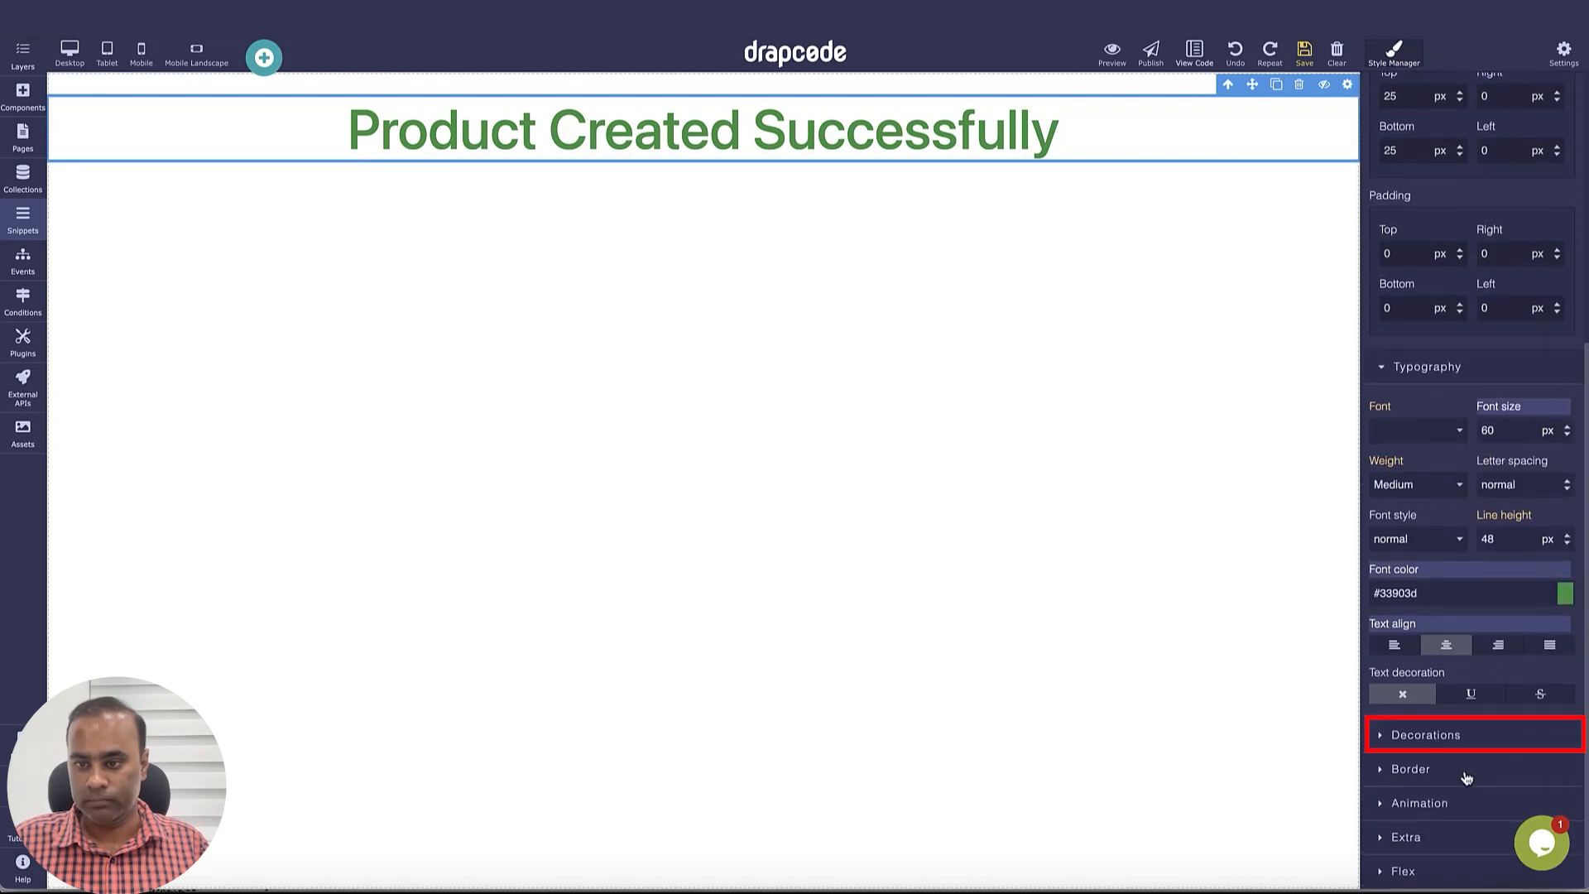
pyautogui.click(1456, 736)
pyautogui.scroll(-2, 1490, 733)
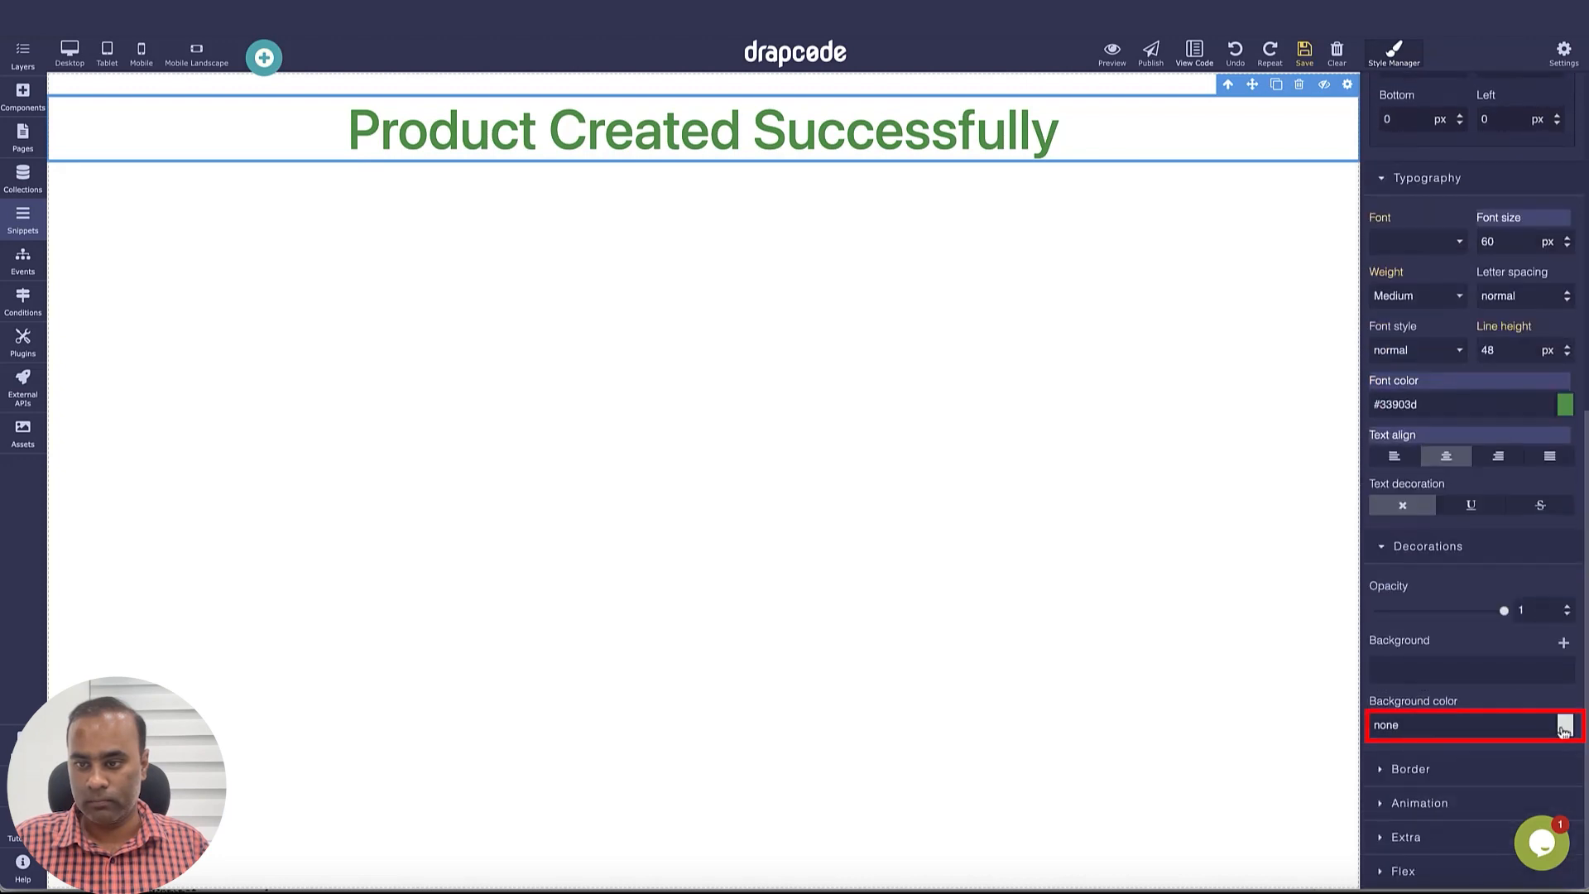
pyautogui.click(1565, 726)
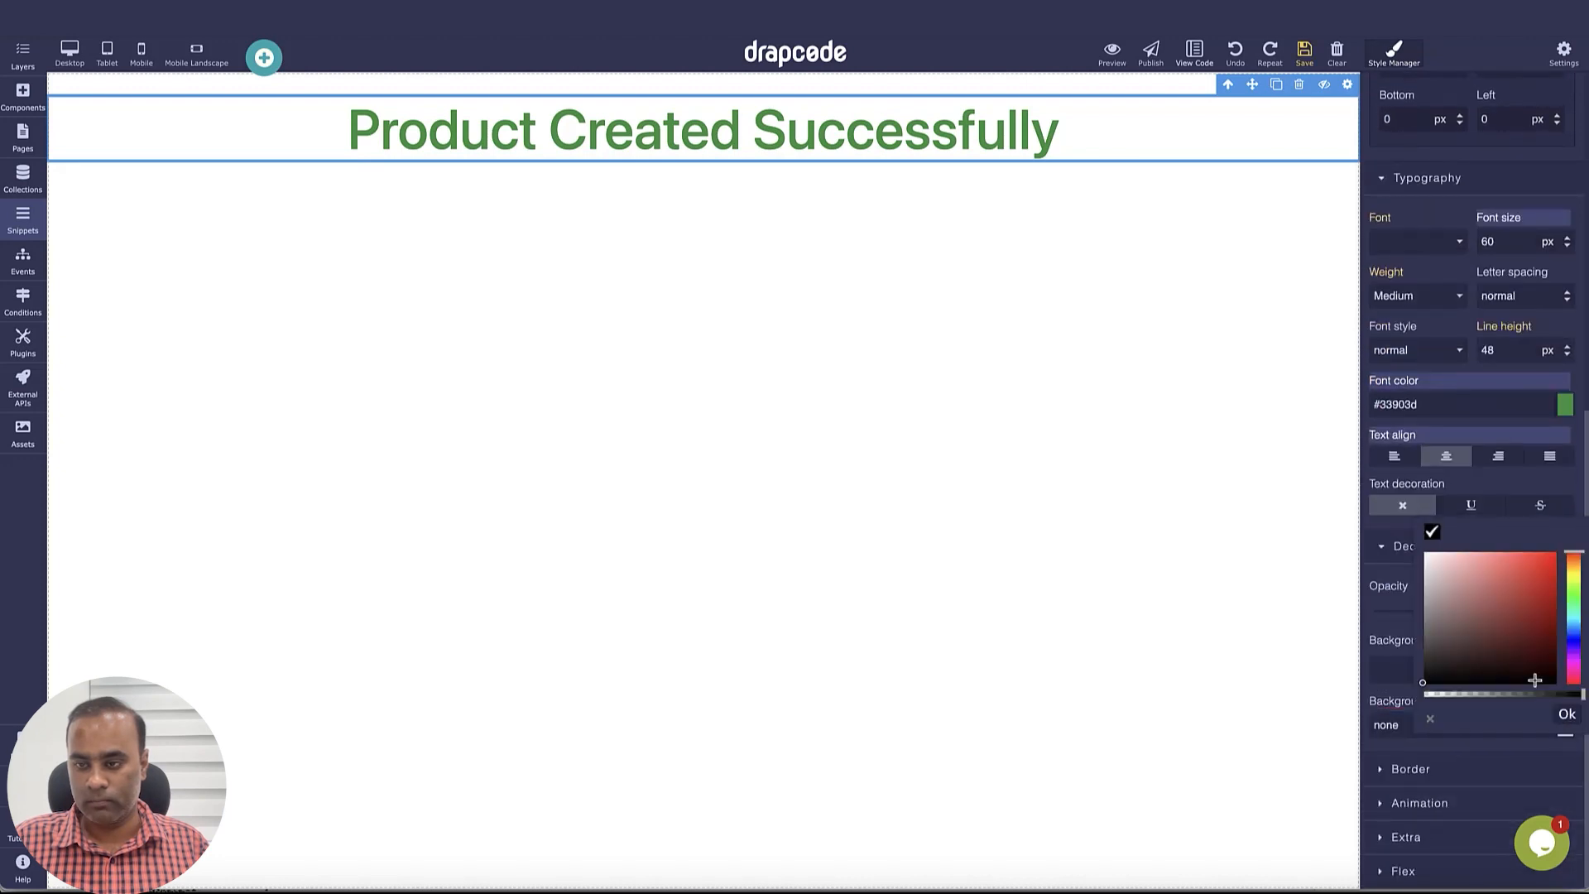
pyautogui.click(1435, 556)
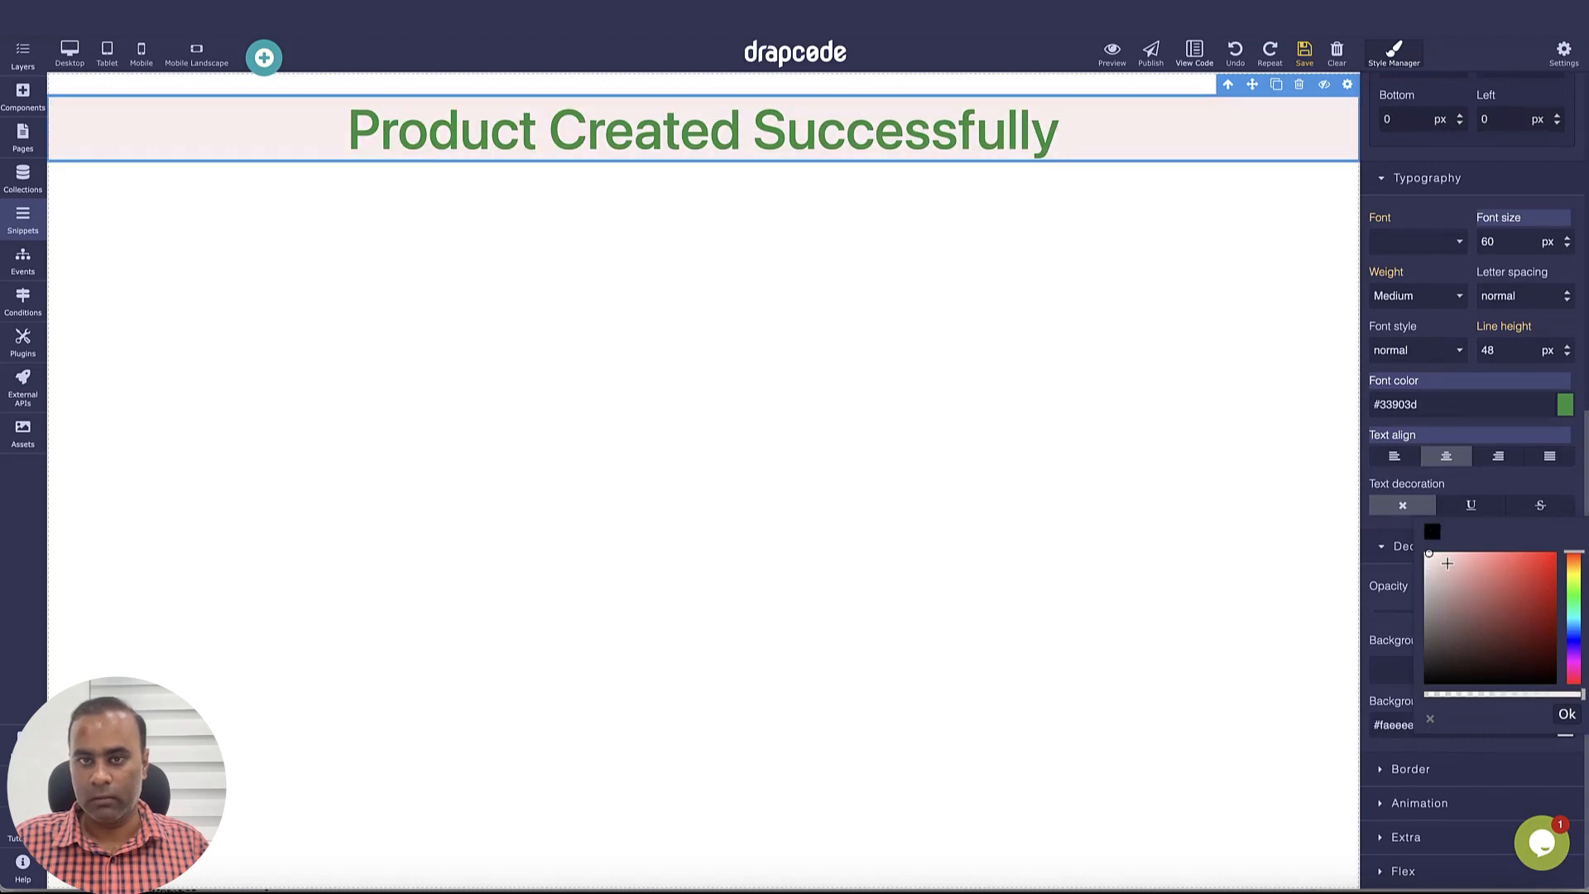
pyautogui.click(1567, 714)
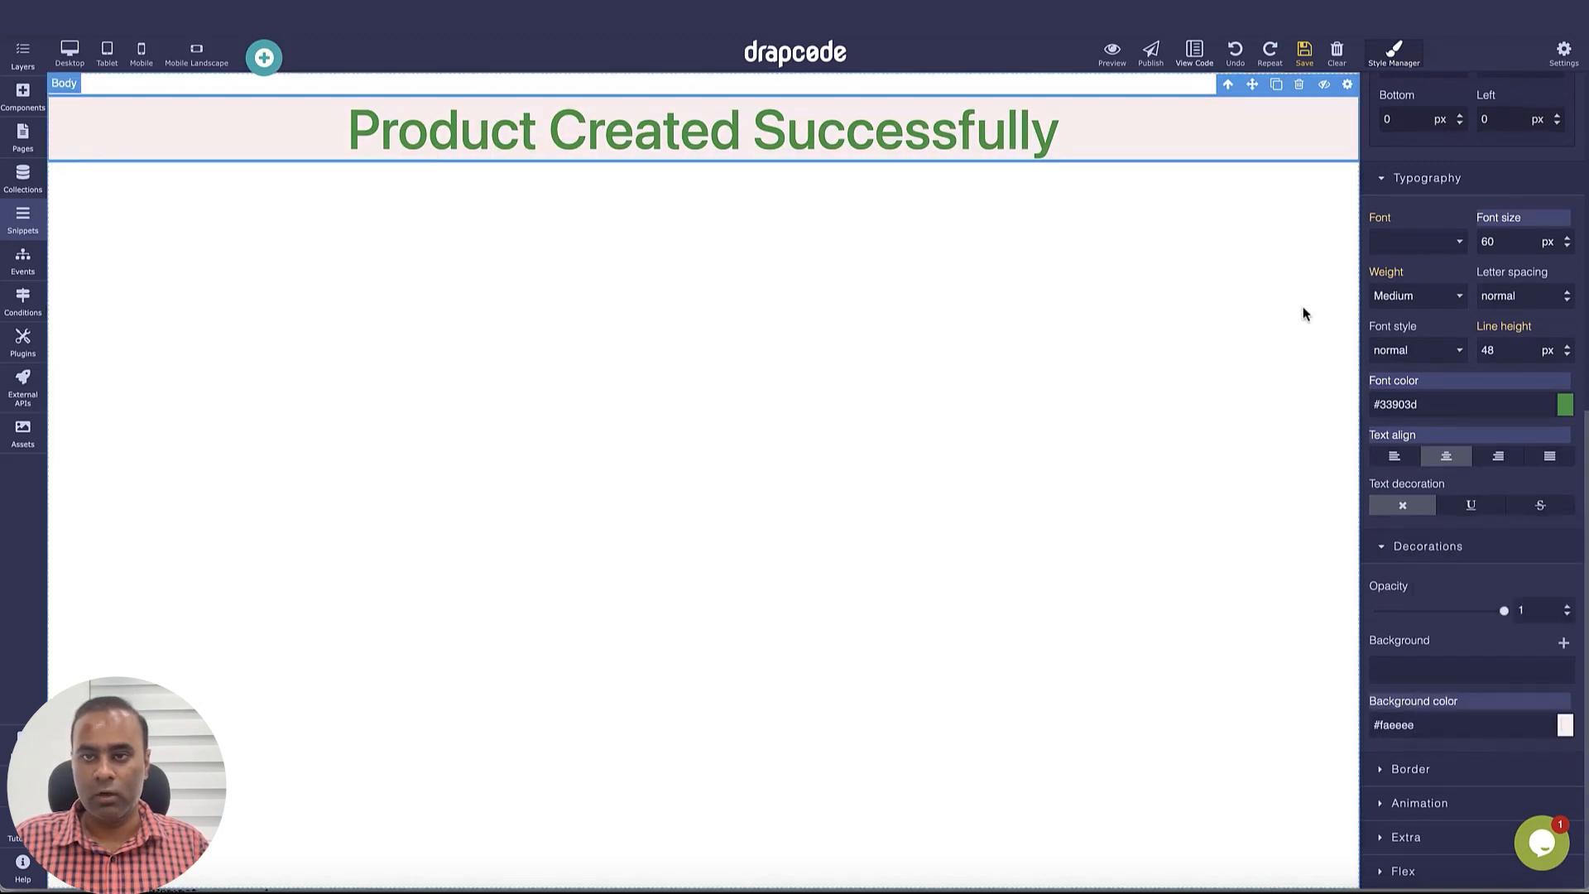
pyautogui.click(1306, 51)
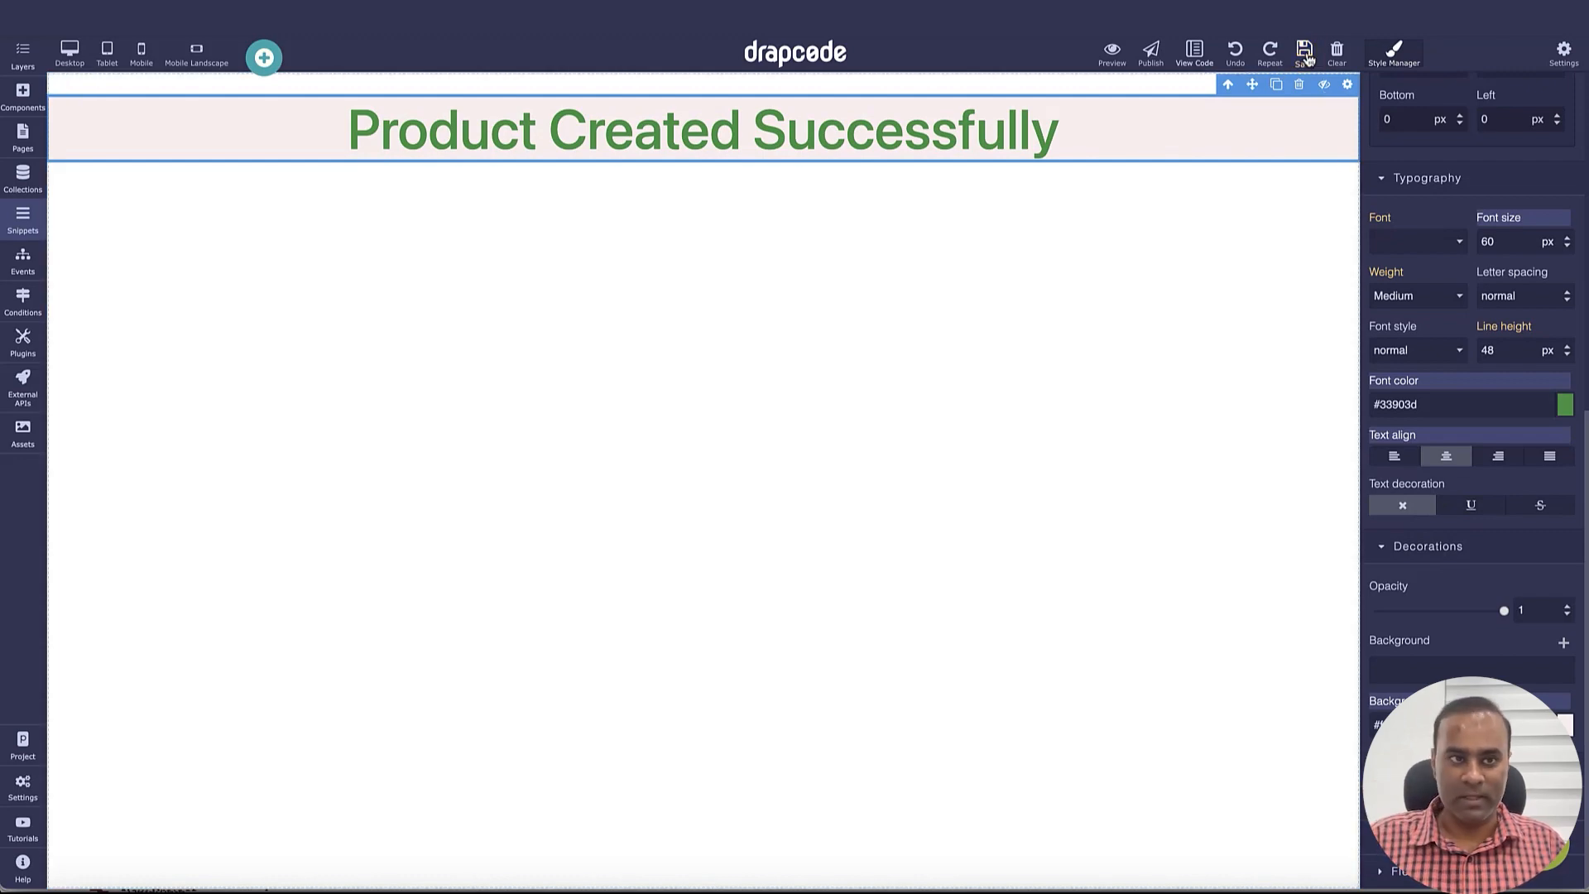
# Step: Open the Create Product From Subpage event and add a Show Sub Page action after Save Data
pyautogui.click(23, 257)
pyautogui.click(128, 440)
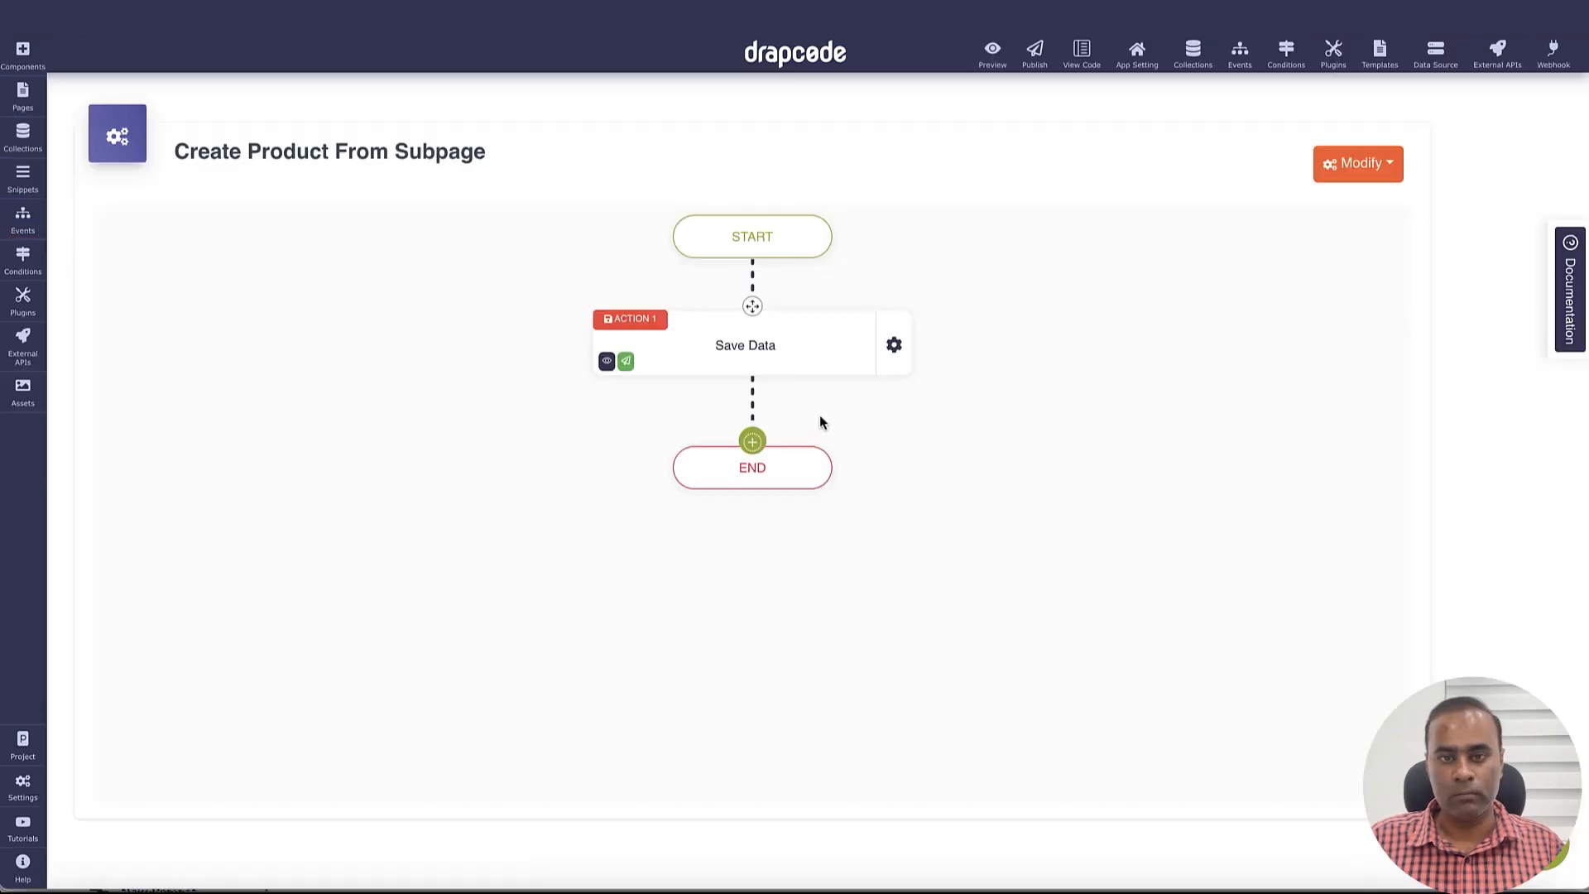
pyautogui.click(757, 444)
pyautogui.moveTo(773, 505)
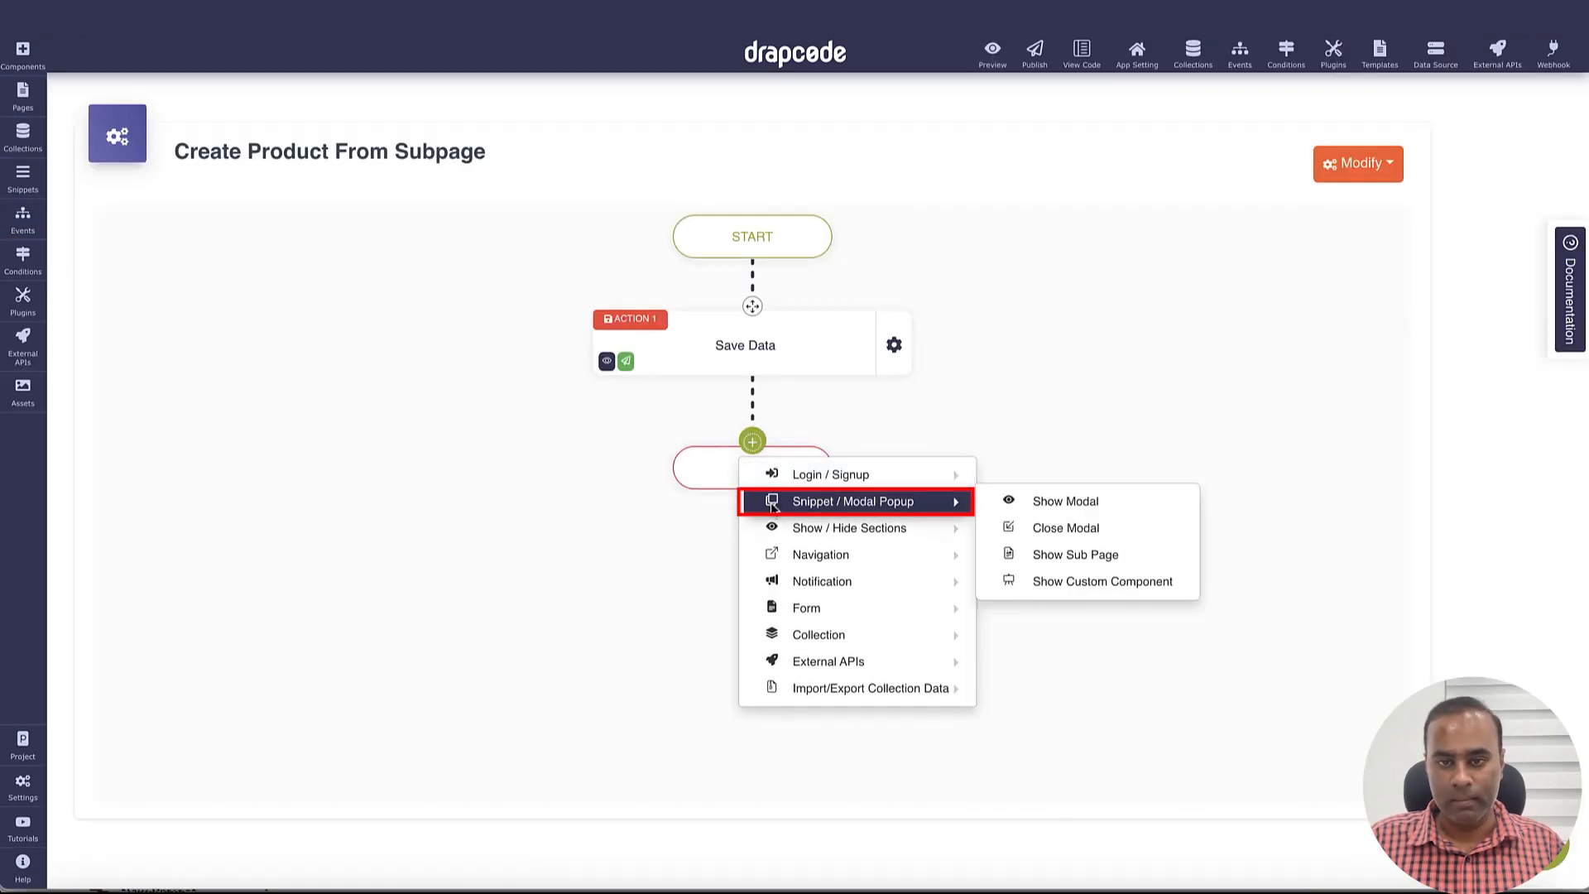
pyautogui.click(1071, 556)
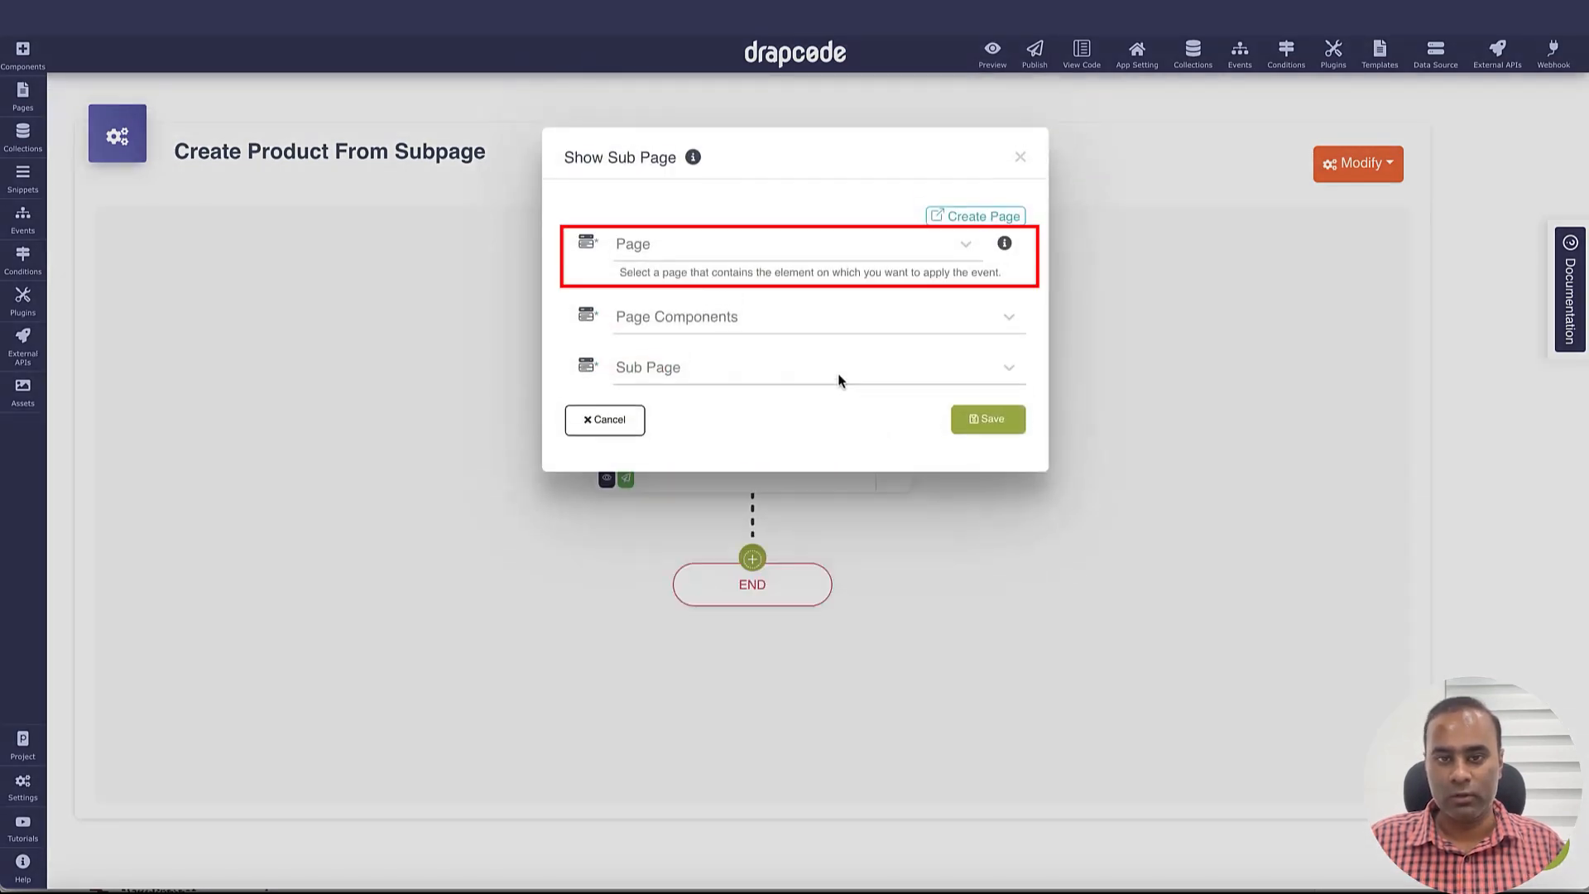
pyautogui.click(779, 263)
pyautogui.scroll(-1, 770, 425)
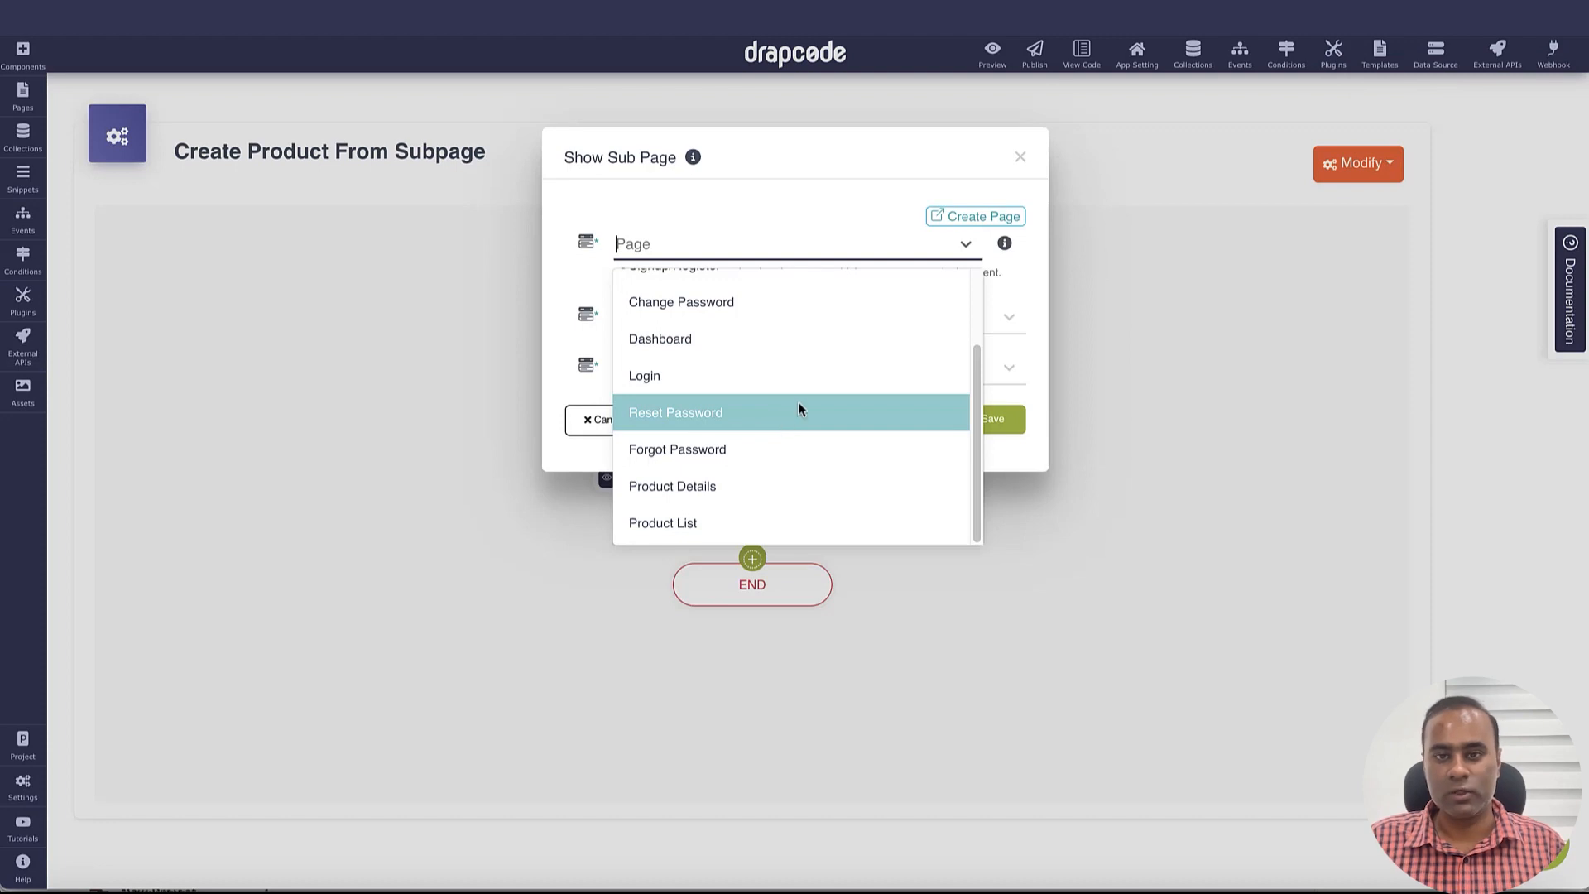
pyautogui.click(994, 196)
pyautogui.click(1021, 158)
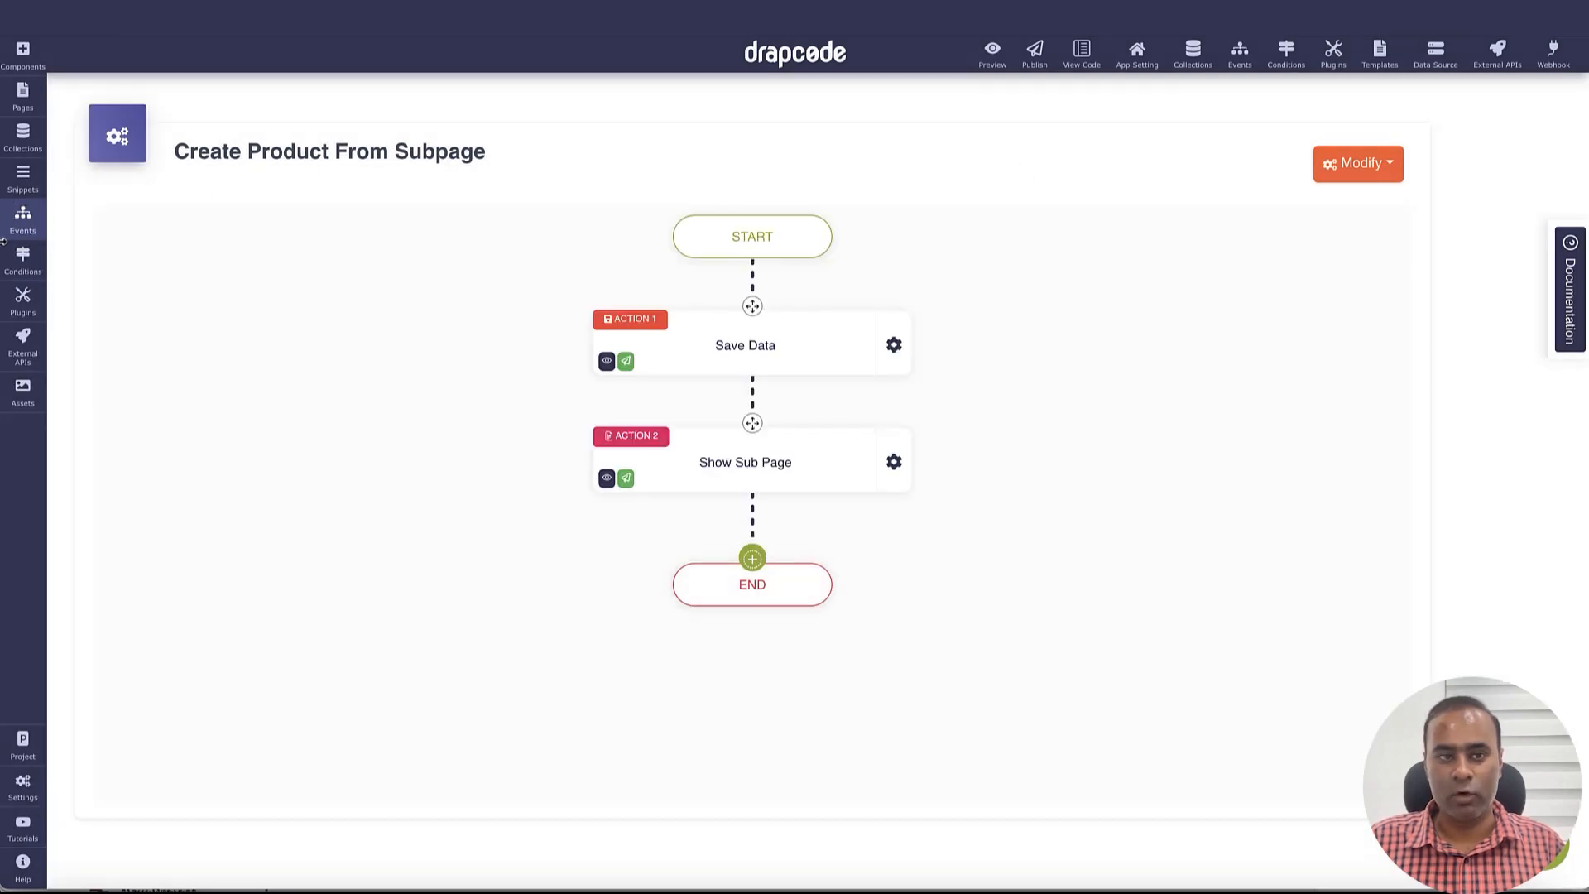
# Step: Open the Product List page in the page editor
pyautogui.click(21, 108)
pyautogui.click(21, 108)
pyautogui.click(21, 107)
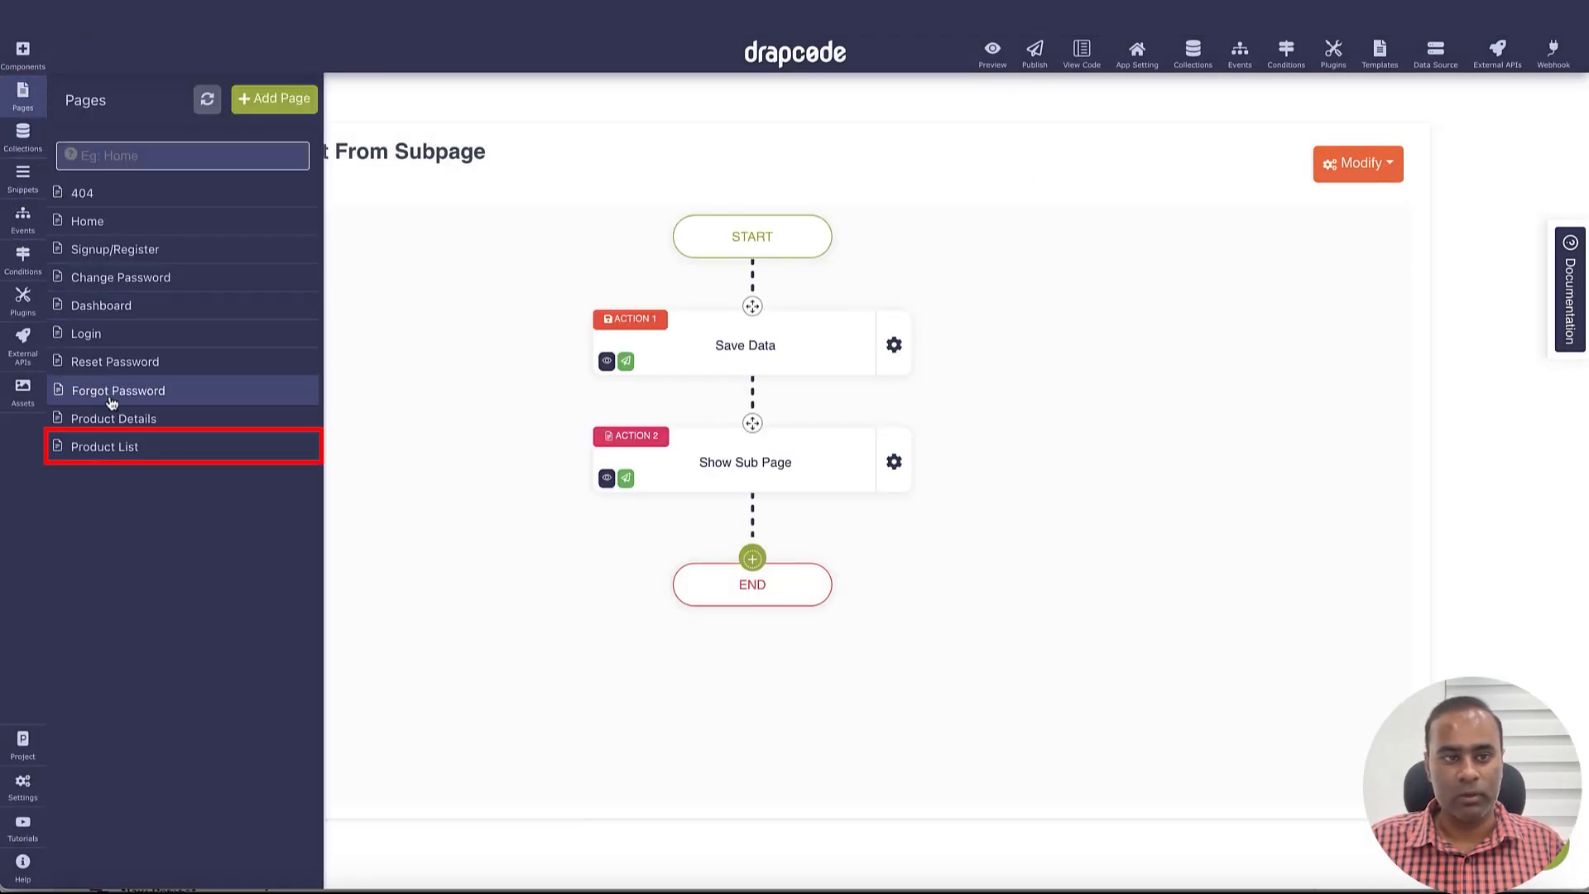
pyautogui.click(119, 449)
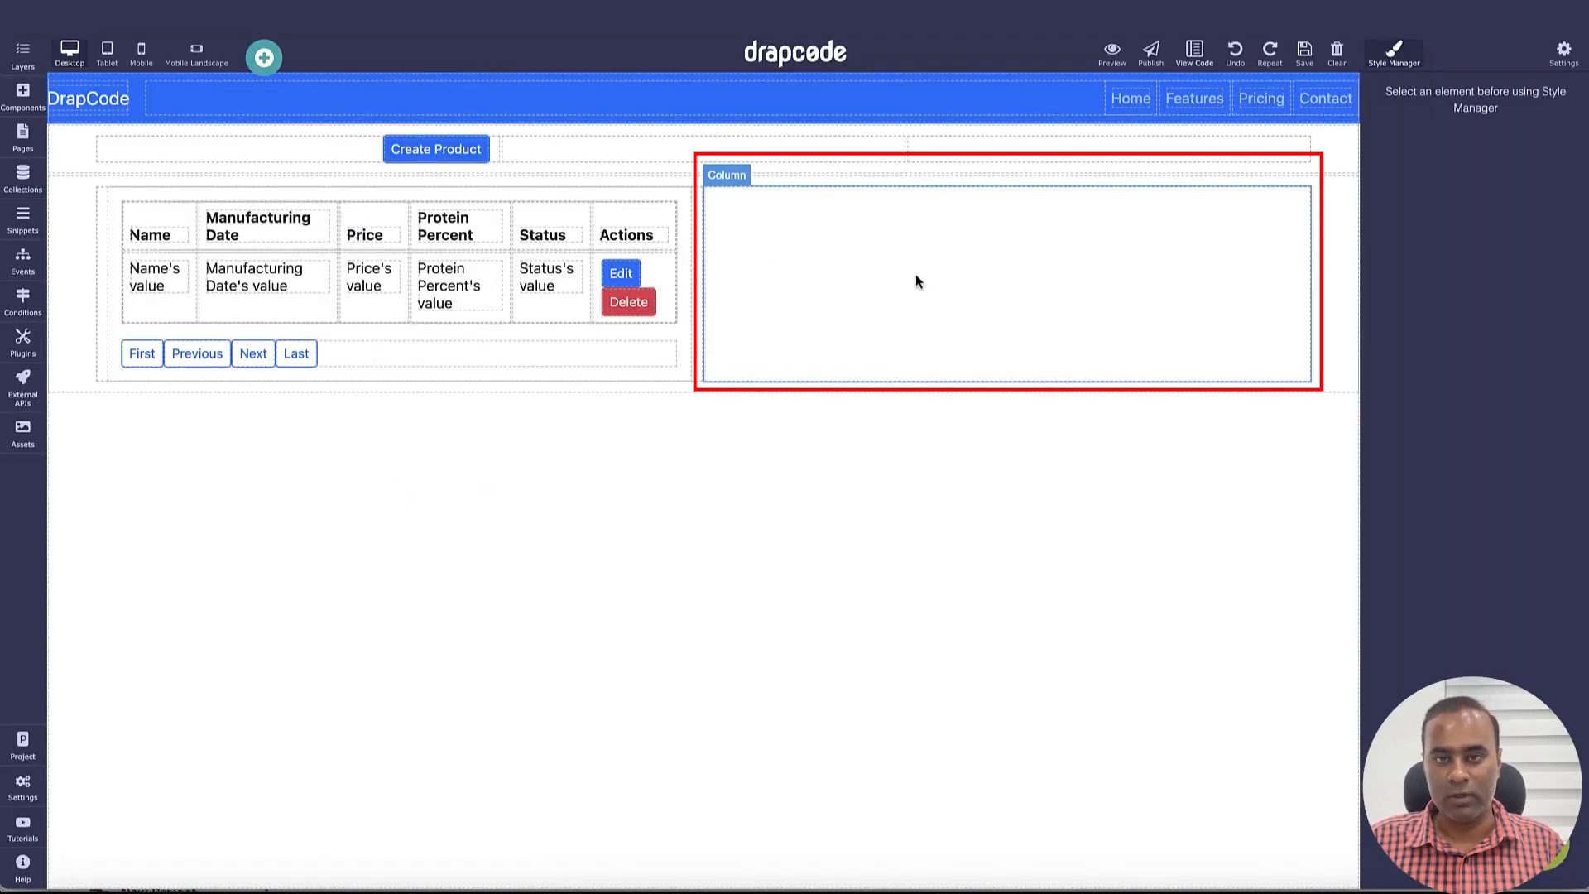
# Step: Add a Sub Page component to the empty column beside the product table and set its id to "sub-page-111"
pyautogui.click(917, 282)
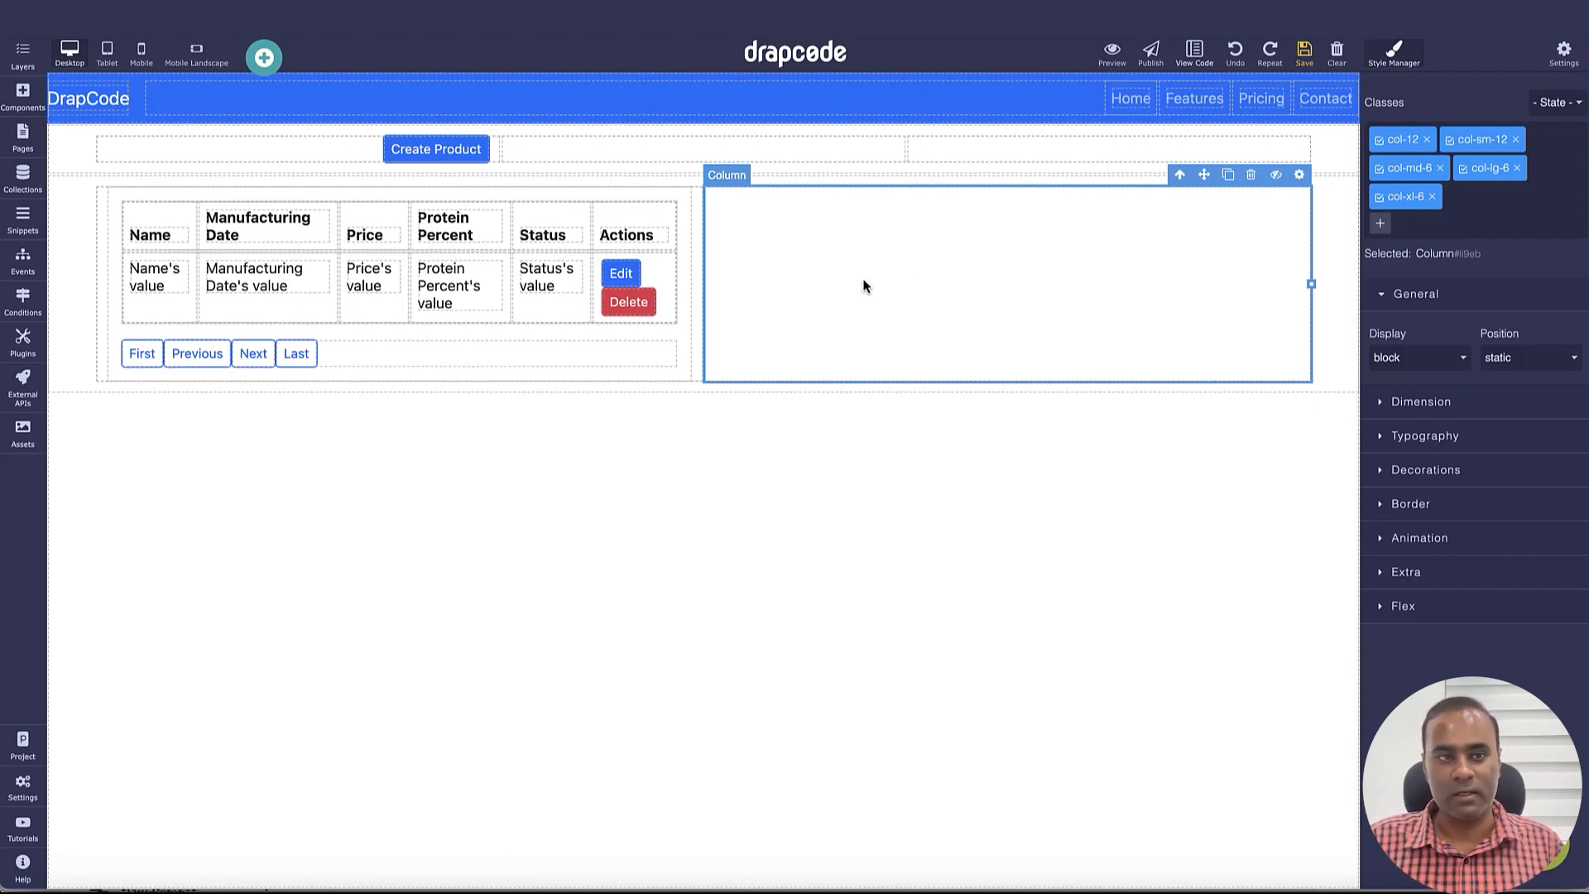
pyautogui.click(23, 92)
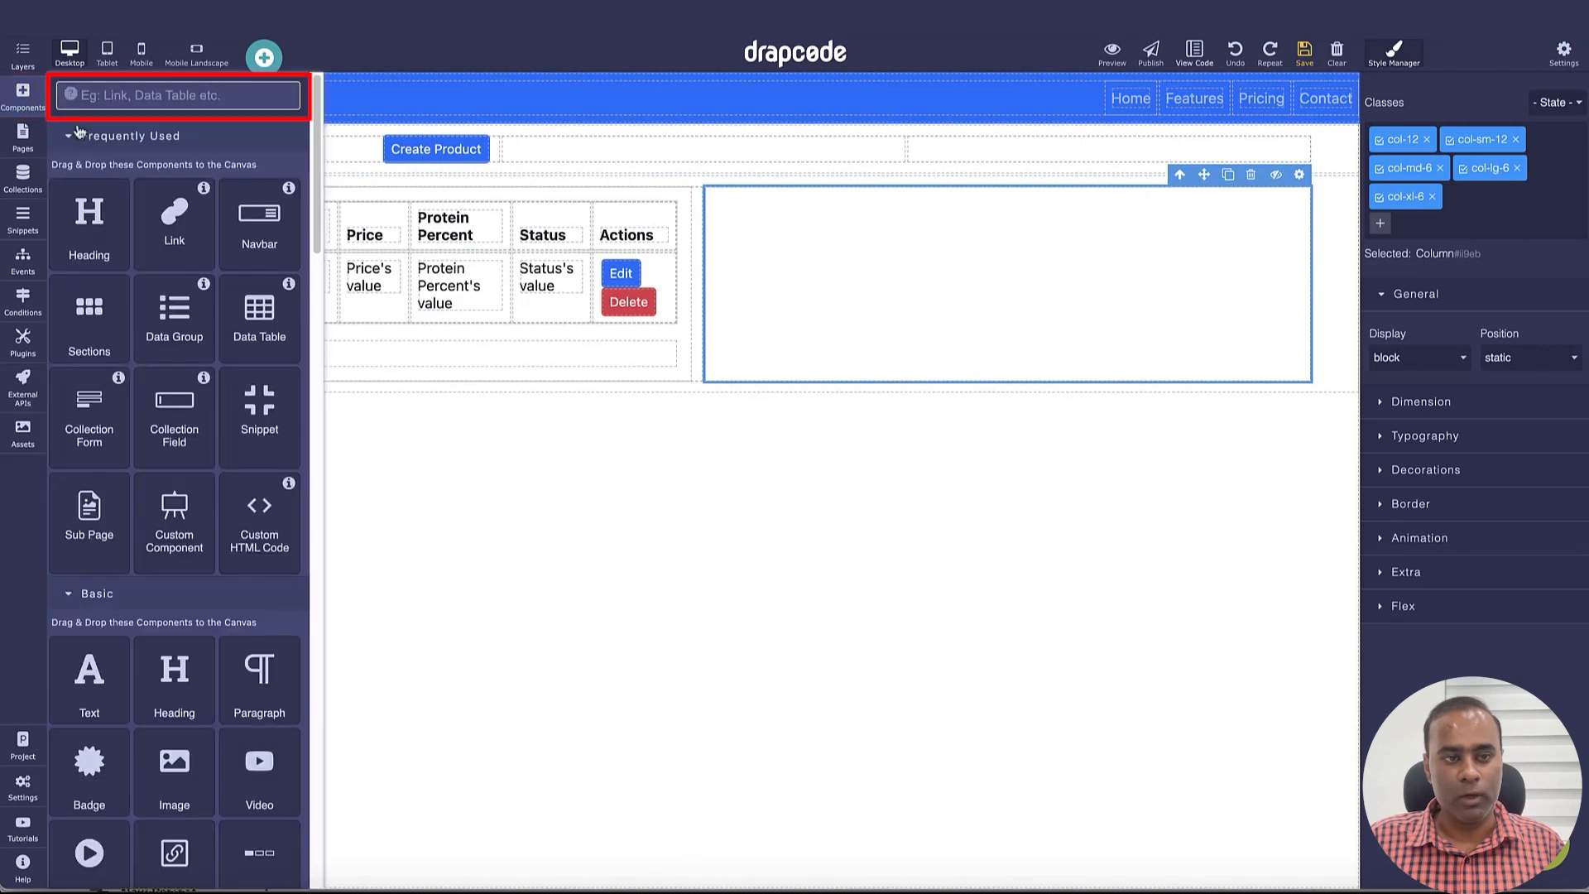
pyautogui.write('Sub')
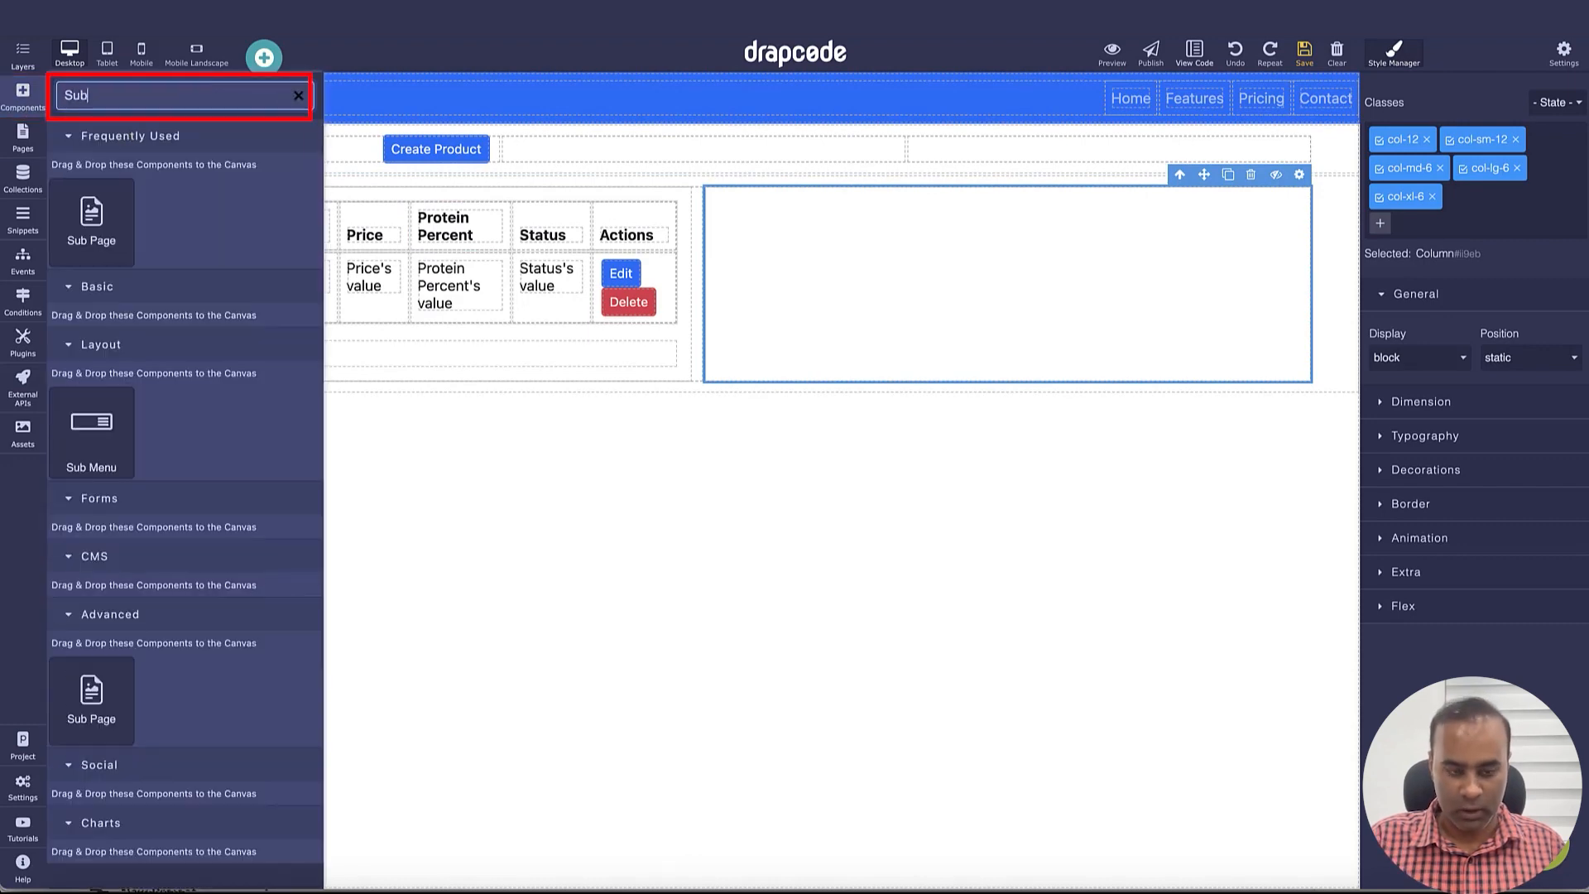
pyautogui.moveTo(106, 231); pyautogui.dragTo(1025, 294)
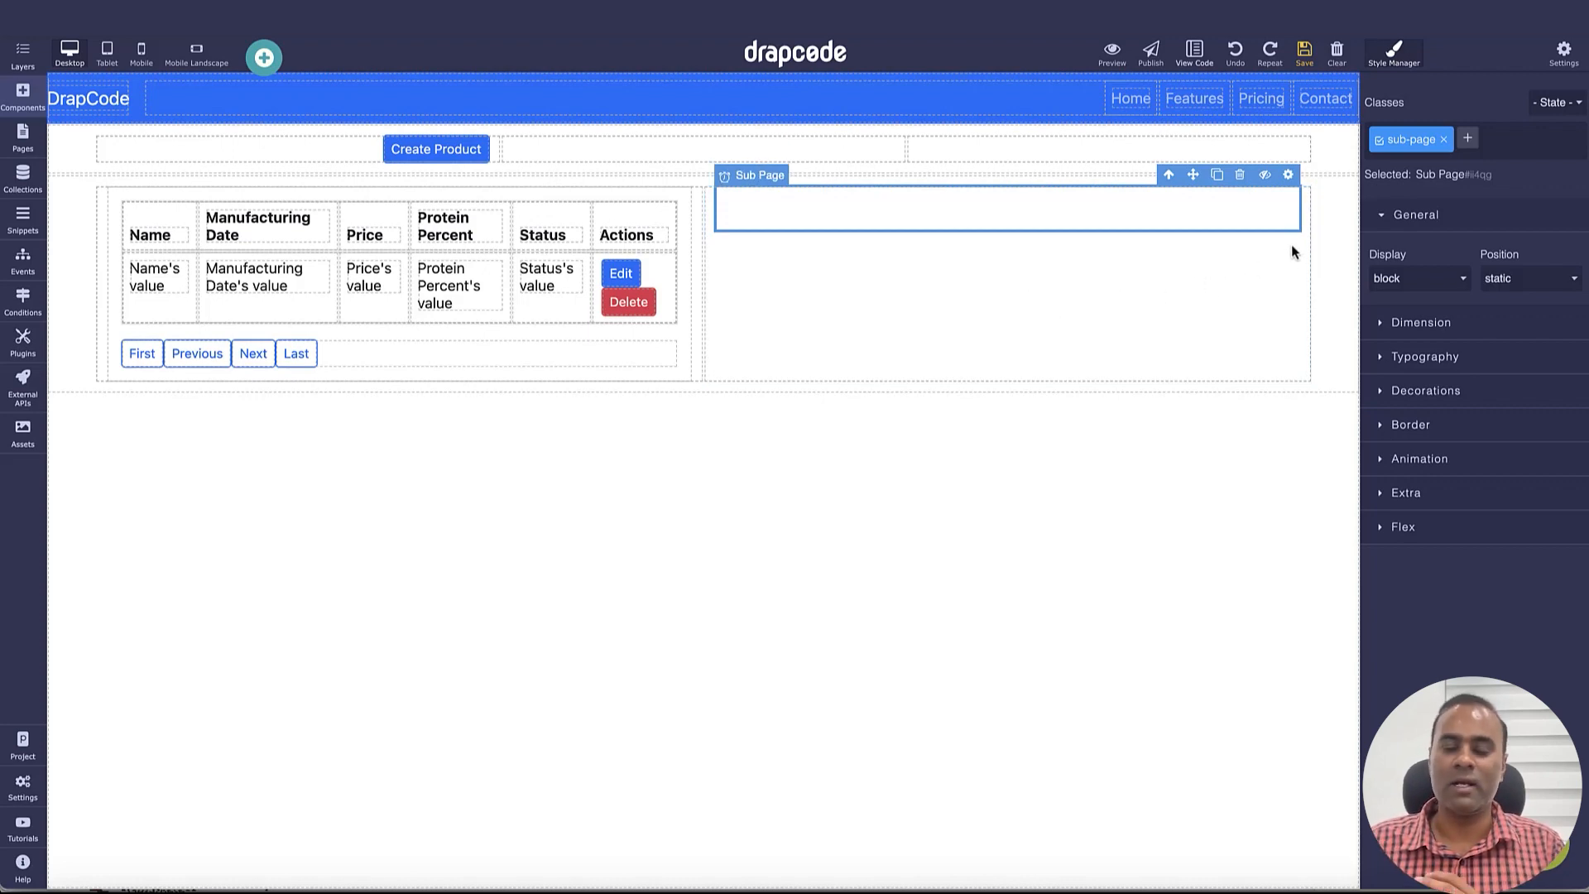
pyautogui.click(1288, 175)
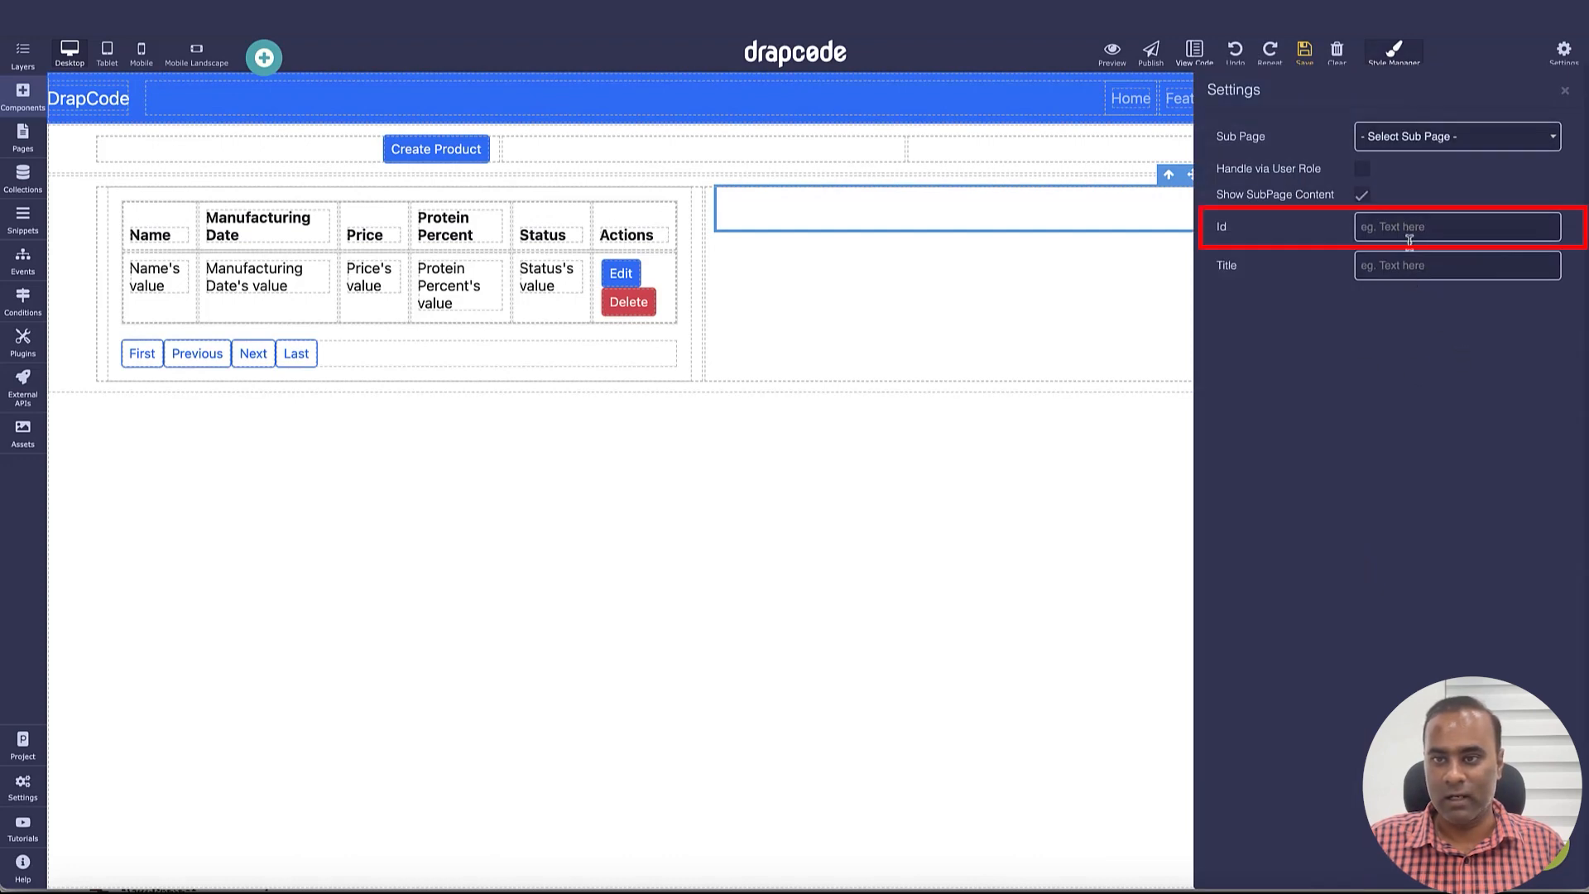
pyautogui.write('sub-page-111')
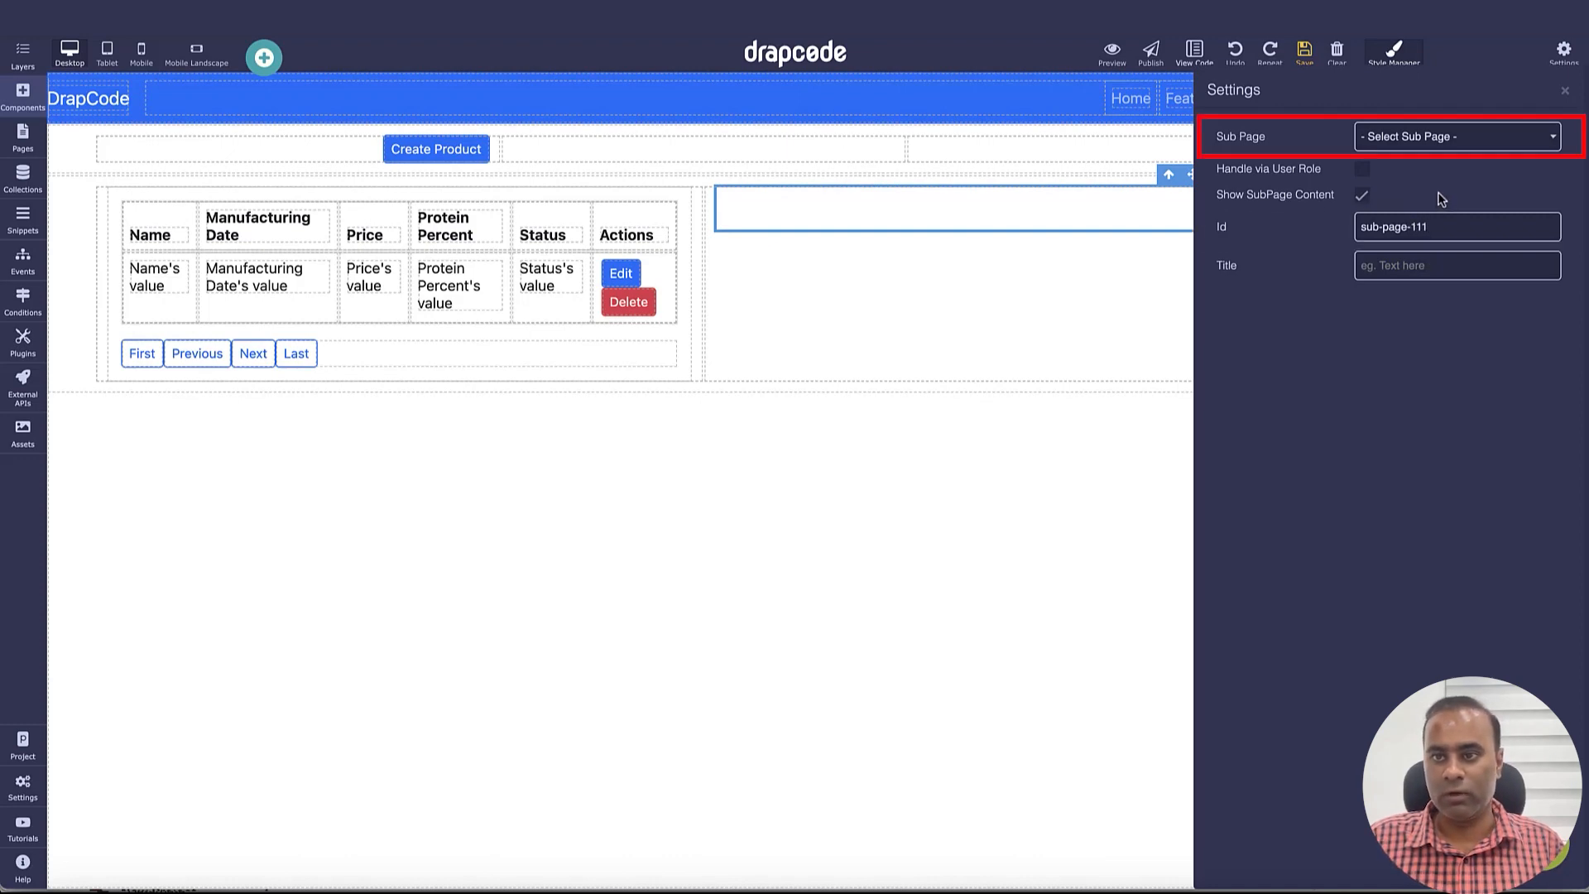
# Step: Assign Create Product Subpage as the content of the sub page component and save the Product List page
pyautogui.click(1445, 139)
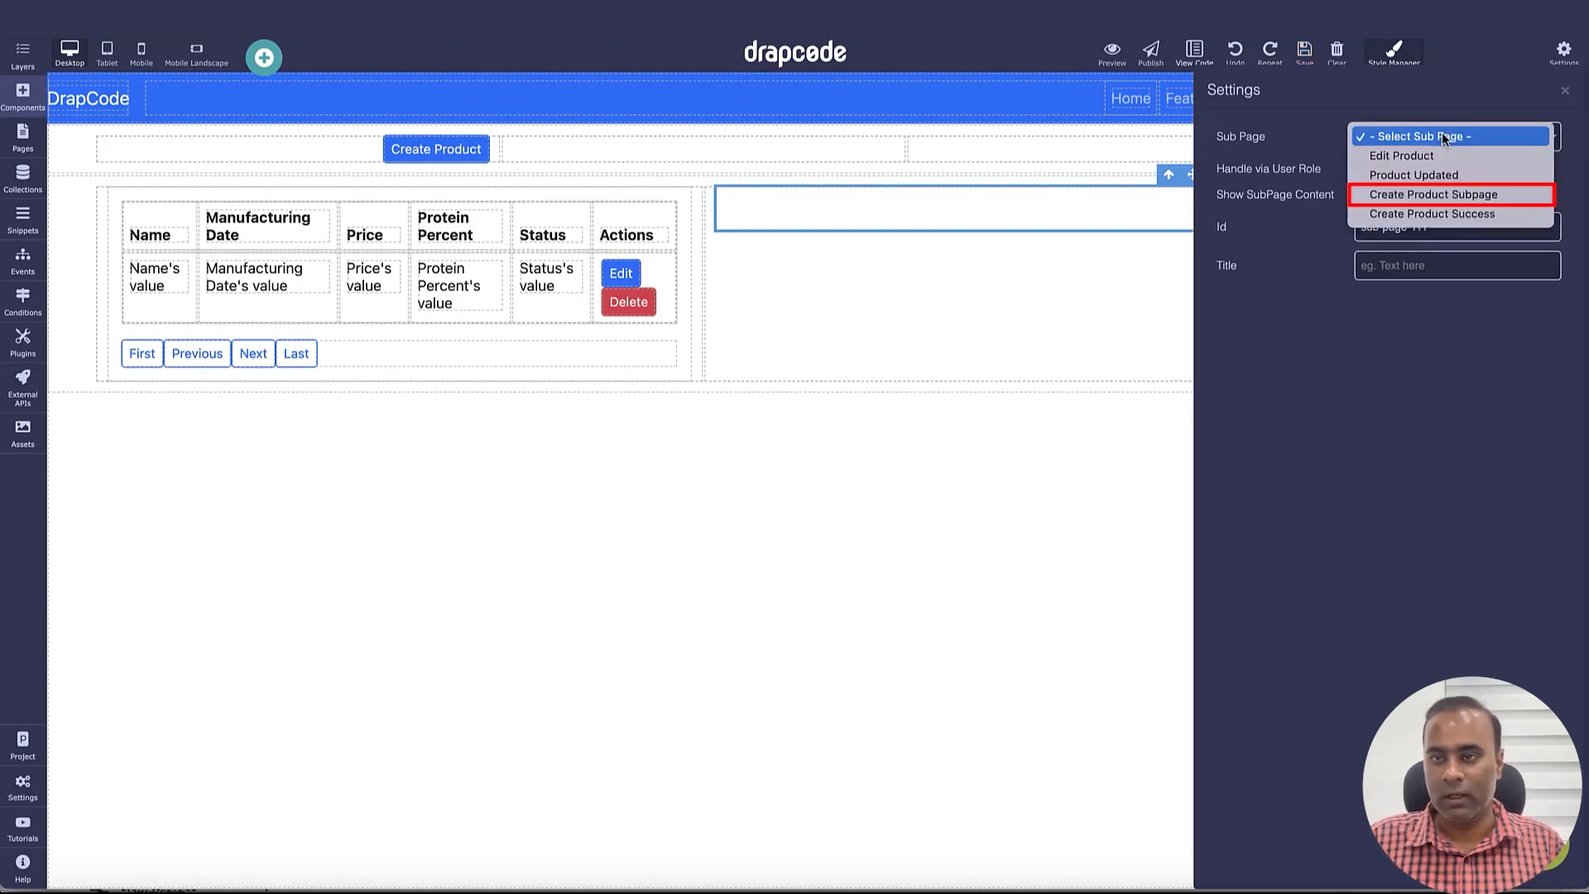
pyautogui.click(1450, 197)
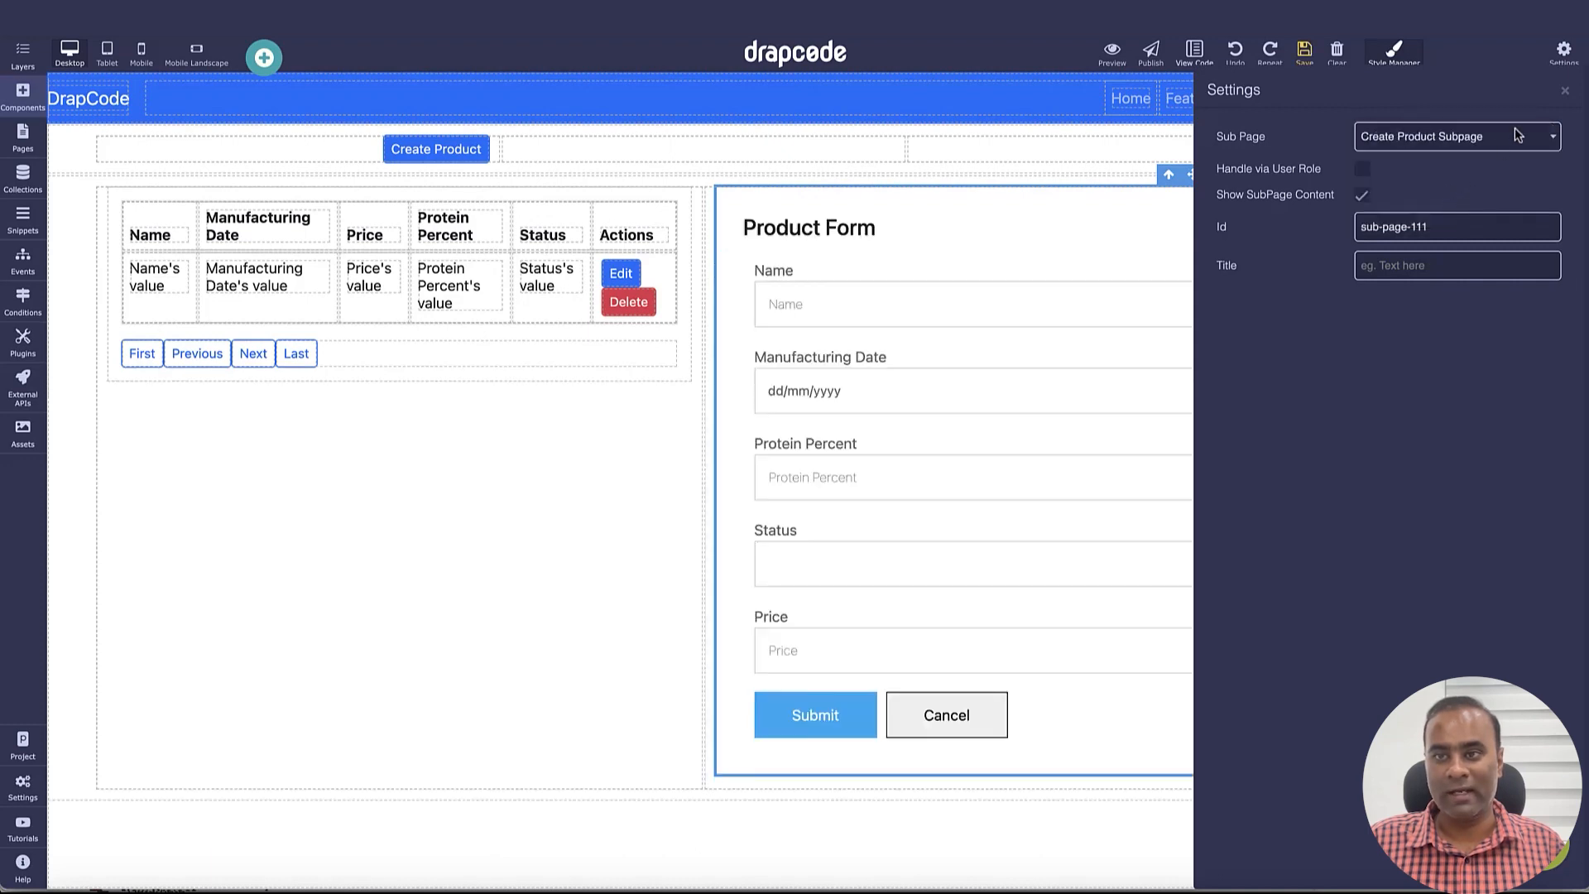
pyautogui.click(1564, 91)
pyautogui.click(1304, 49)
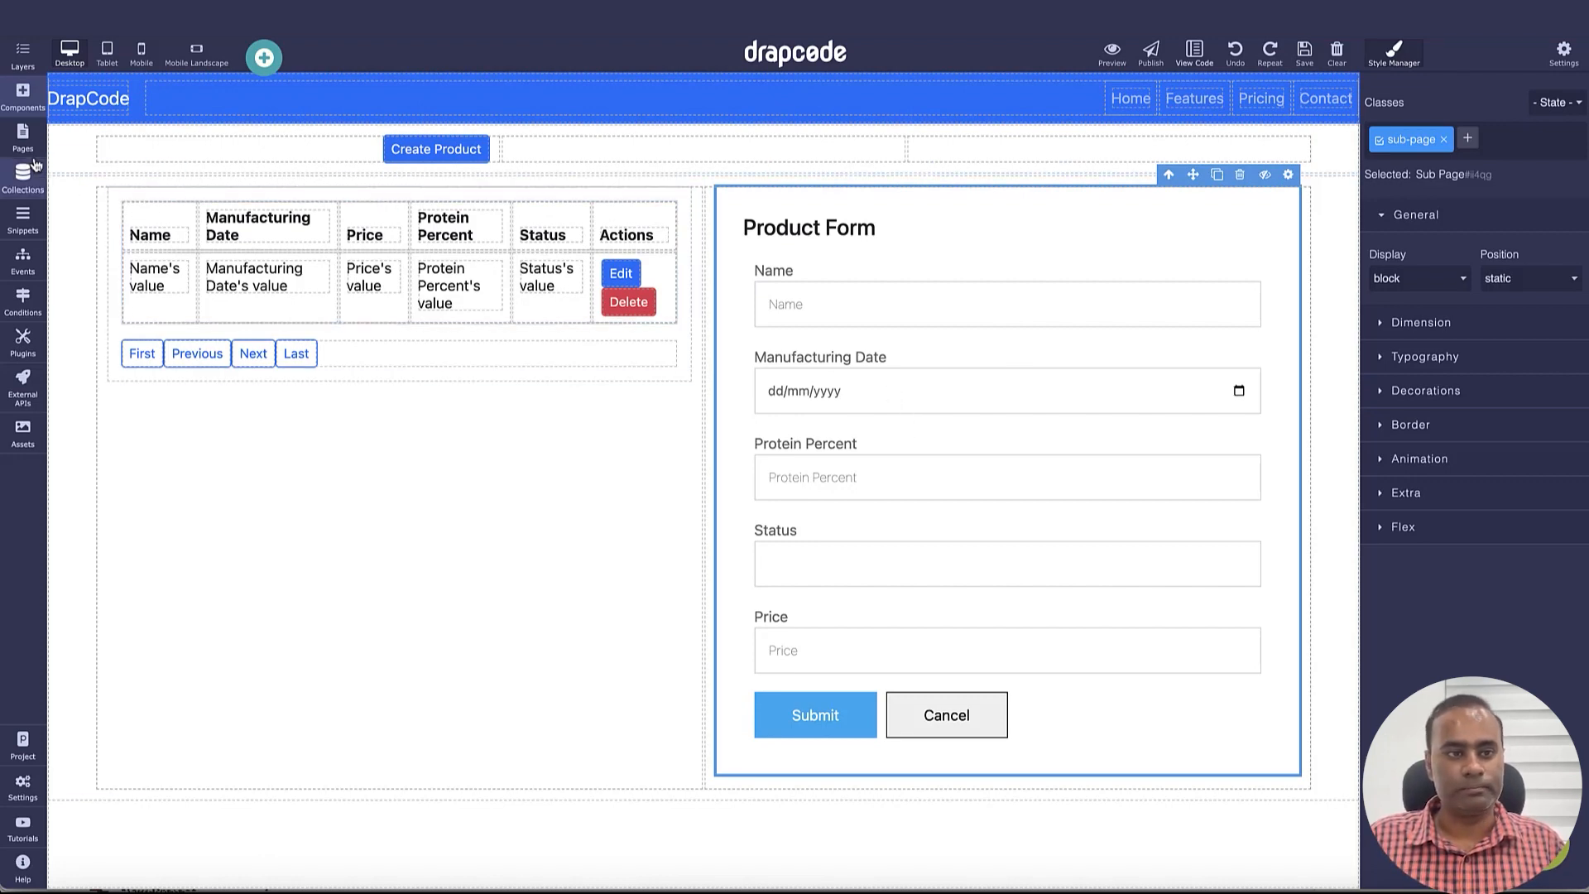
# Step: Create a new event named "Show Create Subpage Form"
pyautogui.click(23, 259)
pyautogui.click(273, 95)
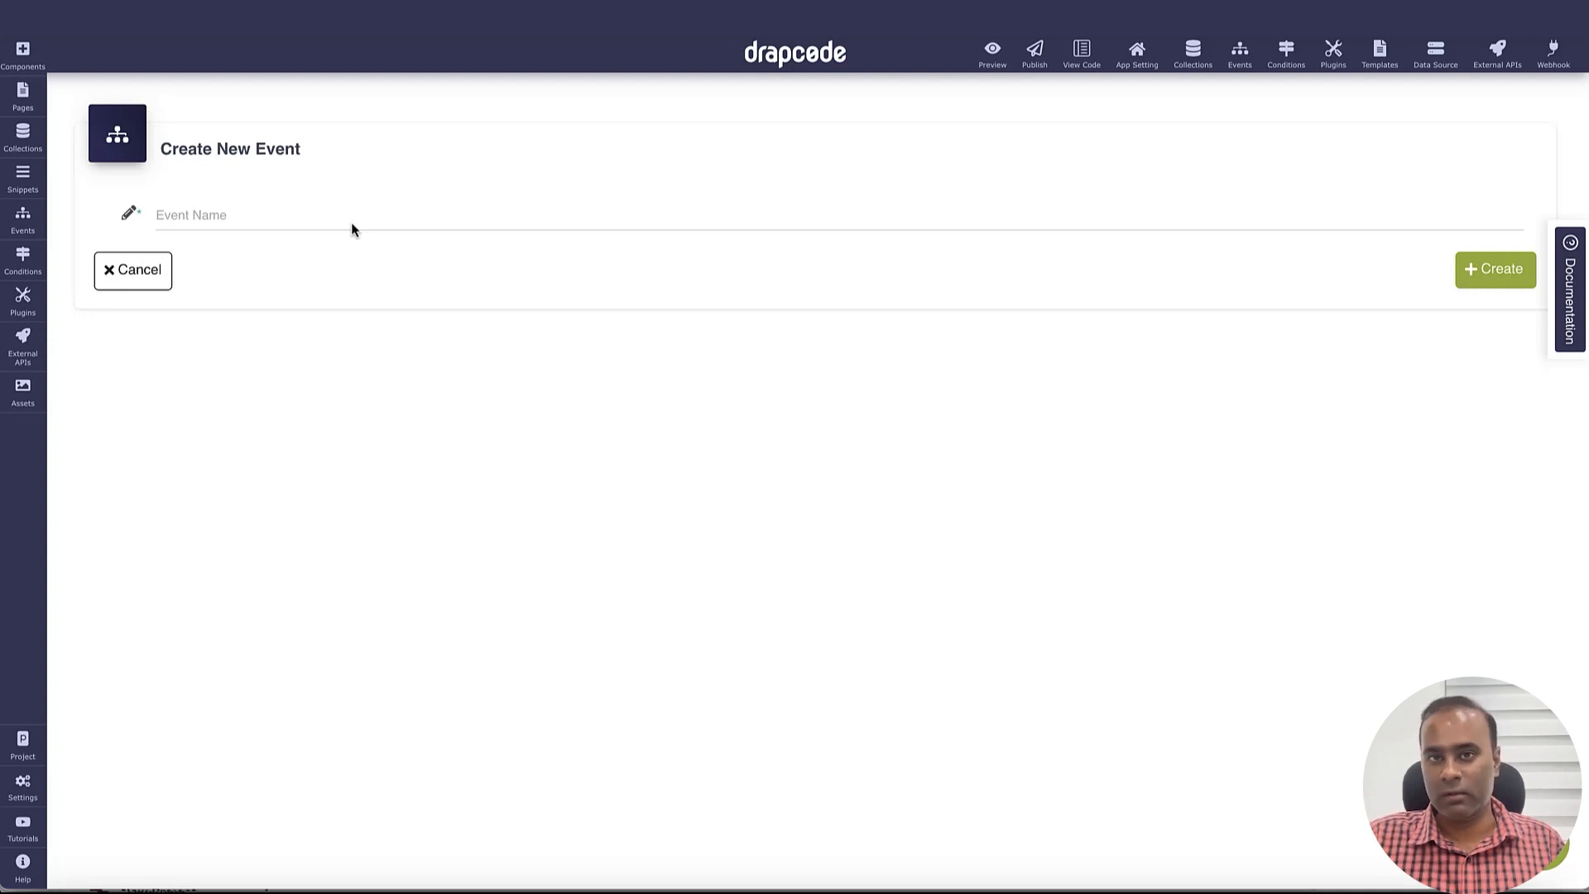
pyautogui.click(355, 217)
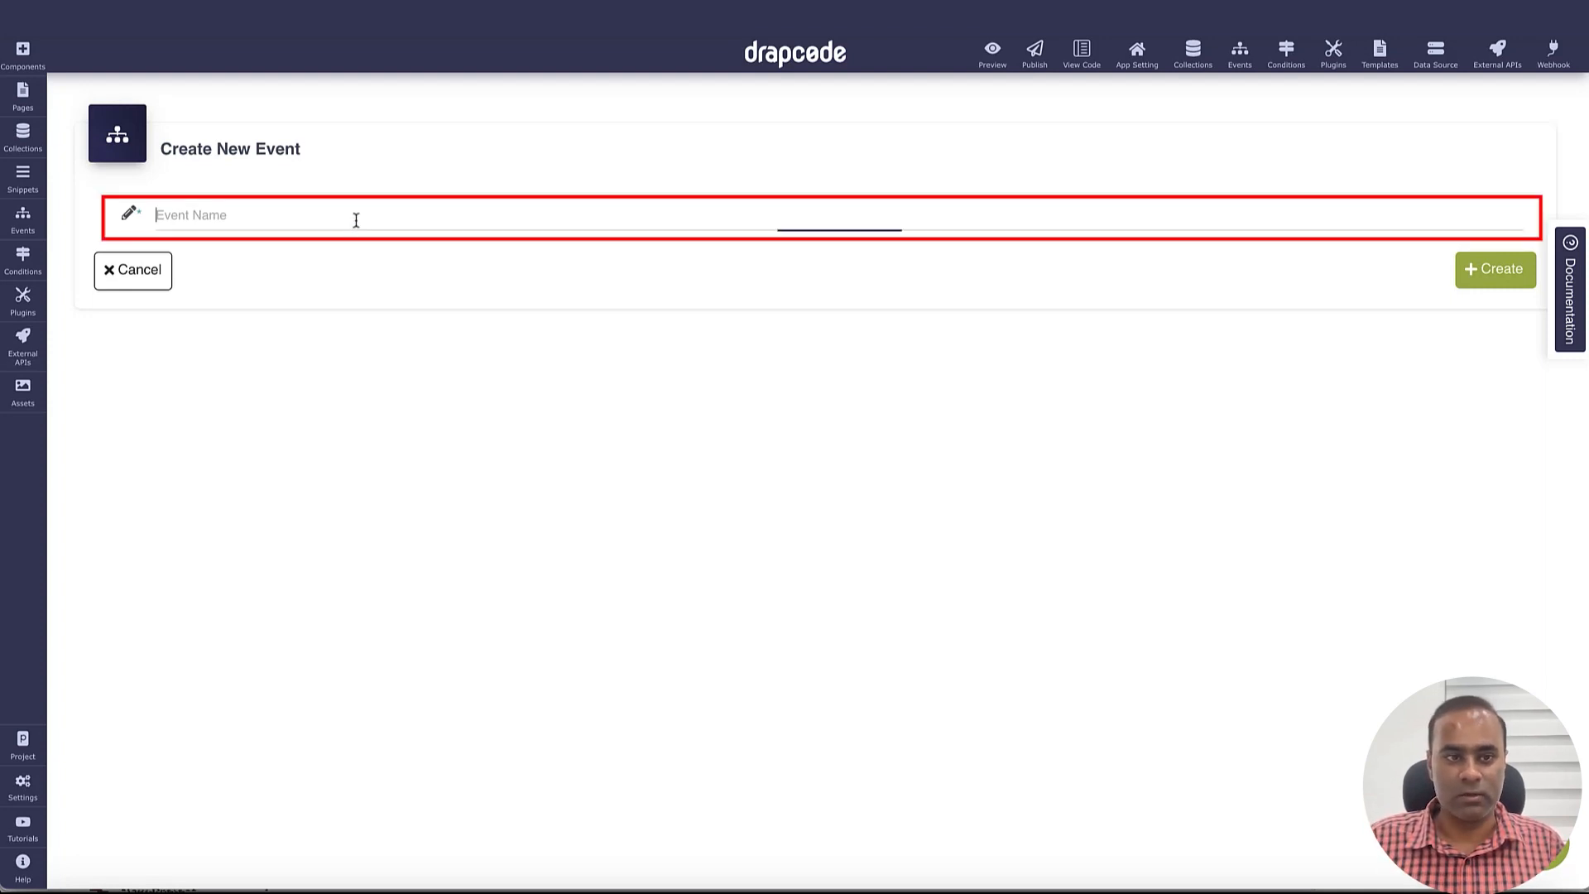
pyautogui.write('Show Create Subpage Form')
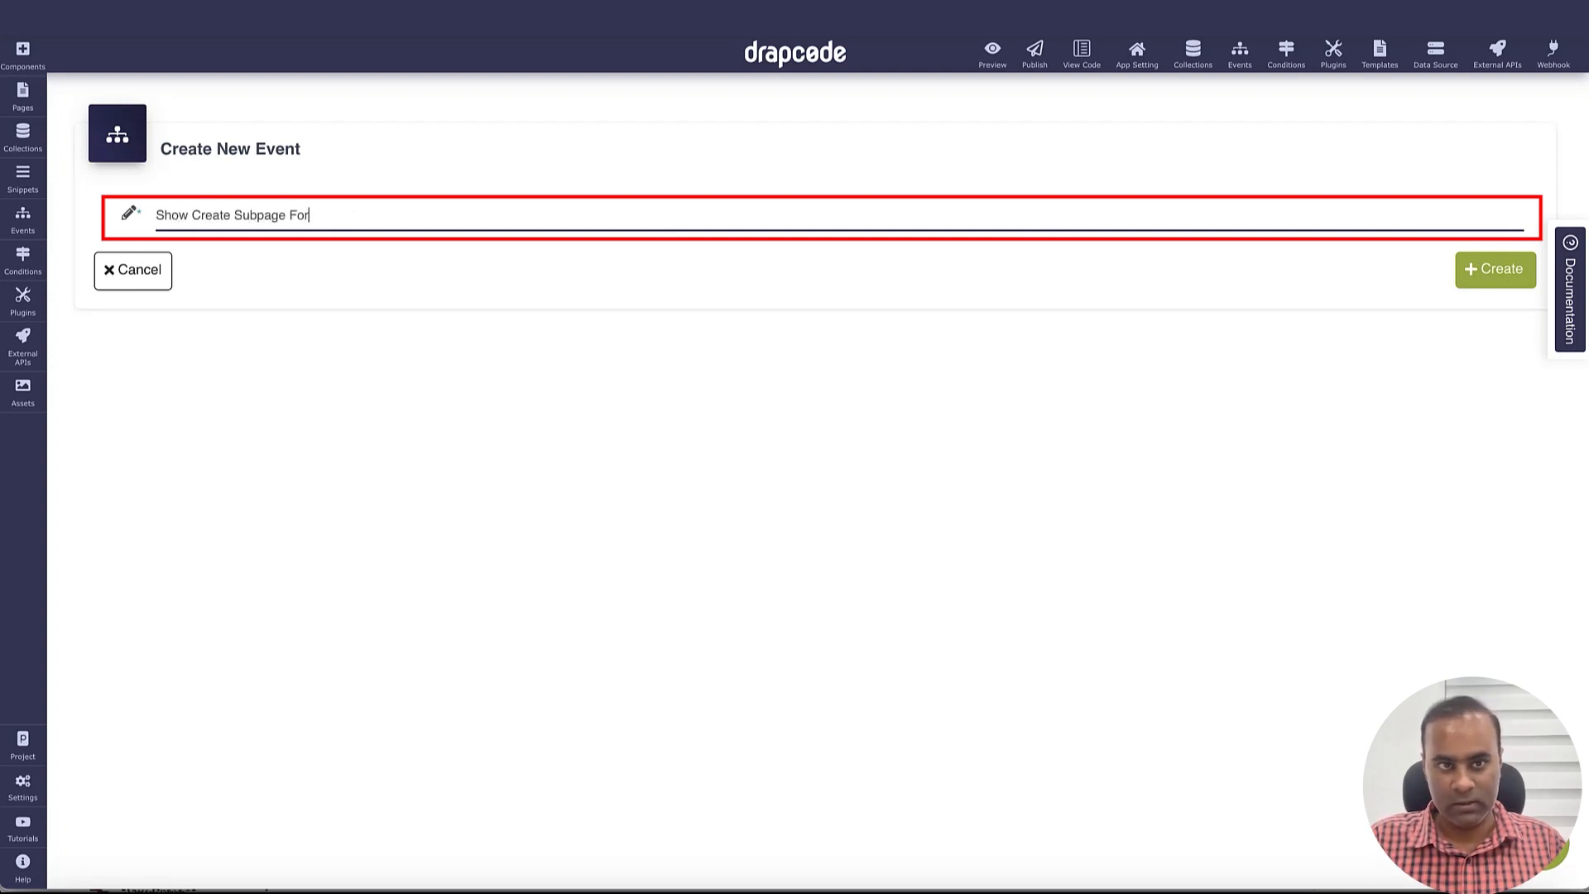
pyautogui.click(1500, 272)
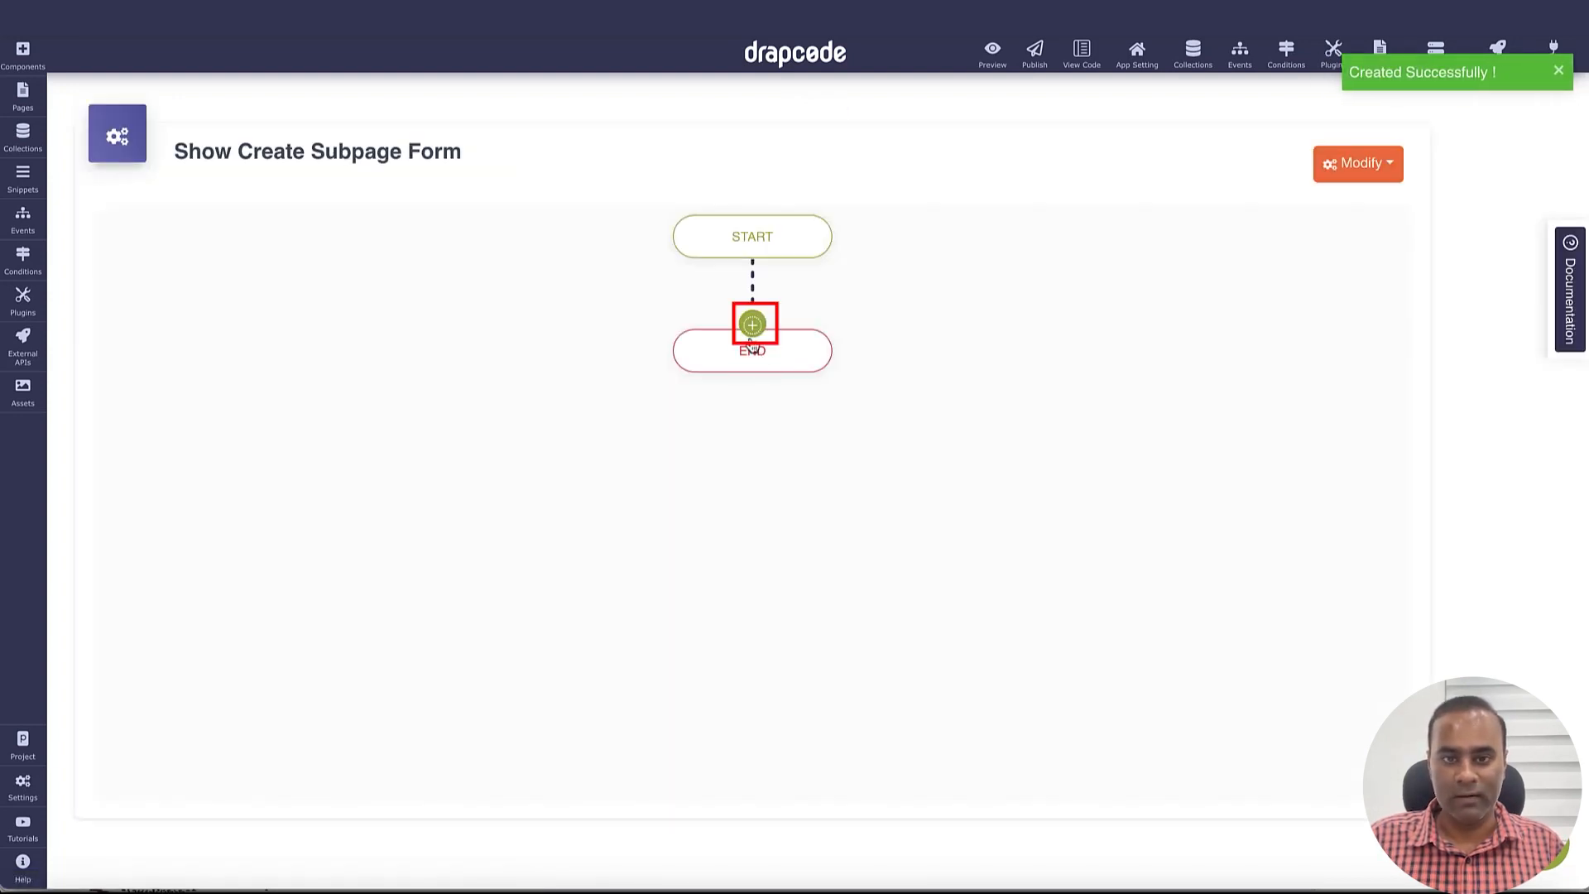
# Step: Add a Show Sub Page action to the event with page Product List, component Sub Page (ID: c3767) and sub page Create Product Subpage
pyautogui.click(752, 326)
pyautogui.moveTo(775, 389)
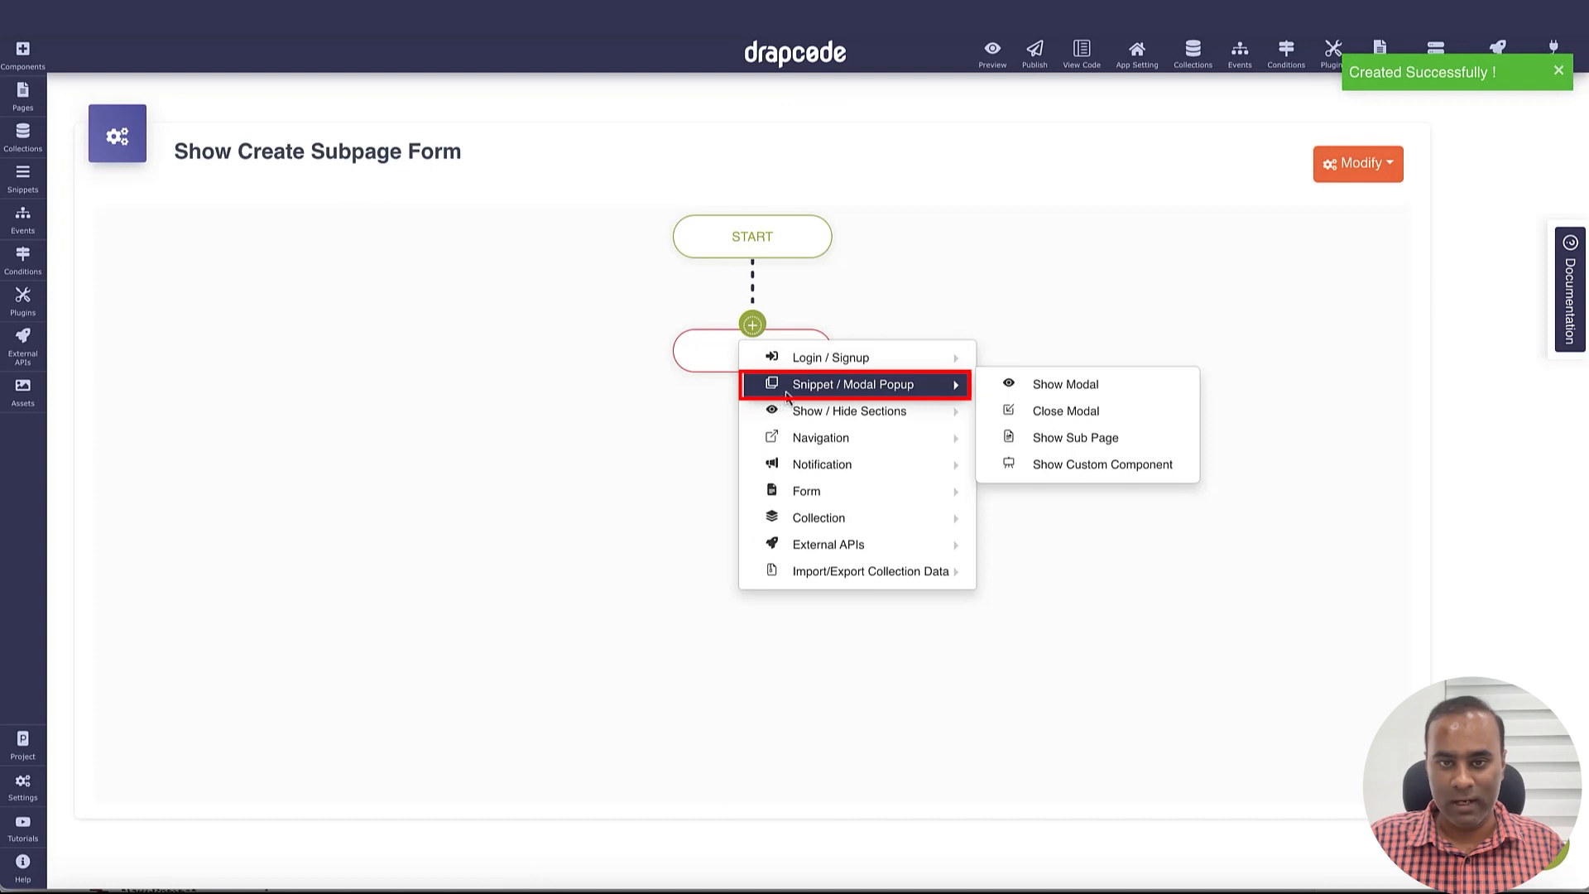
pyautogui.click(1061, 437)
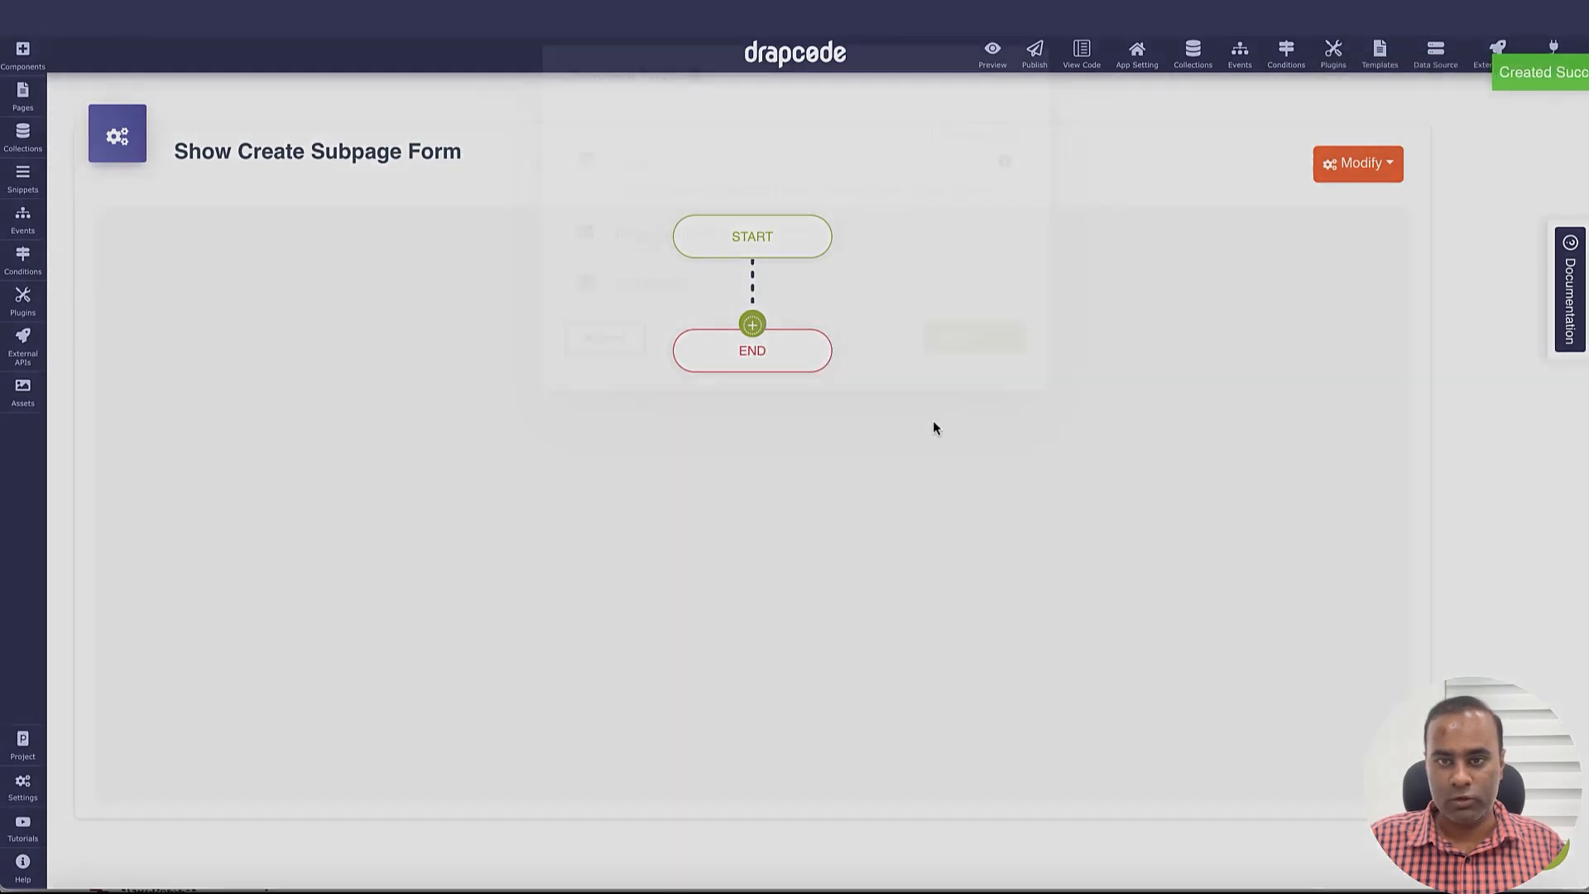
pyautogui.click(747, 253)
pyautogui.scroll(-3, 745, 366)
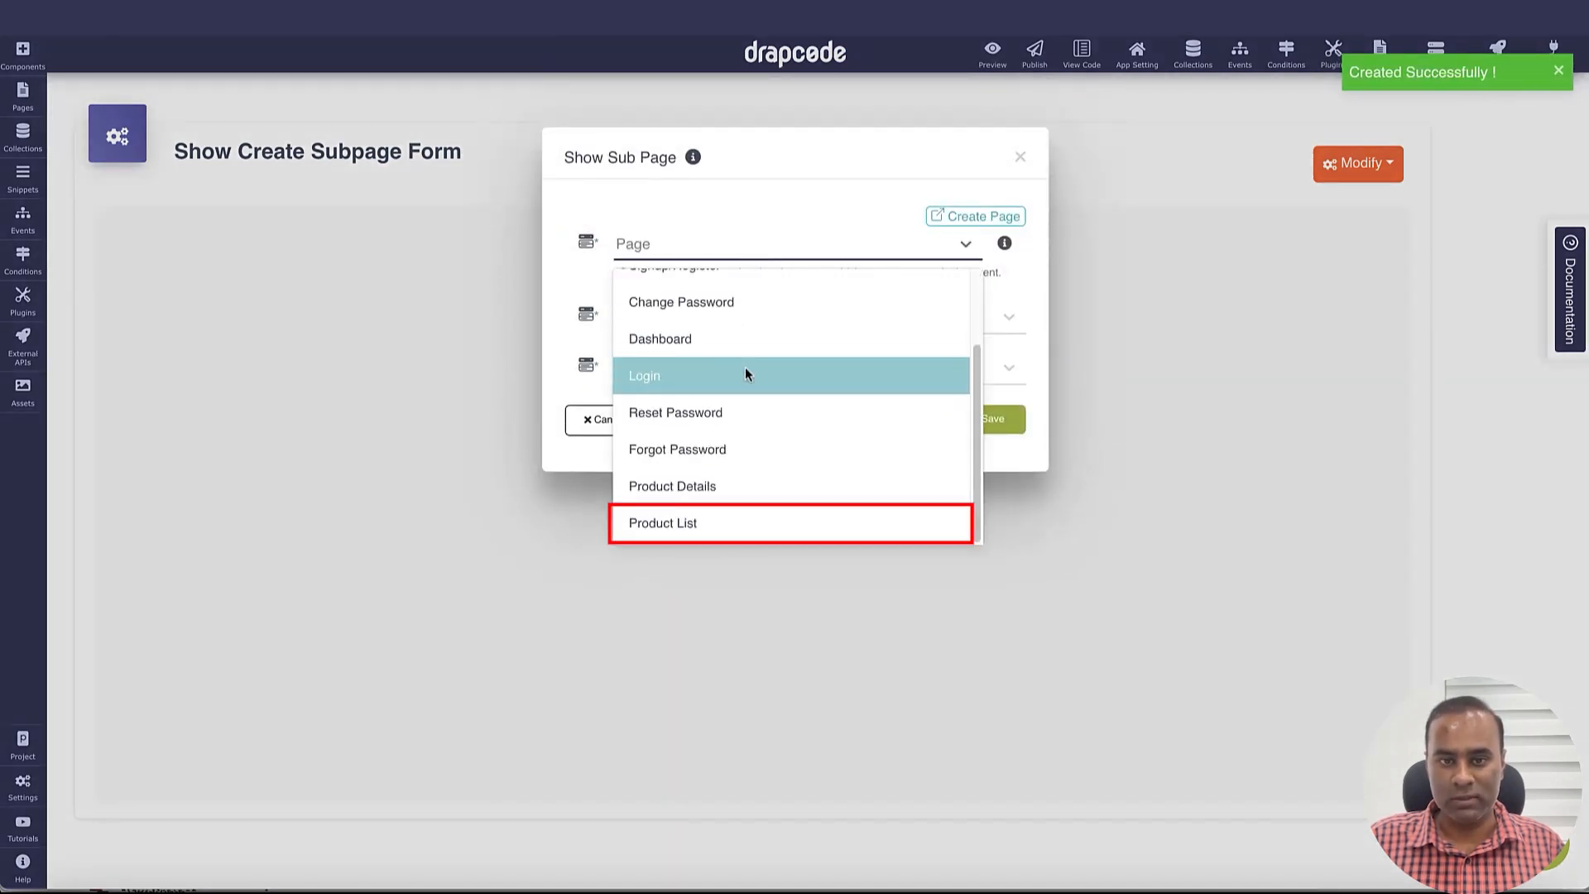
pyautogui.click(730, 520)
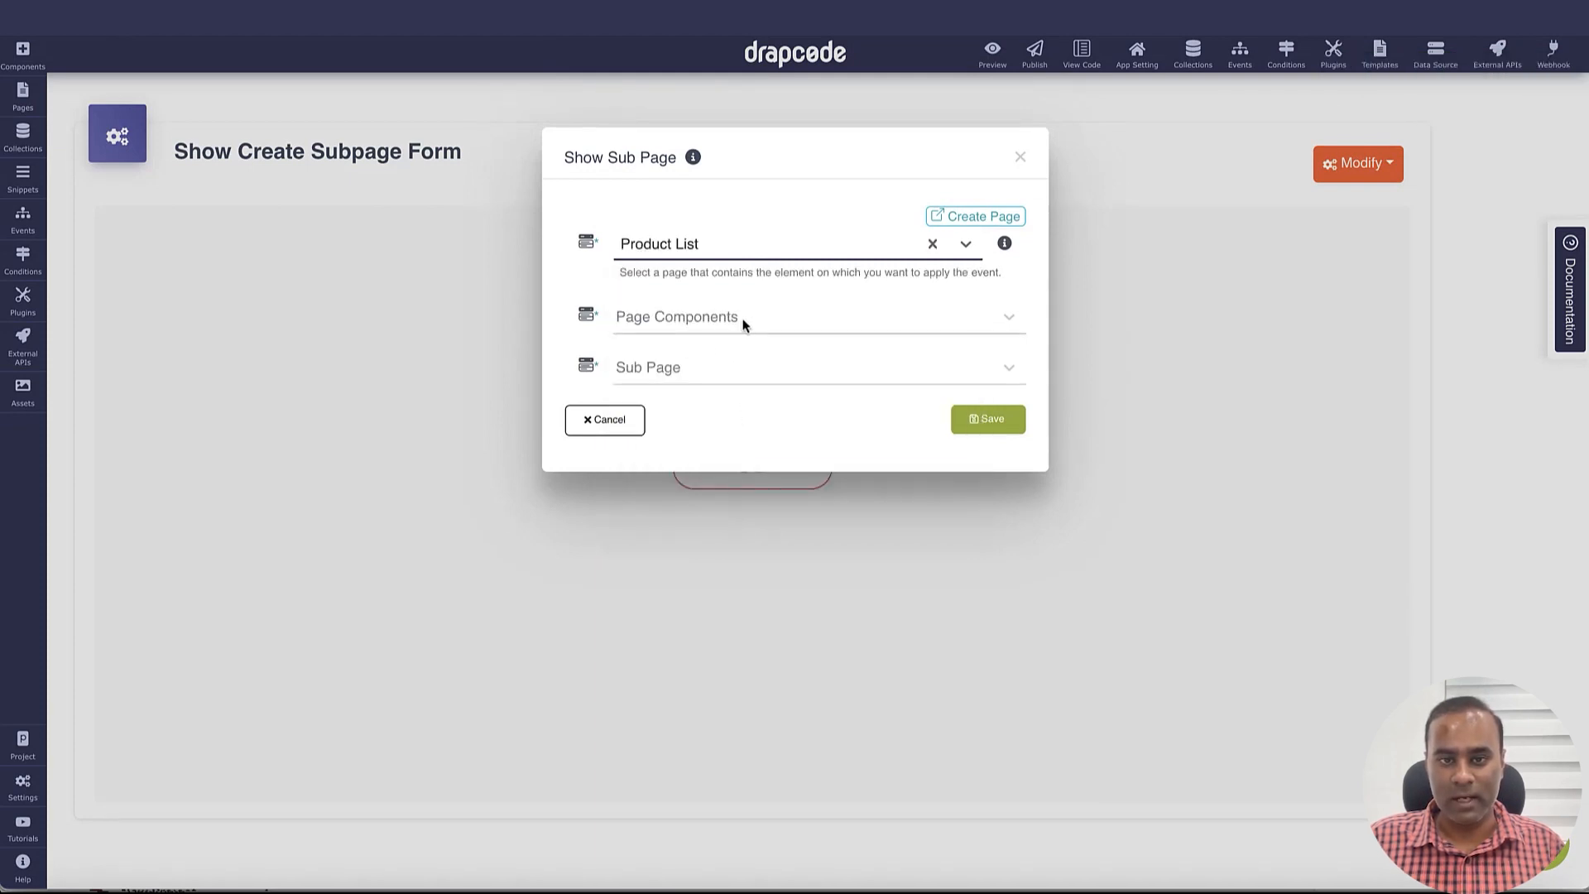
pyautogui.click(744, 323)
pyautogui.click(698, 369)
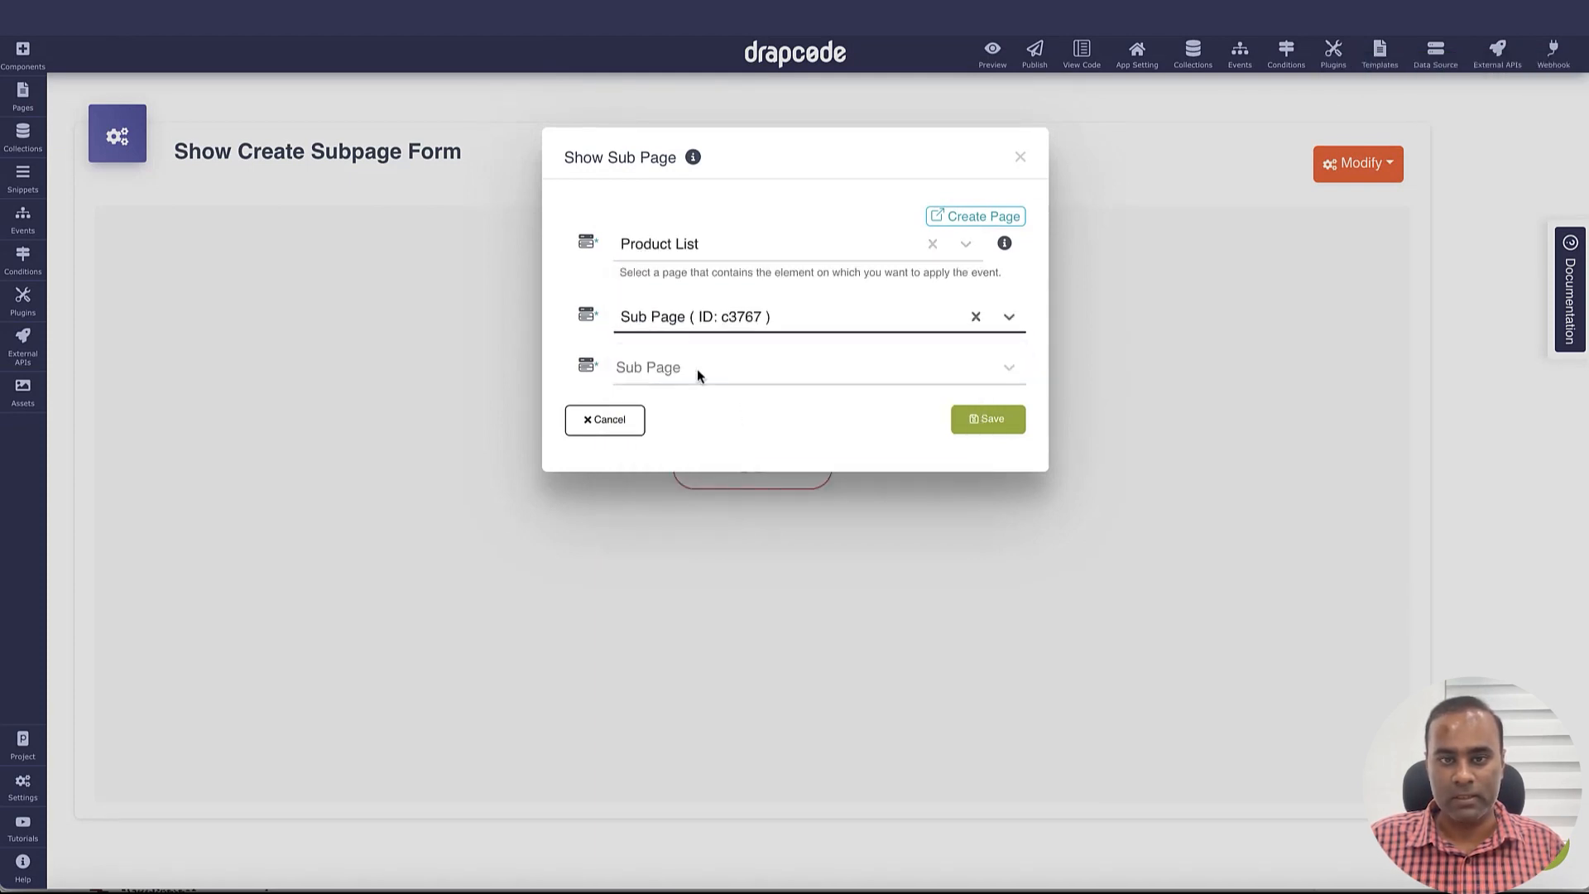
pyautogui.click(698, 365)
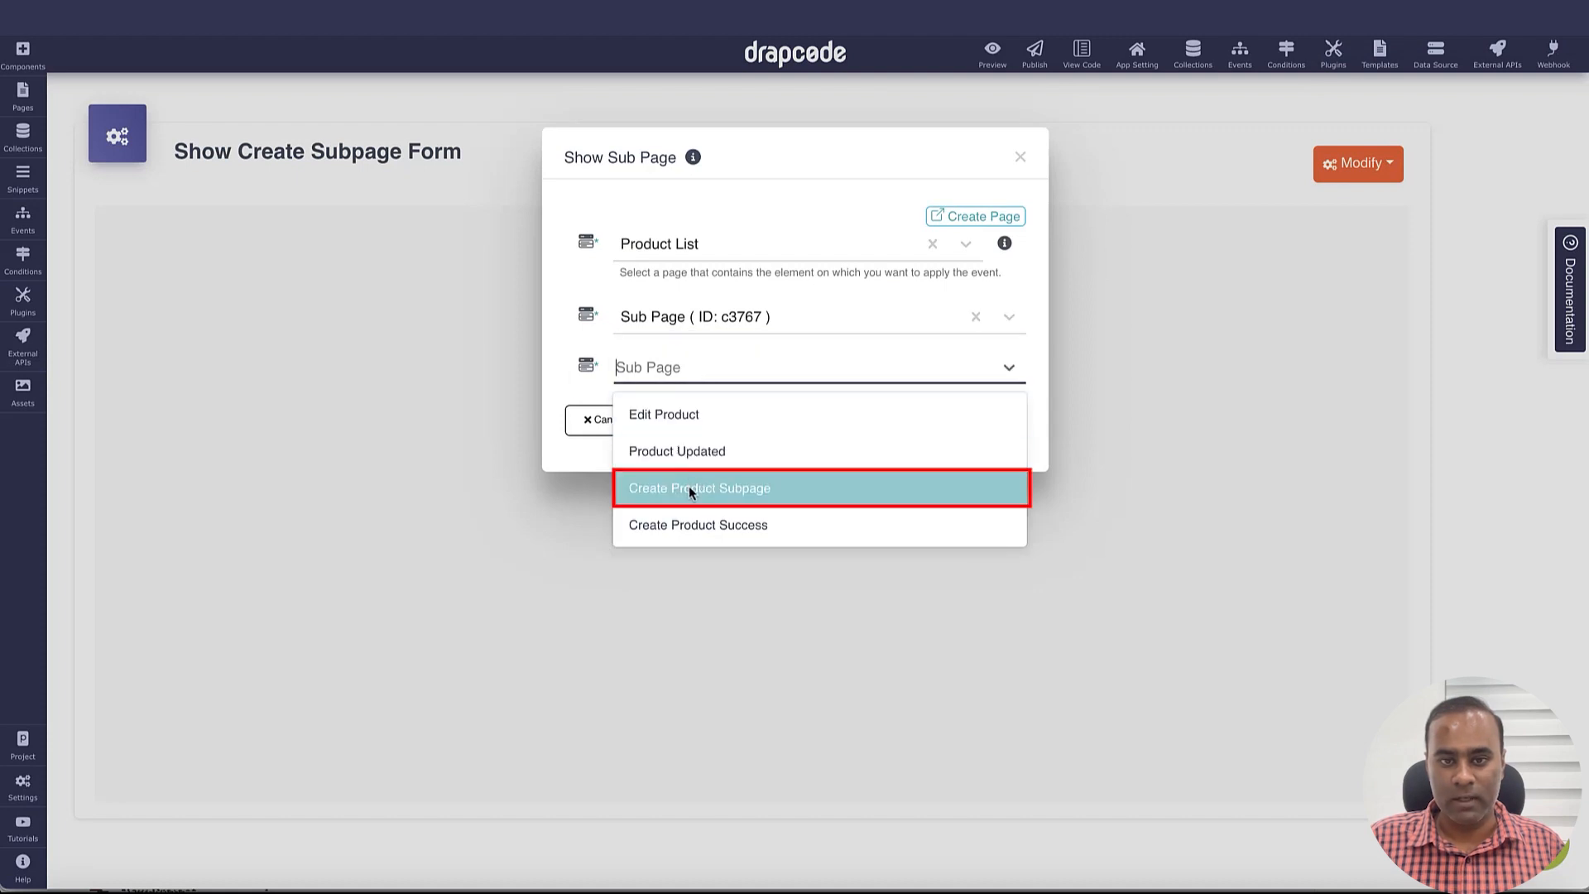
pyautogui.click(718, 488)
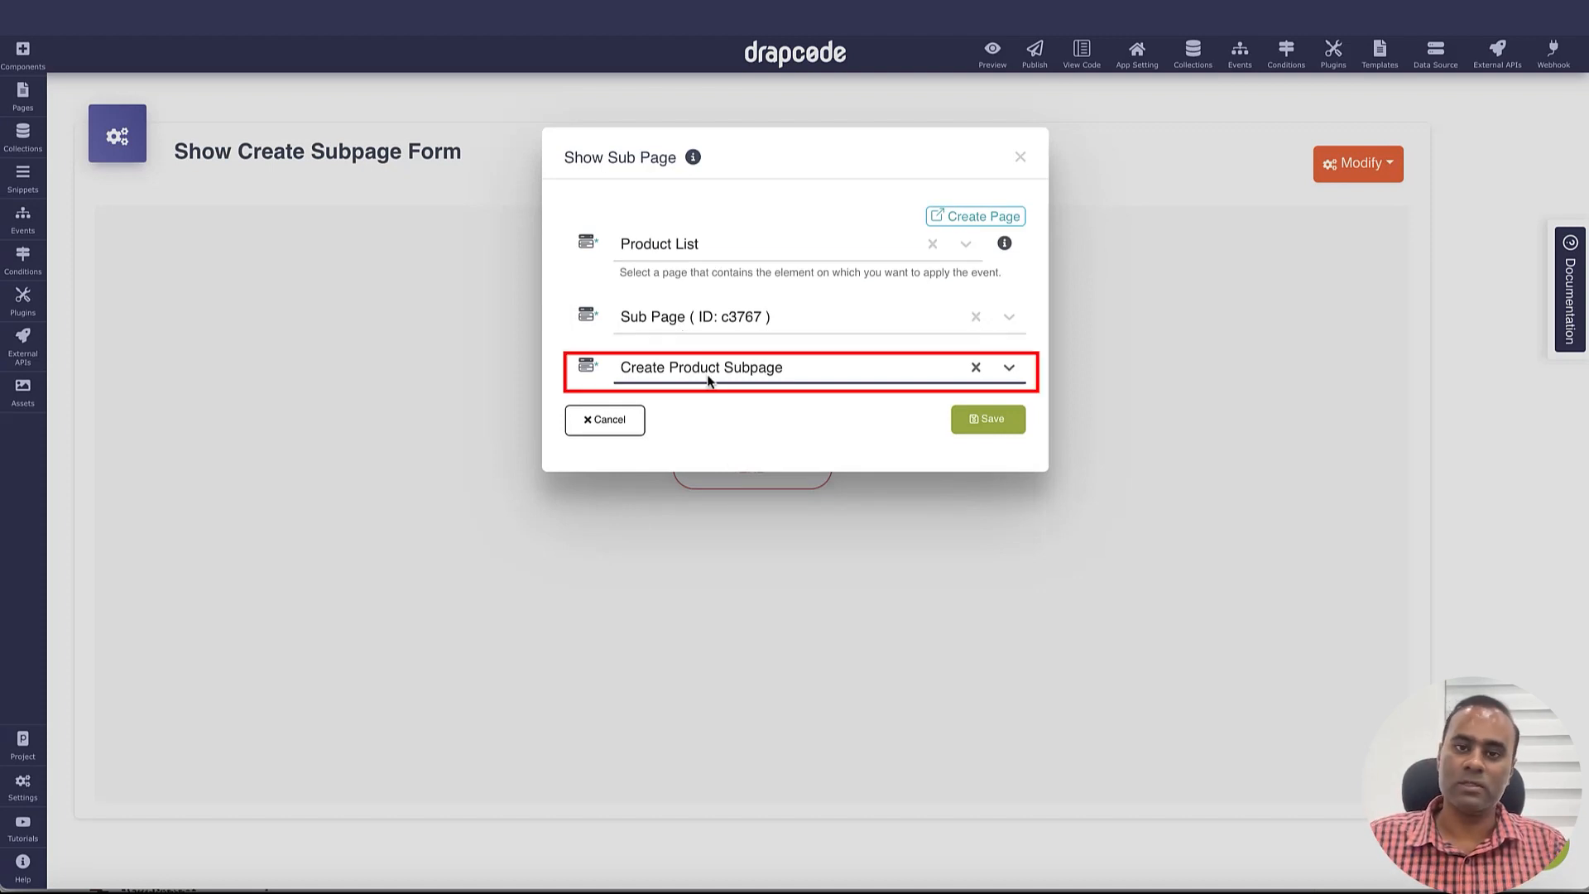
pyautogui.click(981, 423)
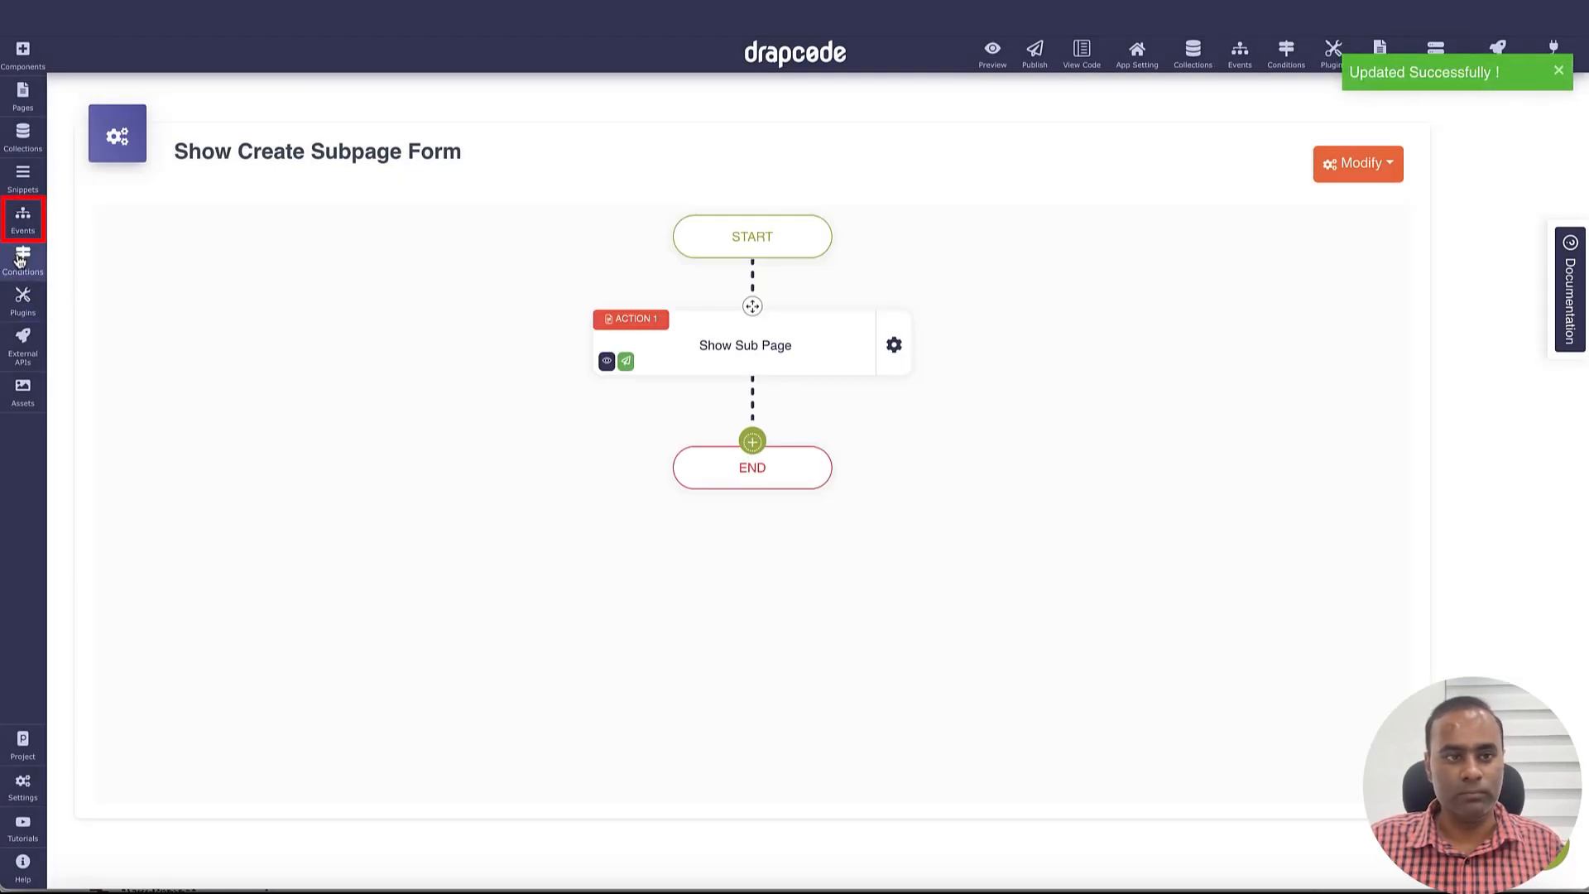
# Step: Open the "Create product from Subpage" event in the event editor
pyautogui.click(22, 217)
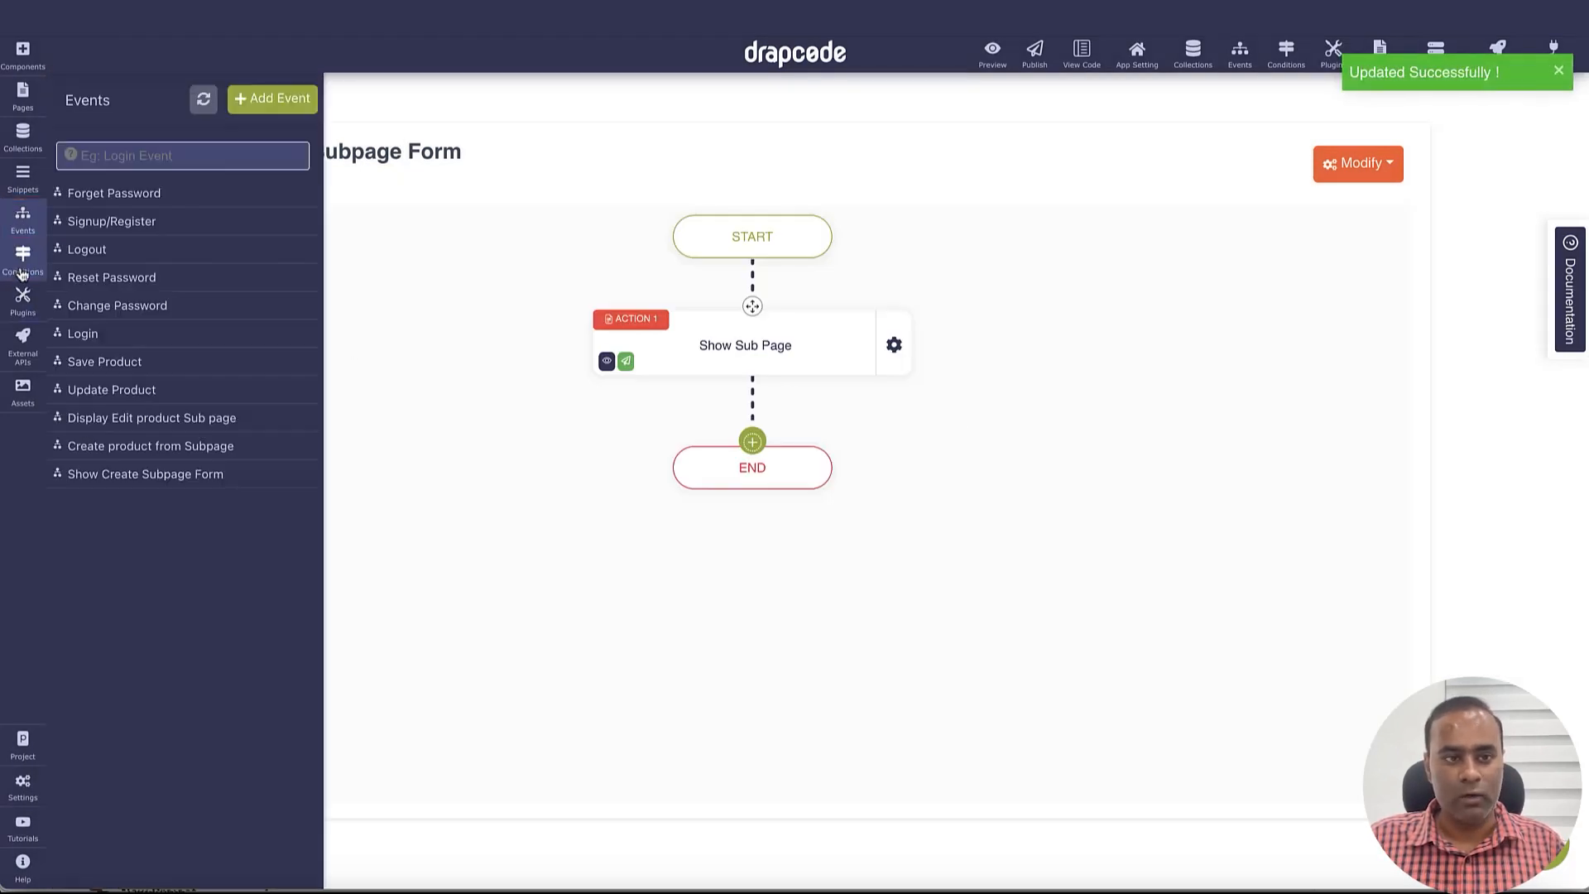
pyautogui.click(114, 454)
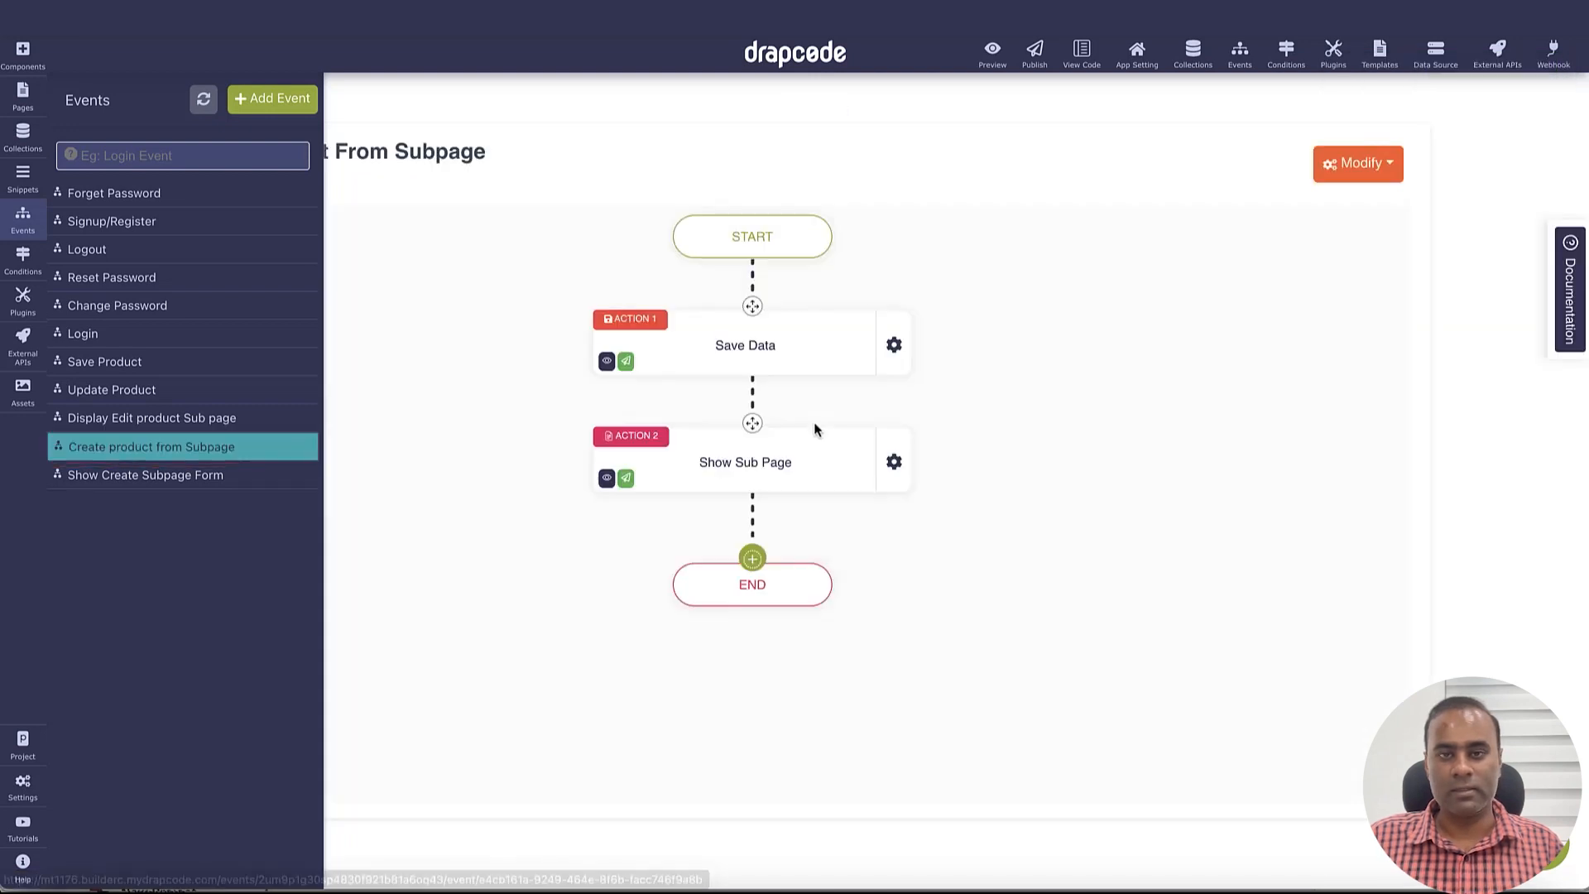
pyautogui.click(804, 431)
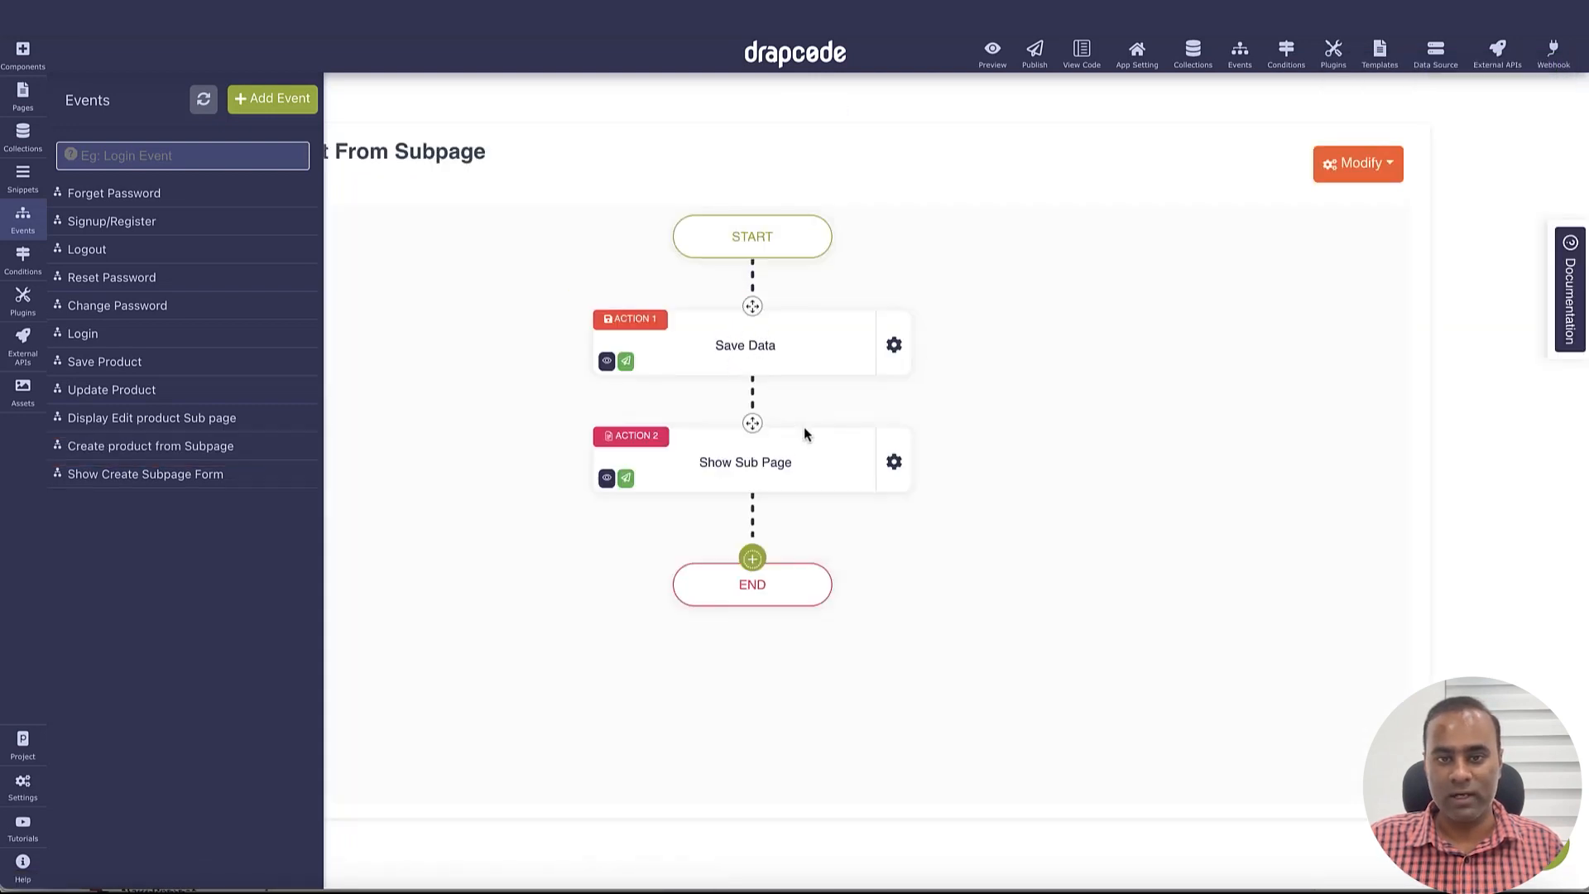
# Step: Configure the Show Sub Page action with page Product List, component Sub Page (ID: c3767) and sub page Create Product Success, and save it
pyautogui.click(894, 467)
pyautogui.click(940, 485)
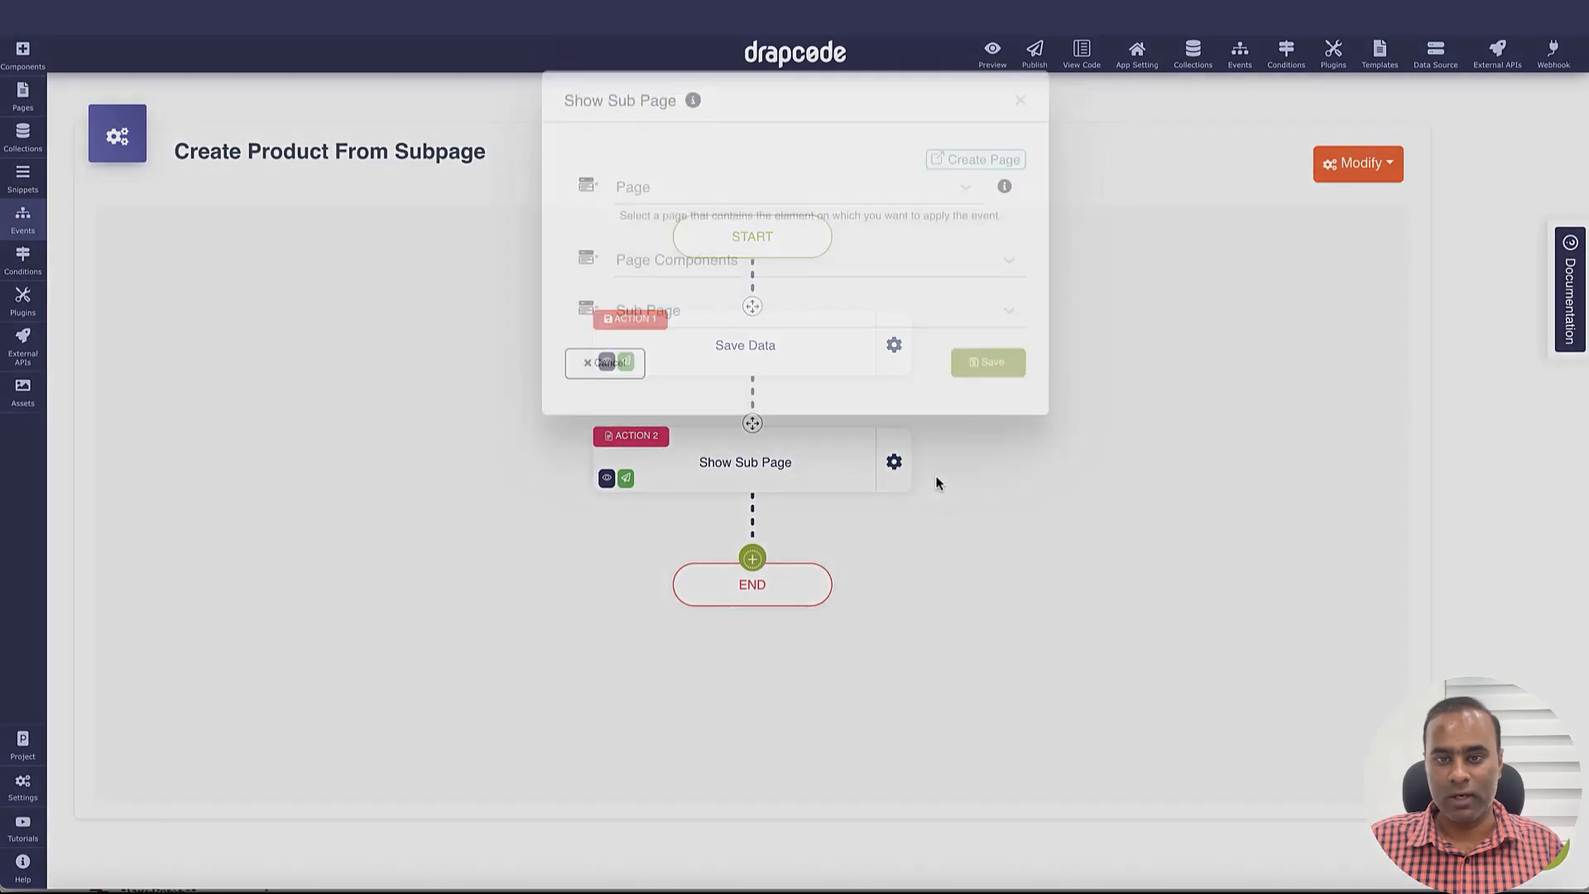
pyautogui.click(867, 244)
pyautogui.scroll(-3, 828, 418)
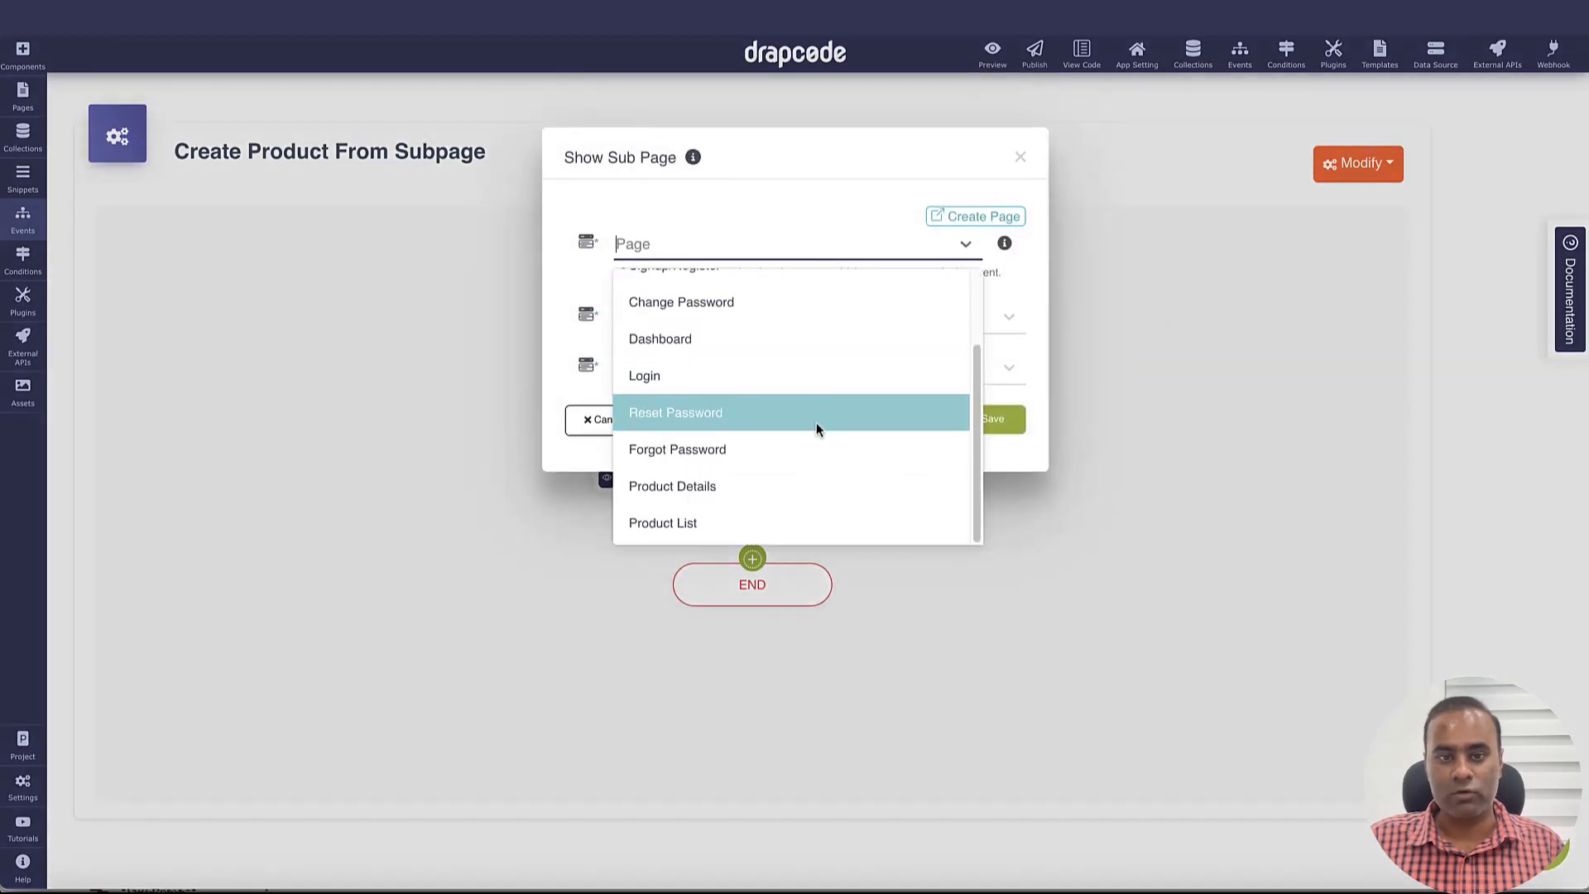
pyautogui.click(793, 520)
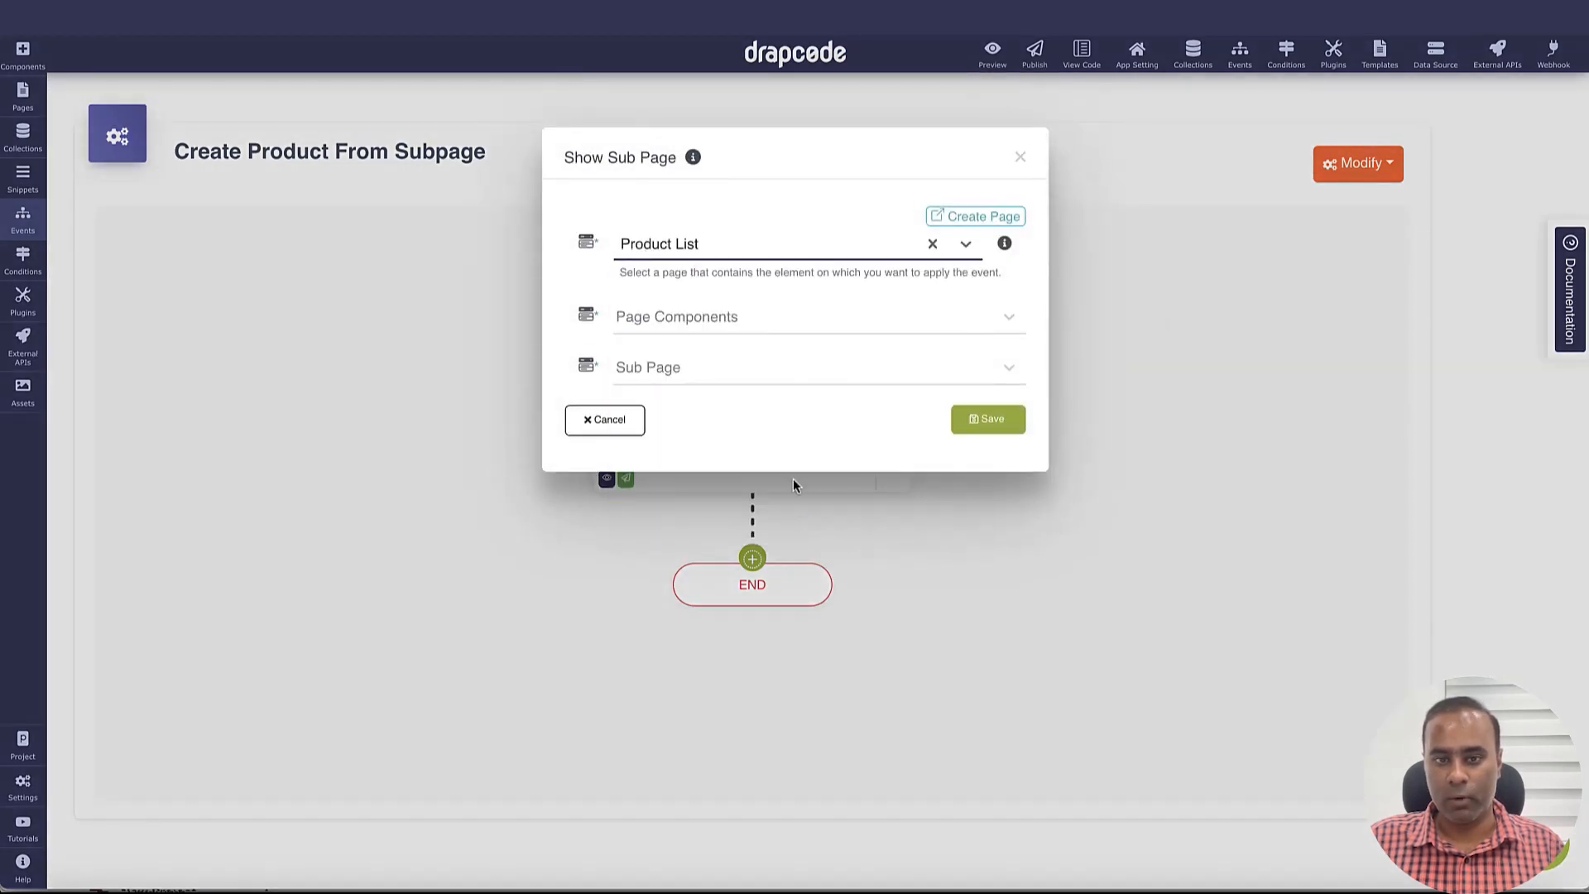
pyautogui.click(762, 308)
pyautogui.click(756, 366)
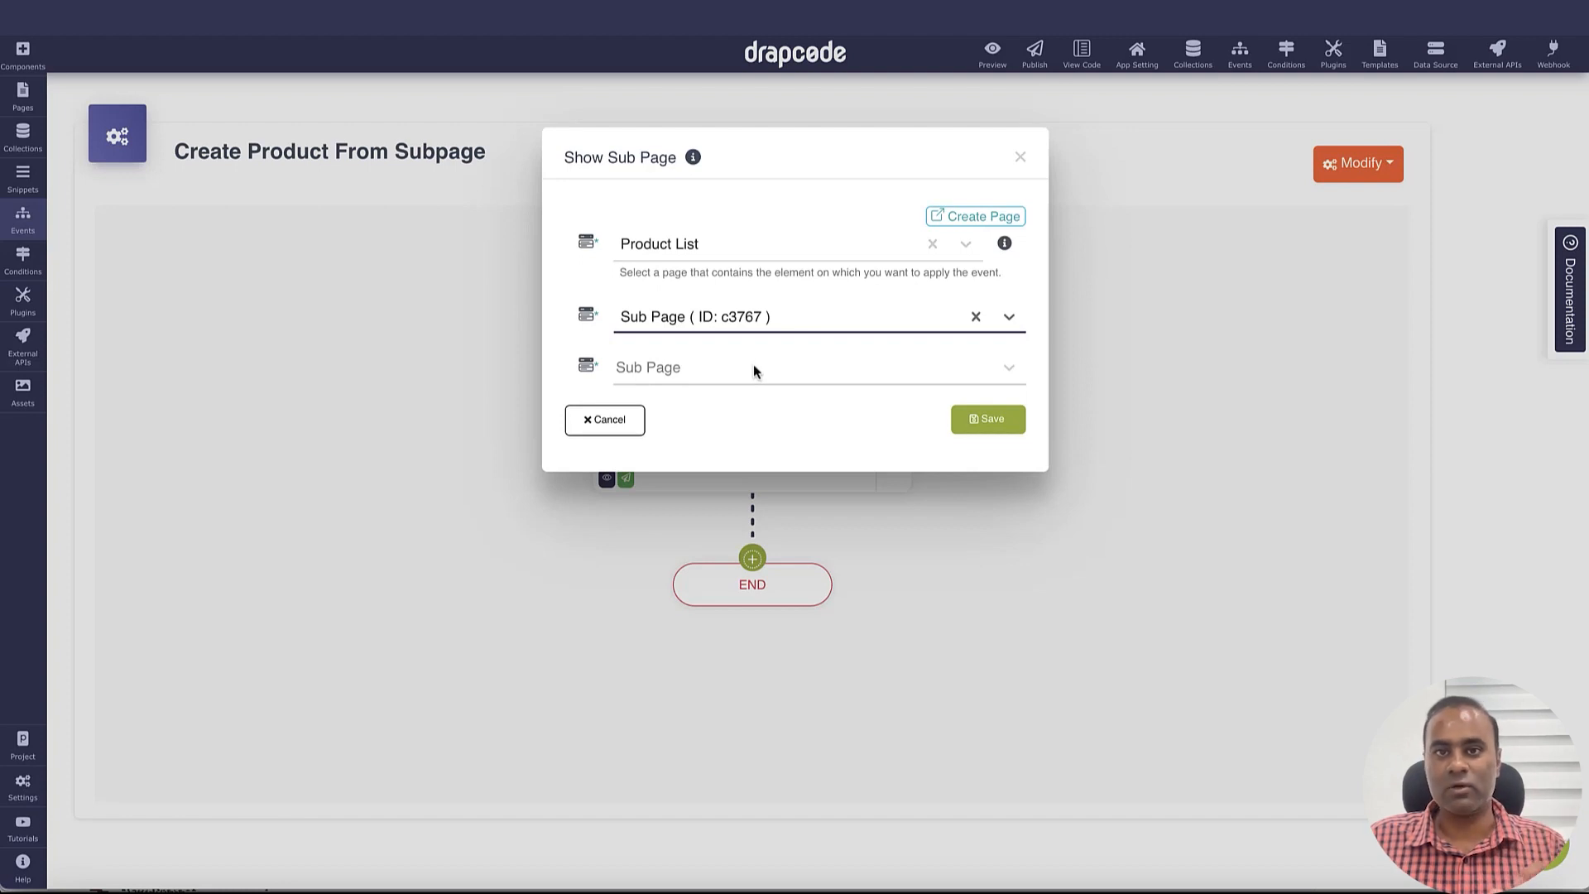
pyautogui.click(755, 369)
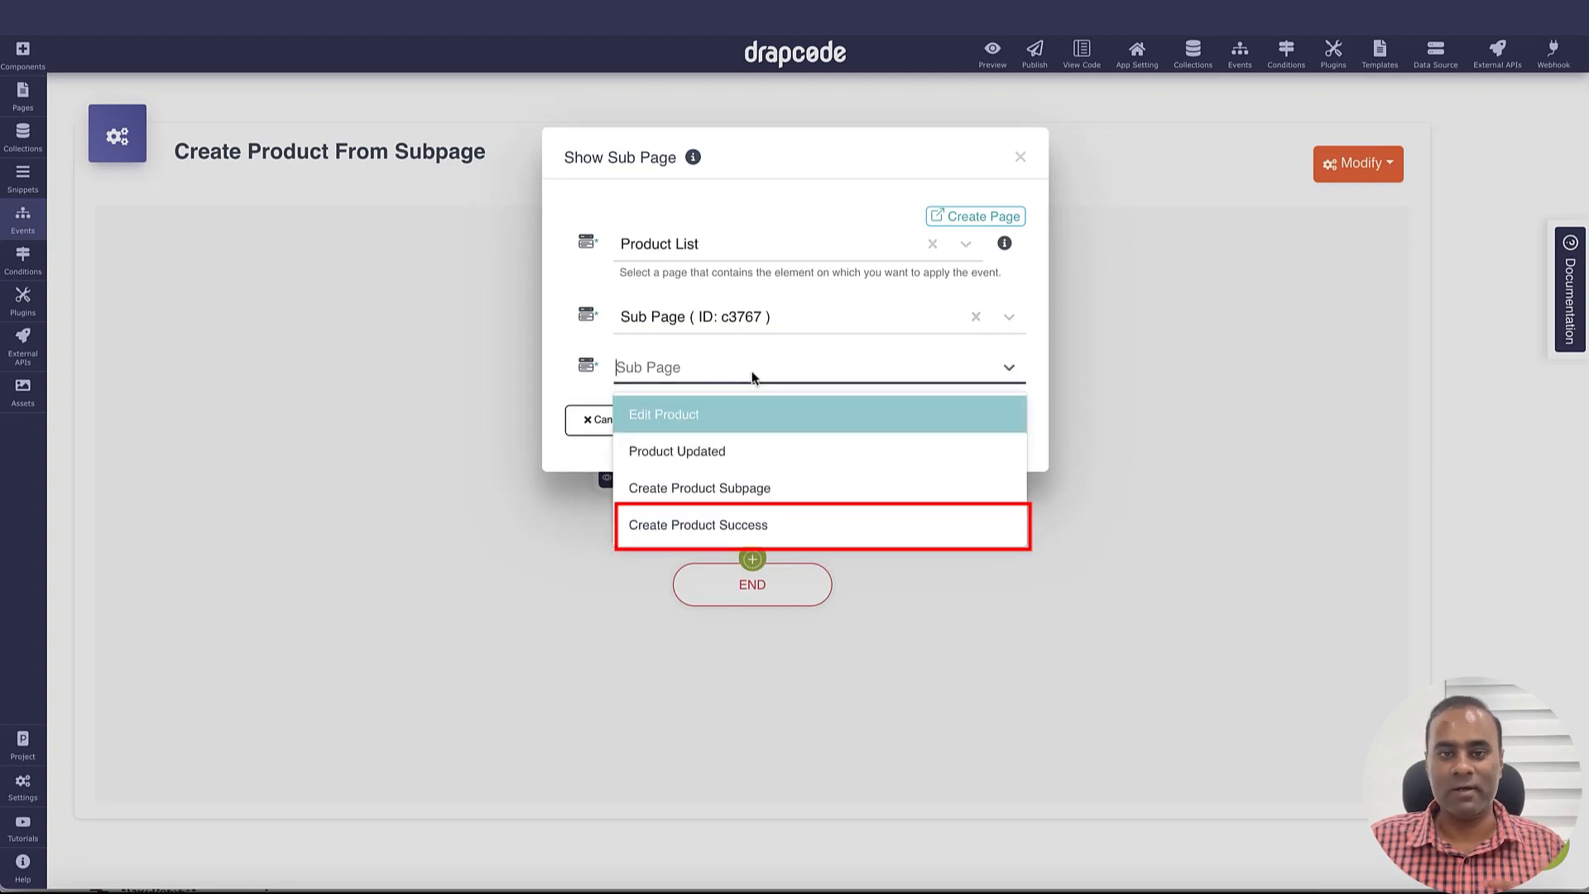
pyautogui.click(735, 527)
pyautogui.click(979, 418)
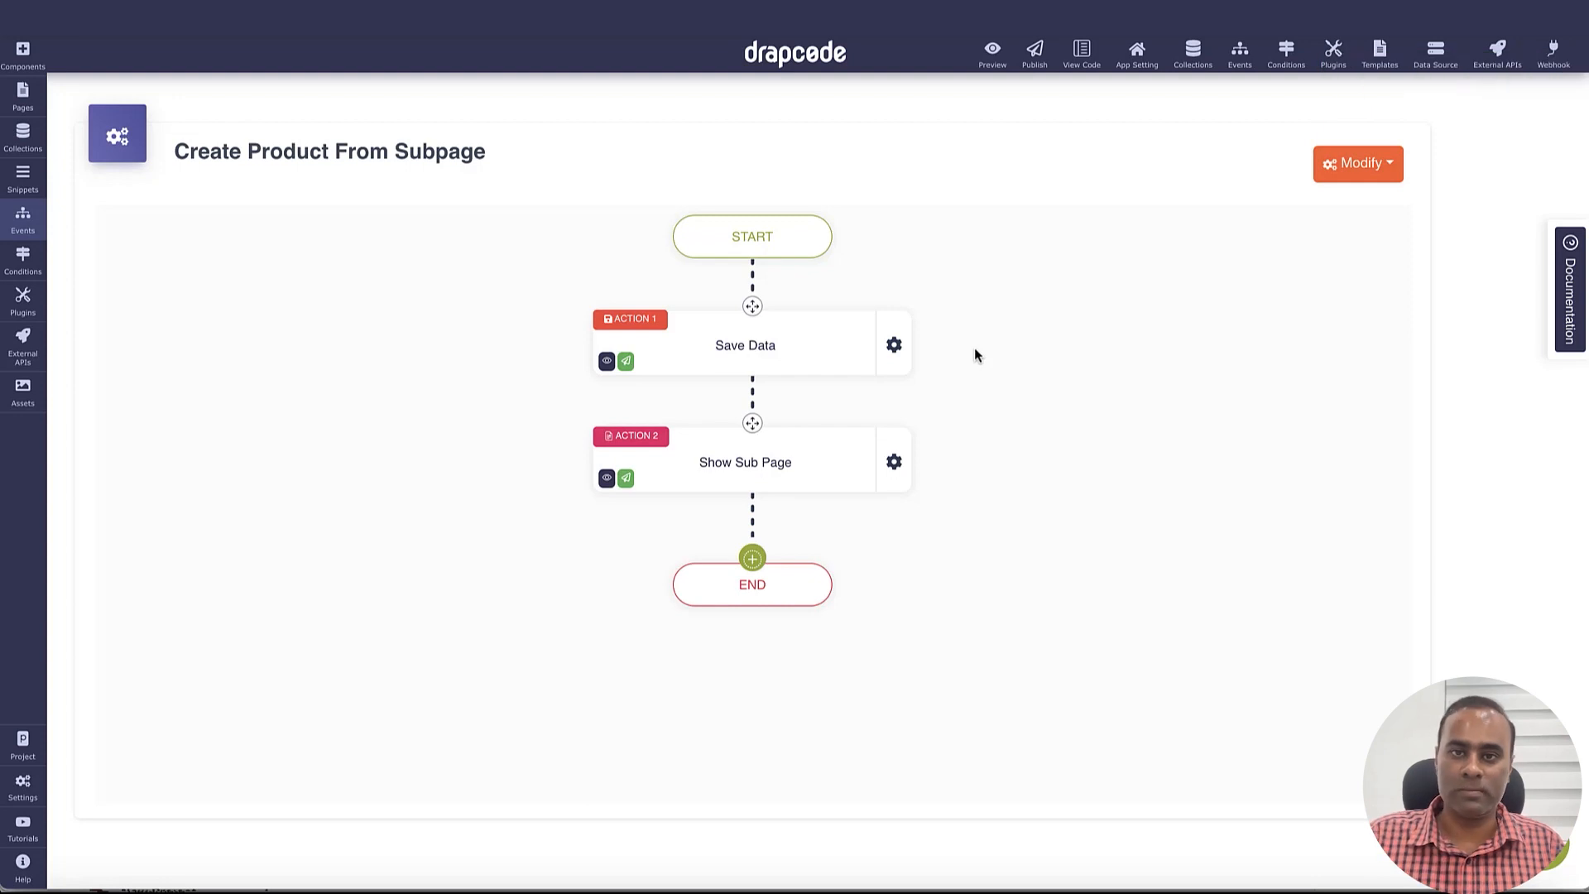
# Step: Open the Product List page and set the Create Product button's workflow event to Show Create Subpage Form
pyautogui.click(22, 95)
pyautogui.click(103, 448)
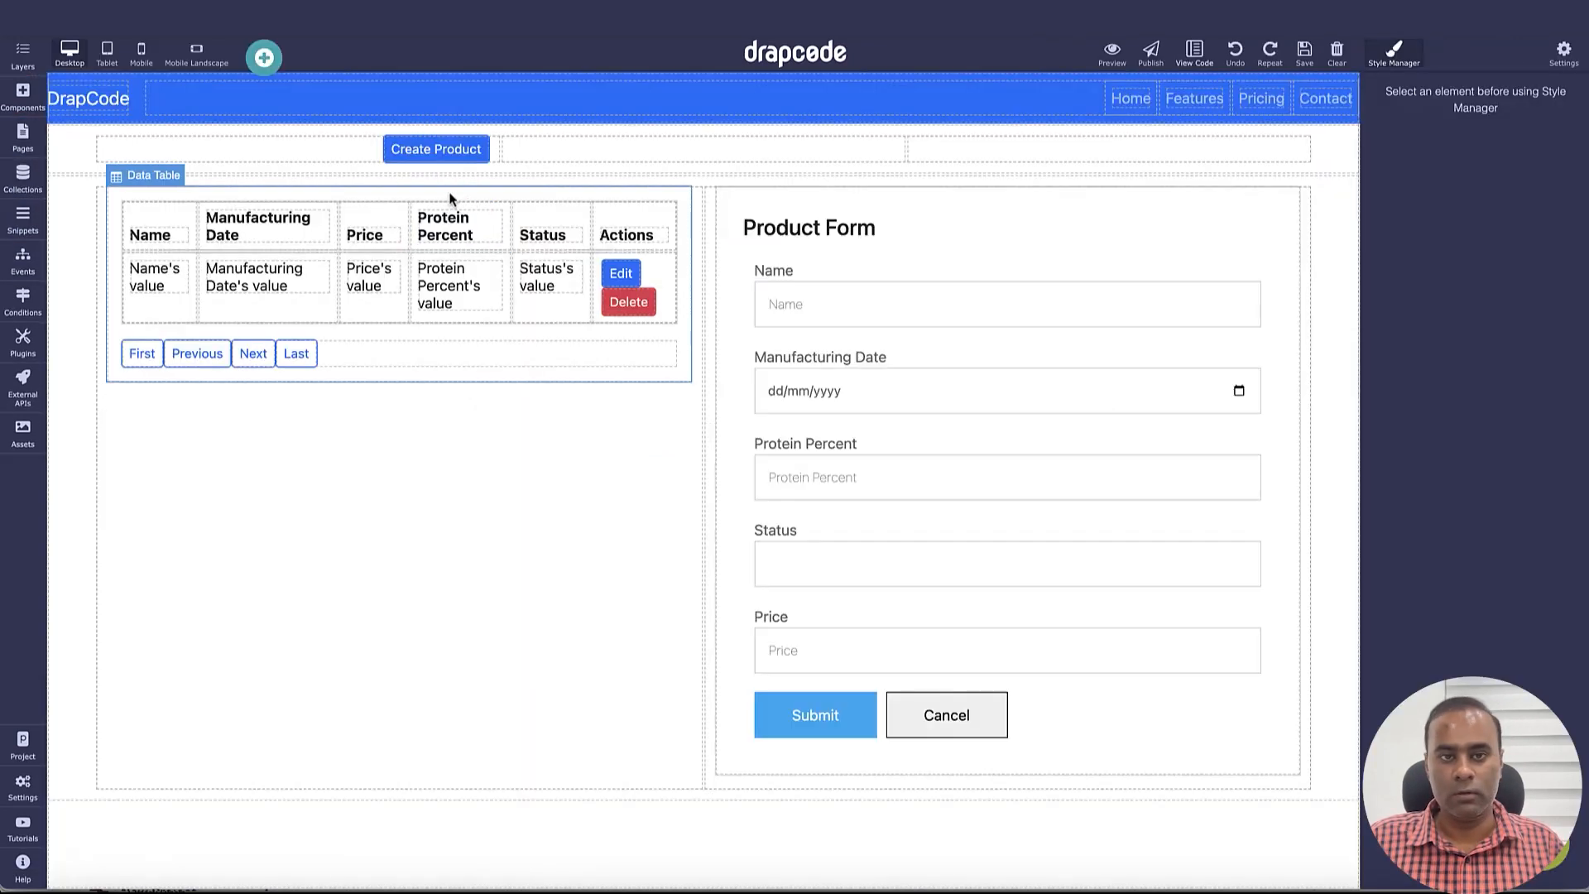
pyautogui.click(455, 157)
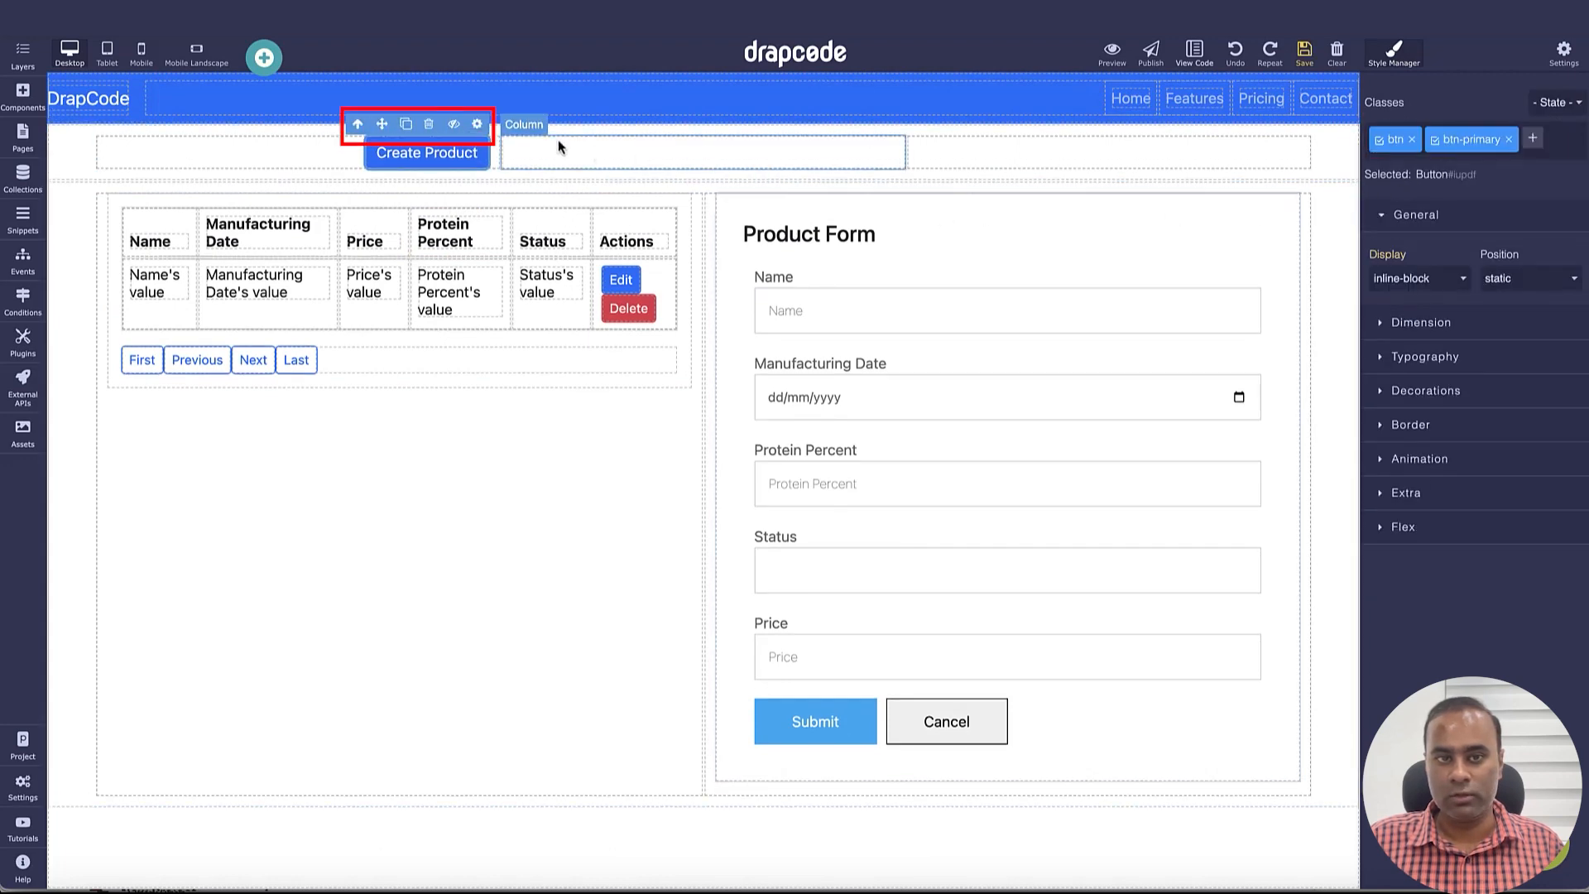
pyautogui.click(476, 124)
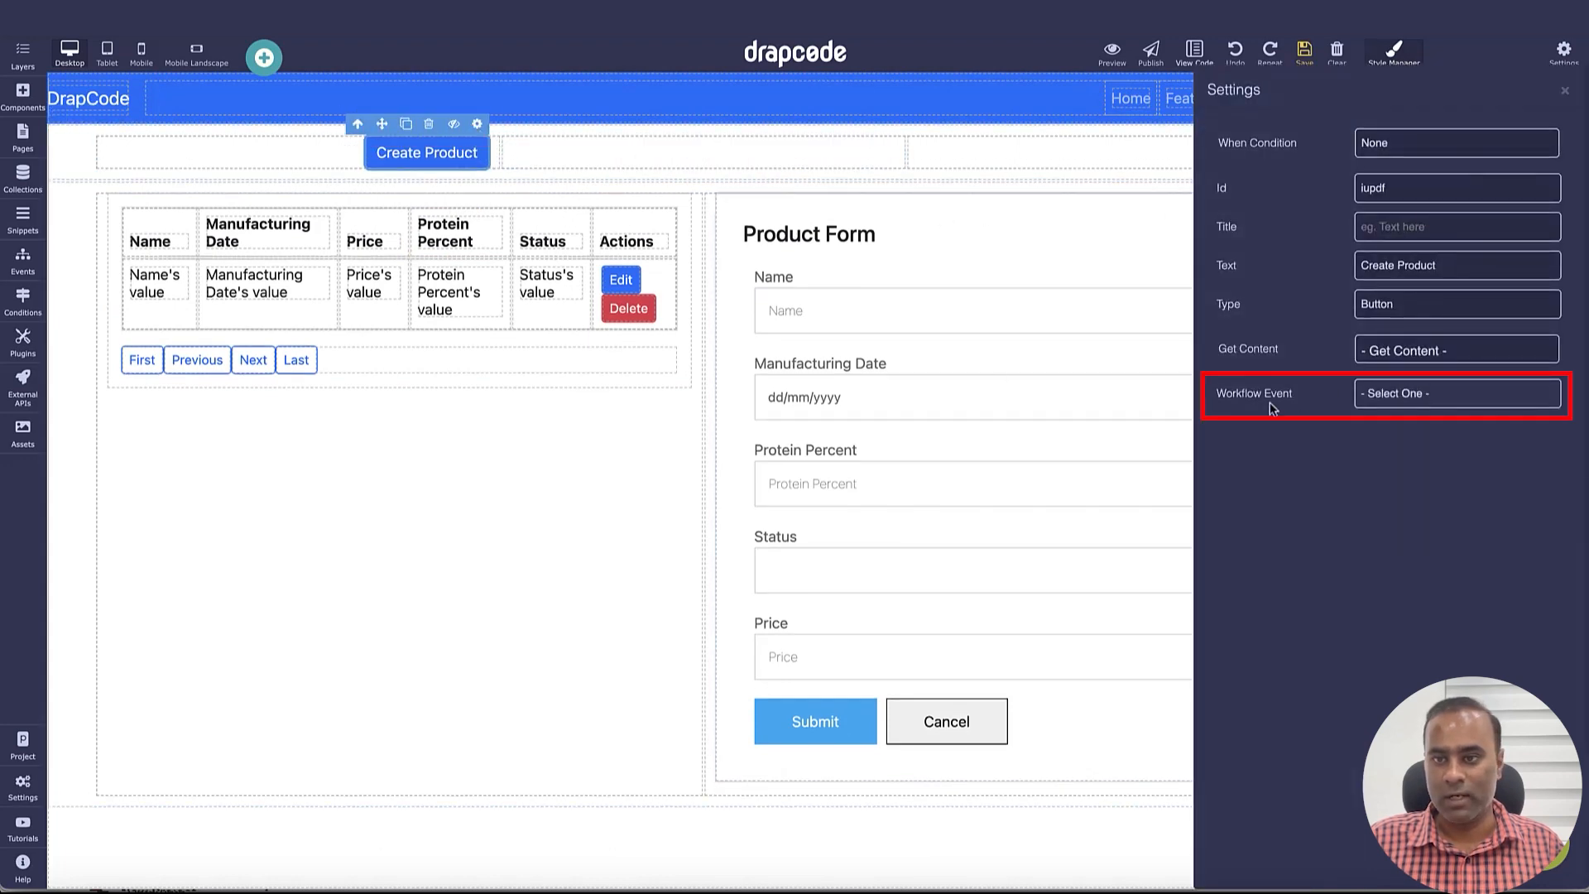
pyautogui.click(1419, 394)
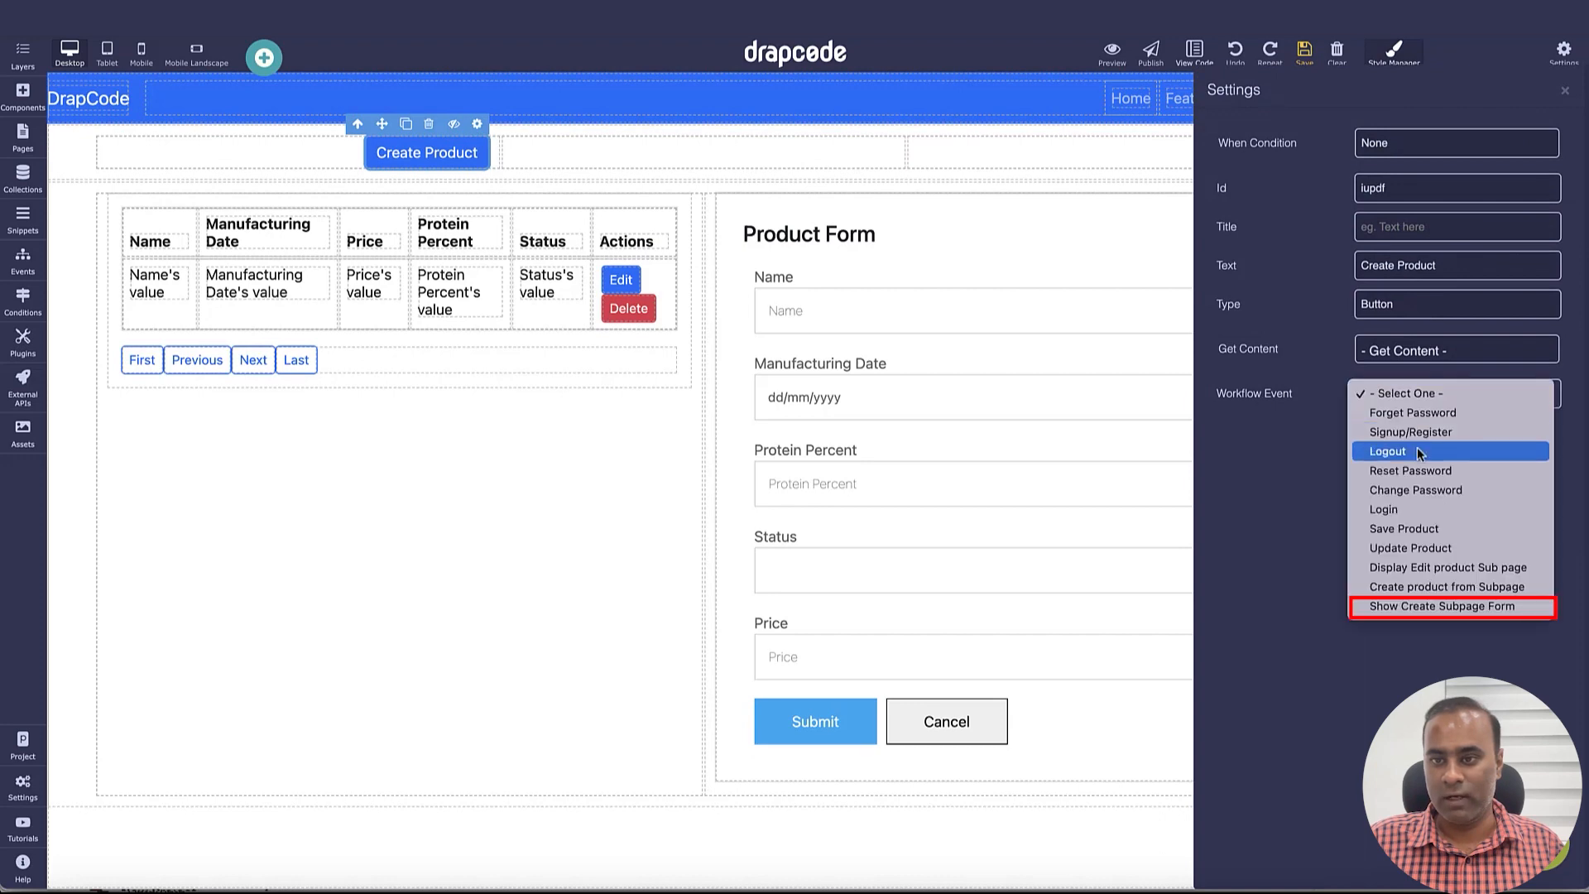
pyautogui.click(1469, 607)
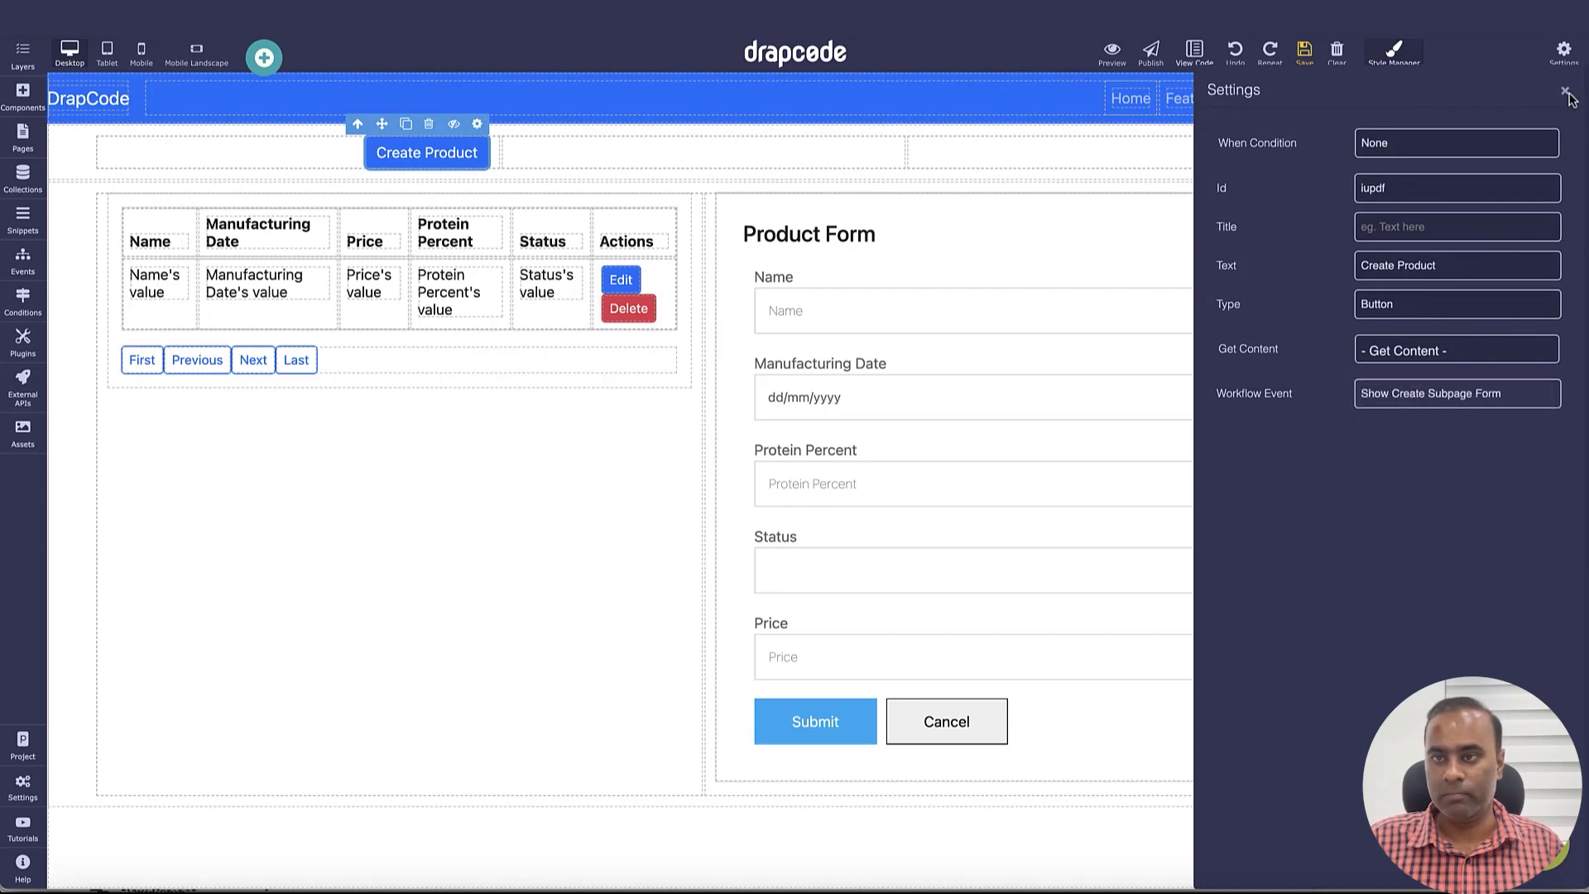
pyautogui.click(1565, 90)
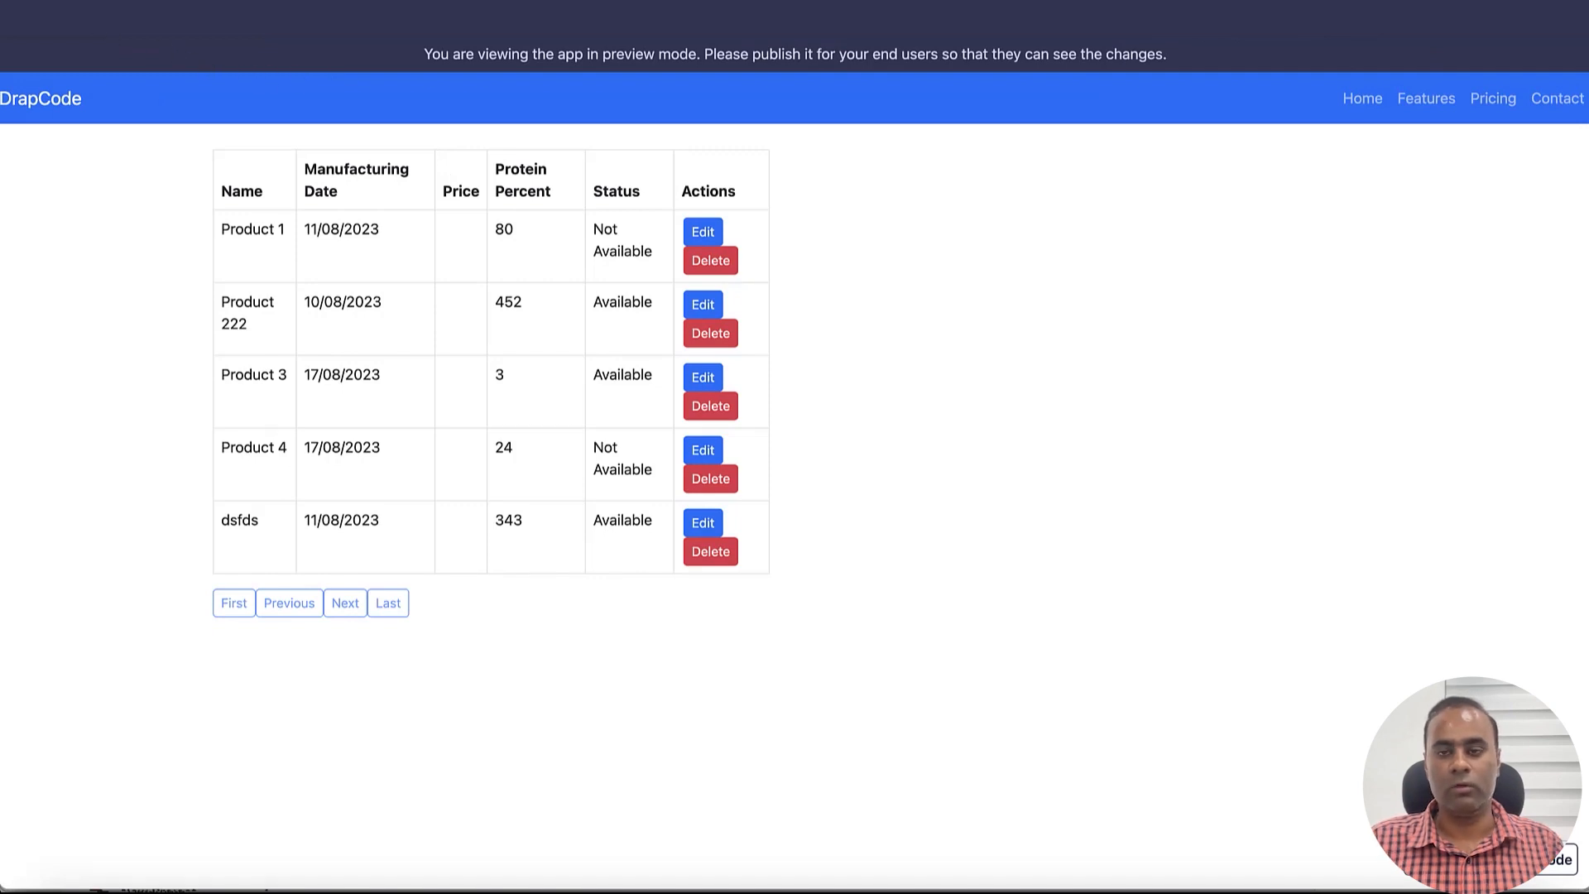
# Step: Reload the Product List preview and try to submit the product form with name Product 5, protein percent 2, status Available and price 12
pyautogui.click(81, 18)
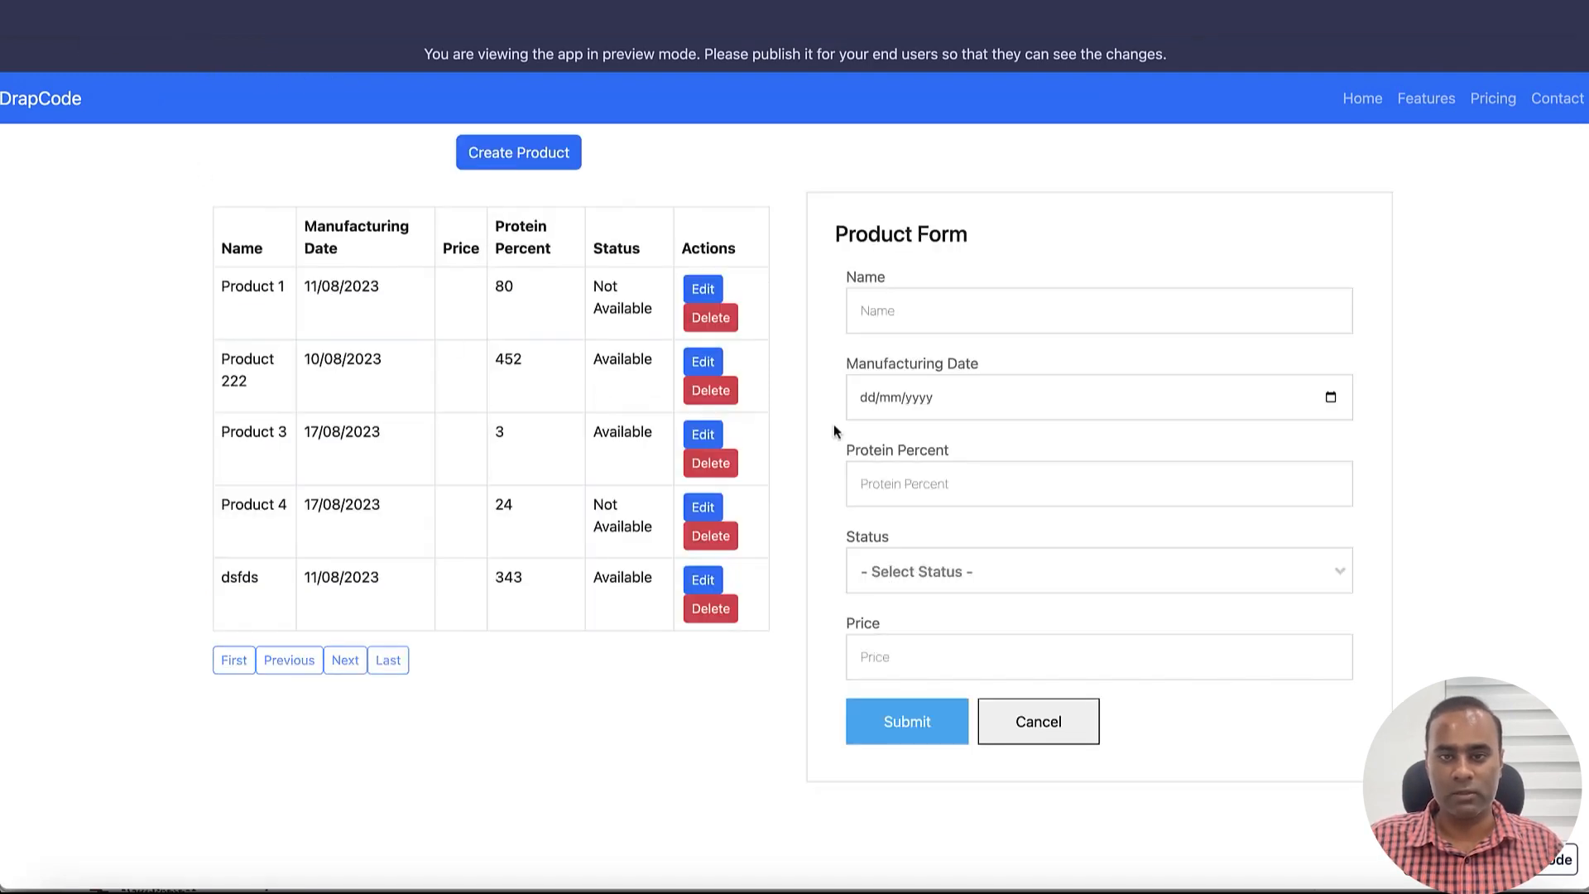
pyautogui.click(1076, 312)
pyautogui.write('Product 5')
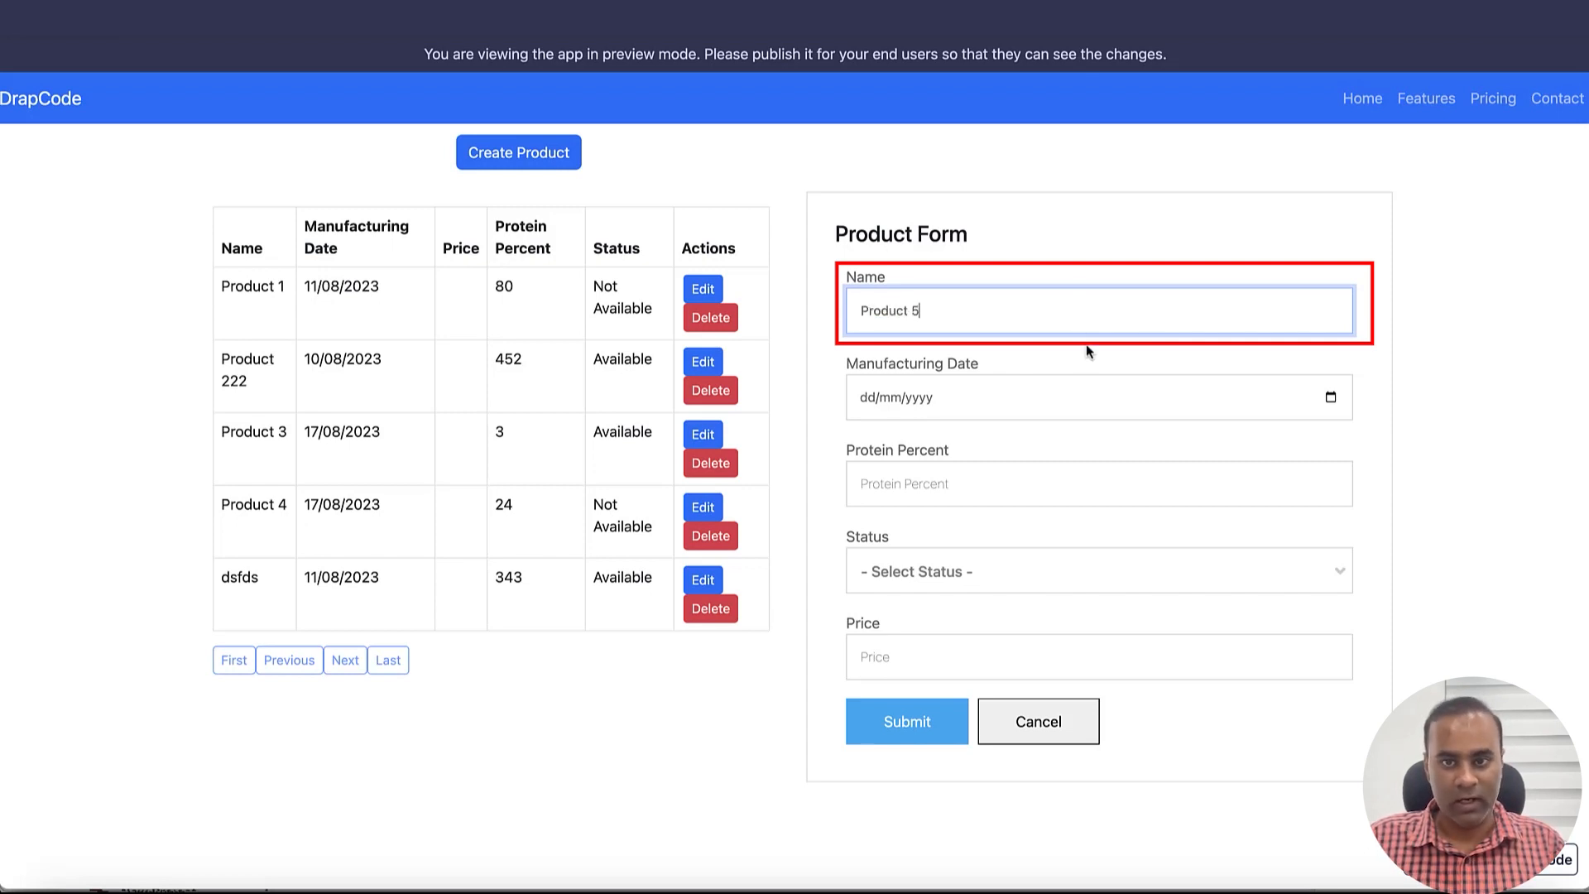
pyautogui.click(1093, 402)
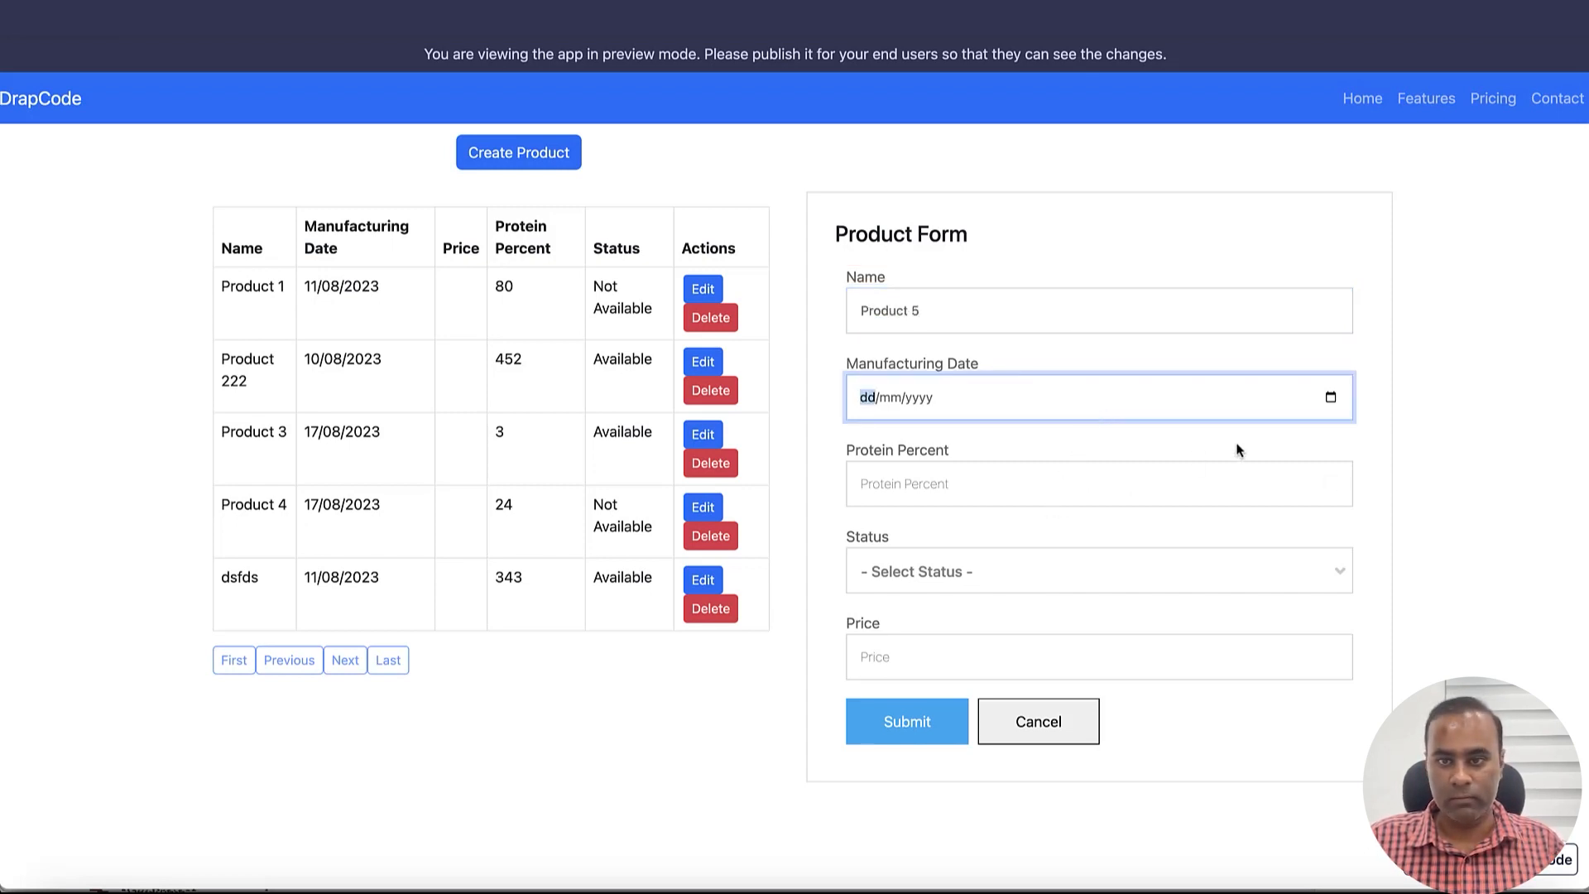
pyautogui.click(1019, 488)
pyautogui.write('2')
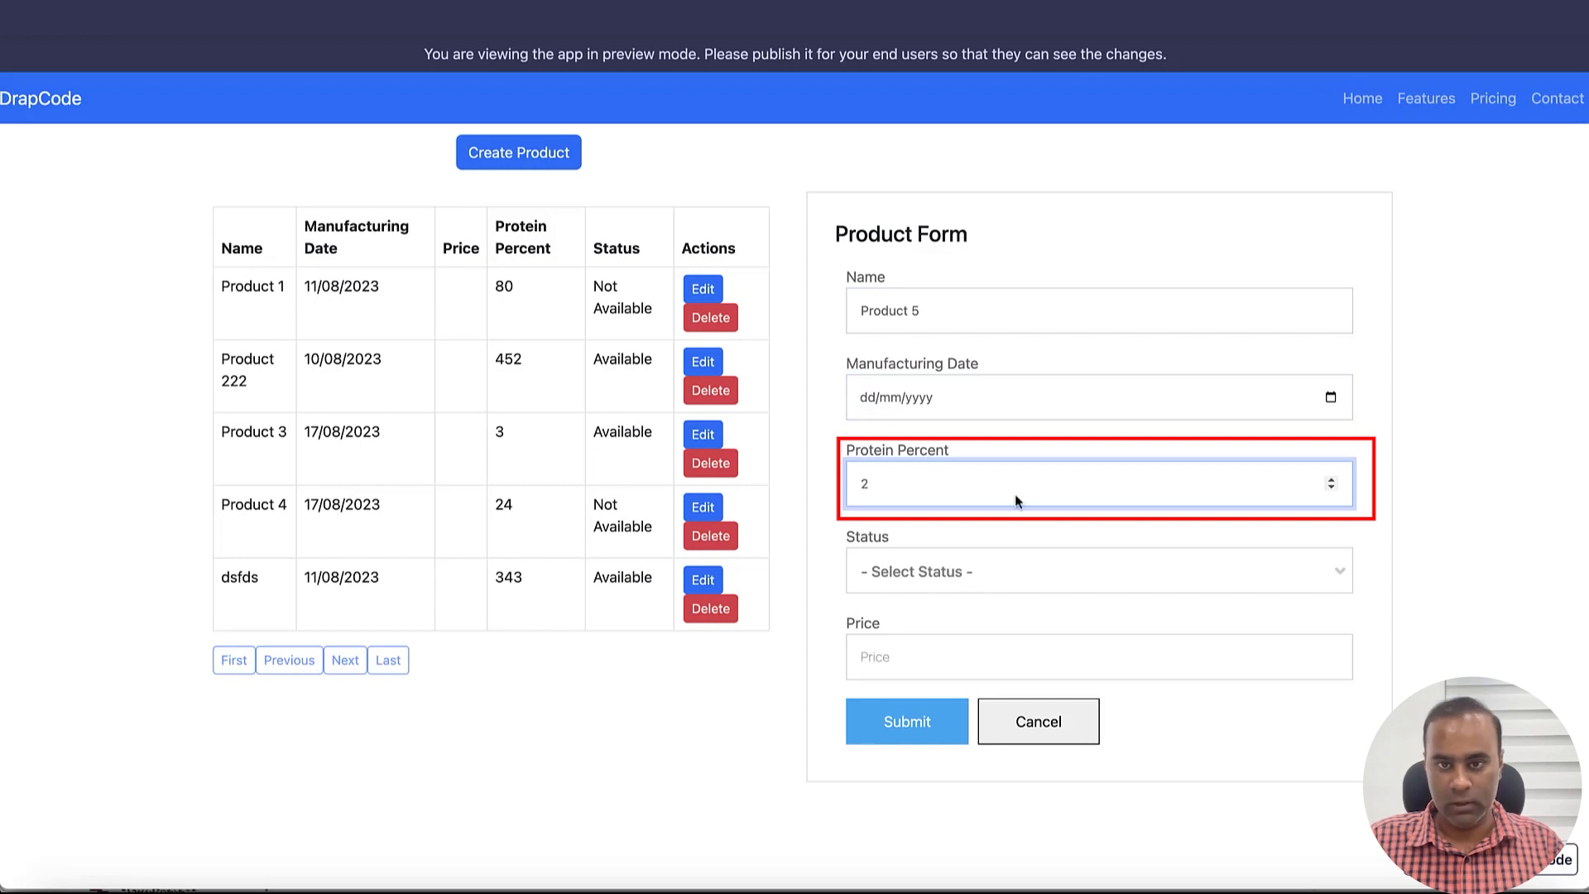
pyautogui.click(990, 571)
pyautogui.click(983, 677)
pyautogui.click(955, 665)
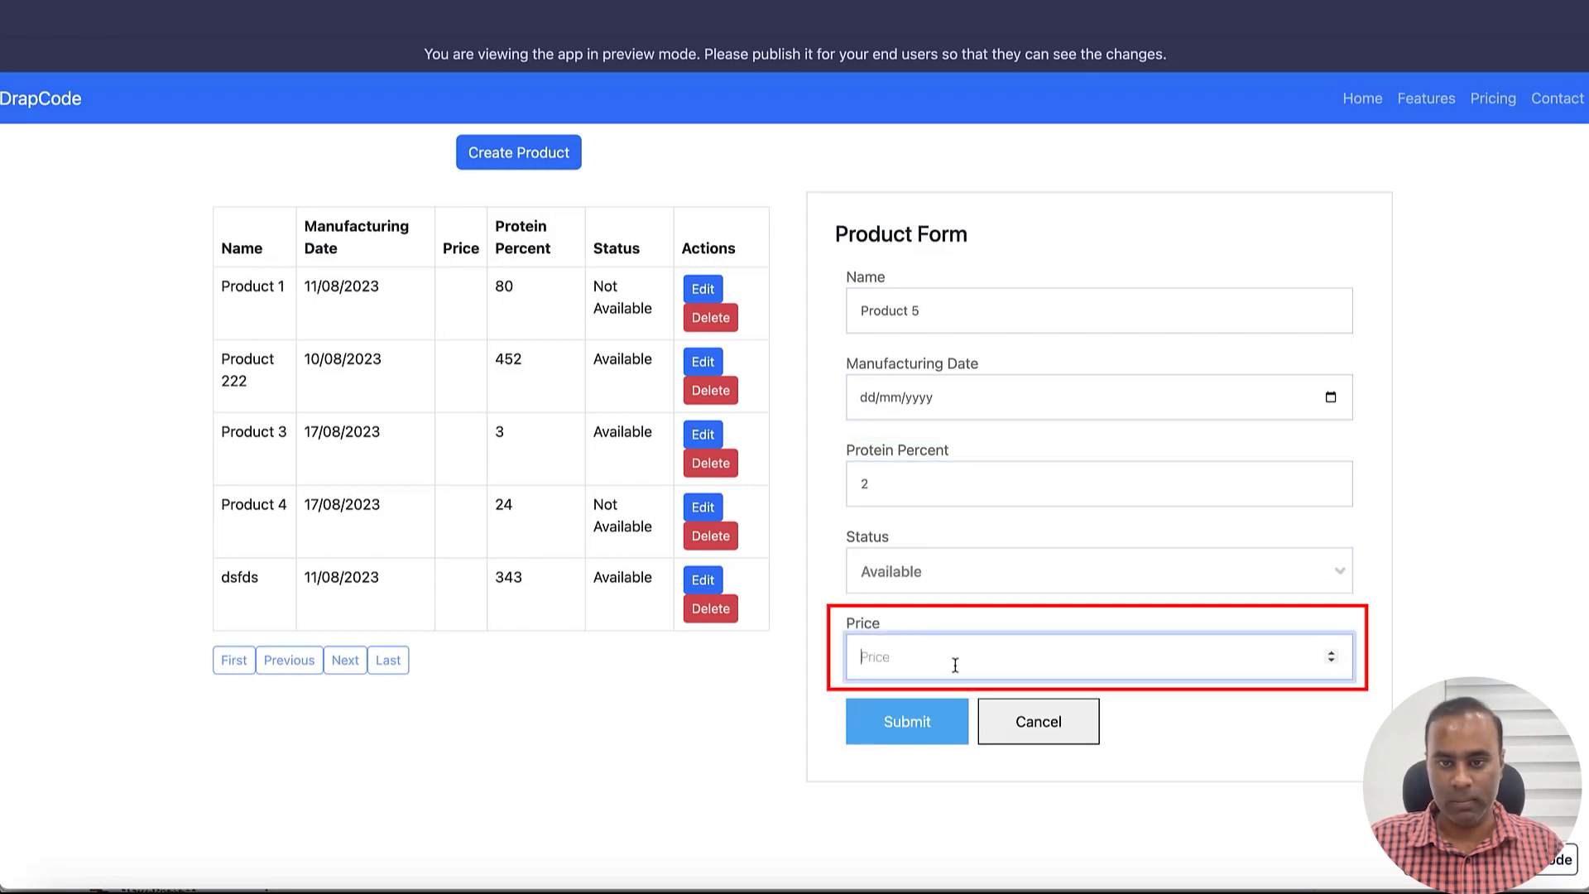
pyautogui.write('12')
pyautogui.click(923, 775)
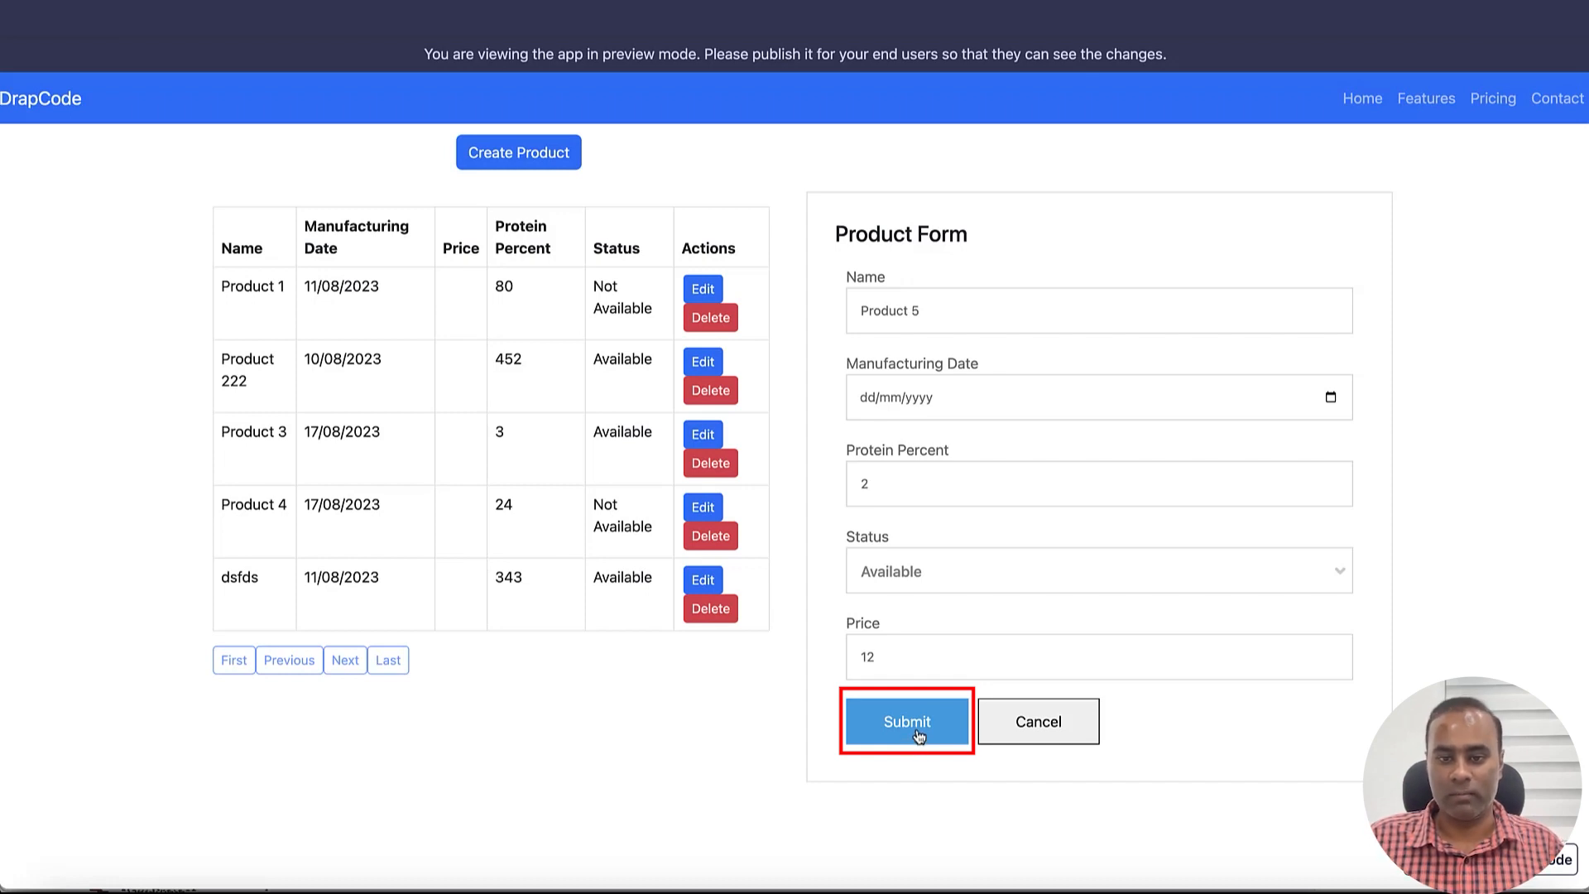
pyautogui.click(918, 735)
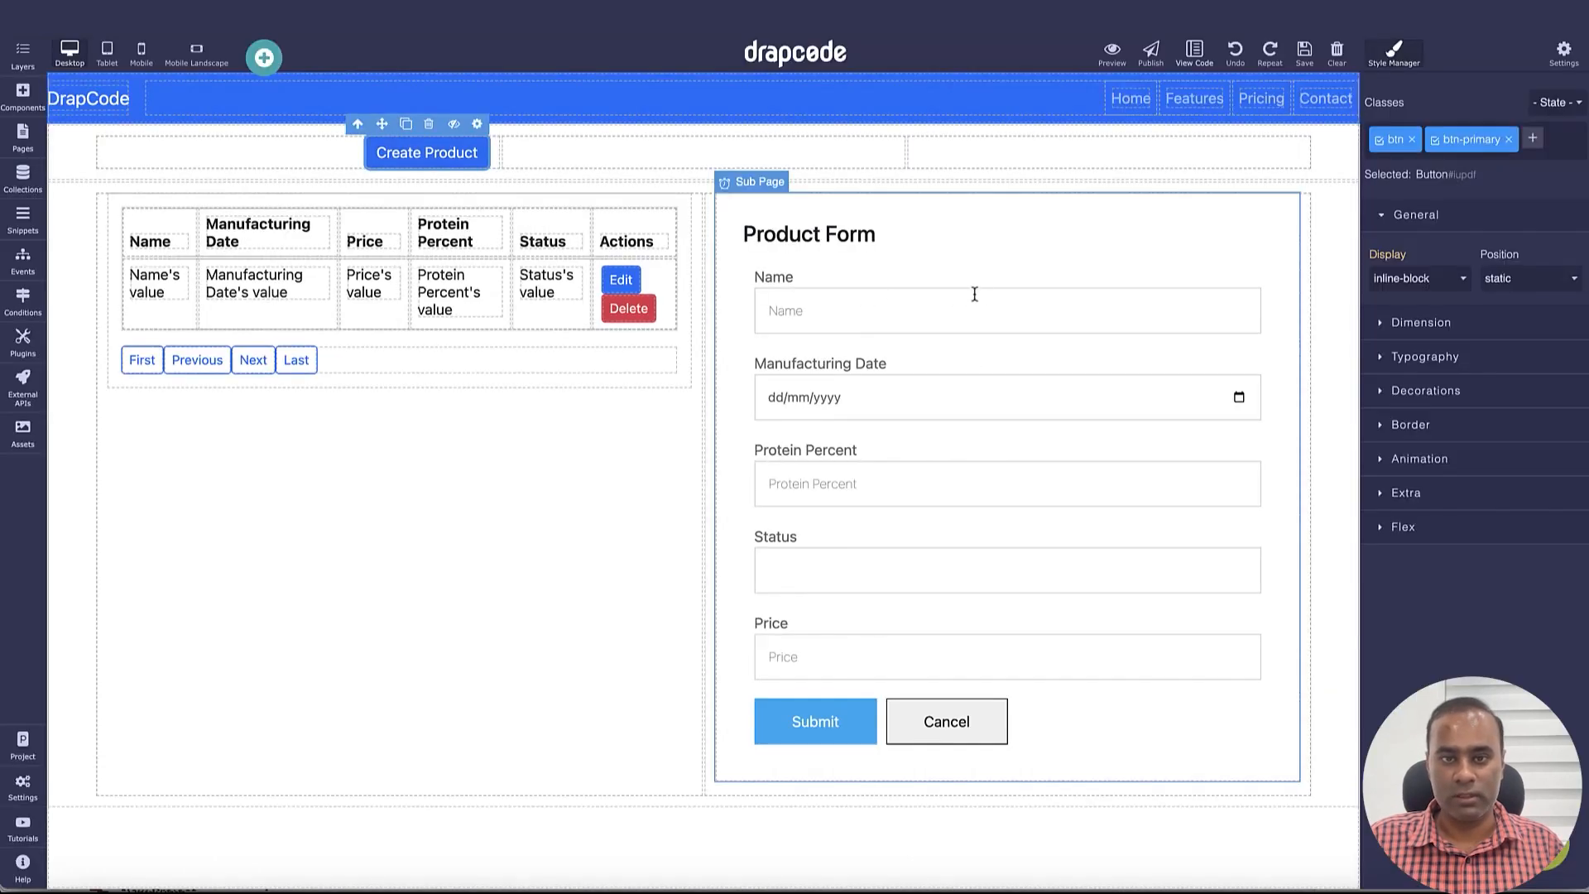
# Step: Open the Create Product Subpage snippet and set the product form's event to Create product from Subpage
pyautogui.click(997, 241)
pyautogui.click(23, 137)
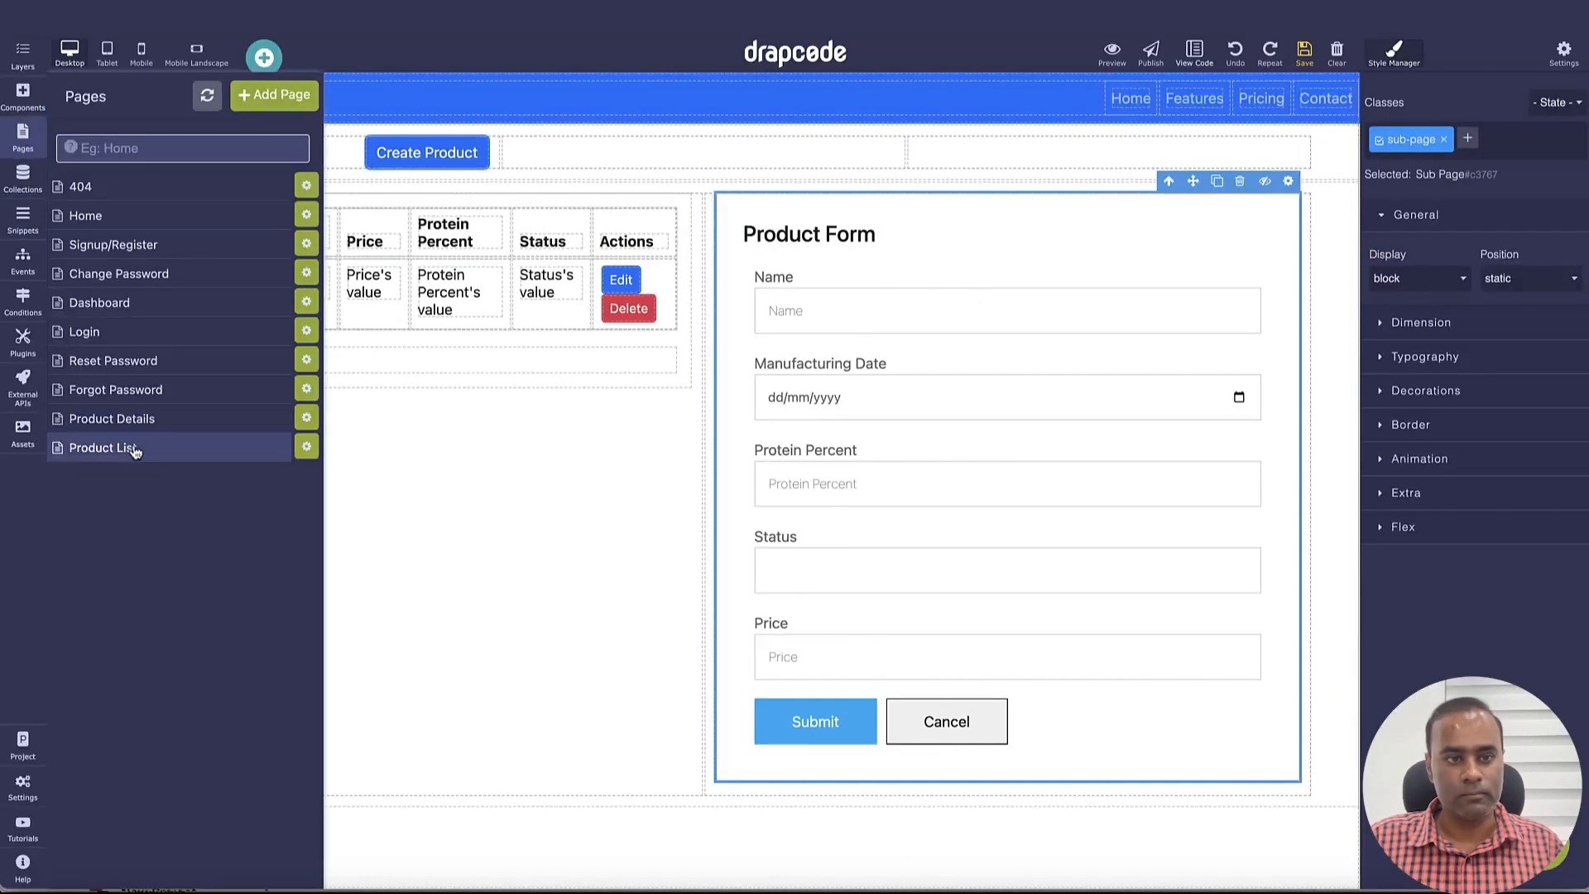
pyautogui.click(25, 222)
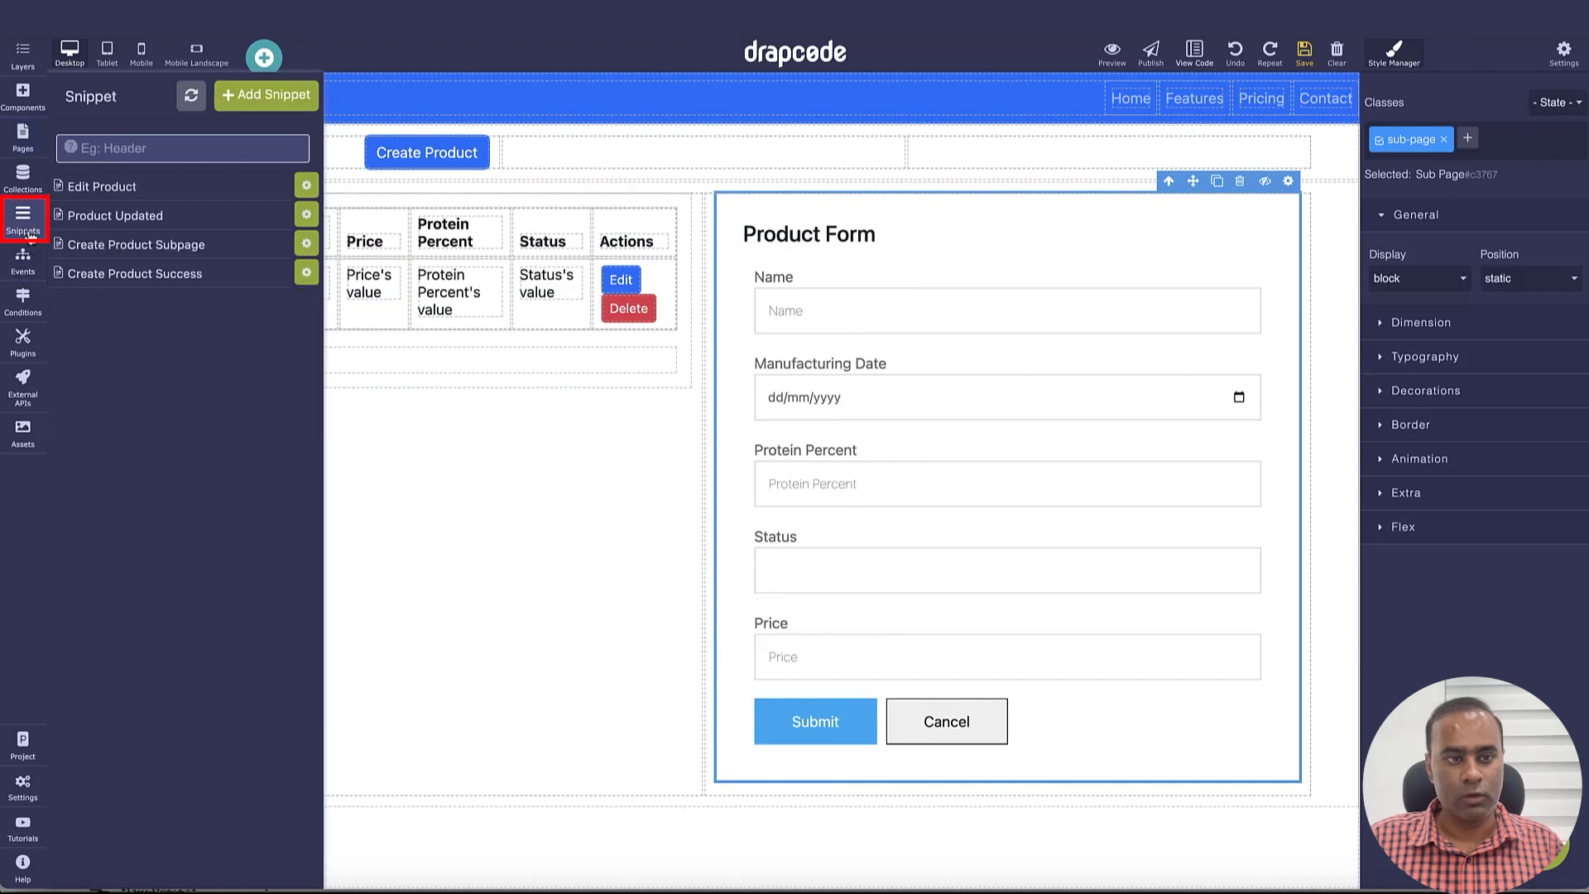
pyautogui.click(124, 253)
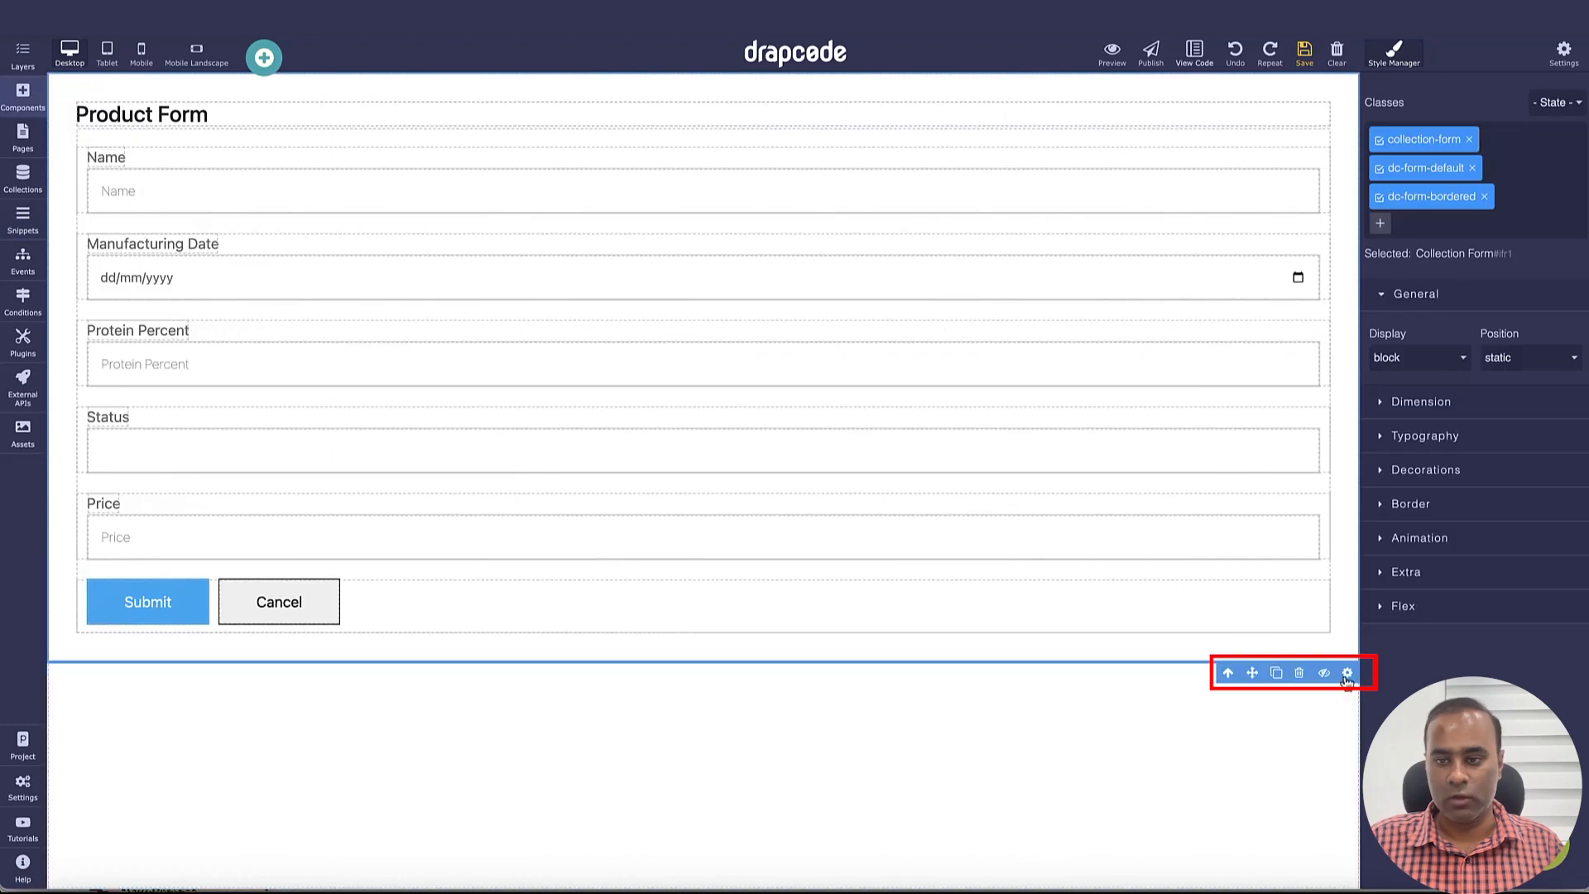
pyautogui.click(1346, 677)
pyautogui.click(1296, 381)
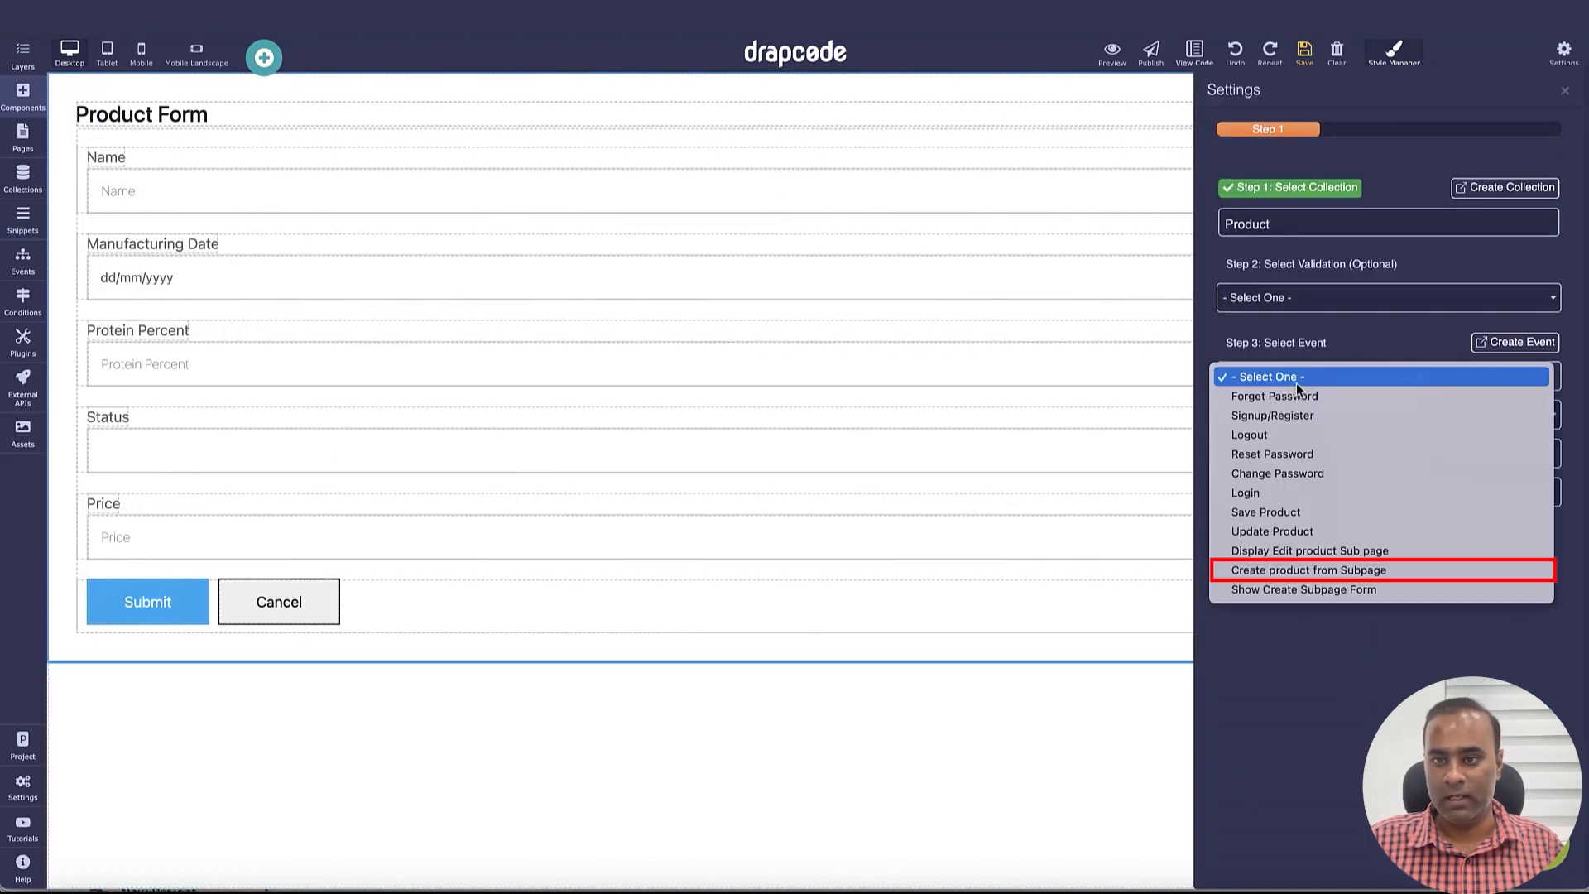
pyautogui.click(1306, 571)
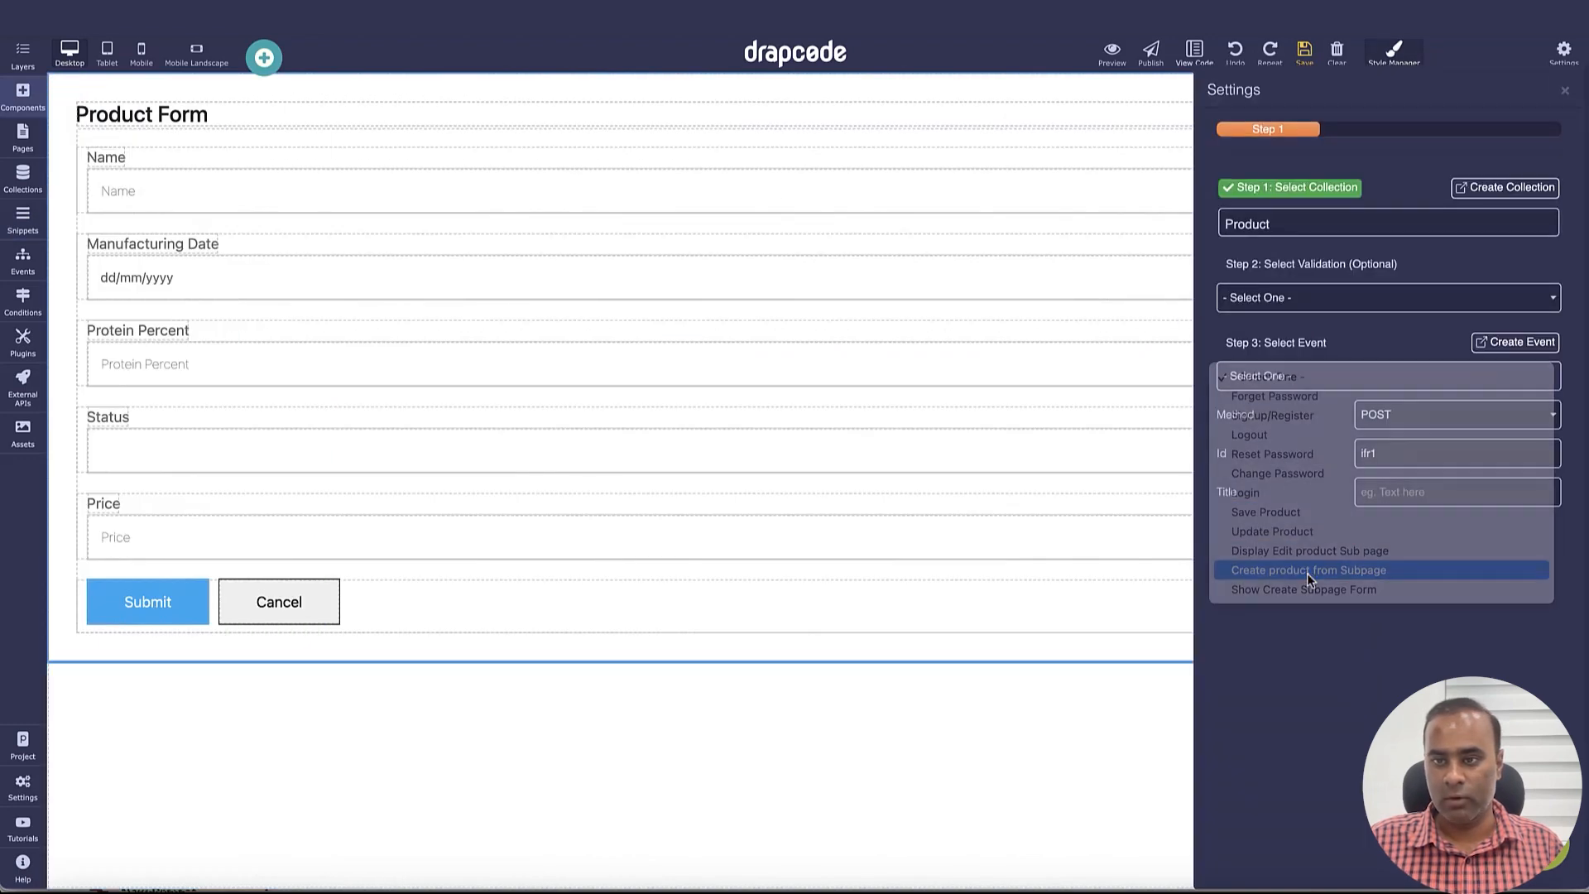
pyautogui.click(1565, 92)
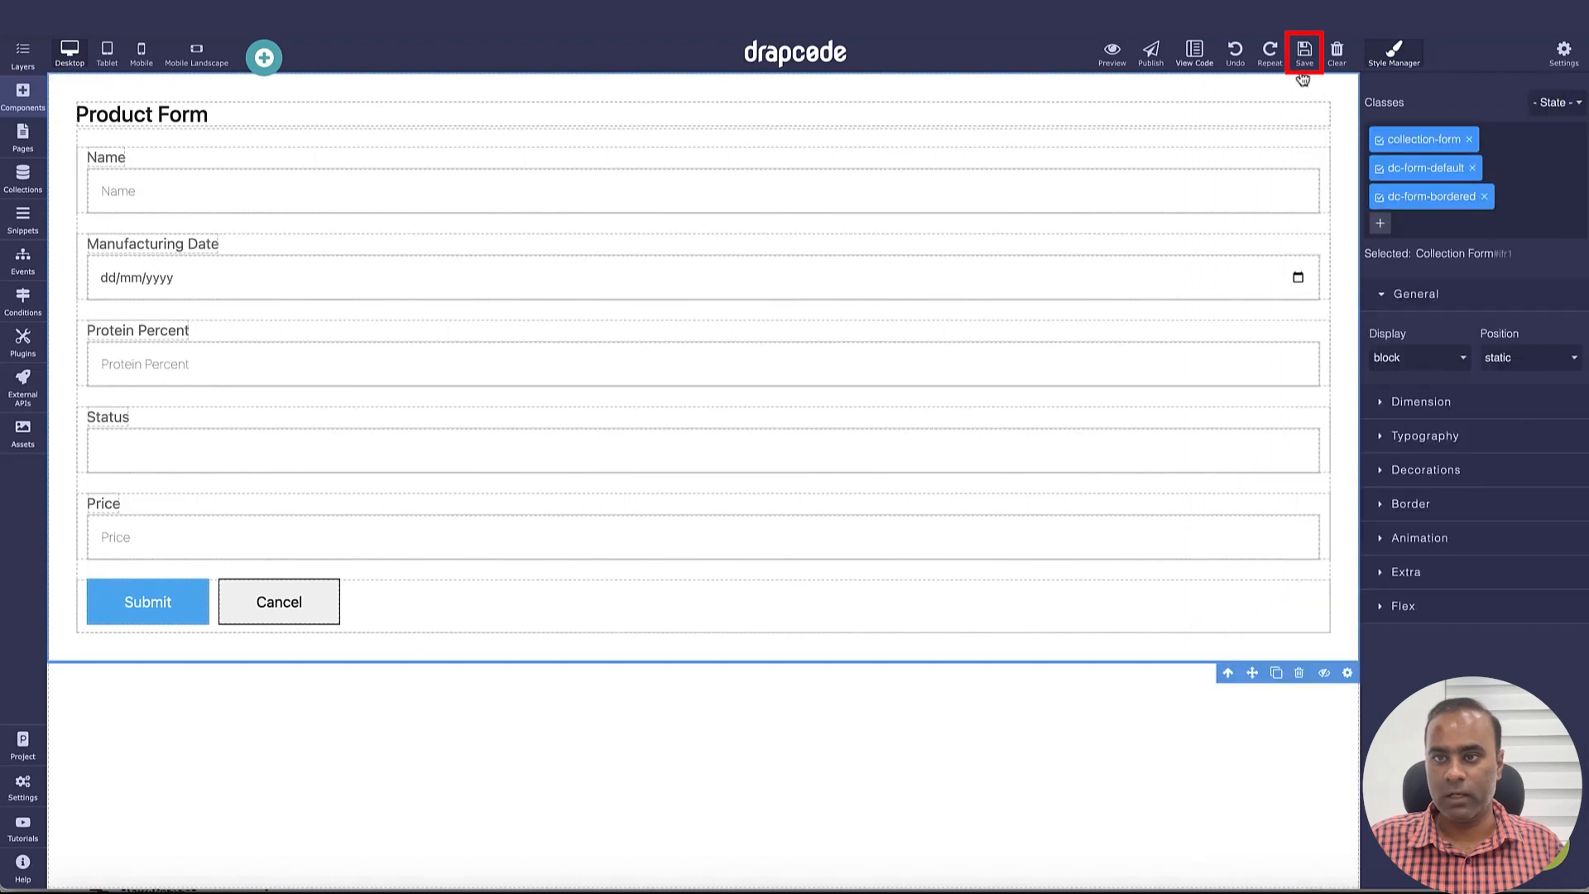
# Step: Delete the Manufacturing Date field from the product form and save the snippet
pyautogui.click(1128, 245)
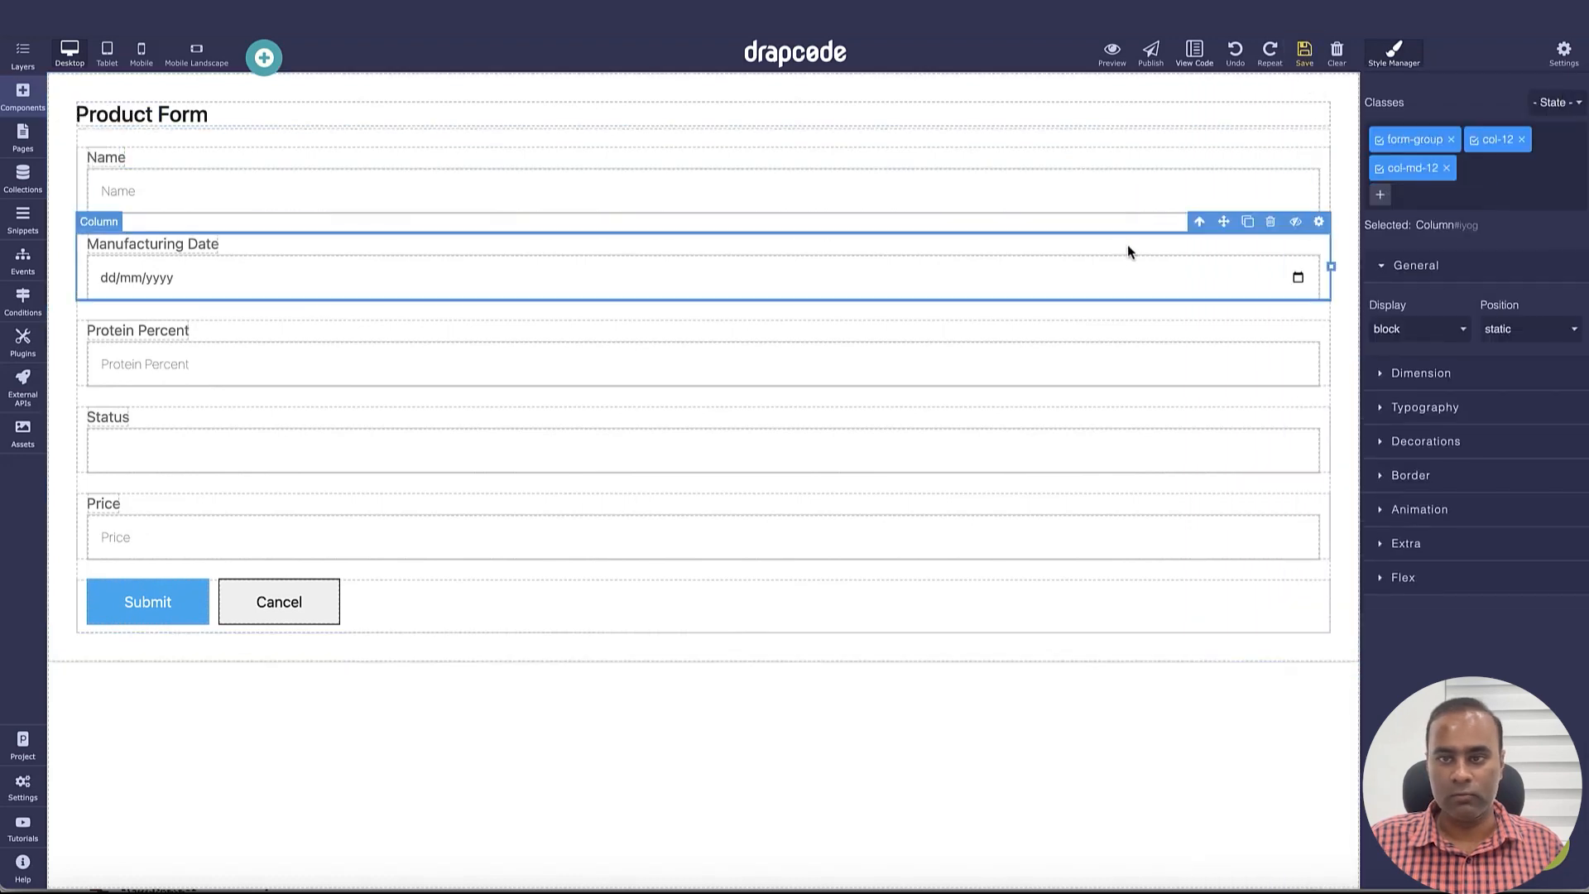
pyautogui.click(1270, 222)
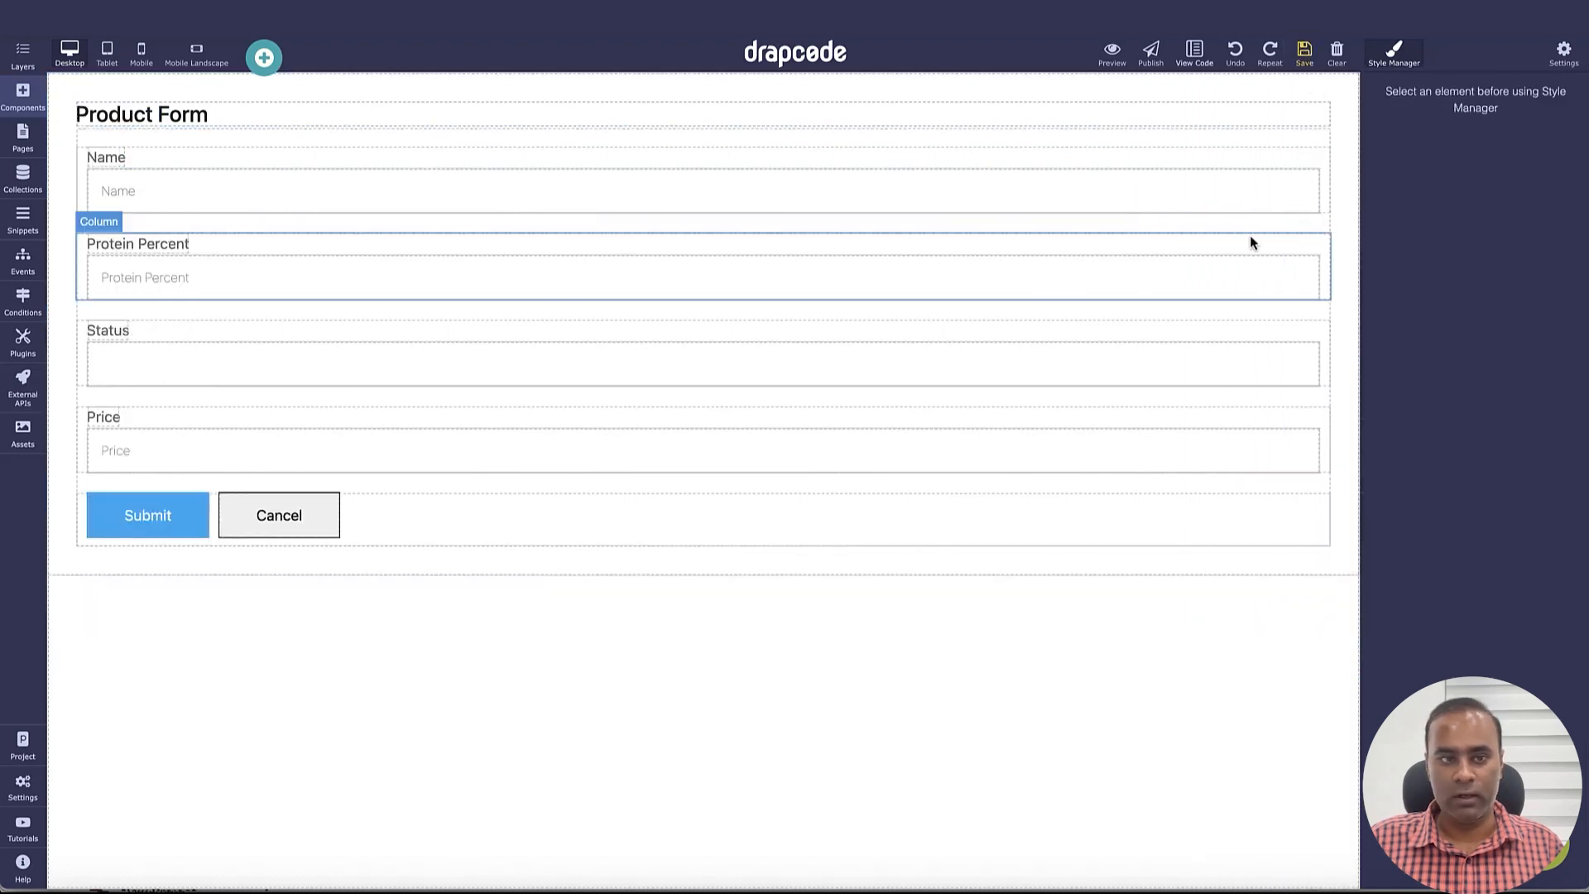
pyautogui.click(1304, 52)
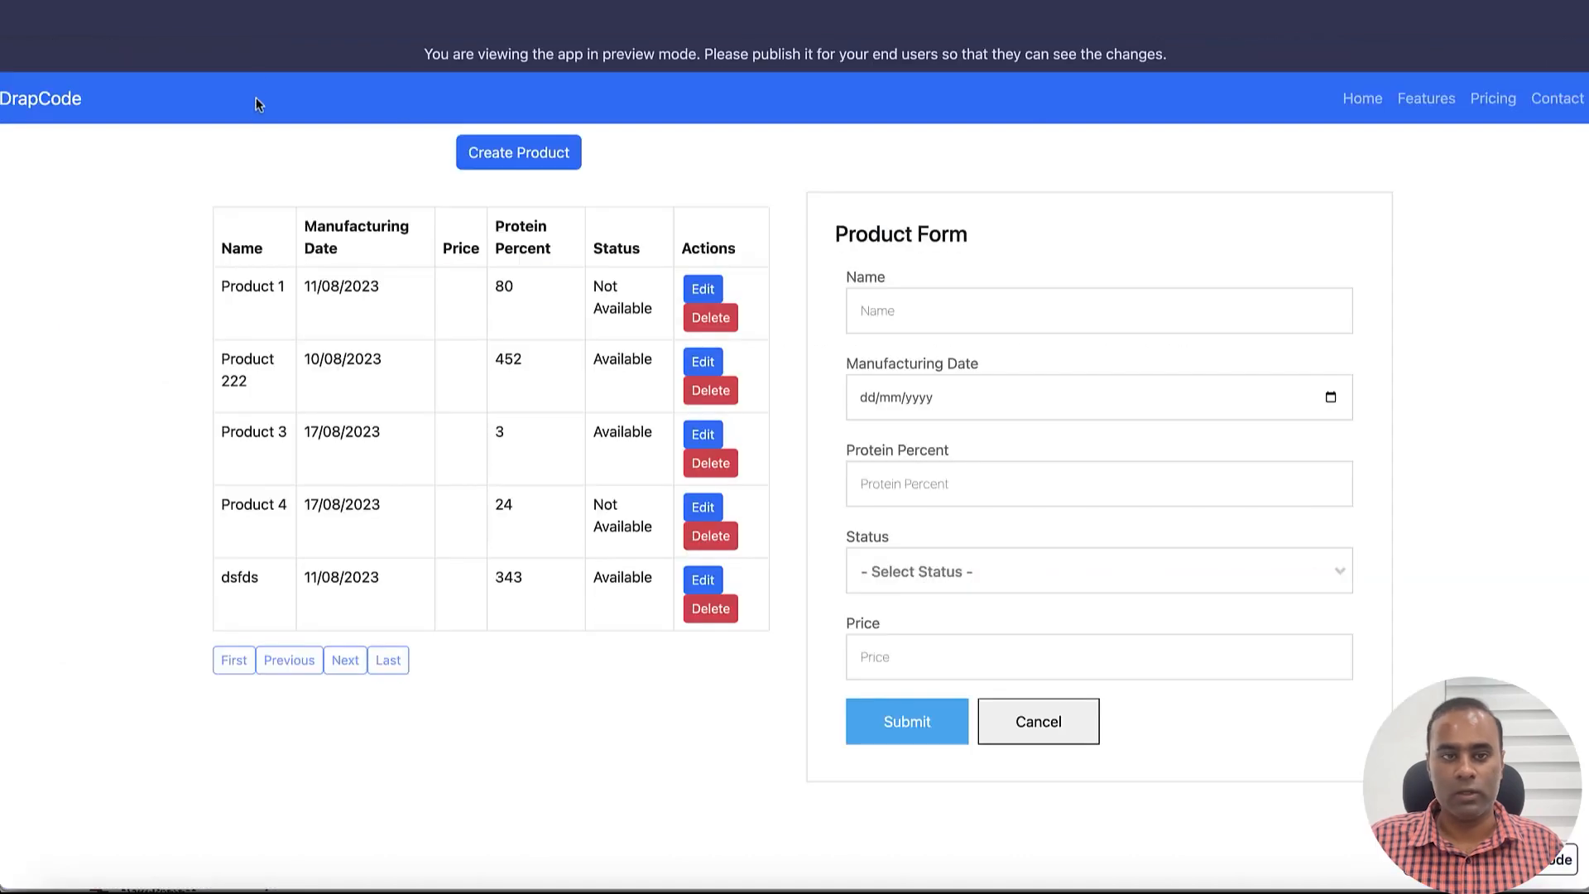
# Step: In the reloaded preview, submit the product form with name Product 5, protein percent 12, status Available and price 120
pyautogui.click(1018, 312)
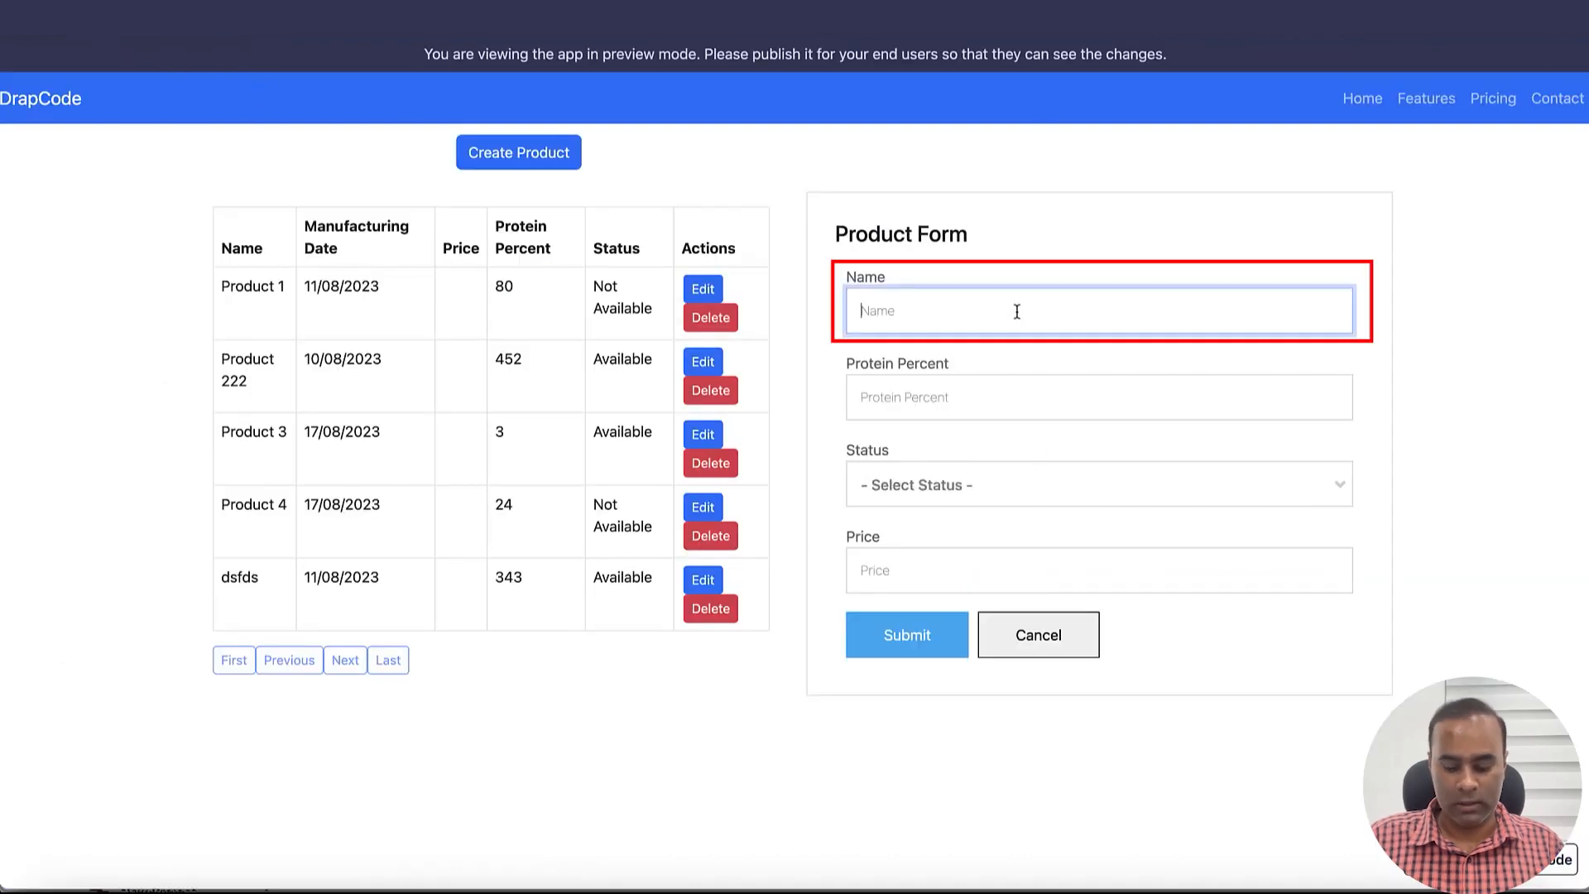
pyautogui.write('Product ')
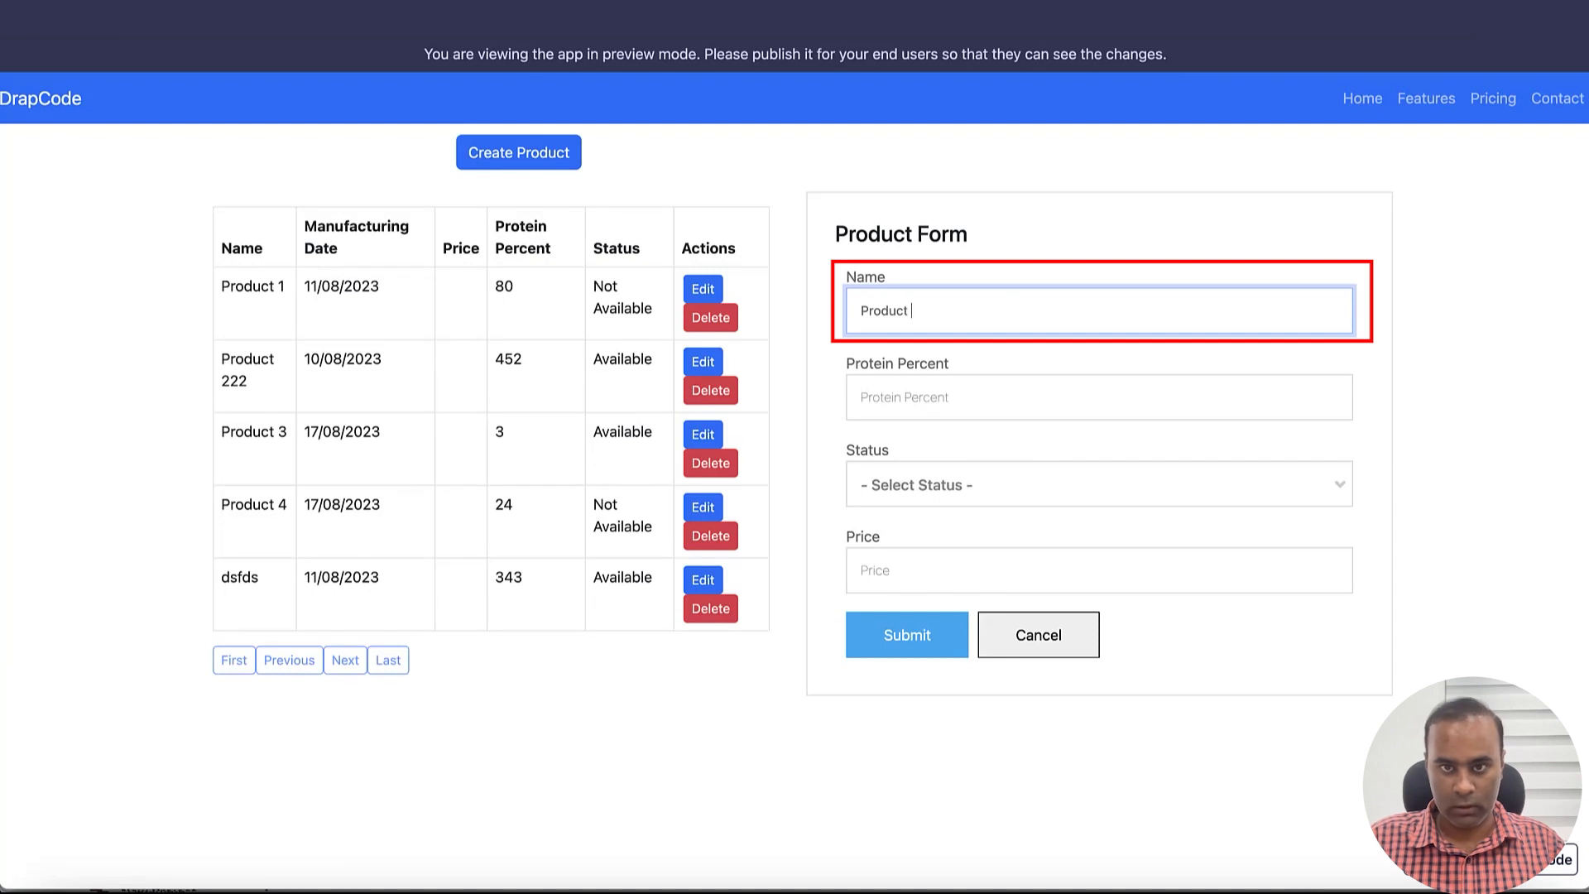
pyautogui.write('5')
pyautogui.click(1022, 395)
pyautogui.write('1')
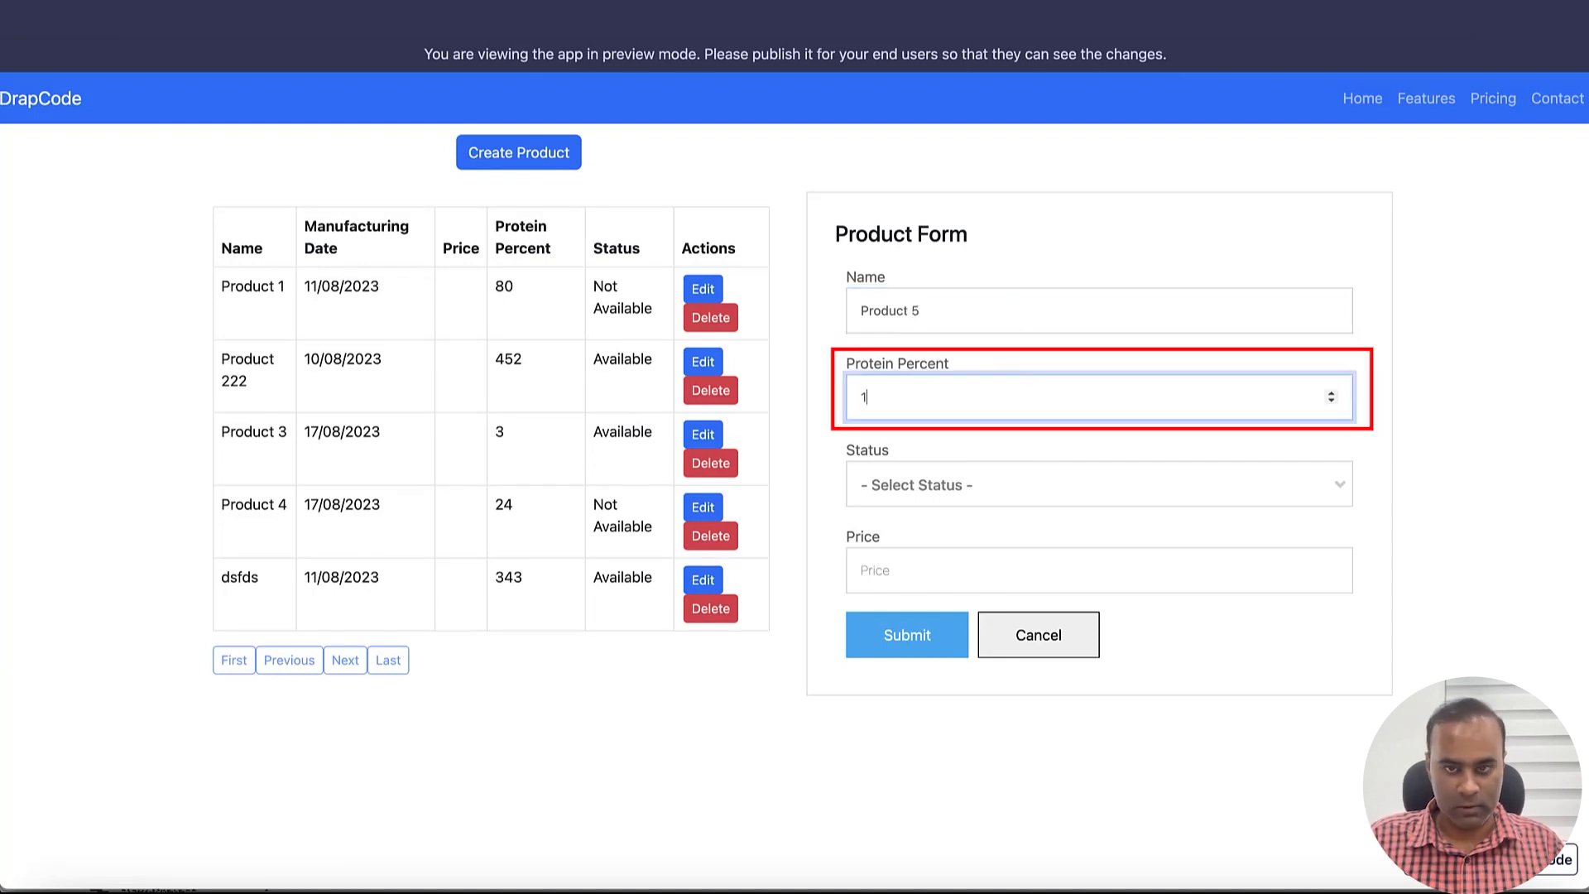
pyautogui.write('2')
pyautogui.click(986, 497)
pyautogui.click(976, 587)
pyautogui.click(965, 580)
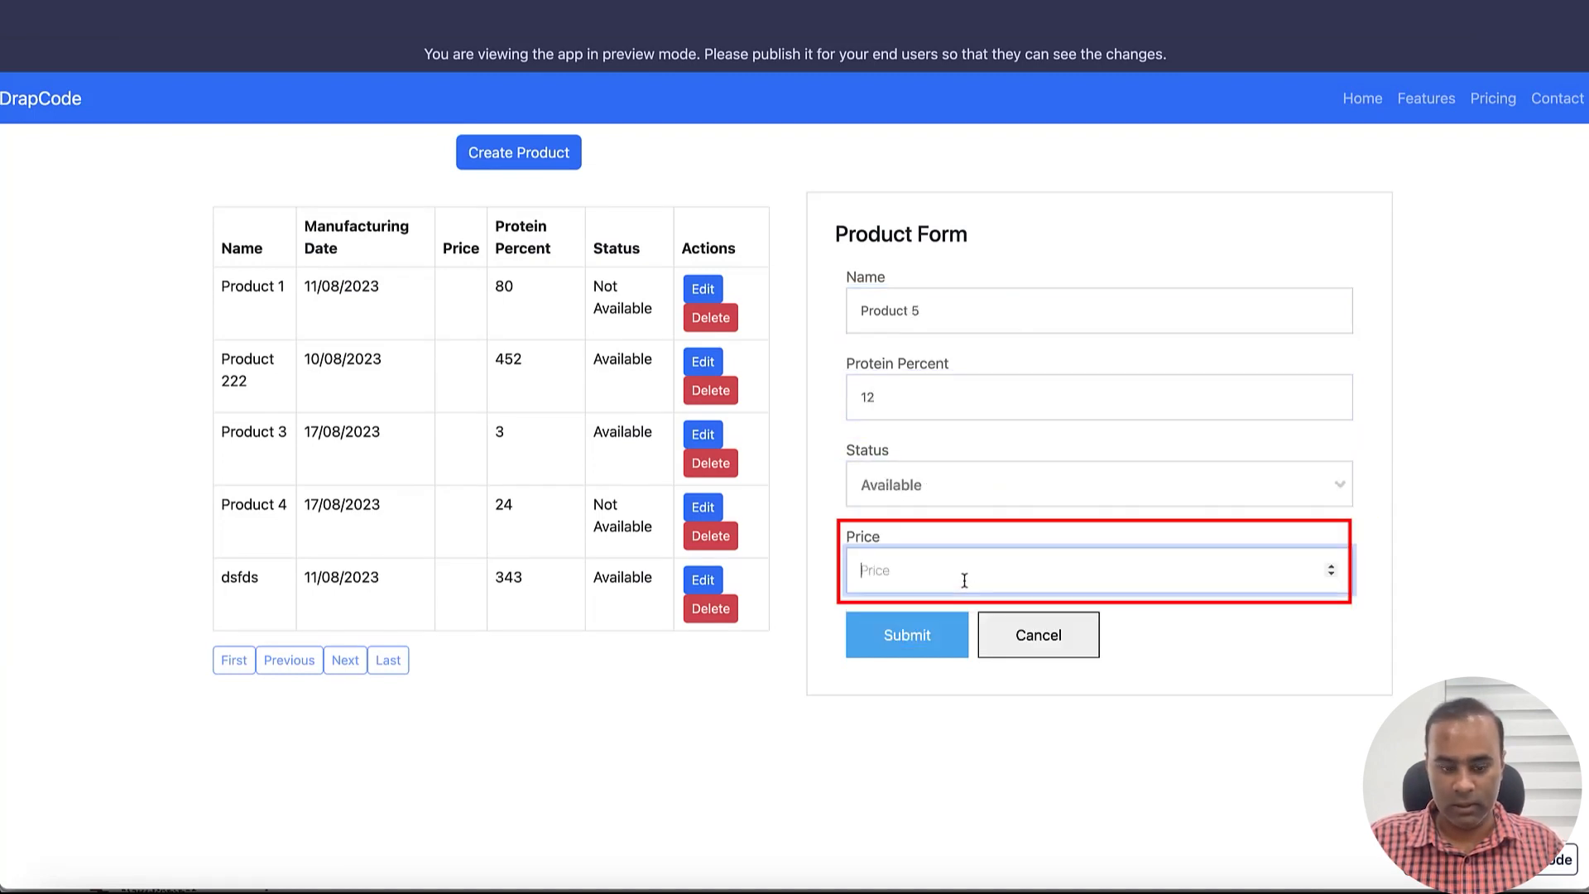
pyautogui.write('120')
pyautogui.press('Tab')
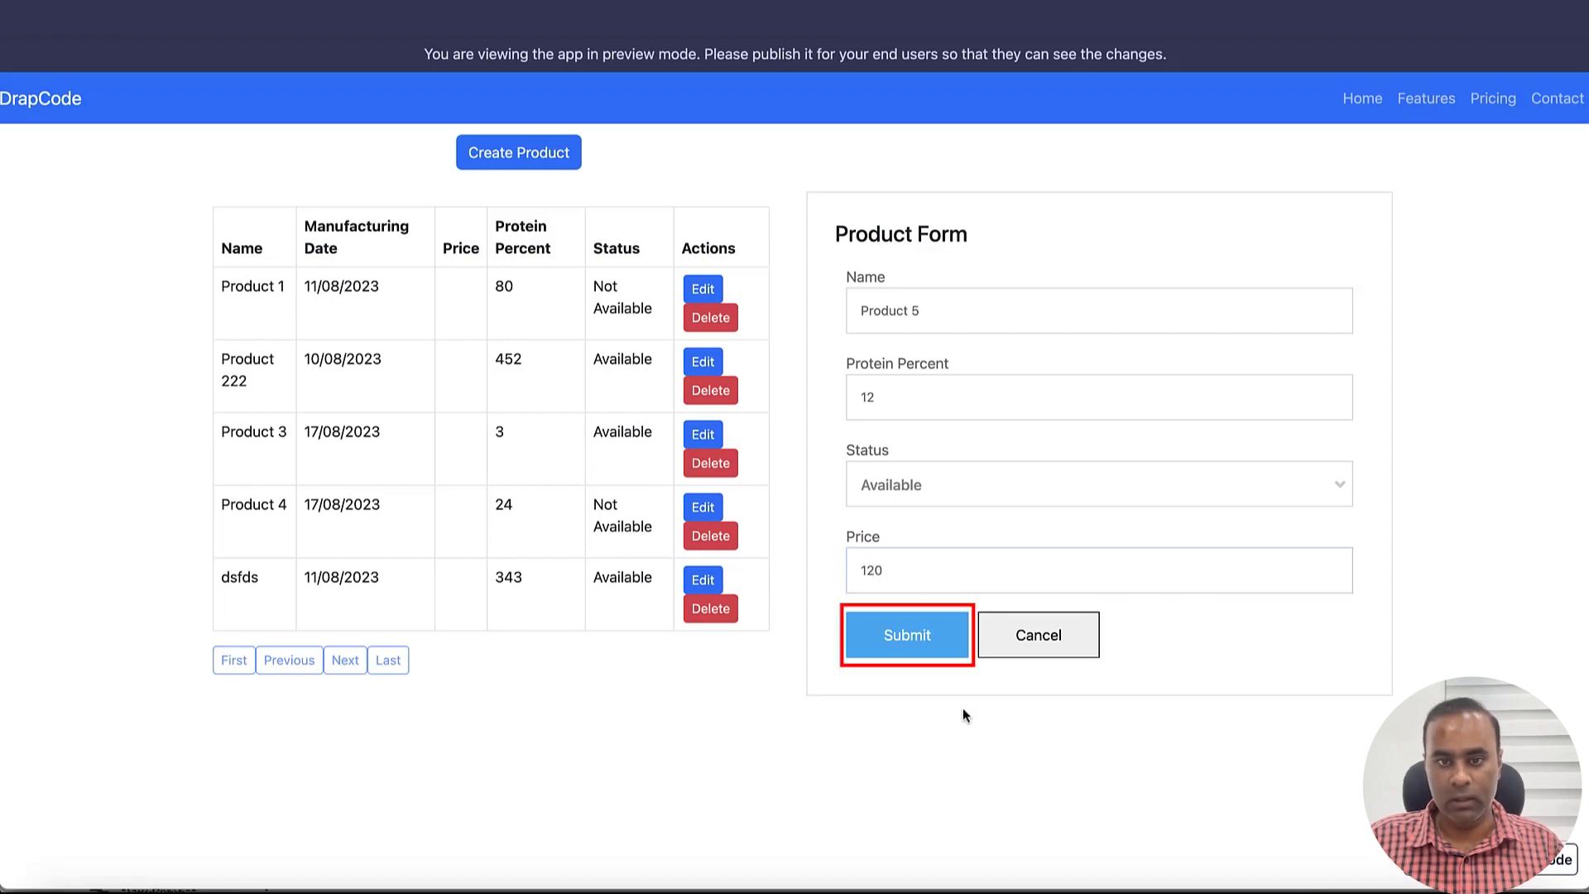
pyautogui.click(917, 645)
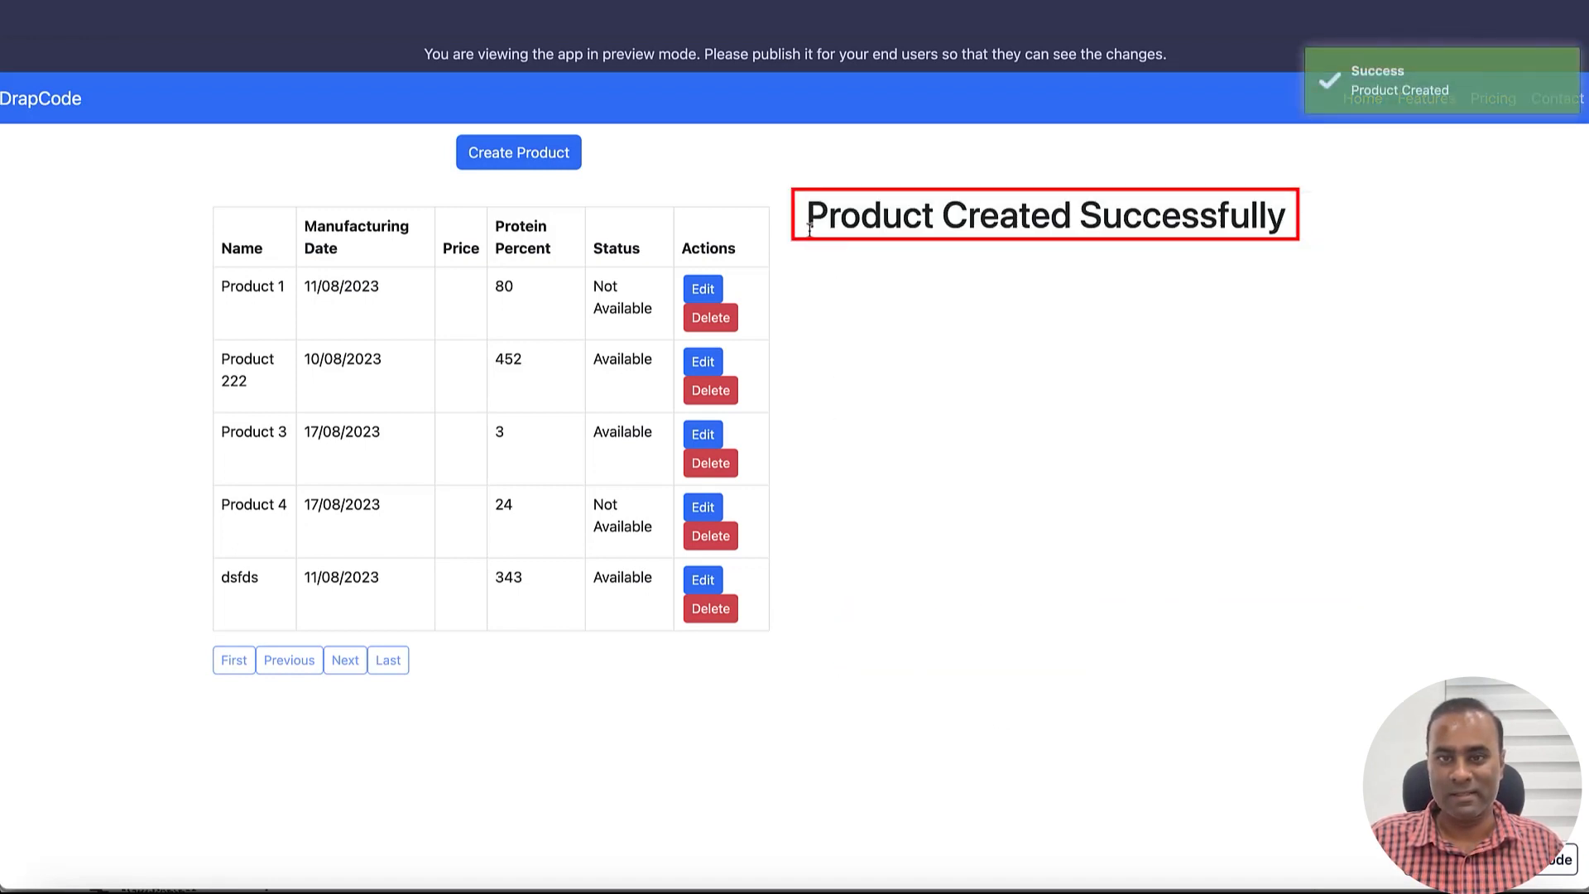
# Step: Check the Product 5 record in the Product collection's data, and show the create product form again in the preview
pyautogui.moveTo(810, 219); pyautogui.dragTo(1286, 219)
pyautogui.click(1240, 349)
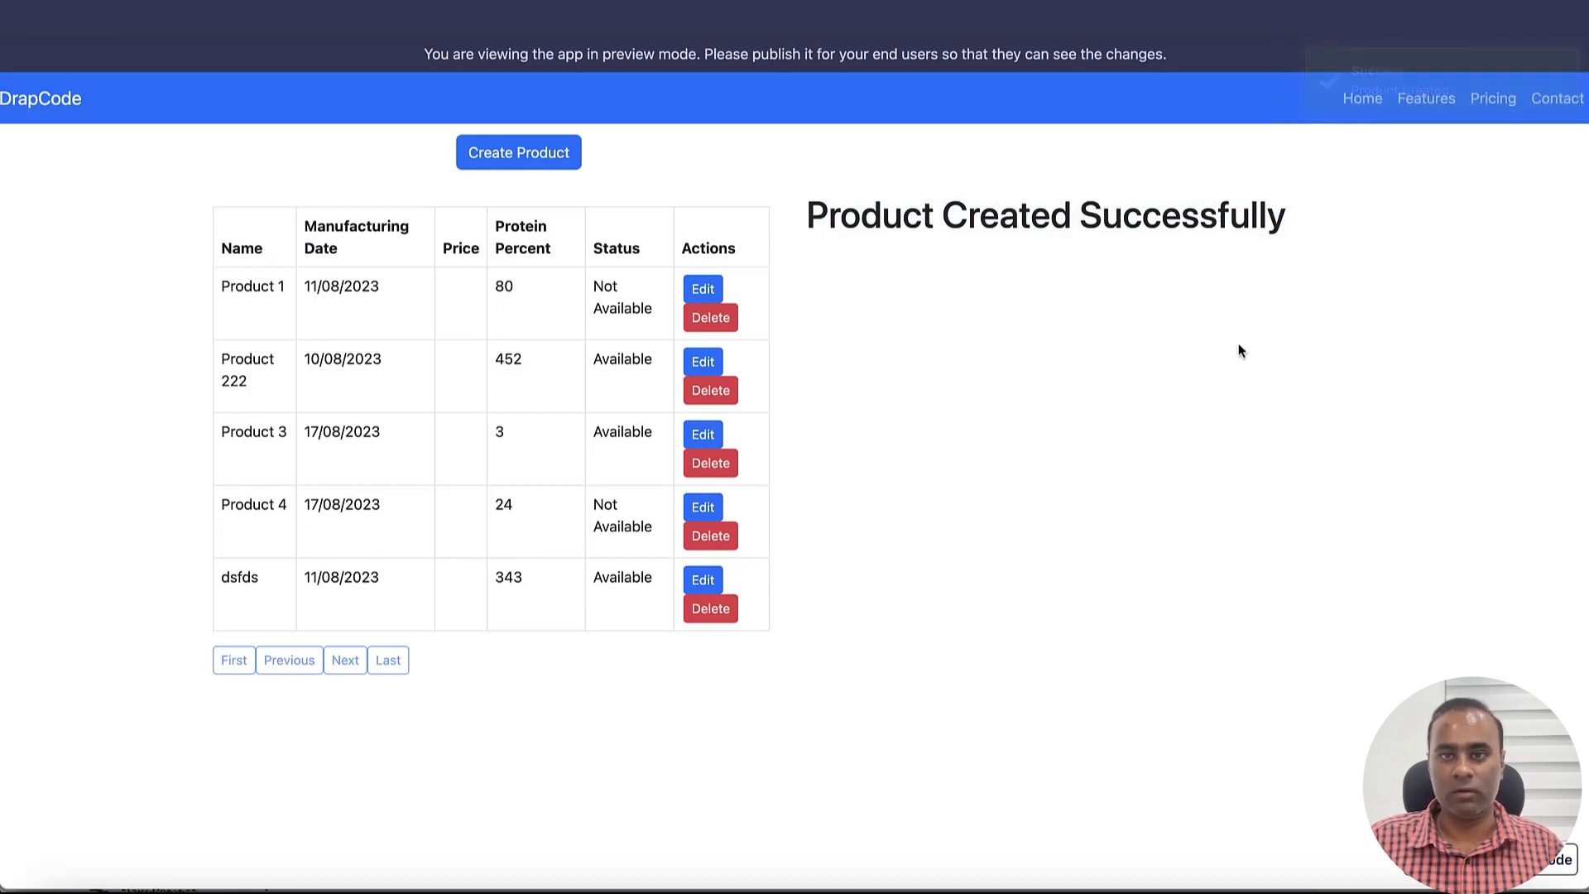
pyautogui.hotkey('ctrl', 'shift', 'Tab')
pyautogui.click(23, 192)
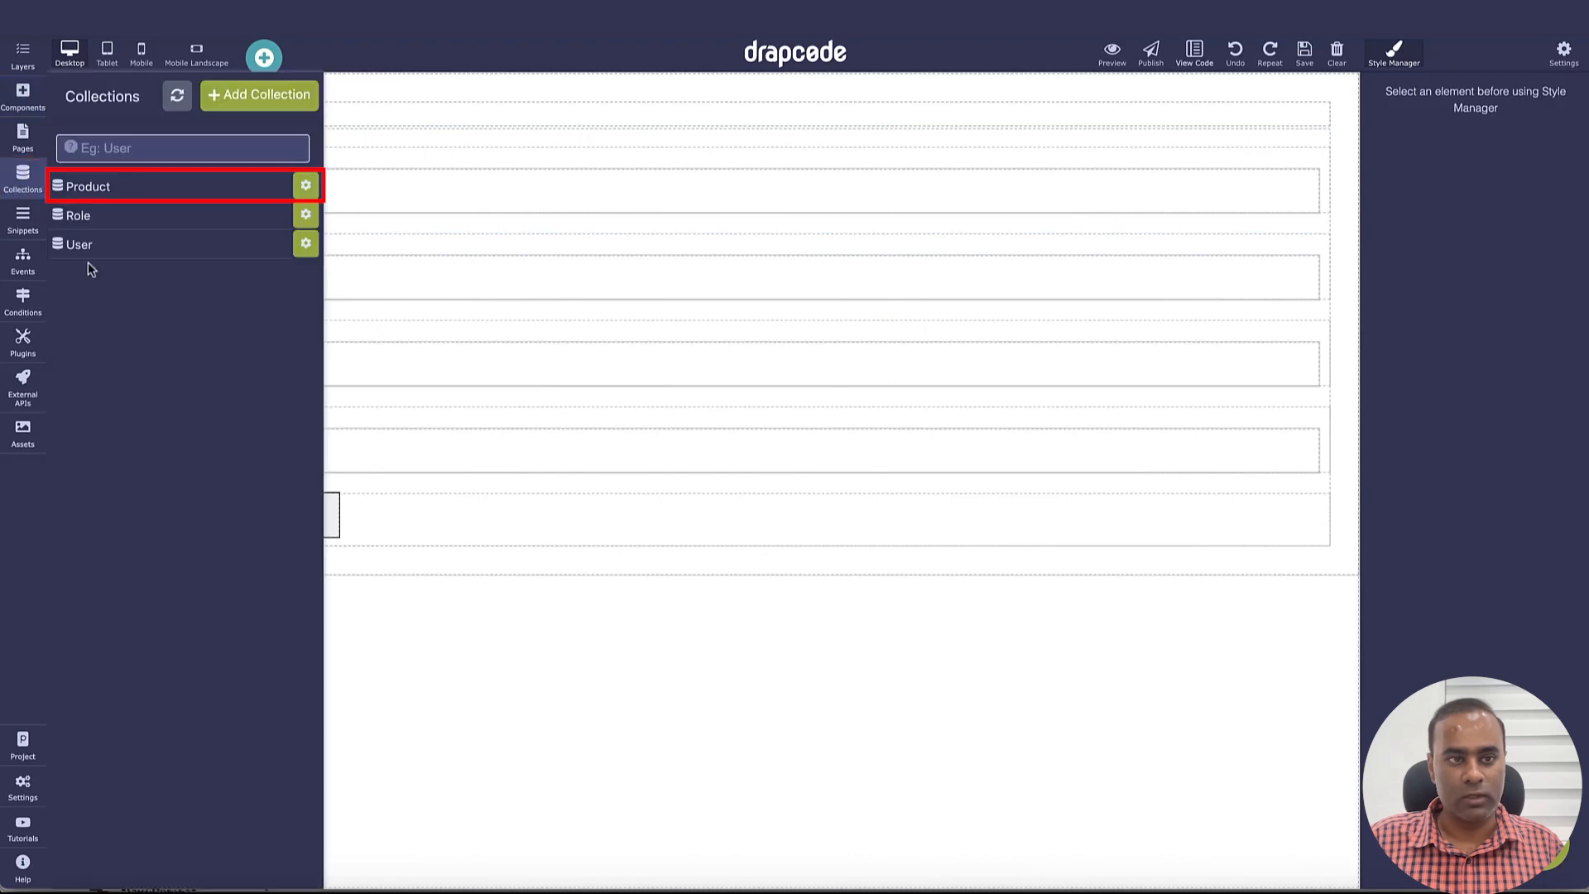
pyautogui.click(115, 192)
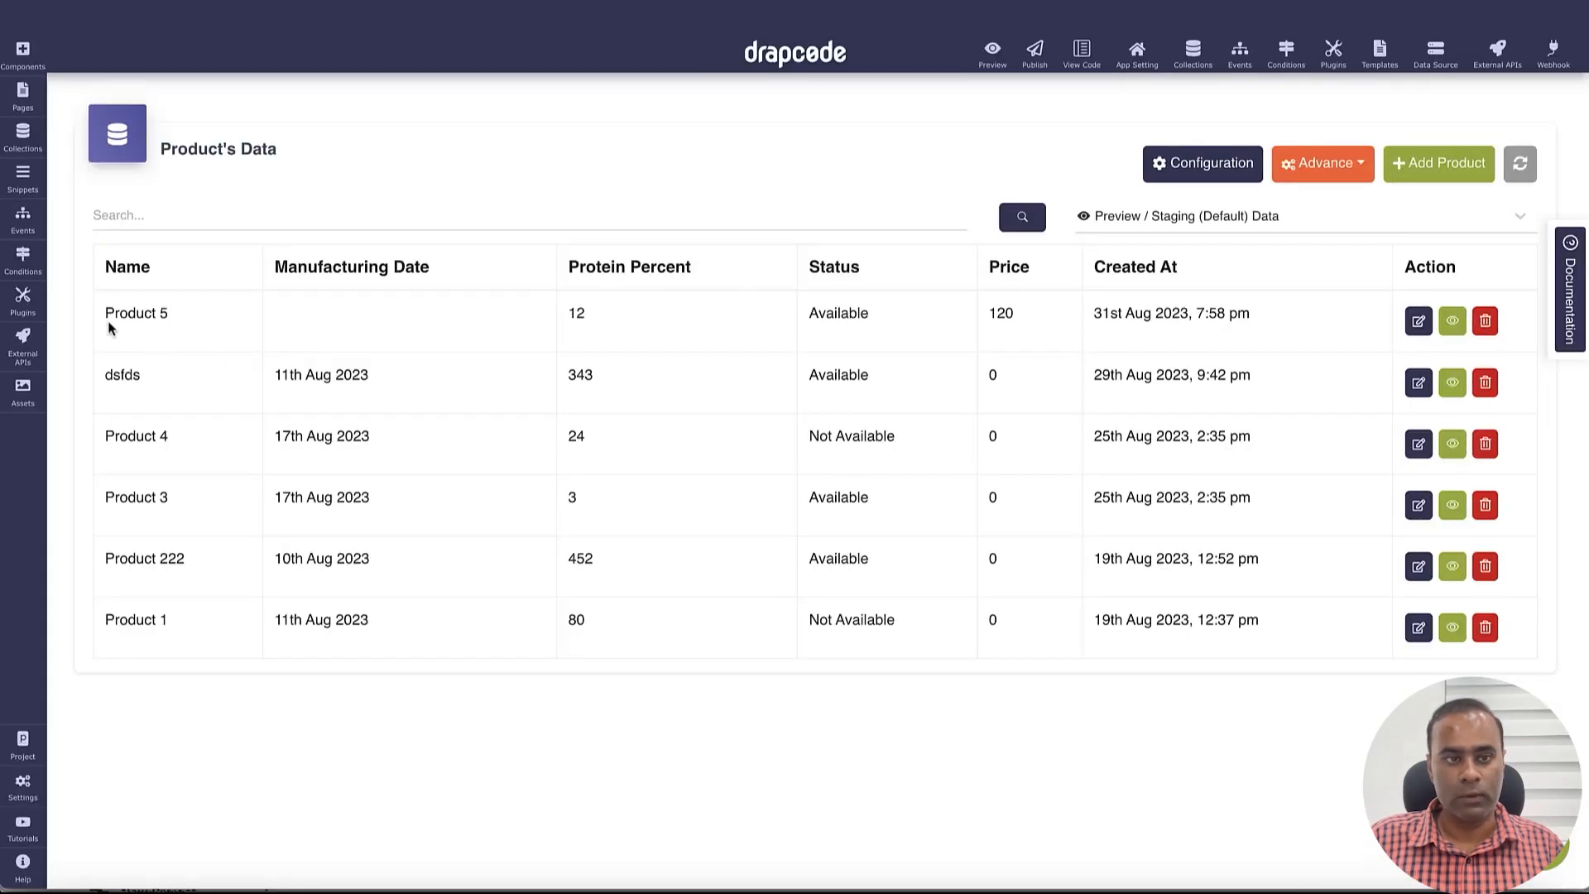
pyautogui.moveTo(90, 313); pyautogui.dragTo(1135, 329)
pyautogui.click(1136, 330)
pyautogui.hotkey('ctrl', 'Tab')
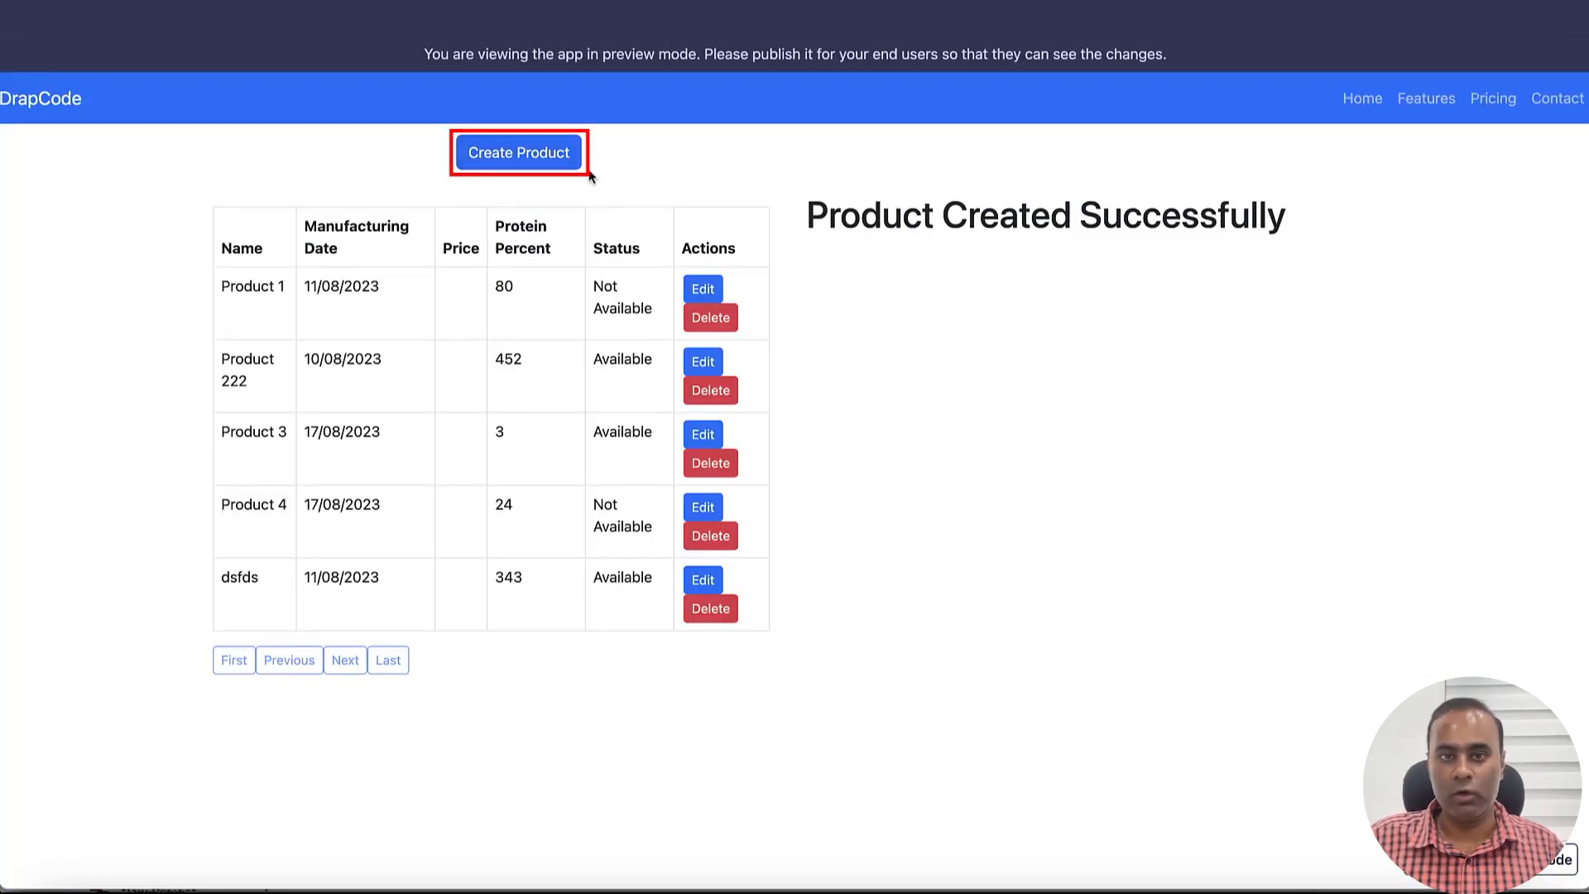
pyautogui.click(530, 159)
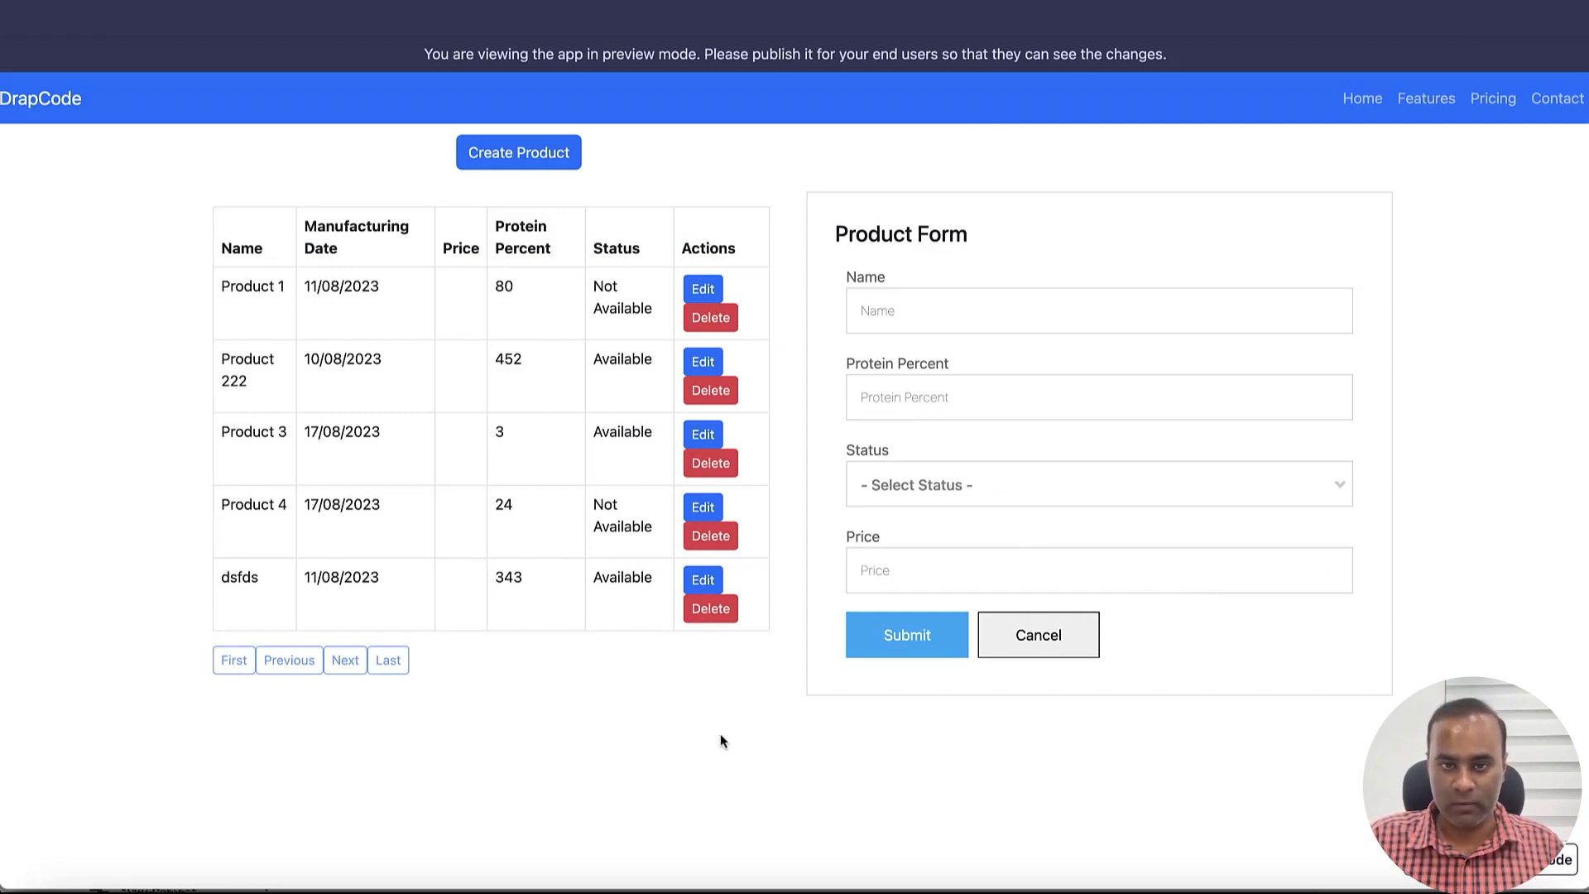
# Step: Return to the DrapCode builder canvas and browse the available components
pyautogui.hotkey('ctrl', 'shift', 'Tab')
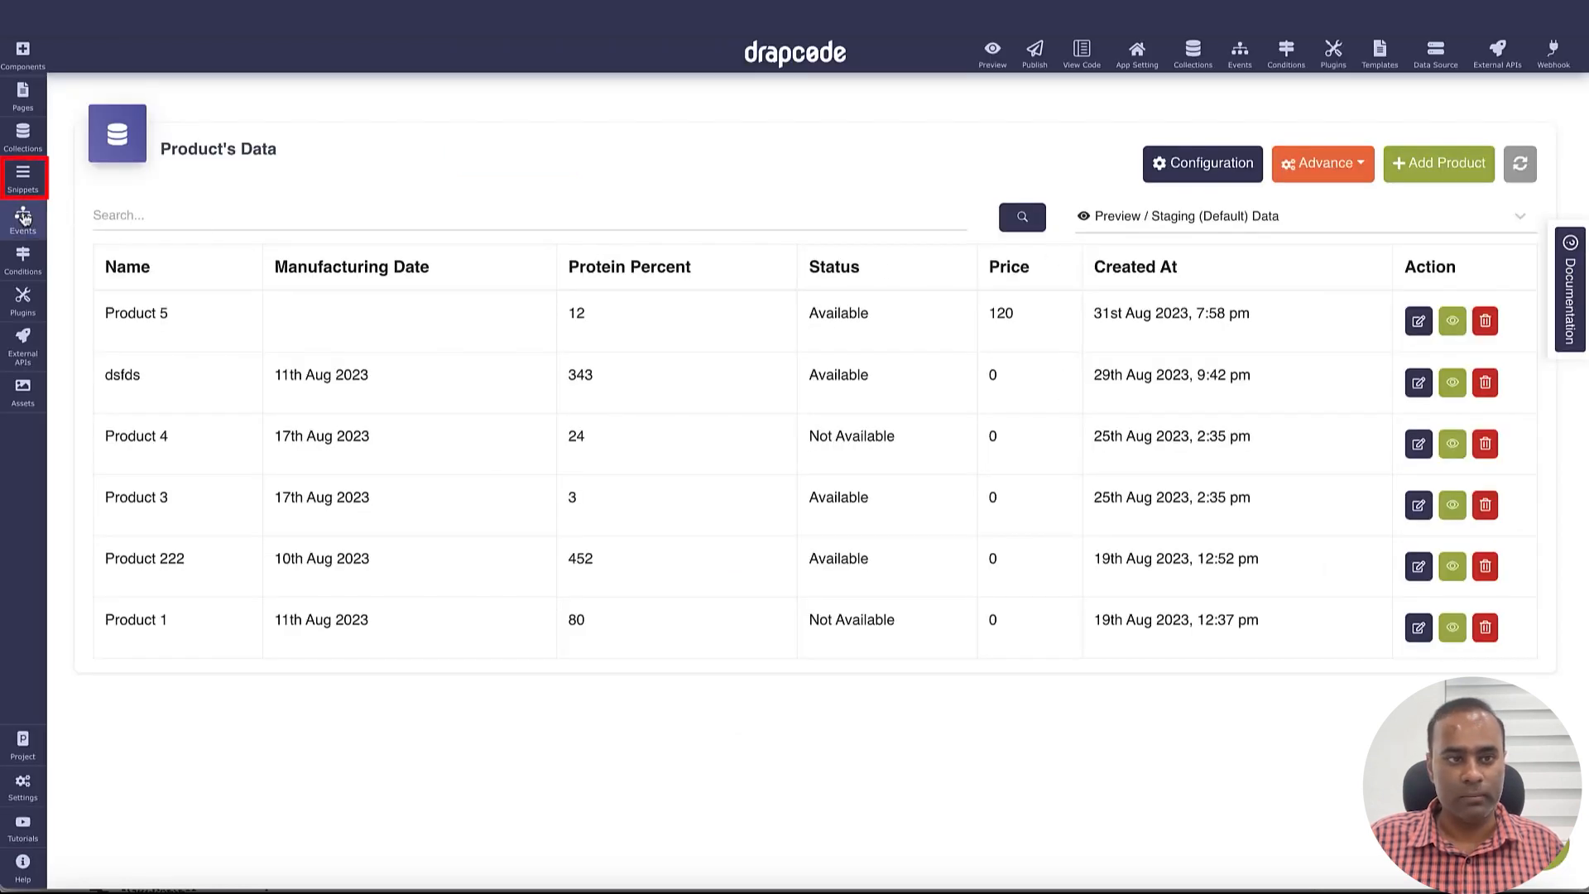
pyautogui.click(23, 176)
pyautogui.click(273, 101)
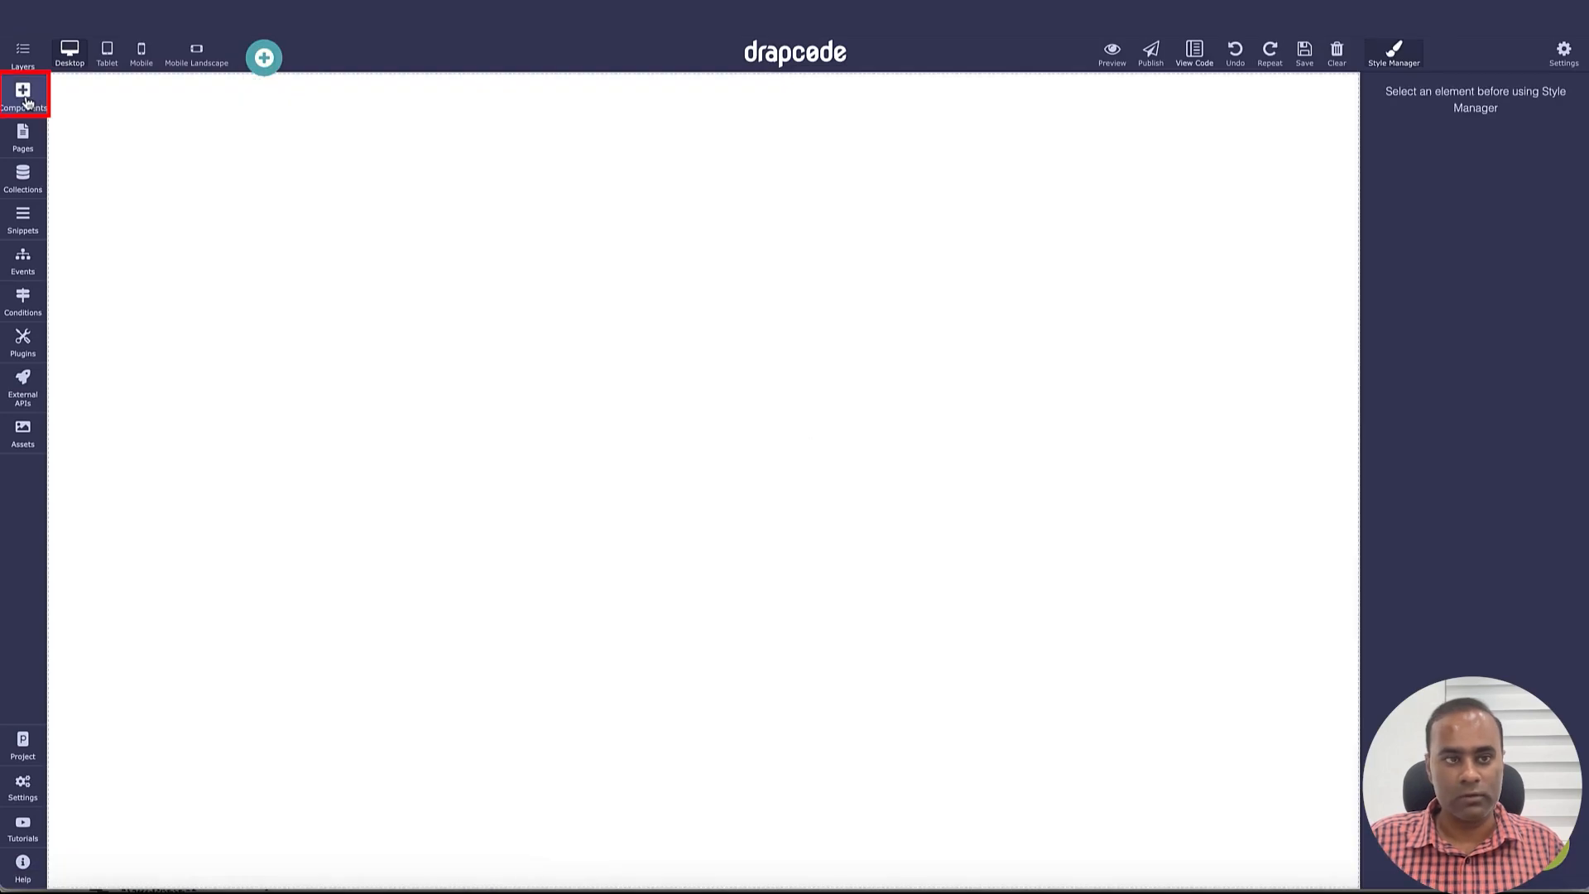
pyautogui.click(23, 95)
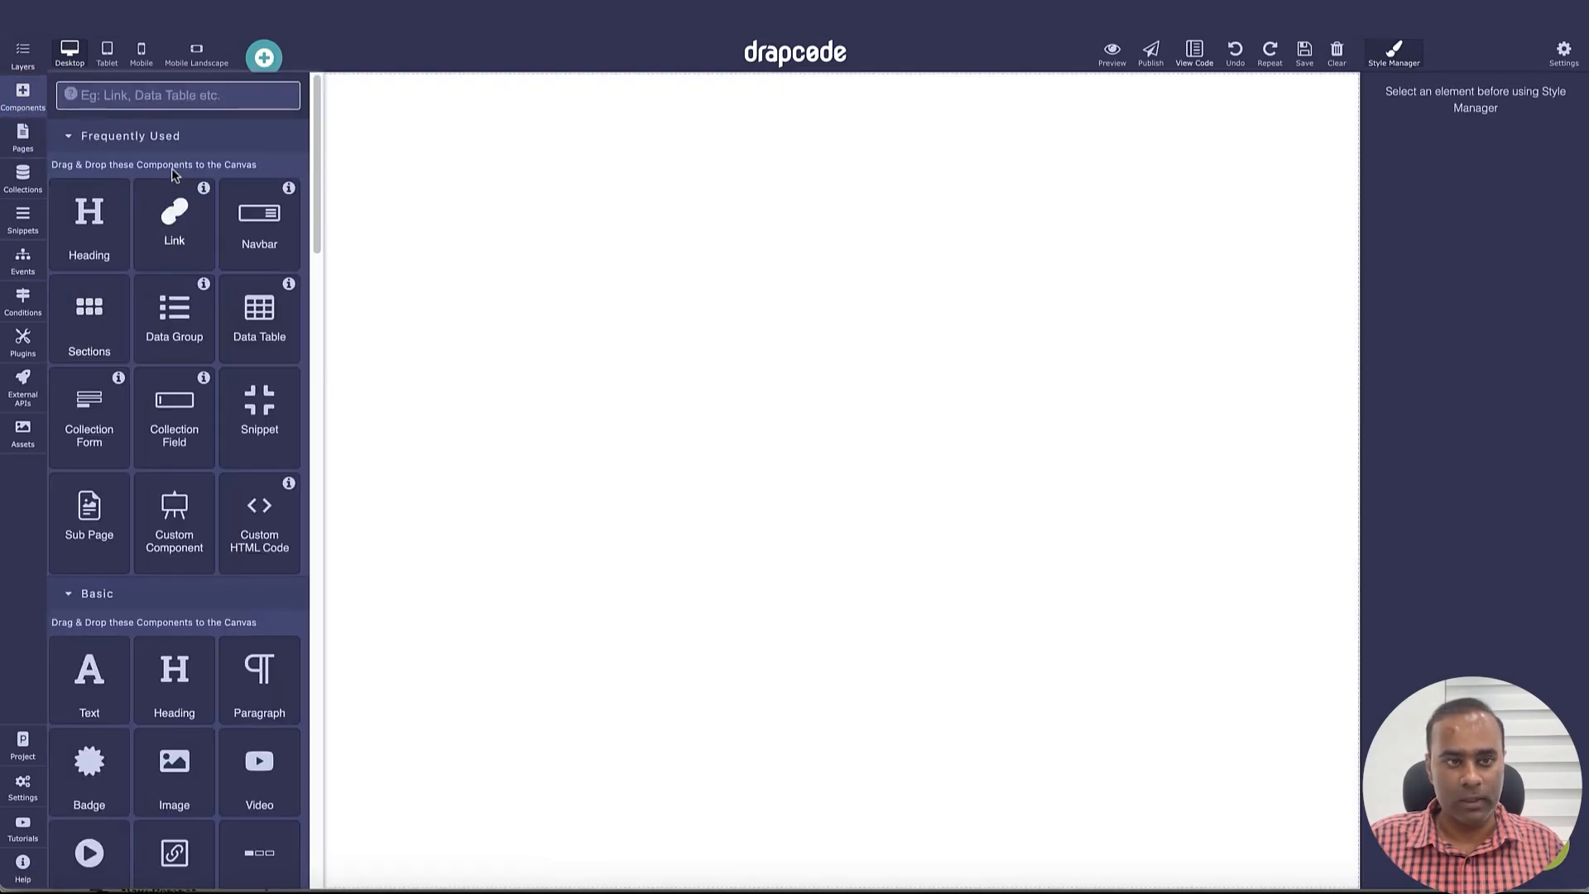
pyautogui.scroll(-1, 202, 359)
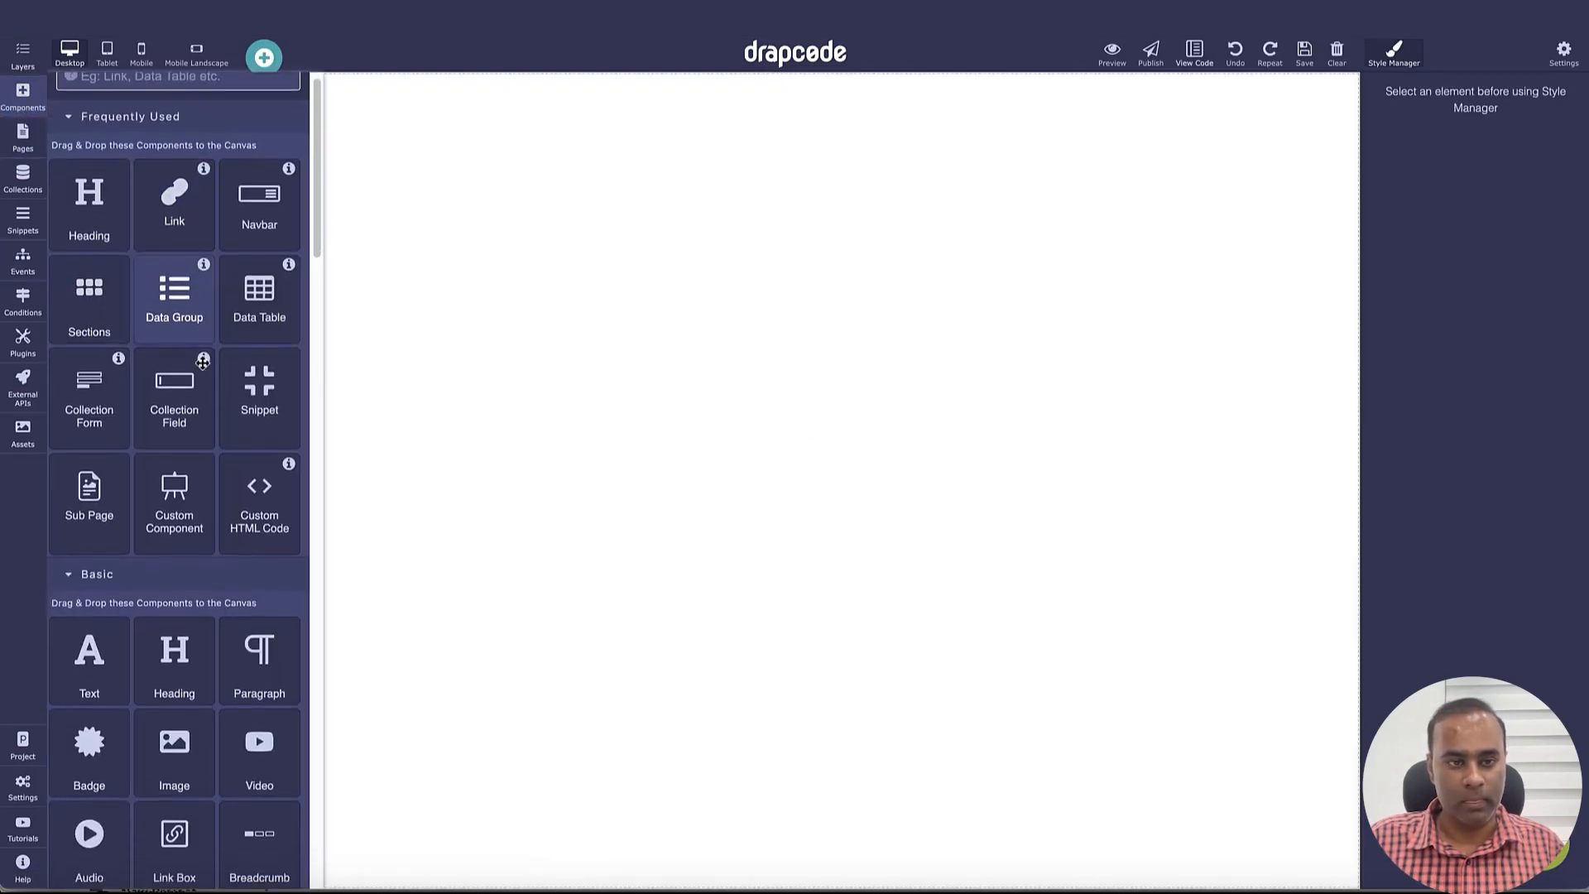
pyautogui.scroll(1, 202, 358)
pyautogui.moveTo(92, 225); pyautogui.dragTo(199, 281)
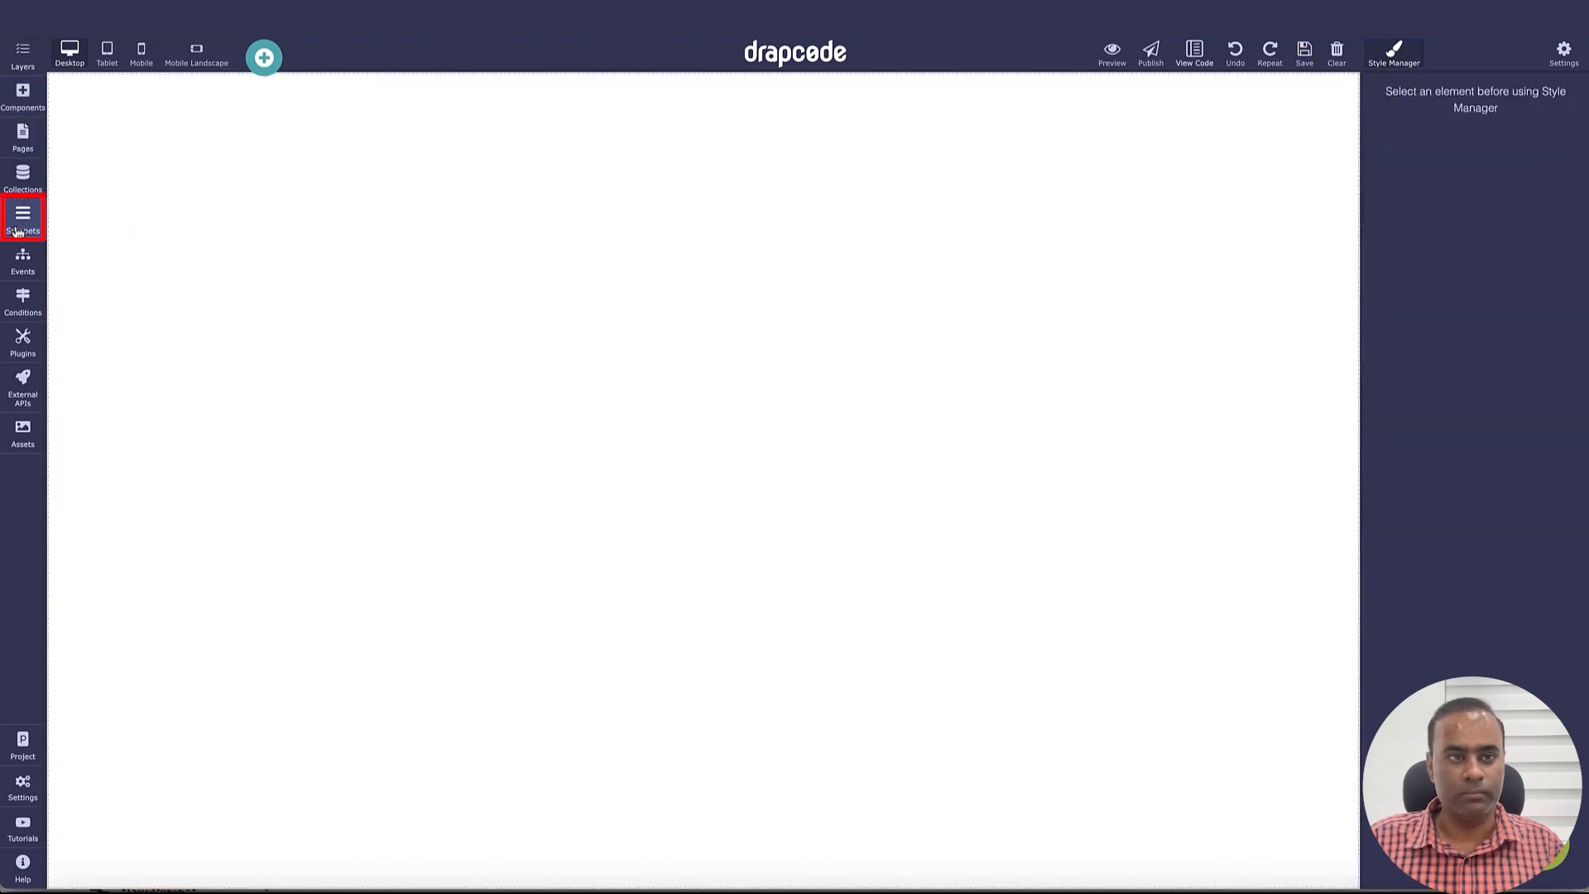
# Step: Create a Sub Page snippet named Product Details Subpage, bound to the Product collection with data from Collection (Default)
pyautogui.click(23, 219)
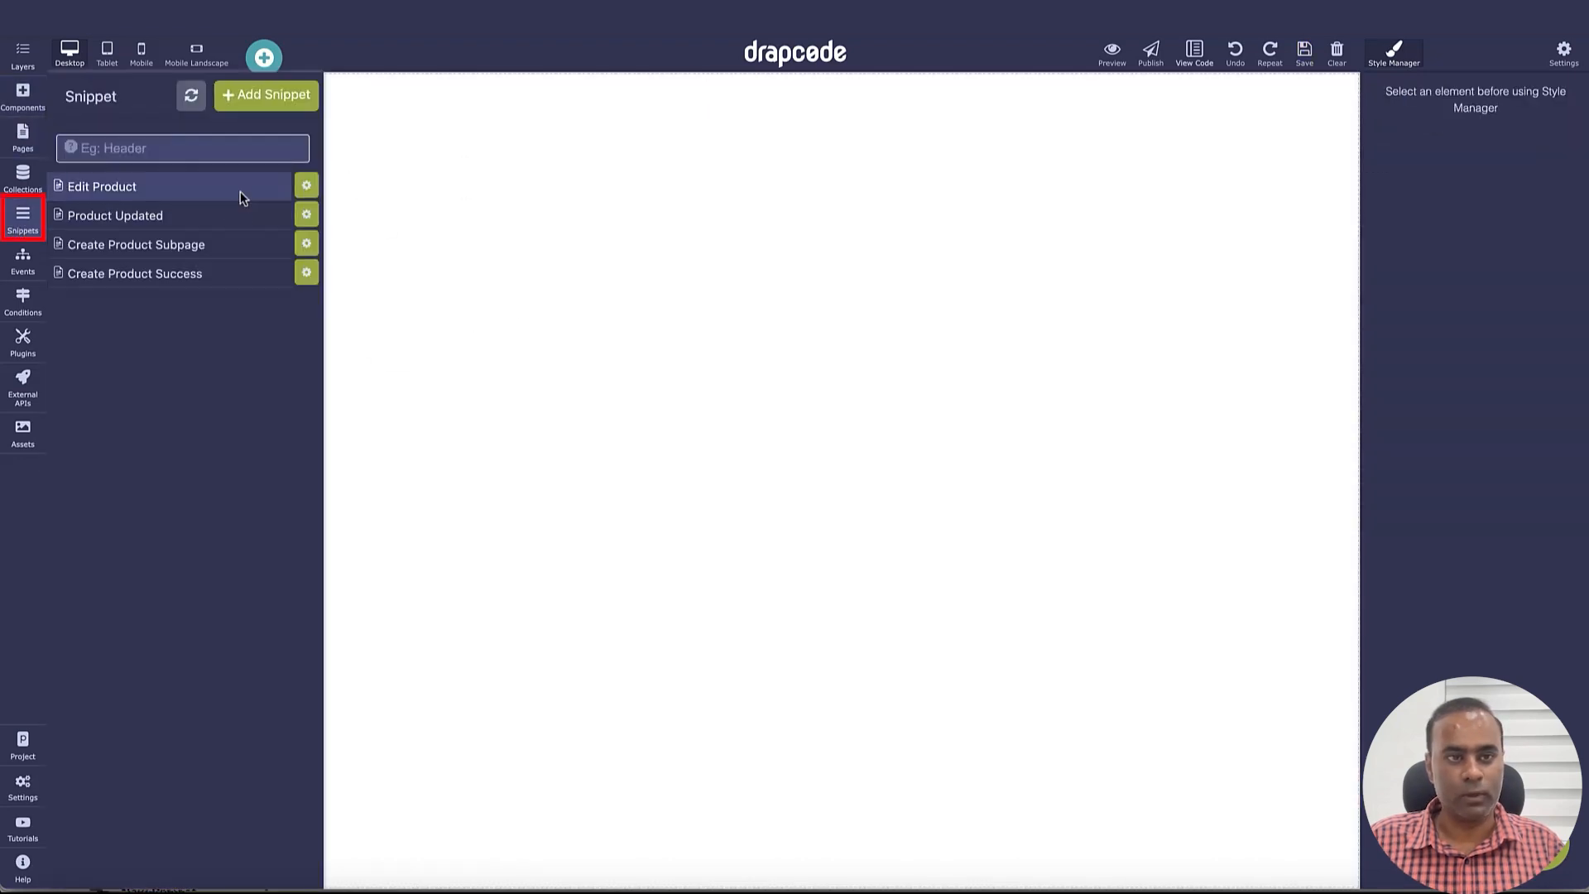
pyautogui.click(264, 97)
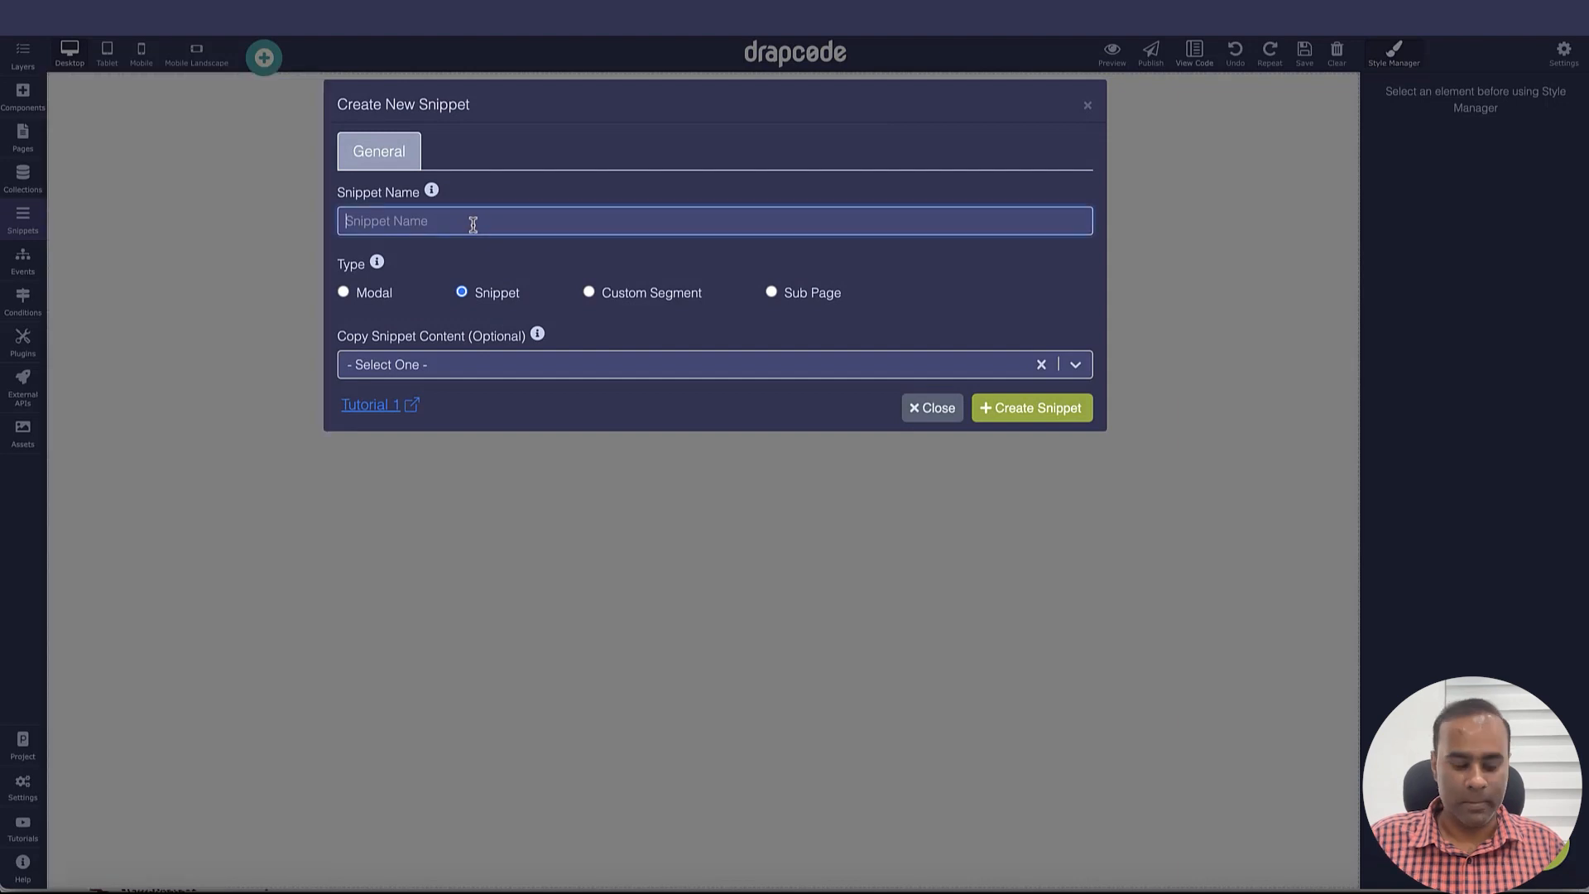
pyautogui.write('Product Details Subpage')
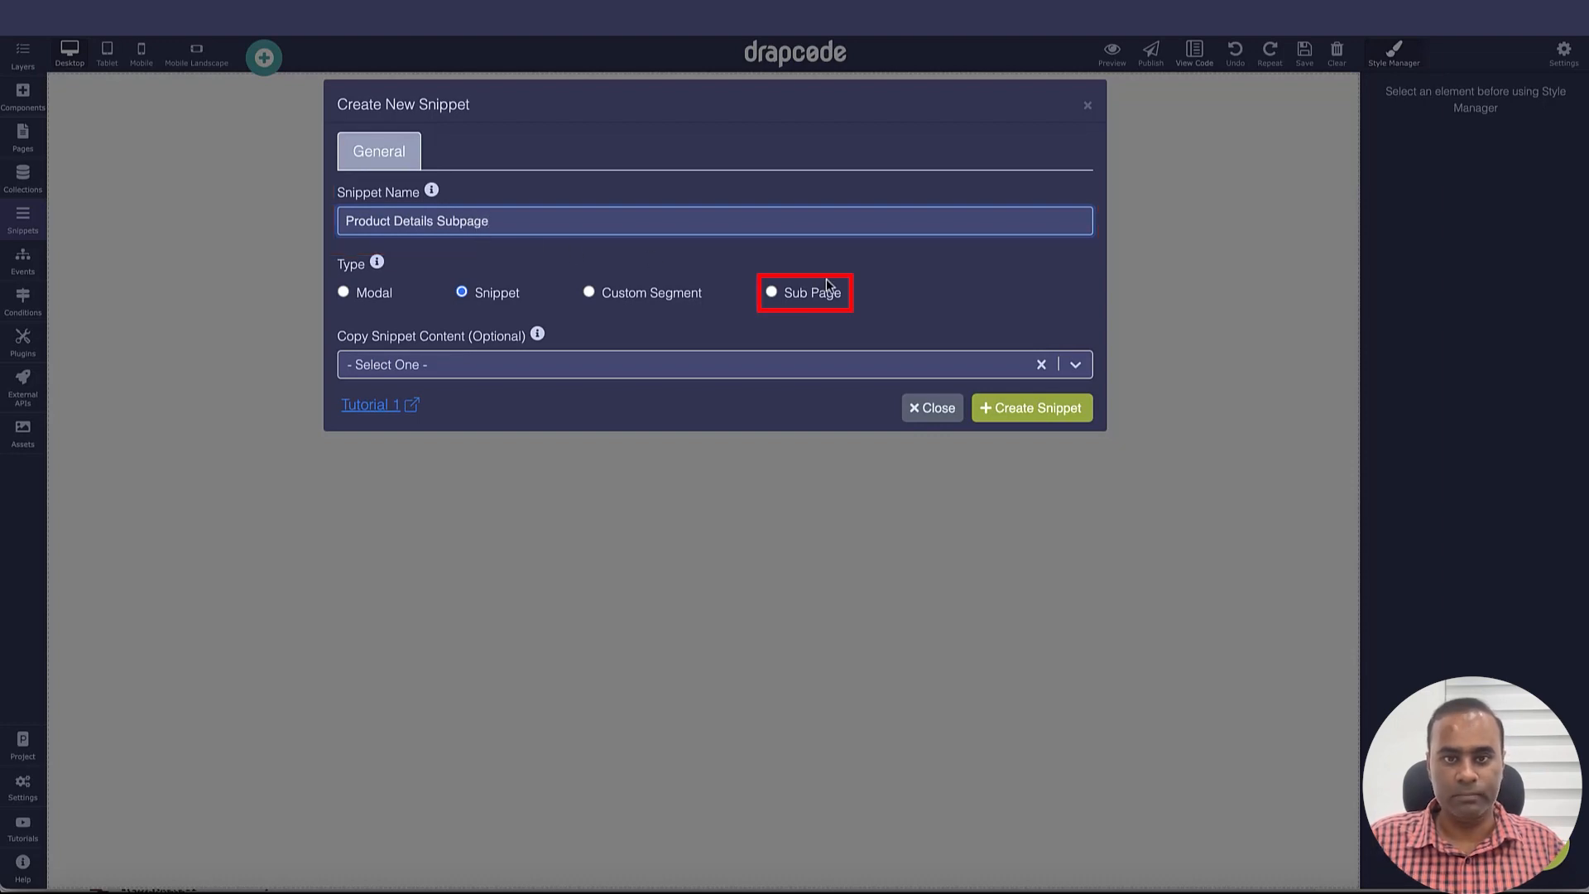
pyautogui.click(774, 297)
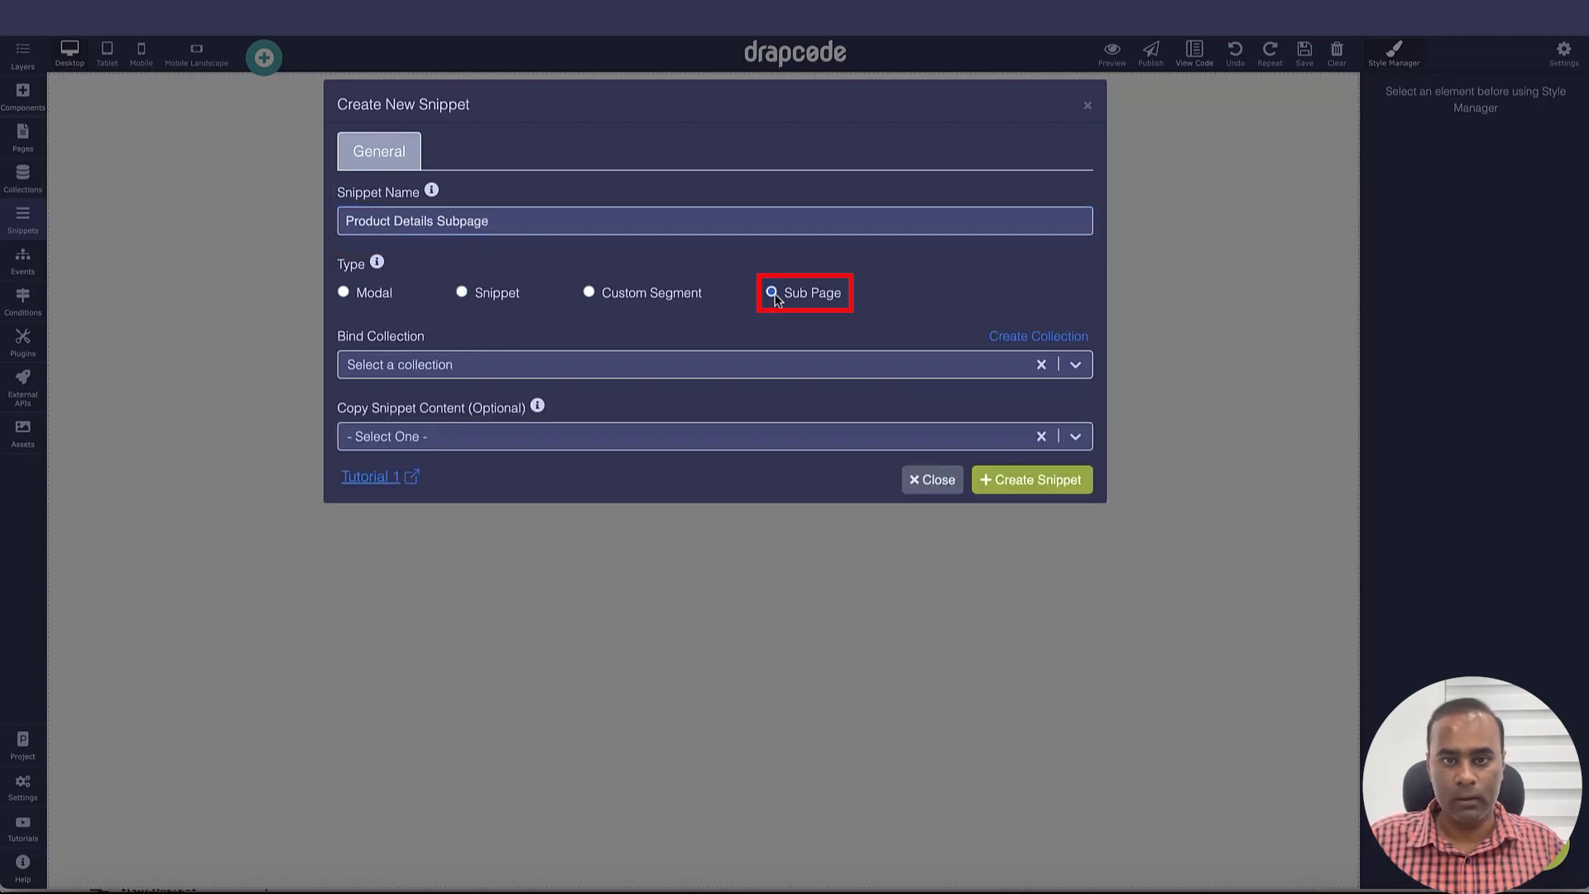
pyautogui.click(664, 365)
pyautogui.click(627, 439)
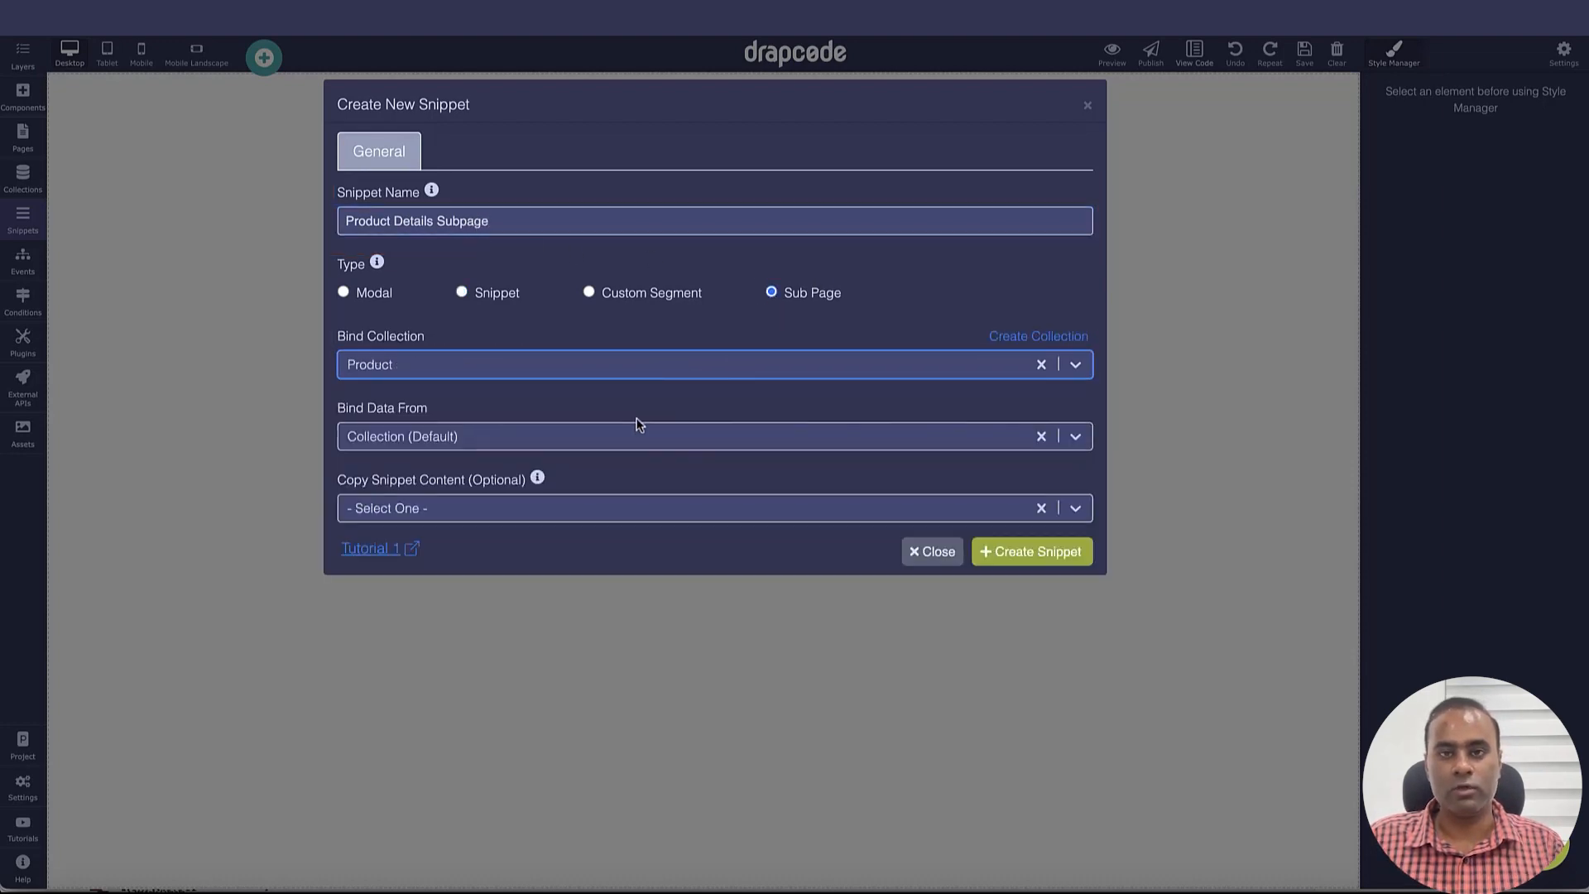
pyautogui.click(663, 467)
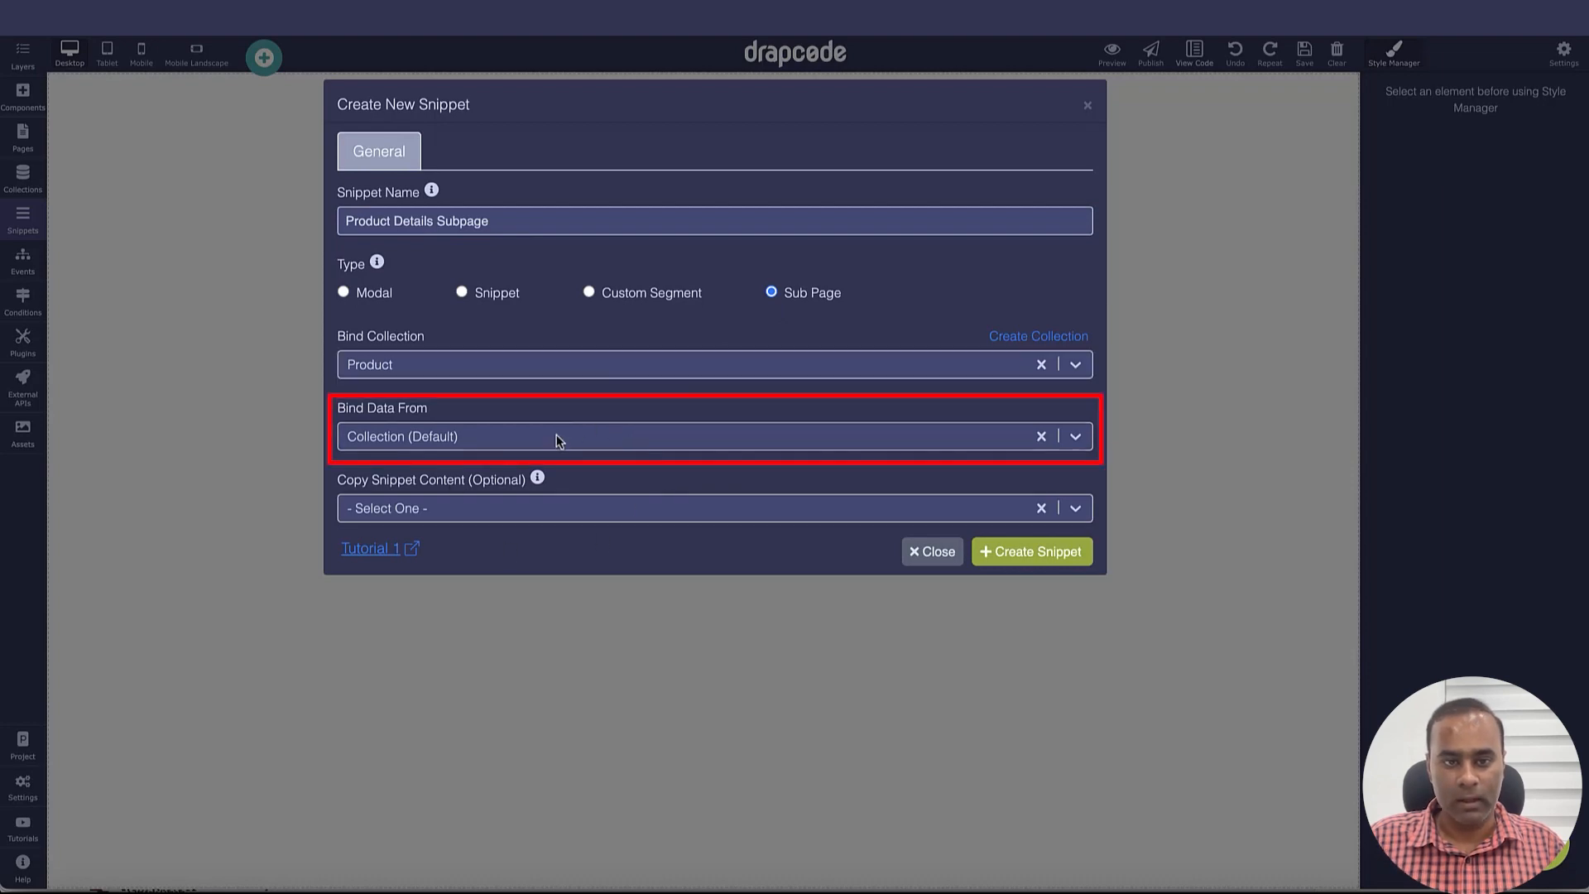
pyautogui.click(1020, 561)
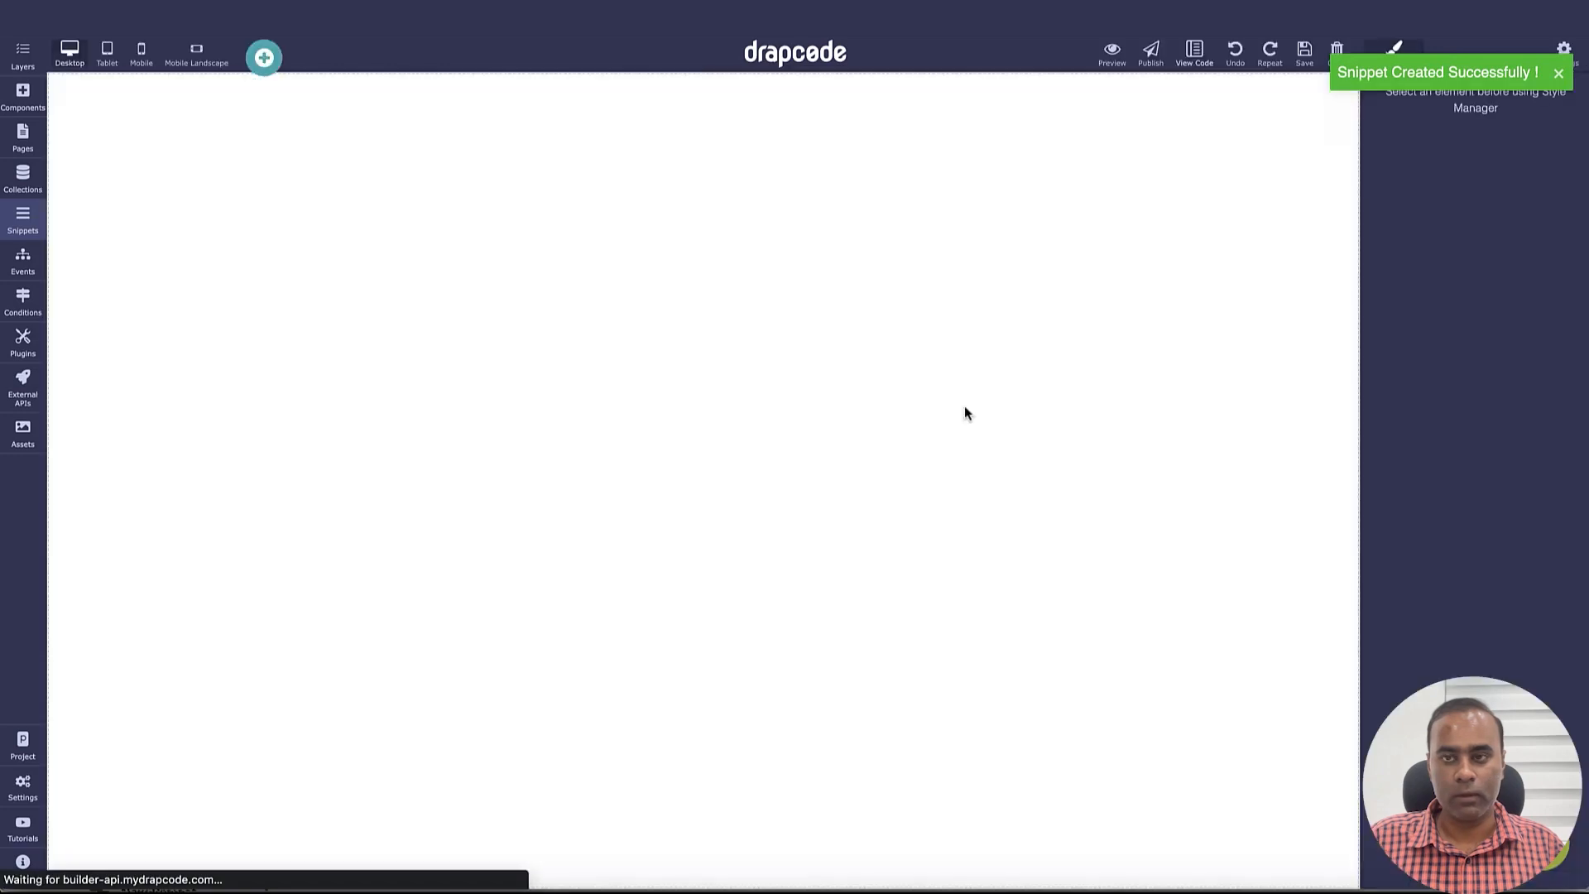
# Step: Add a heading to the empty subpage that gets its value from Product's Name field
pyautogui.click(22, 94)
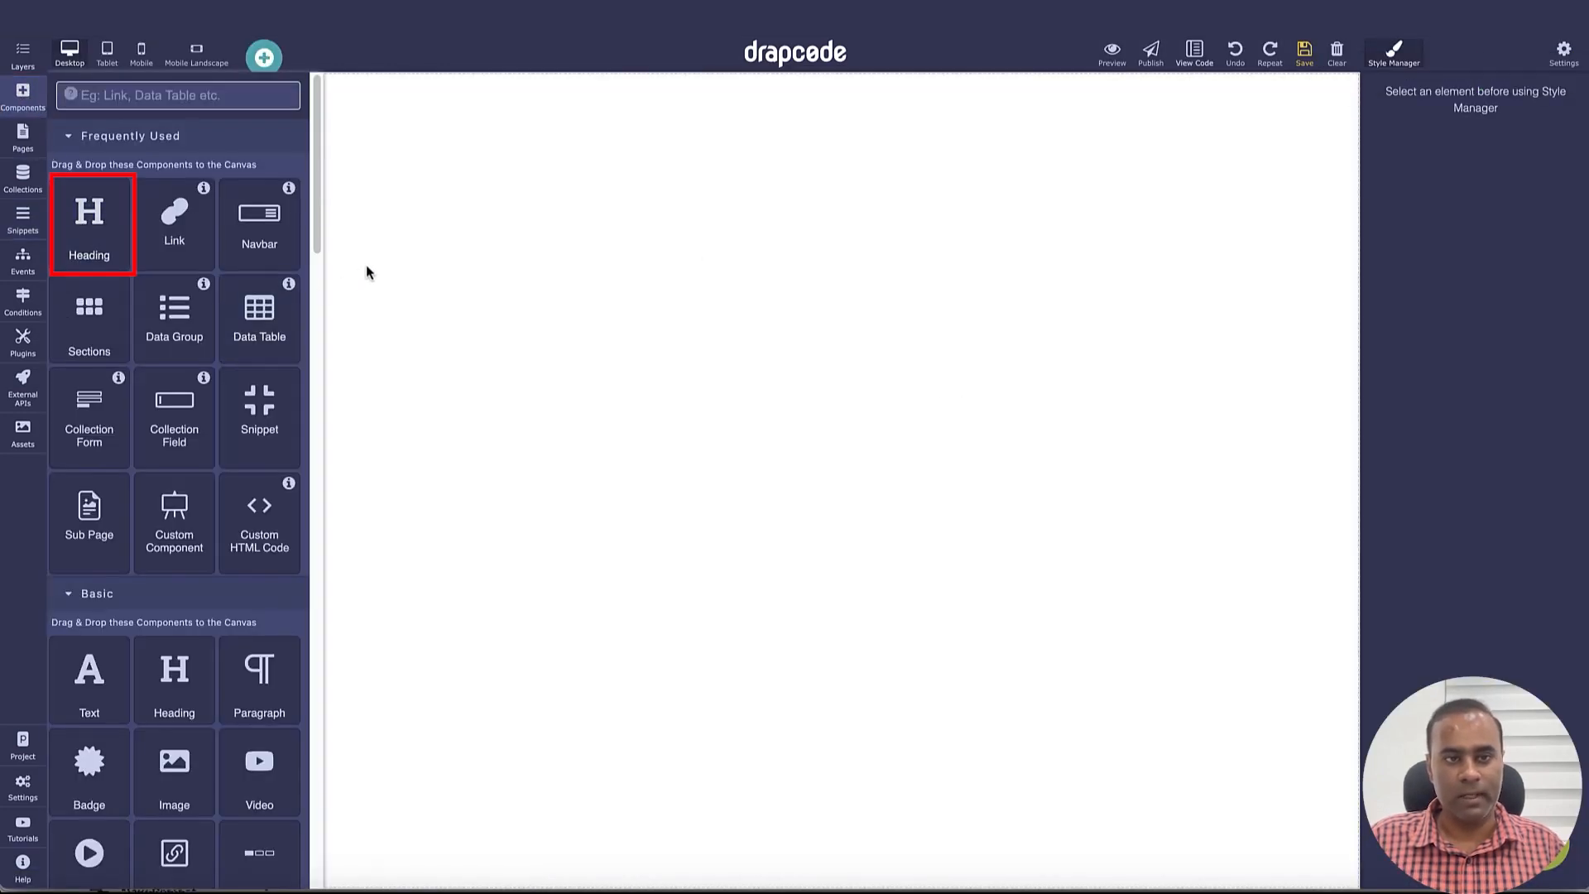
pyautogui.moveTo(89, 222); pyautogui.dragTo(235, 340)
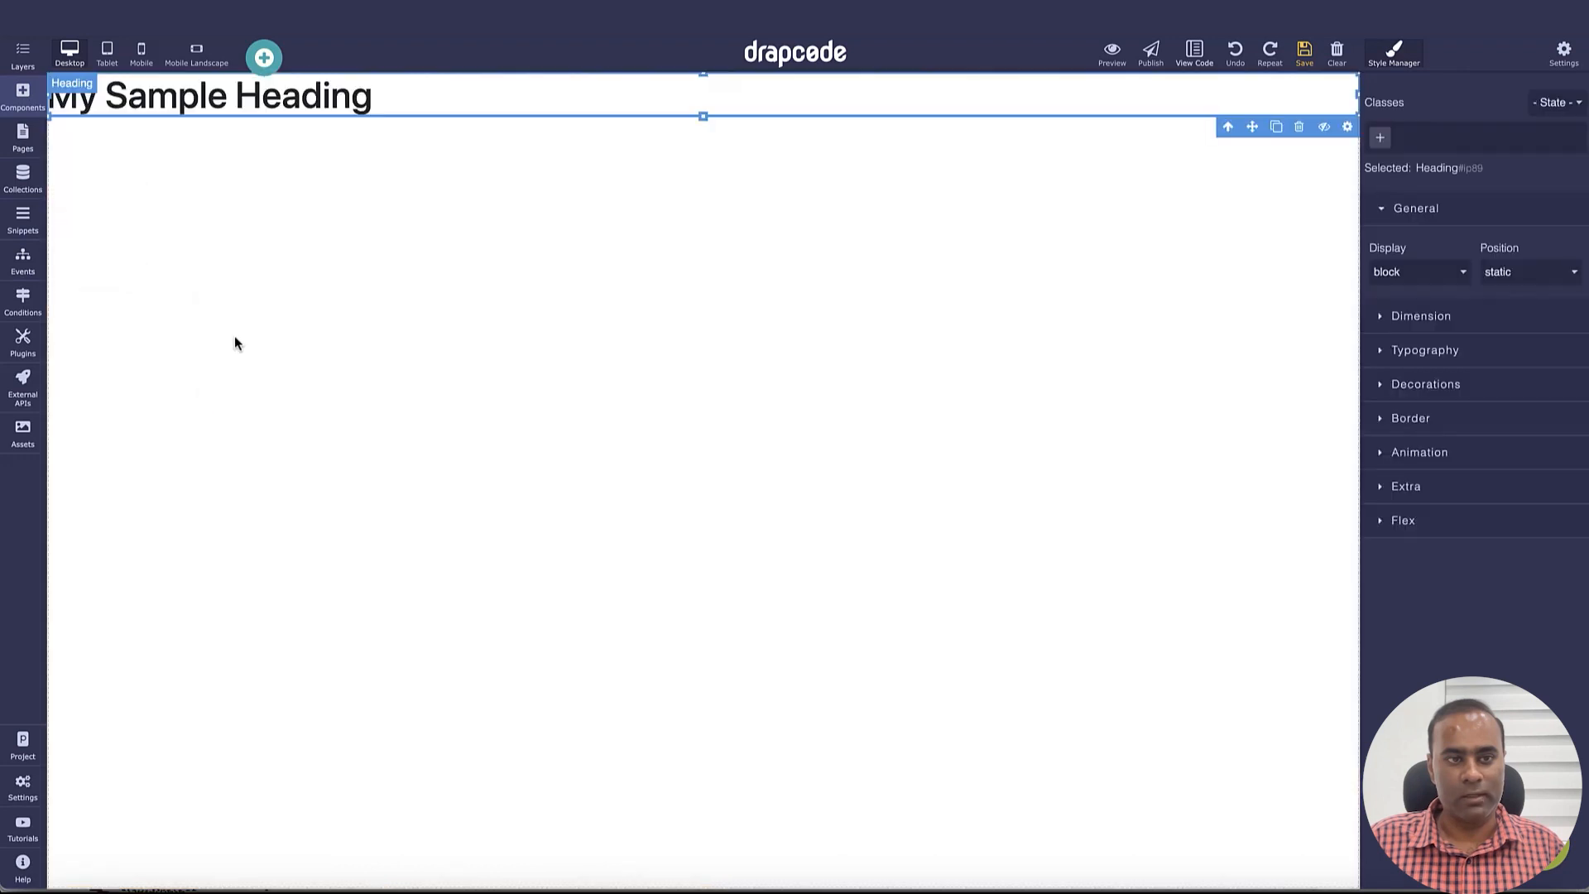
pyautogui.click(1347, 127)
pyautogui.click(1432, 362)
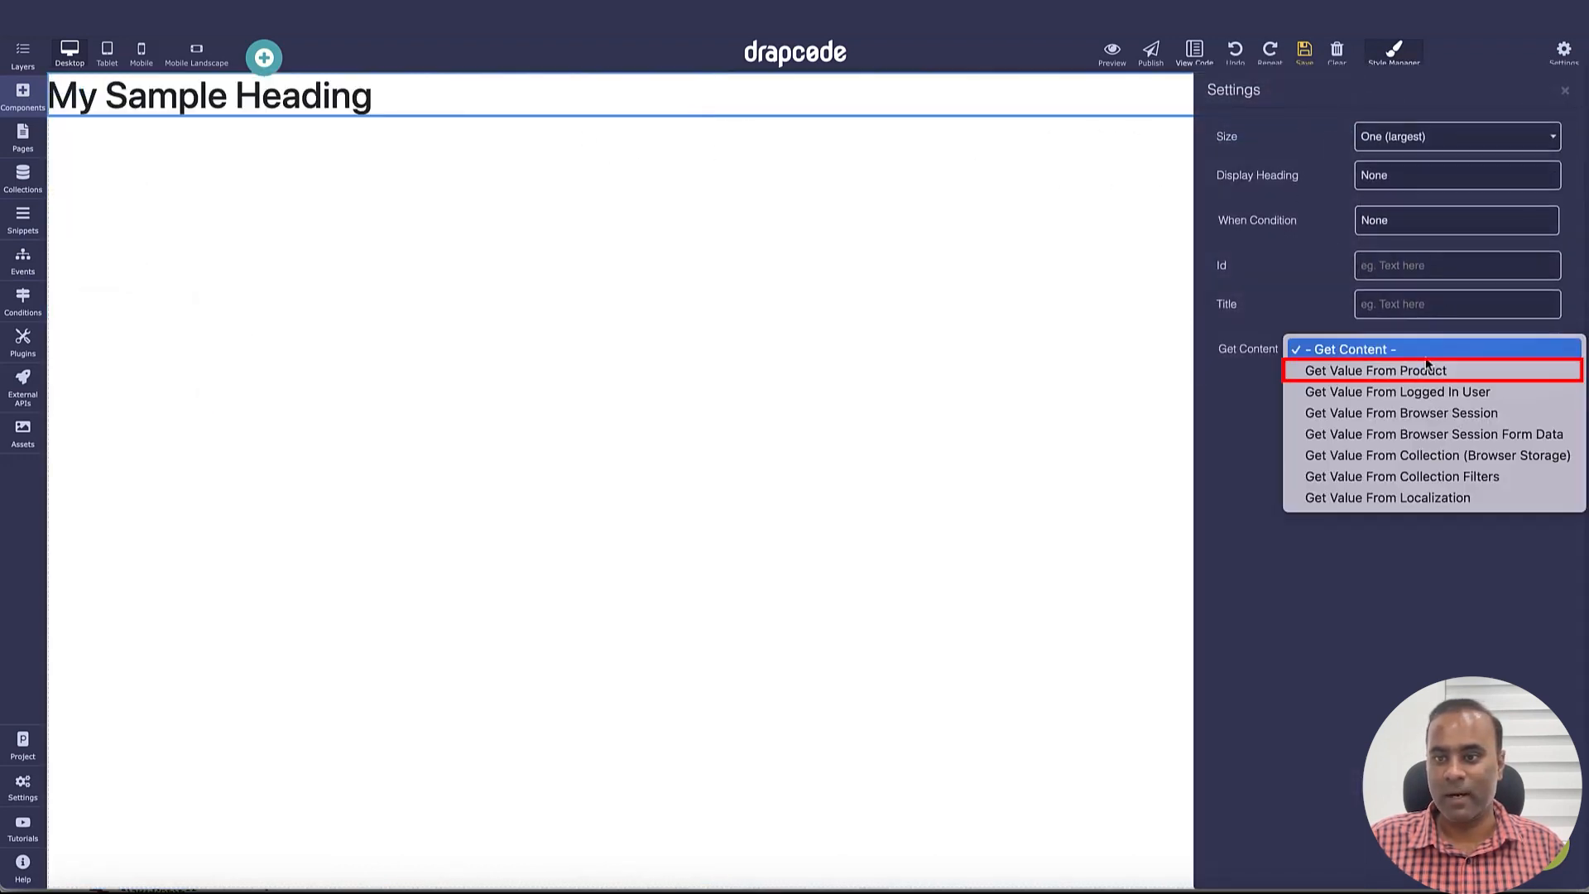
pyautogui.click(1371, 371)
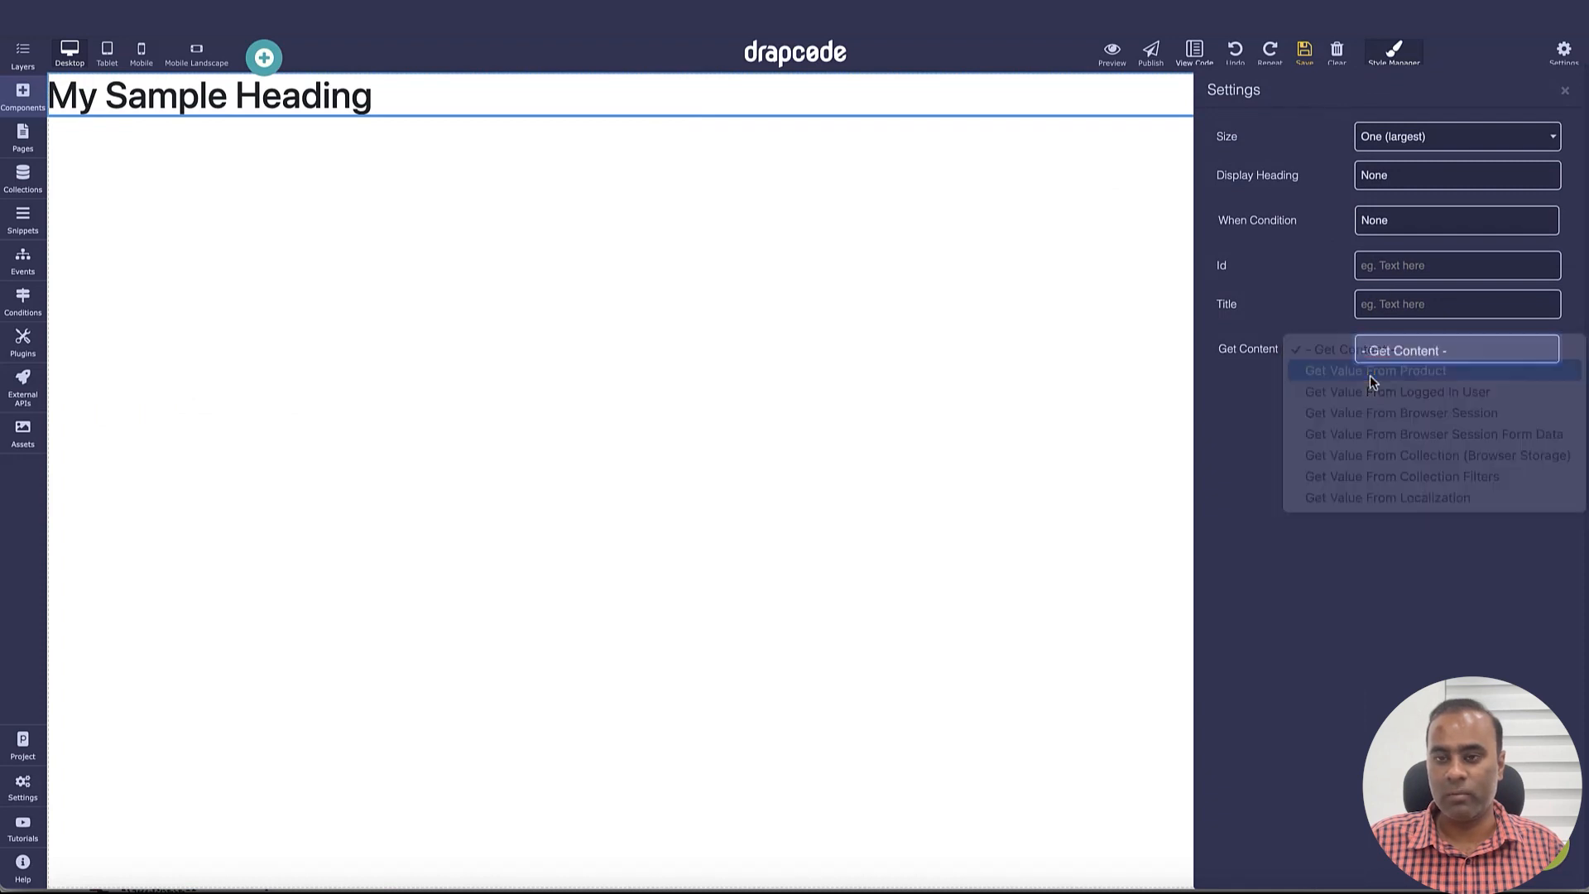
pyautogui.click(1418, 387)
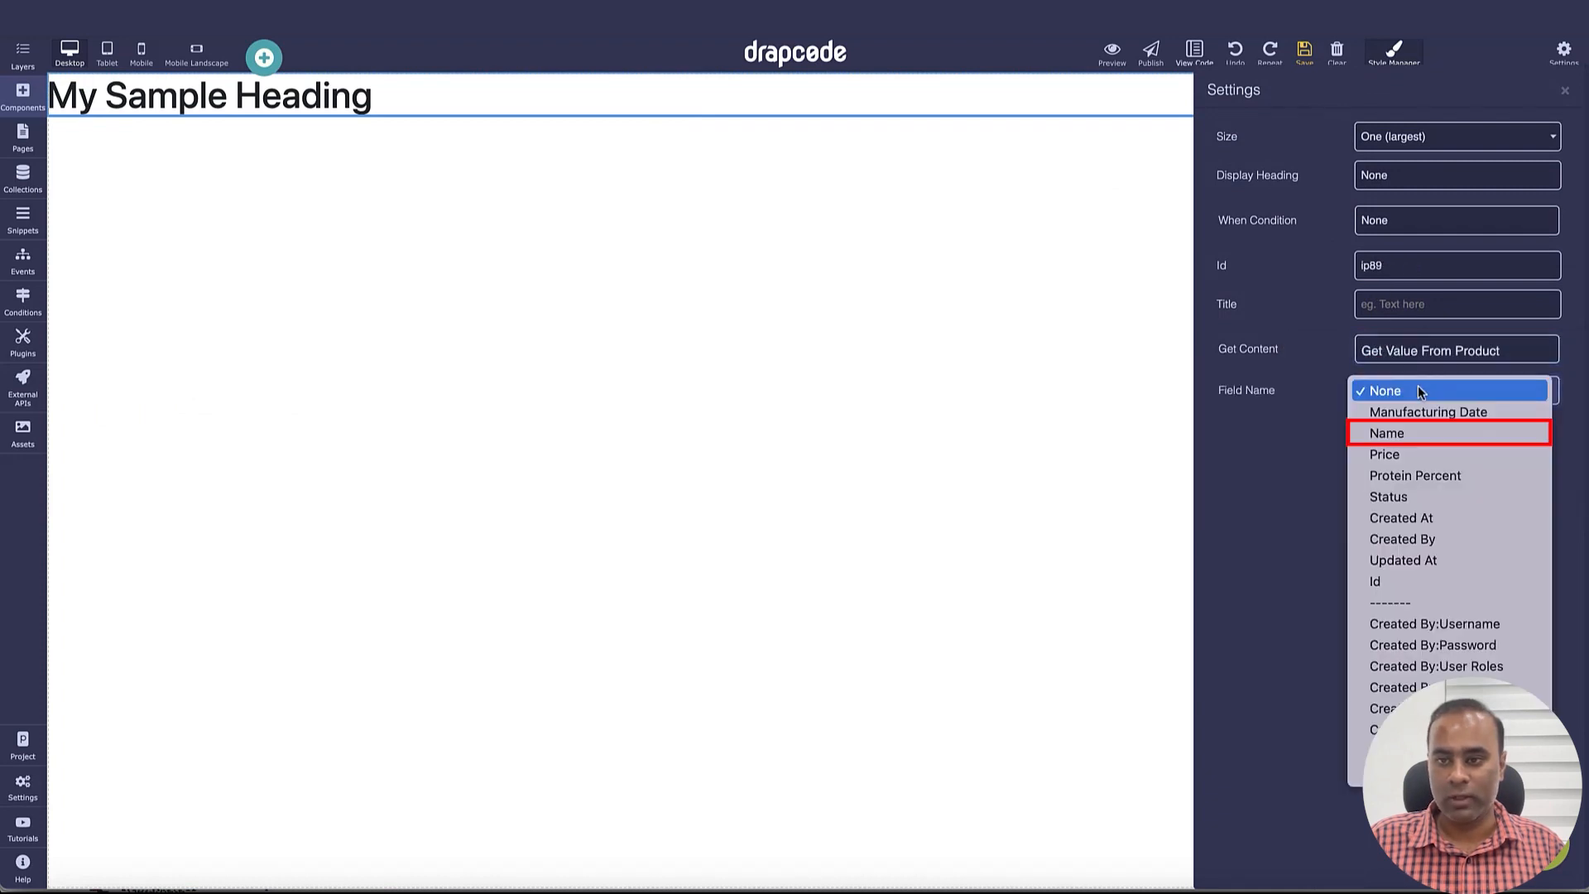
pyautogui.click(1425, 435)
pyautogui.click(1565, 93)
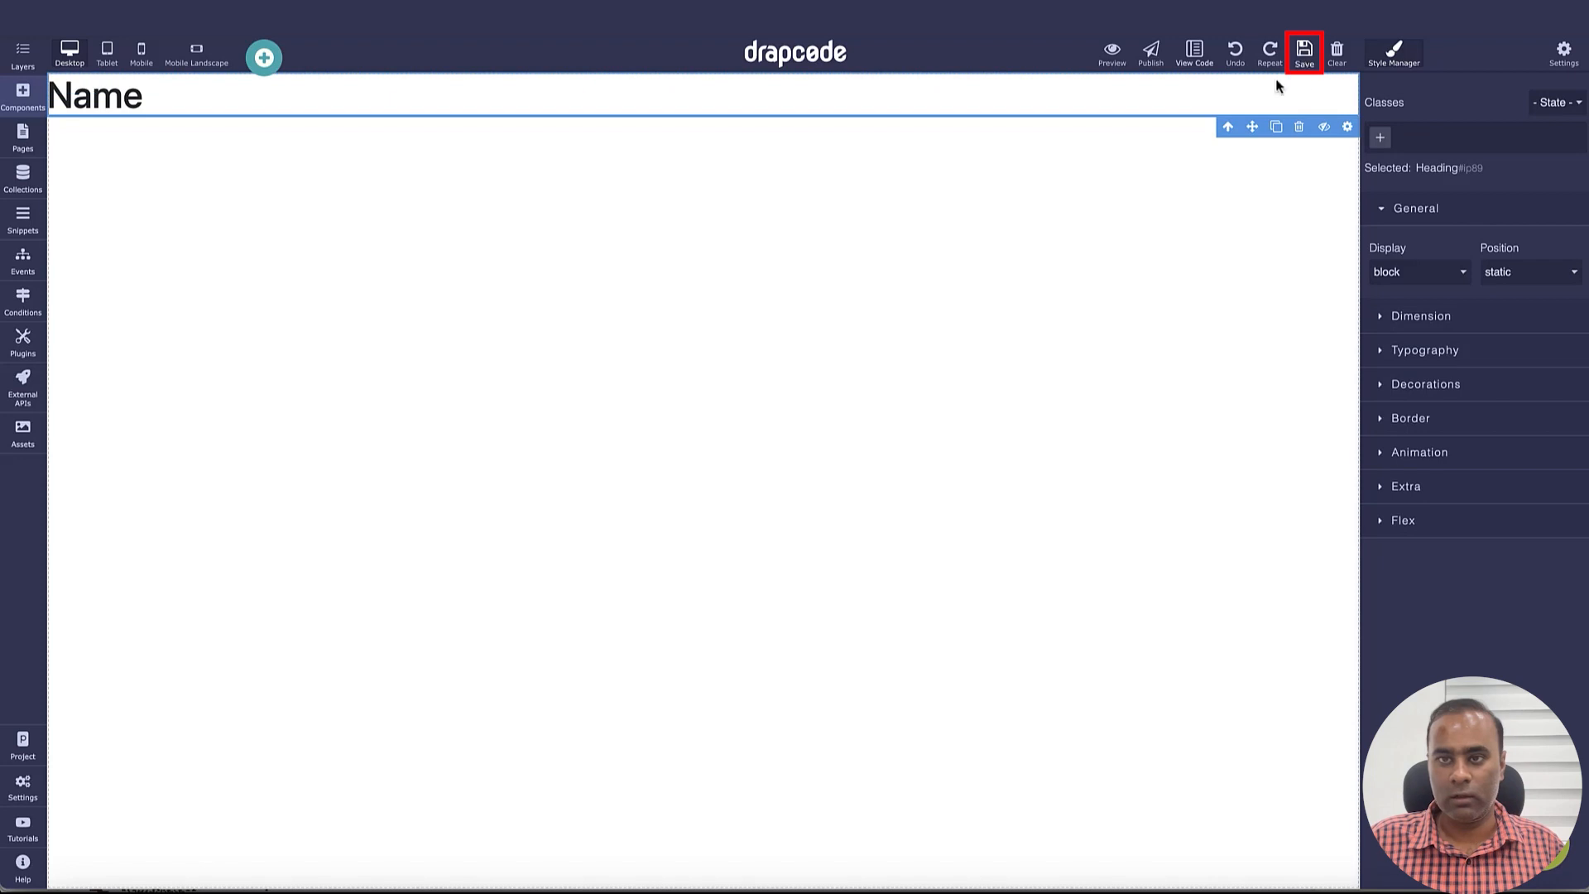
# Step: Add a second heading below the Name heading that gets its value from Product's Price field
pyautogui.click(18, 94)
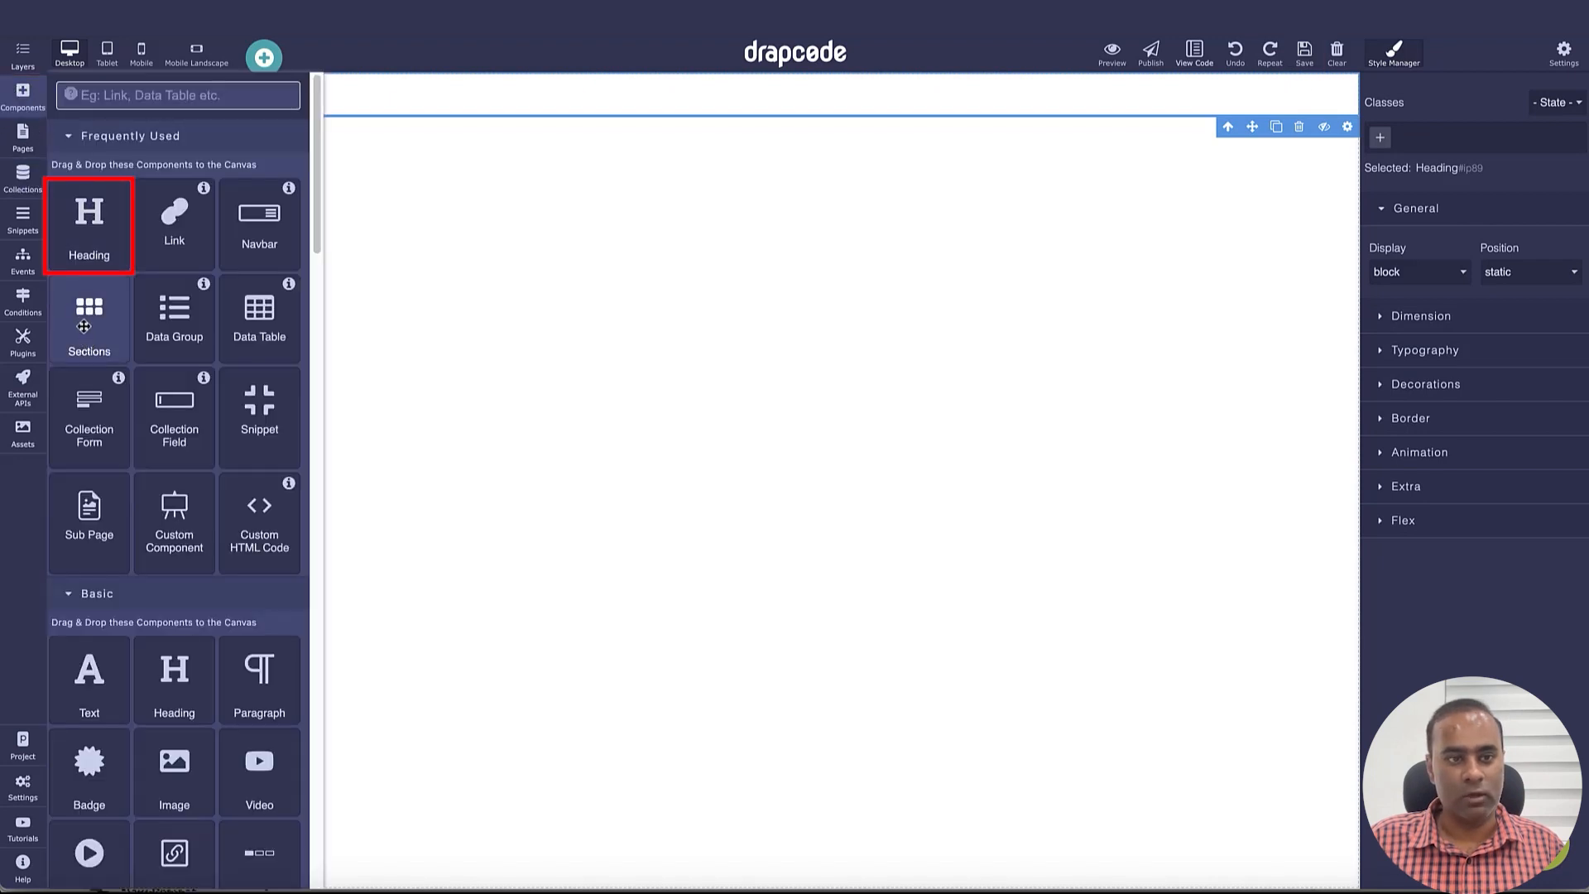
pyautogui.moveTo(89, 224); pyautogui.dragTo(307, 391)
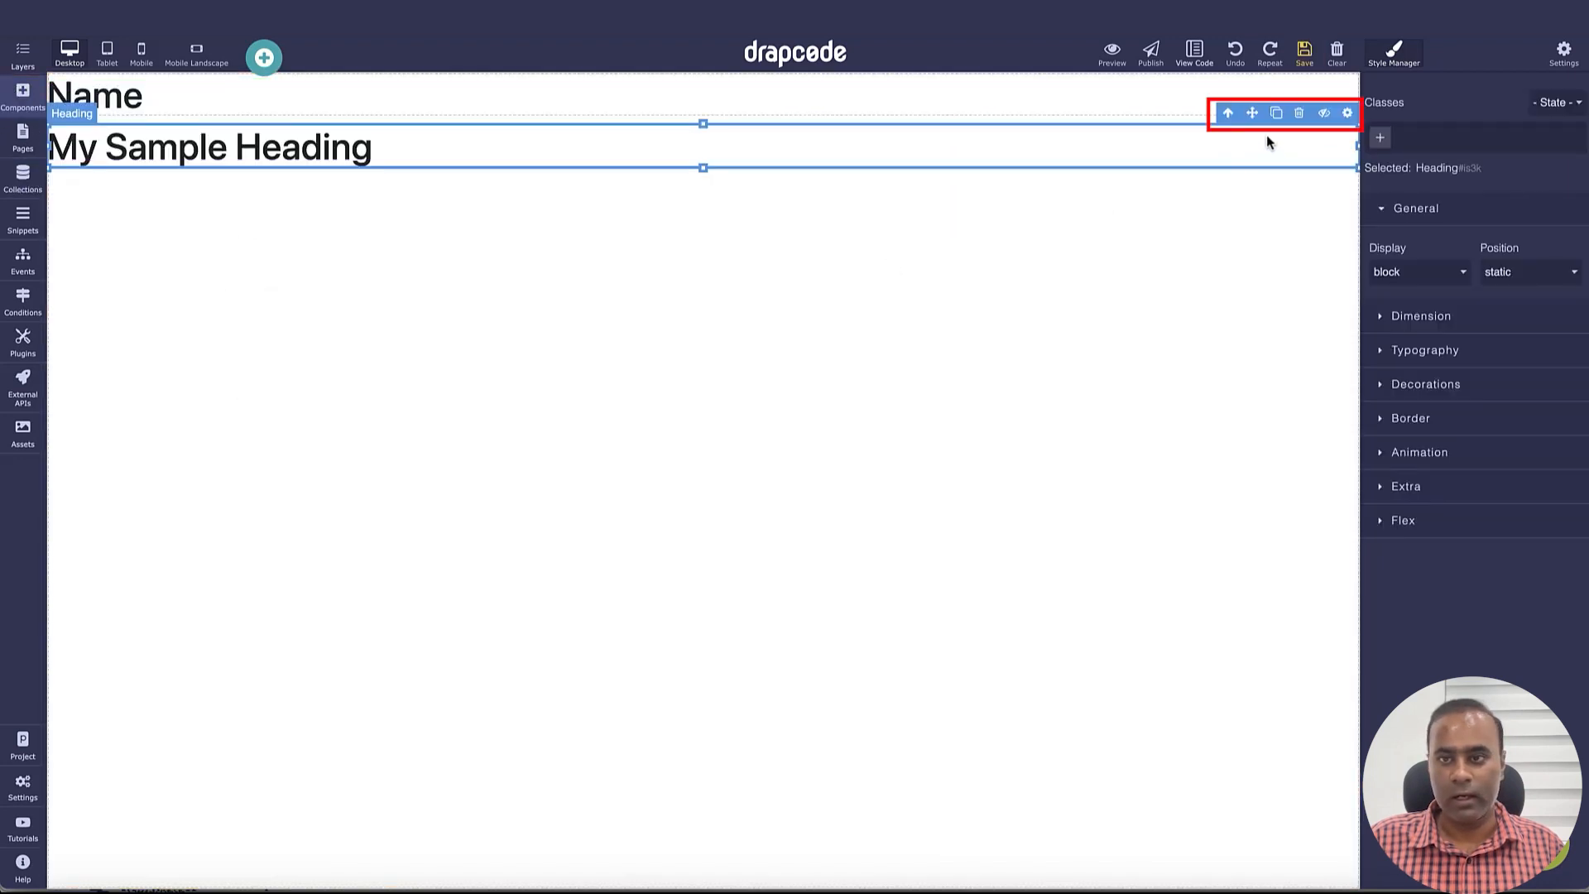
pyautogui.click(1347, 116)
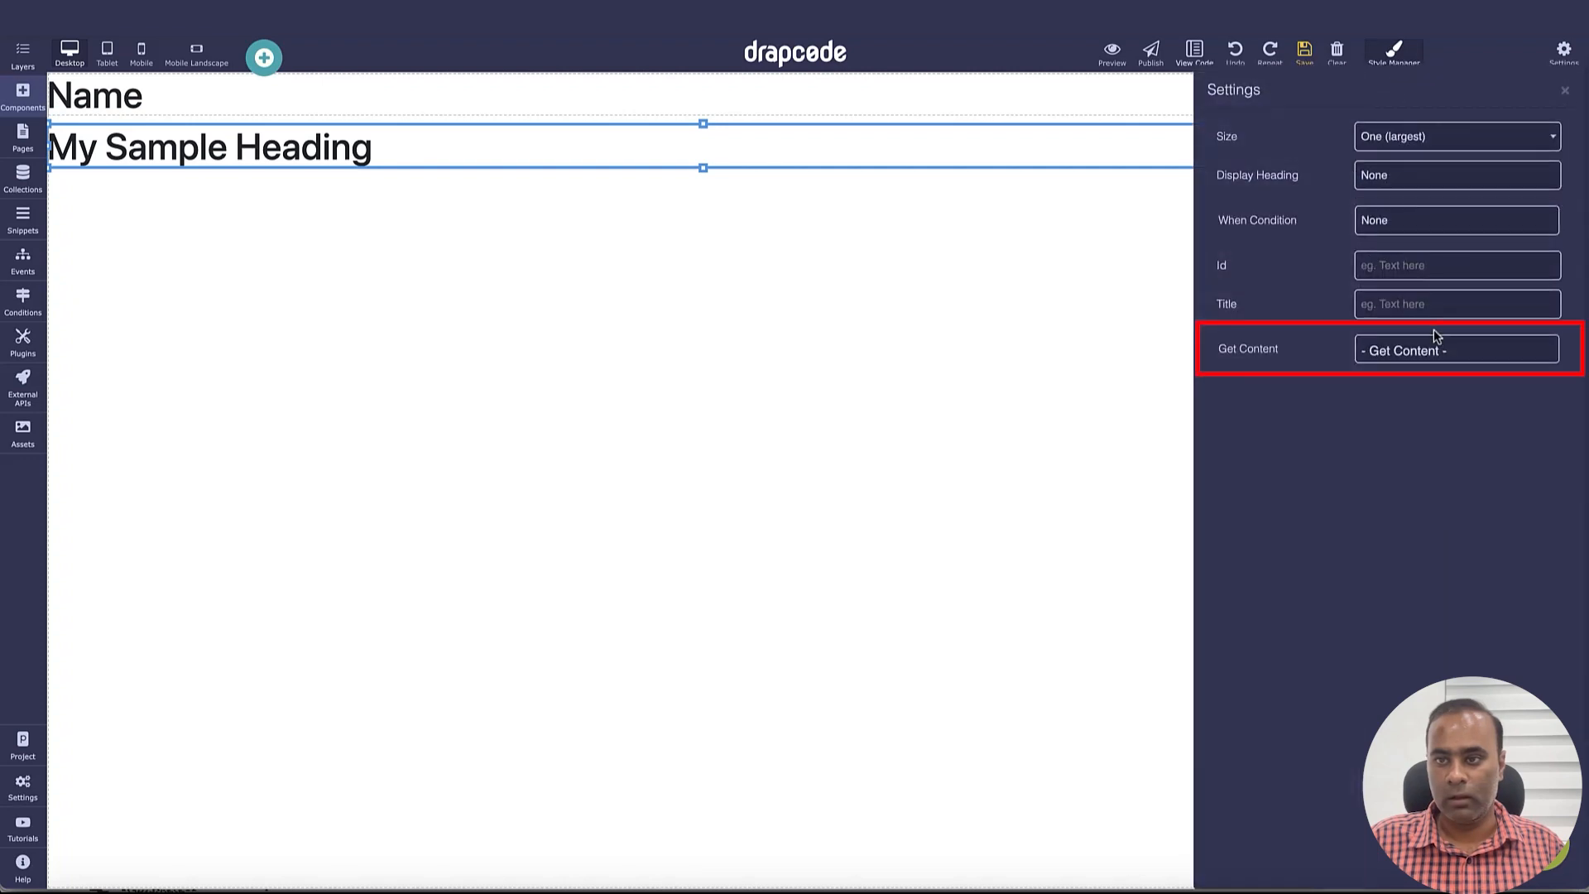
pyautogui.click(1435, 349)
pyautogui.click(1438, 374)
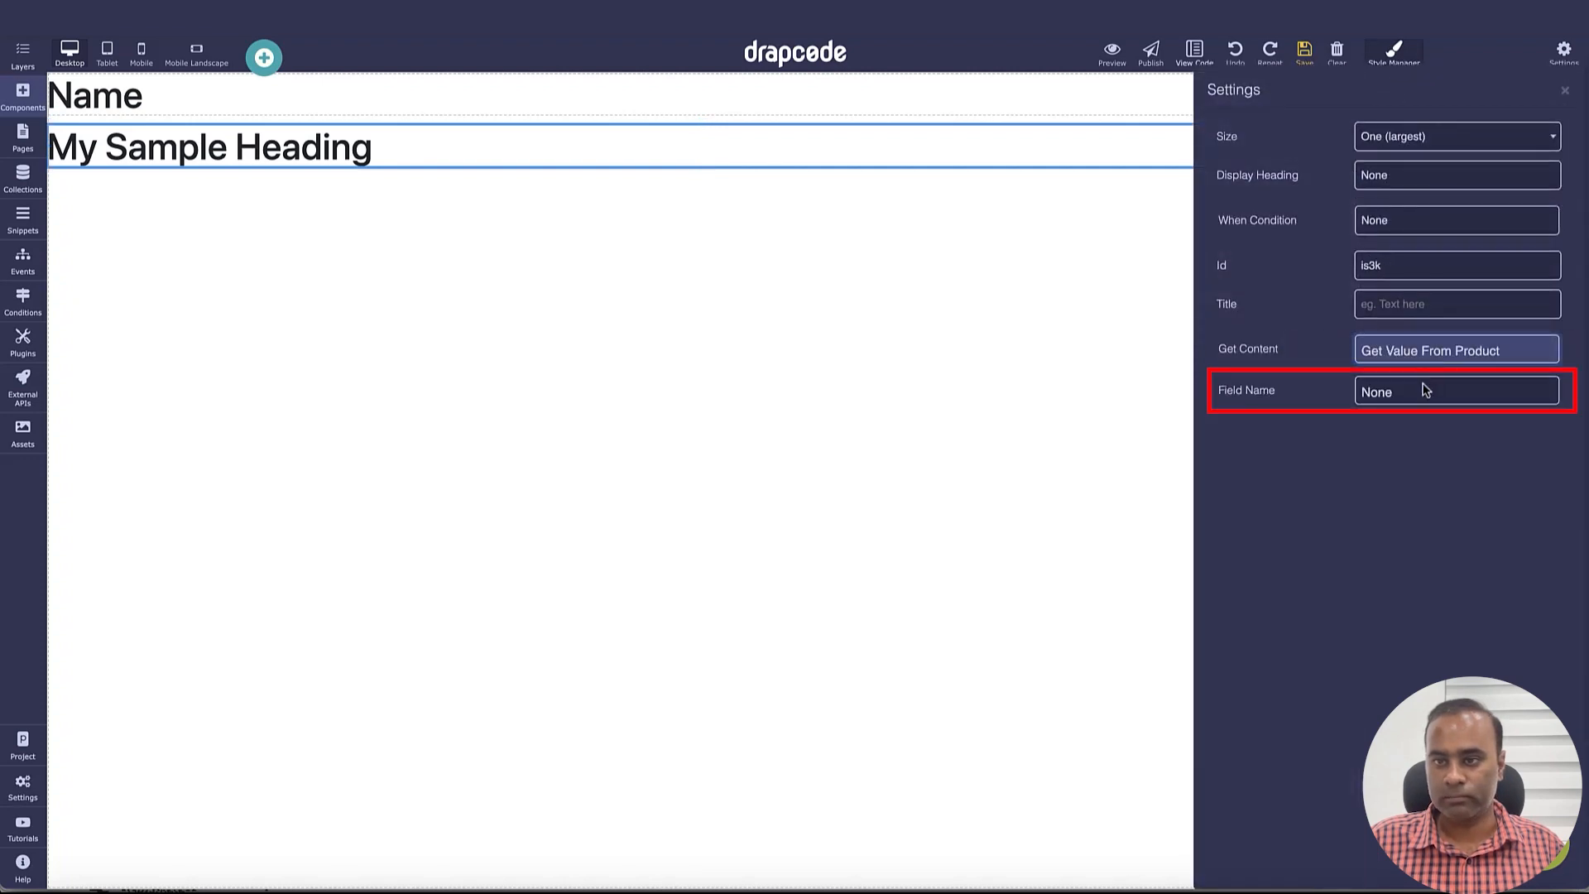
pyautogui.click(1423, 390)
pyautogui.click(1430, 455)
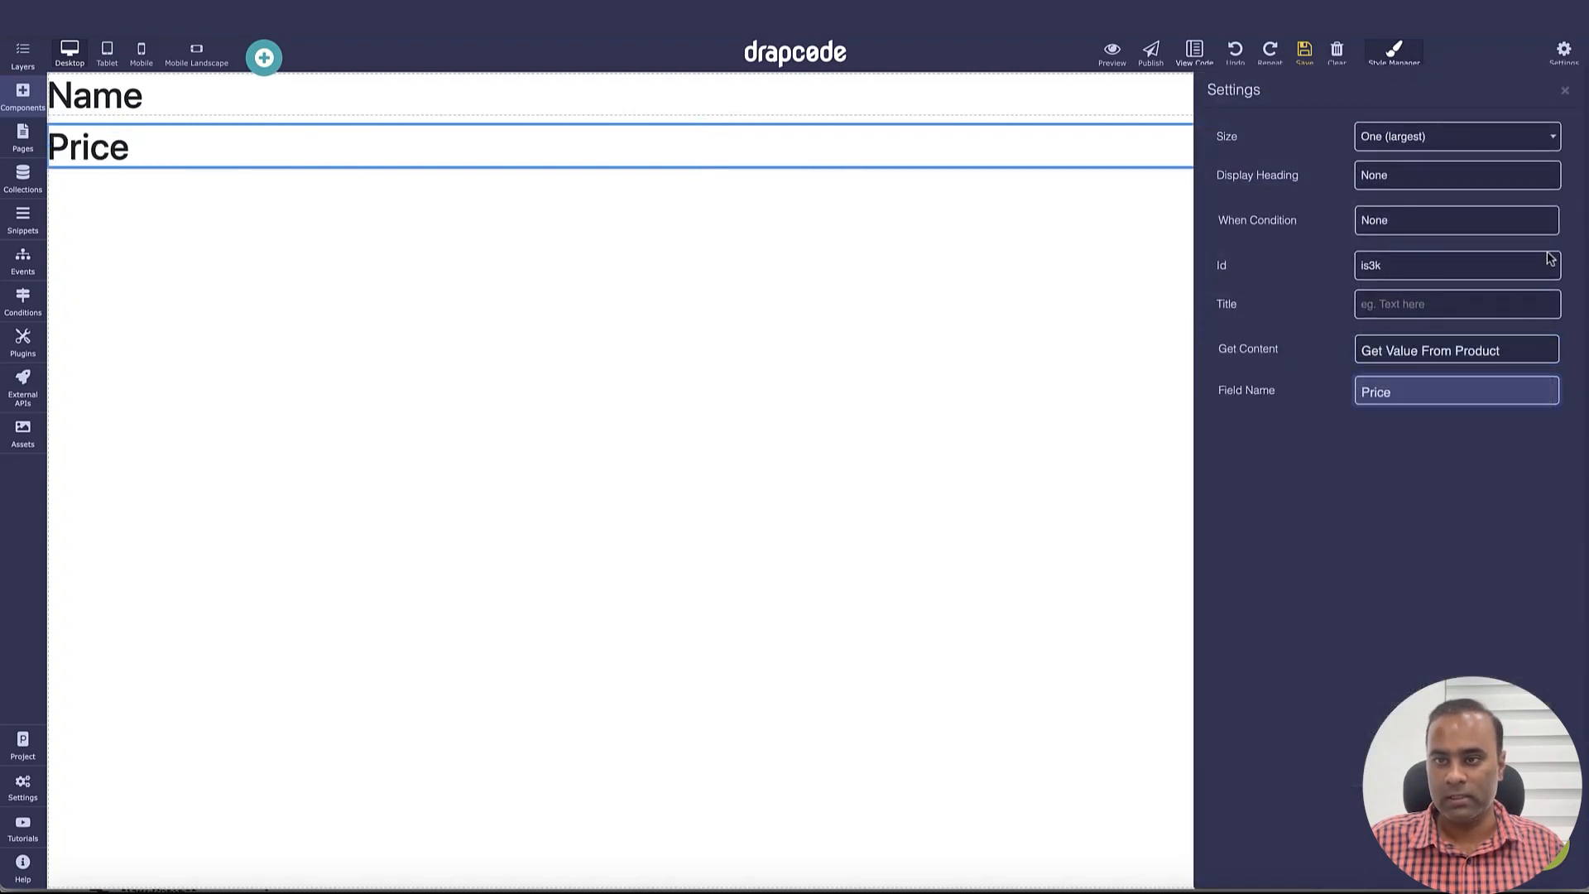
pyautogui.click(1565, 98)
# Step: Set the Name heading's Display Heading option to Two
pyautogui.click(1103, 98)
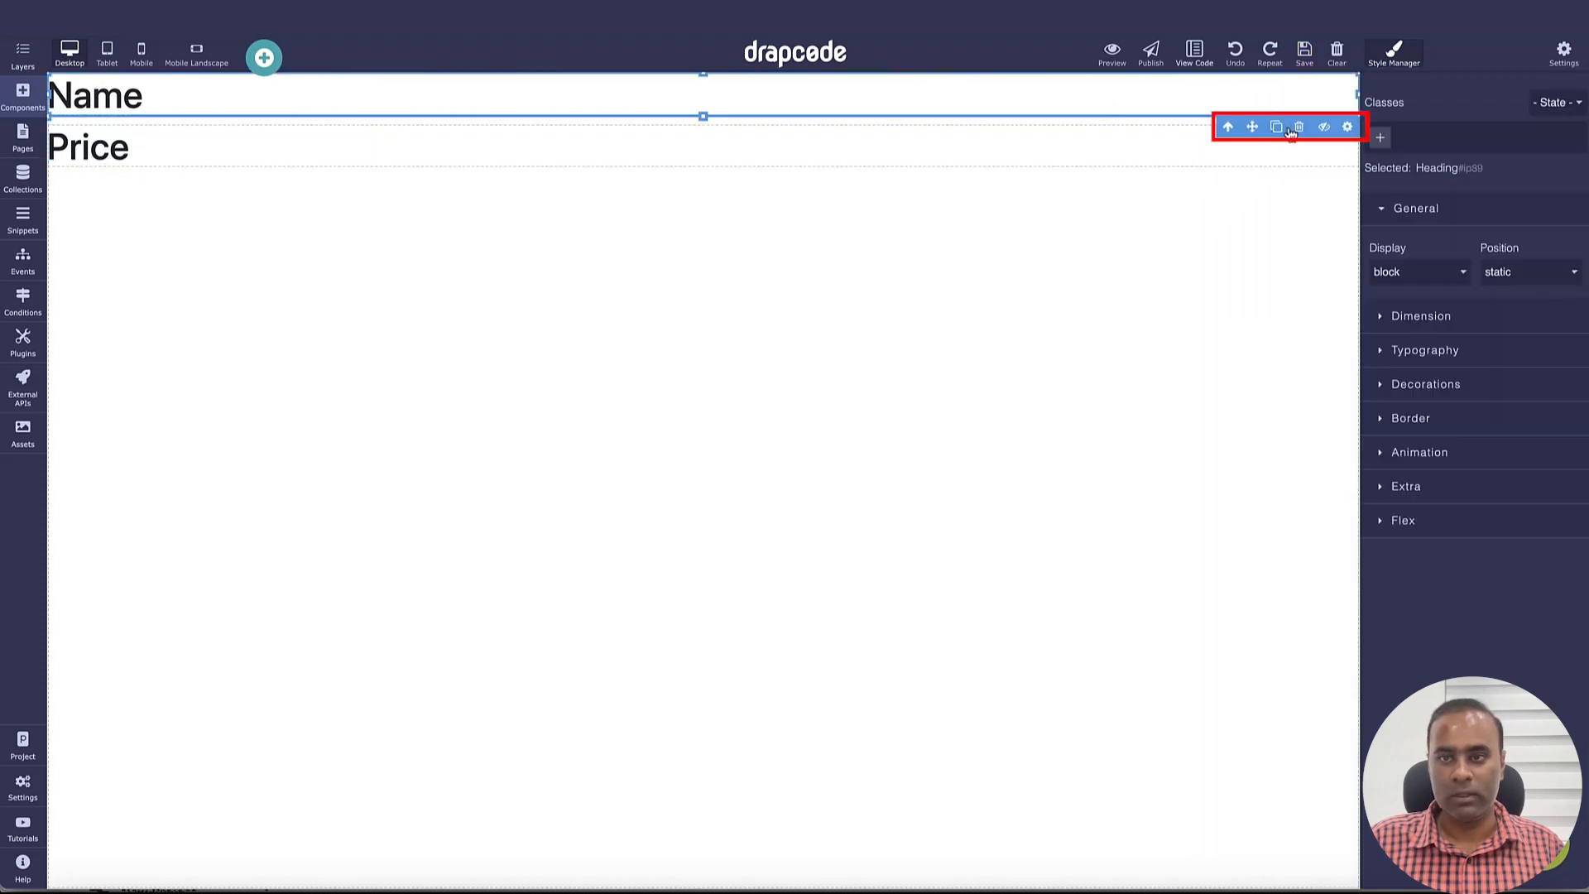
pyautogui.click(1348, 127)
pyautogui.click(1459, 137)
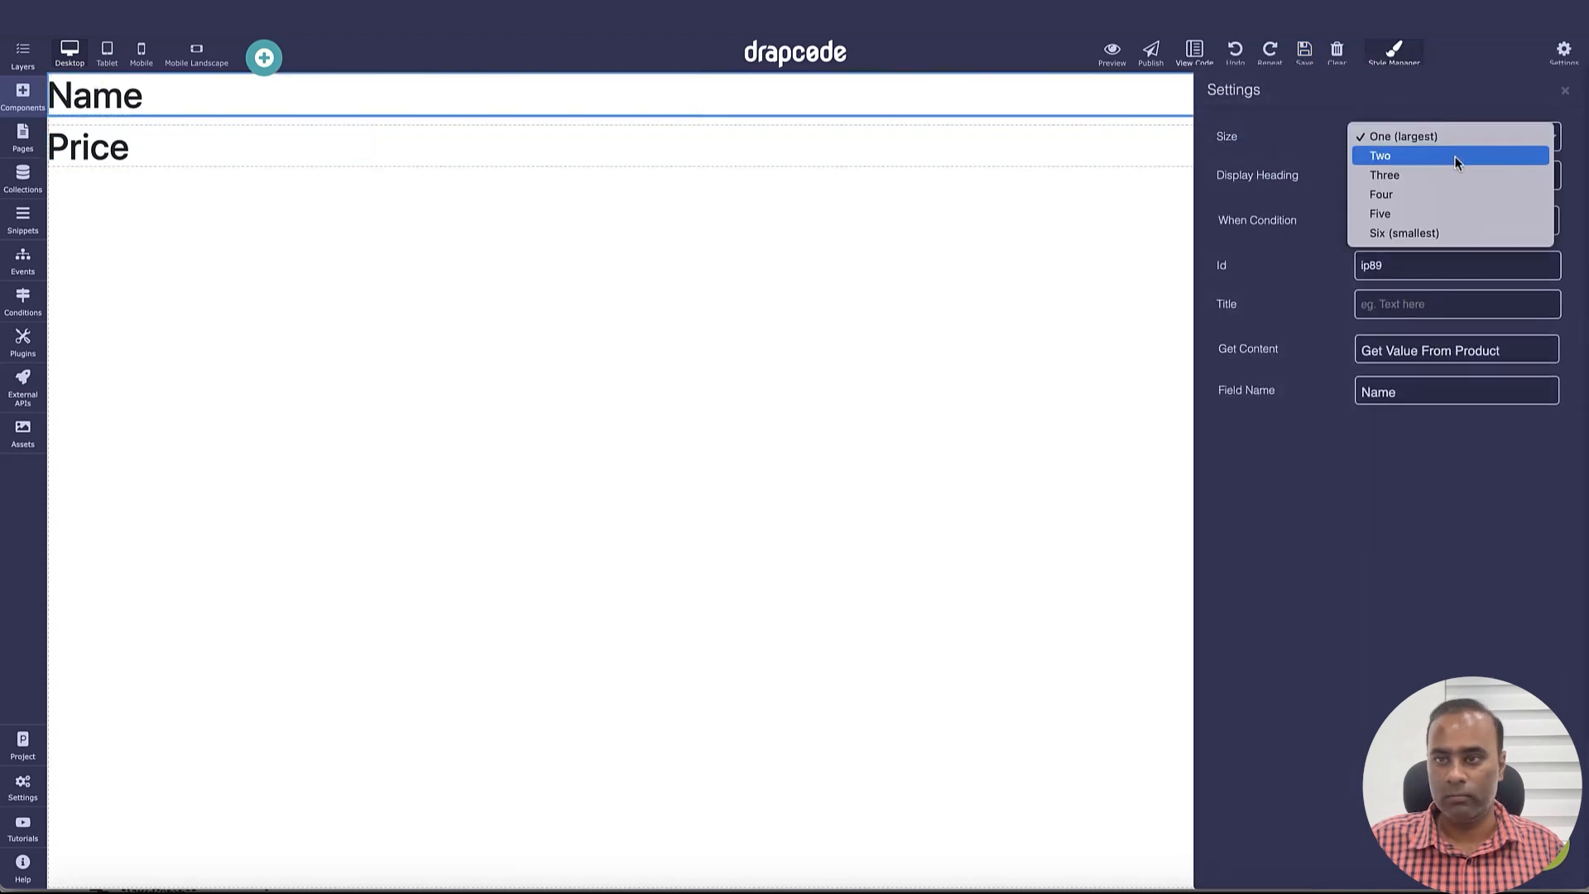
pyautogui.click(1298, 207)
pyautogui.click(1407, 176)
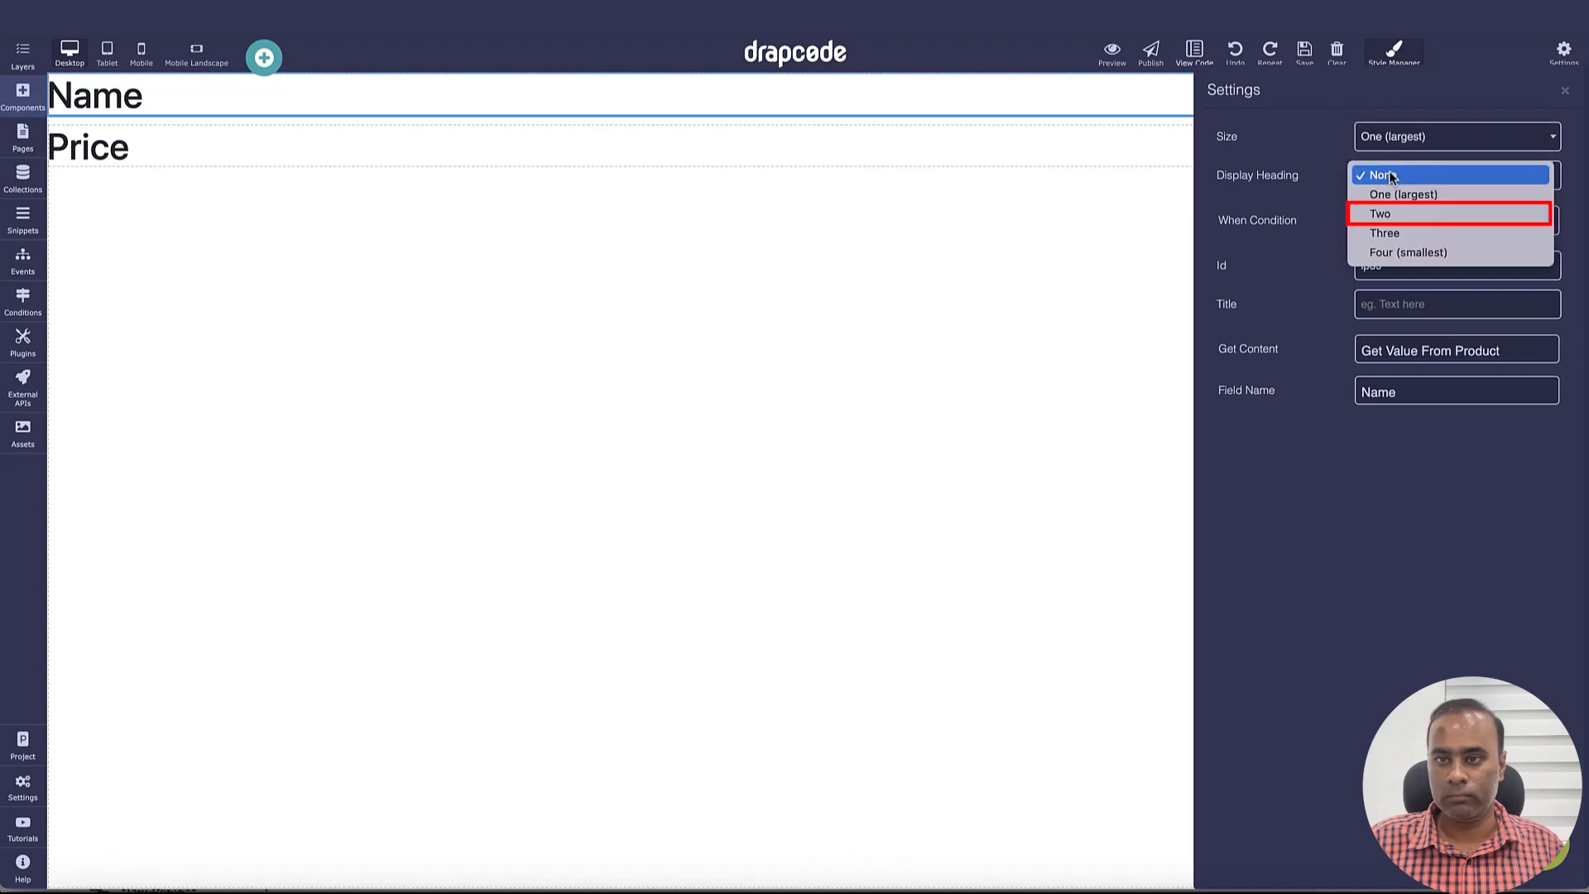
pyautogui.click(1394, 214)
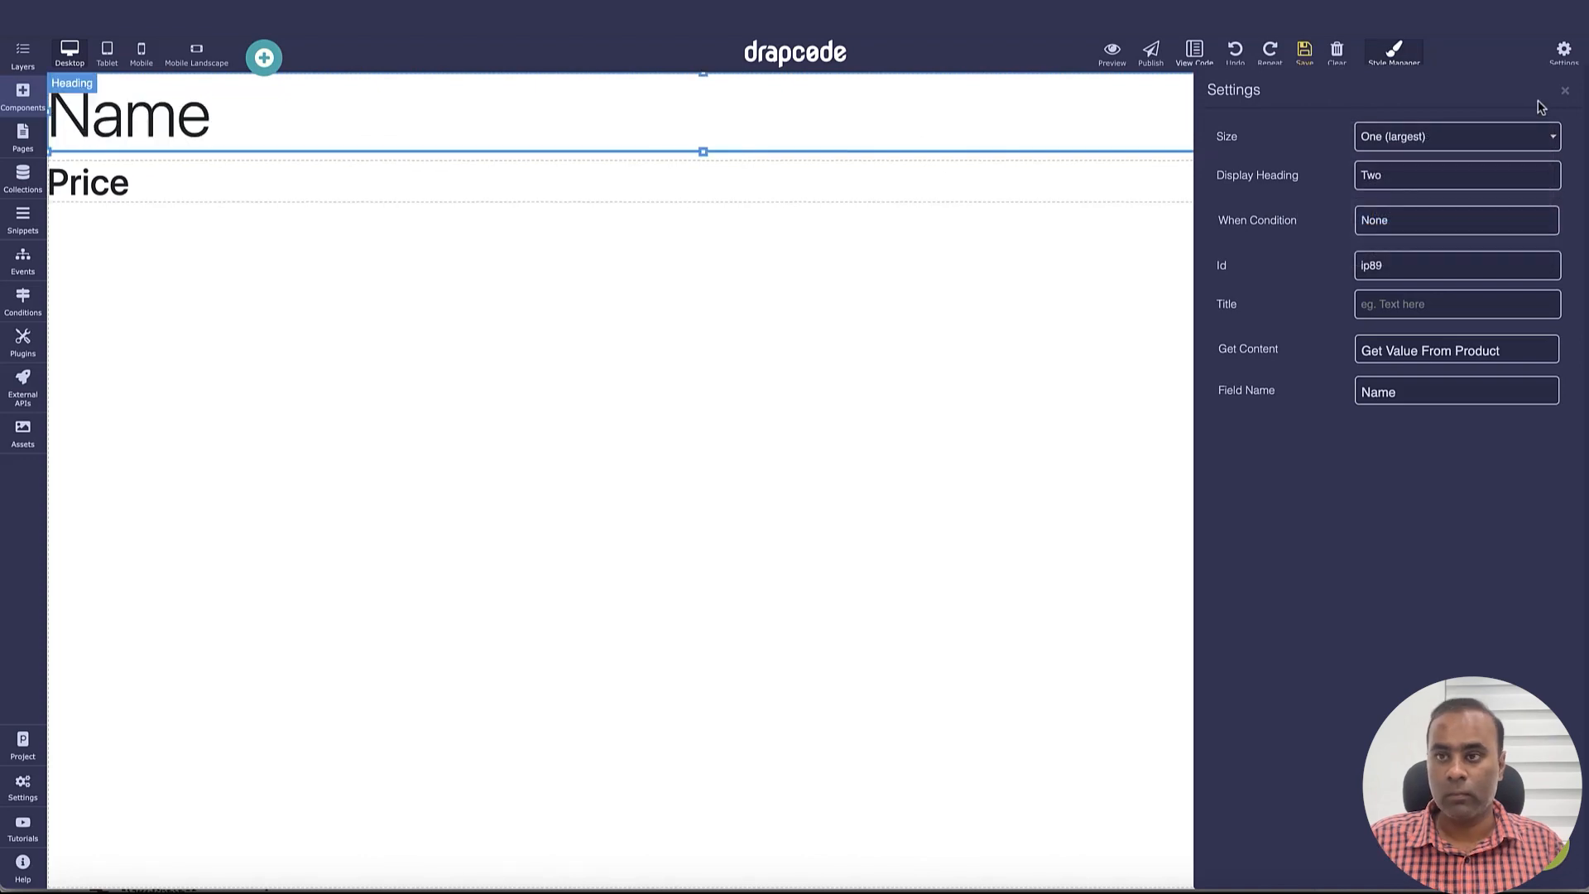
pyautogui.click(1565, 93)
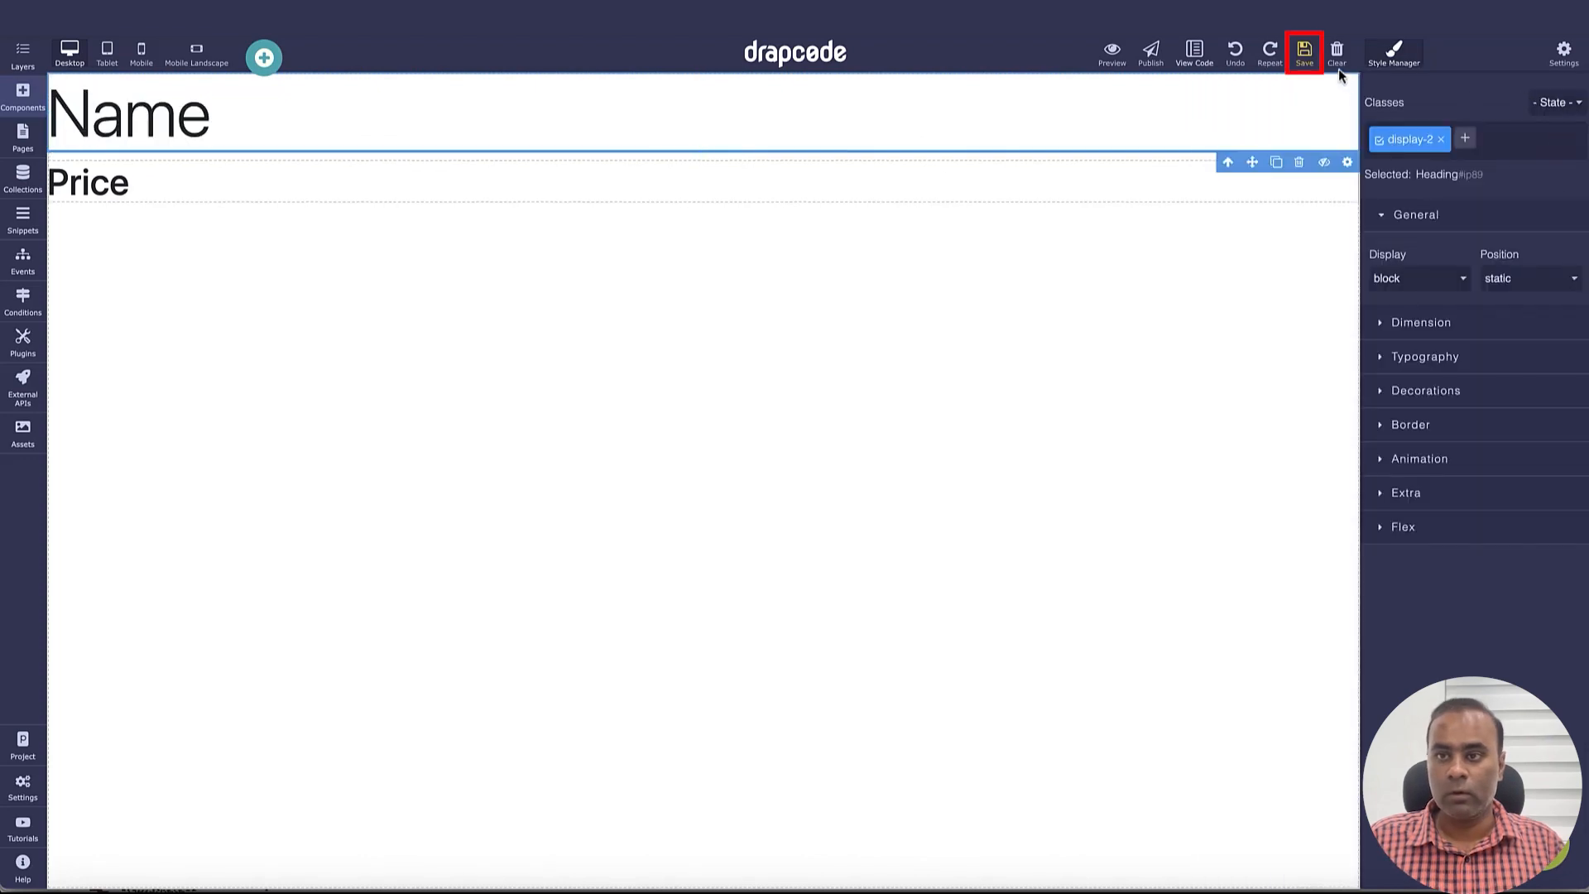
# Step: Add a third heading below Price that gets its value from Product's Protein Percent field, and save the subpage
pyautogui.click(23, 98)
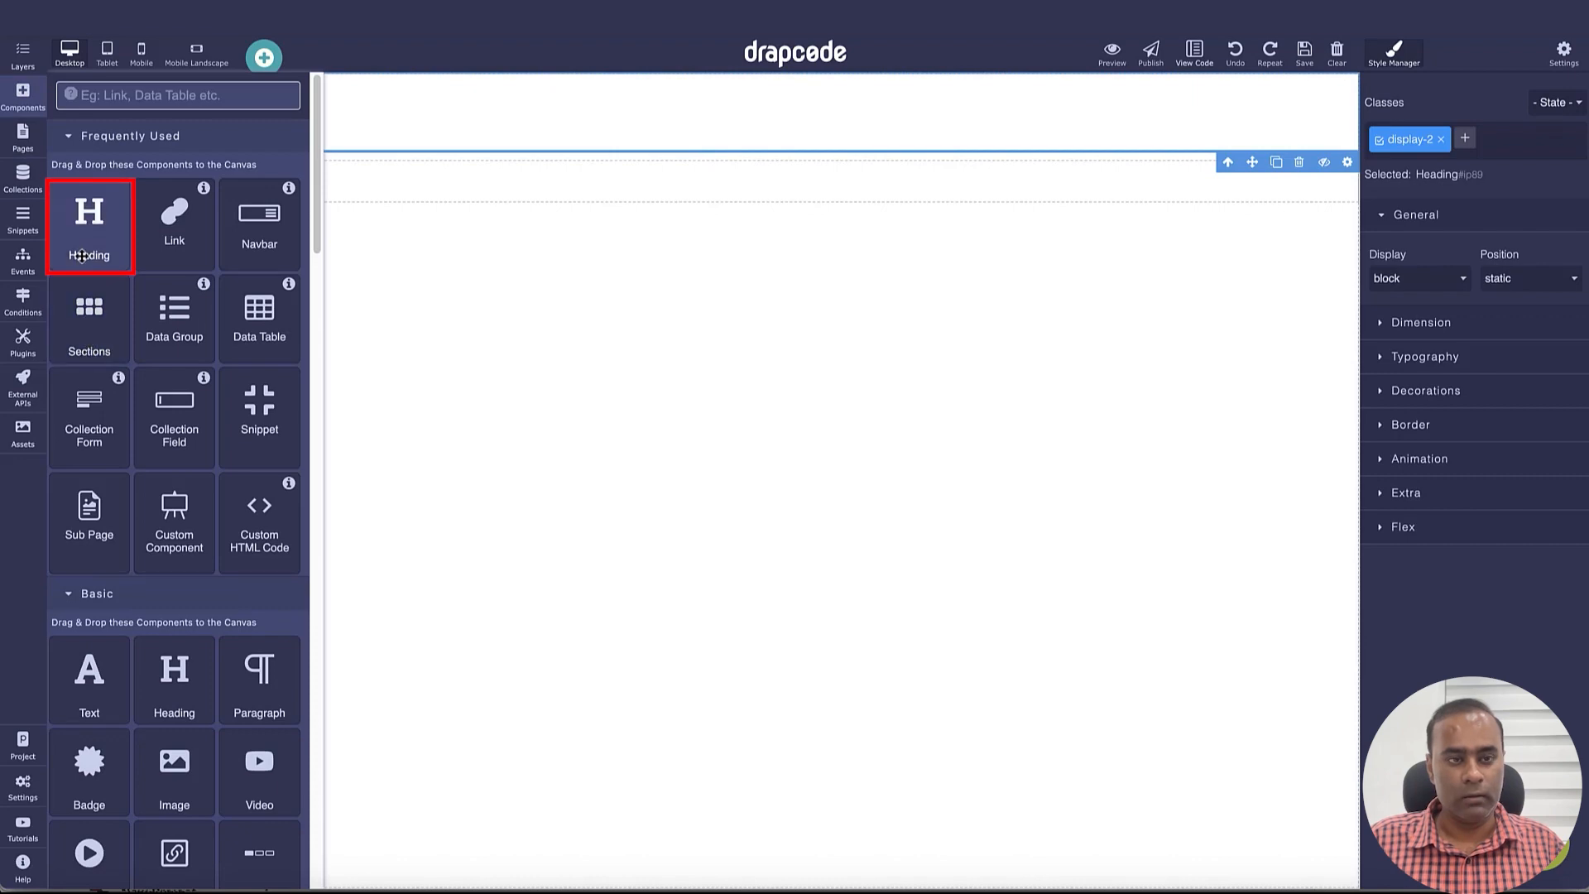
pyautogui.moveTo(107, 244); pyautogui.dragTo(296, 459)
pyautogui.click(1350, 202)
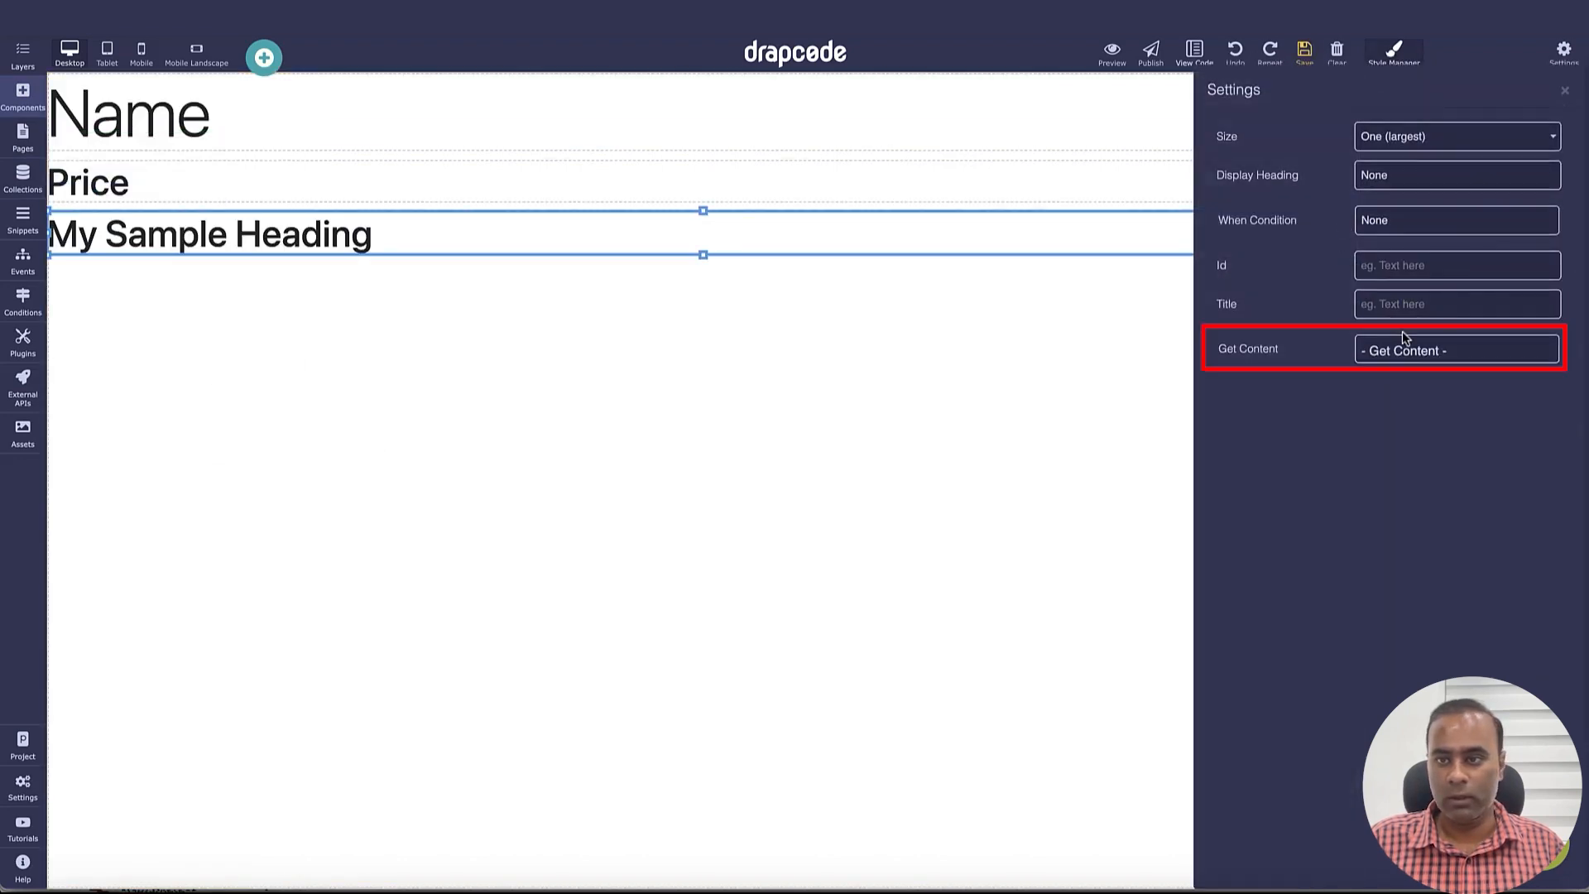
pyautogui.click(1419, 350)
pyautogui.click(1421, 381)
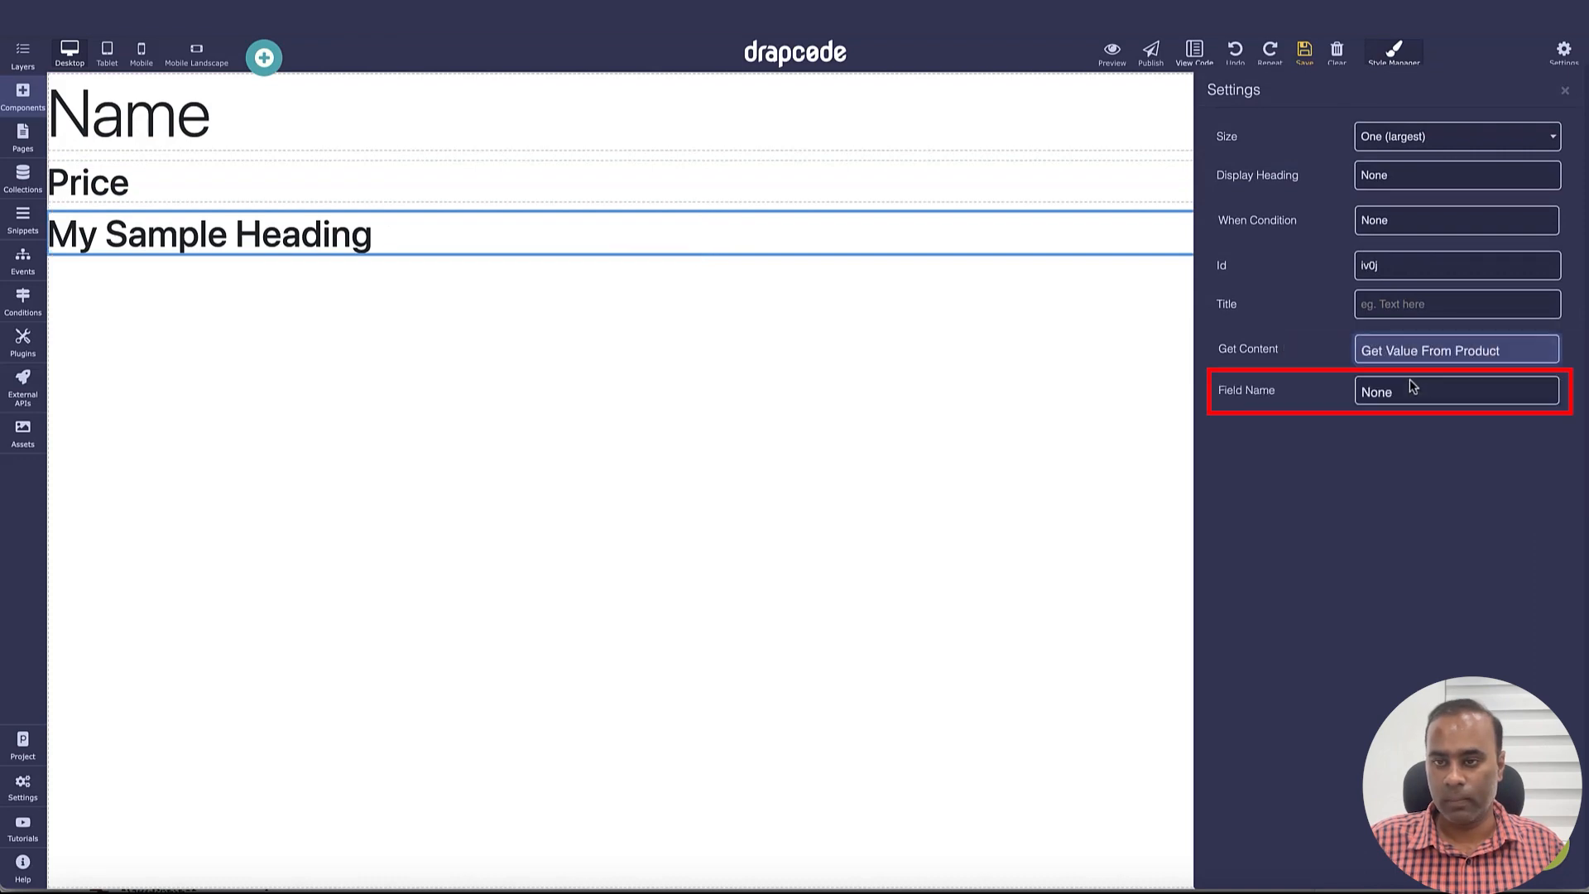
pyautogui.click(1408, 390)
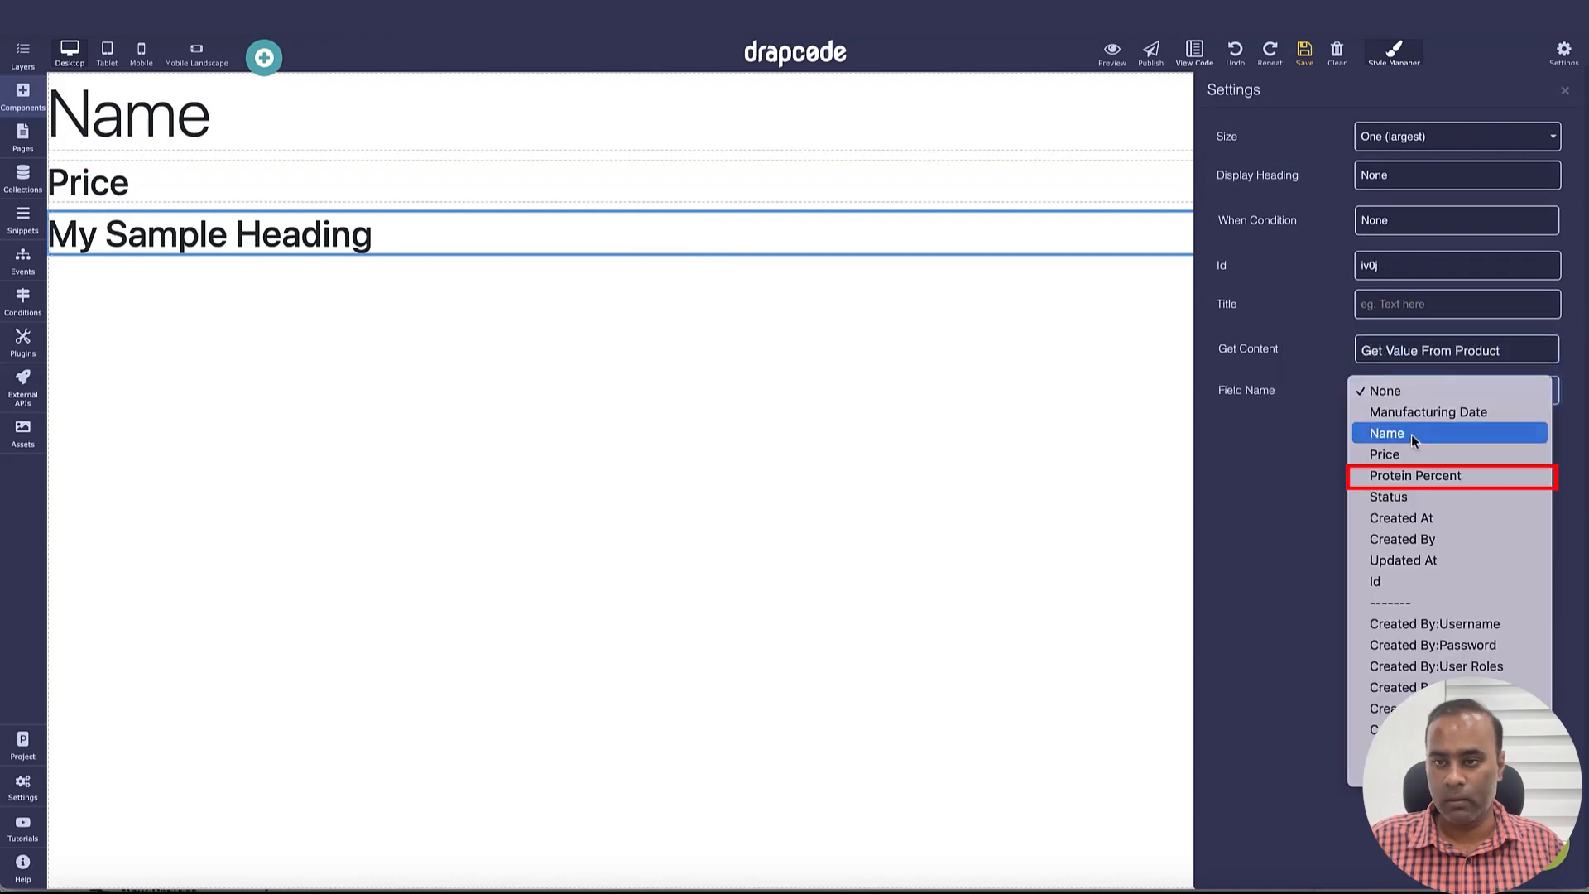
pyautogui.click(1417, 476)
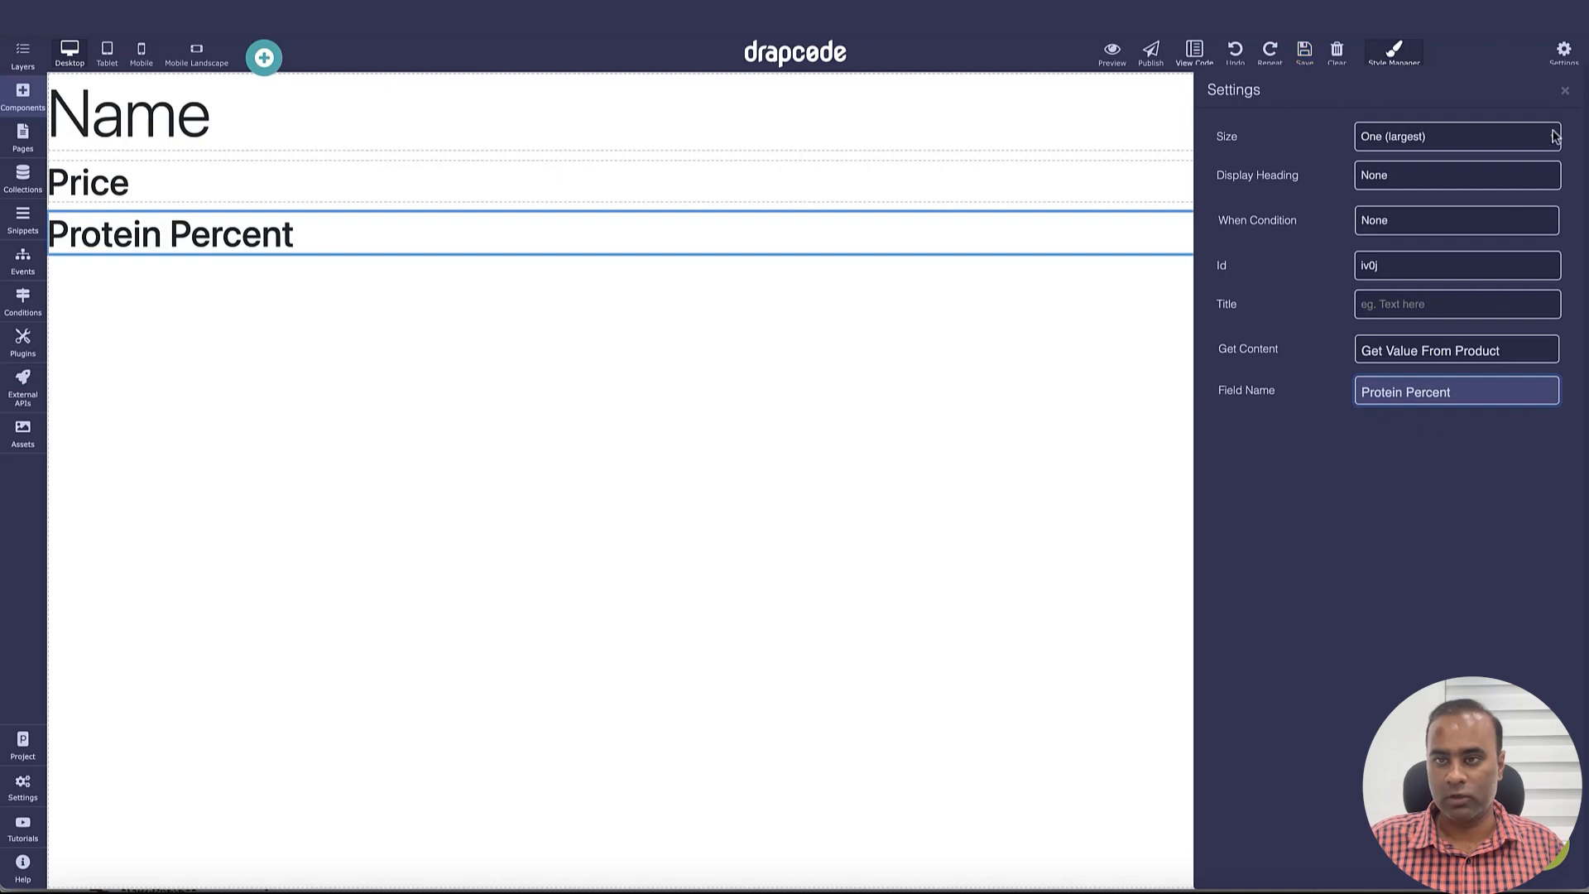
pyautogui.click(1565, 90)
pyautogui.click(1304, 48)
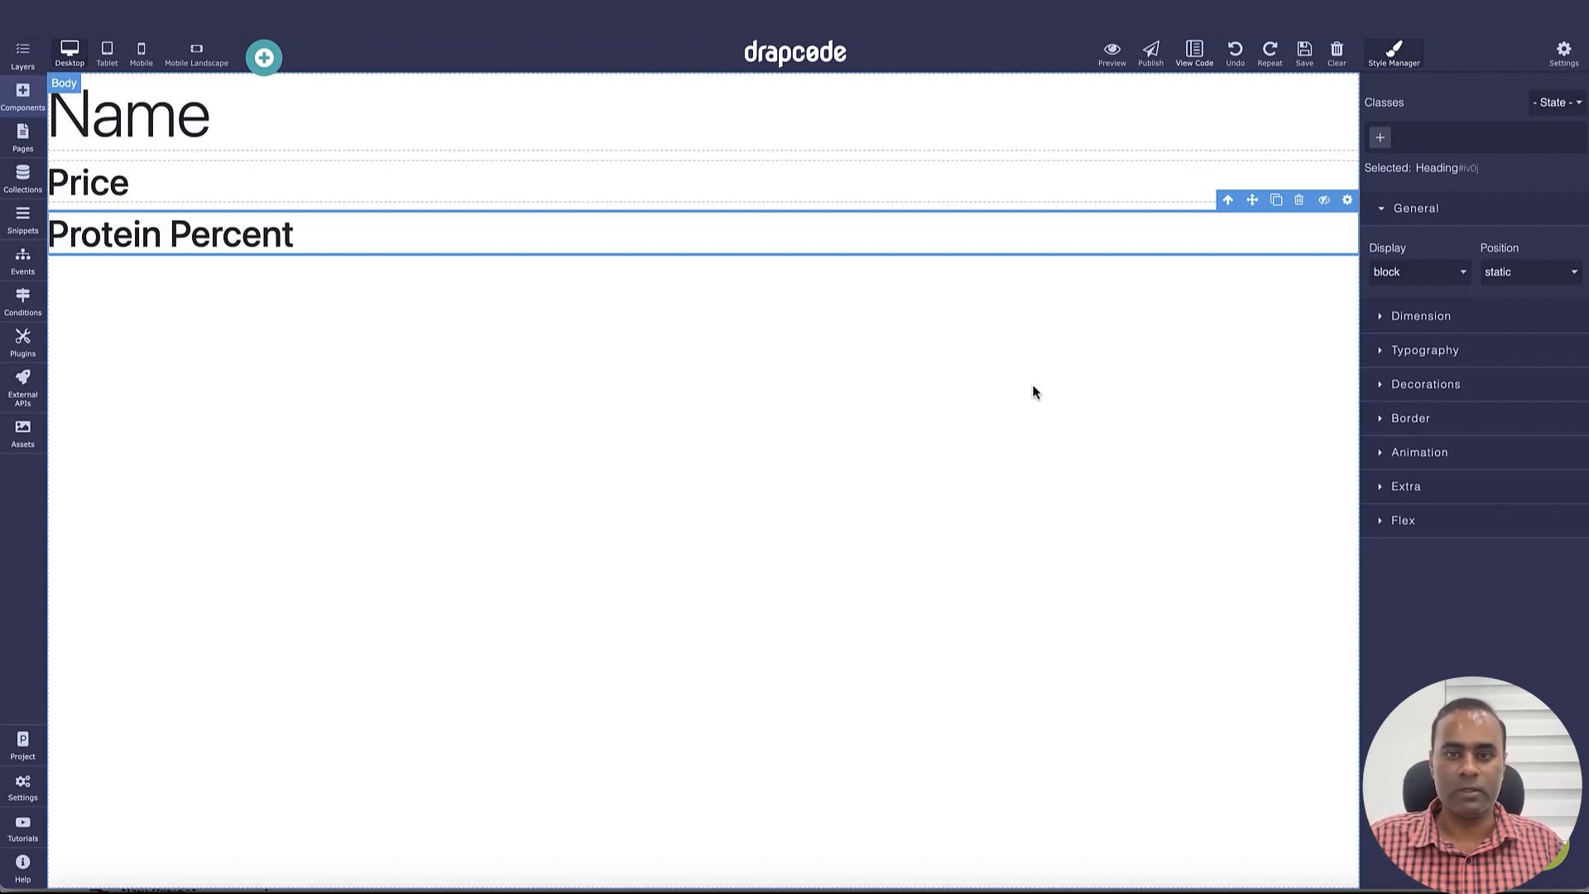
# Step: Create a new event named Show Product Details Subpage
pyautogui.click(24, 273)
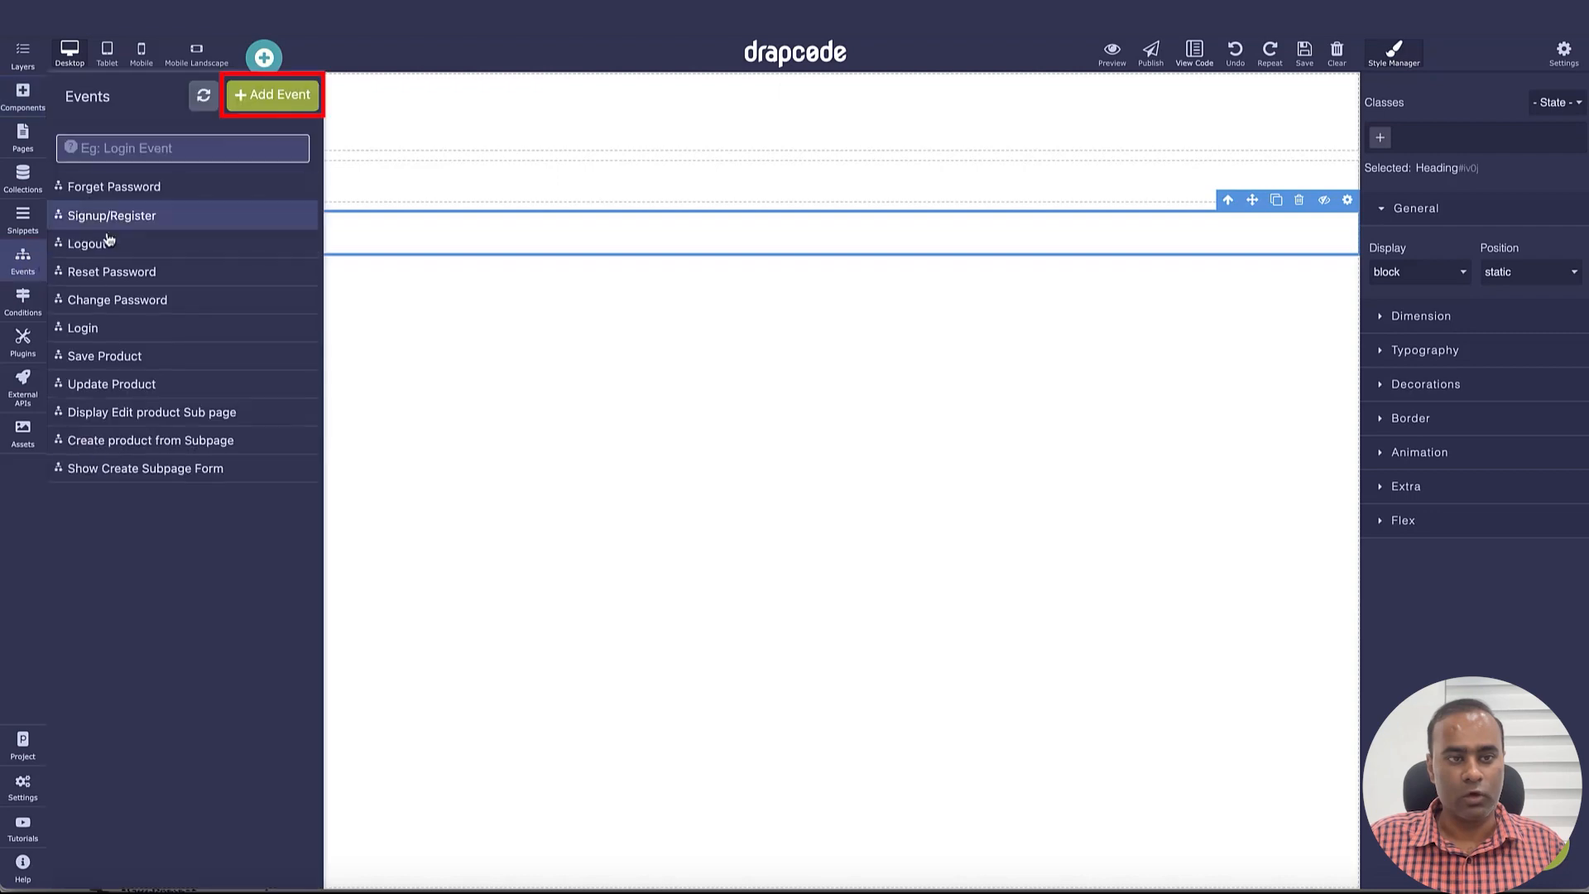
pyautogui.click(273, 98)
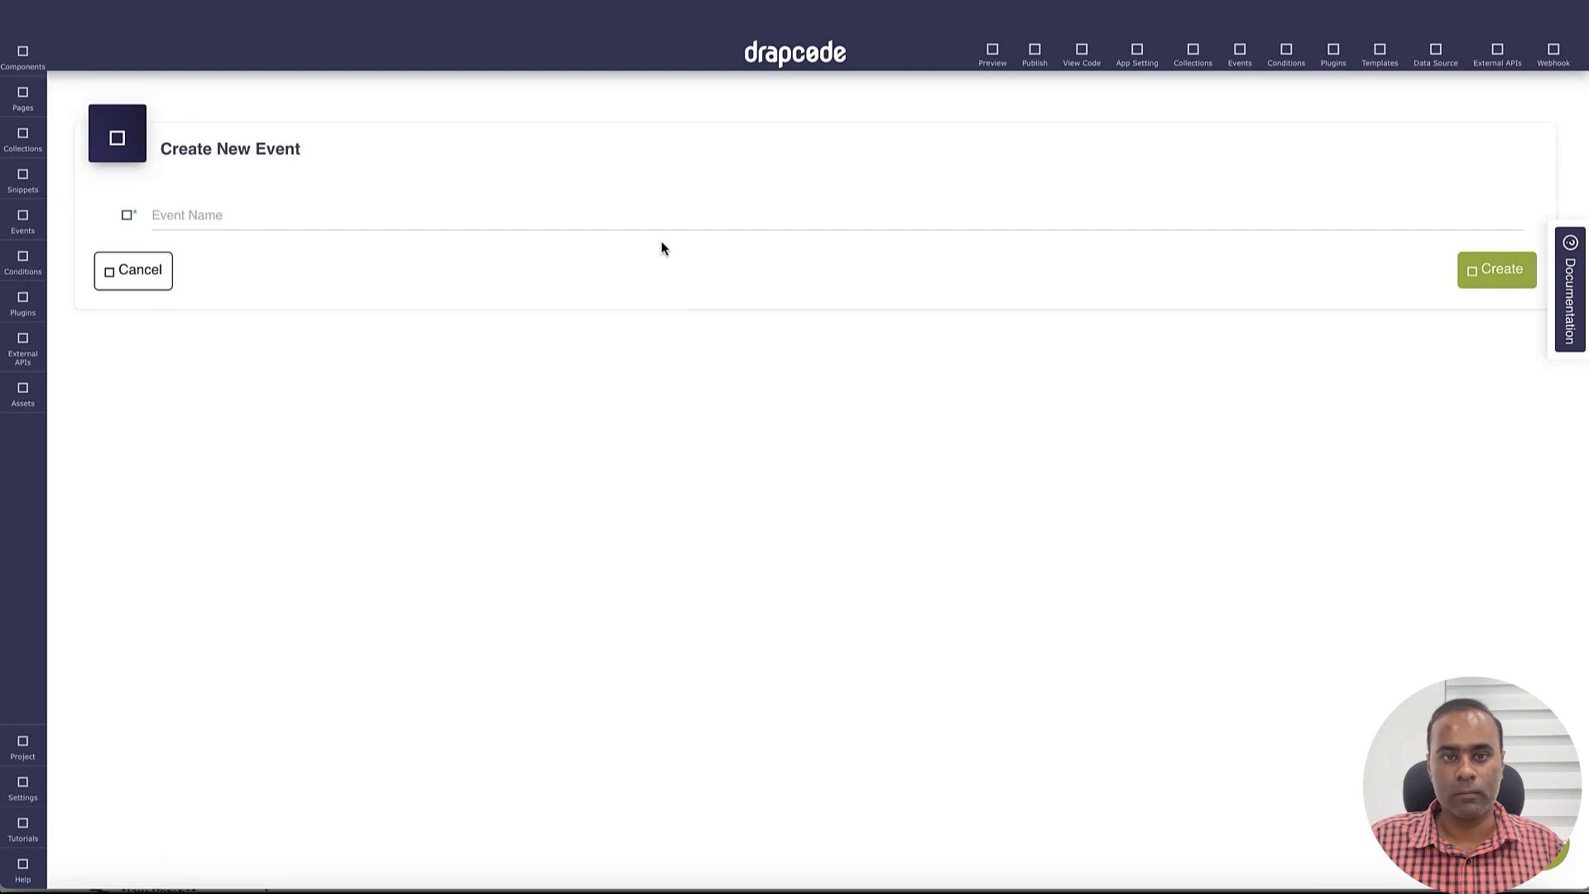
pyautogui.click(659, 221)
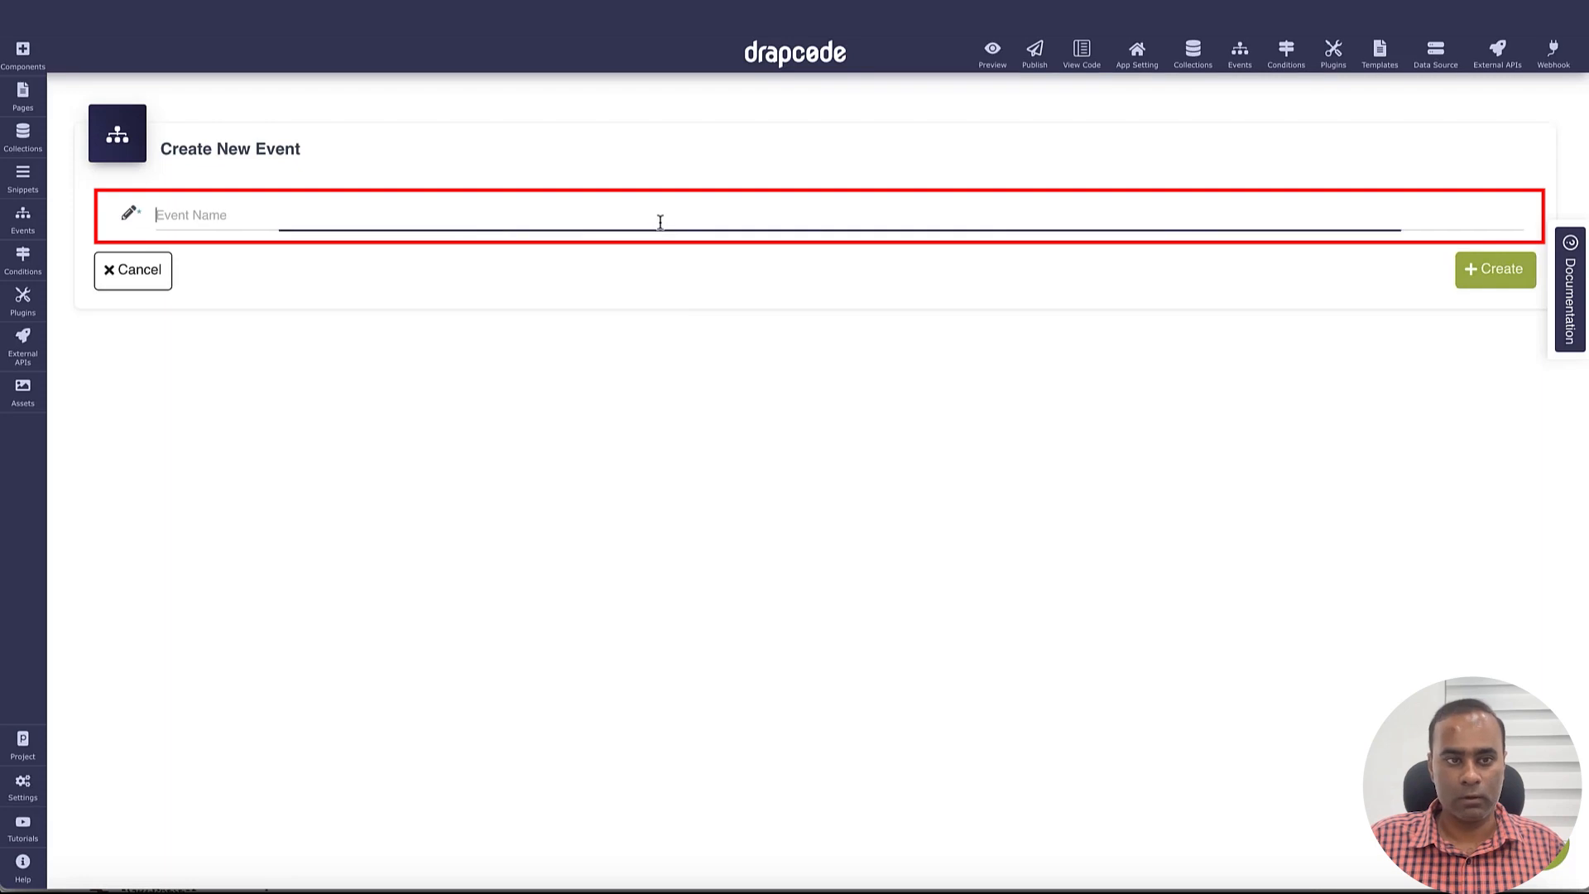
pyautogui.write('Show Product Details Sub')
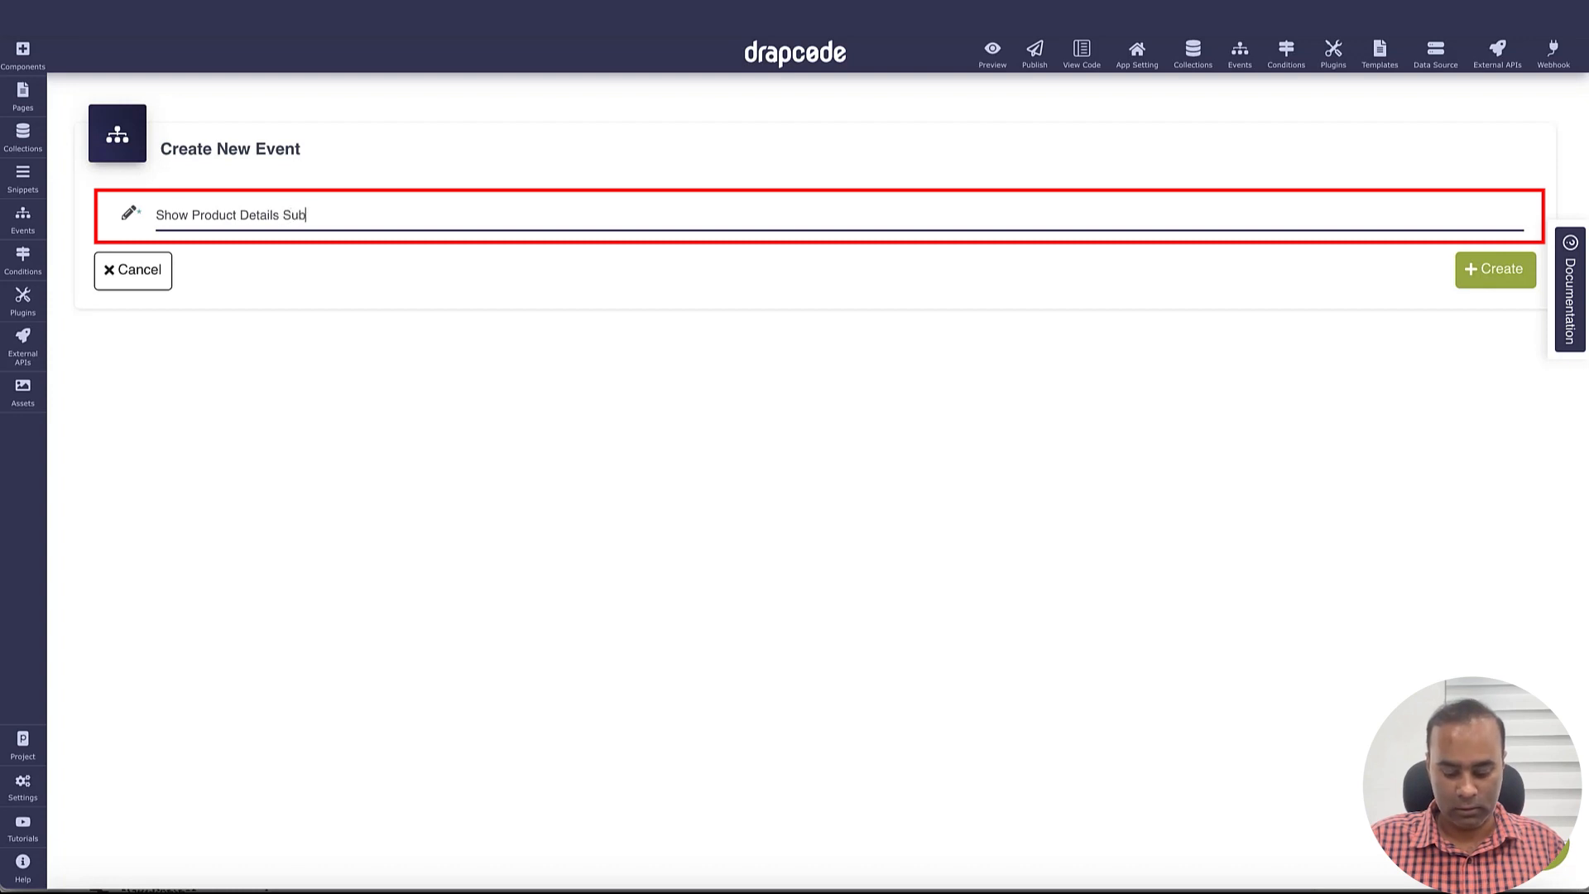
pyautogui.write('page')
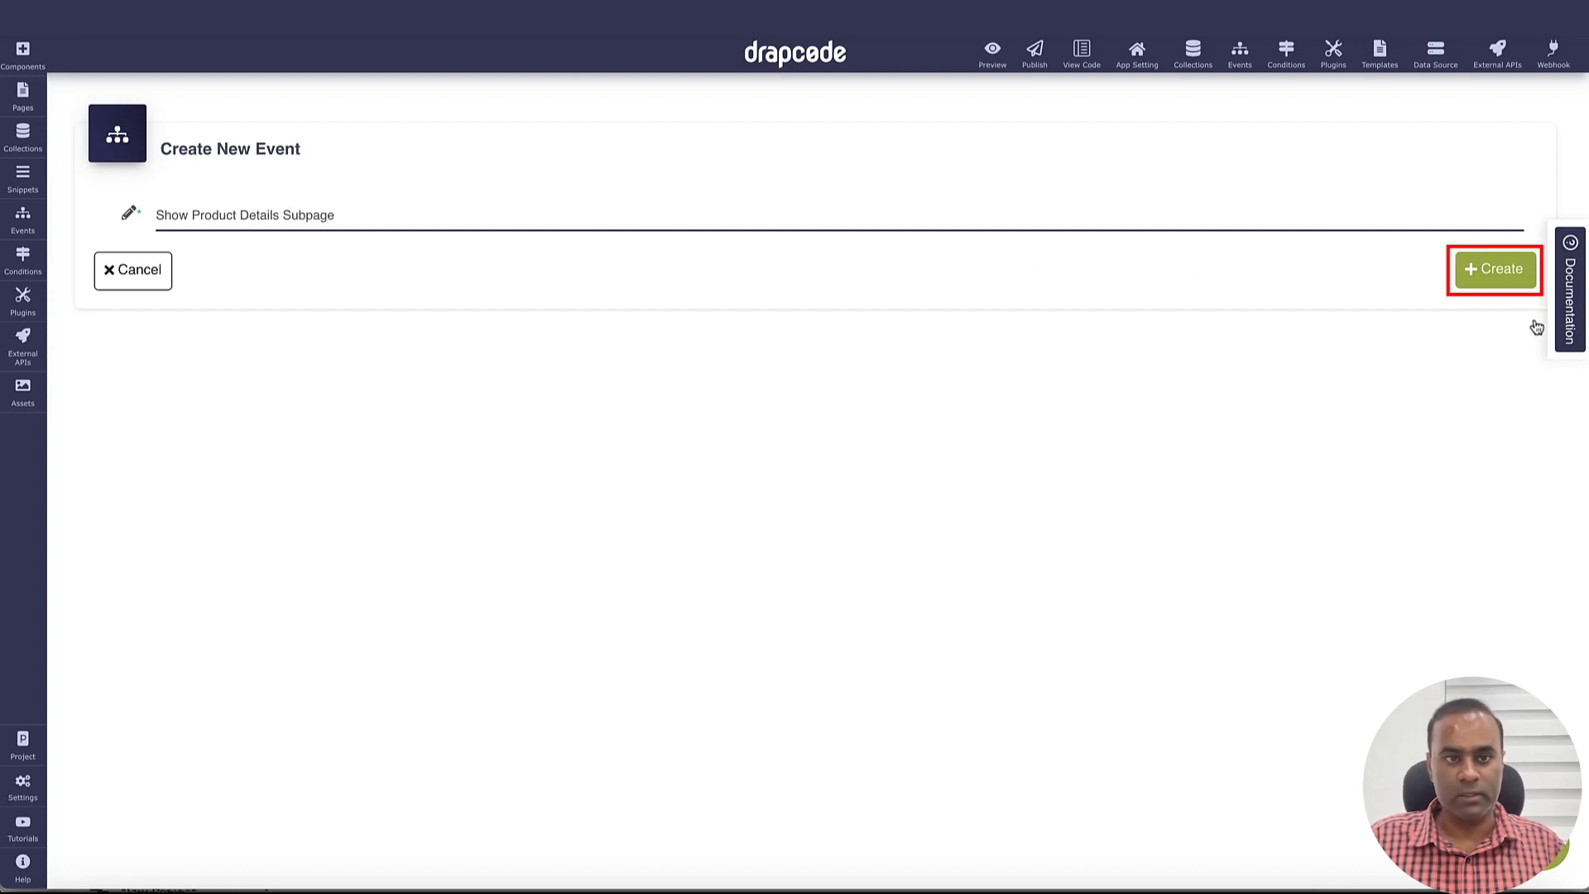
pyautogui.click(1486, 270)
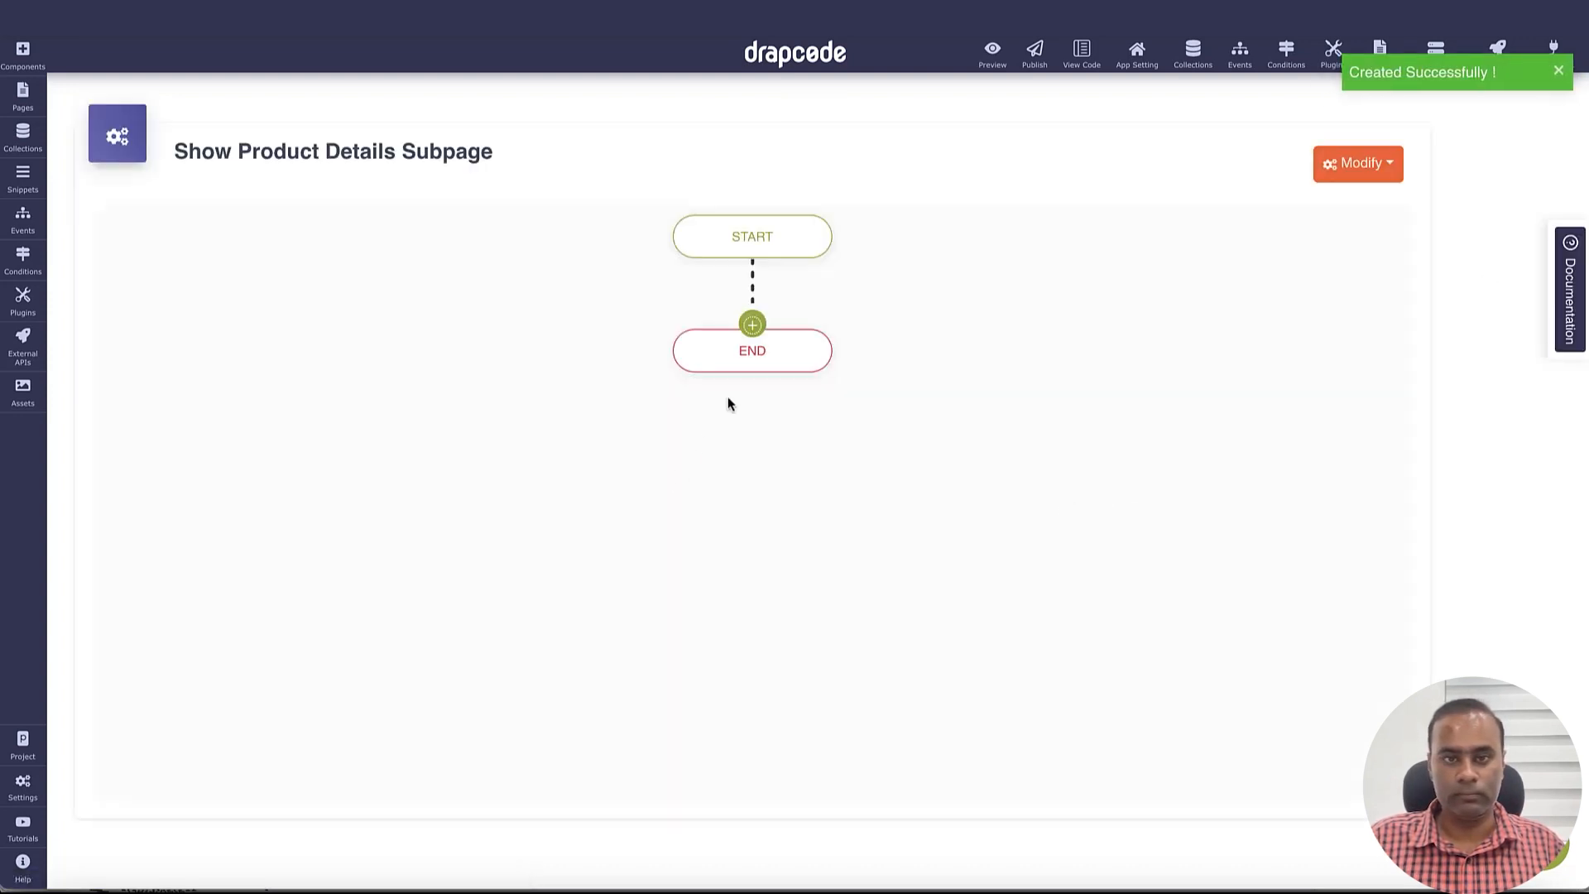
# Step: Add a Show Sub Page action between the start and end of the Show Product Details Subpage event
pyautogui.click(753, 330)
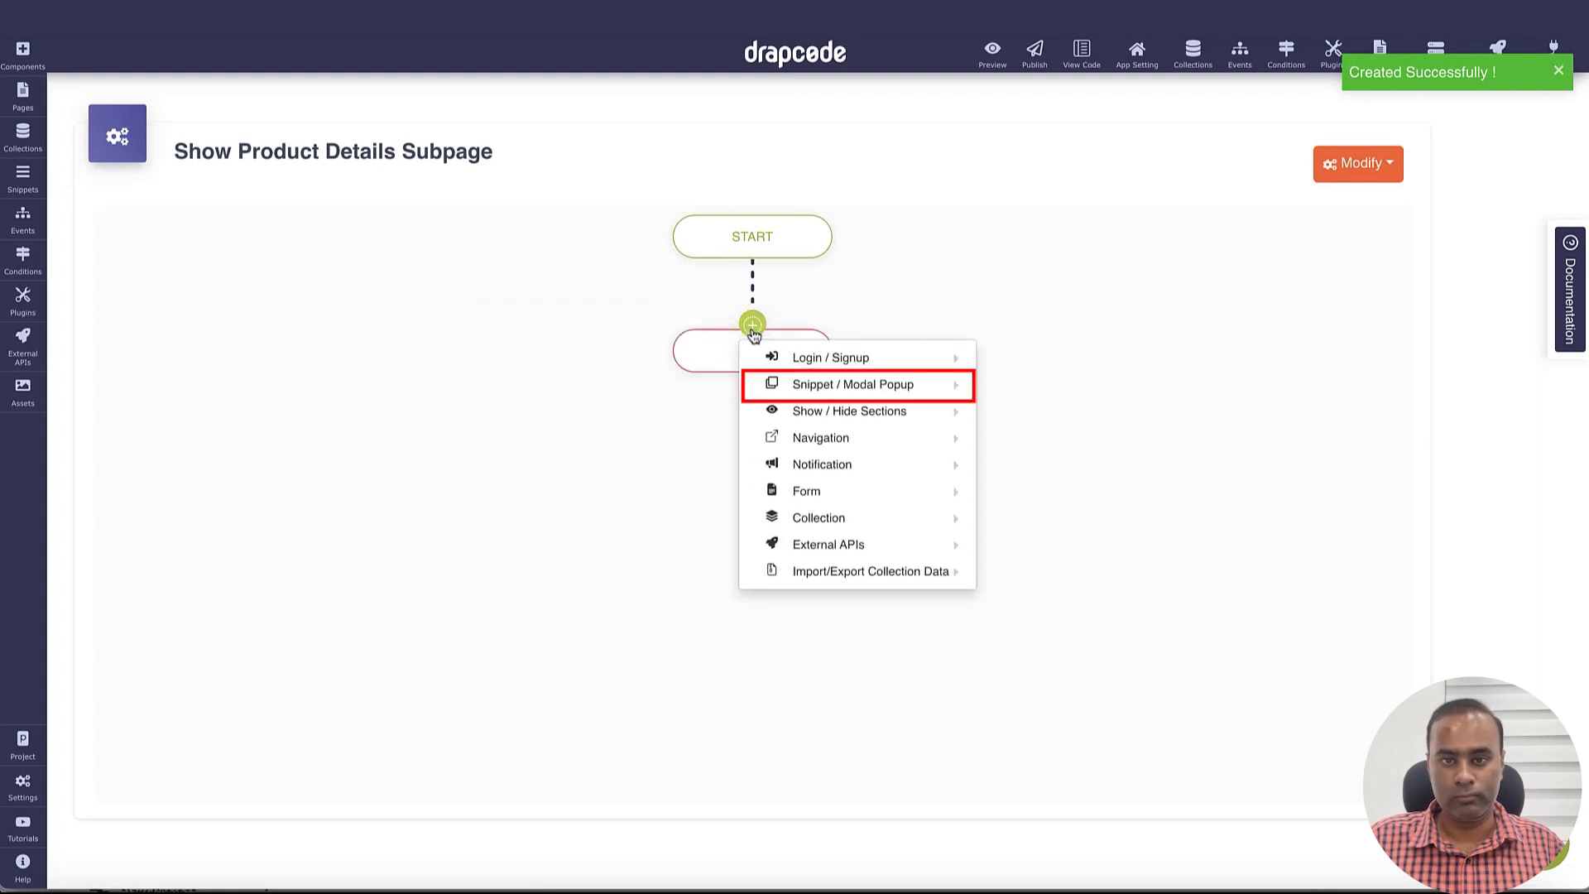
pyautogui.moveTo(878, 385)
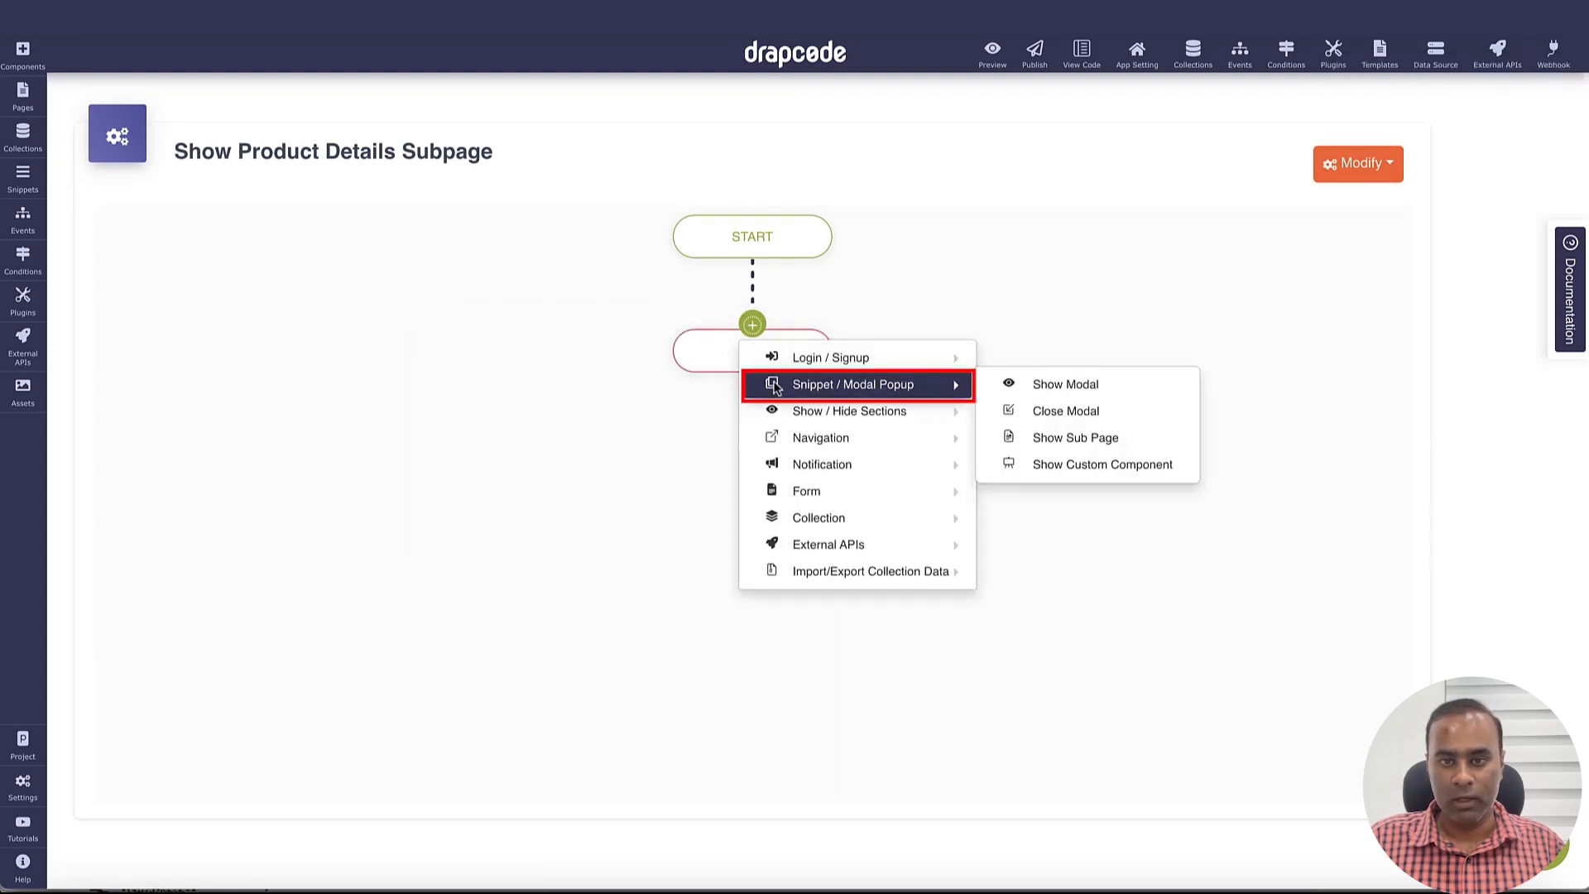
pyautogui.click(1077, 438)
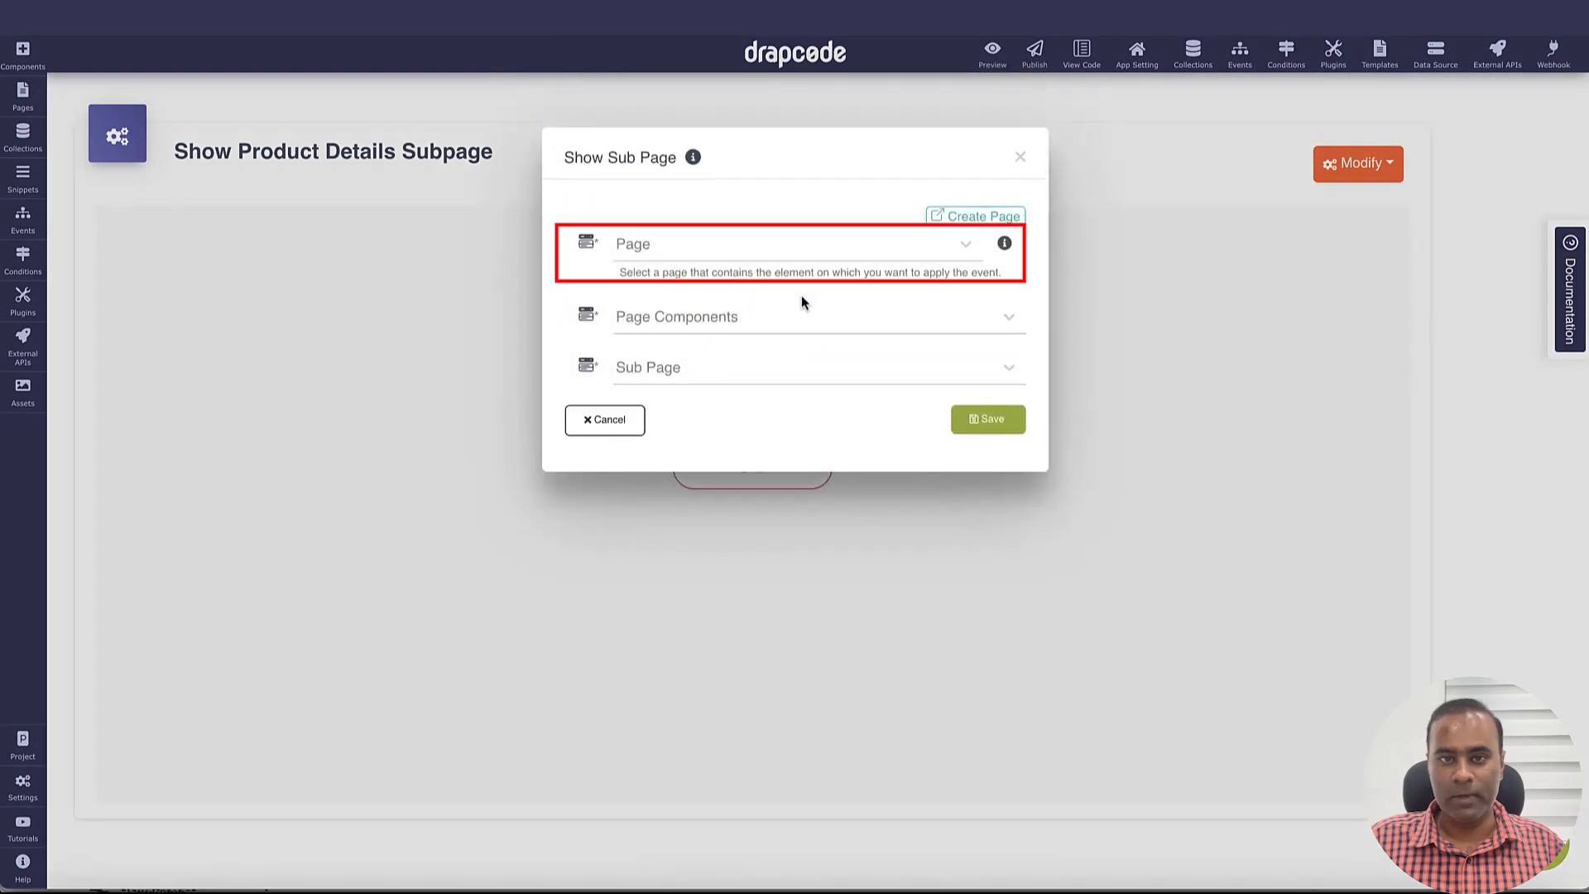
# Step: Configure the Show Sub Page action with page Product List, component Sub Page (ID: c3767) and sub page Product Details Subpage, and save it
pyautogui.click(756, 252)
pyautogui.scroll(-2, 737, 411)
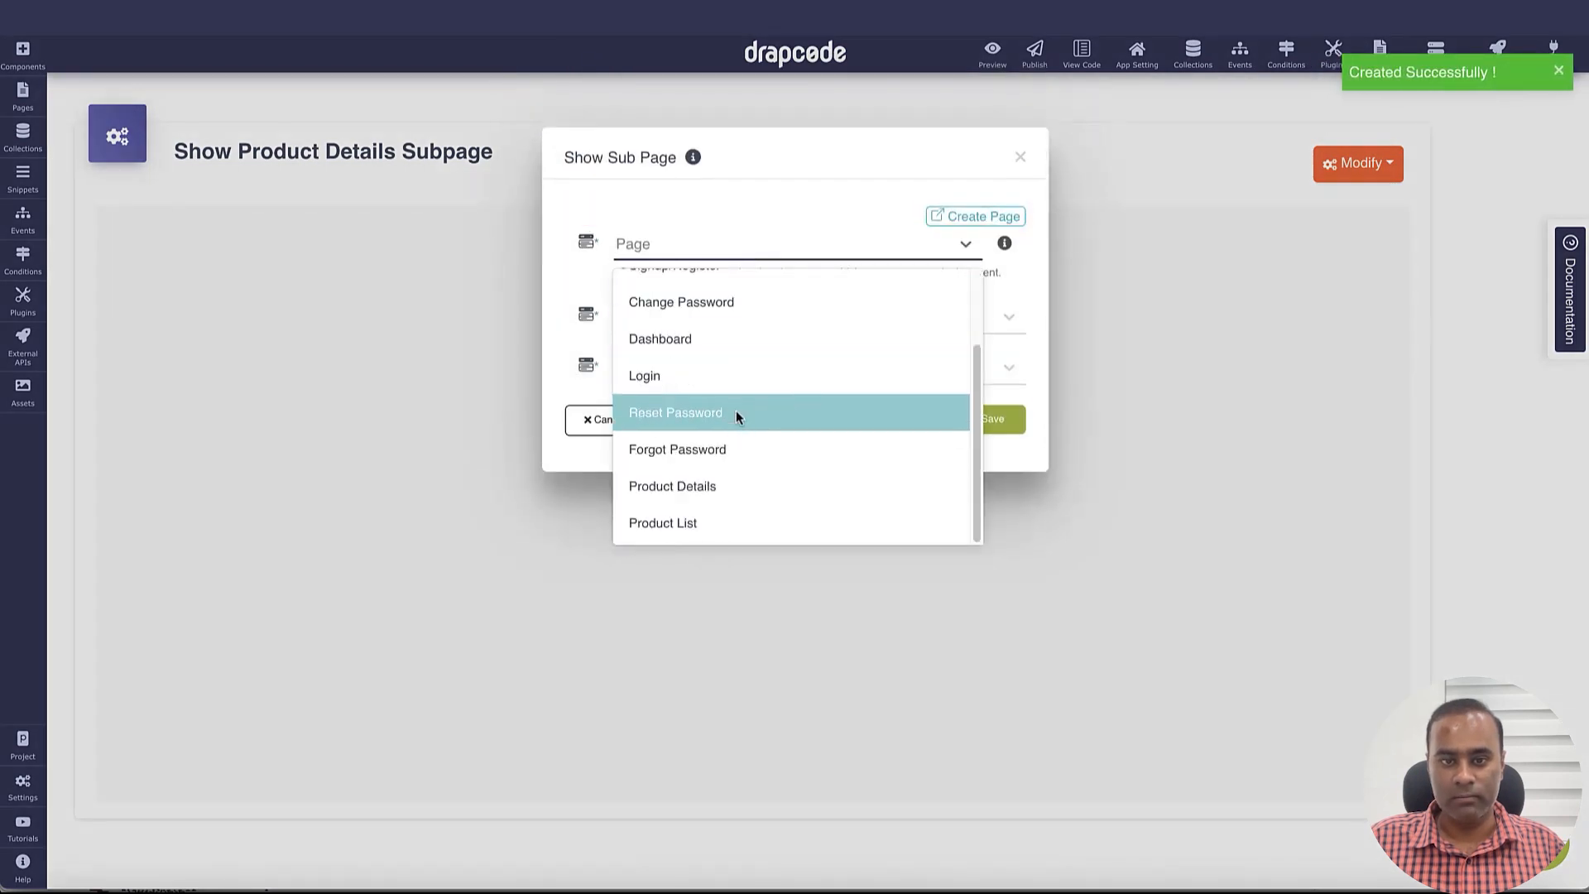
pyautogui.scroll(2, 736, 411)
pyautogui.scroll(-2, 724, 462)
pyautogui.click(725, 520)
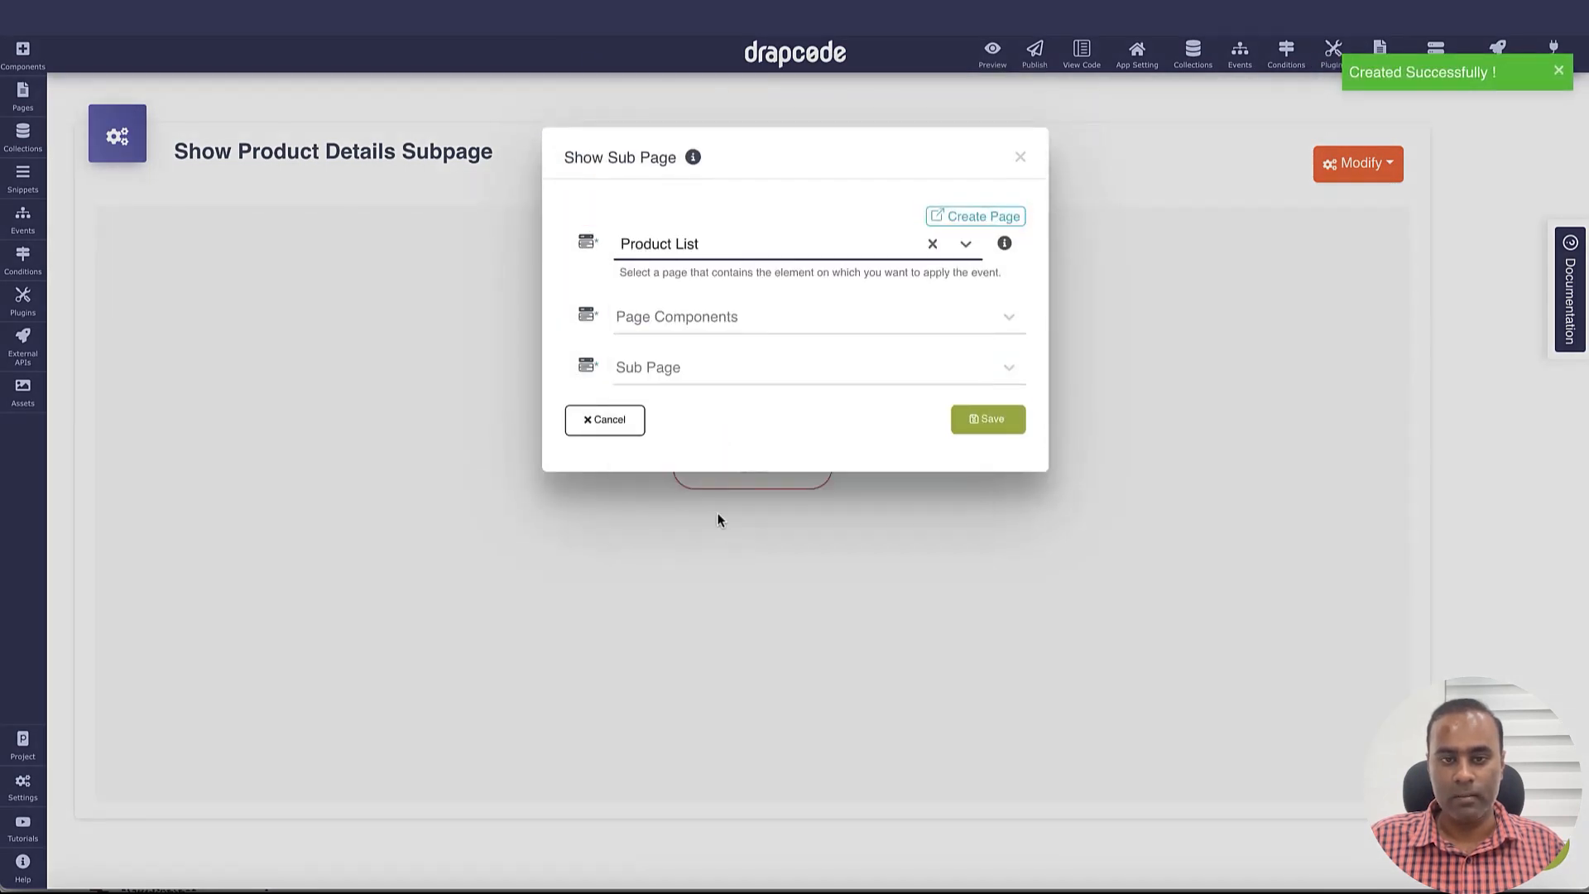
pyautogui.click(726, 329)
pyautogui.click(731, 364)
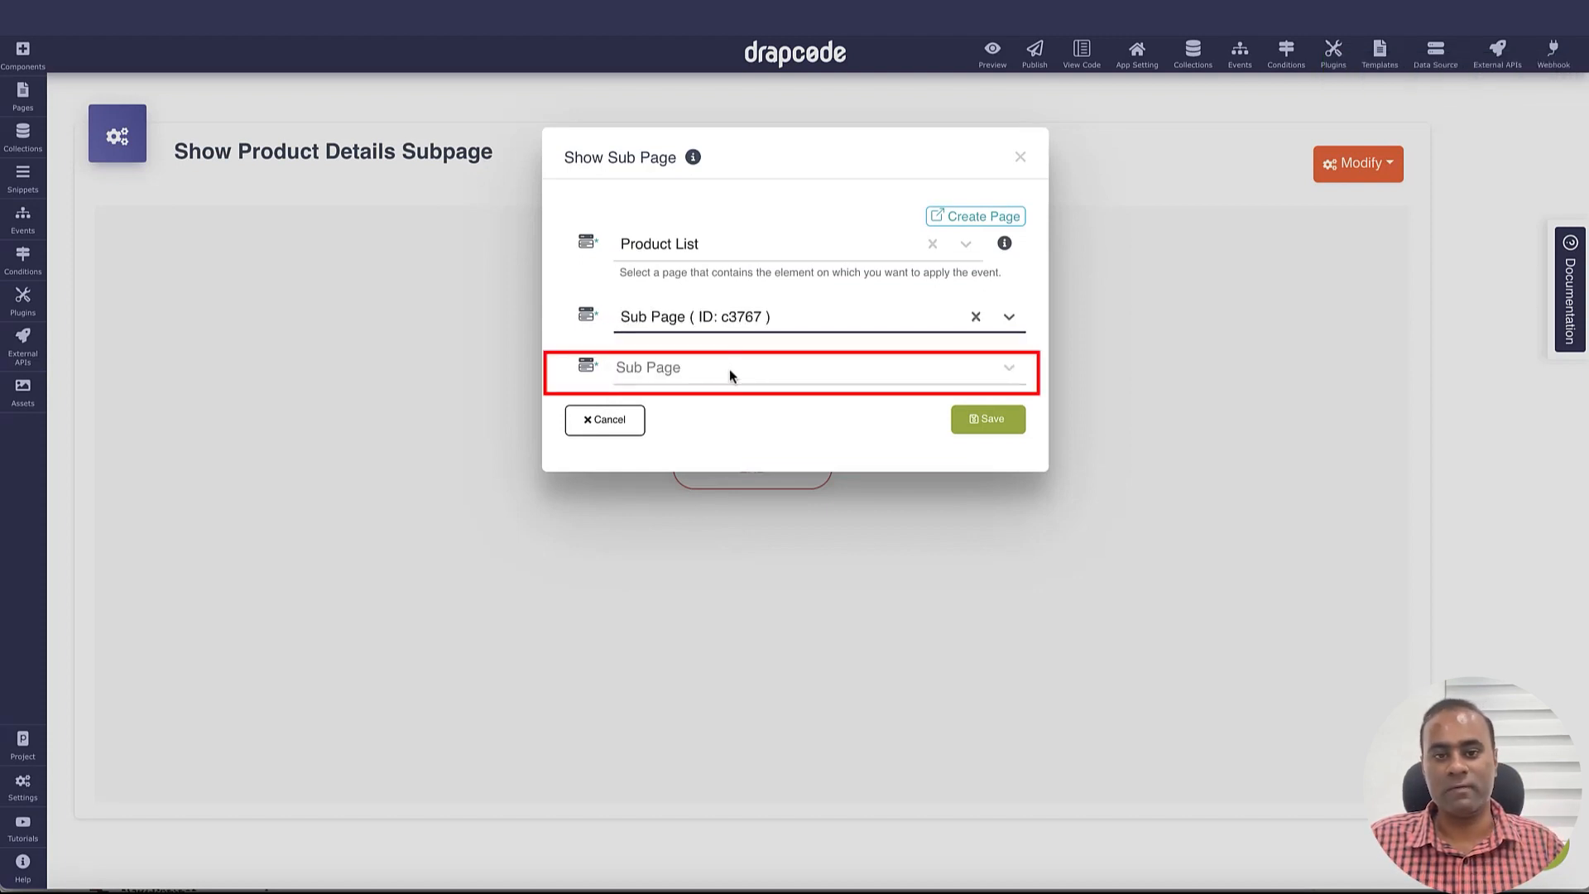
pyautogui.click(730, 371)
pyautogui.click(698, 563)
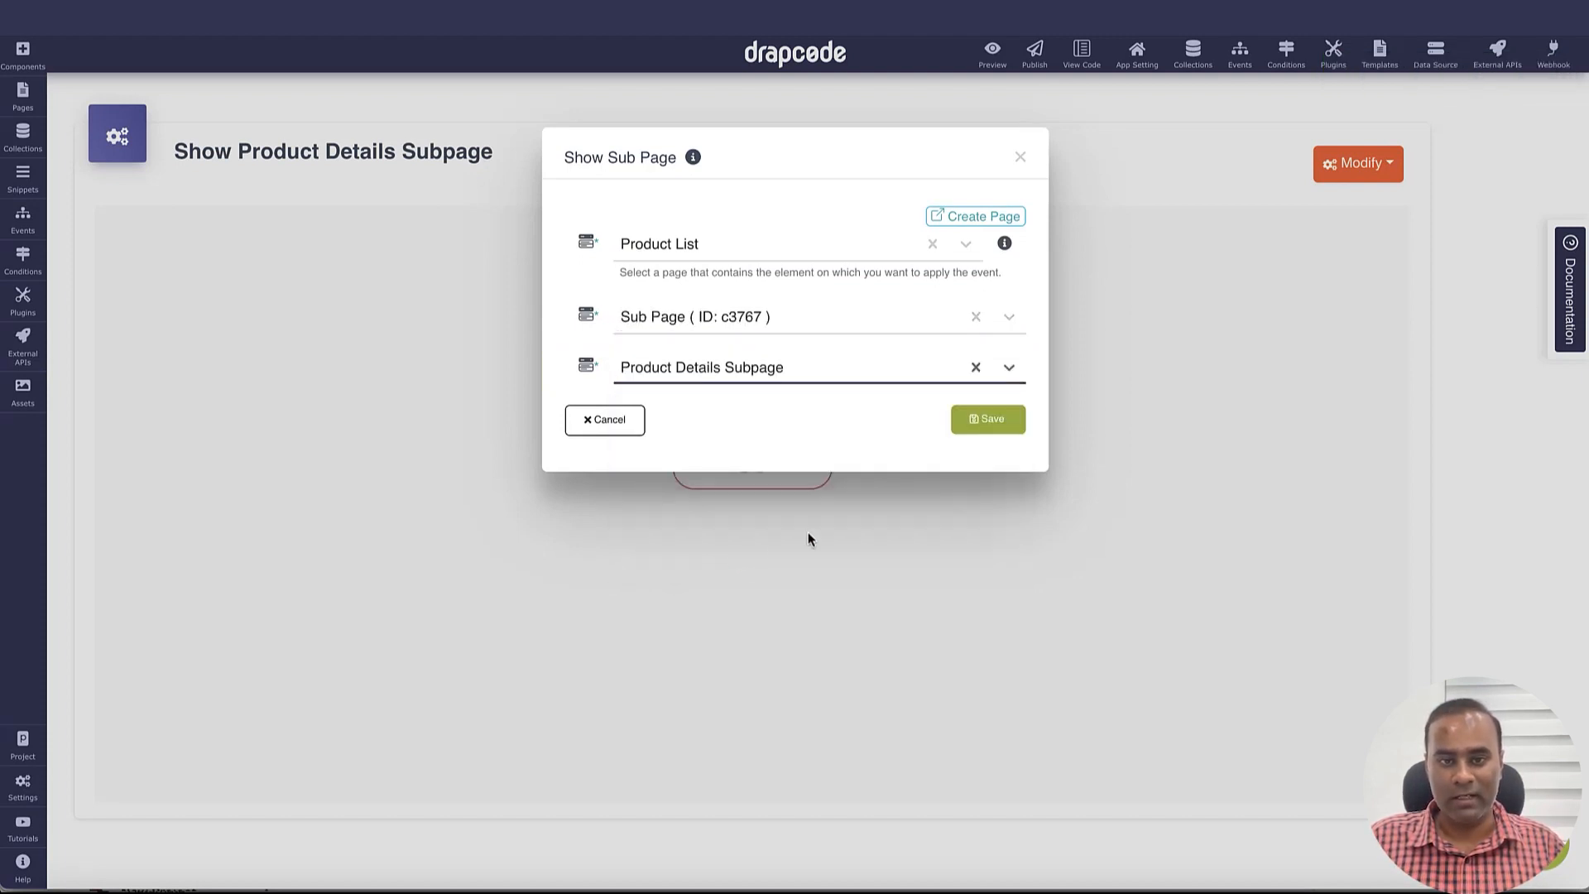
pyautogui.click(976, 427)
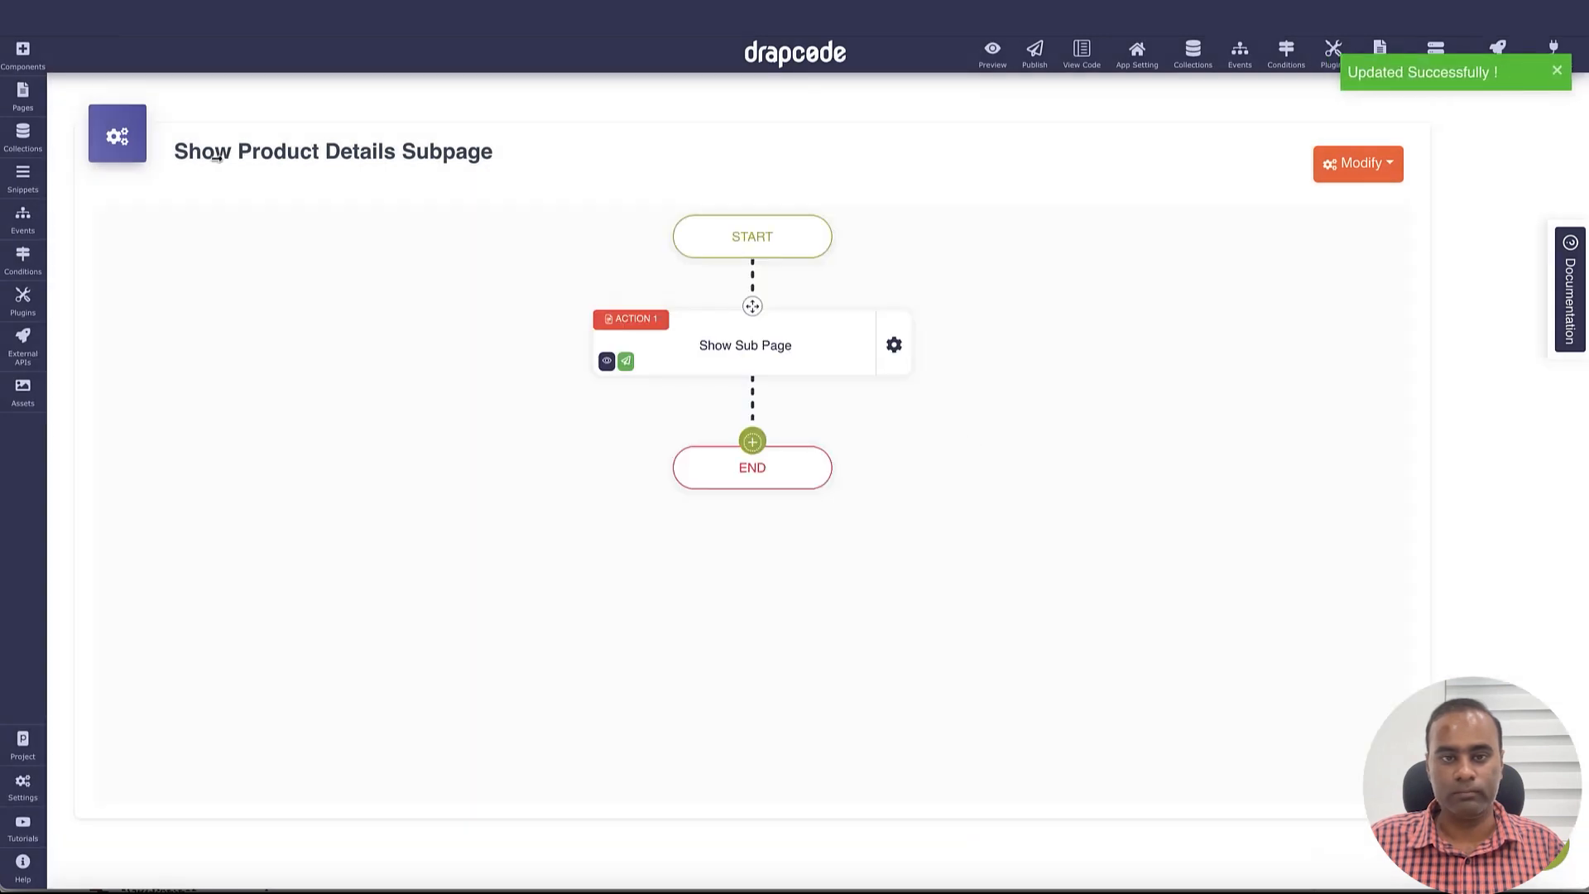
# Step: Open the Product List page and change the Delete link's text in the table's Actions column to "View"
pyautogui.click(22, 98)
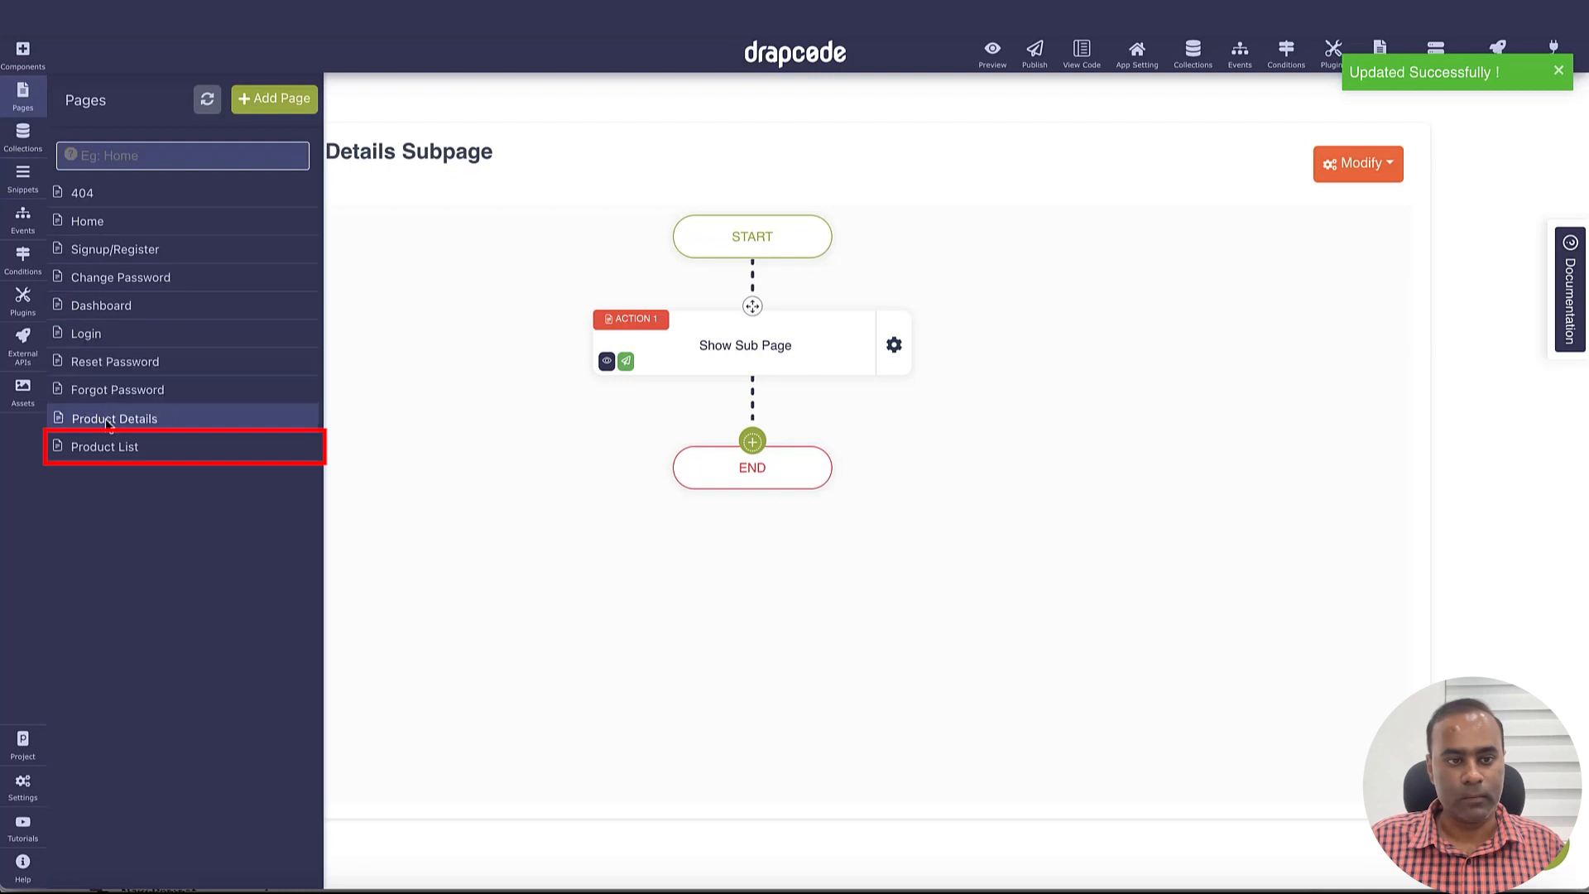
pyautogui.click(101, 447)
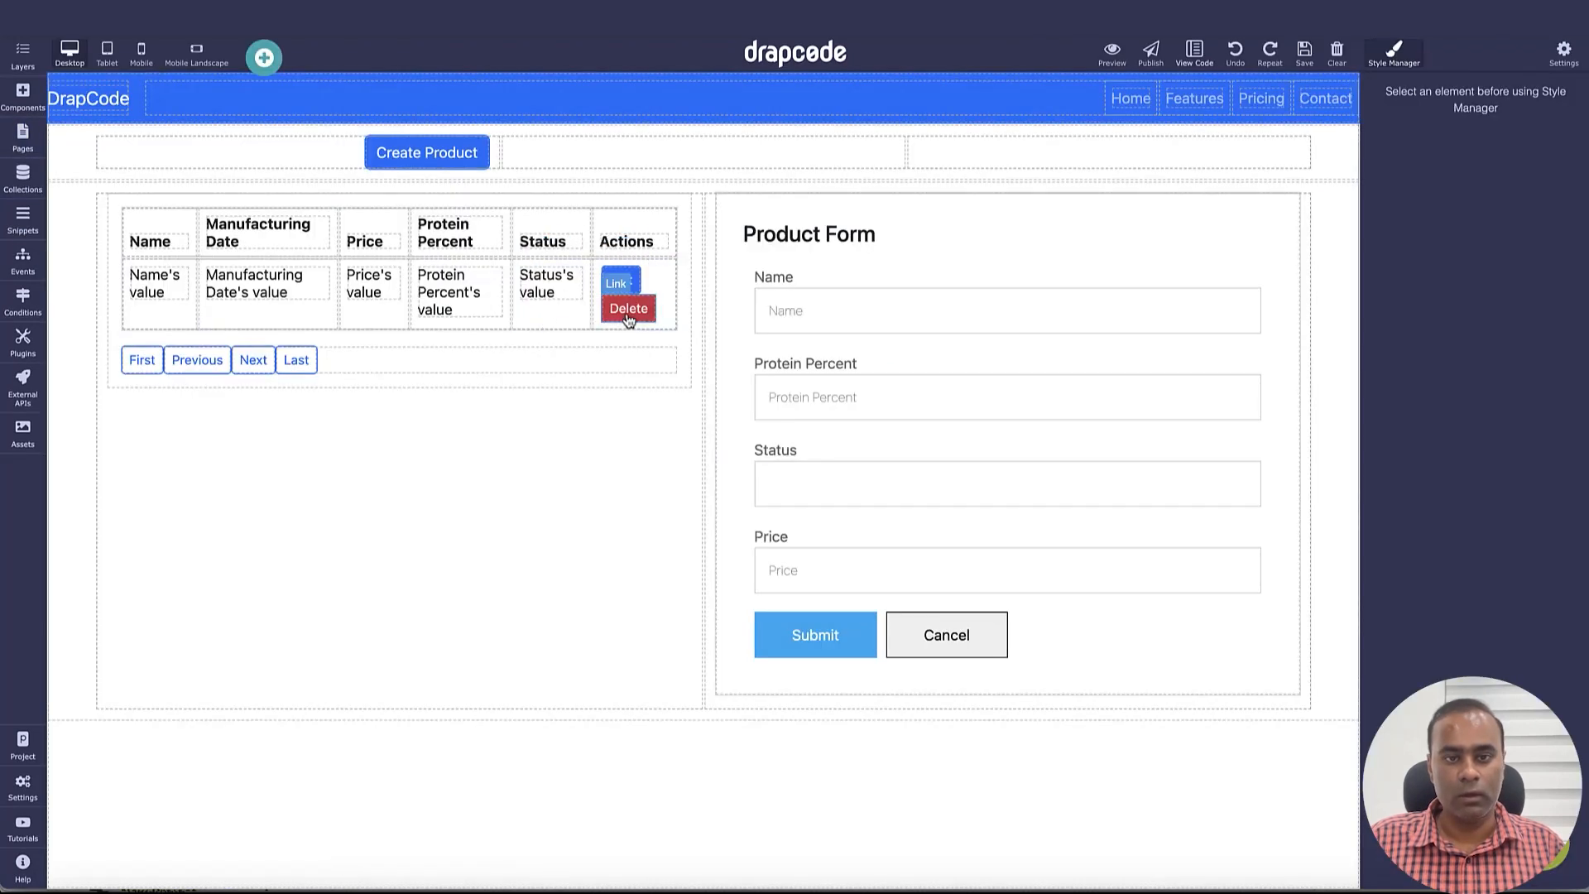
pyautogui.click(628, 310)
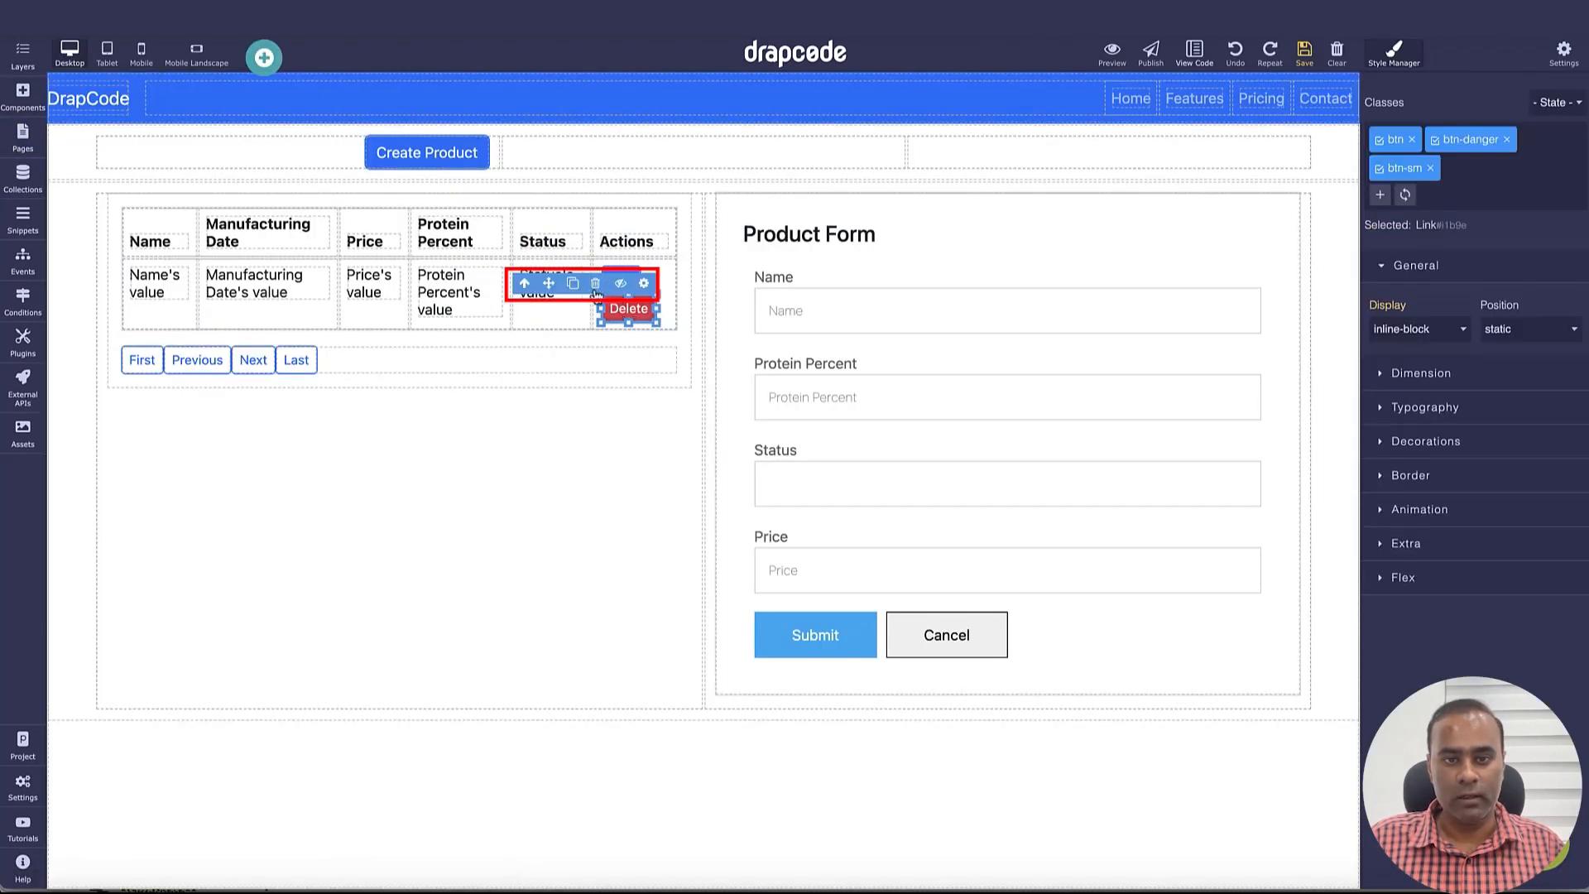
pyautogui.doubleClick(628, 313)
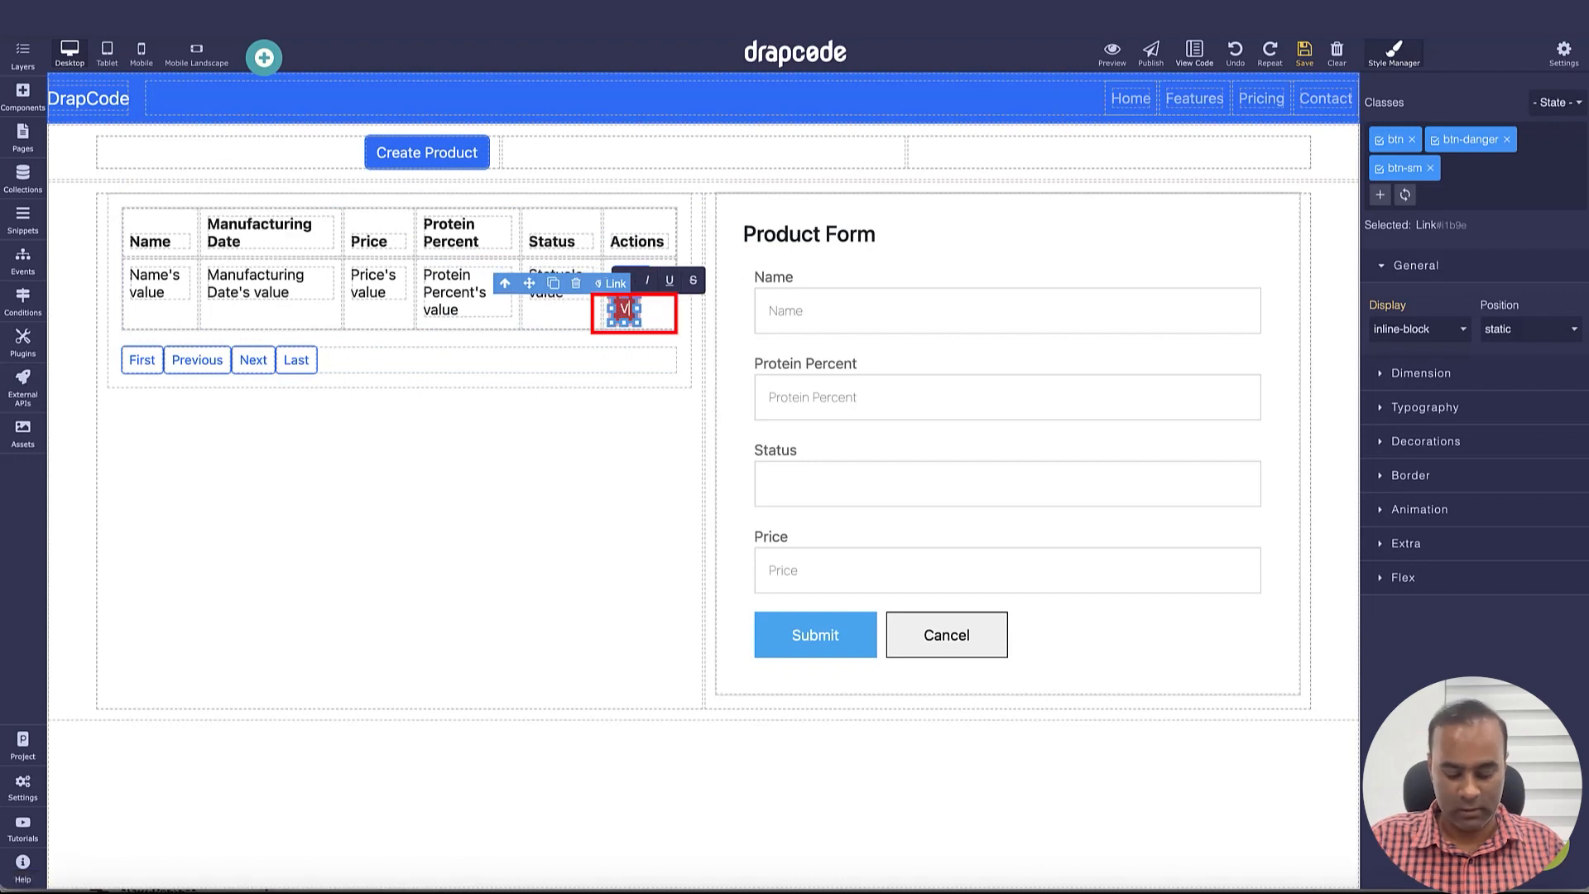
pyautogui.write('View')
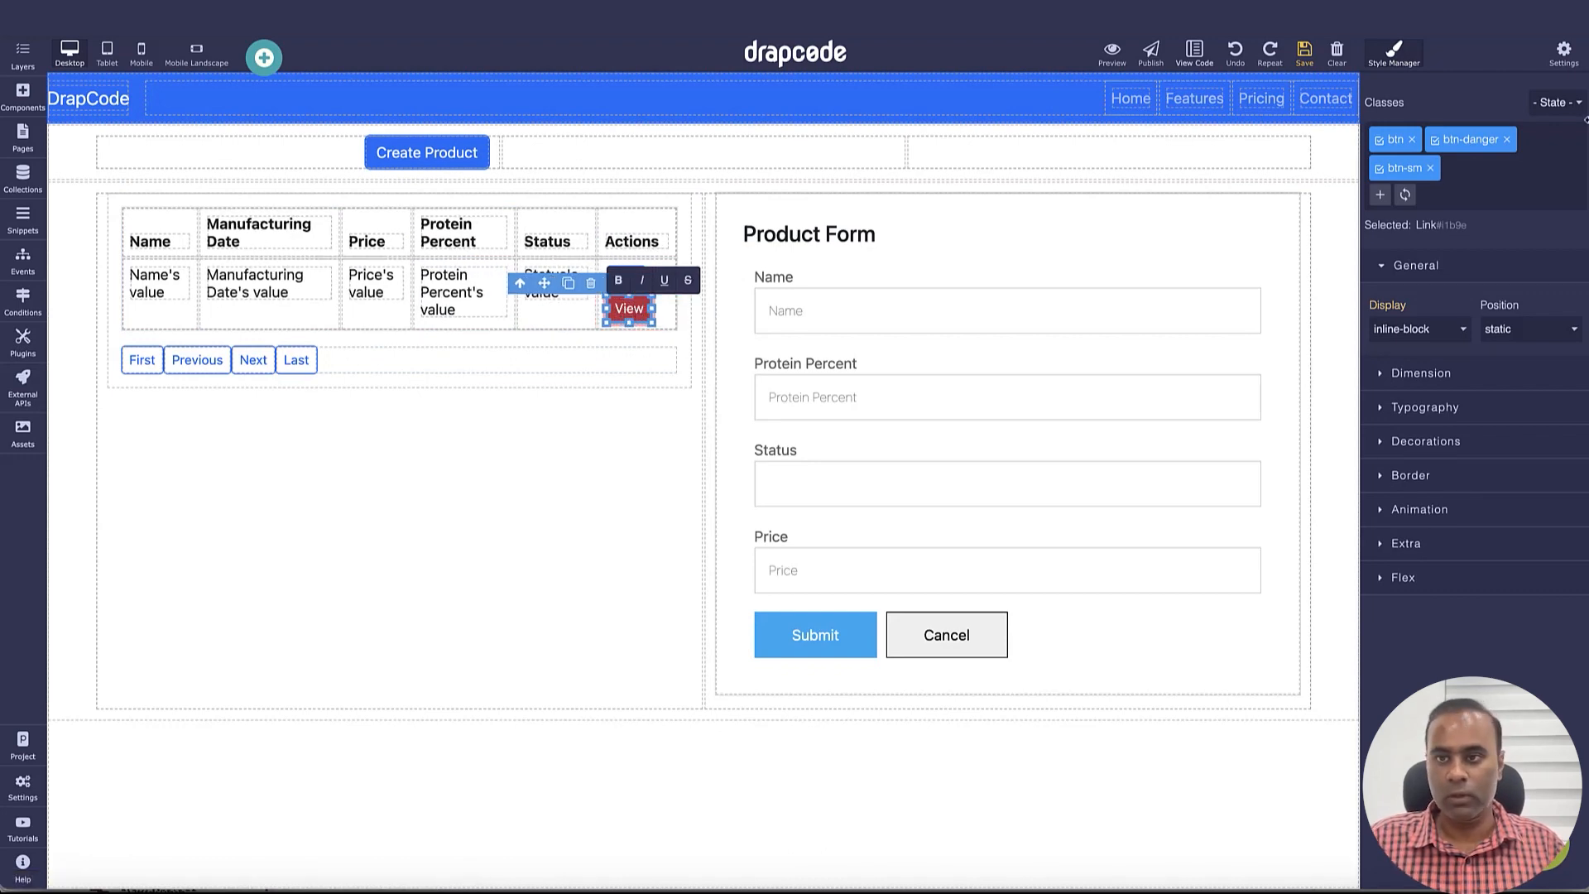
# Step: Replace the View link's btn-danger class with btn-warning and save the page
pyautogui.click(1507, 139)
pyautogui.click(1511, 149)
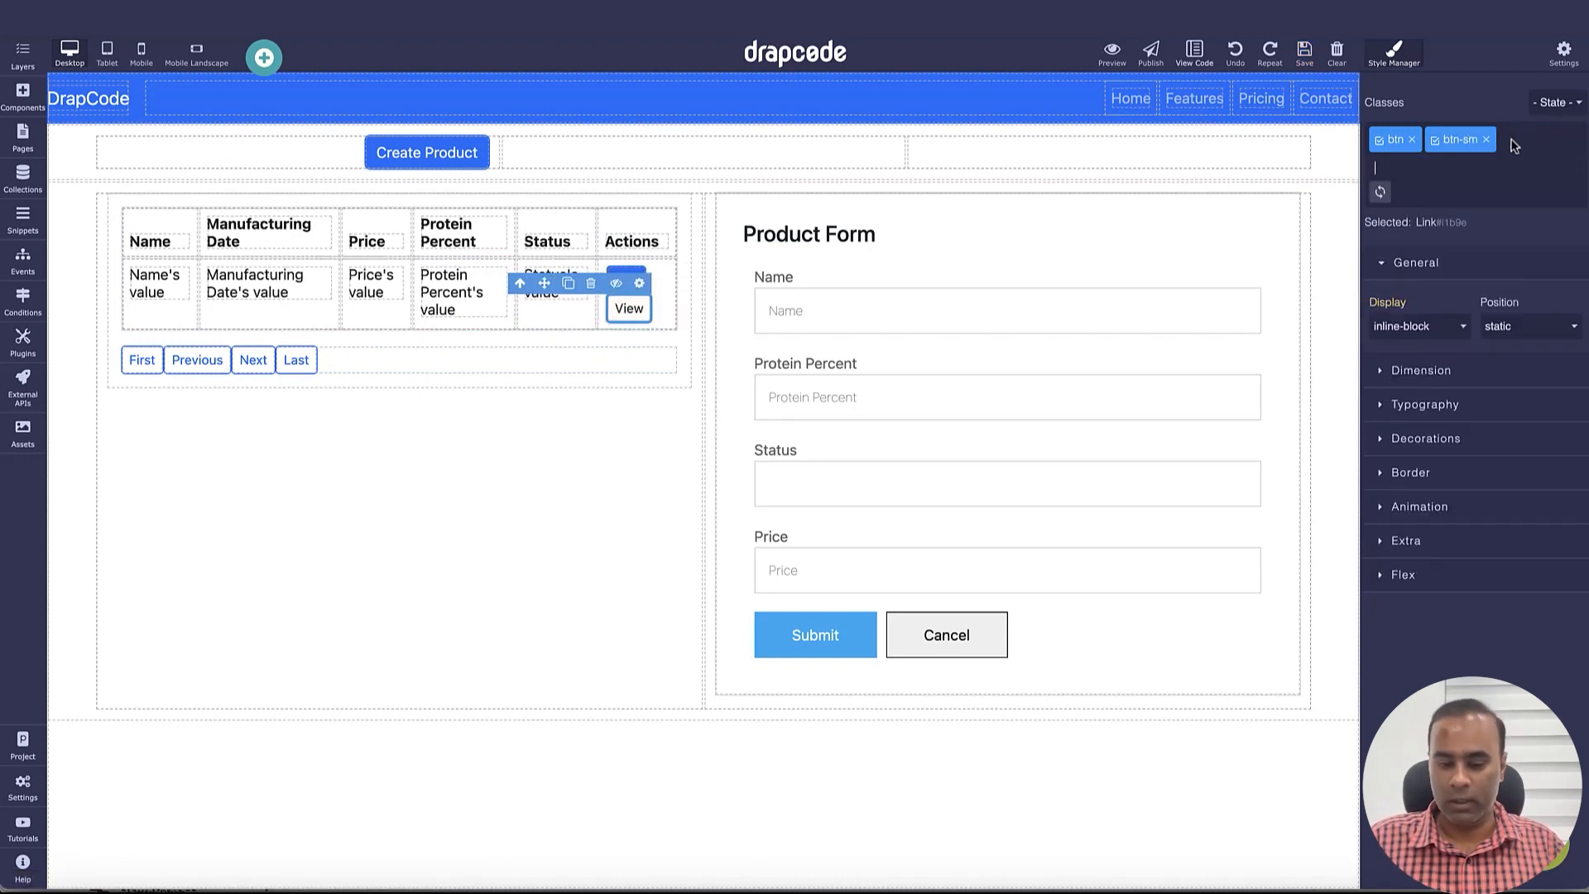
pyautogui.write('btn-warning')
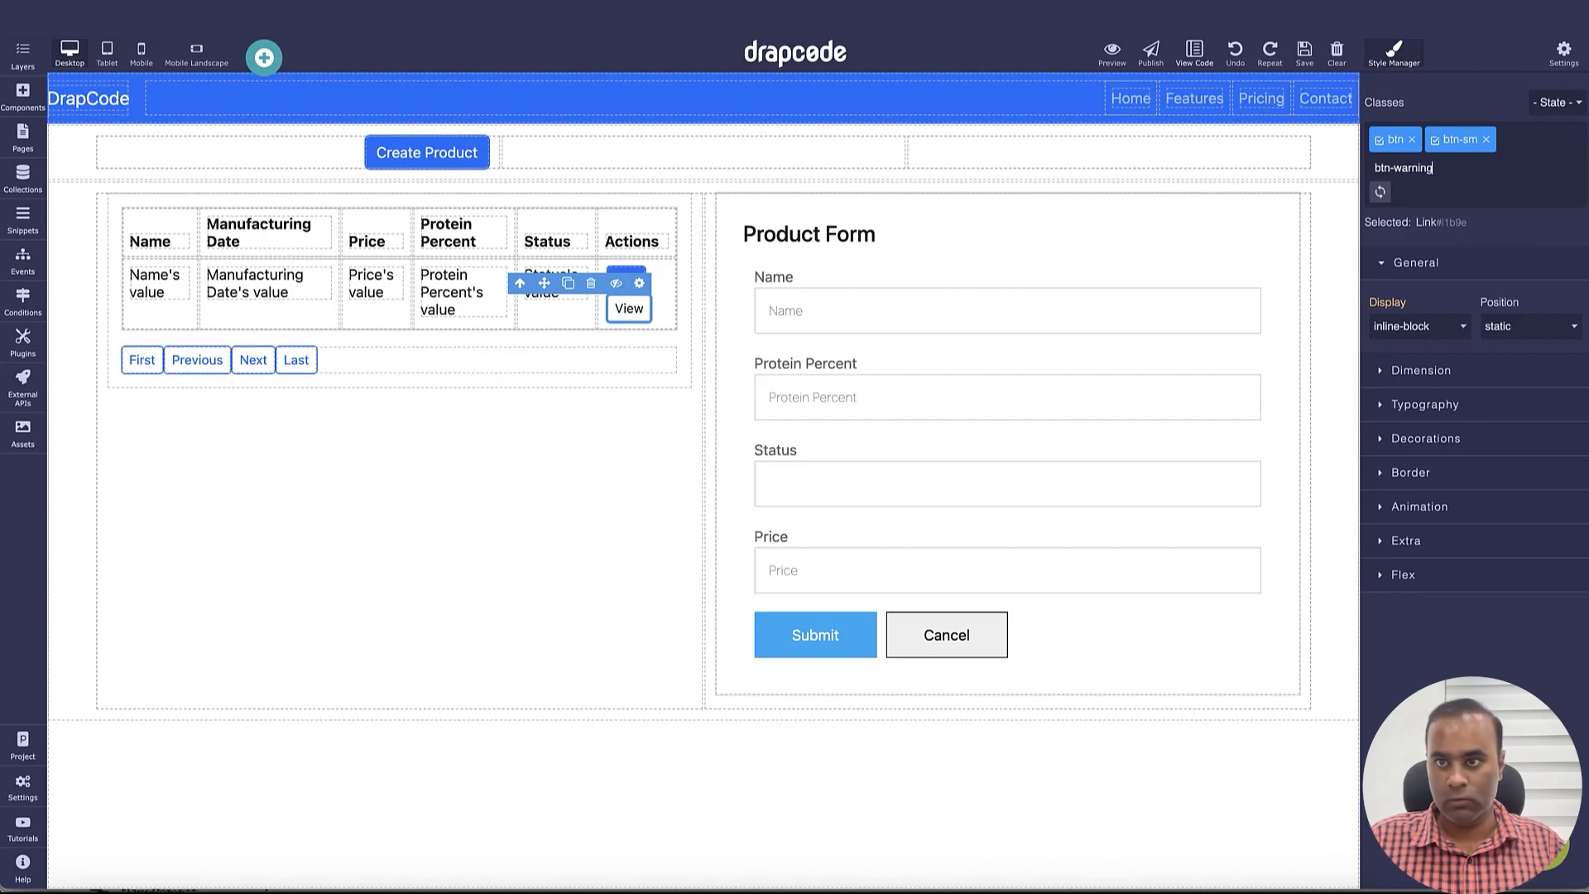
pyautogui.press('Return')
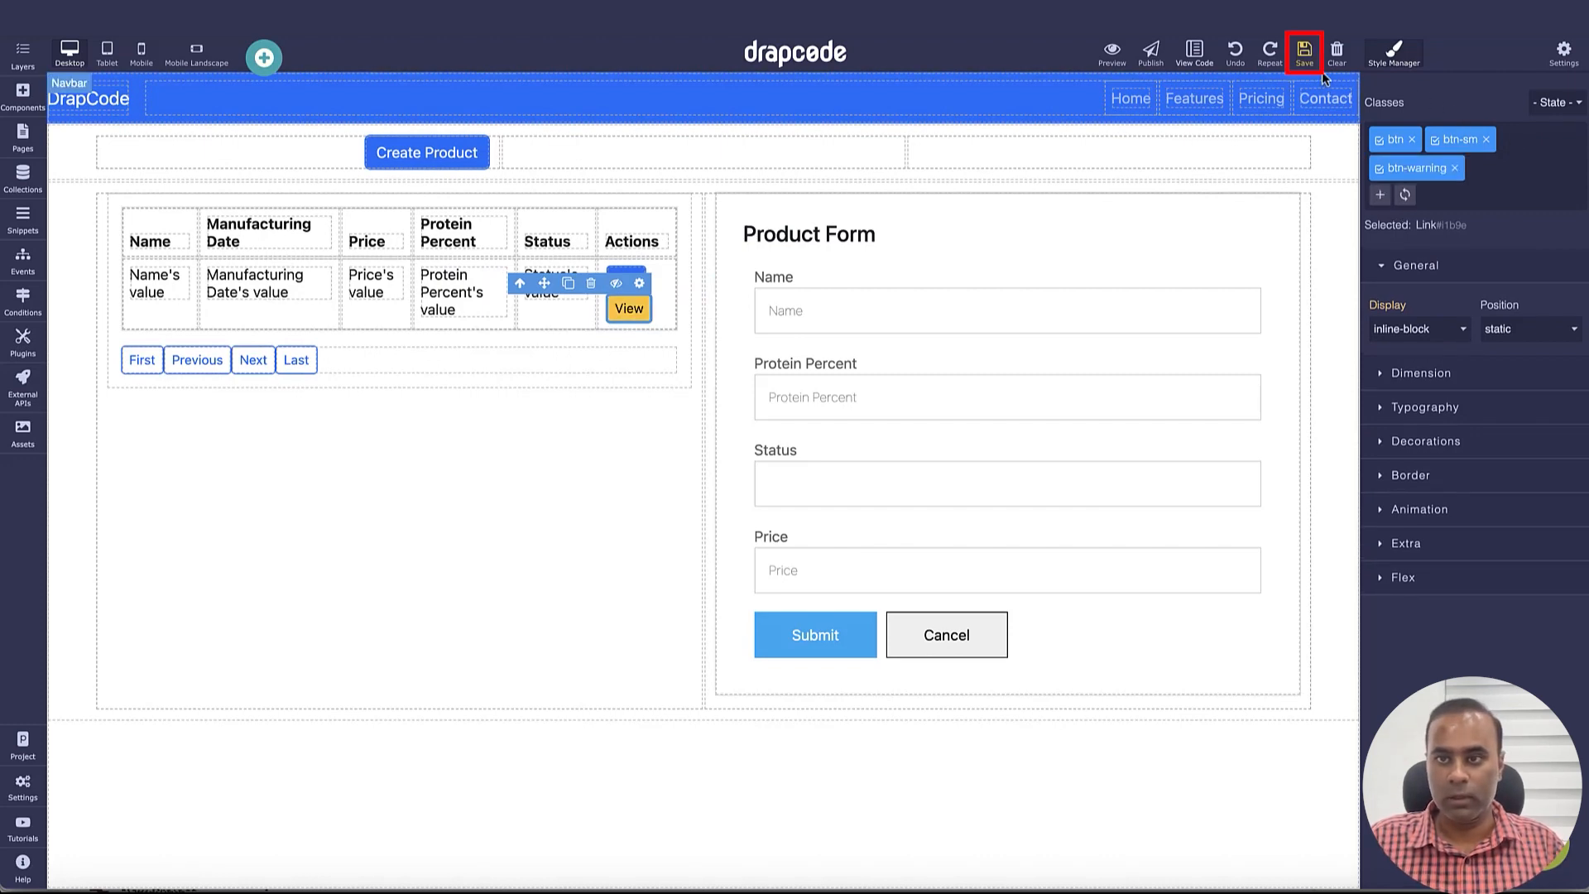
pyautogui.click(1305, 55)
# Step: Set the View link's workflow event to Show Product Details Subpage and save the page
pyautogui.click(640, 284)
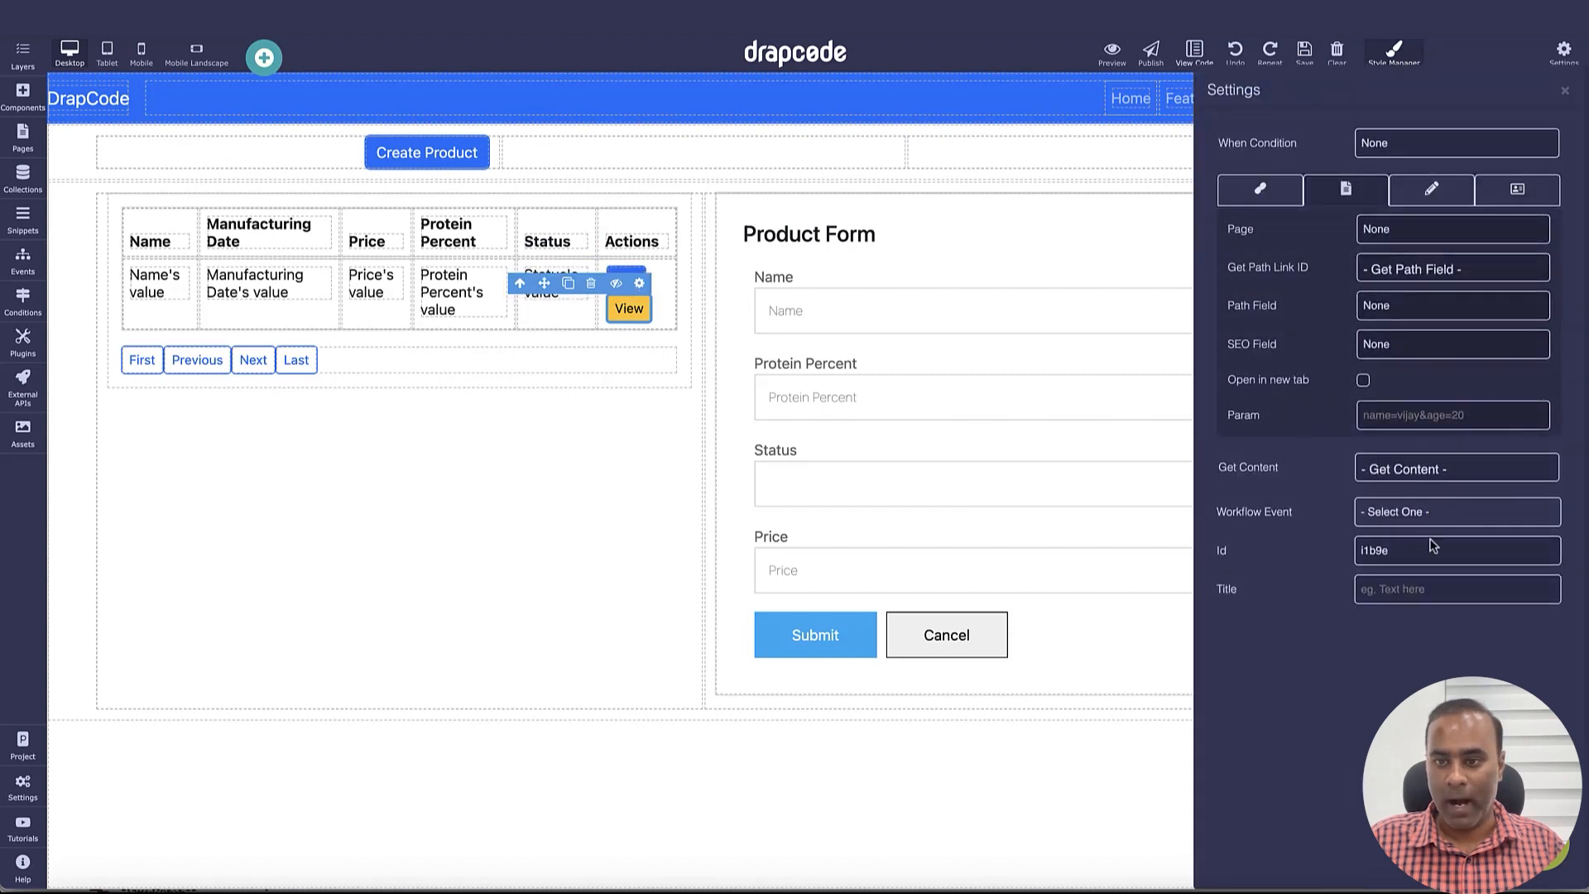
pyautogui.click(1427, 472)
pyautogui.click(1435, 464)
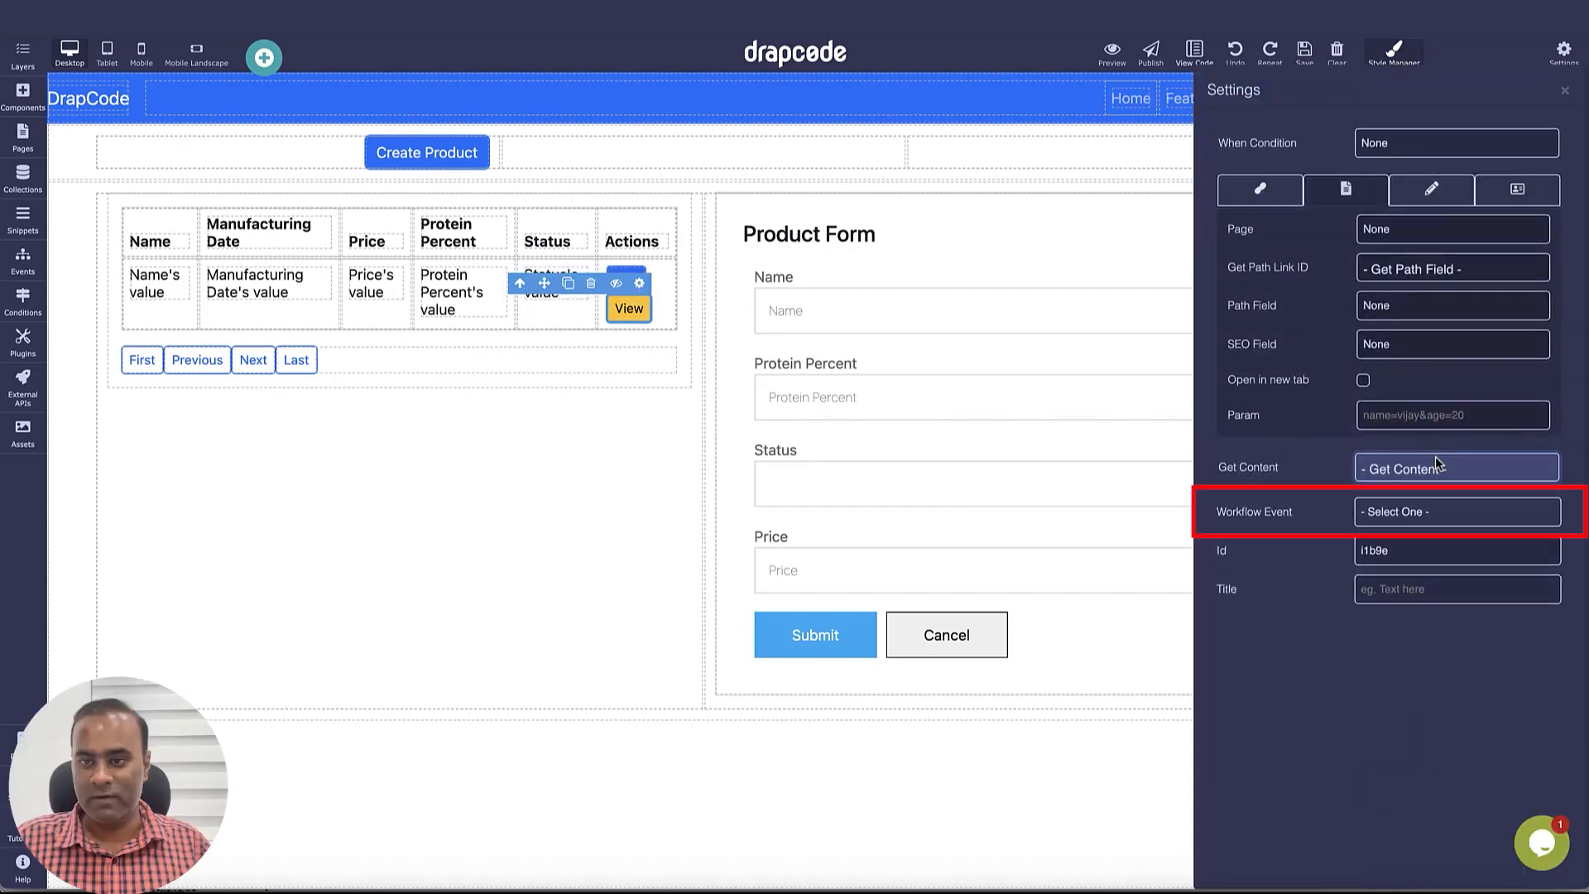
pyautogui.click(1428, 511)
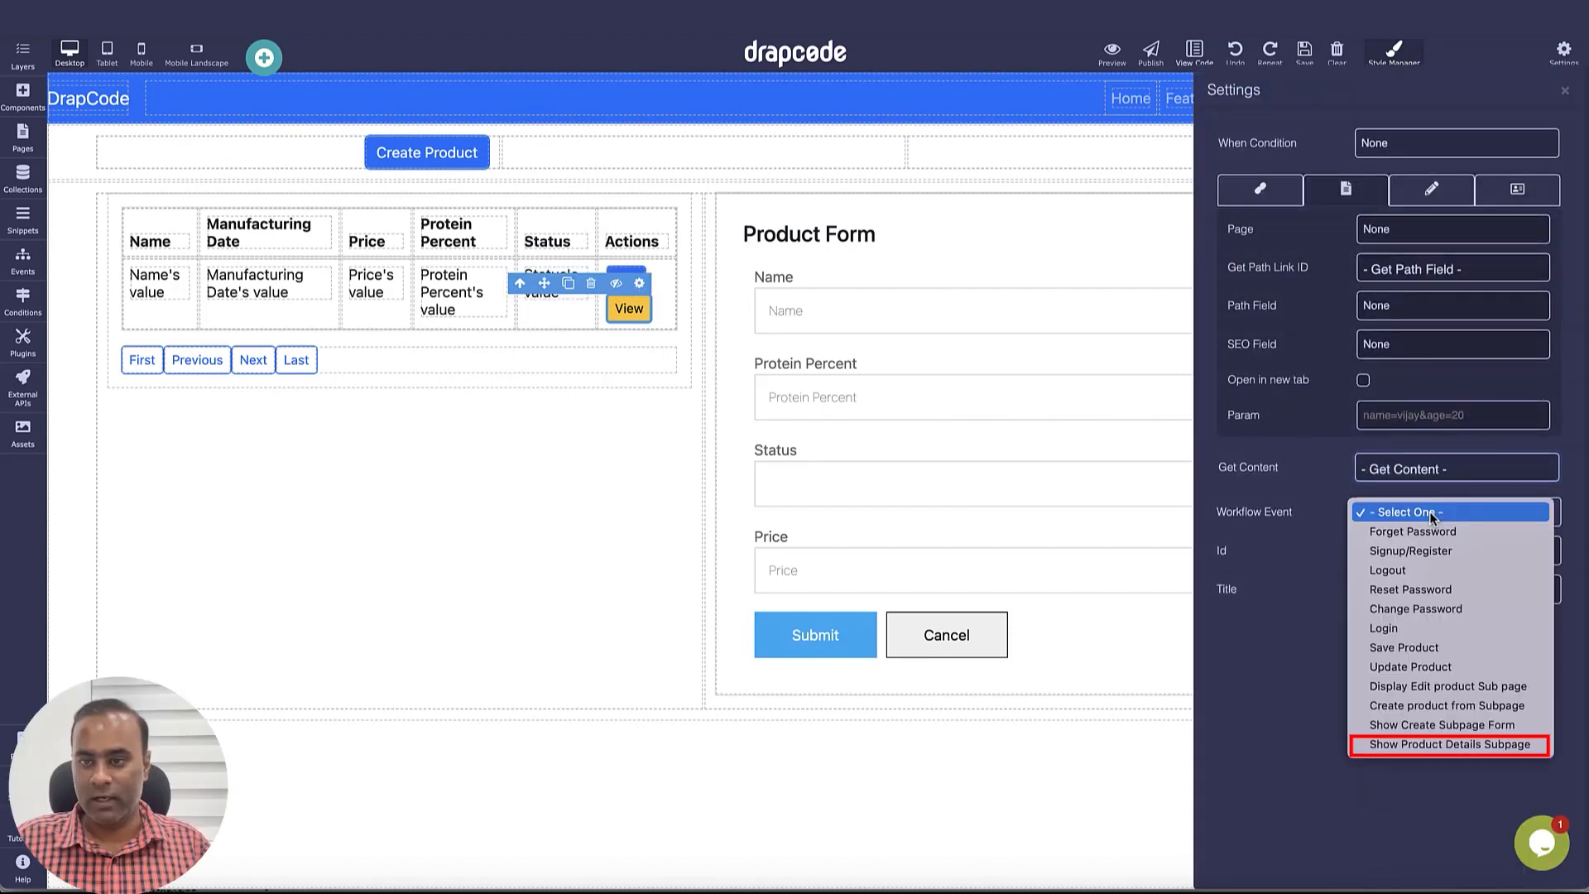
pyautogui.click(1434, 745)
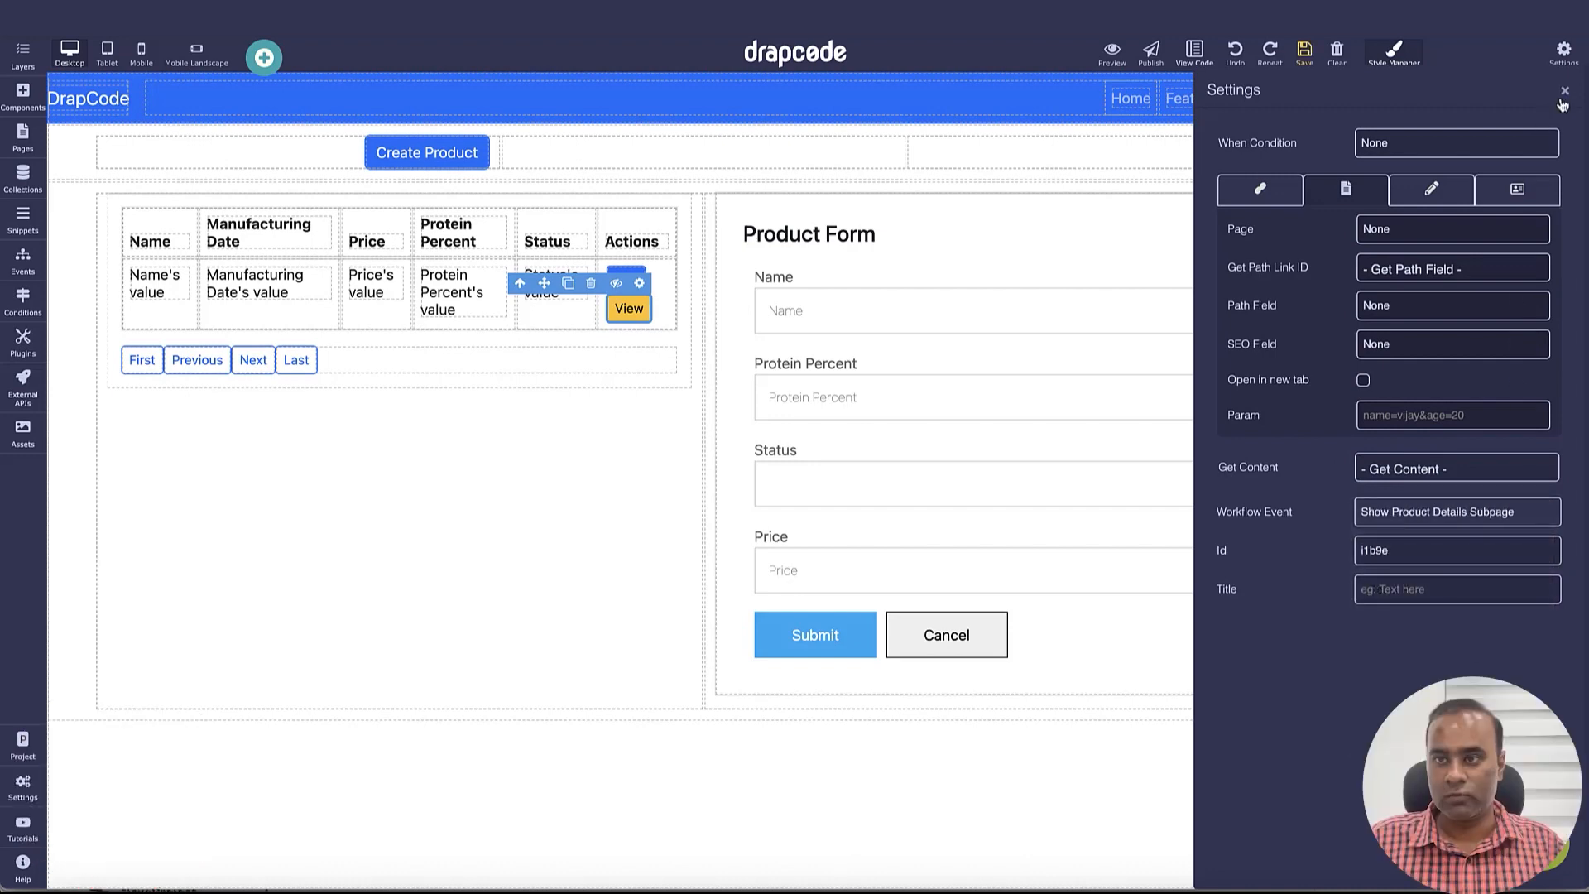
pyautogui.click(1565, 90)
pyautogui.click(1311, 64)
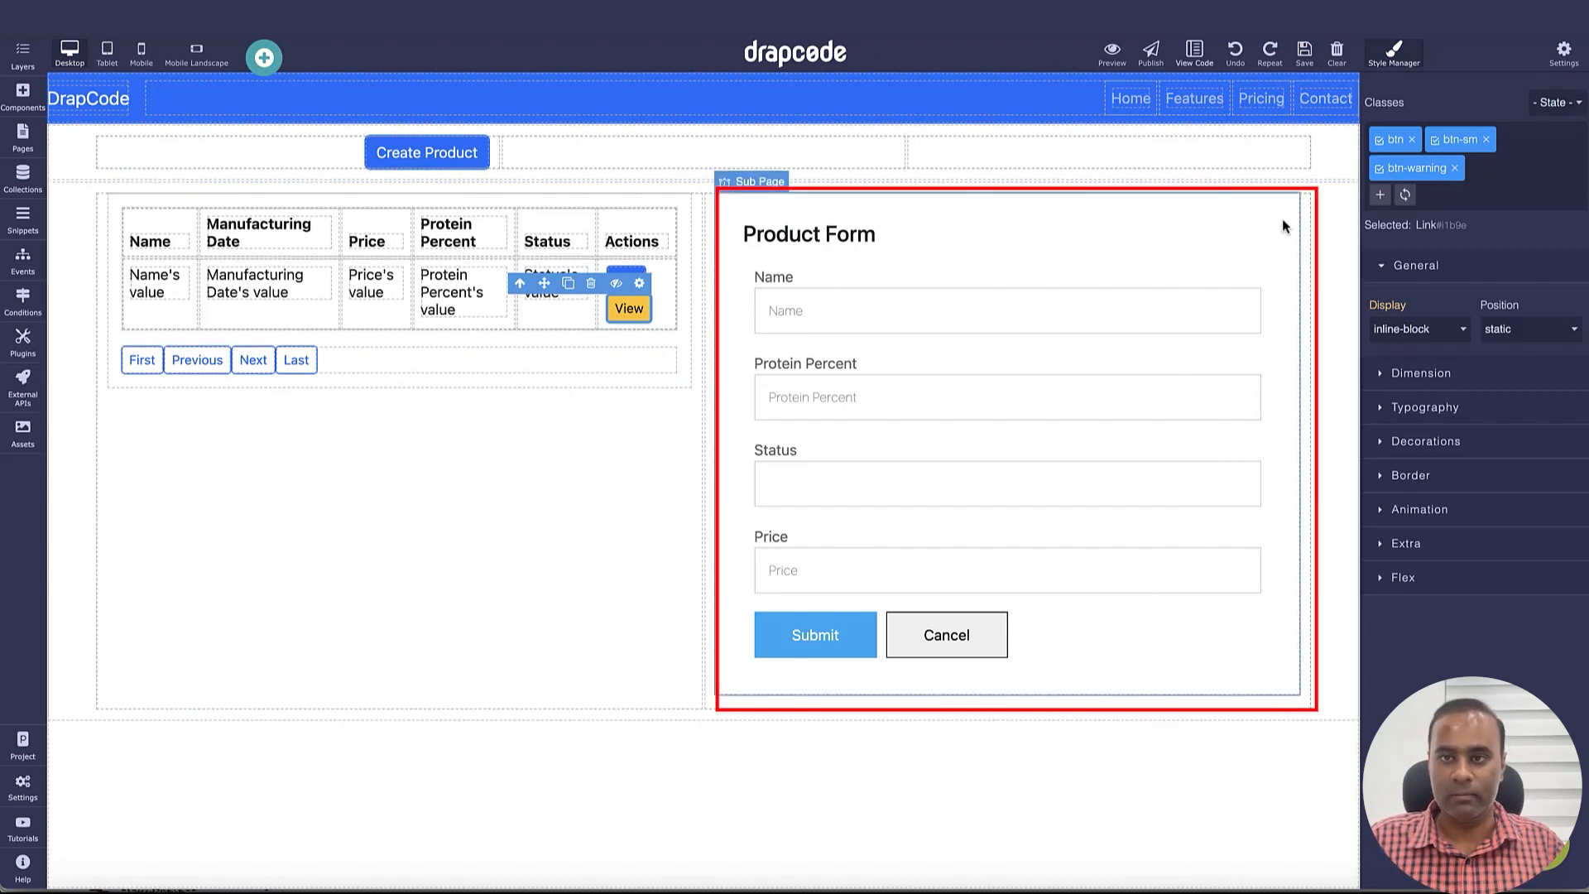
pyautogui.click(1305, 56)
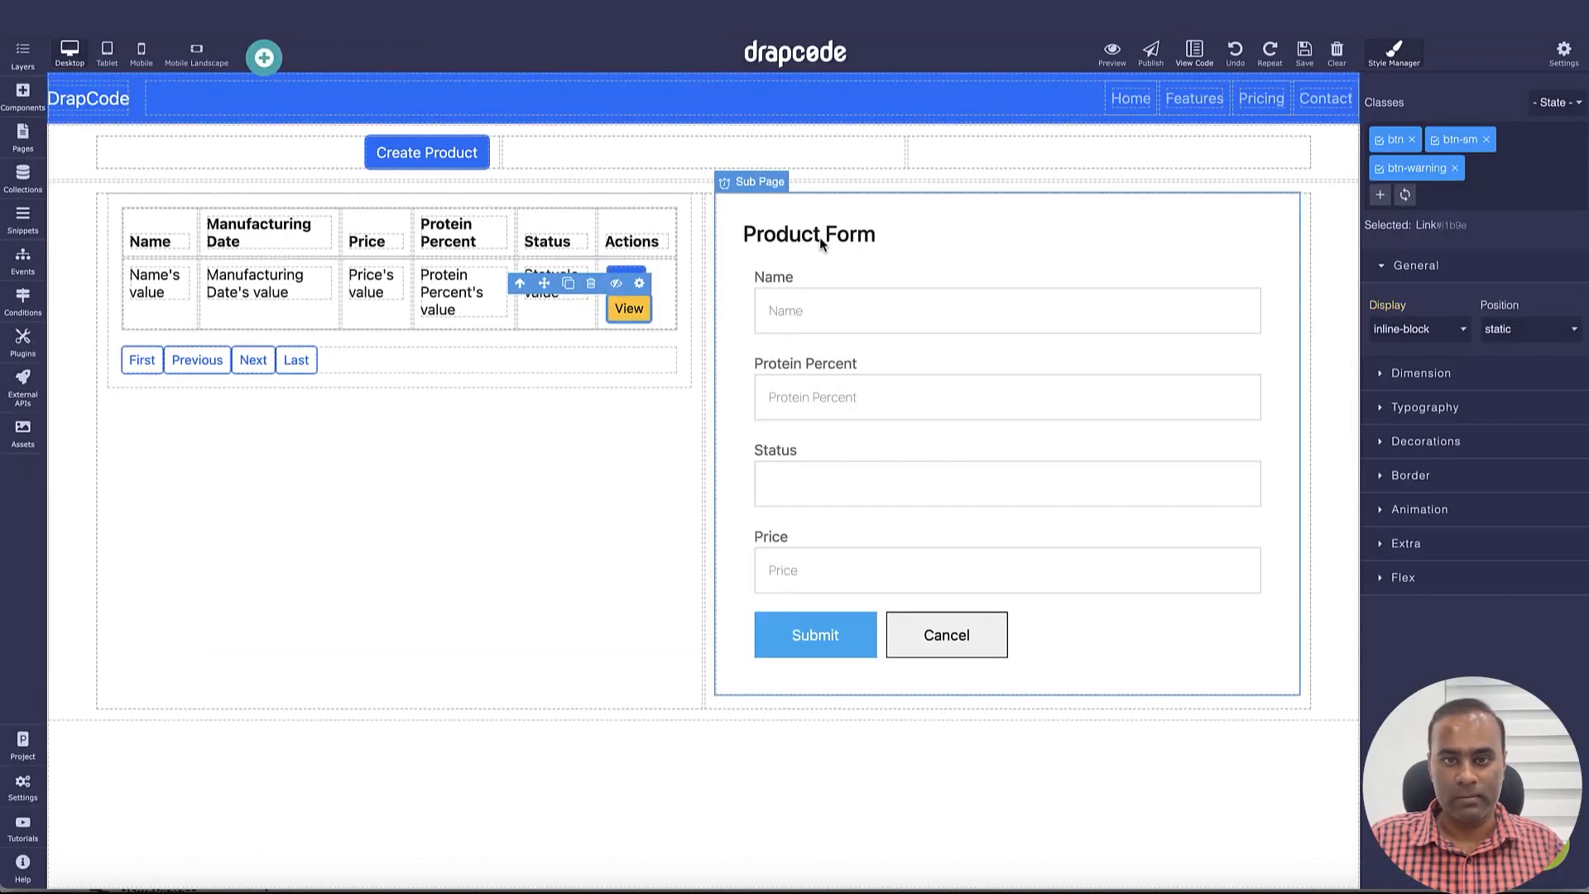
# Step: Set the width of the container around the table and sub page to Fluid (100% width of parent element) and save
pyautogui.click(712, 225)
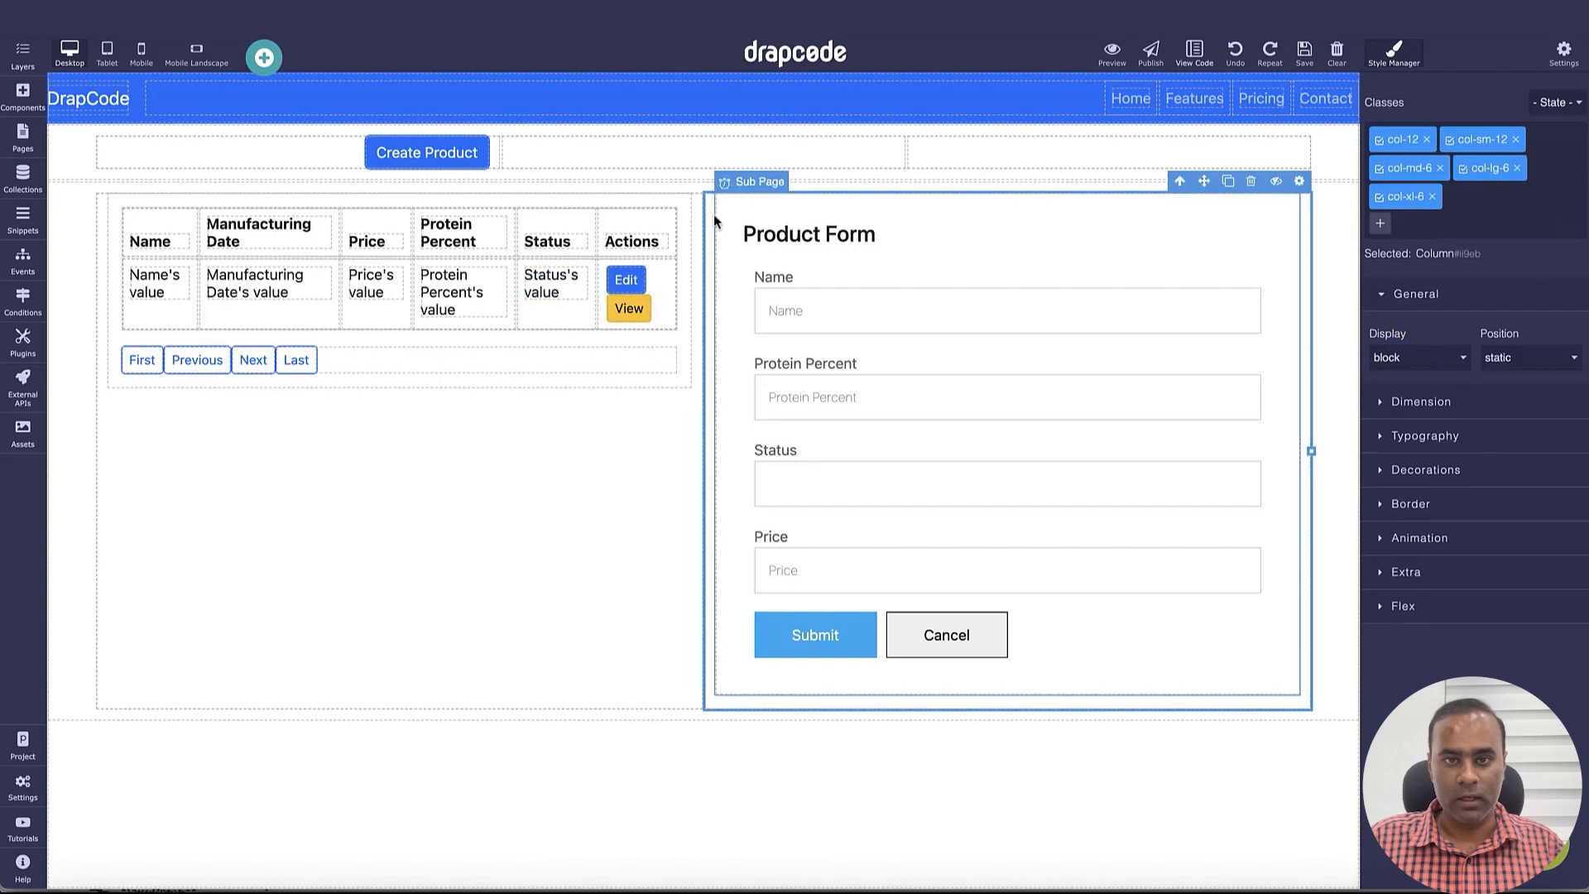
pyautogui.click(1179, 182)
pyautogui.click(1276, 183)
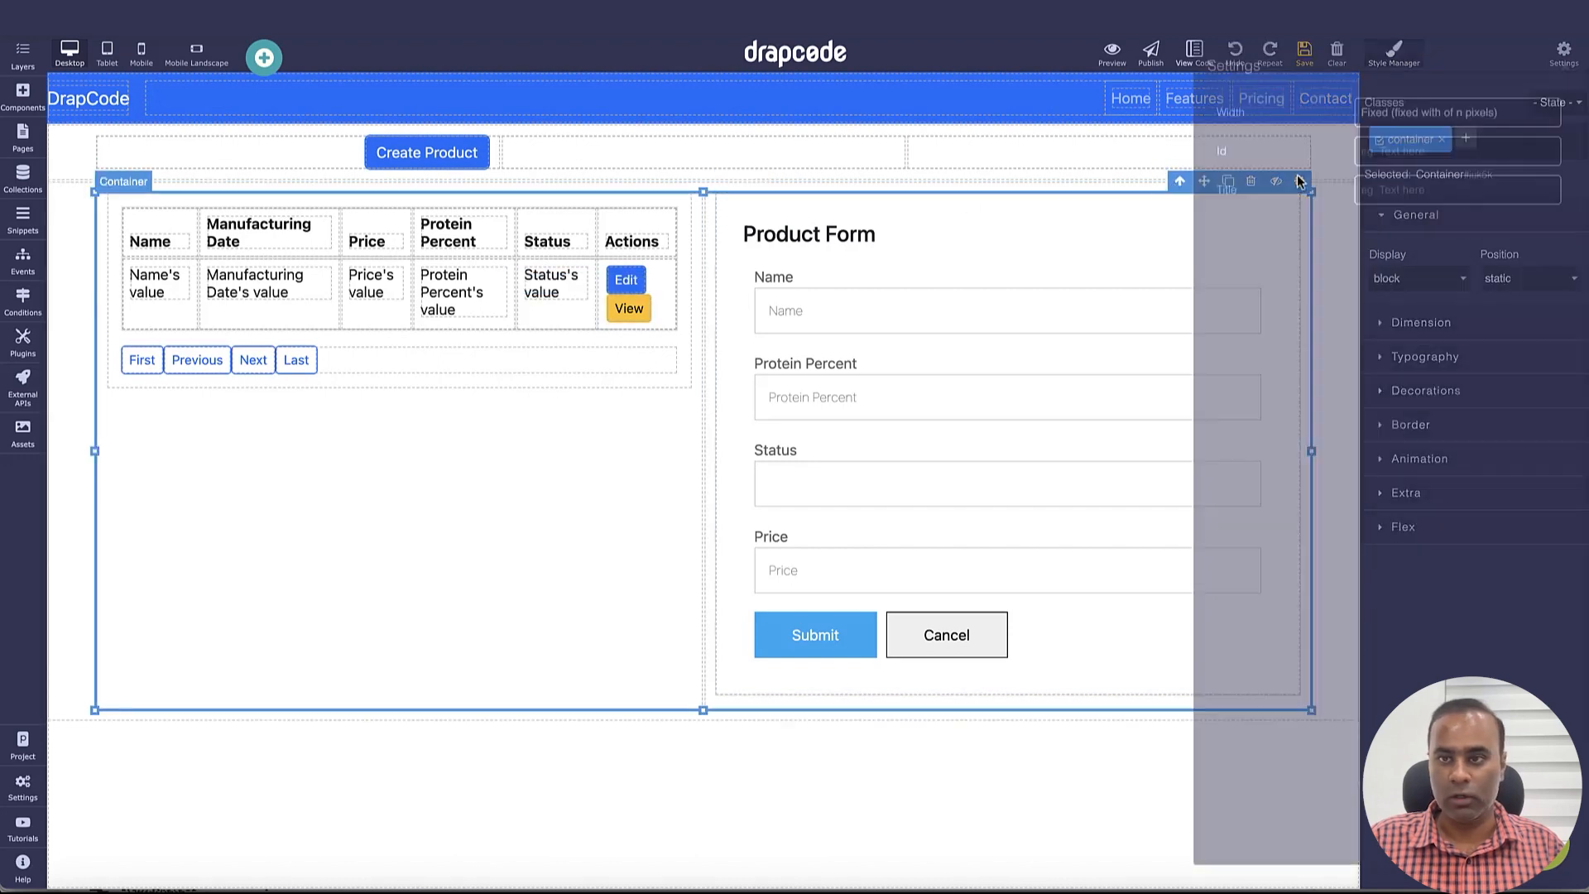
pyautogui.click(1482, 137)
pyautogui.click(1473, 154)
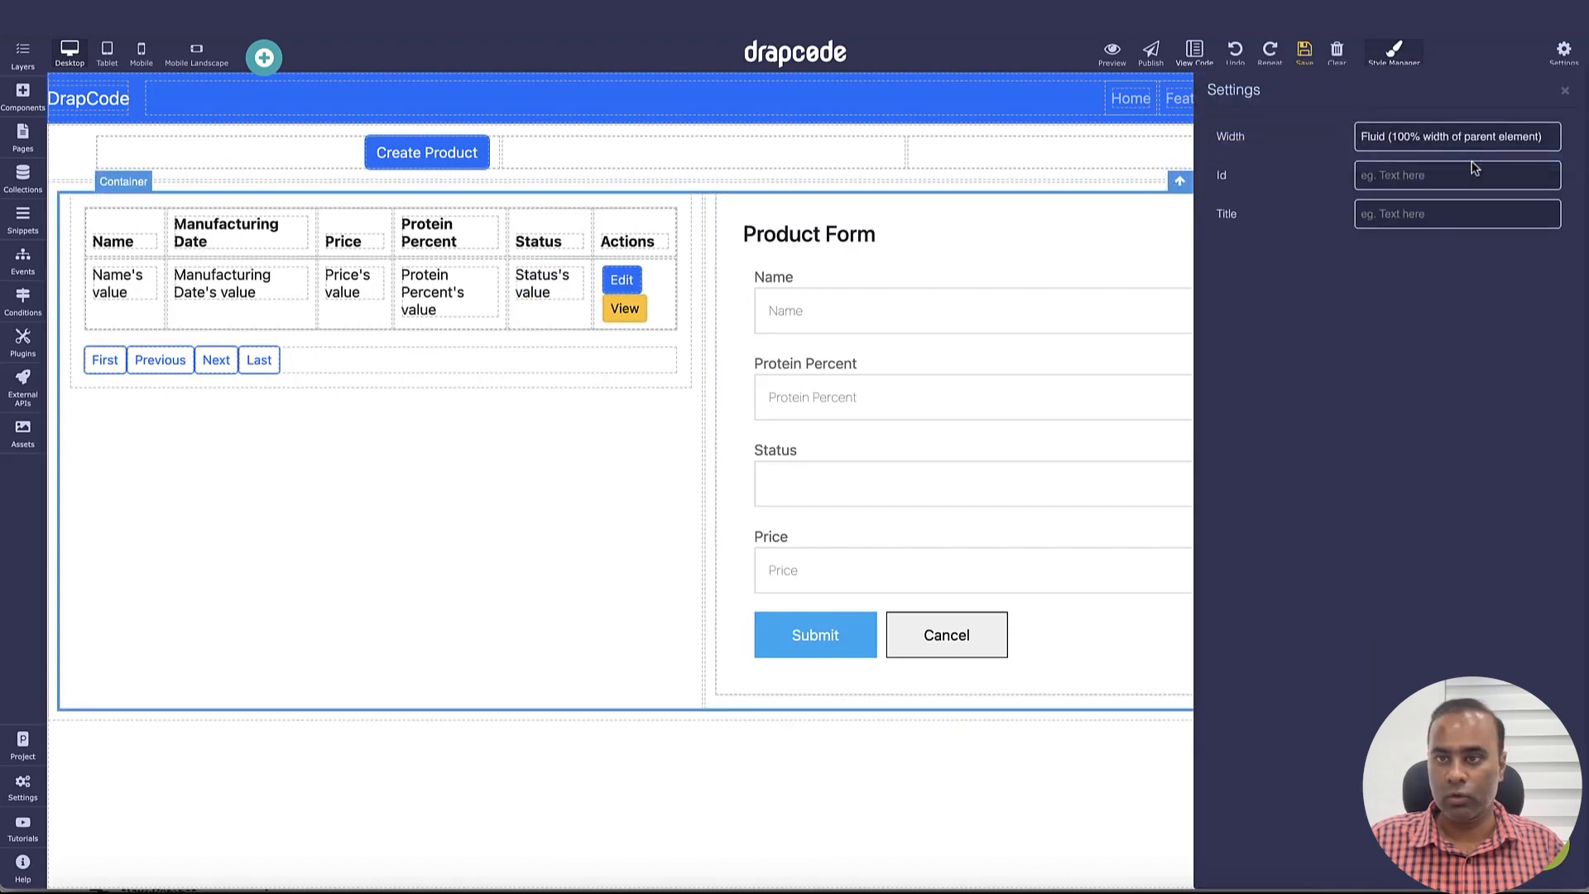
pyautogui.click(1564, 94)
pyautogui.click(1304, 51)
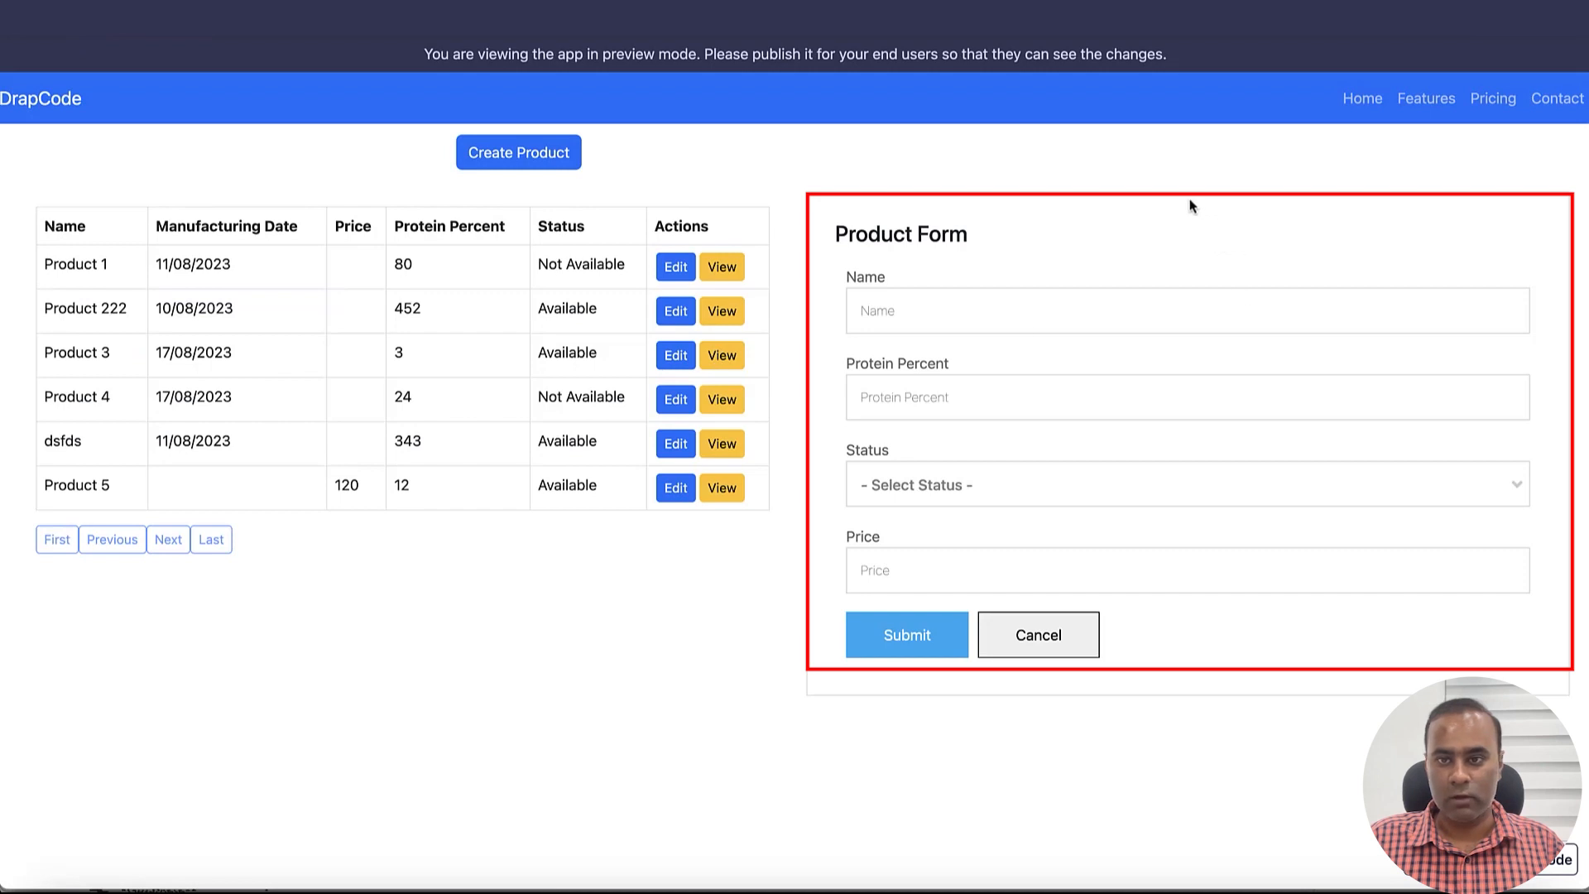
# Step: Examine the product form in the app preview and test the Create Product button
pyautogui.moveTo(1191, 200); pyautogui.dragTo(1204, 595)
pyautogui.click(1018, 209)
pyautogui.click(518, 154)
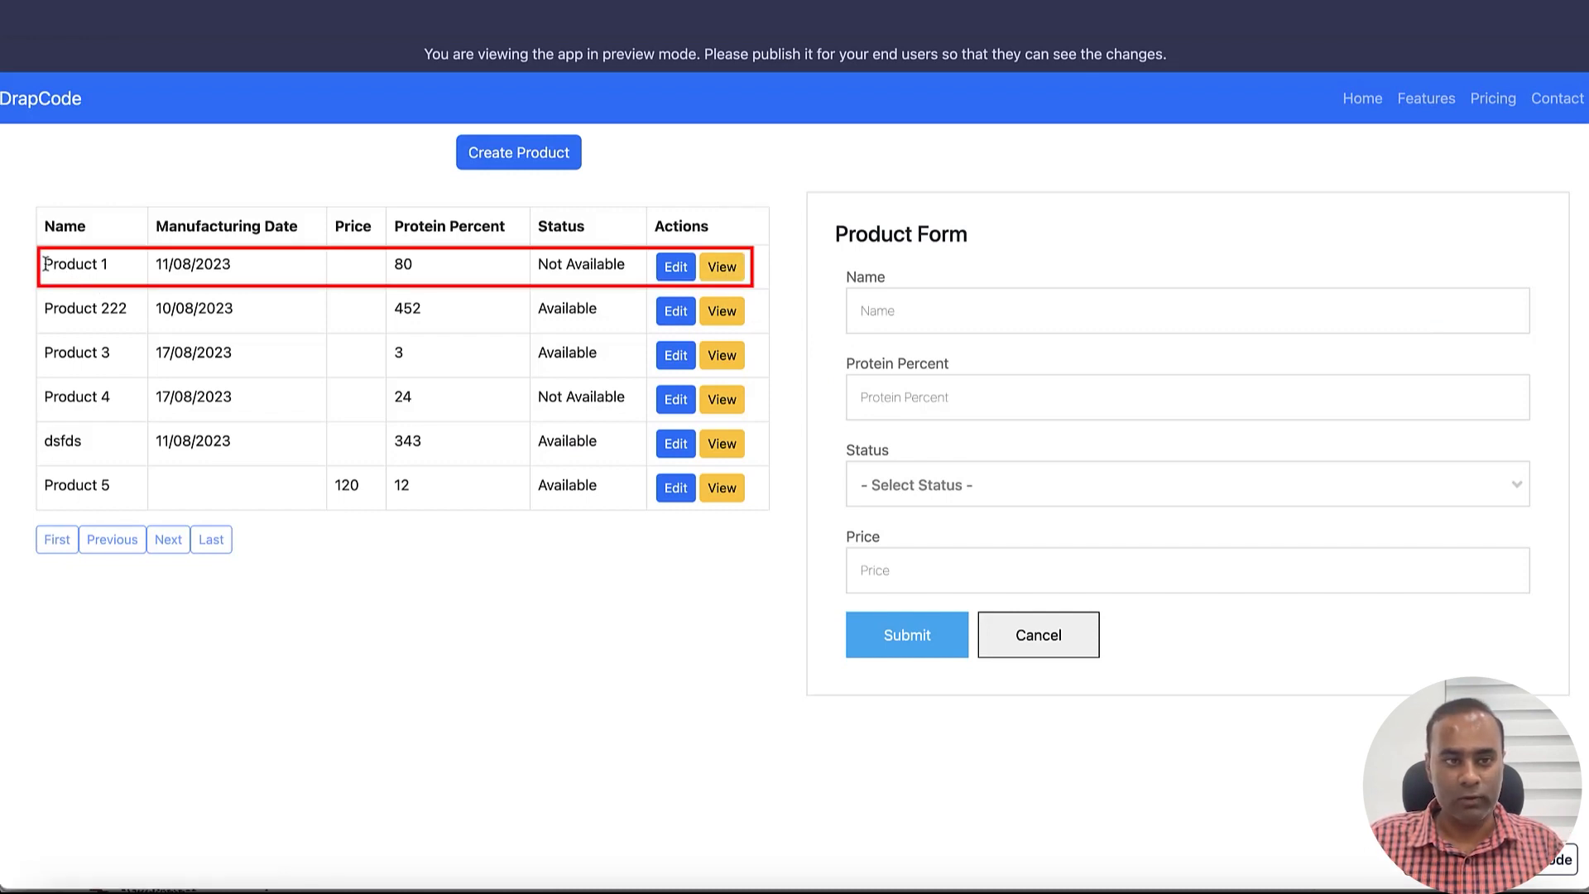
# Step: Test the View links in the previewed product list for Product 1, Product 3, Product 4 and Product 5
pyautogui.moveTo(45, 263); pyautogui.dragTo(383, 262)
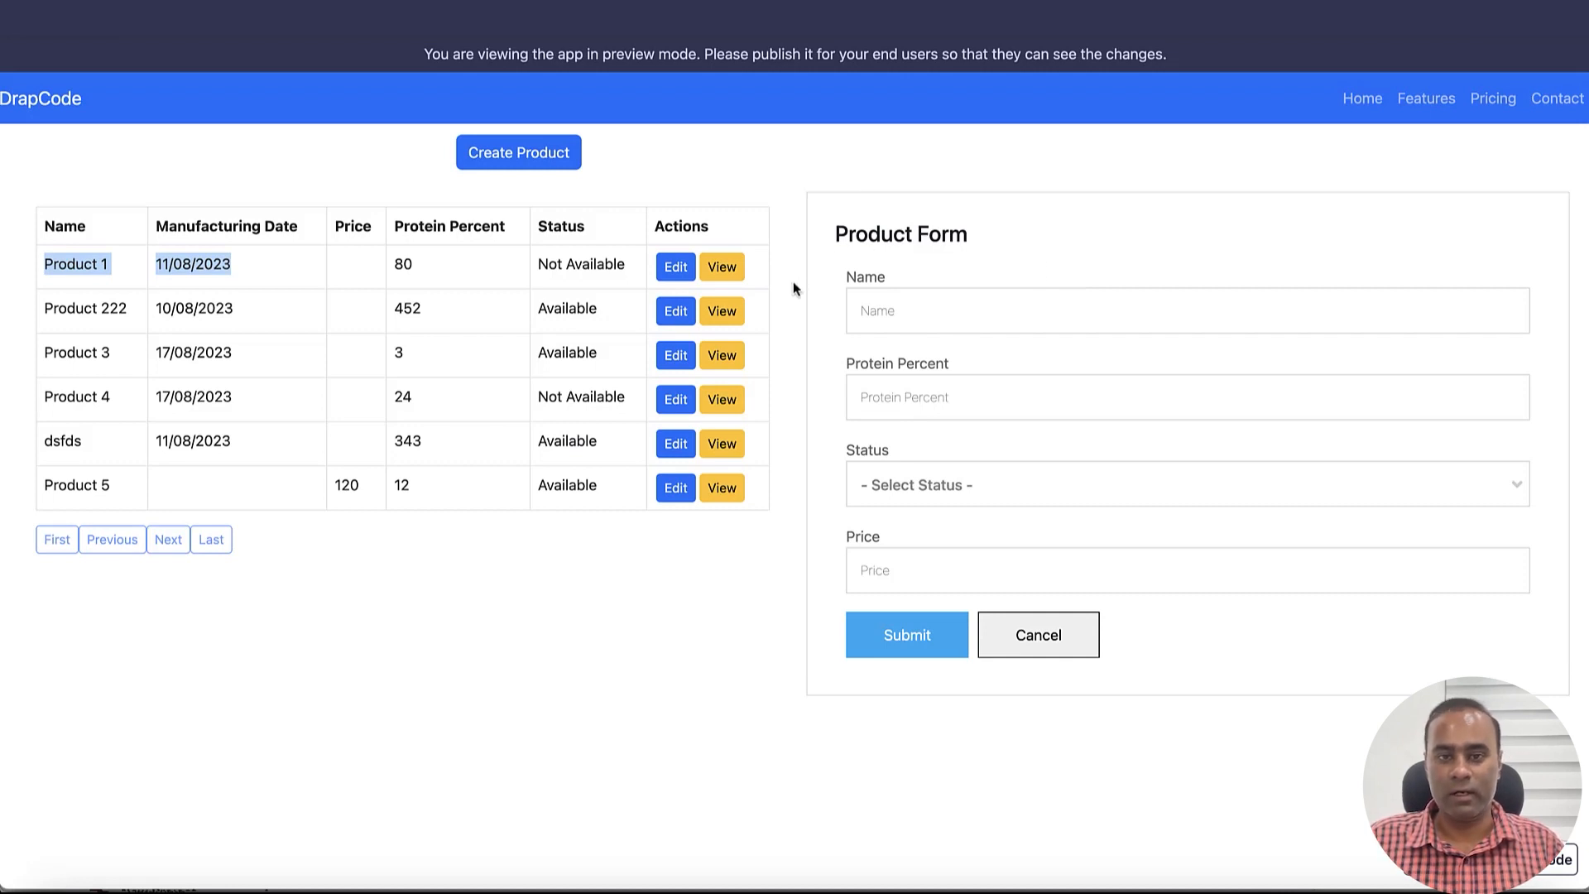
pyautogui.click(733, 270)
pyautogui.moveTo(844, 237); pyautogui.dragTo(1061, 249)
pyautogui.click(848, 304)
pyautogui.click(722, 355)
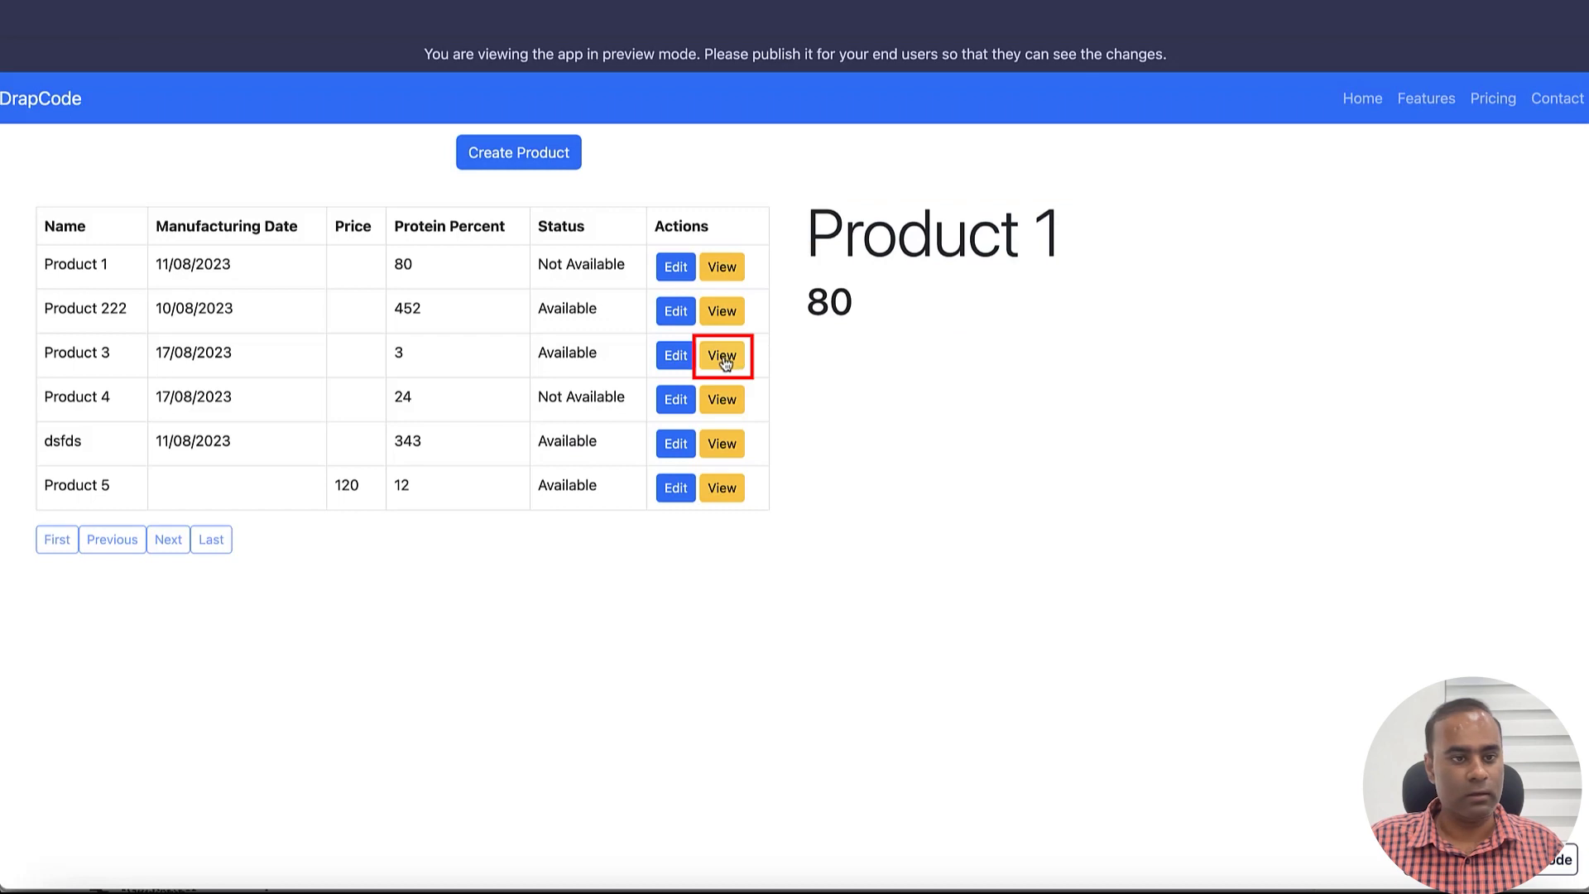
pyautogui.moveTo(814, 235); pyautogui.dragTo(984, 411)
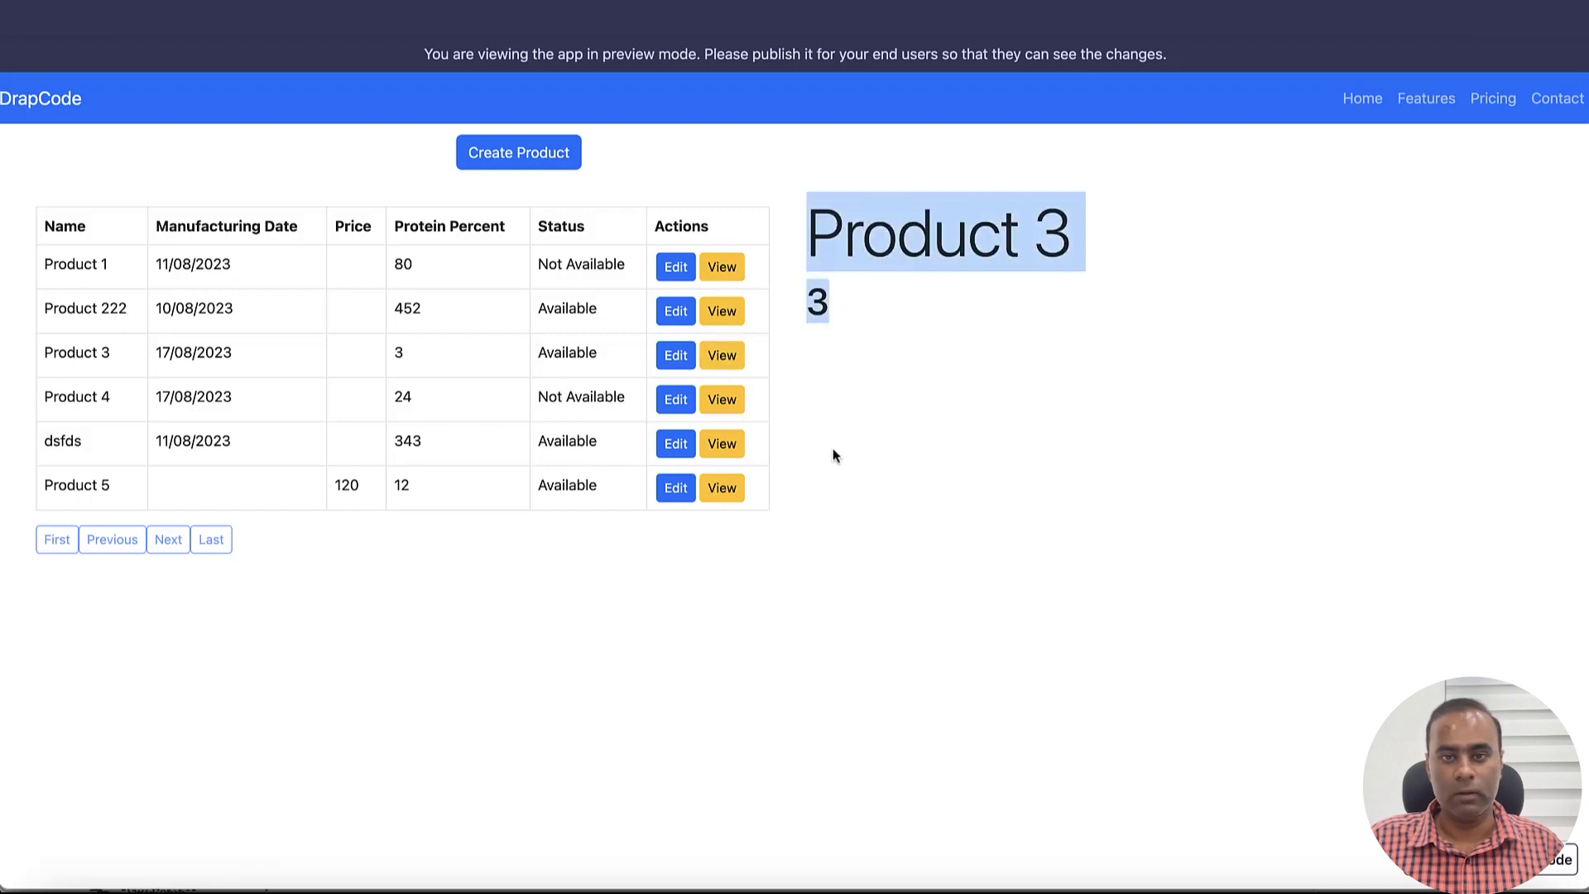
pyautogui.click(729, 408)
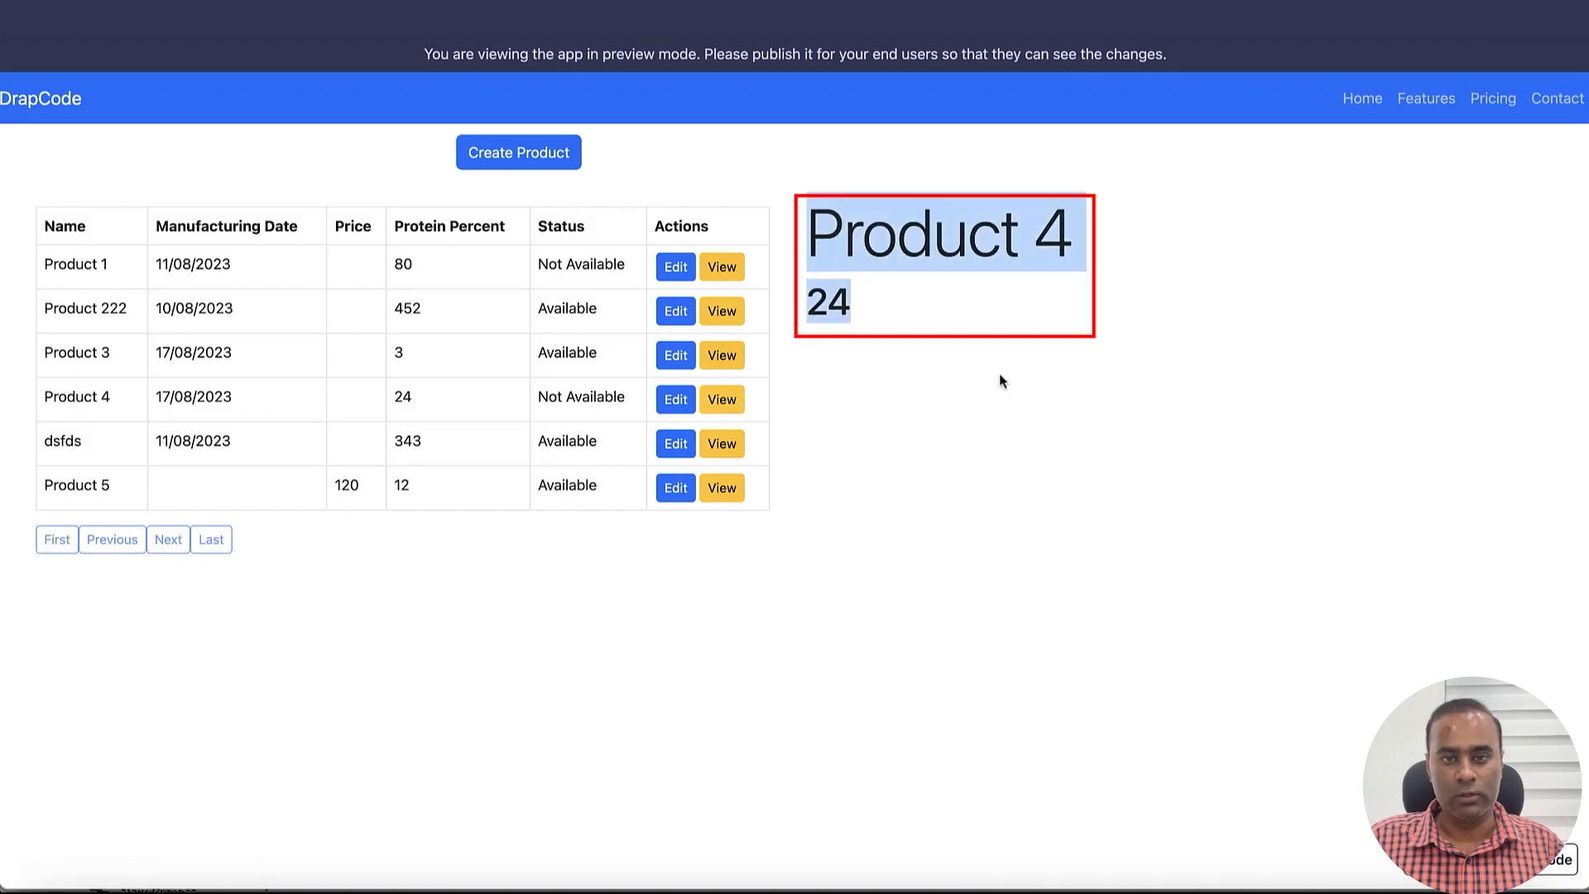
pyautogui.click(722, 487)
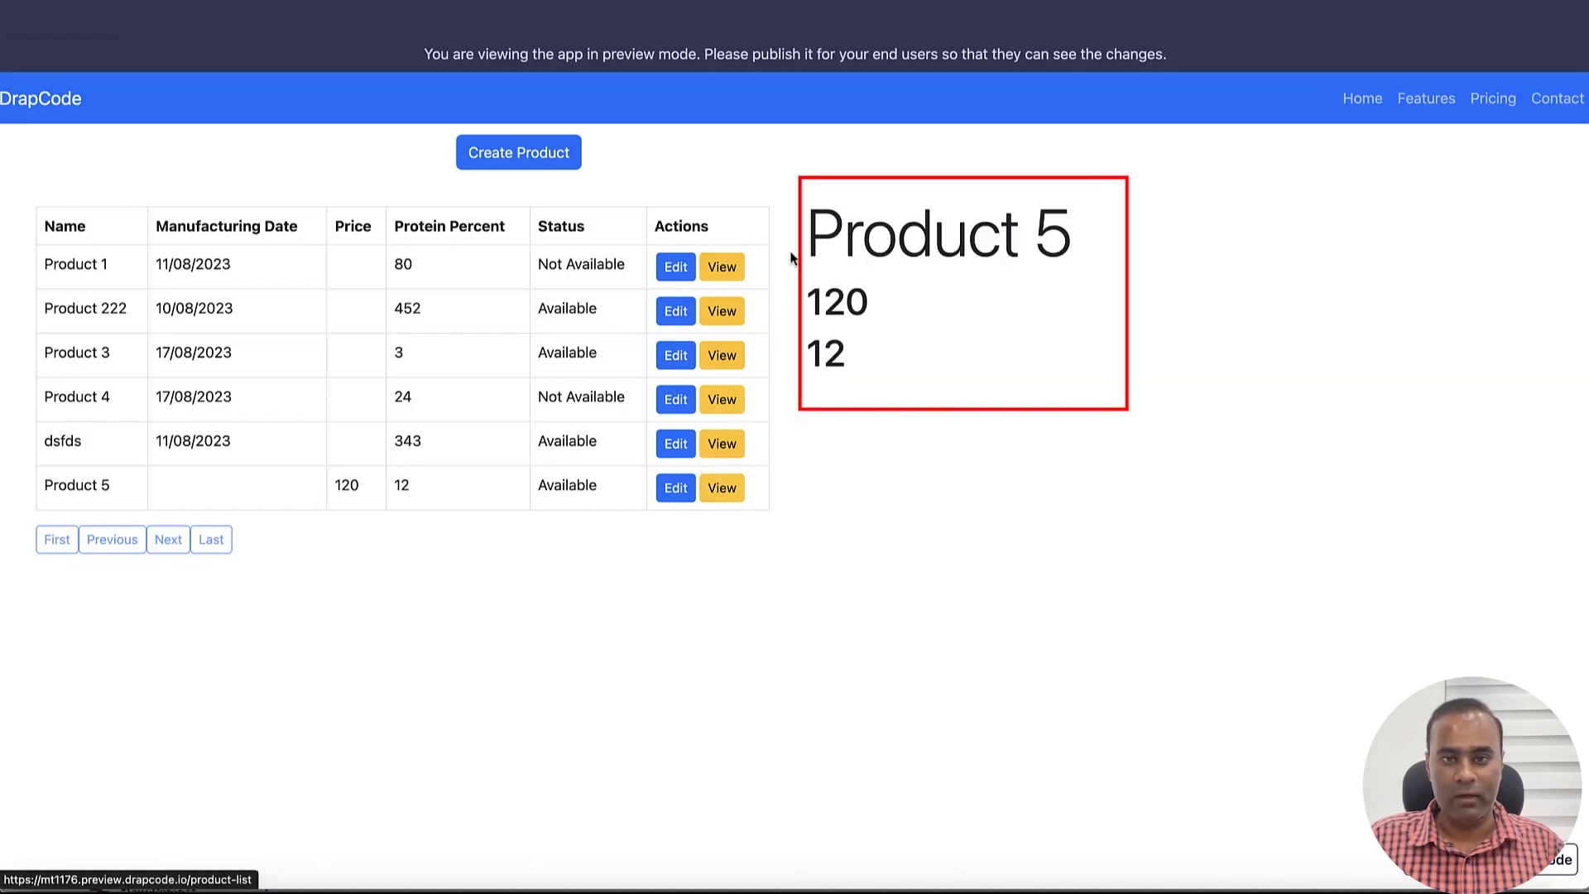
pyautogui.moveTo(791, 257); pyautogui.dragTo(905, 354)
pyautogui.click(940, 476)
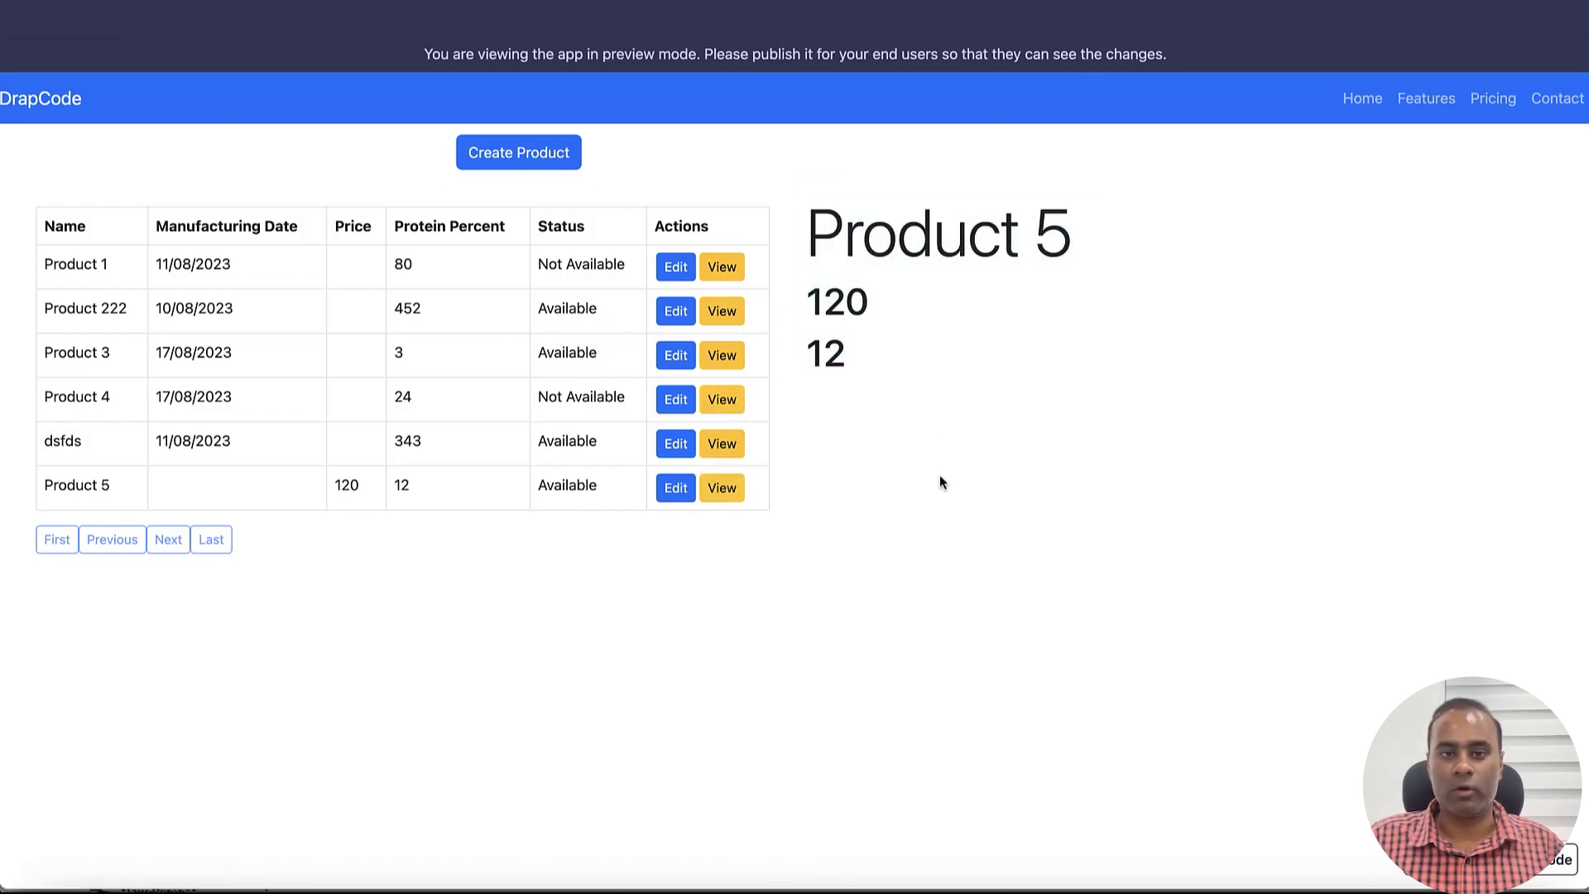
# Step: Bring up the product creation form again beside the previewed list, review both, and return to the Product List page editor
pyautogui.click(547, 163)
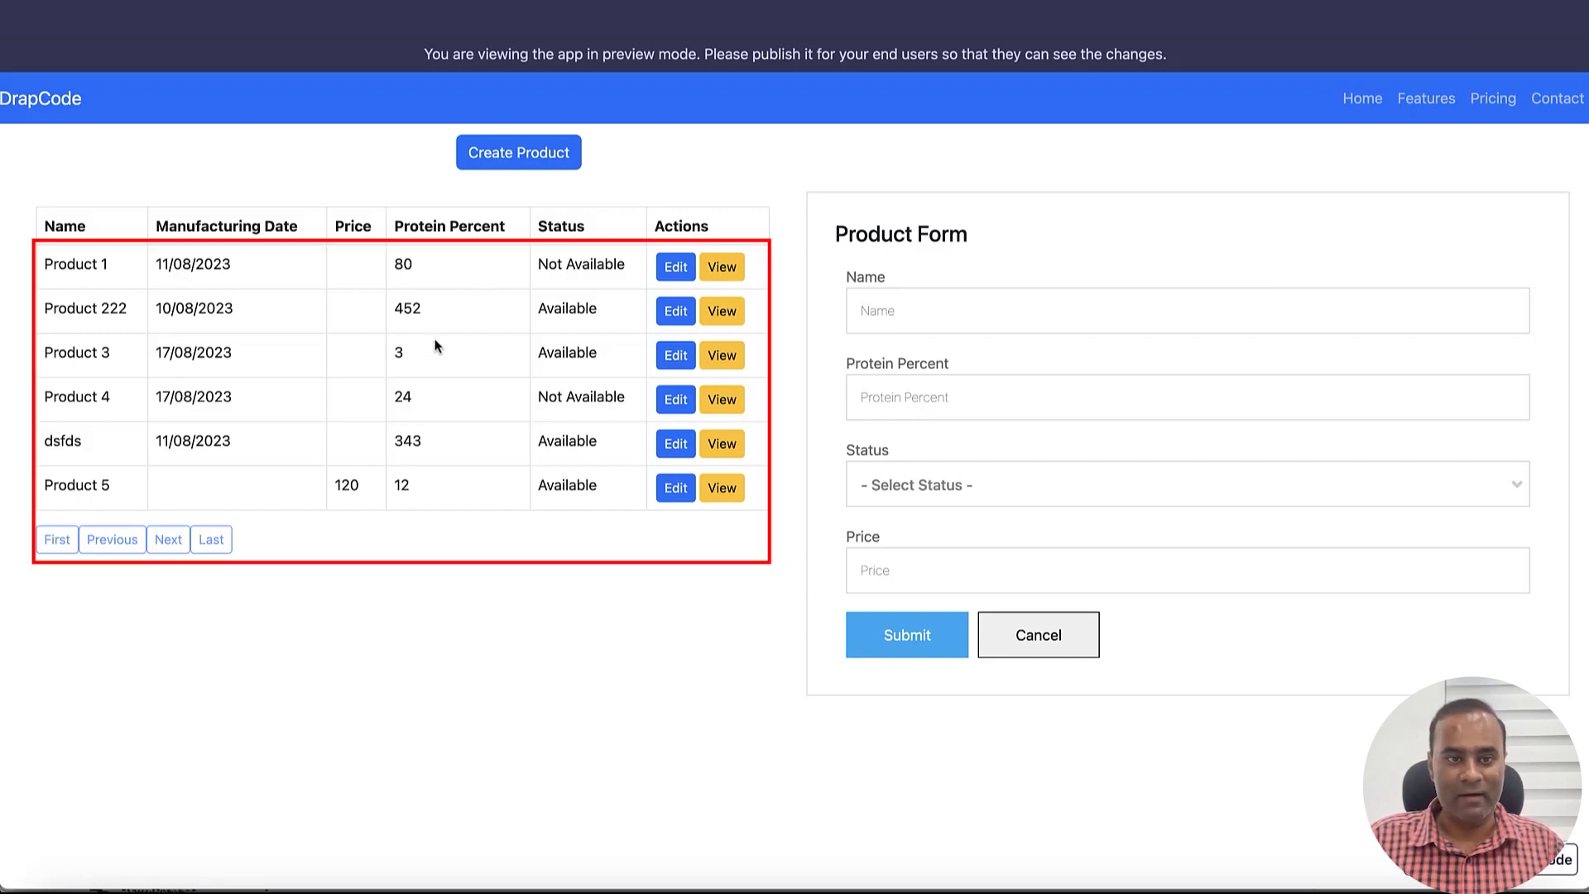
pyautogui.moveTo(406, 264); pyautogui.dragTo(485, 556)
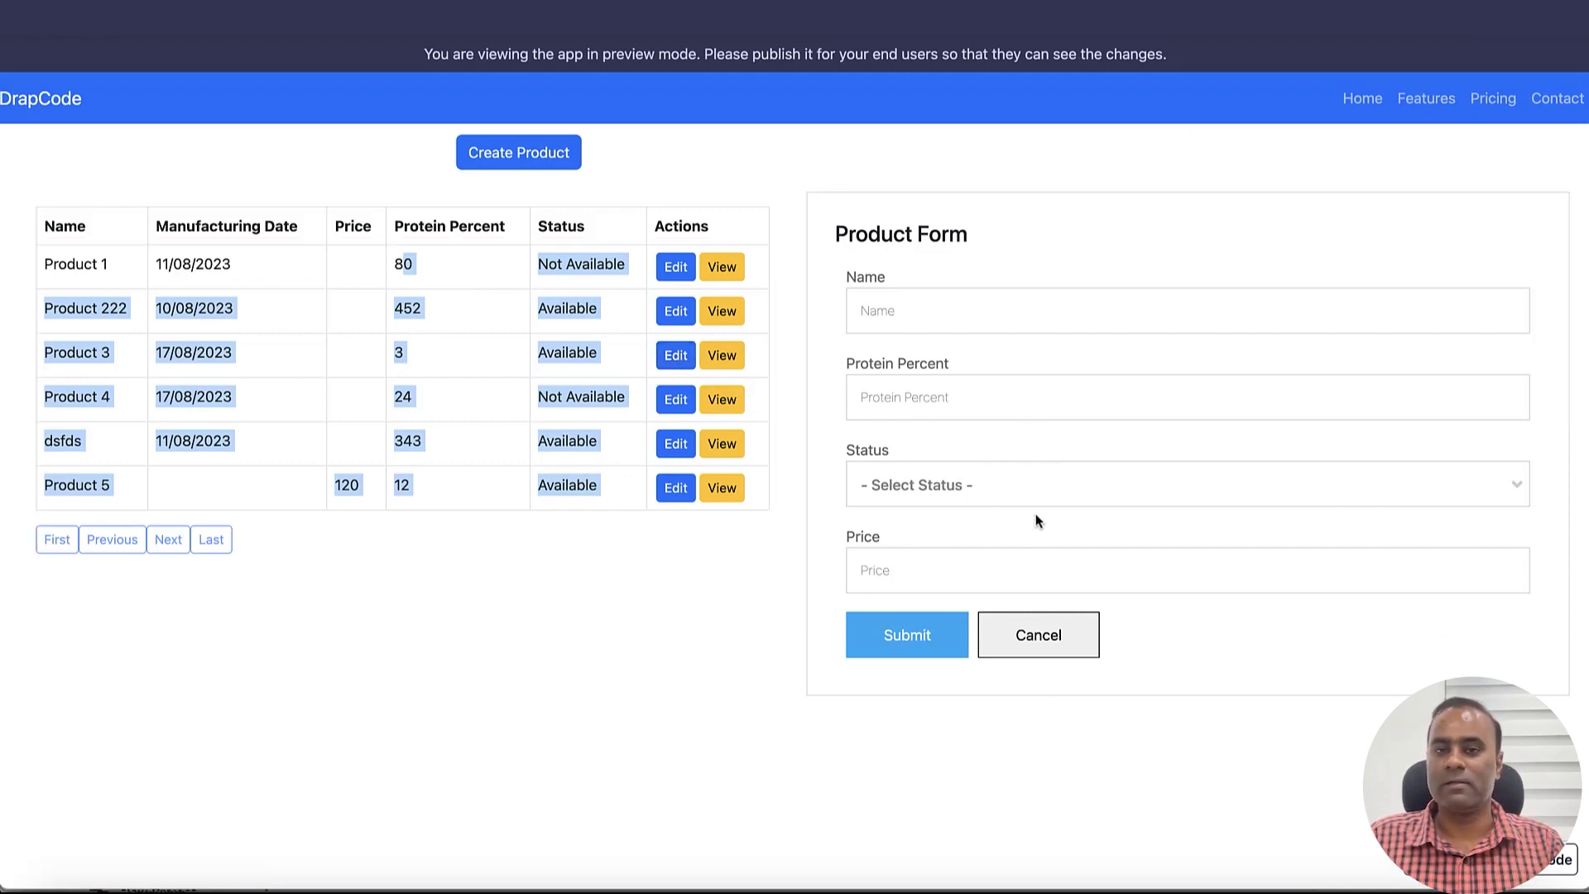
pyautogui.tripleClick(212, 360)
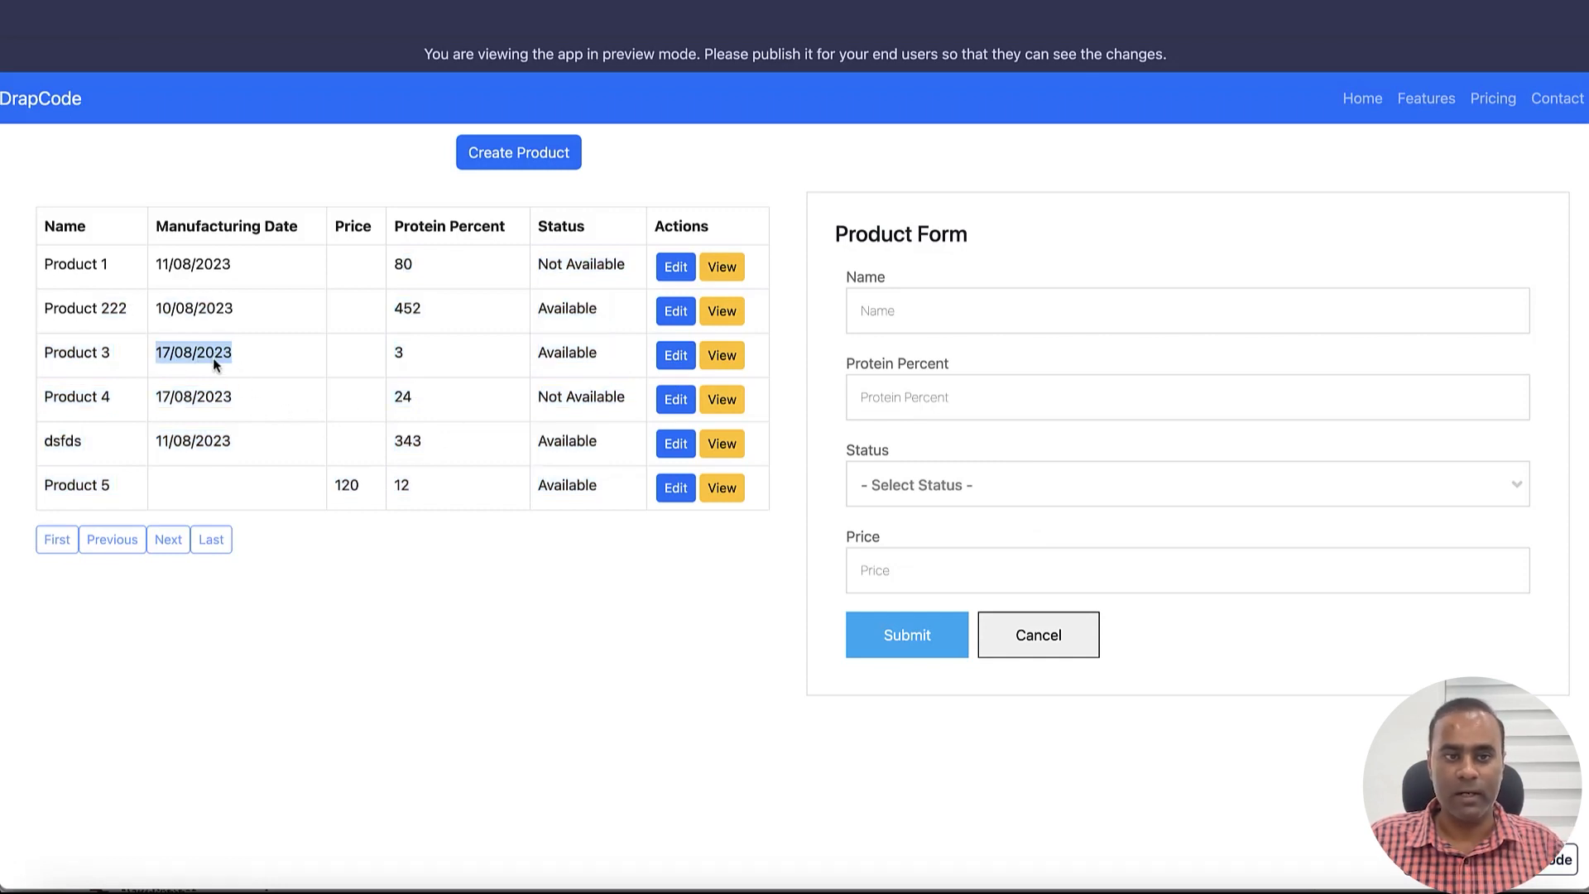
pyautogui.doubleClick(794, 352)
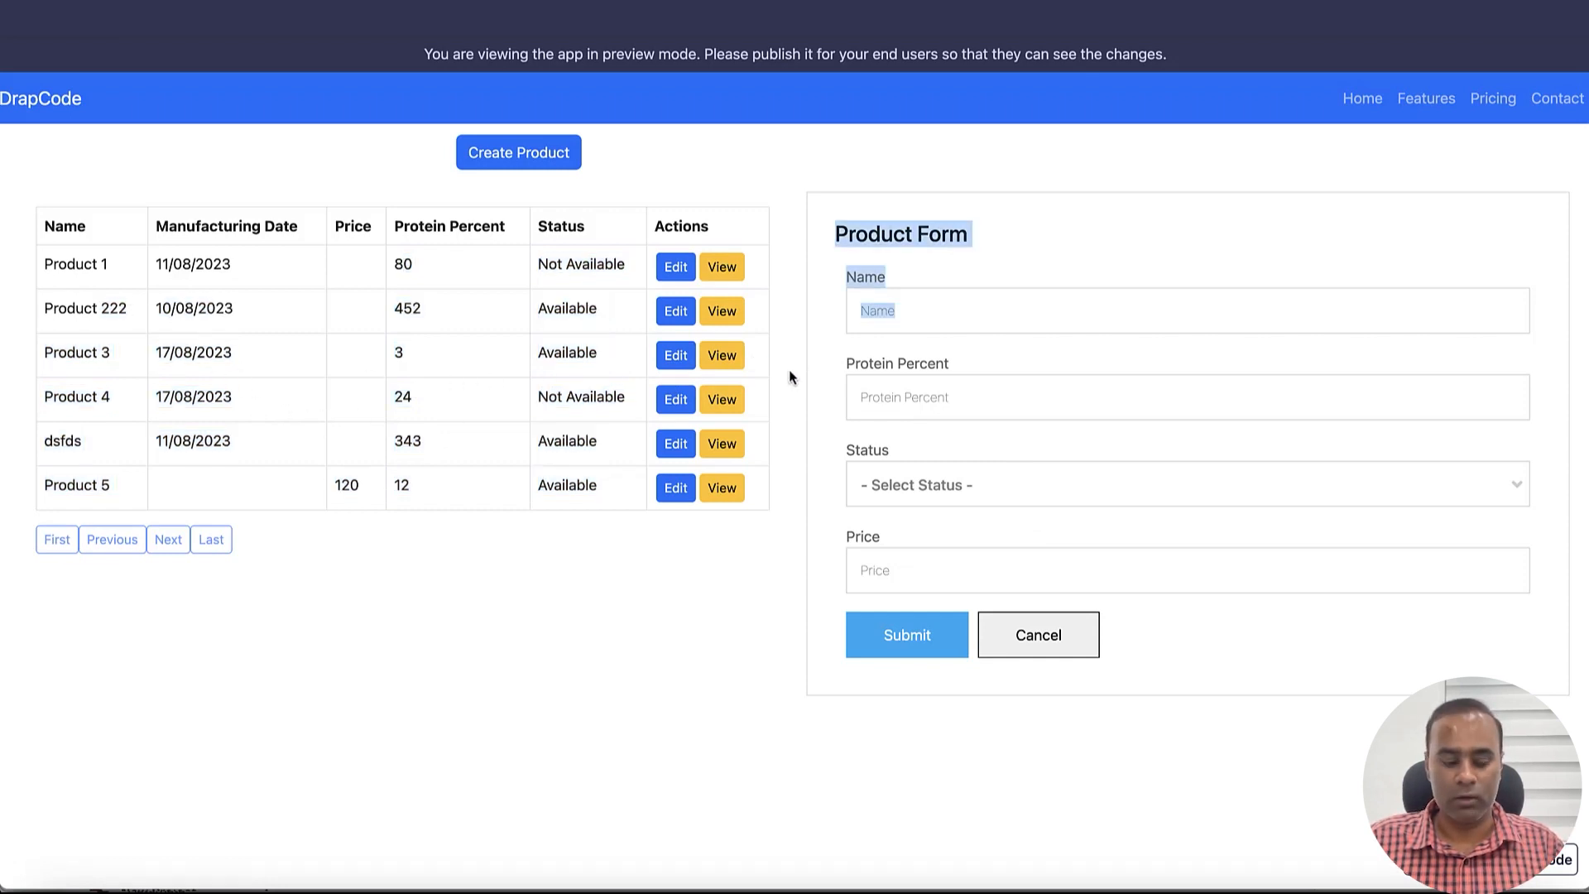
pyautogui.hotkey('ctrl', 'shift', 'Tab')
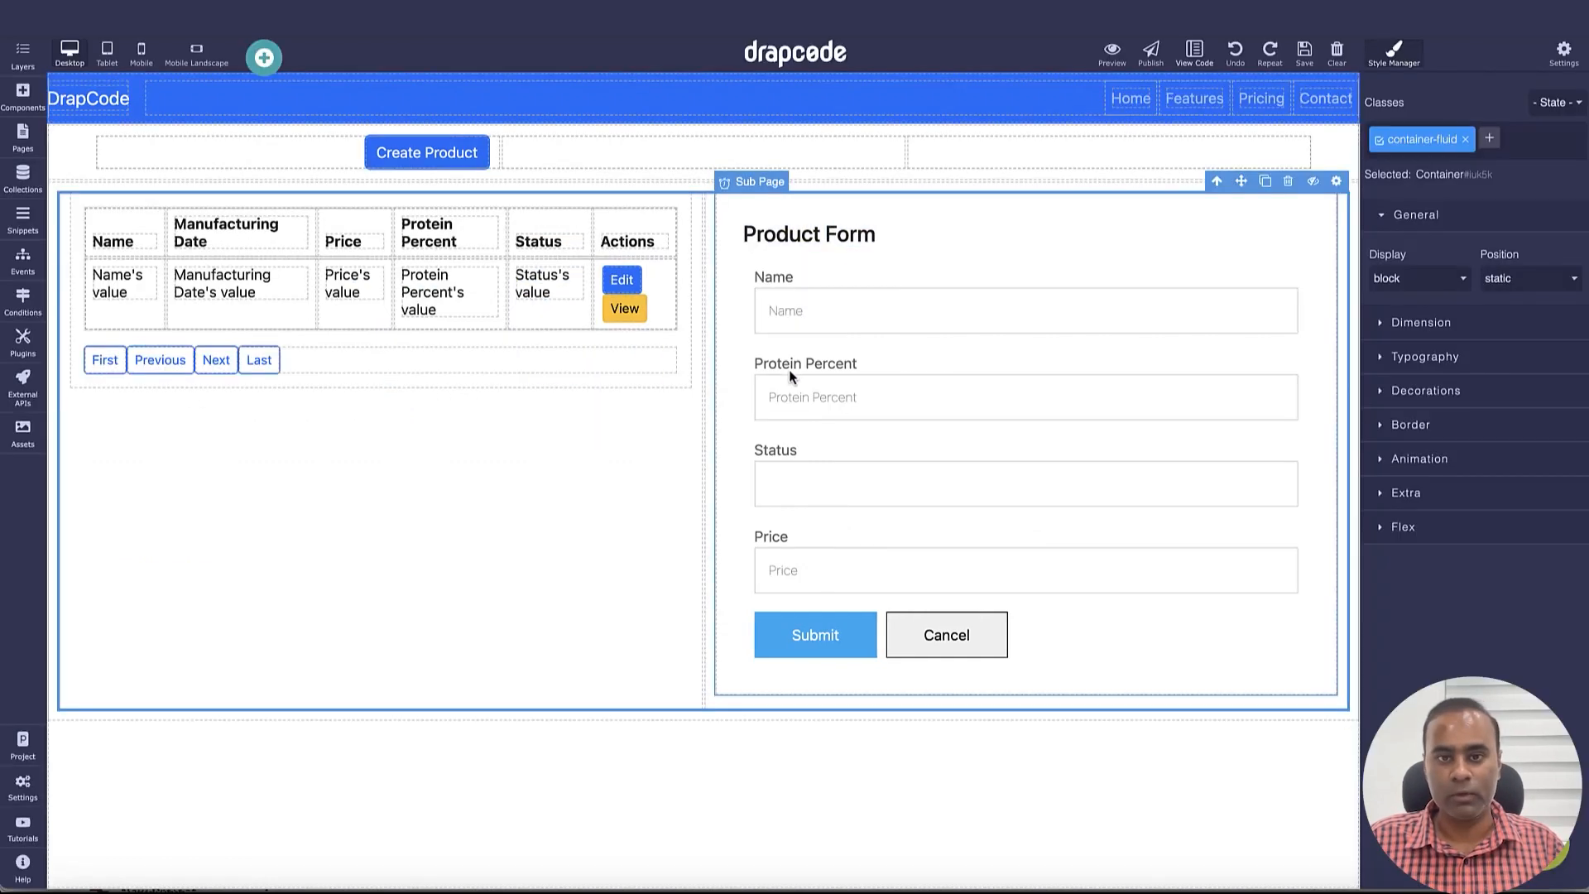
# Step: Create a Sub Page snippet named "Edit Product Subpage" bound to the Product collection
pyautogui.click(26, 230)
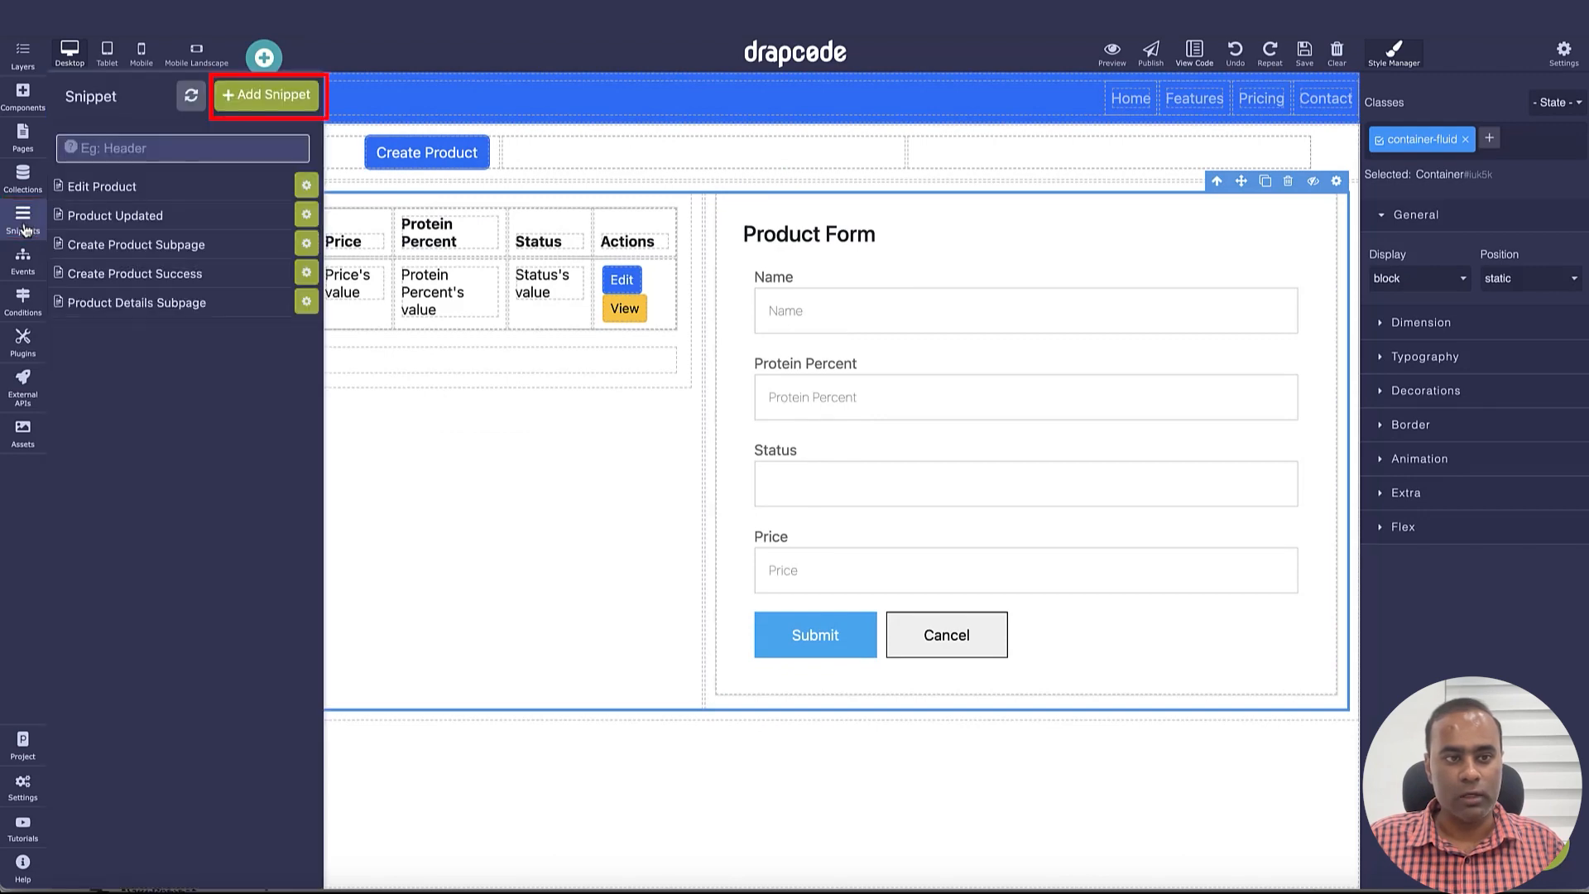
pyautogui.click(262, 99)
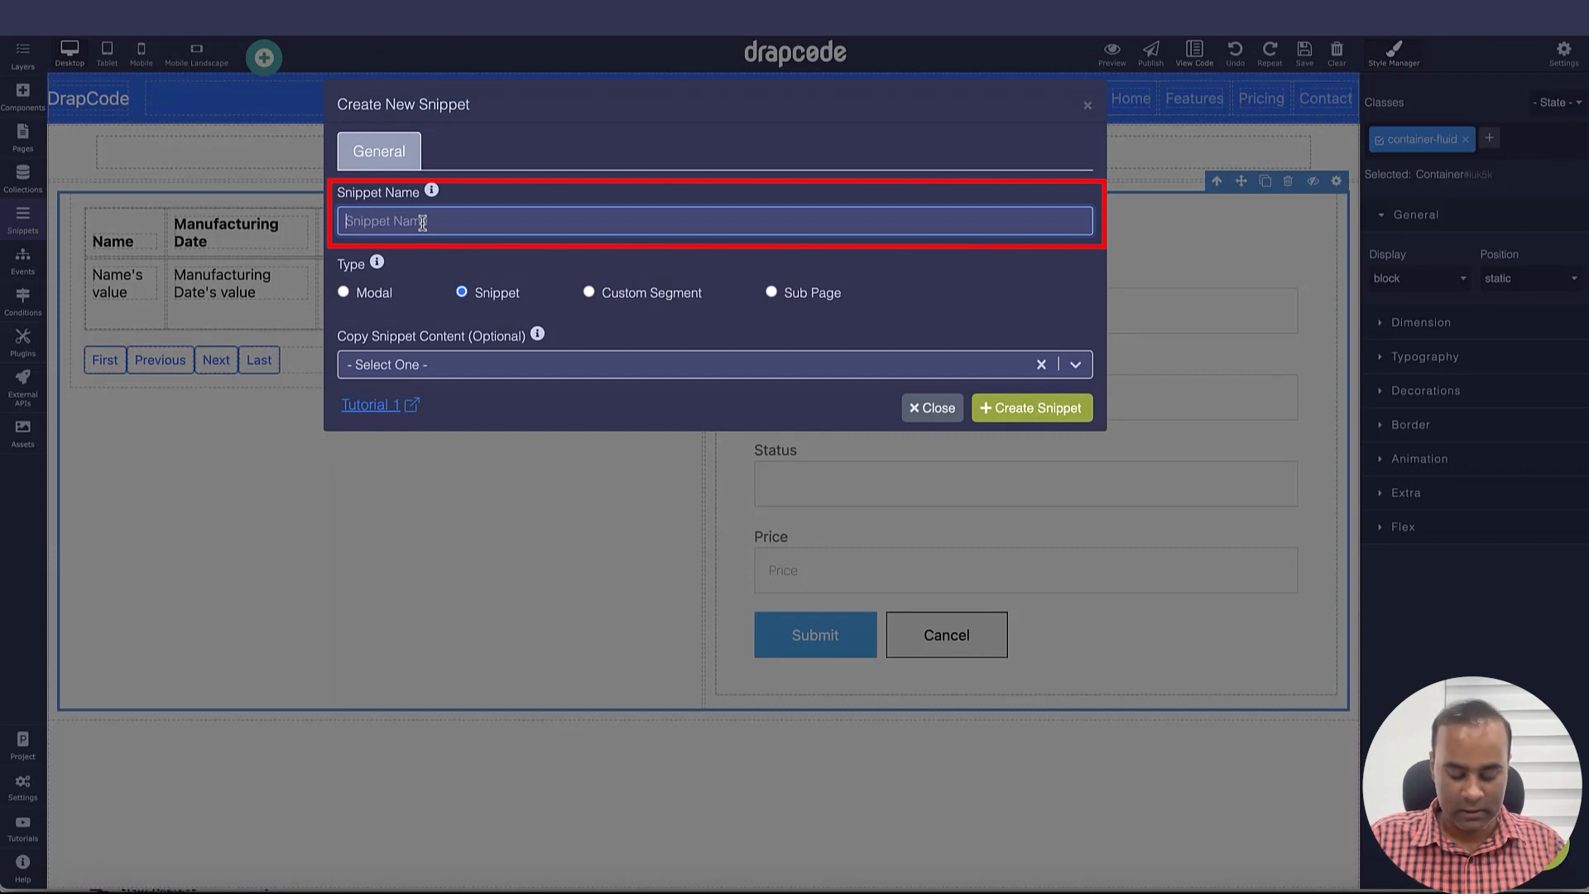
pyautogui.write('Edit Product Subpage')
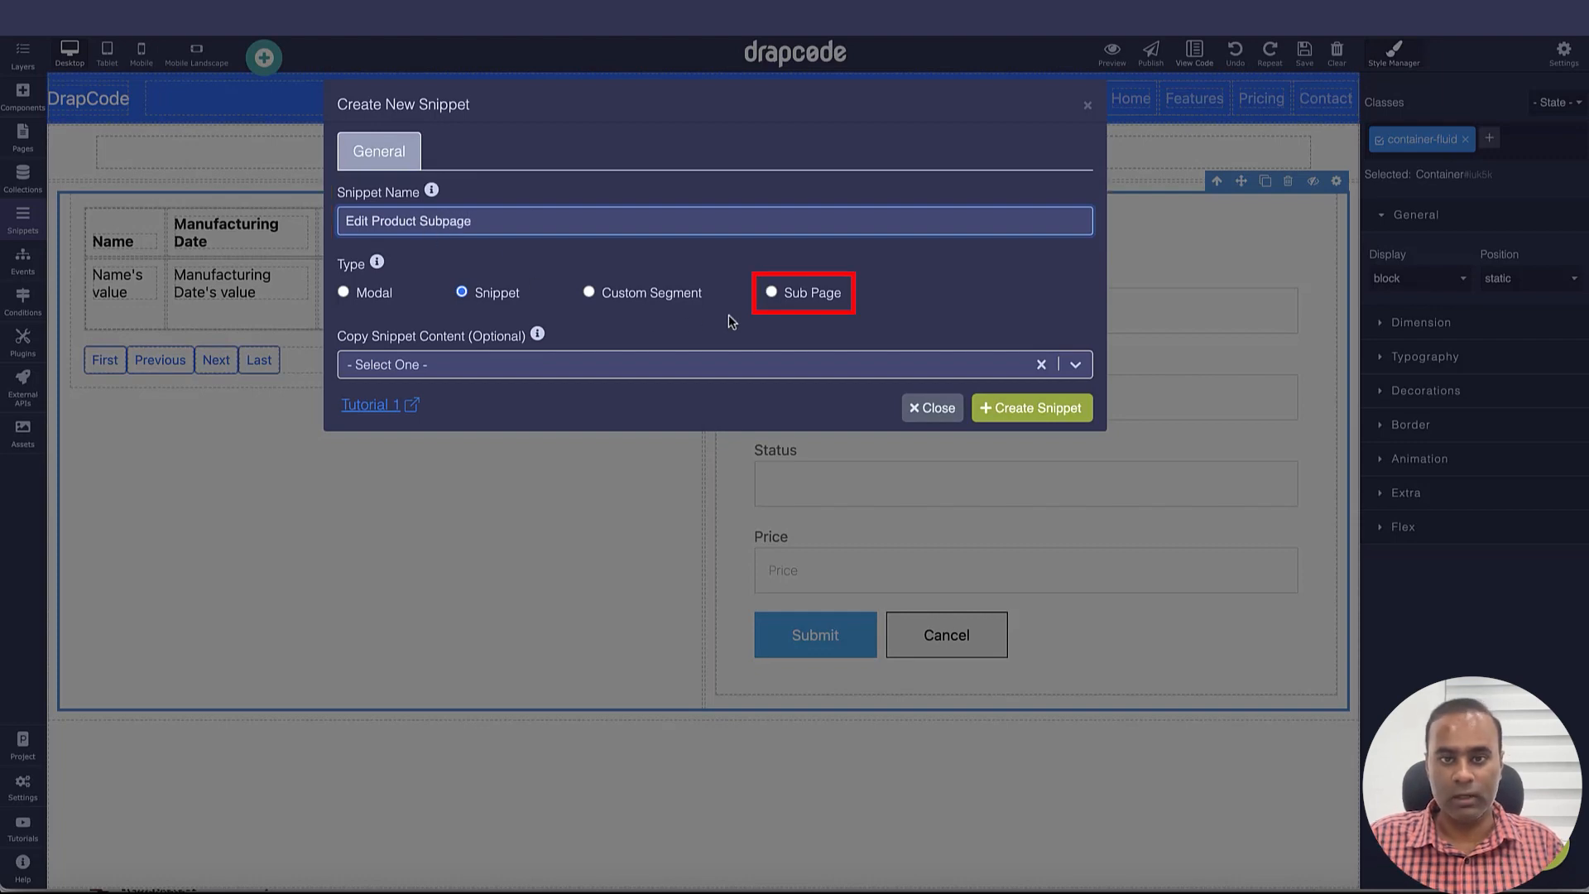
pyautogui.click(772, 293)
pyautogui.click(599, 361)
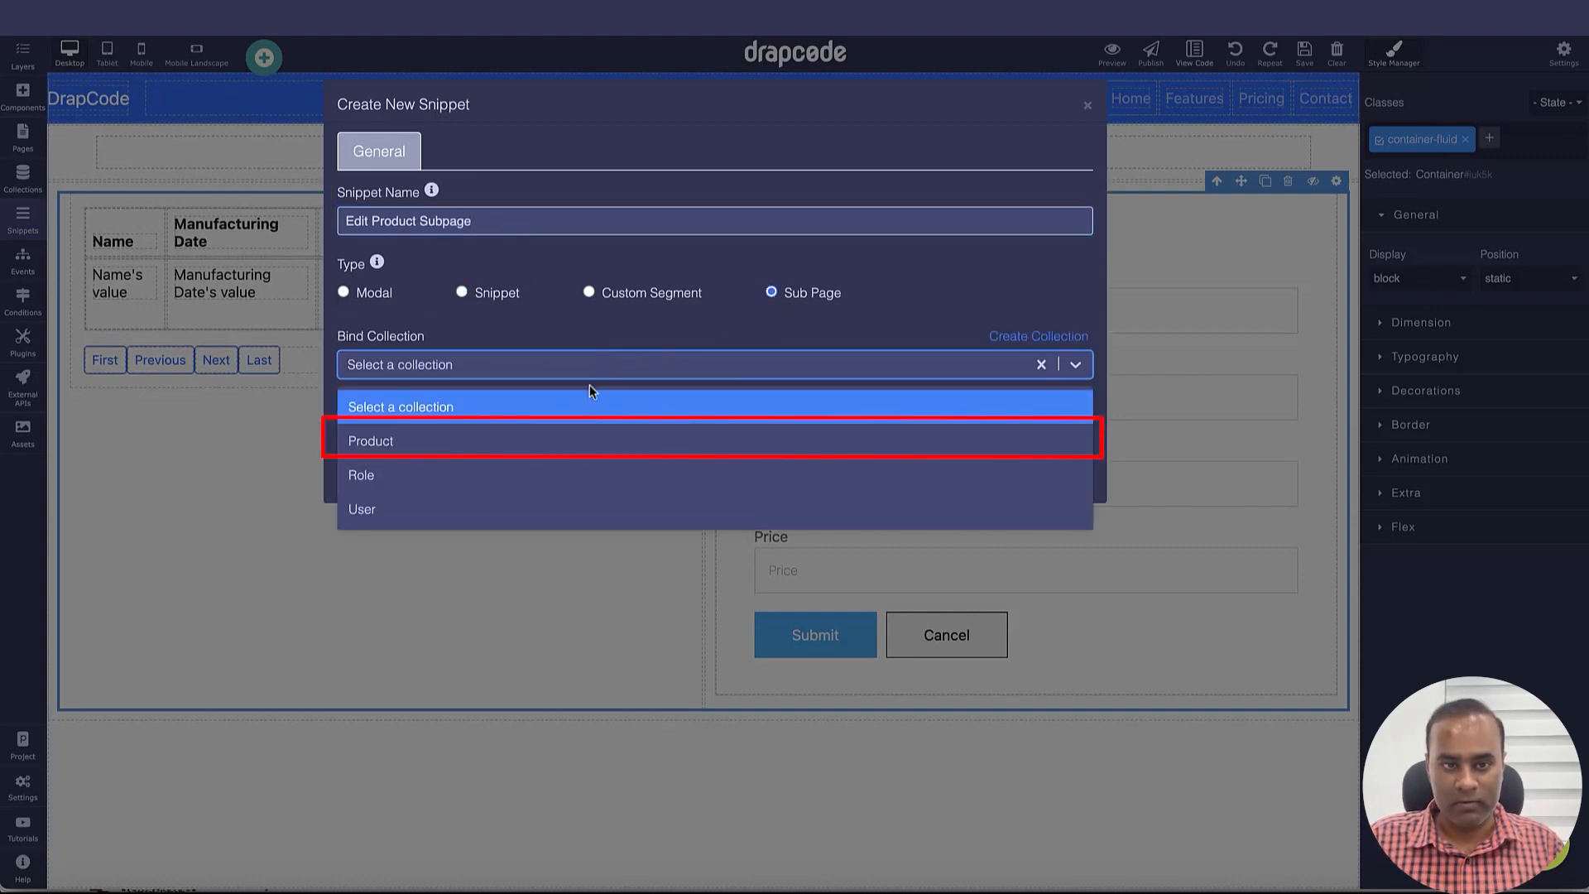
pyautogui.click(525, 443)
pyautogui.click(1011, 550)
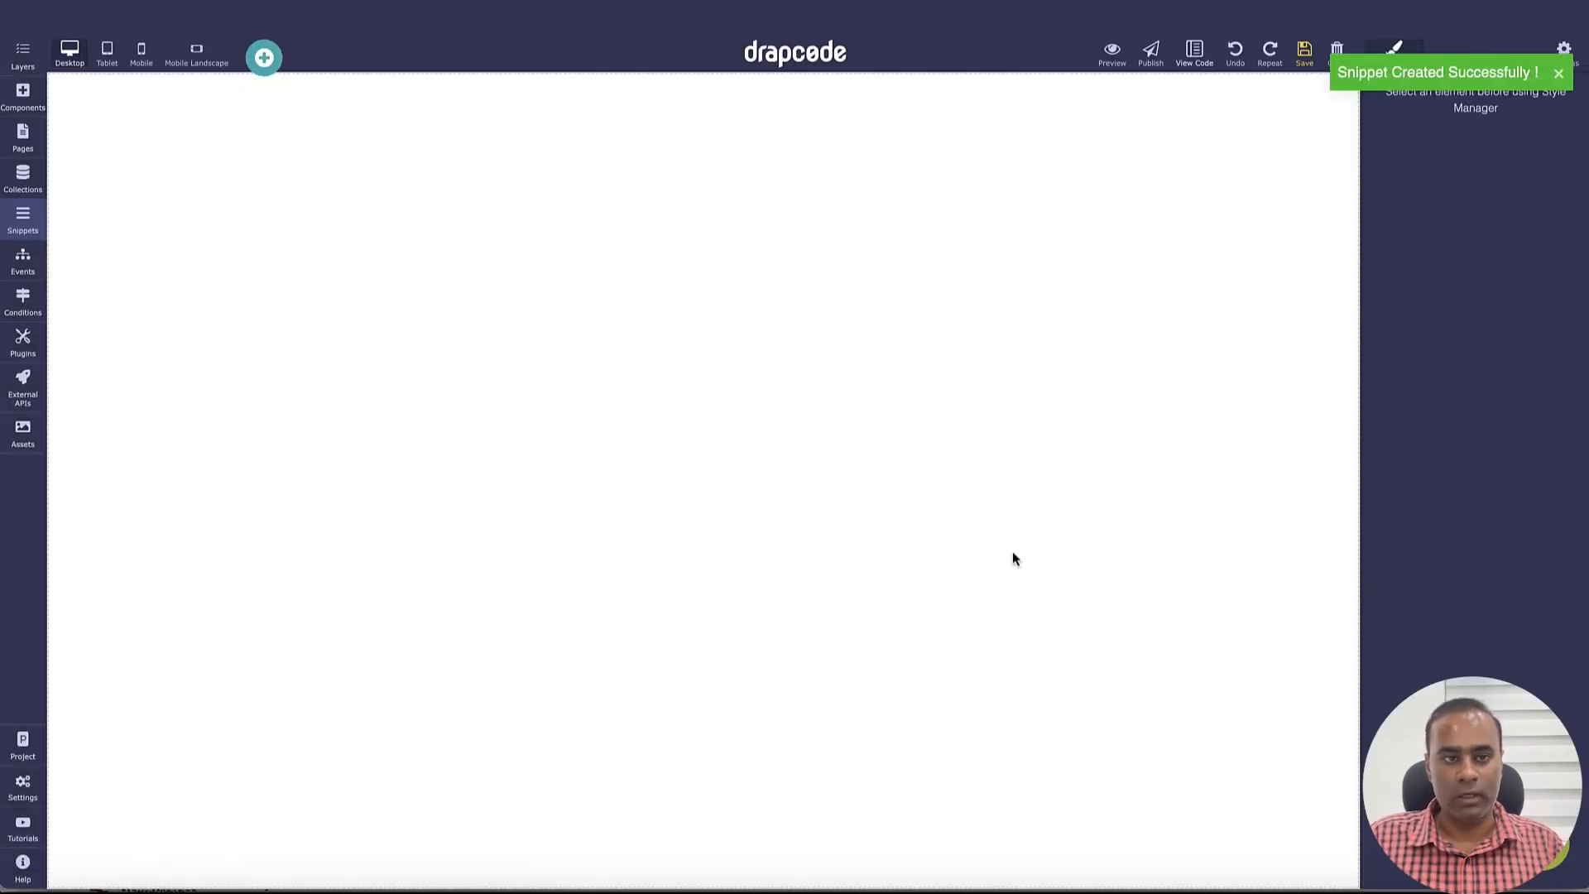
# Step: Add a Collection Form to the empty sub page, bind it to the Product collection, and check the available submit events
pyautogui.click(23, 96)
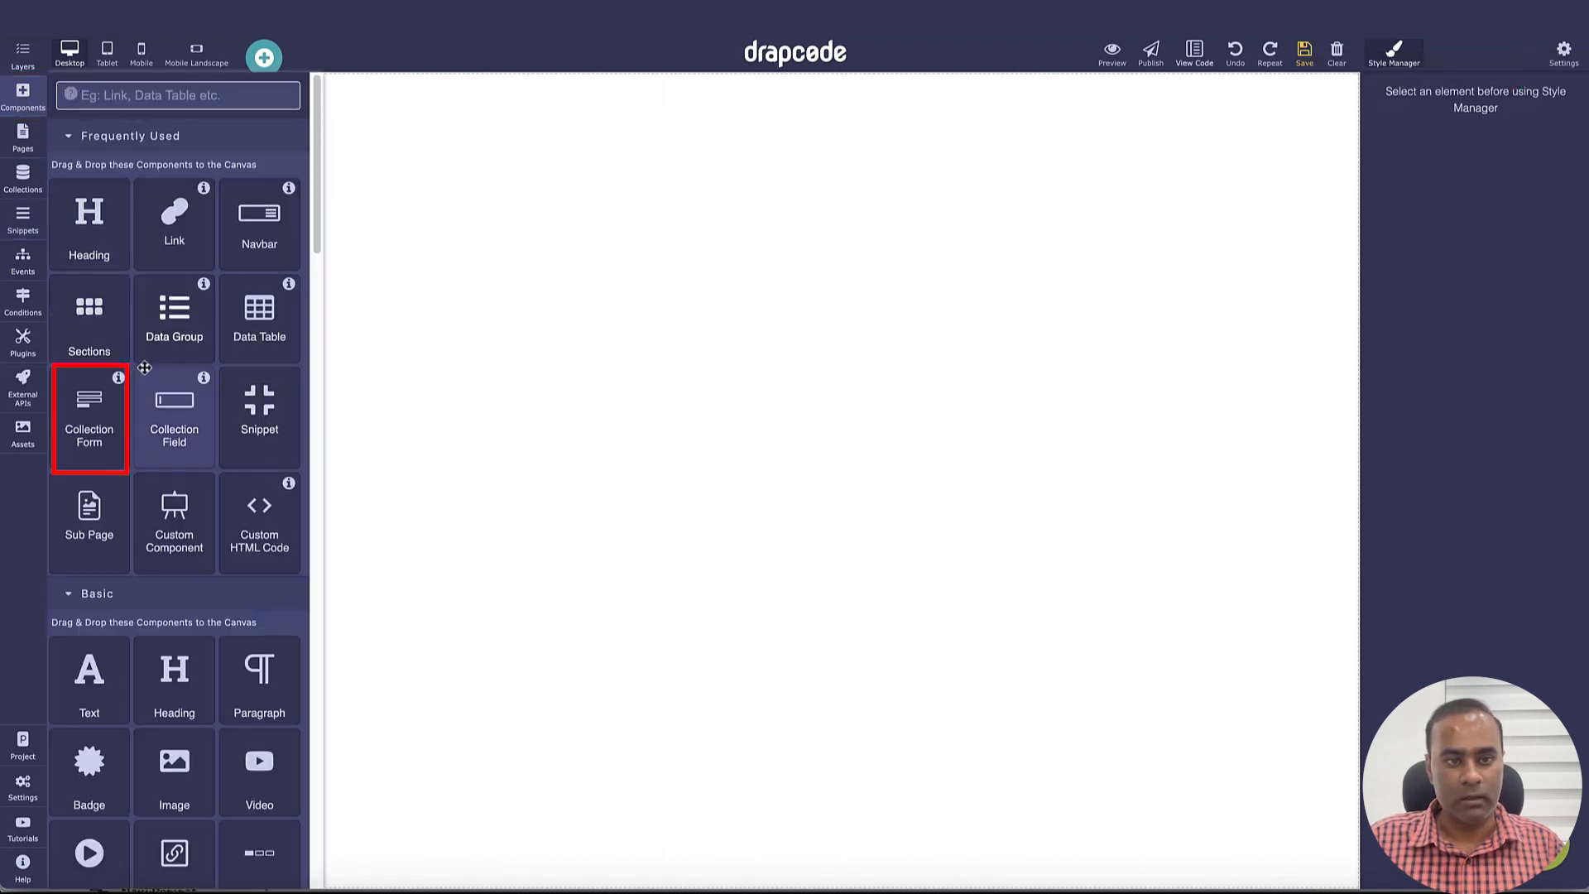
pyautogui.moveTo(98, 414); pyautogui.dragTo(500, 568)
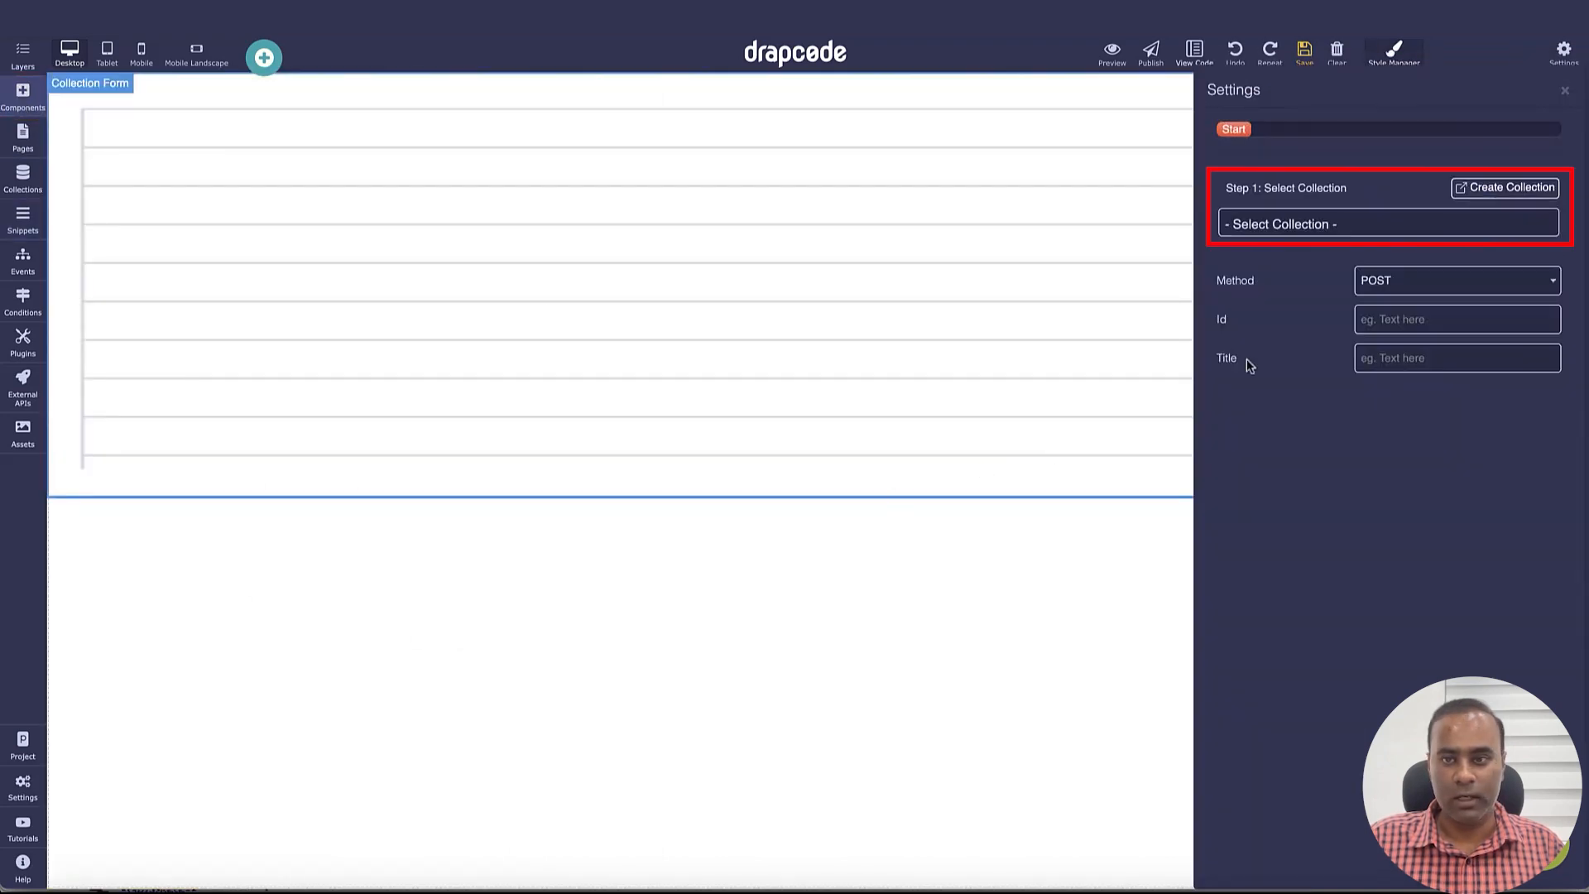
pyautogui.click(1362, 221)
pyautogui.click(1359, 241)
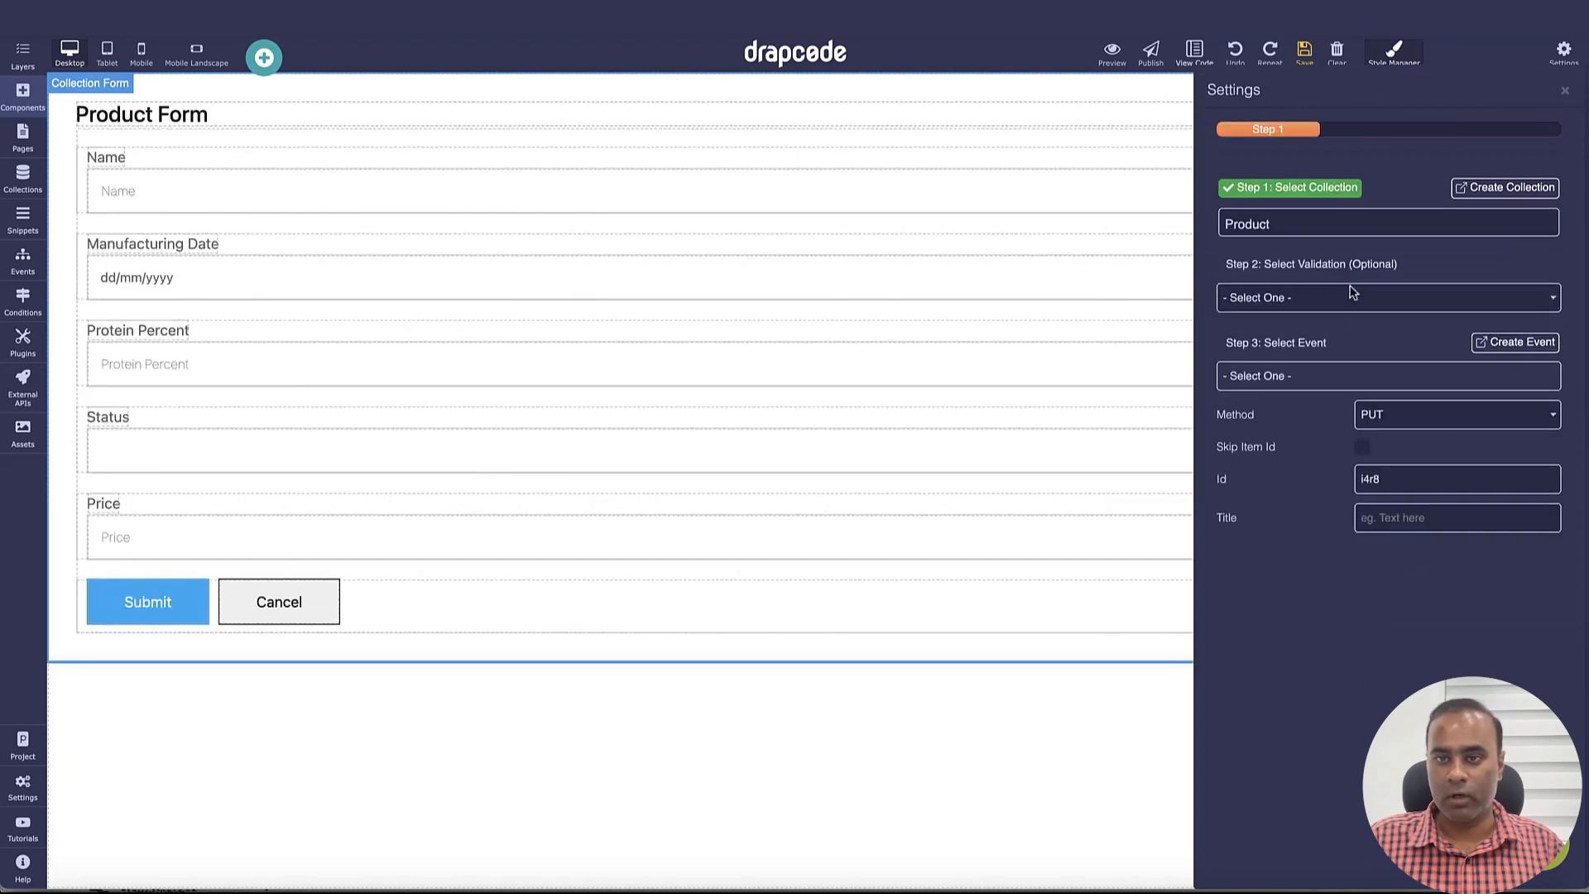
pyautogui.click(1296, 381)
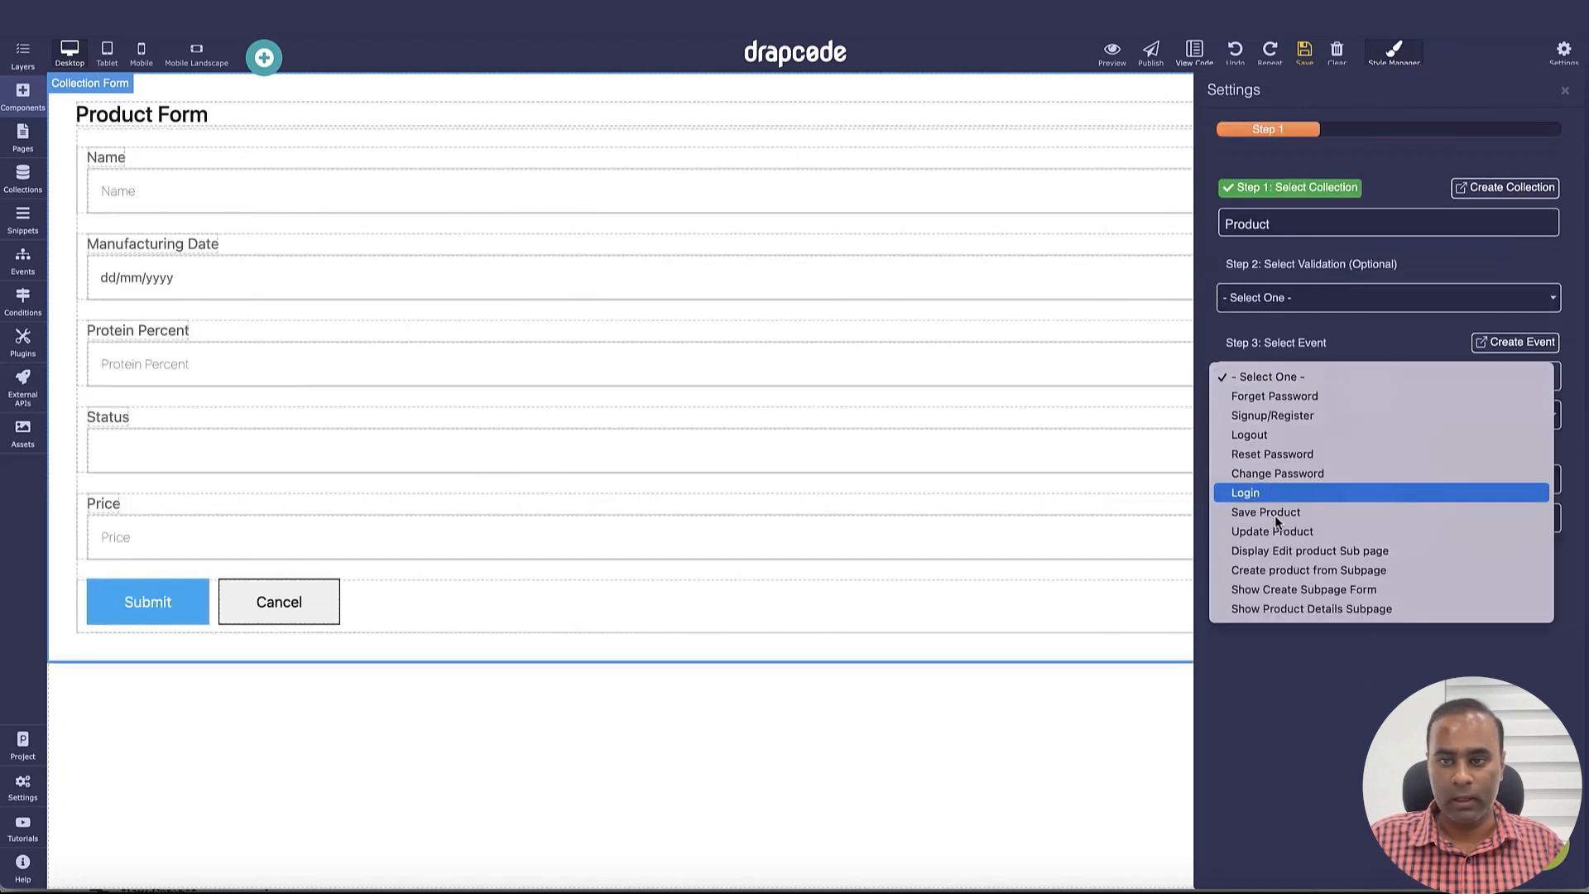
pyautogui.click(1310, 677)
pyautogui.click(1566, 93)
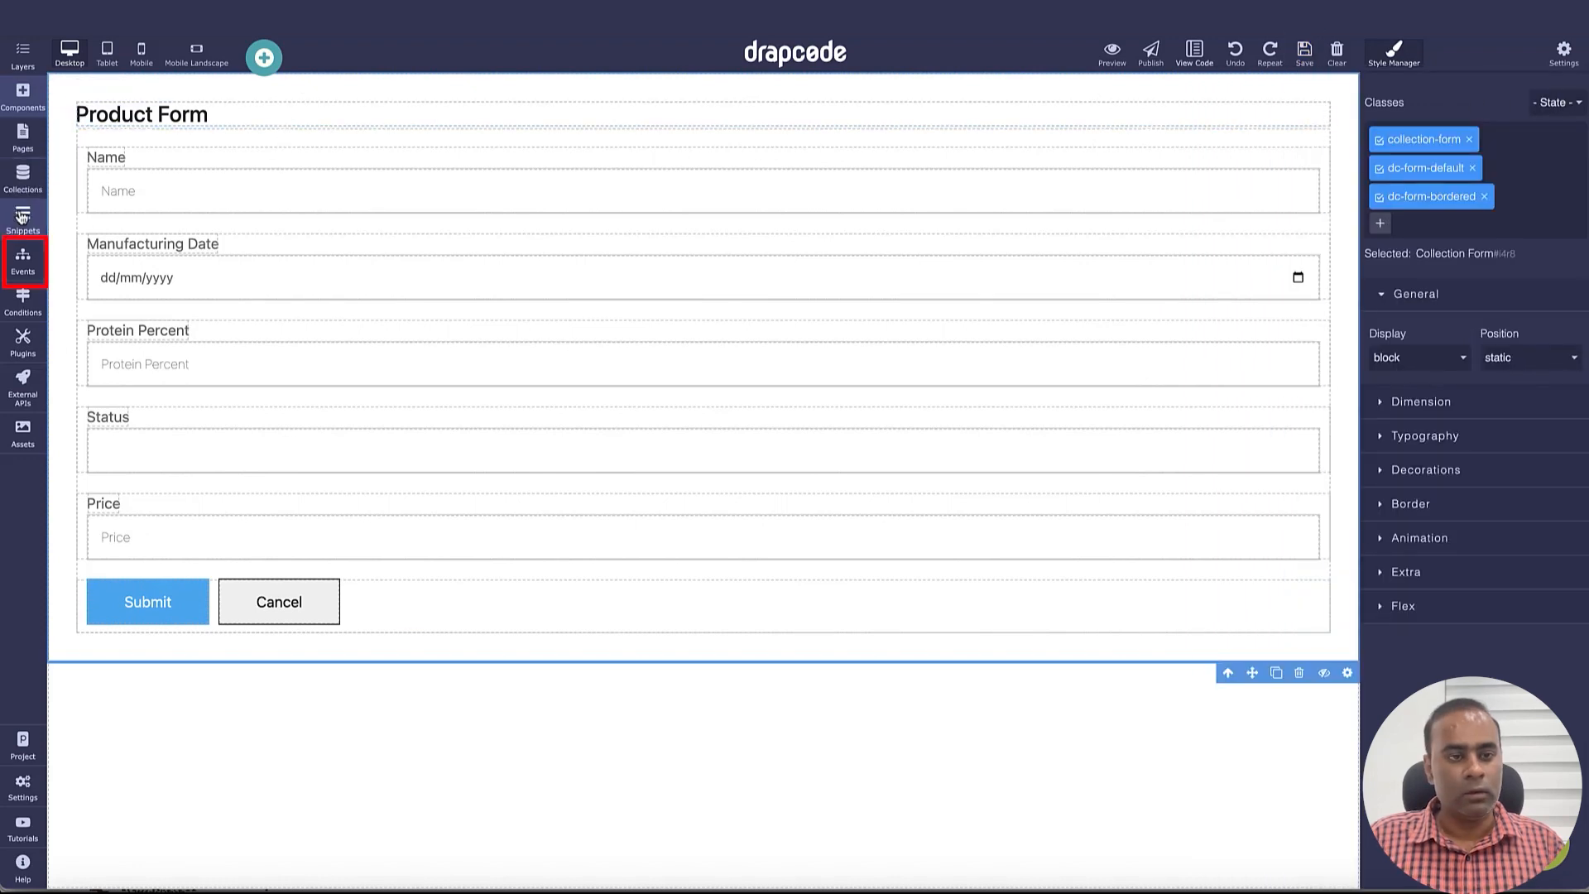
# Step: Create a new event named "Update Product via Subpage"
pyautogui.click(22, 272)
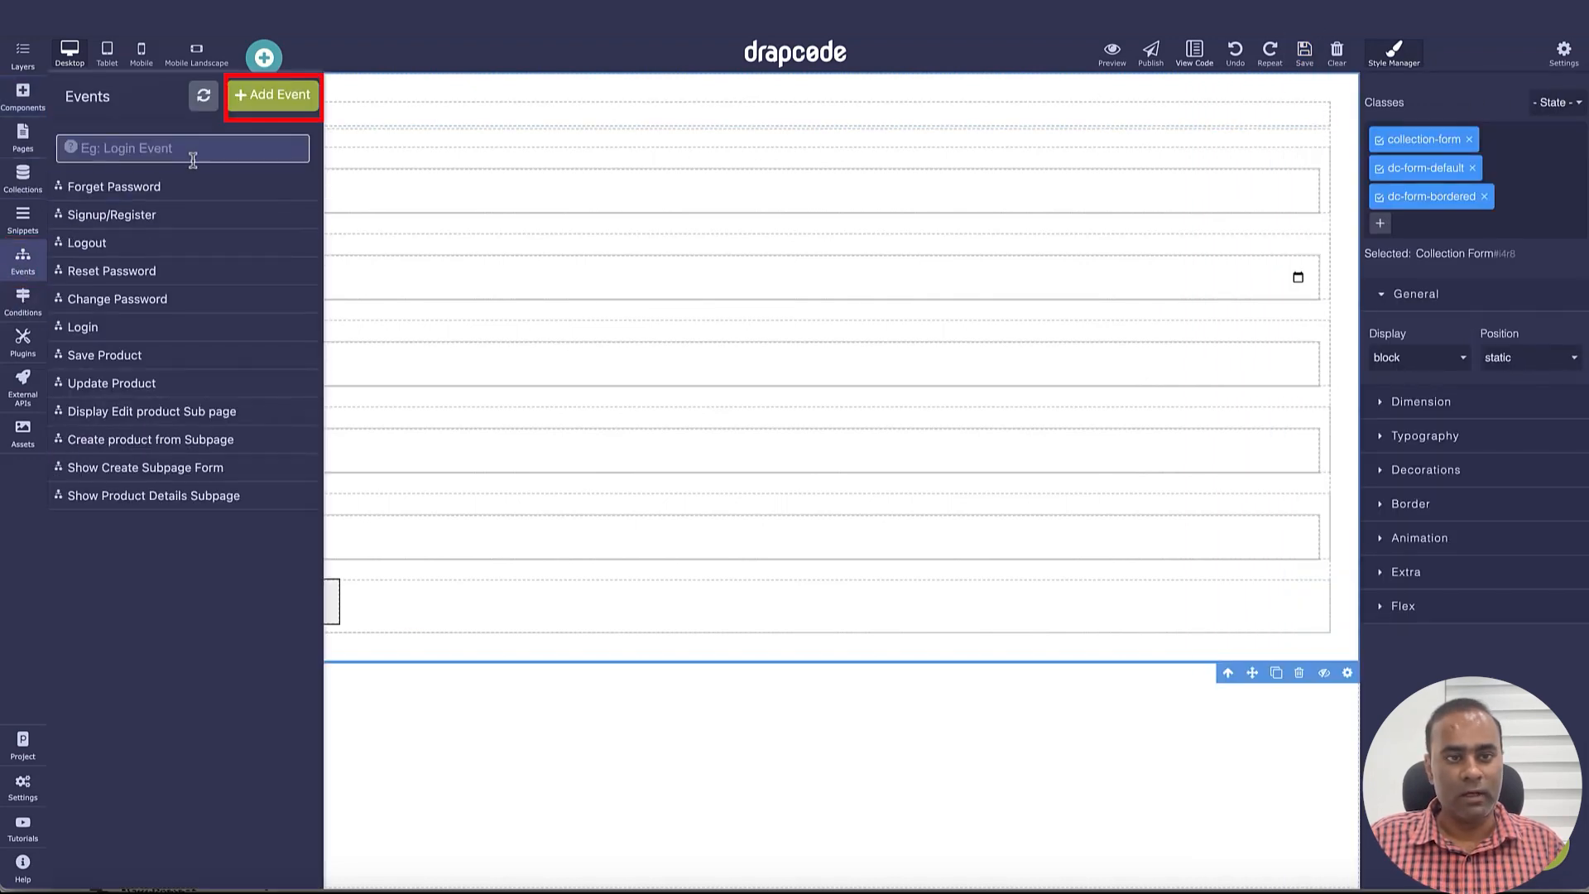
pyautogui.click(276, 94)
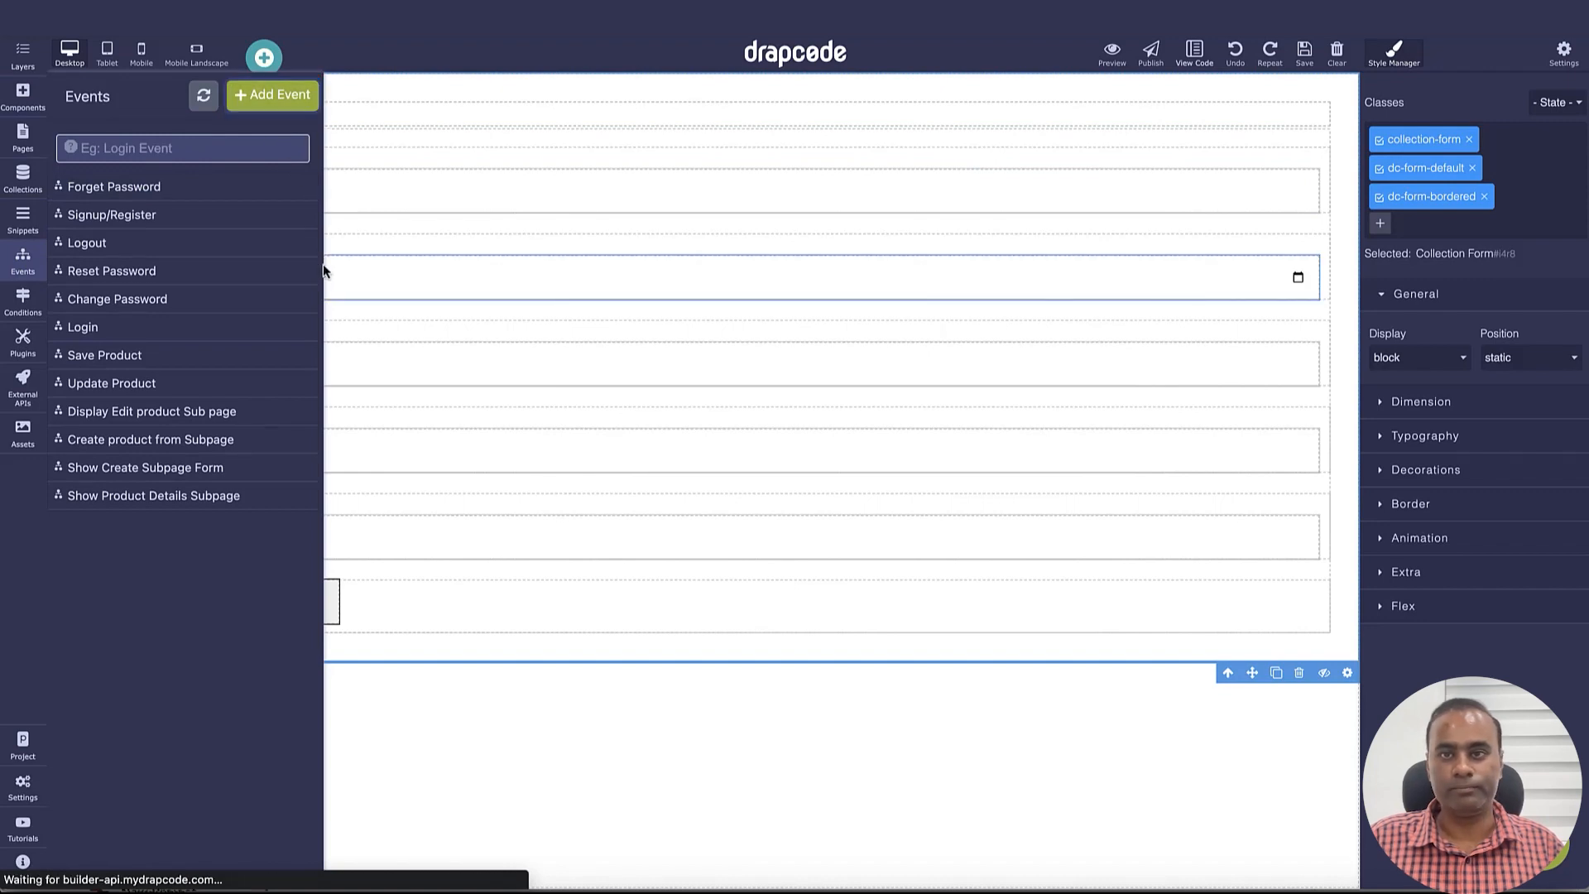
pyautogui.click(756, 209)
pyautogui.write('Update Product via Subpage')
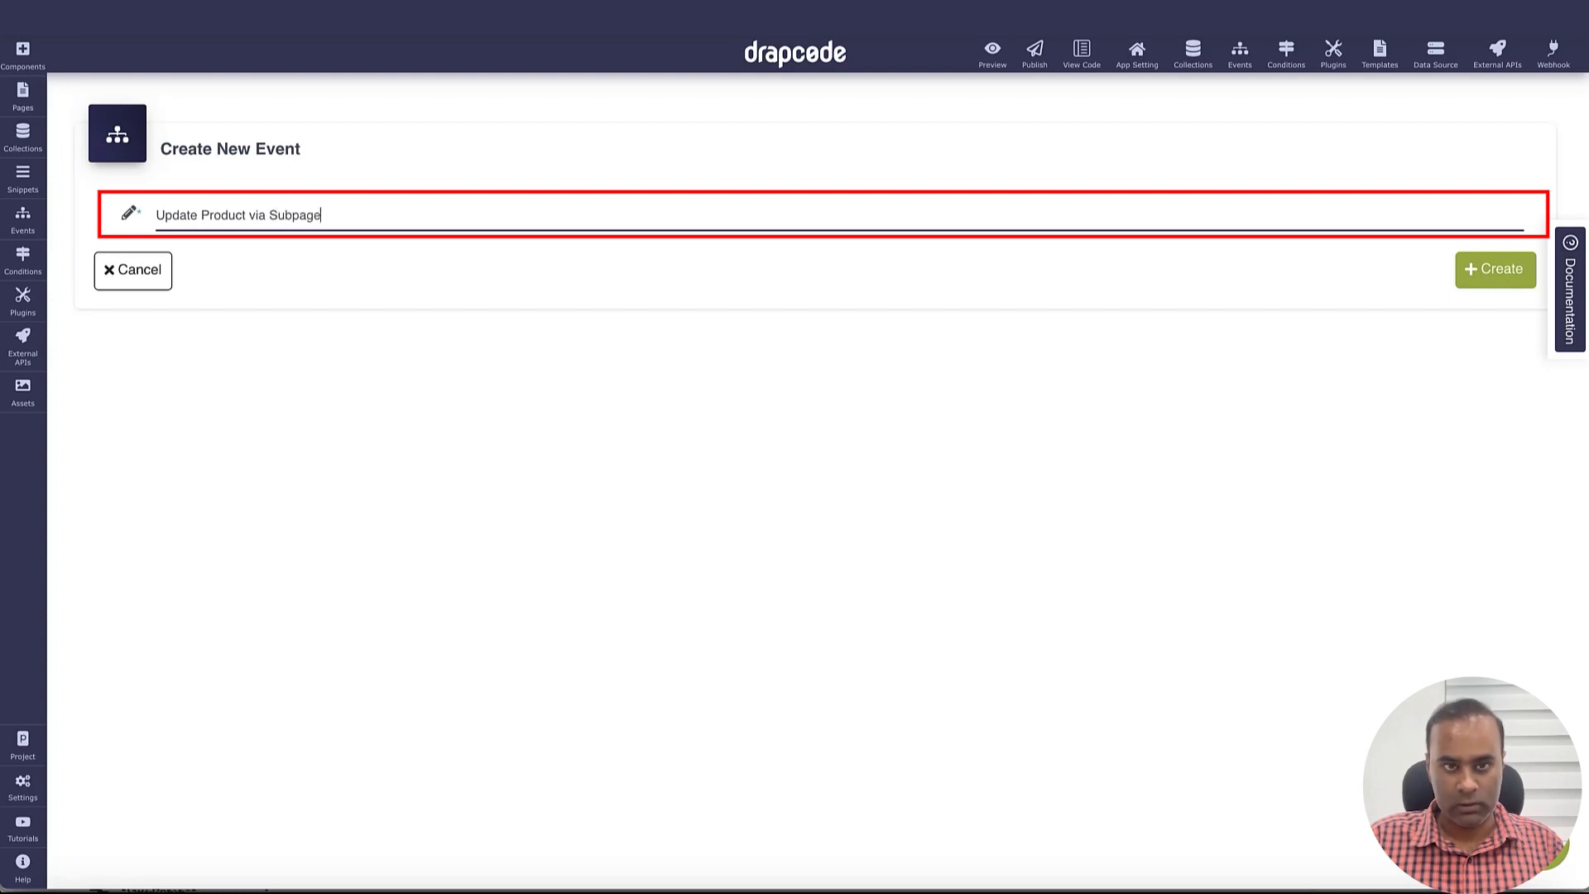
pyautogui.click(1490, 269)
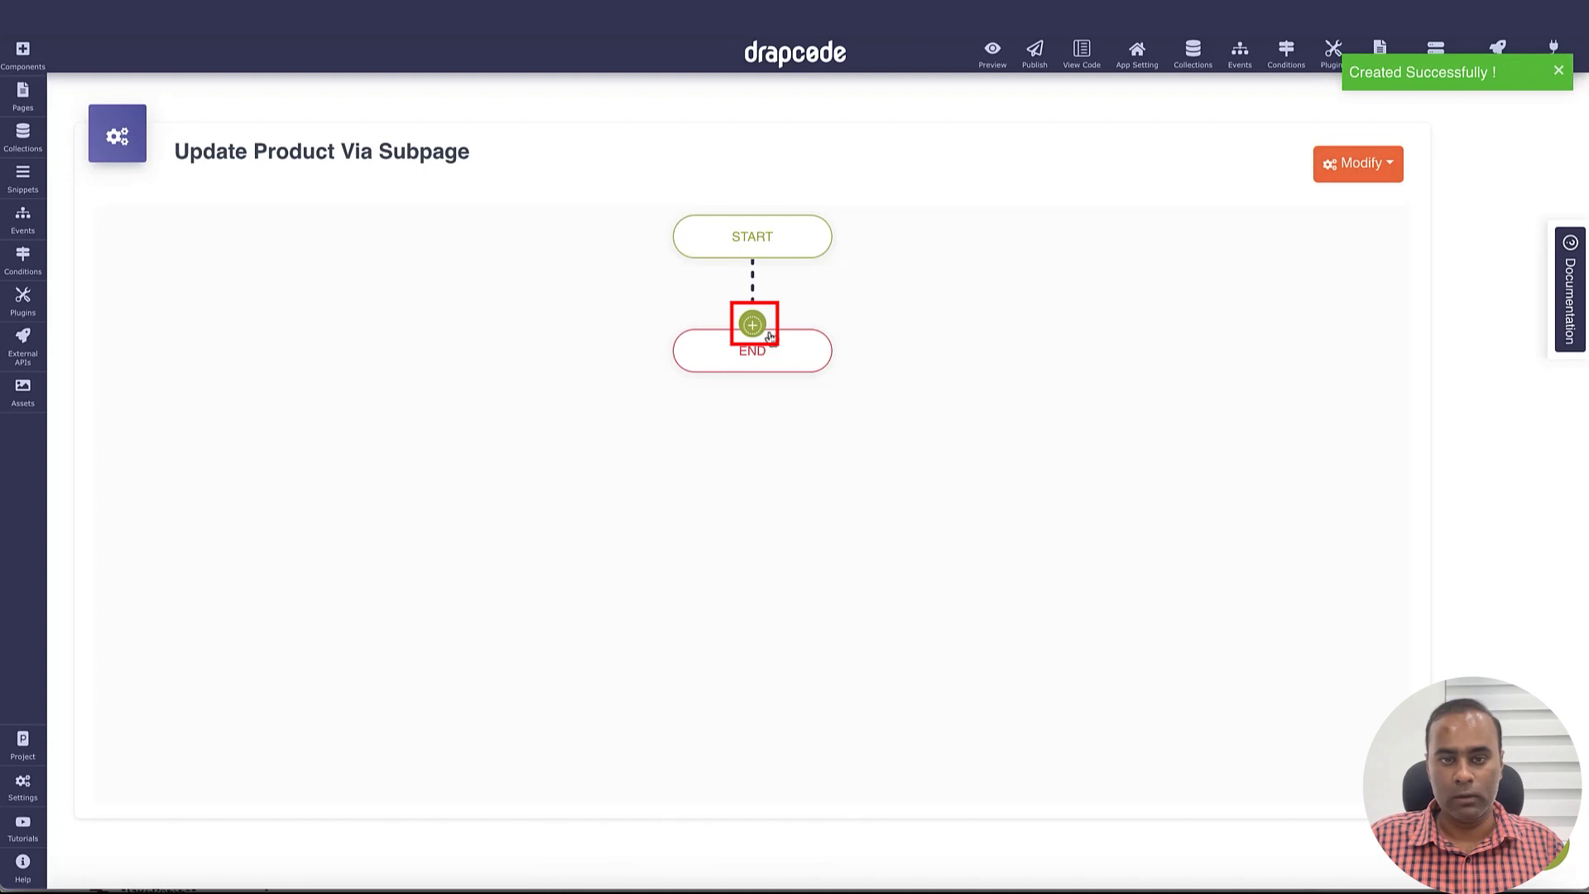
# Step: Add an Update Data action to the event and select Product as its collection
pyautogui.click(768, 333)
pyautogui.moveTo(830, 521)
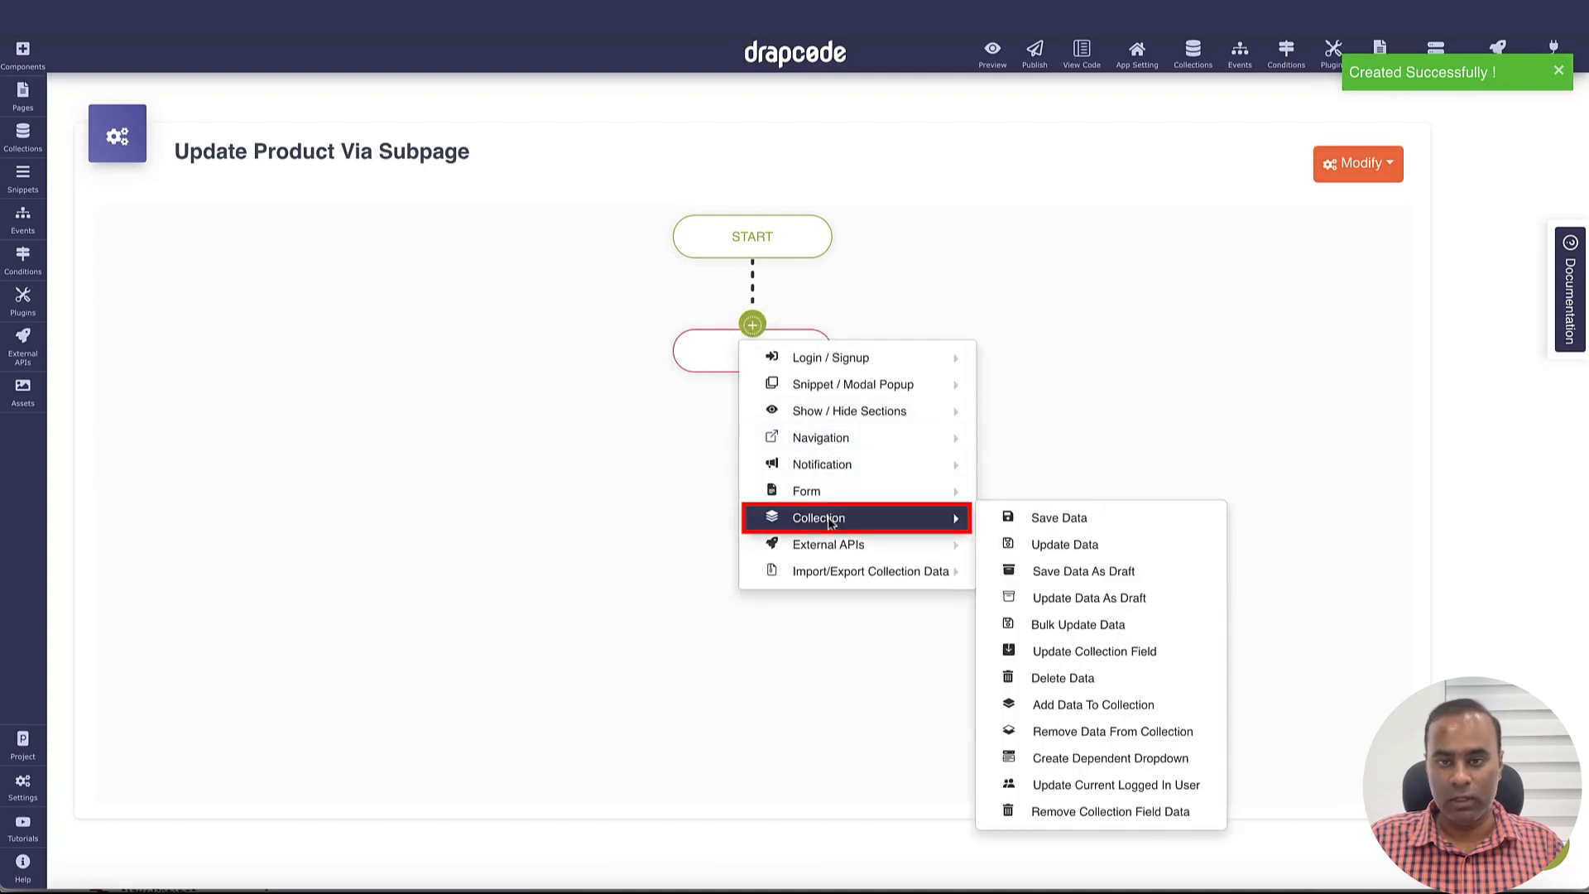
pyautogui.click(1068, 544)
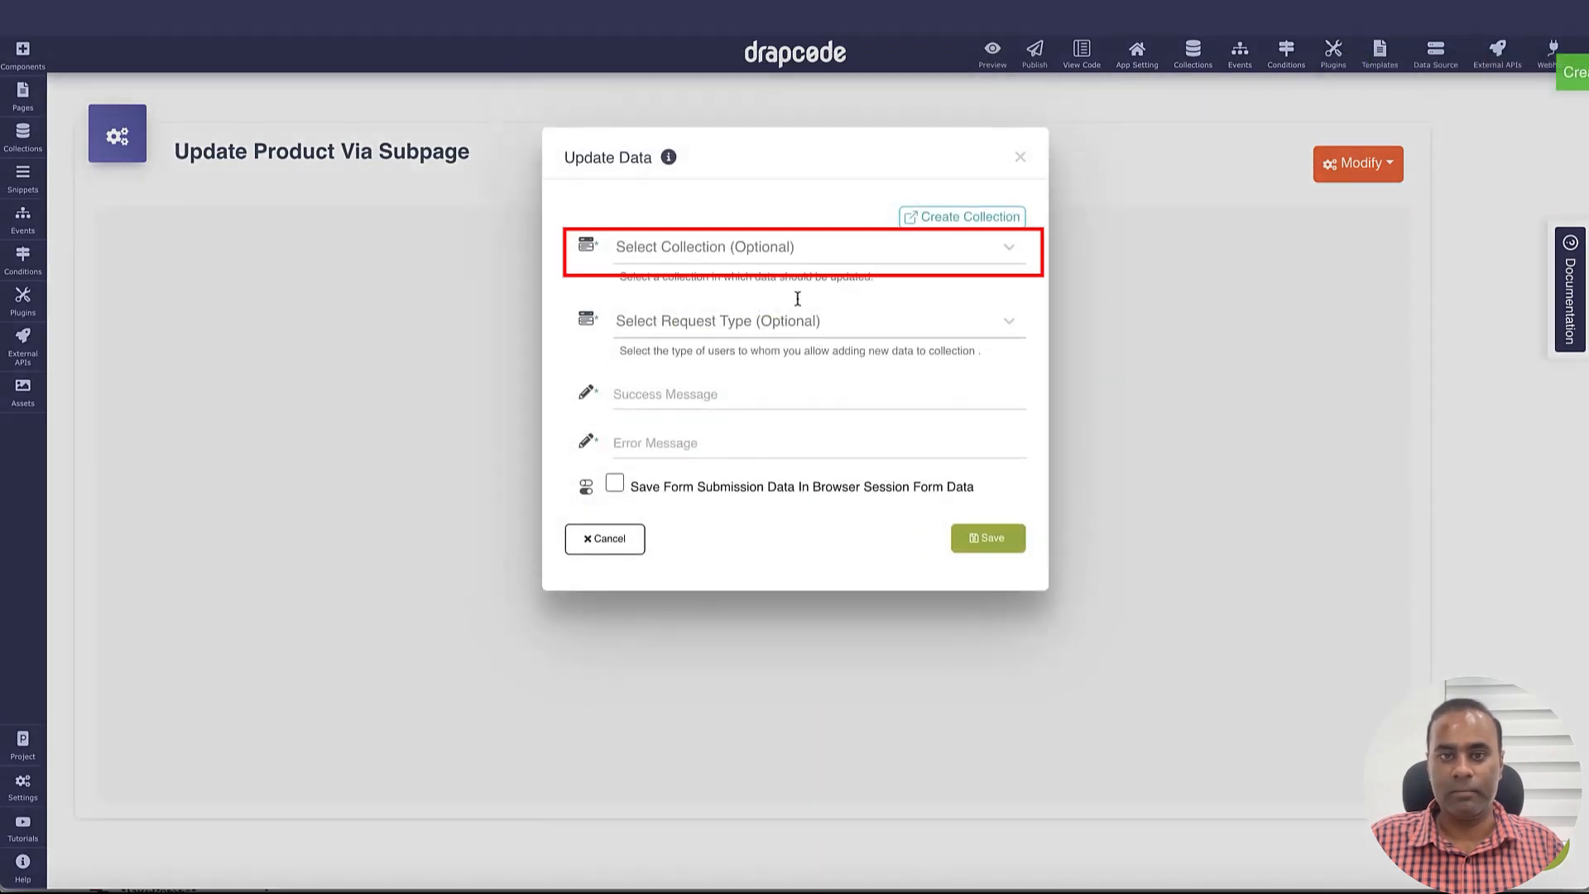
pyautogui.click(785, 253)
pyautogui.click(772, 293)
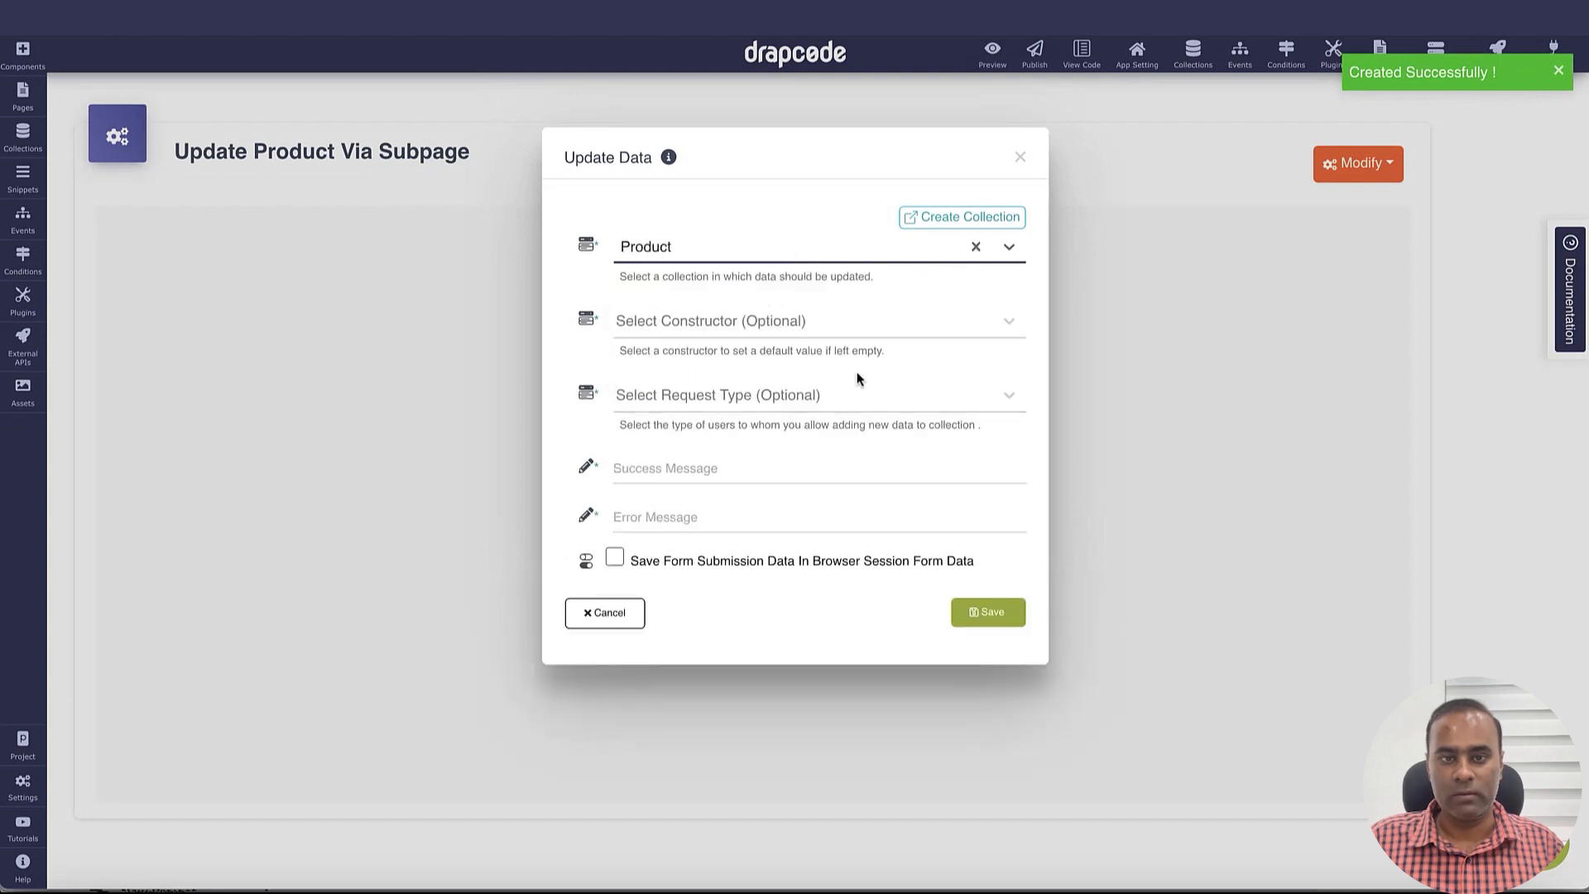
# Step: Set the action's success message to "Product Updated" and its error message to "Error", and save it
pyautogui.click(720, 468)
pyautogui.write('E')
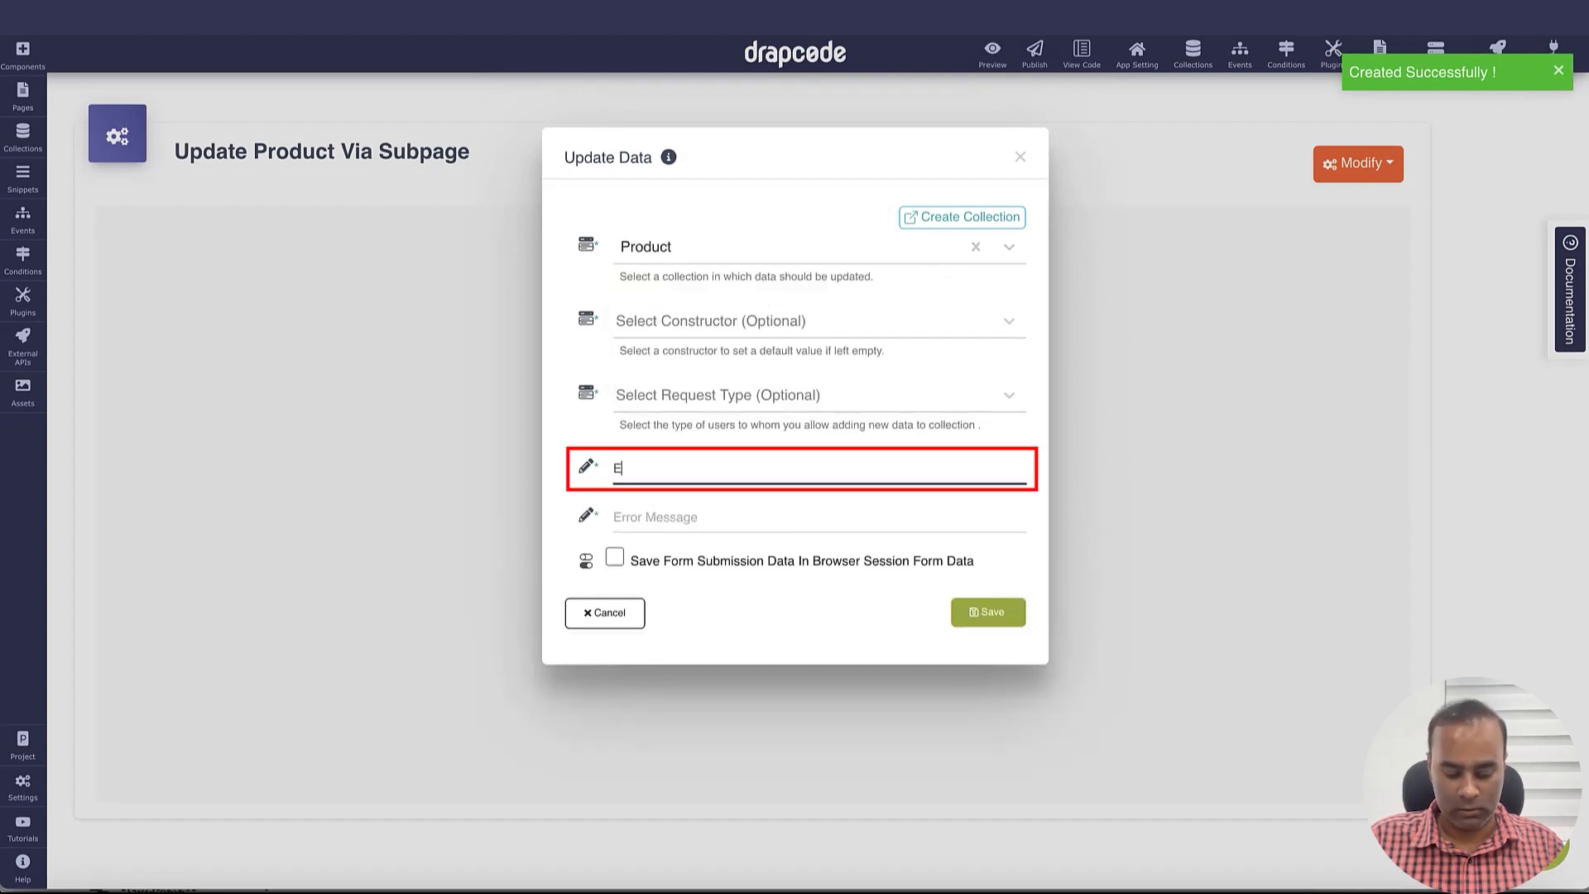
pyautogui.write('vent')
pyautogui.press('BackSpace')
pyautogui.press('BackSpace')
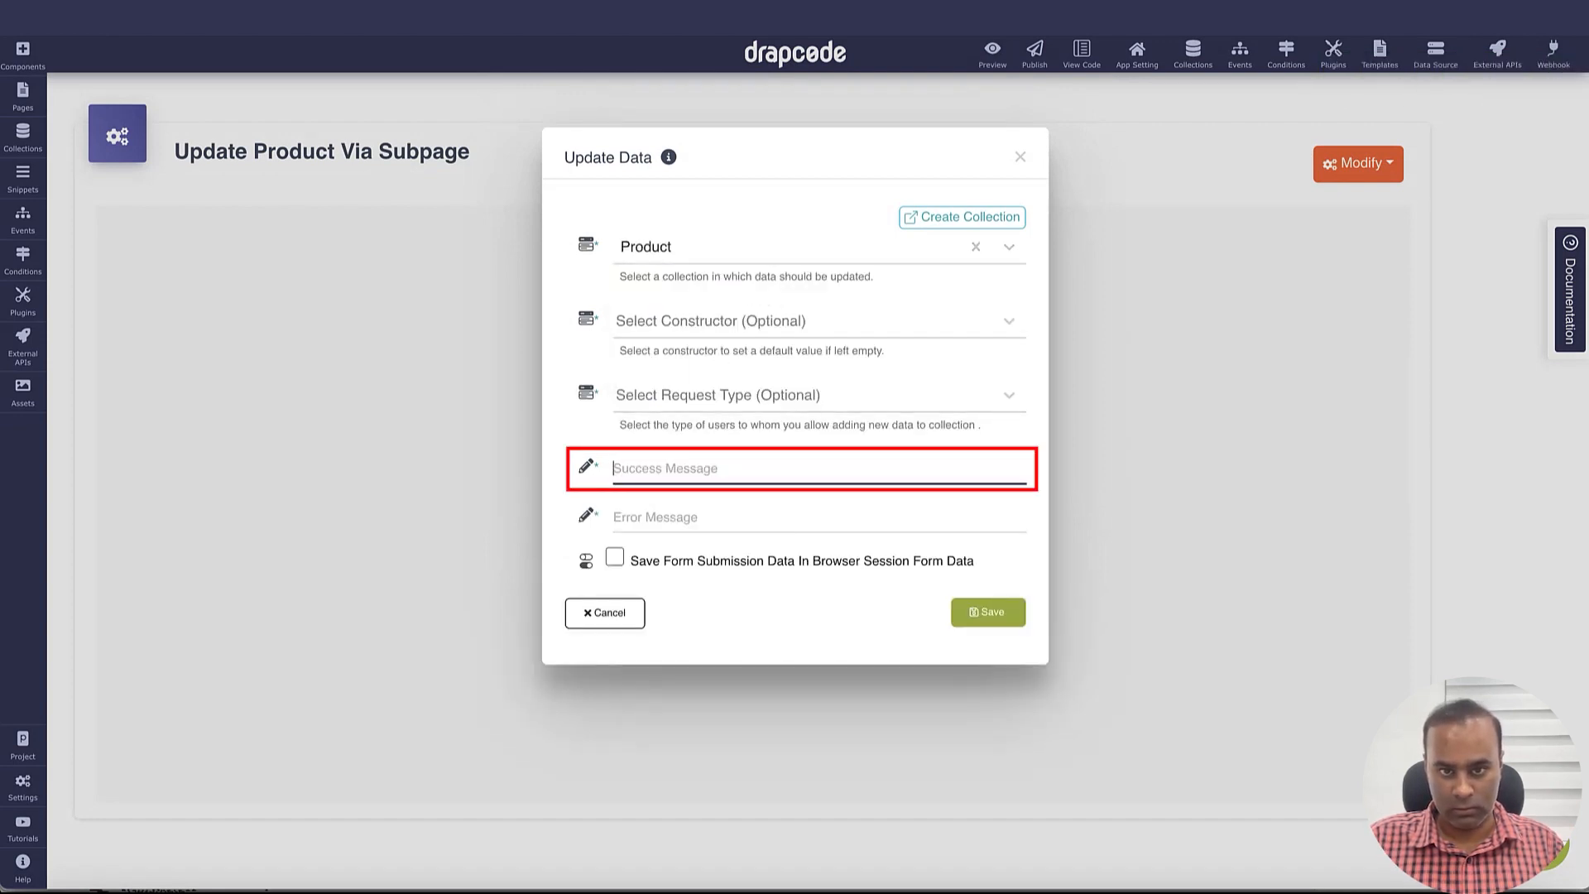
pyautogui.write('Prou')
pyautogui.press('BackSpace')
pyautogui.write('duct')
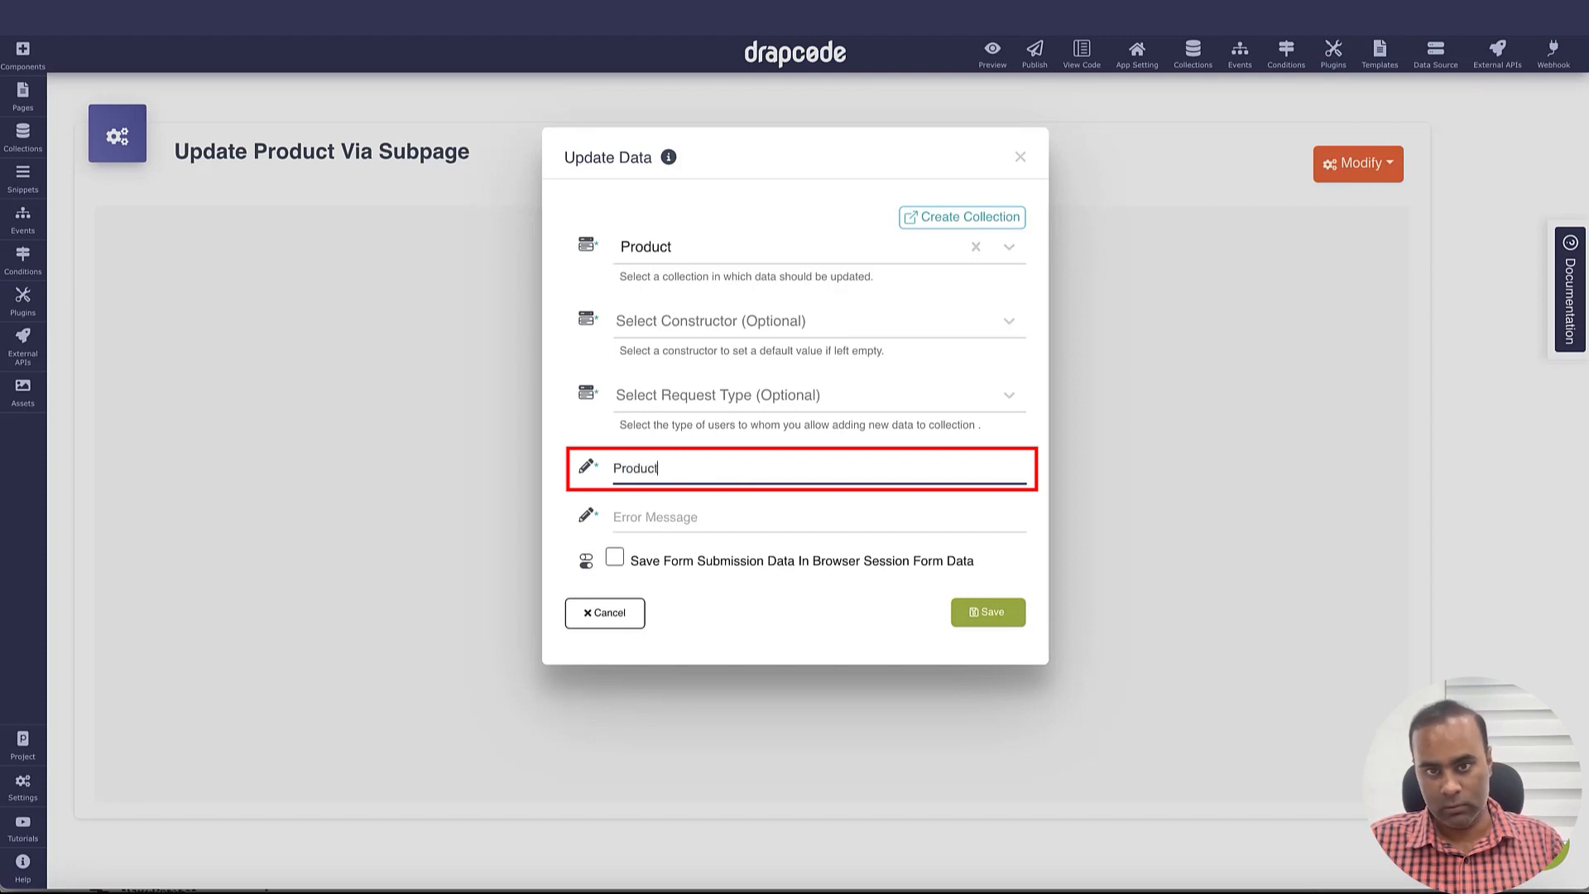
pyautogui.write(' Updated')
pyautogui.press('Tab')
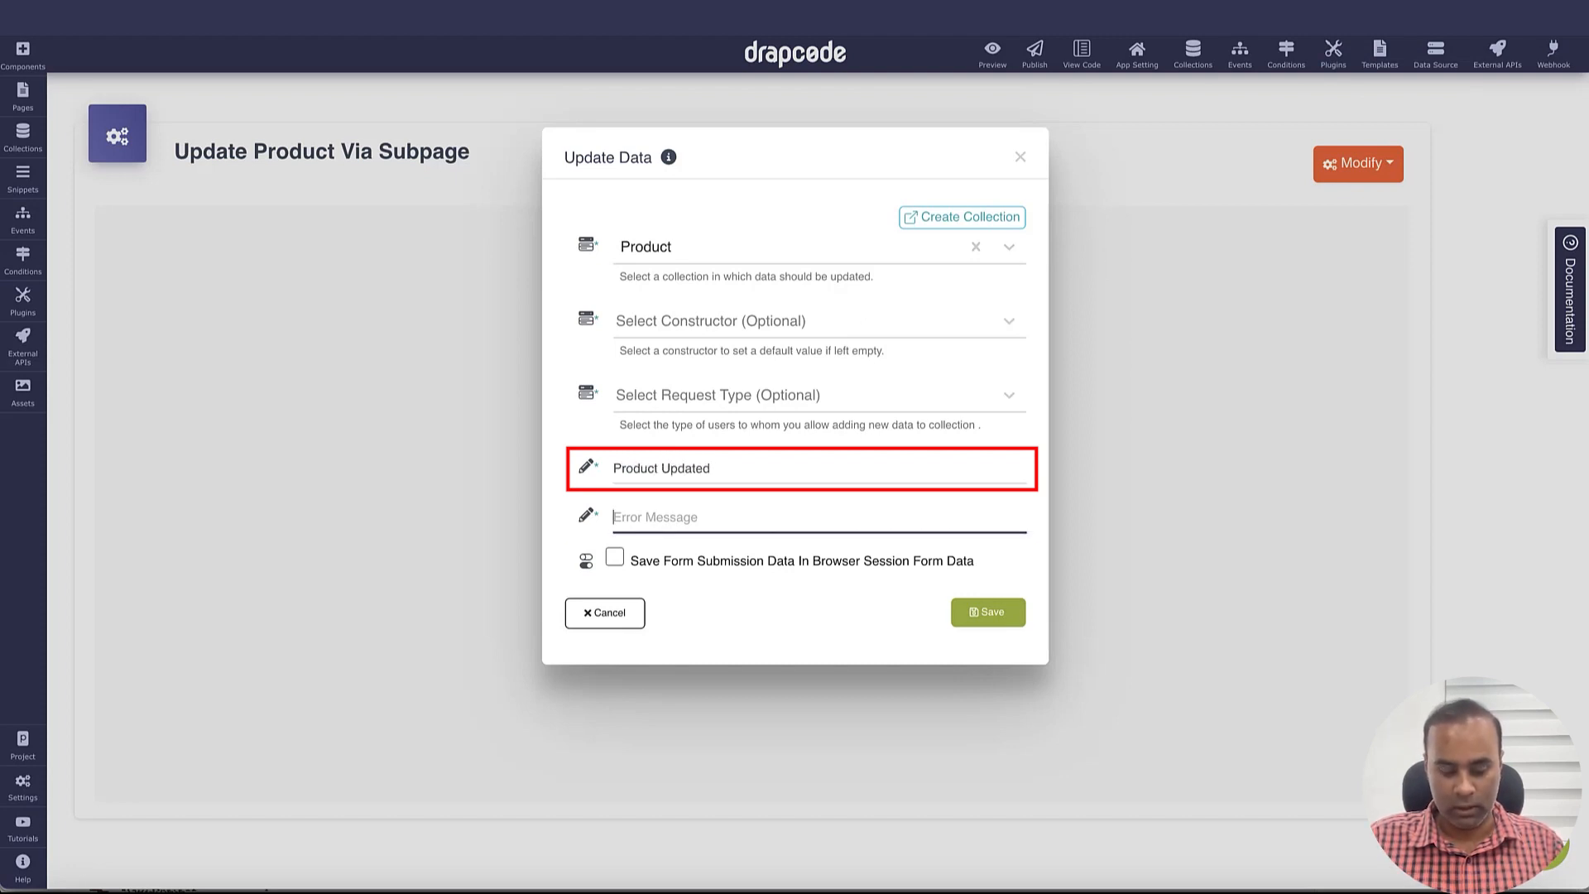
pyautogui.write('Error')
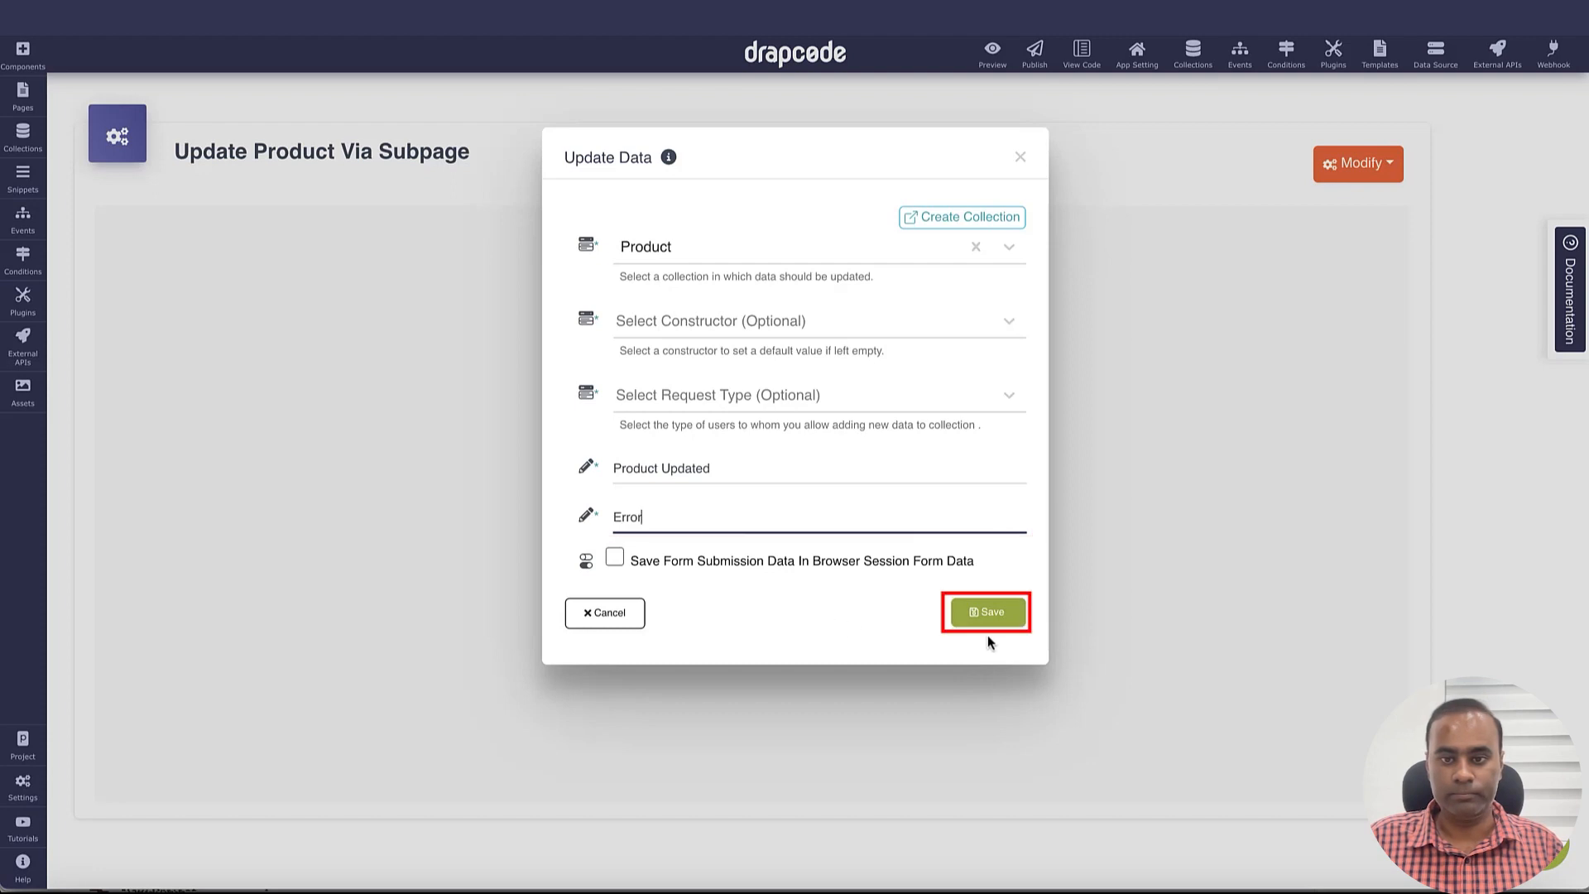
pyautogui.click(979, 614)
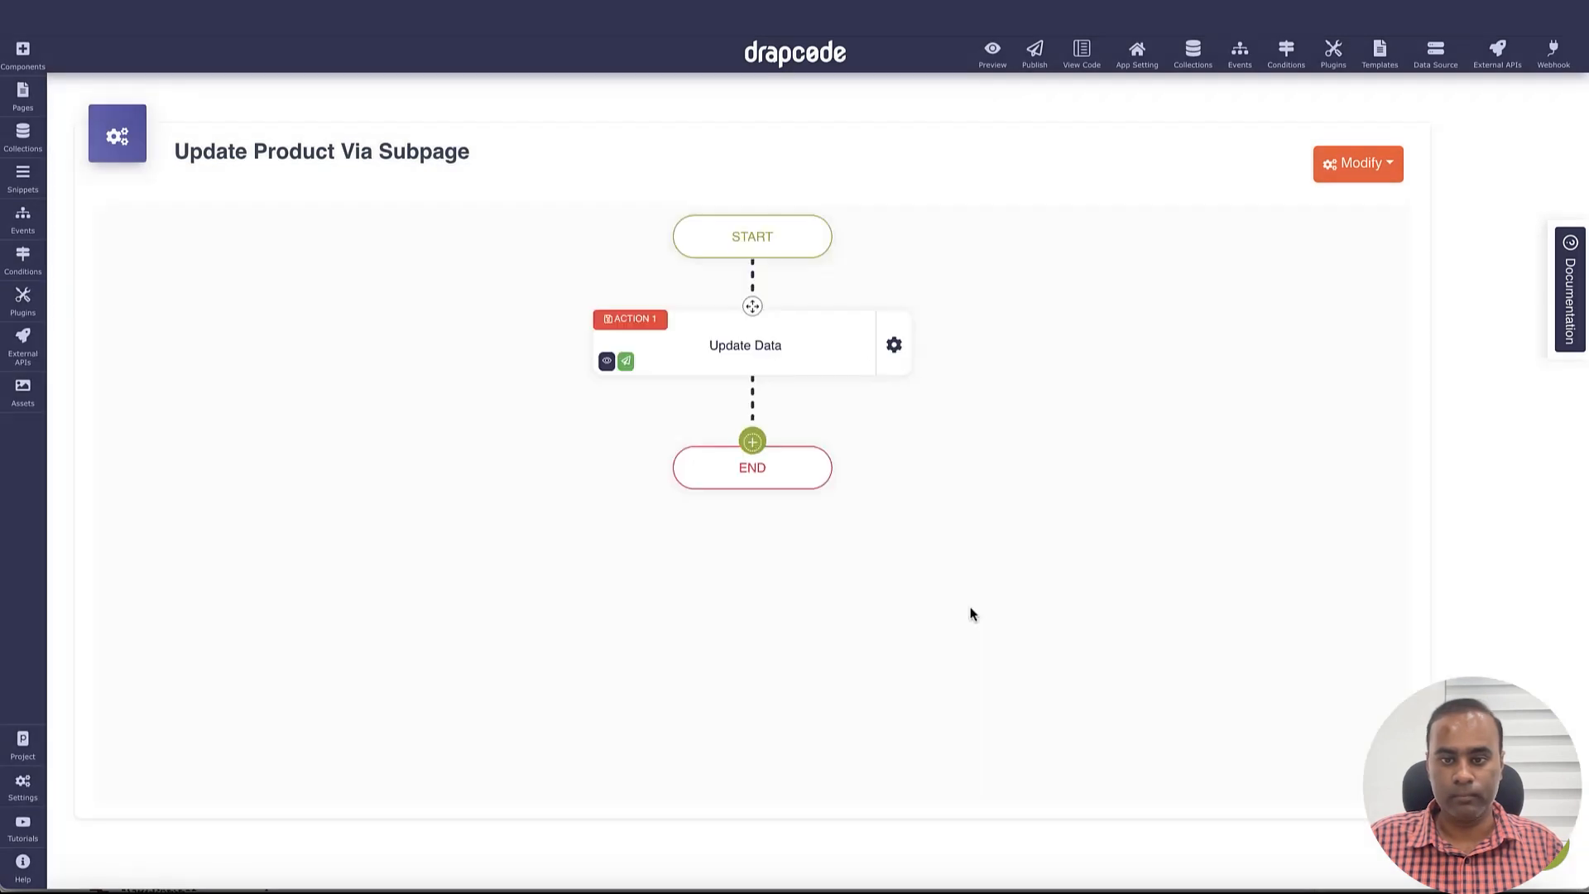
# Step: Add a Refresh Section action after Update Data and choose Product List as its page
pyautogui.click(755, 443)
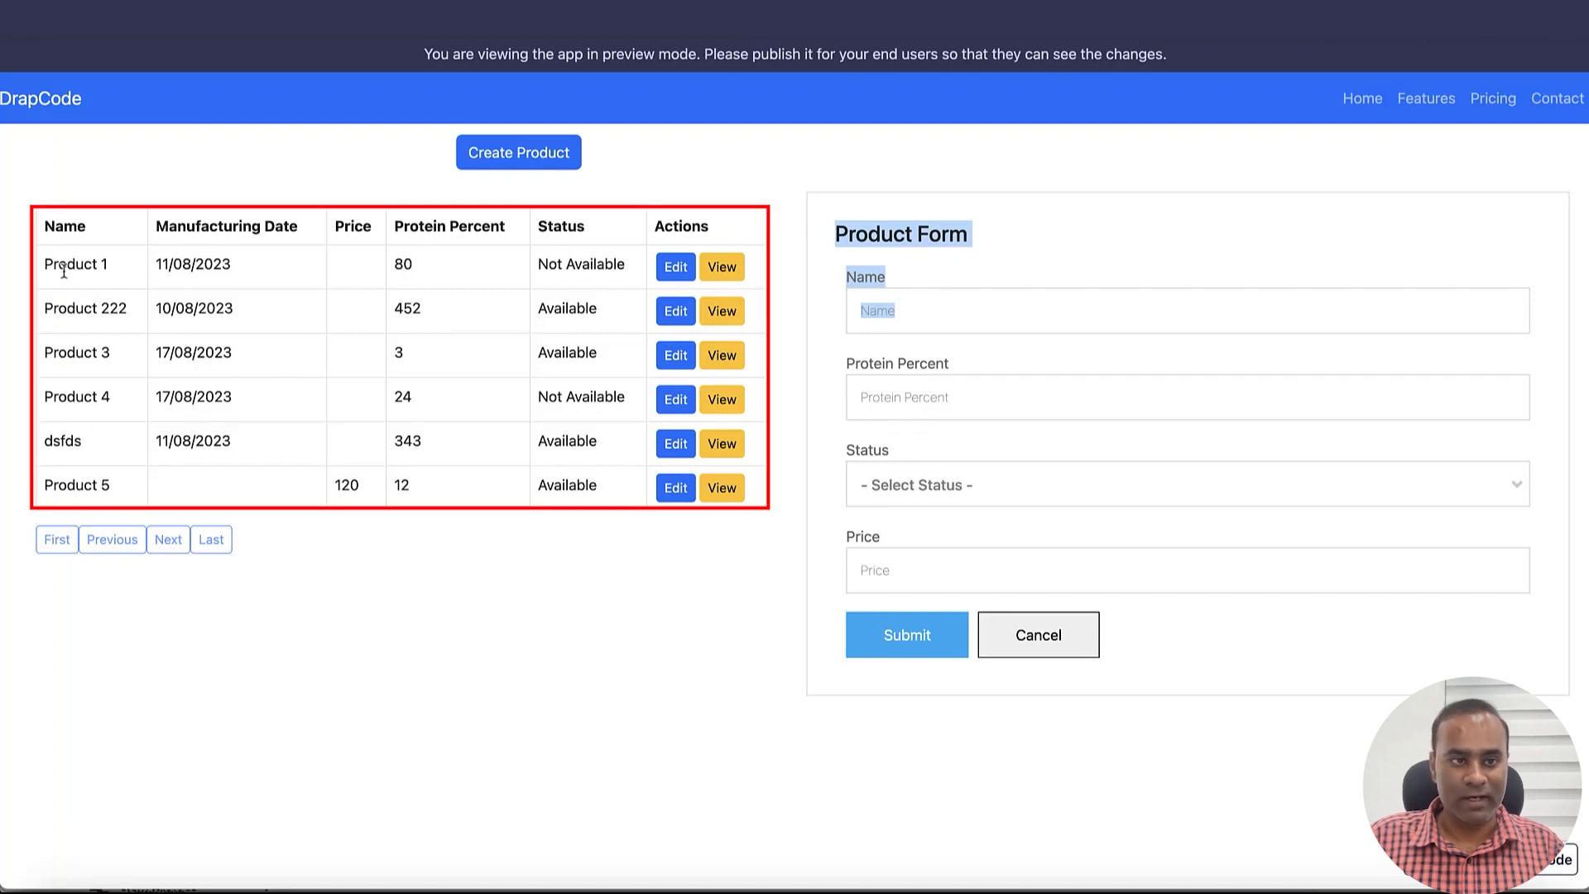
pyautogui.moveTo(63, 271); pyautogui.dragTo(312, 506)
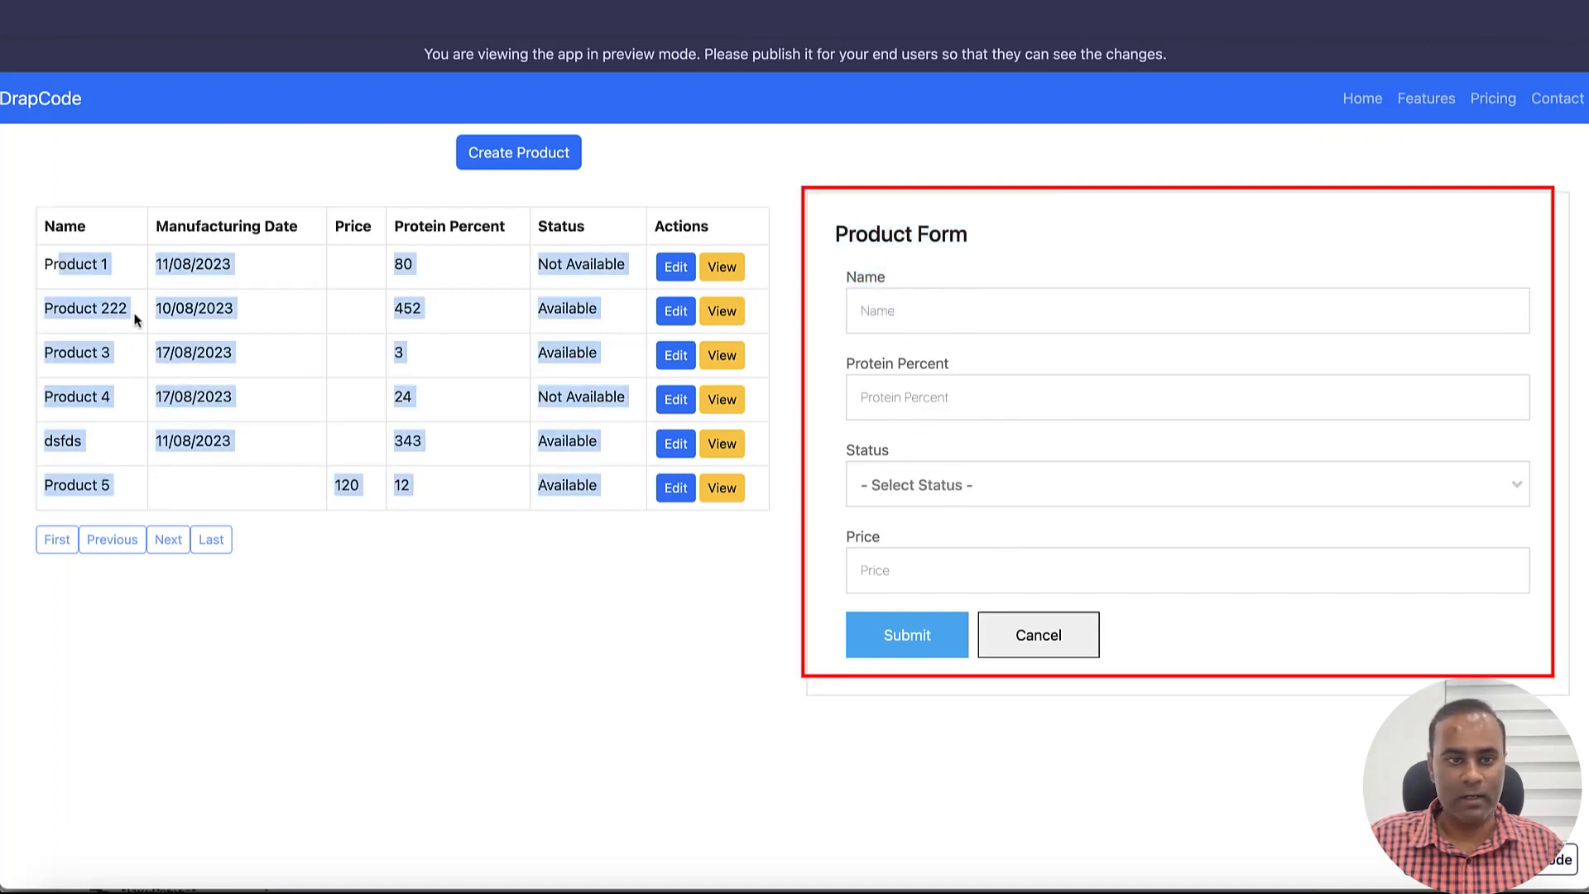
pyautogui.doubleClick(63, 262)
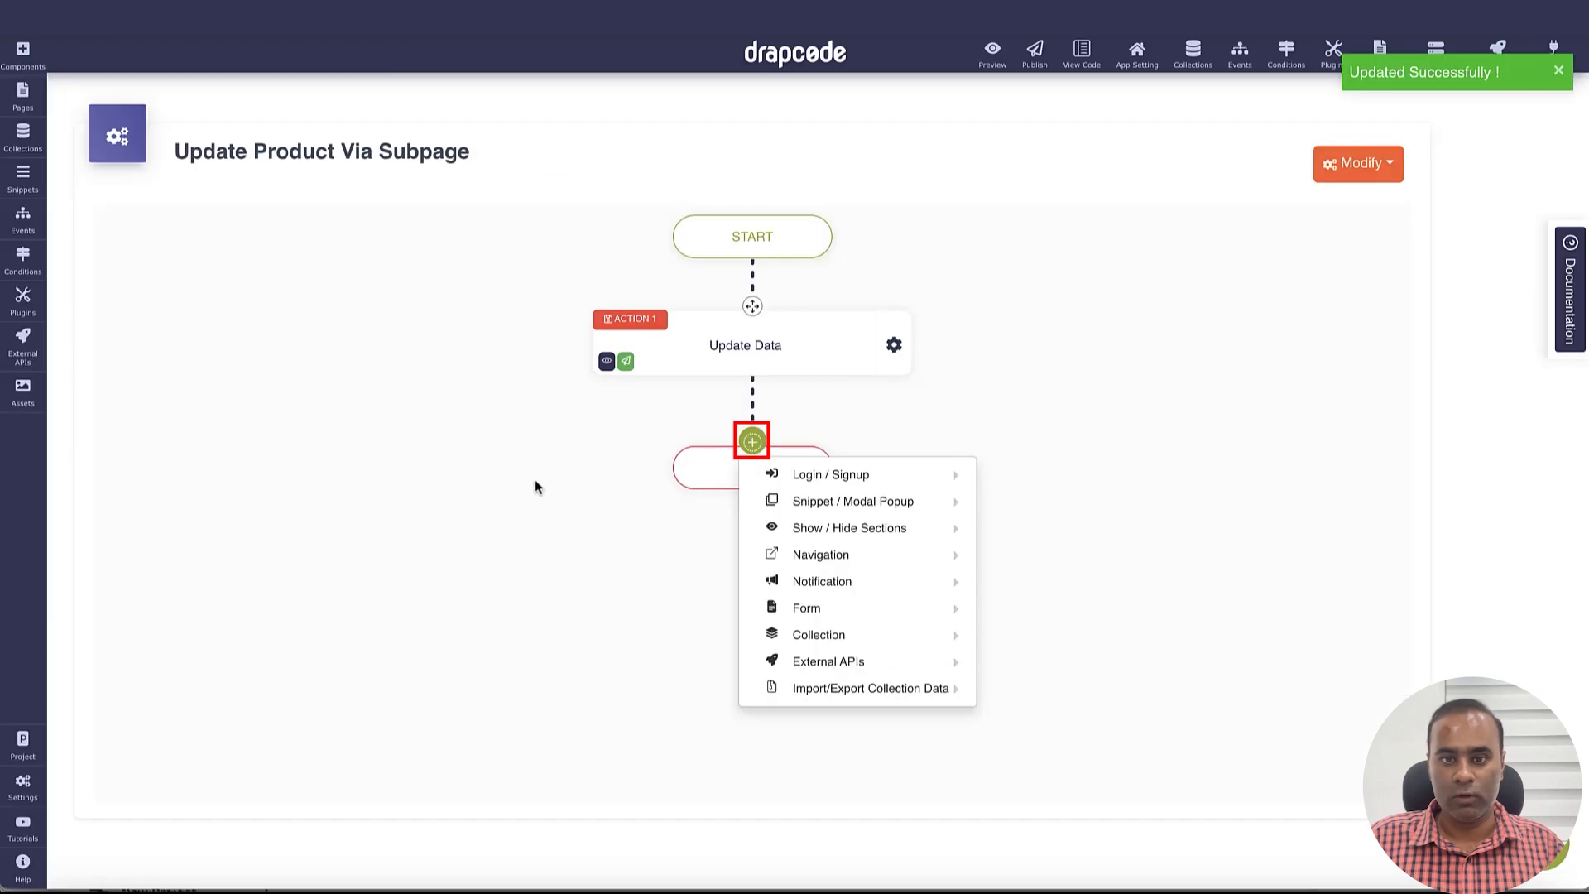
pyautogui.moveTo(828, 555)
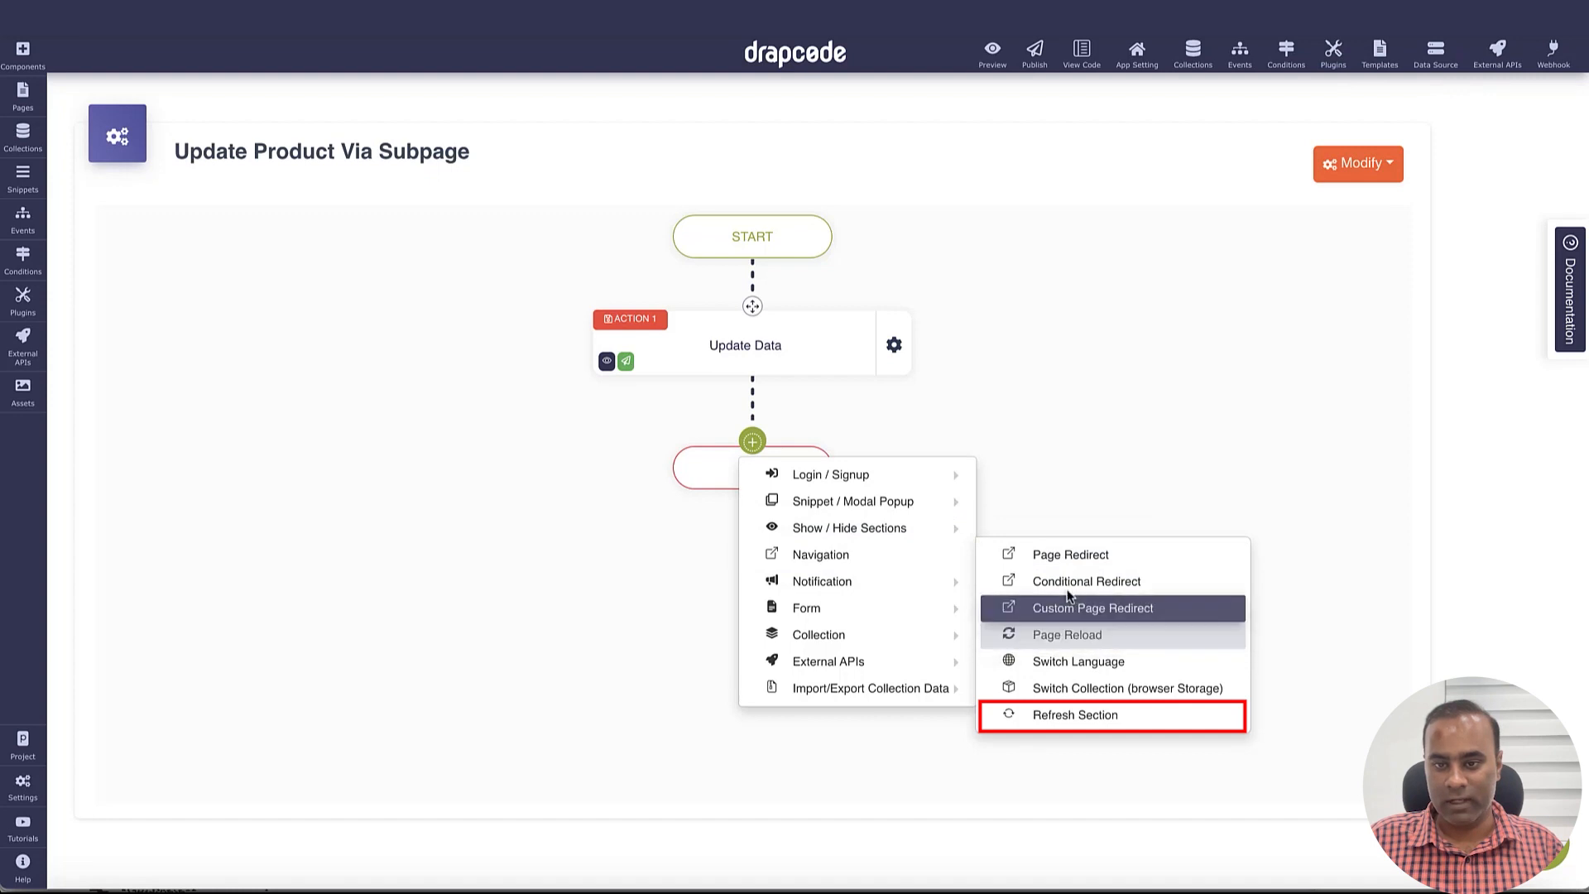
pyautogui.click(1068, 715)
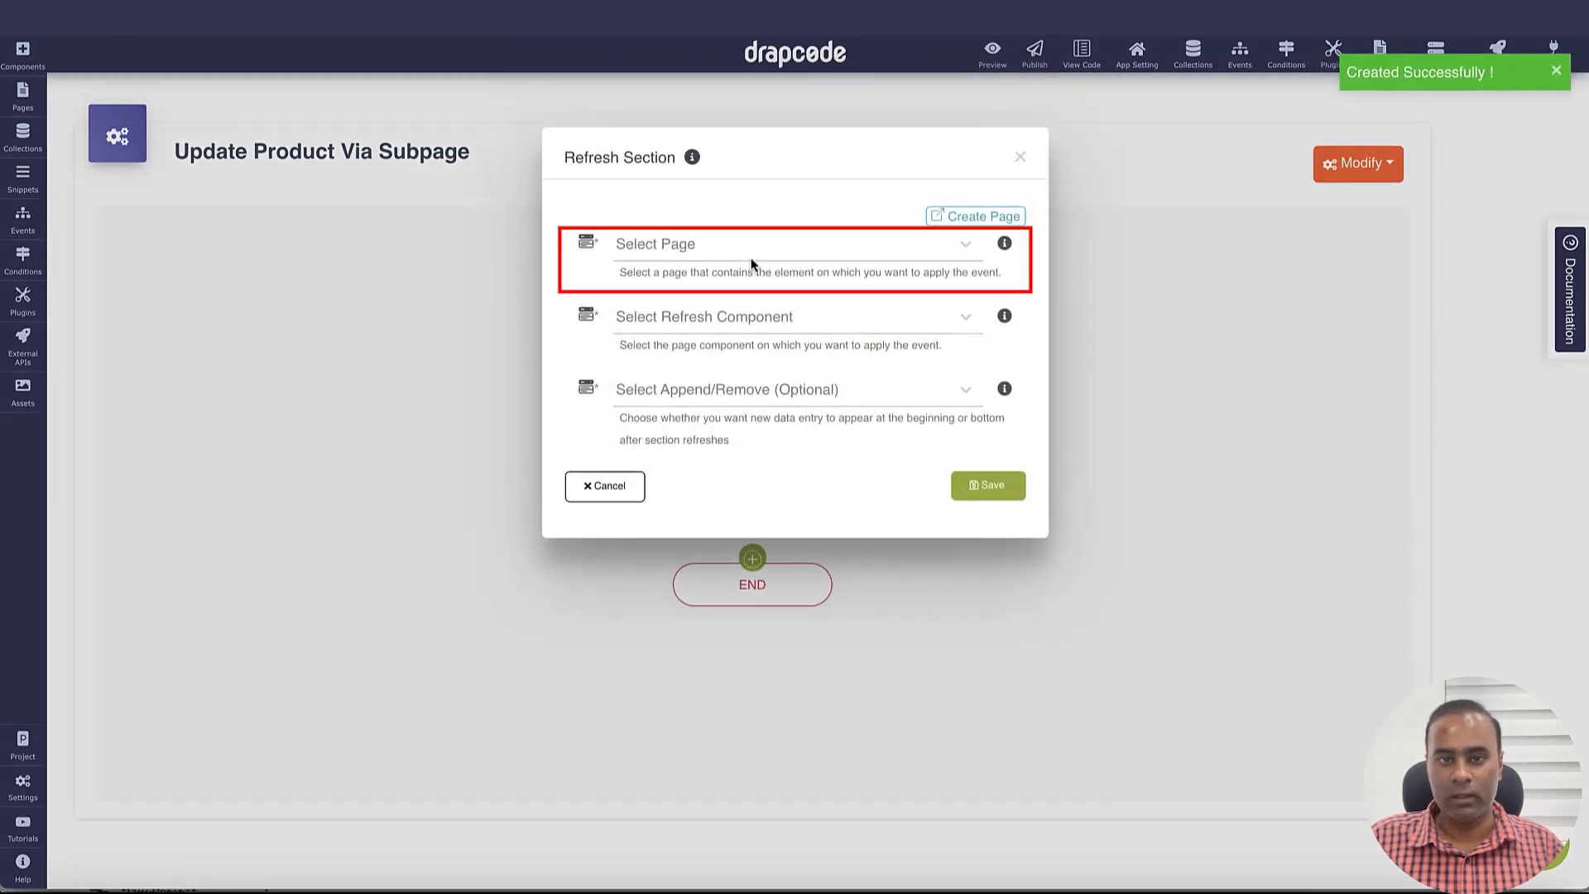
pyautogui.click(753, 248)
pyautogui.scroll(-2, 753, 295)
pyautogui.click(749, 522)
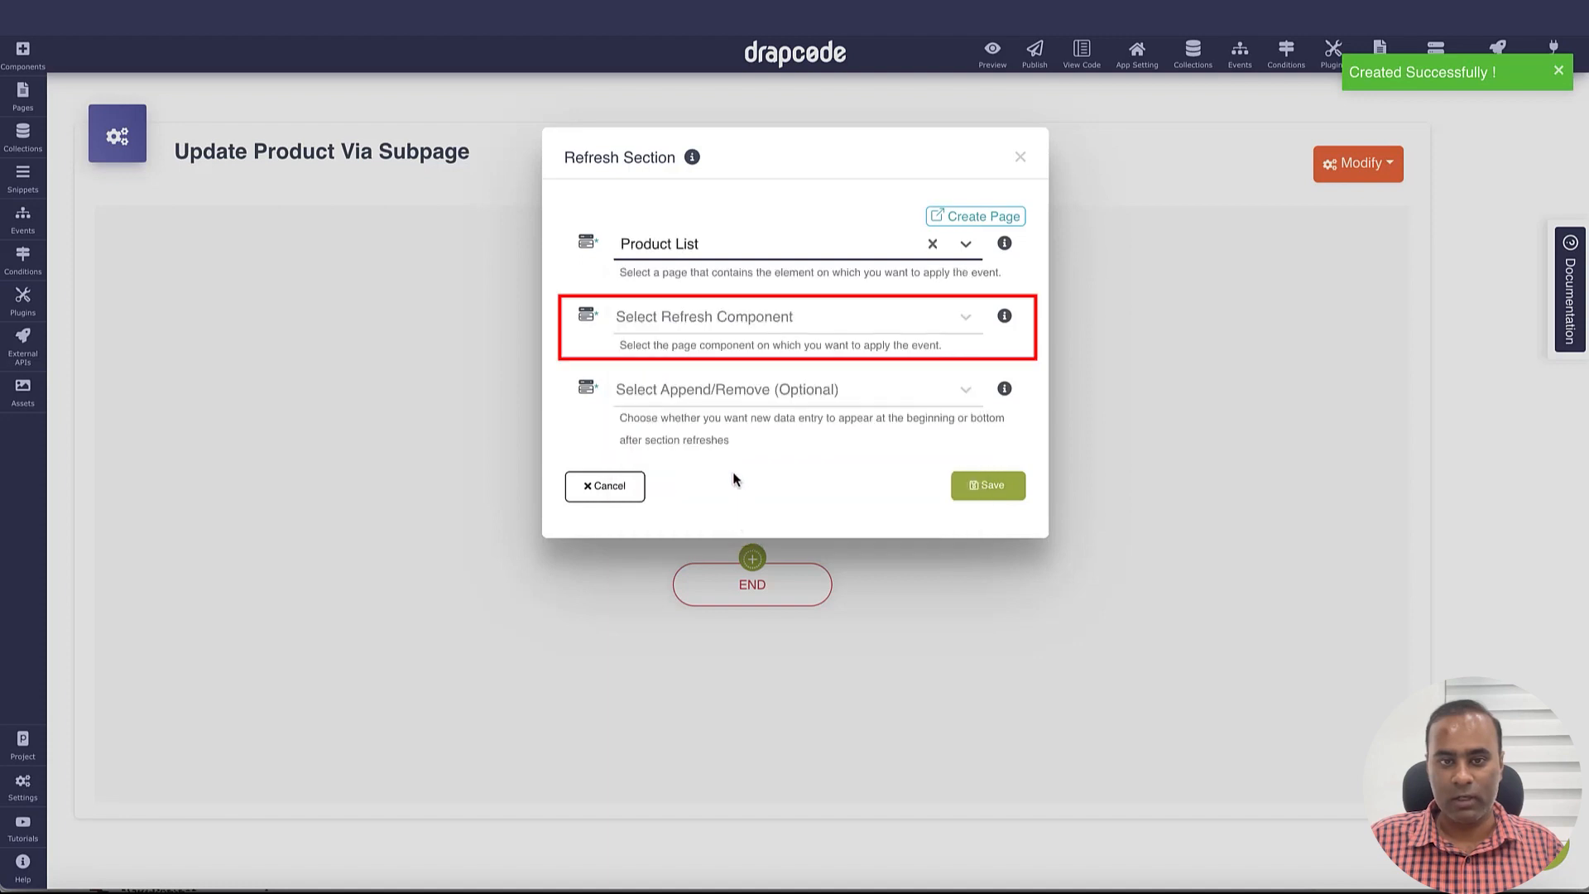
# Step: Choose Data Table (ID: is203) as the component to refresh, leave the append/remove option empty, and save the action
pyautogui.click(737, 320)
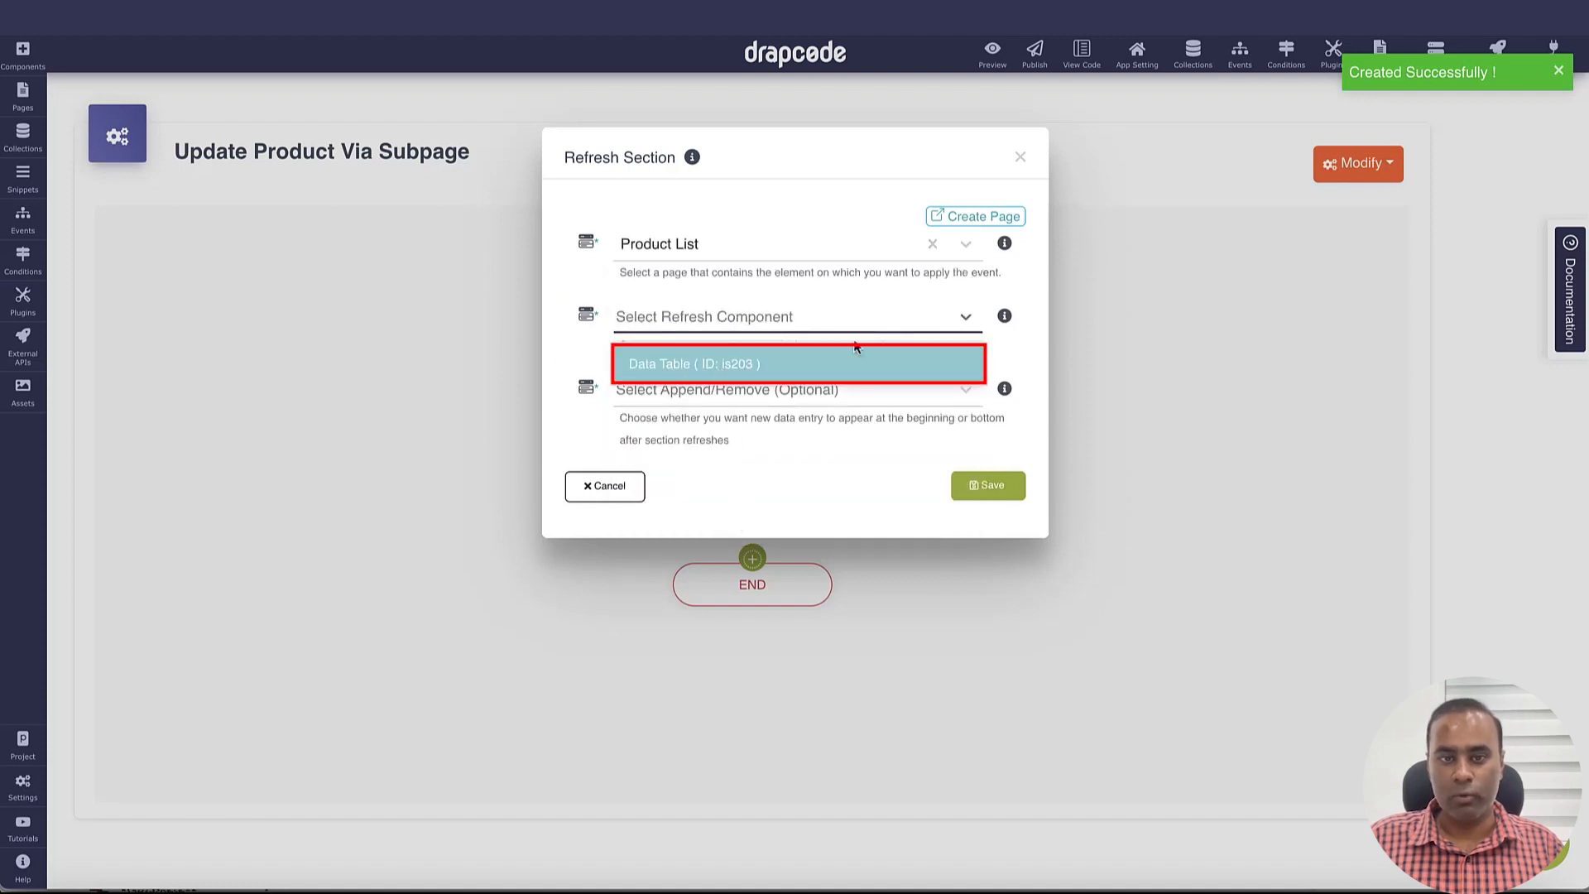
pyautogui.click(740, 365)
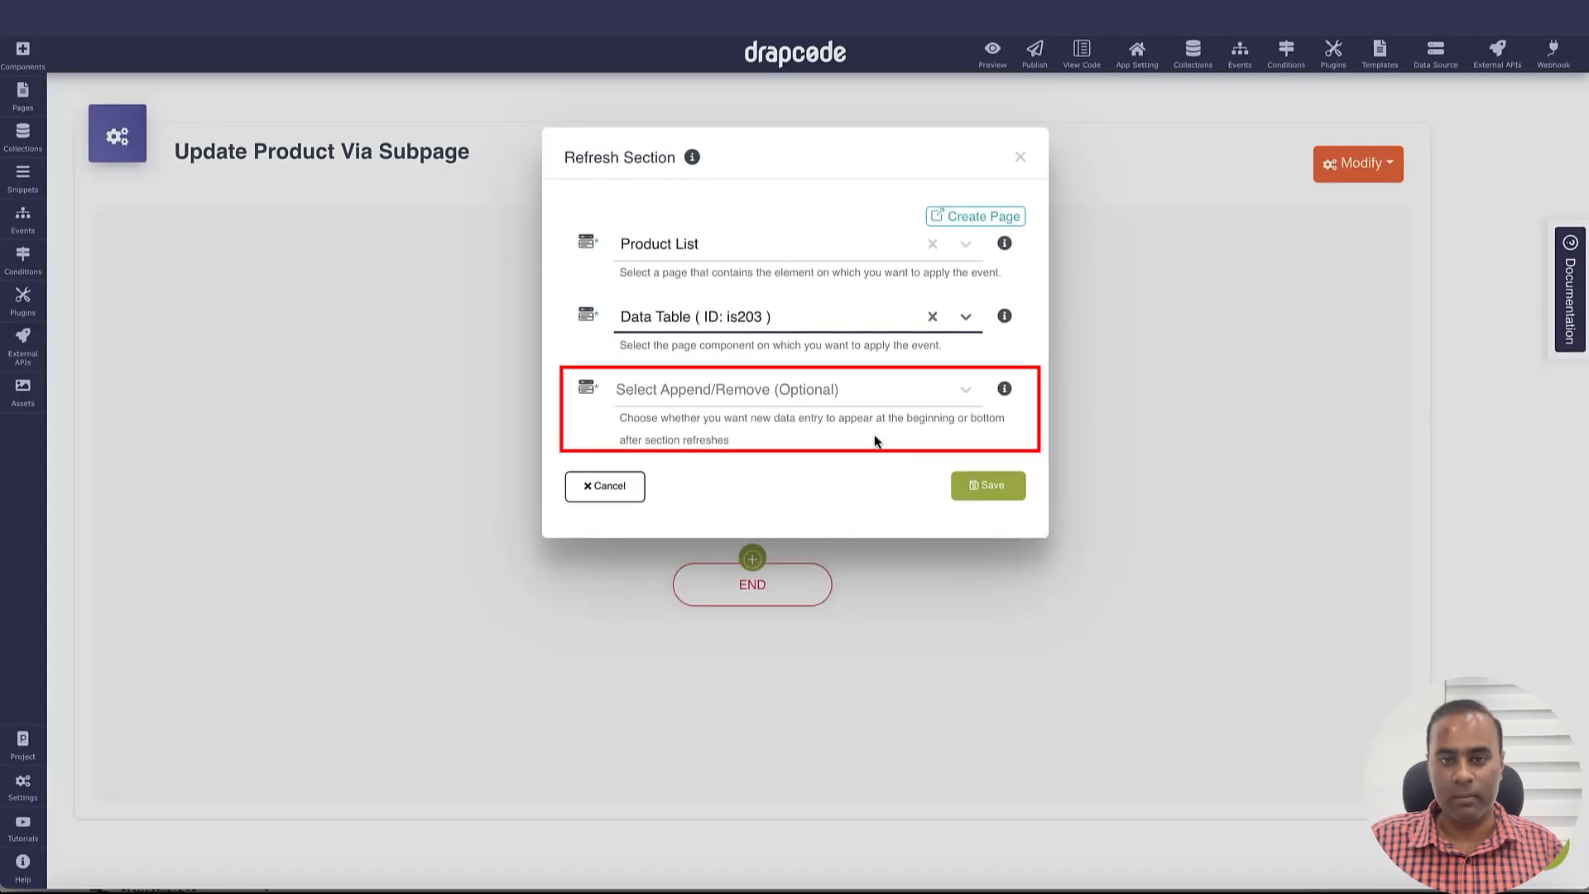
pyautogui.click(822, 399)
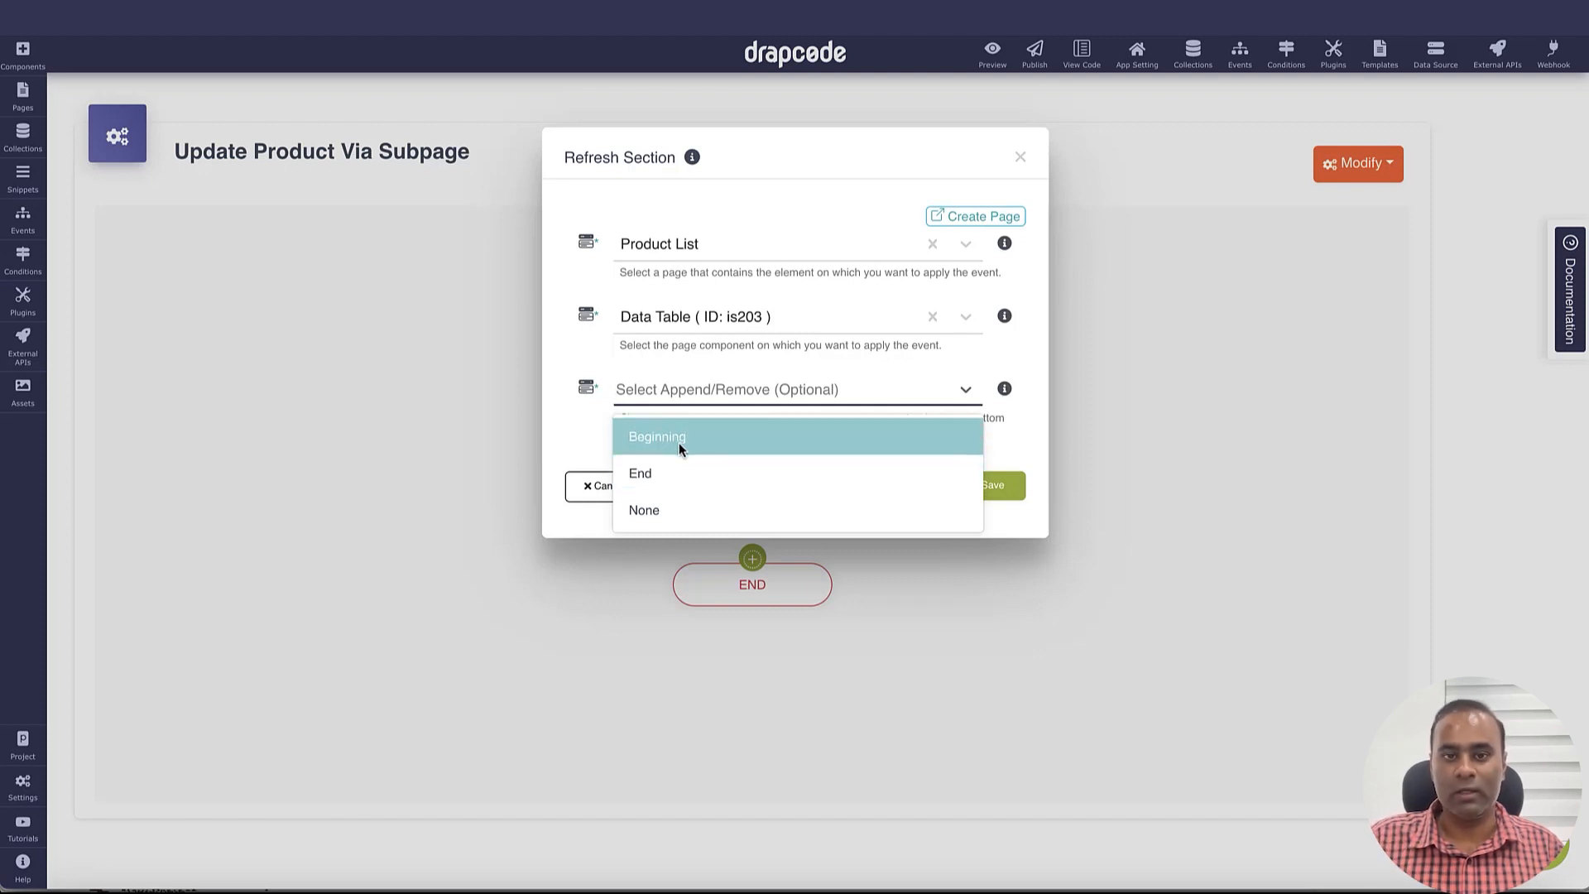
pyautogui.click(587, 437)
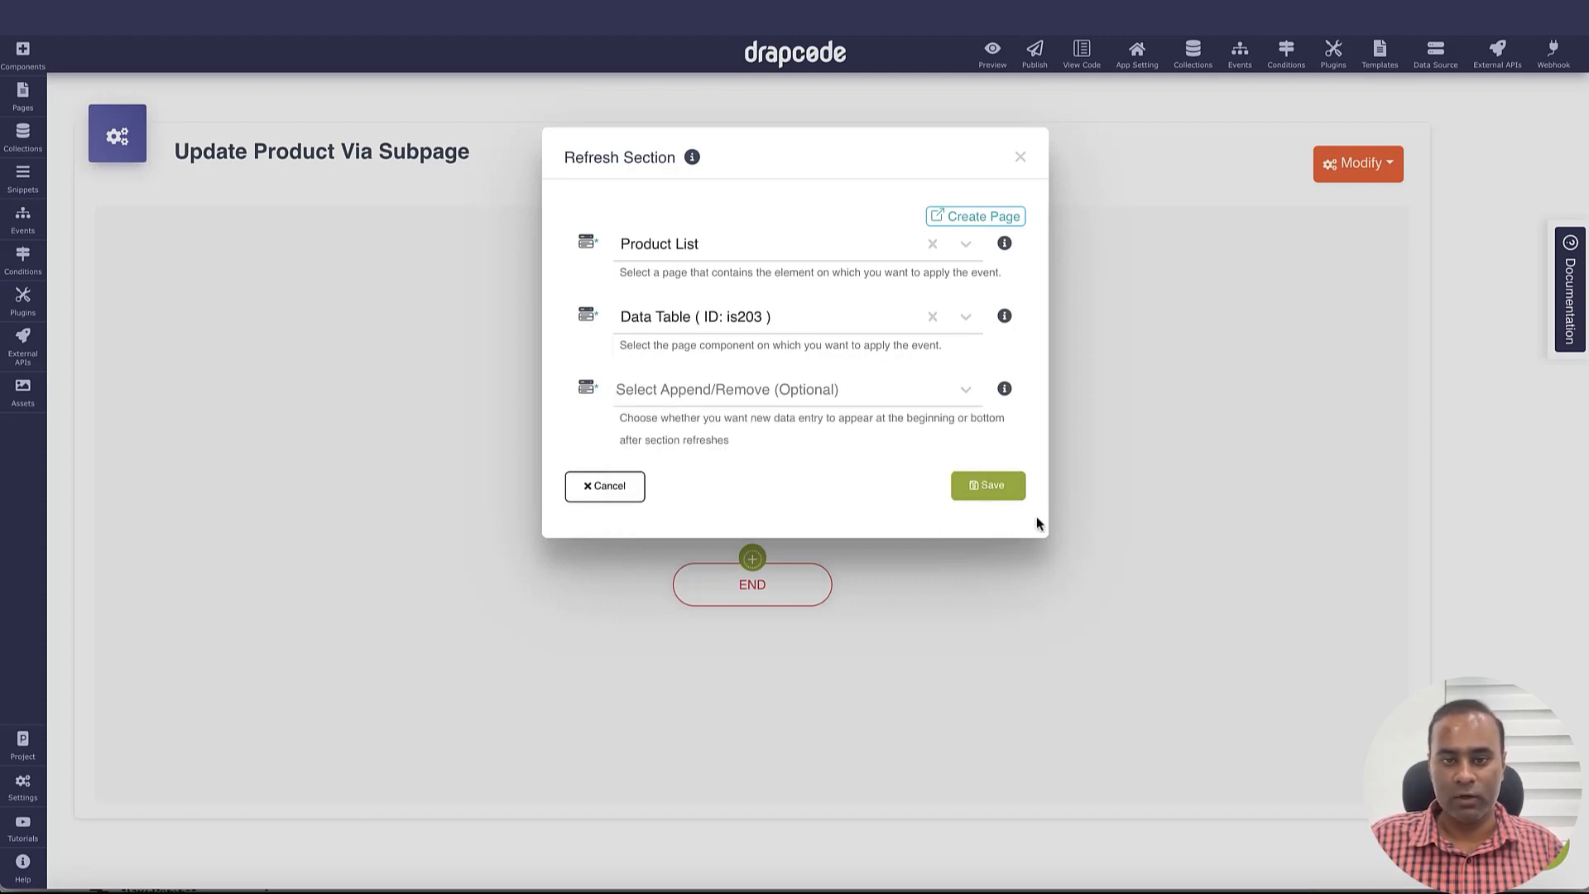
pyautogui.click(989, 486)
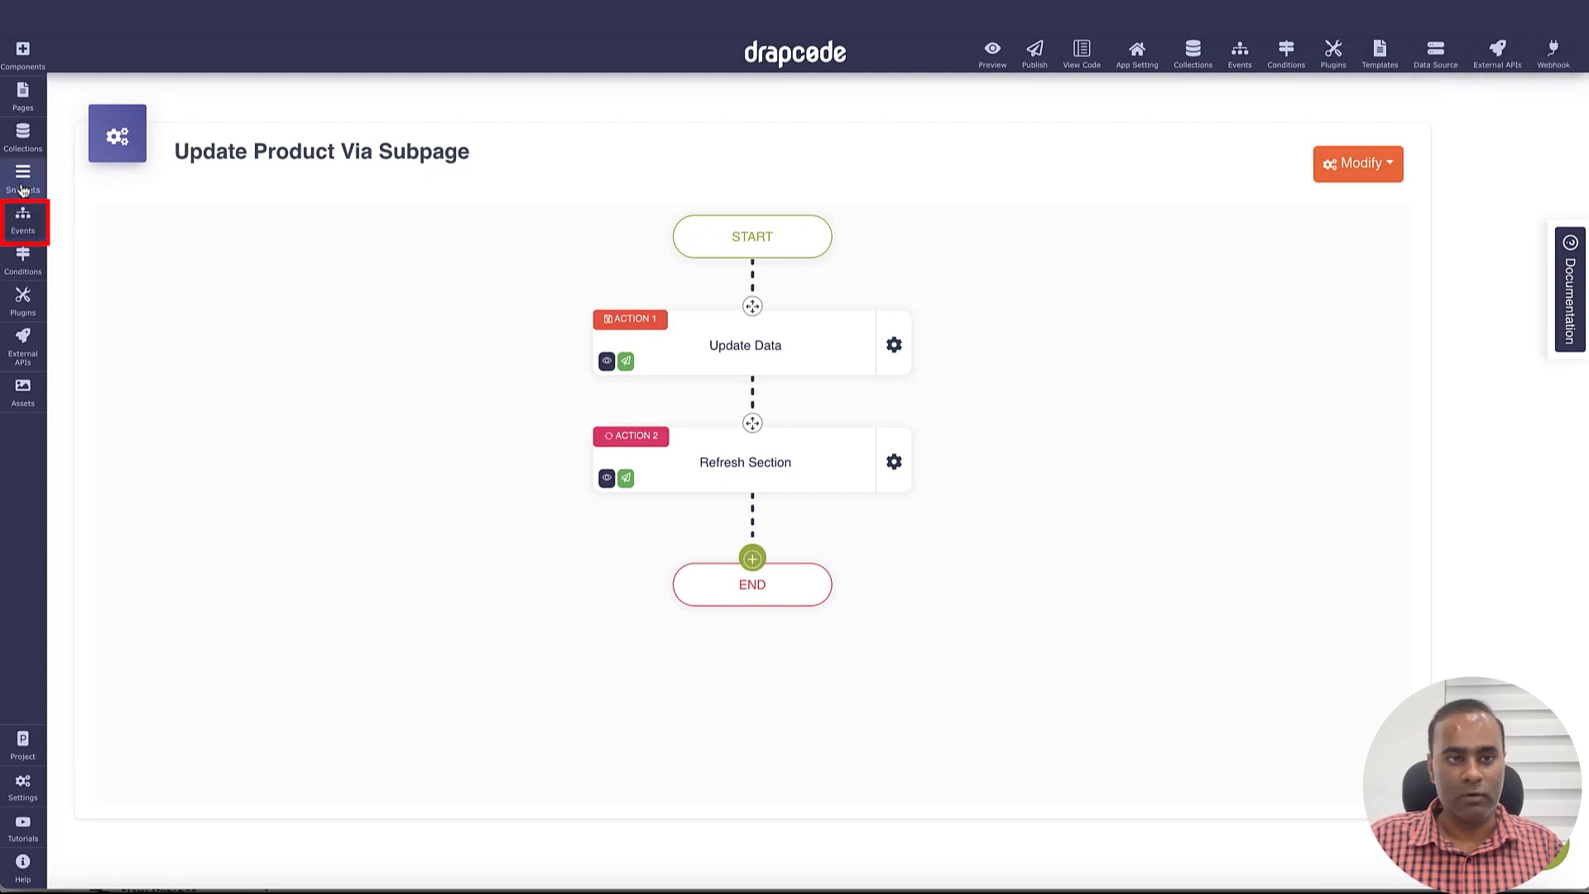
# Step: Create a new event named "Open Edit Product Subpage"
pyautogui.click(23, 217)
pyautogui.click(277, 103)
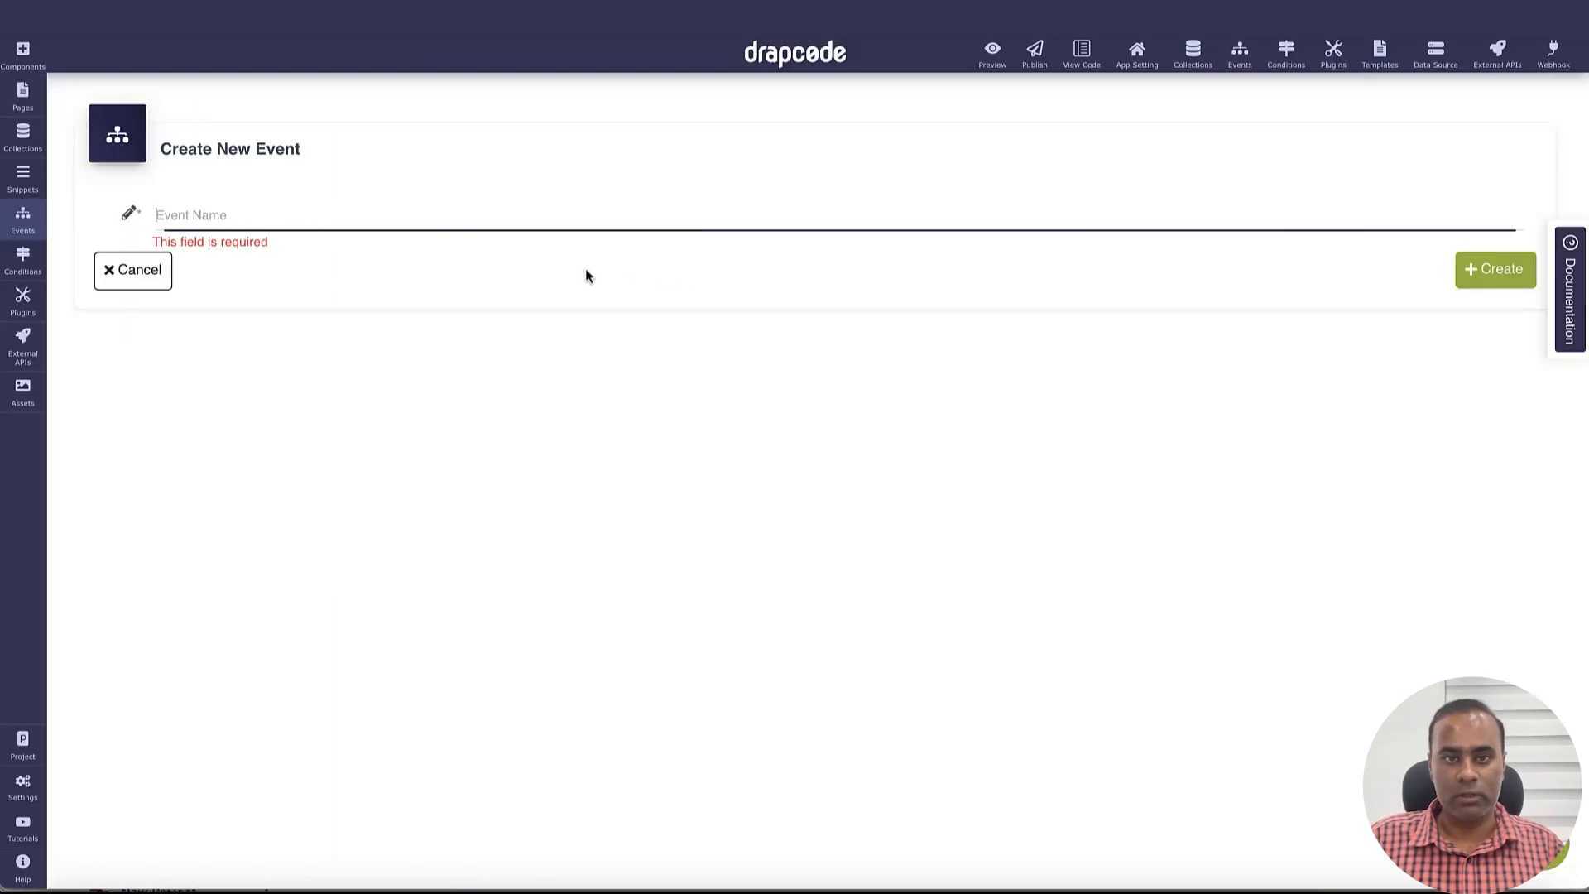
pyautogui.write('Open Edit Product Subpage')
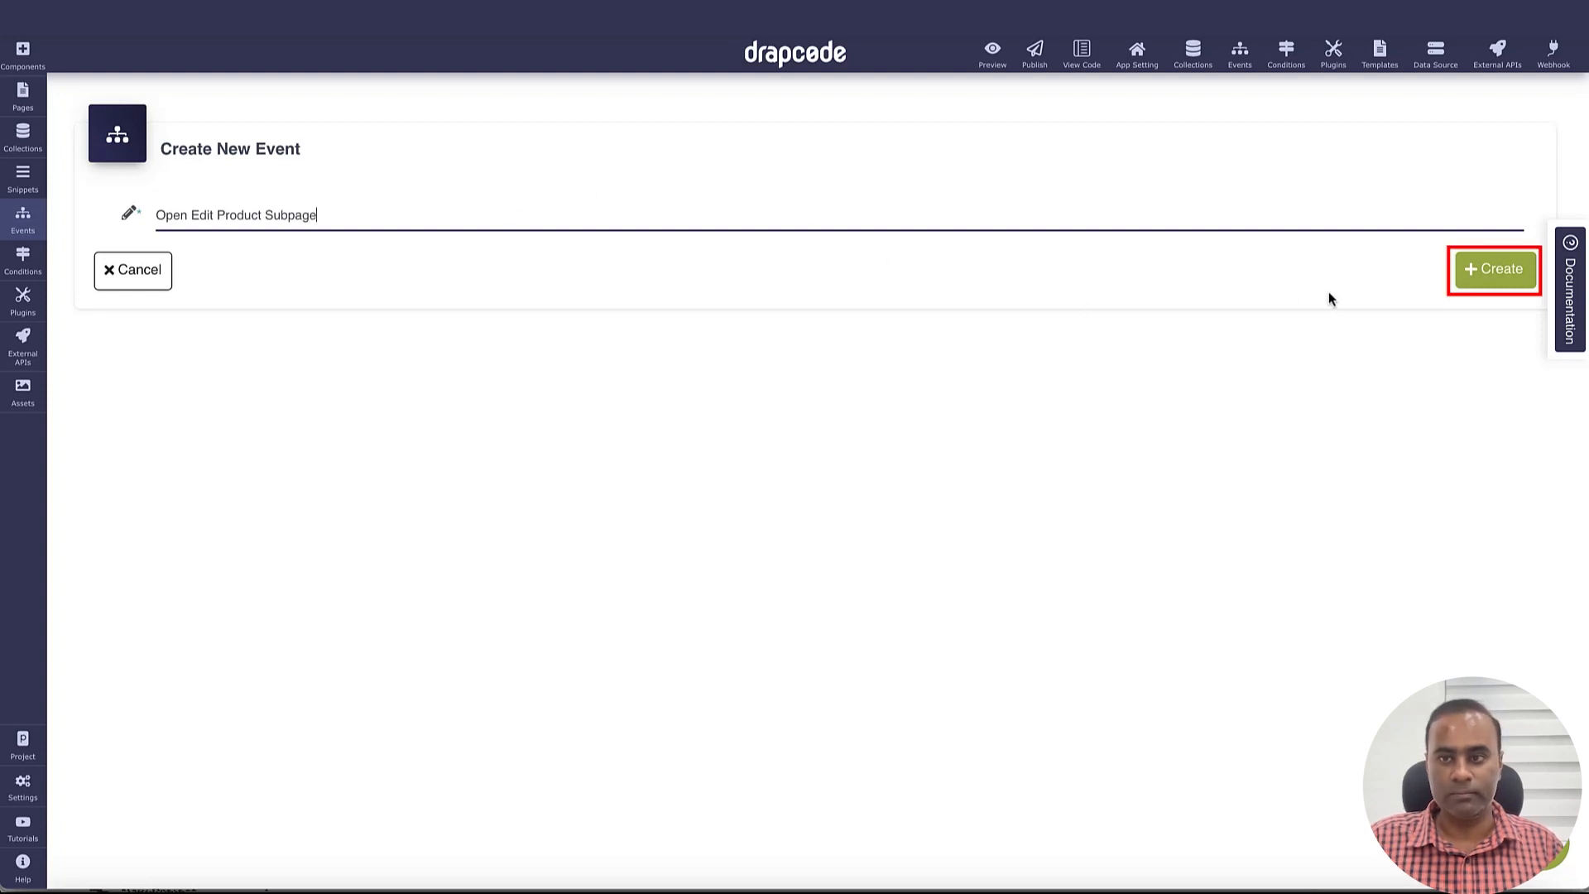
pyautogui.click(1482, 279)
# Step: Add a Show Sub Page action to the event and choose Product List as its page
pyautogui.click(773, 332)
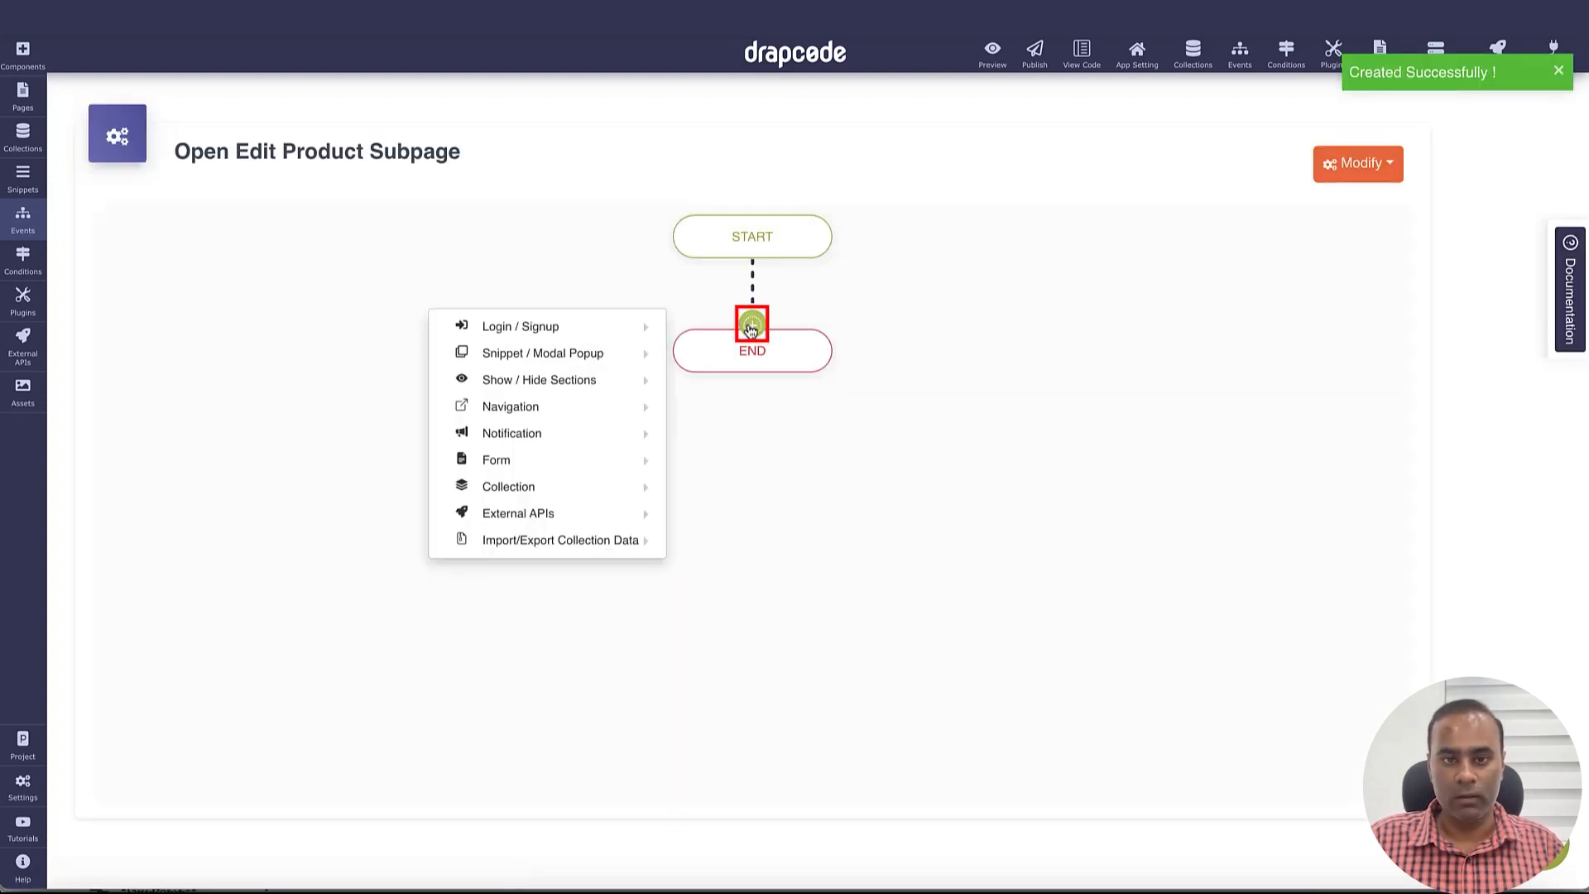
pyautogui.moveTo(783, 414)
pyautogui.moveTo(828, 384)
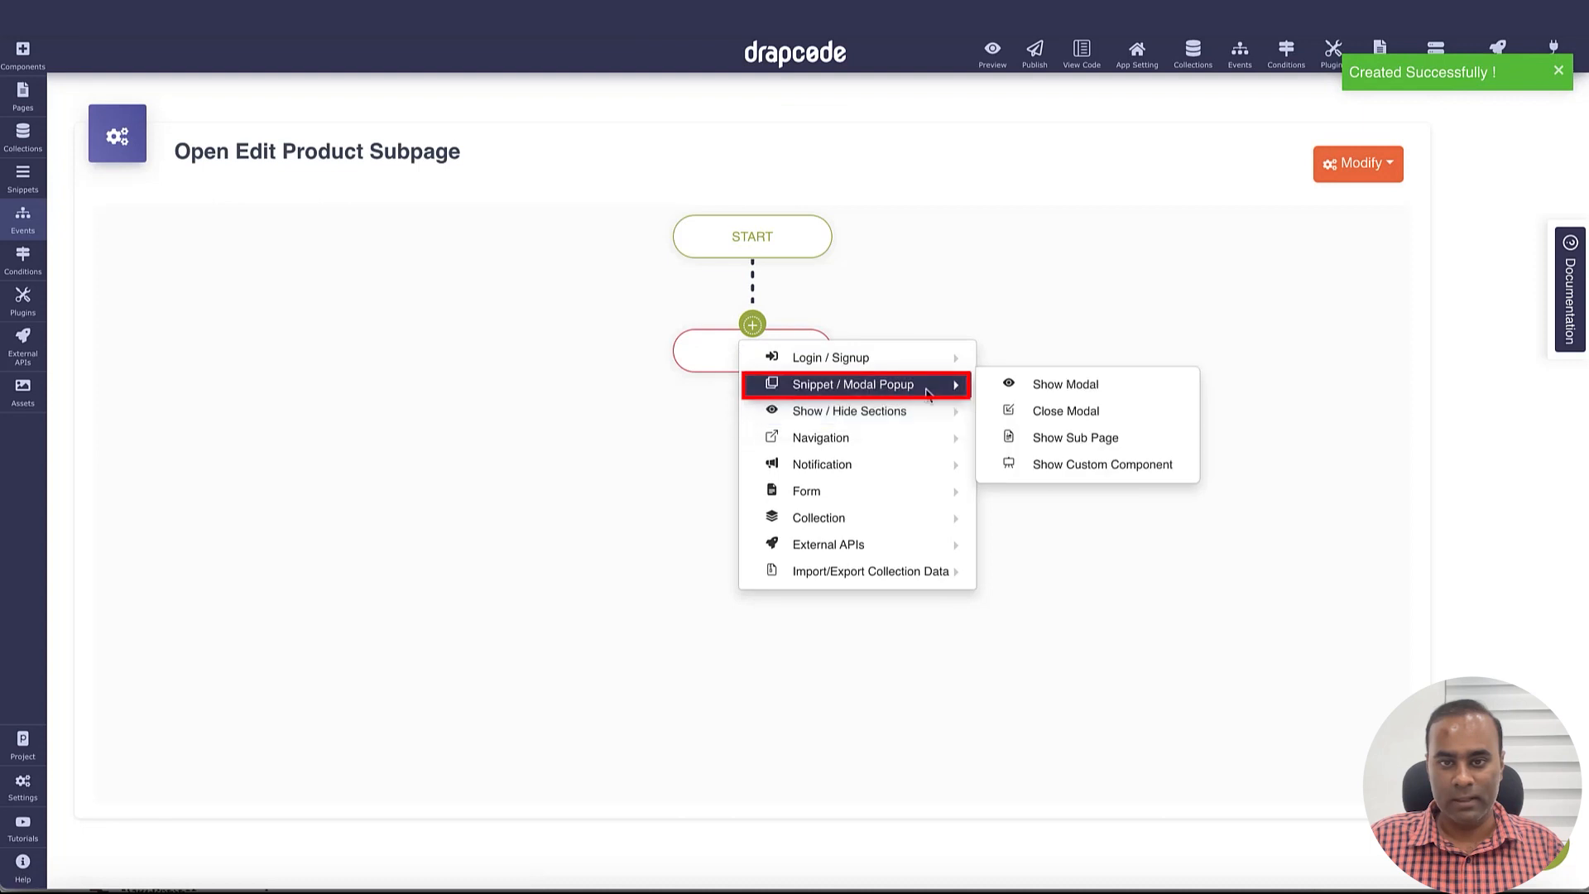
pyautogui.click(1057, 437)
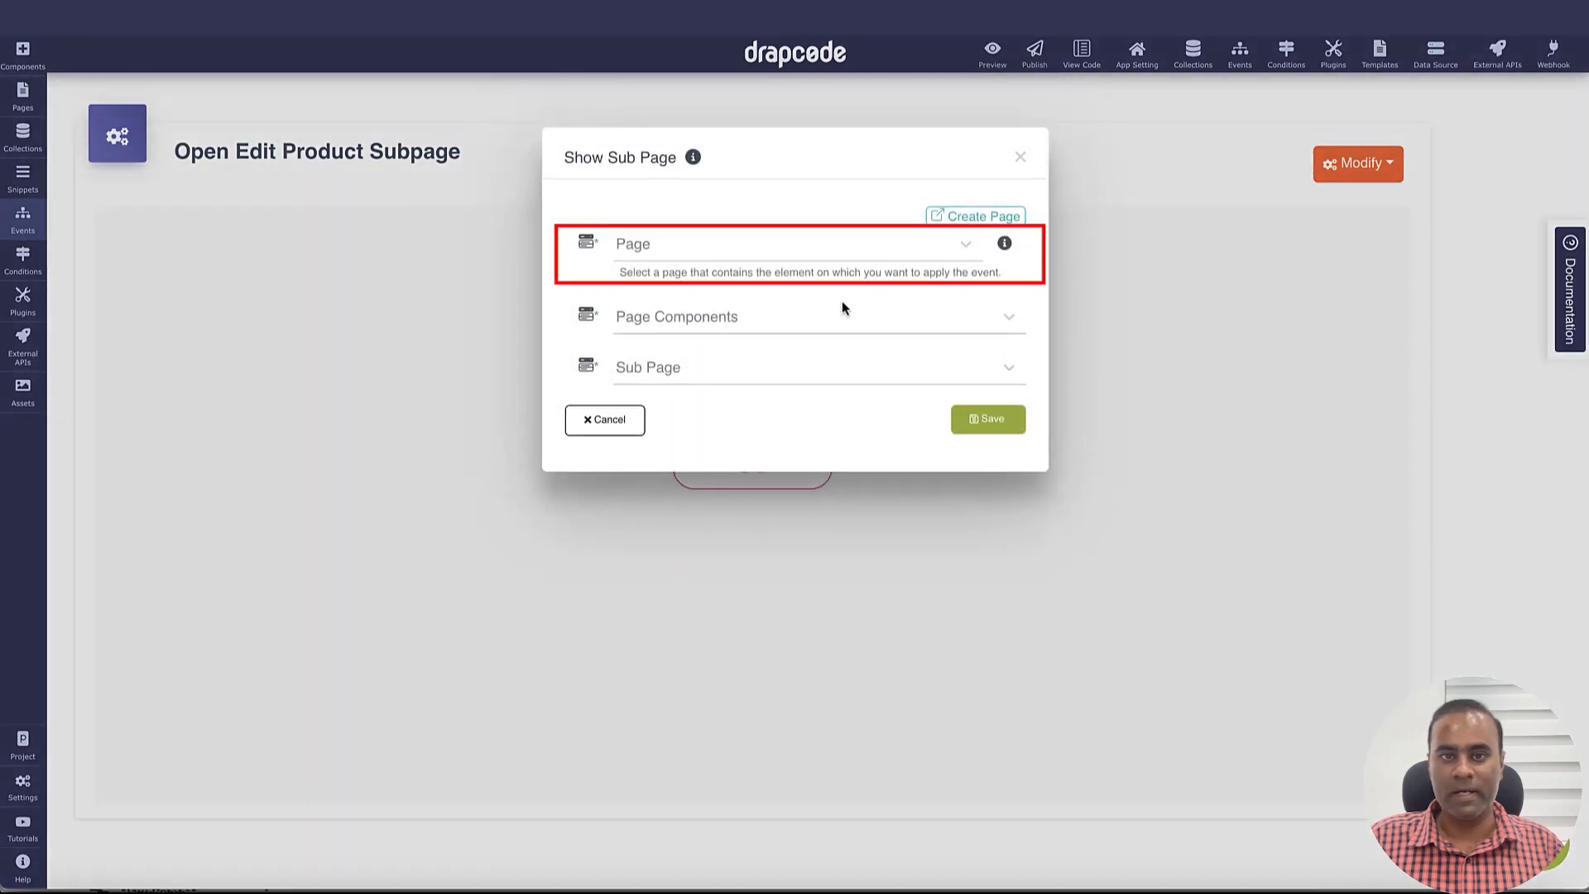
pyautogui.click(818, 250)
pyautogui.scroll(-2, 801, 346)
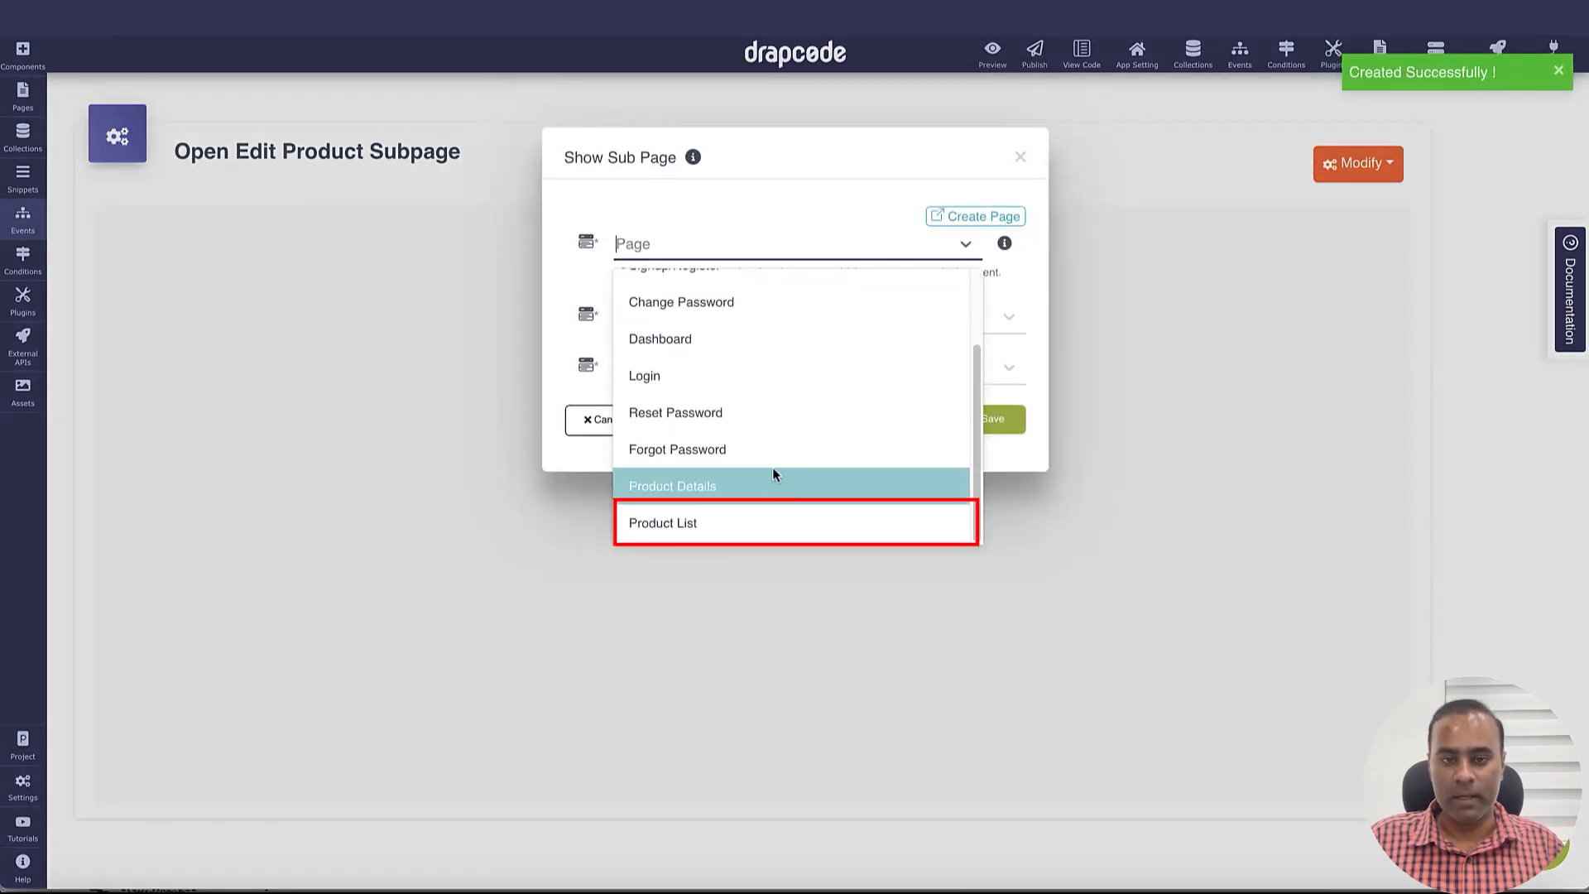
pyautogui.click(760, 520)
# Step: Choose Sub Page (ID: c3767) as the page component and Edit Product Subpage as the sub page, and save the action
pyautogui.click(729, 323)
pyautogui.click(726, 371)
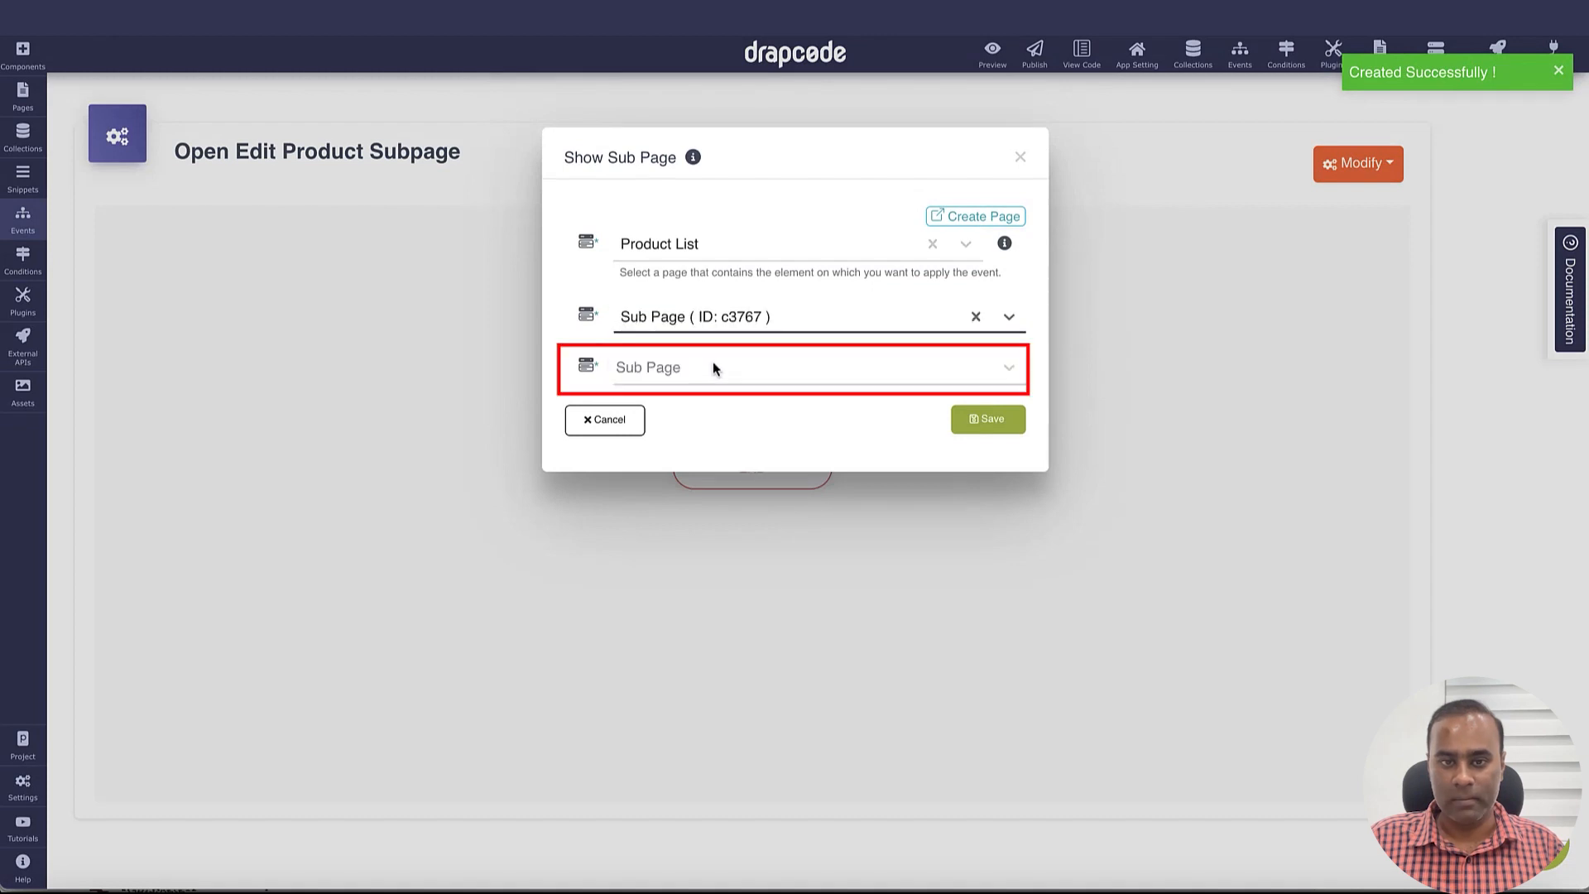
pyautogui.click(713, 366)
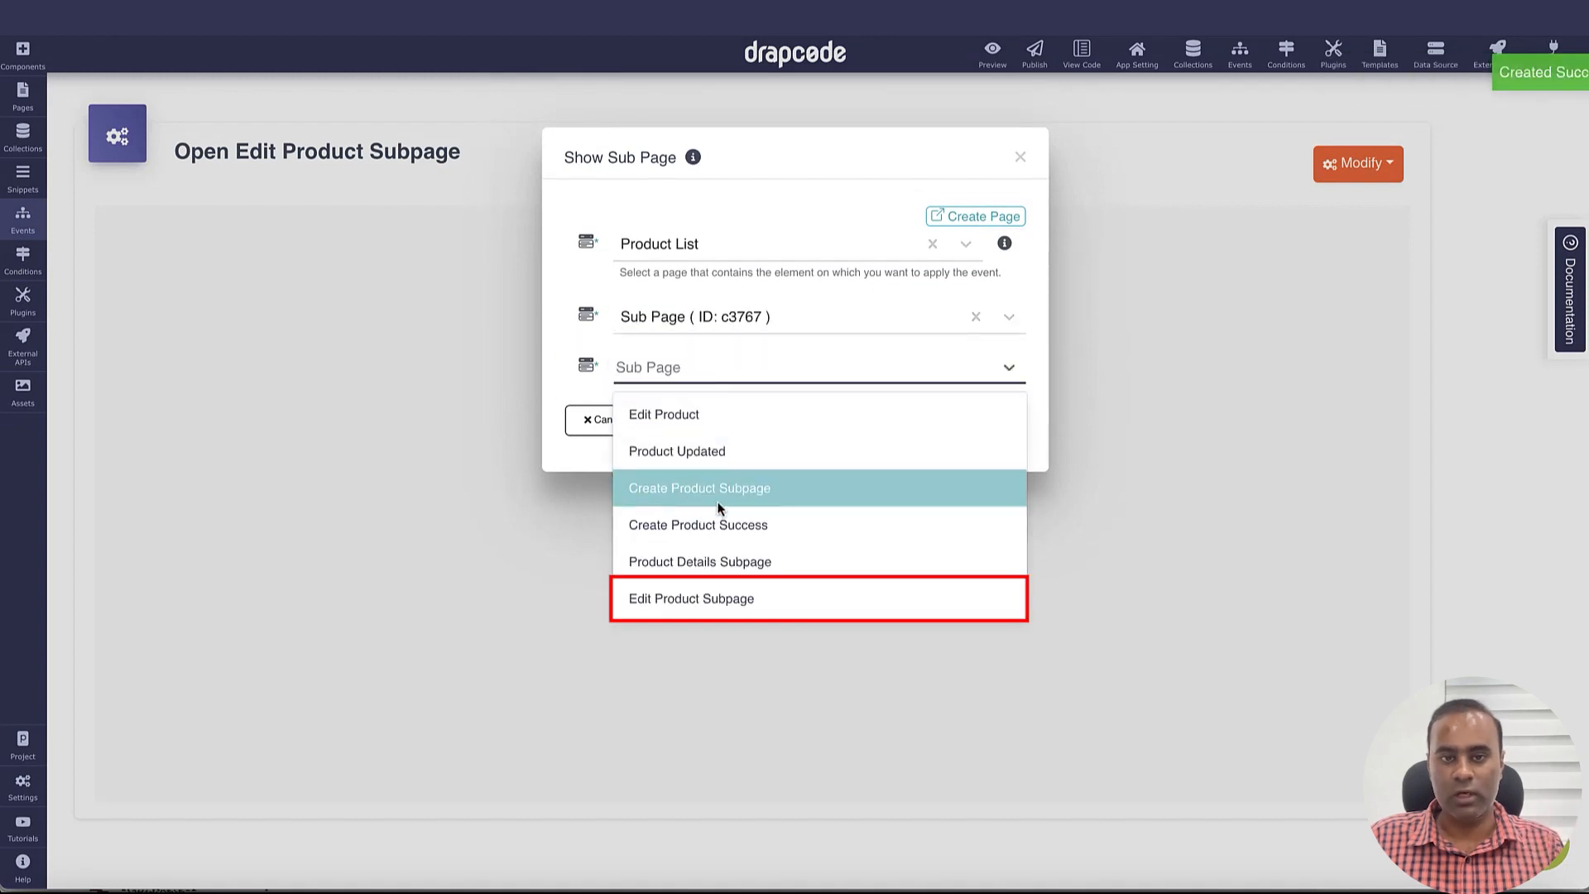
pyautogui.click(708, 599)
pyautogui.click(977, 437)
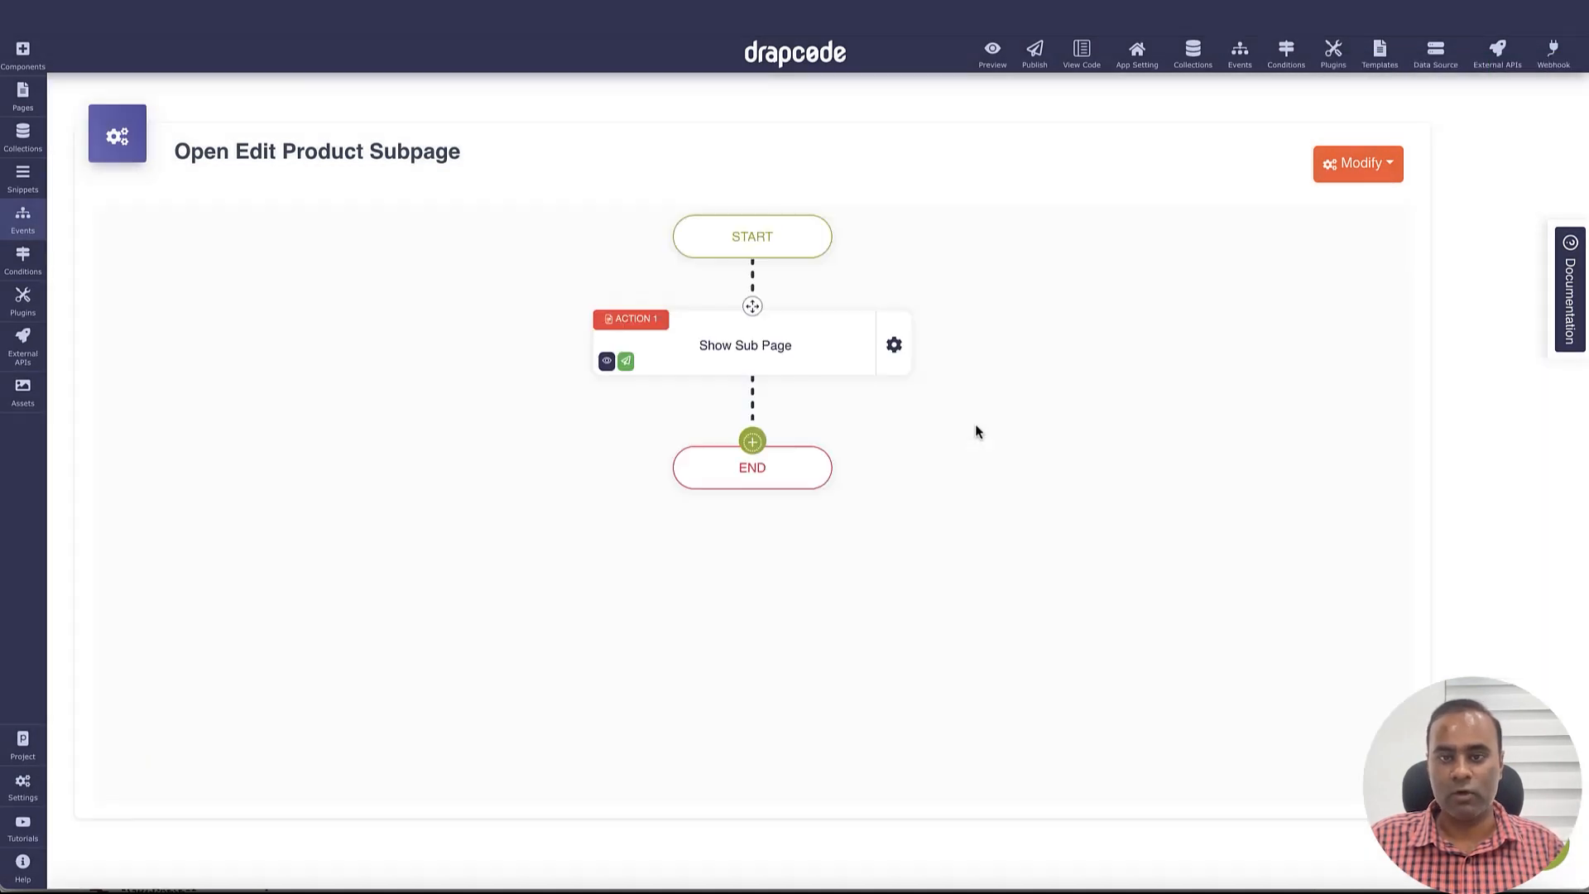
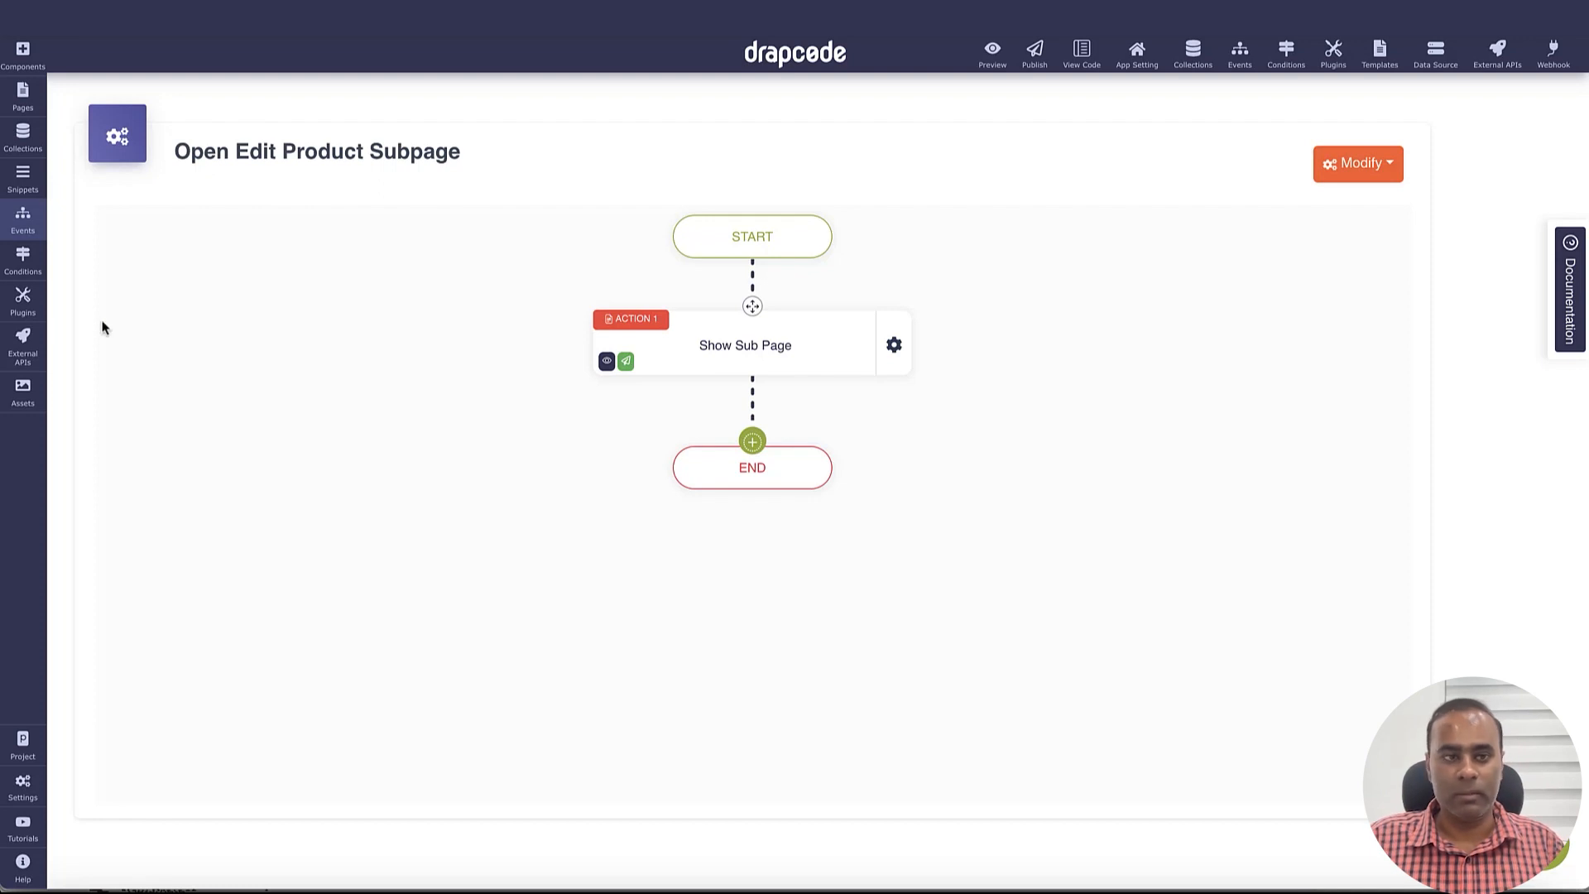
# Step: Open the Edit Product Subpage snippet, assign the Update Product via Subpage event to its product form, and save the snippet
pyautogui.click(24, 179)
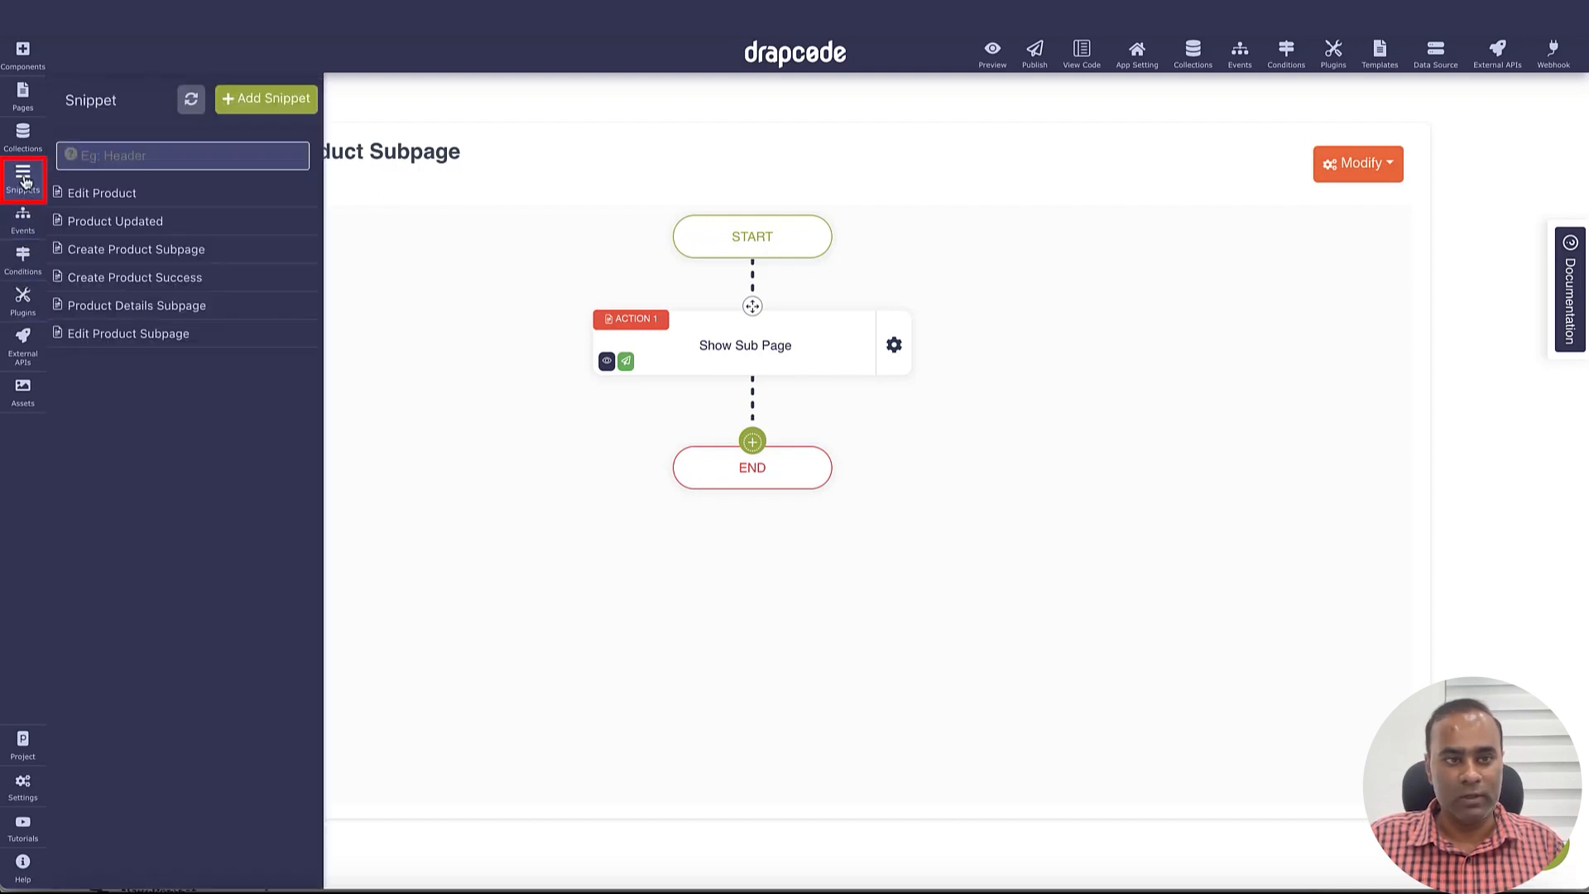
pyautogui.click(139, 346)
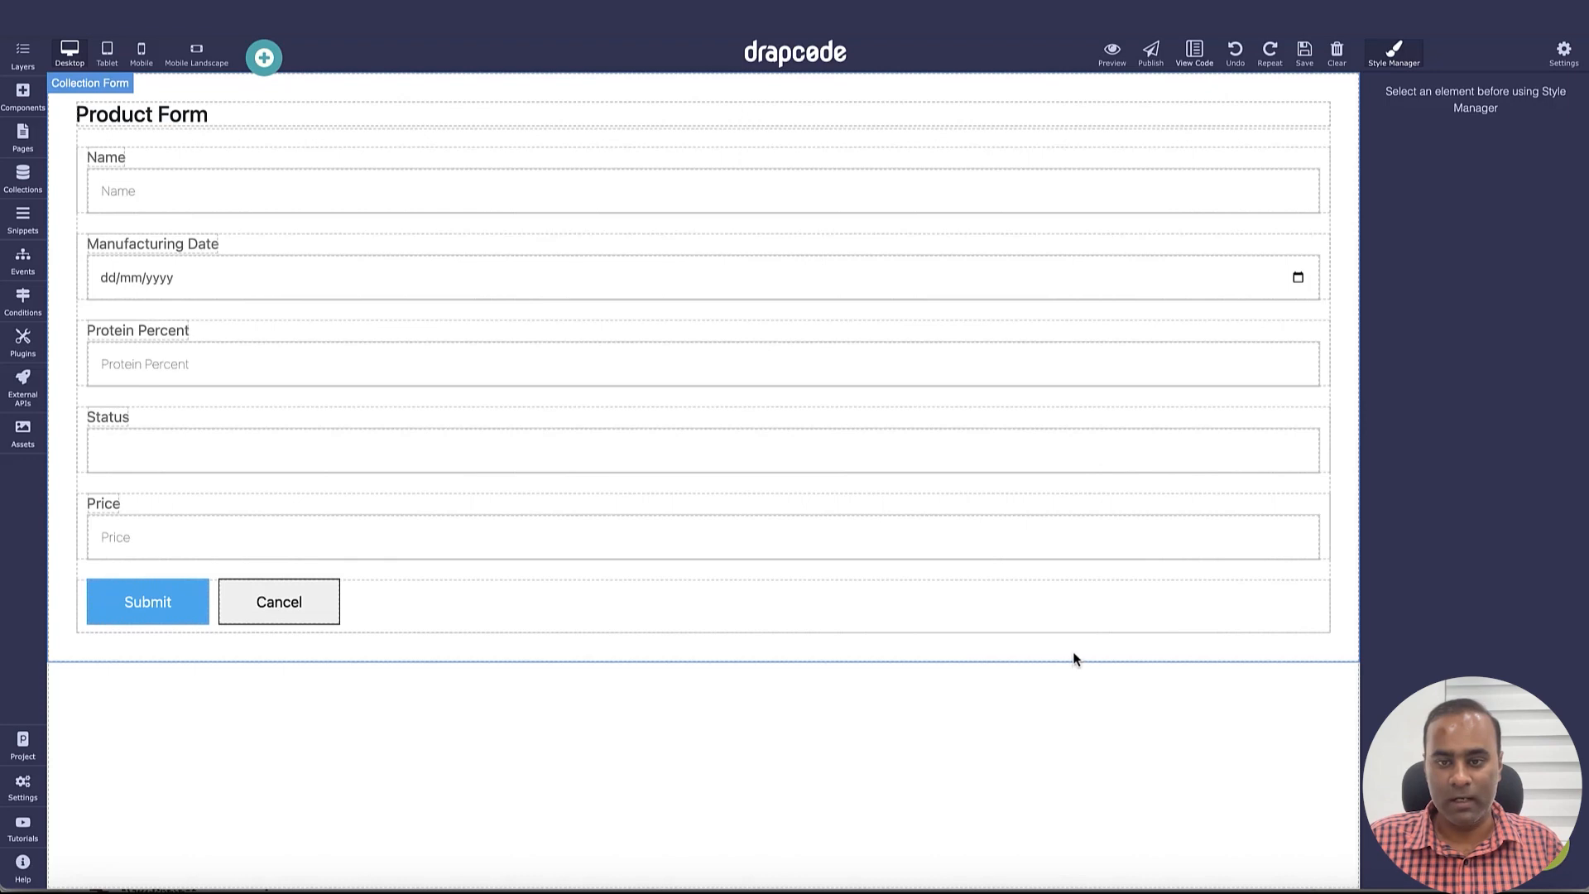
pyautogui.click(1074, 659)
pyautogui.click(1345, 674)
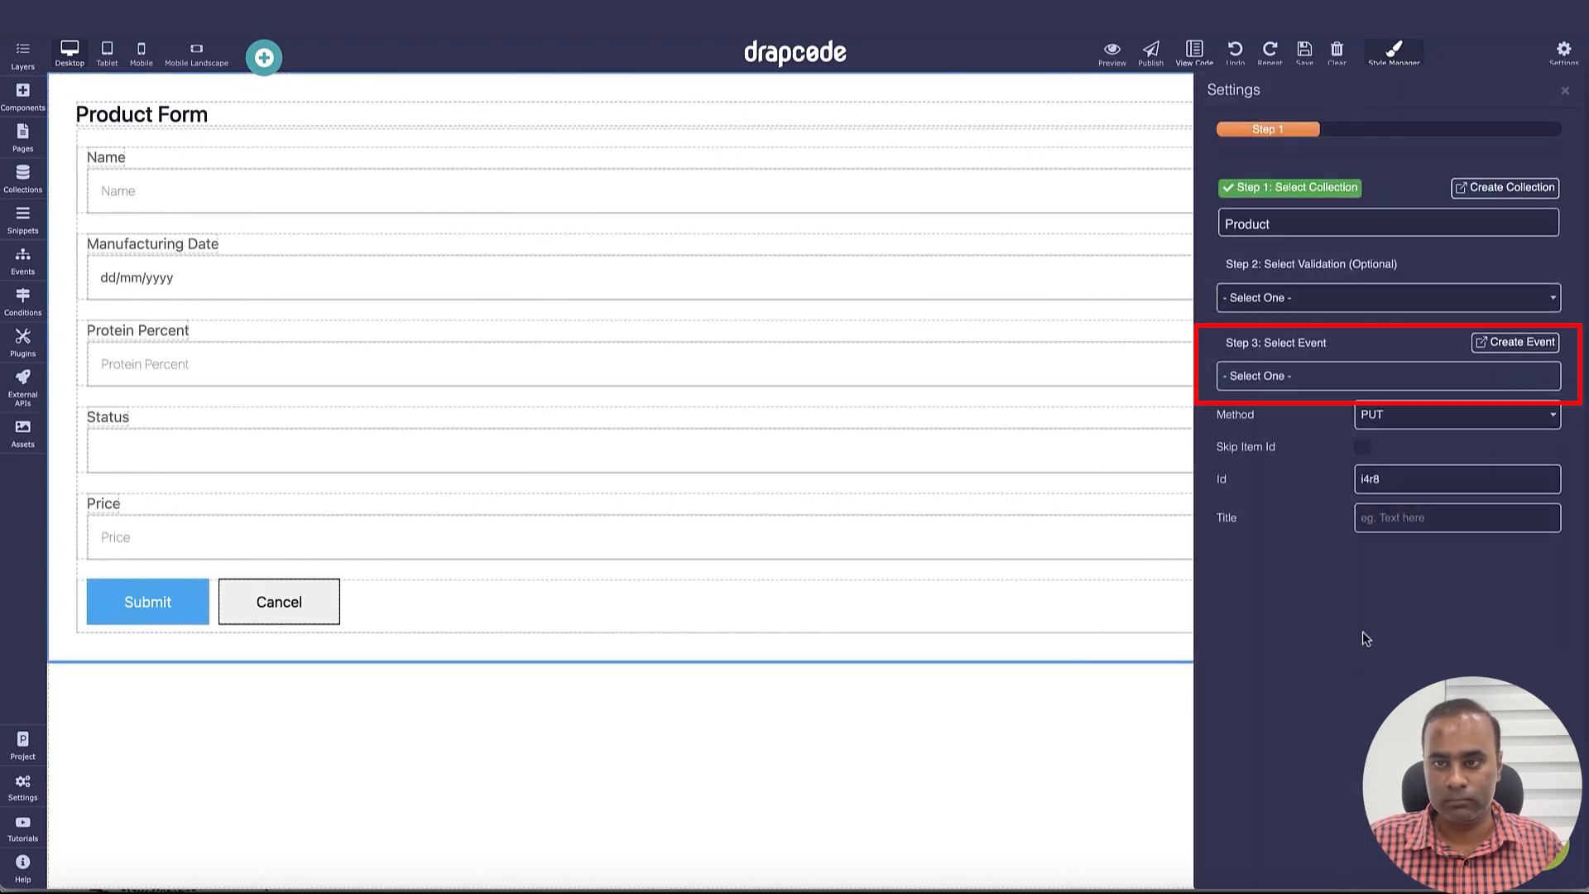
pyautogui.click(1315, 382)
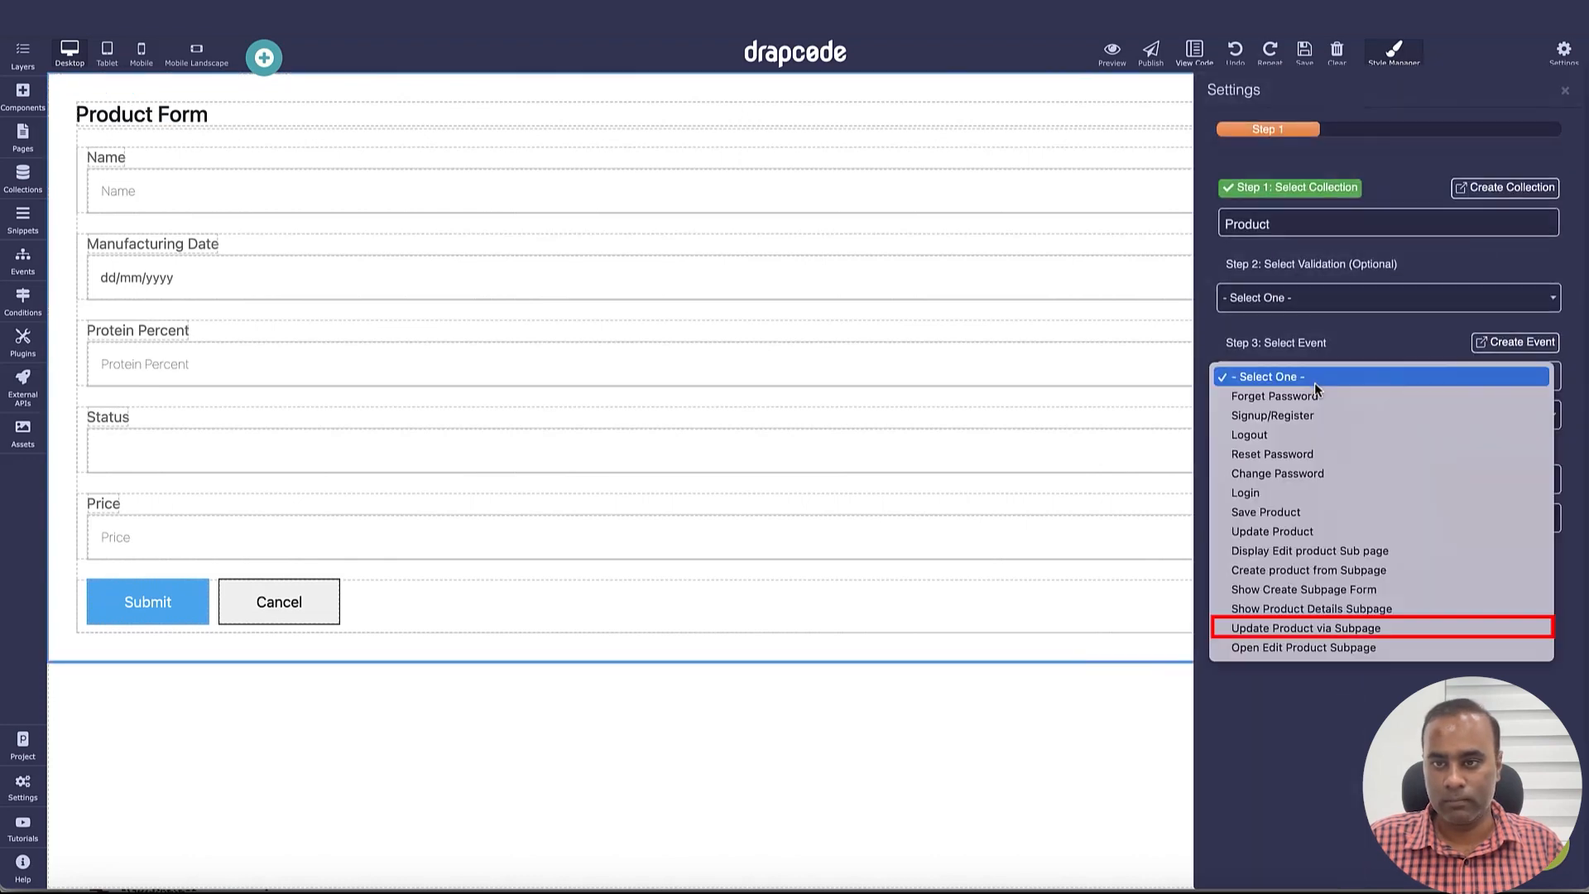
pyautogui.click(1304, 630)
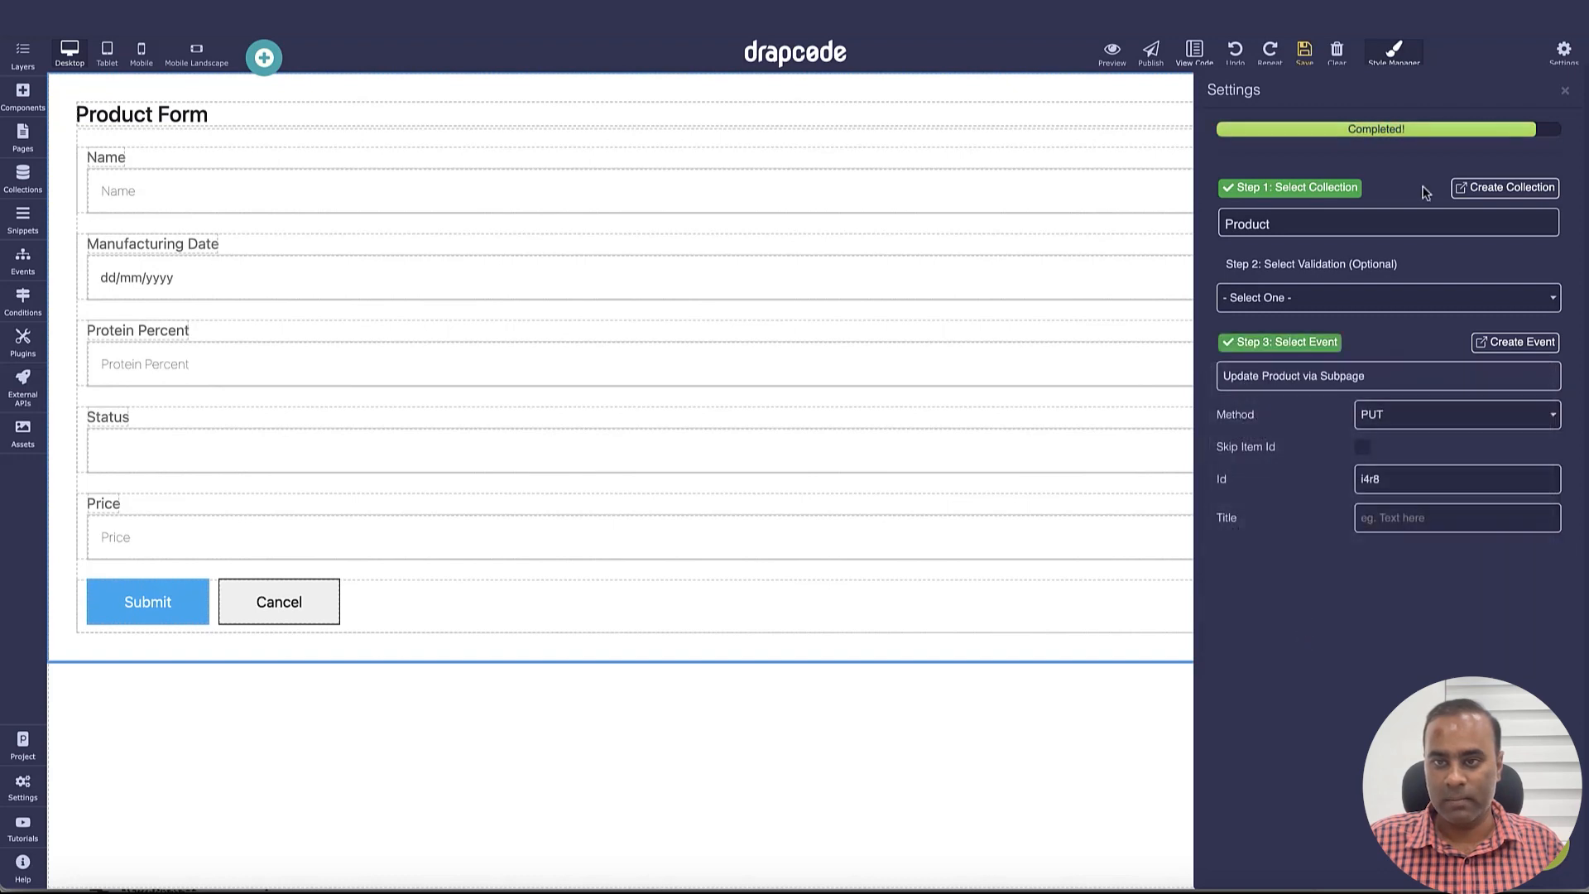
pyautogui.click(1564, 91)
pyautogui.click(1305, 53)
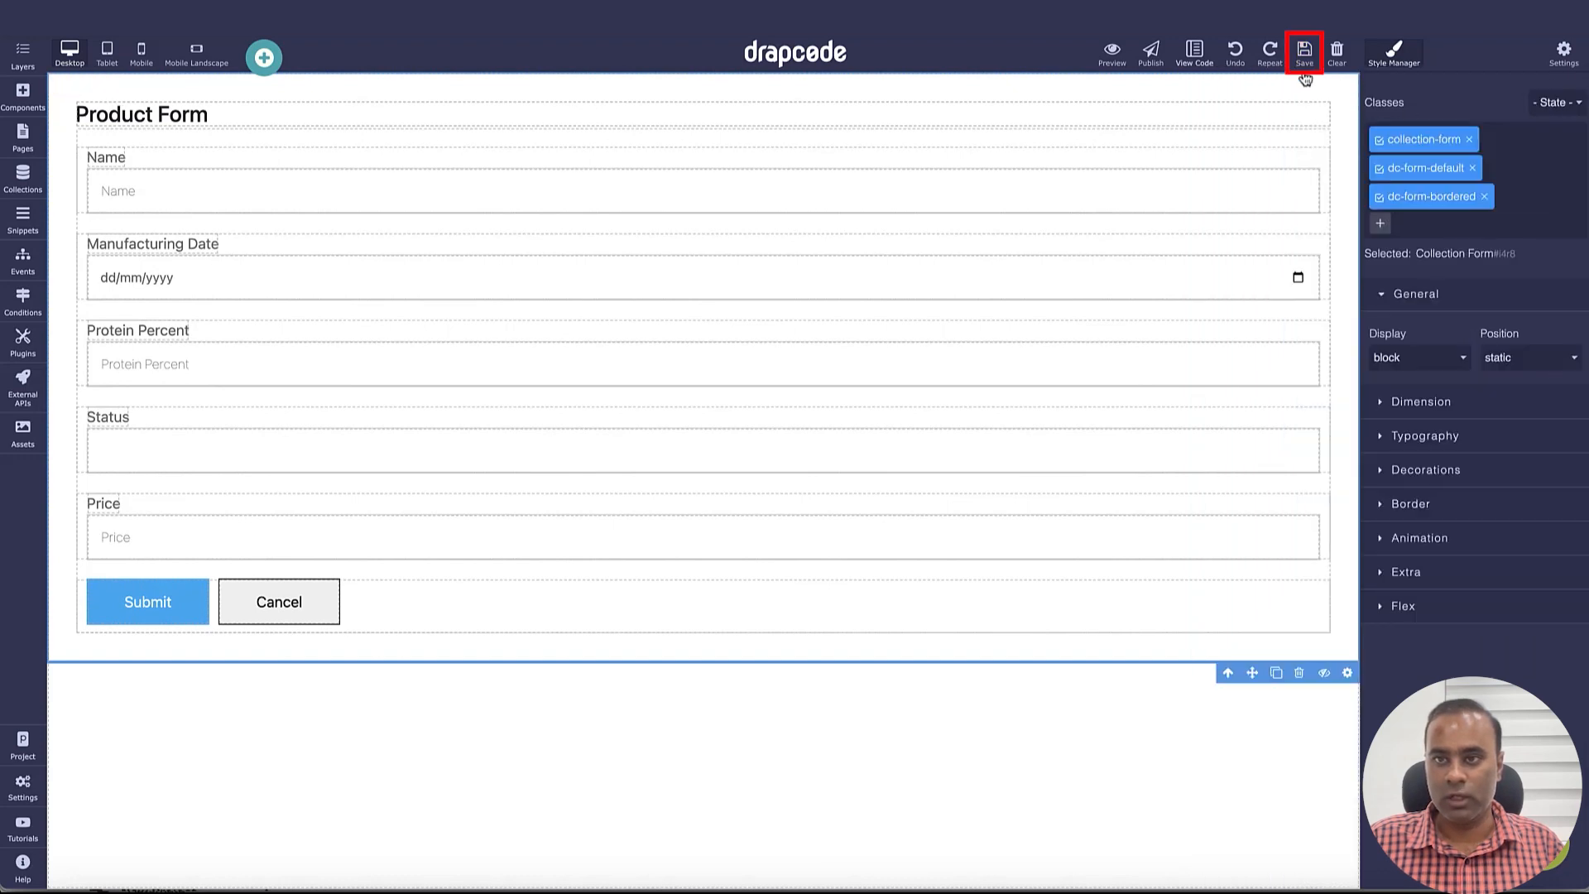
# Step: On the Product List page, set the table's Edit button workflow event to Open Edit Product Subpage and save the page
pyautogui.click(34, 149)
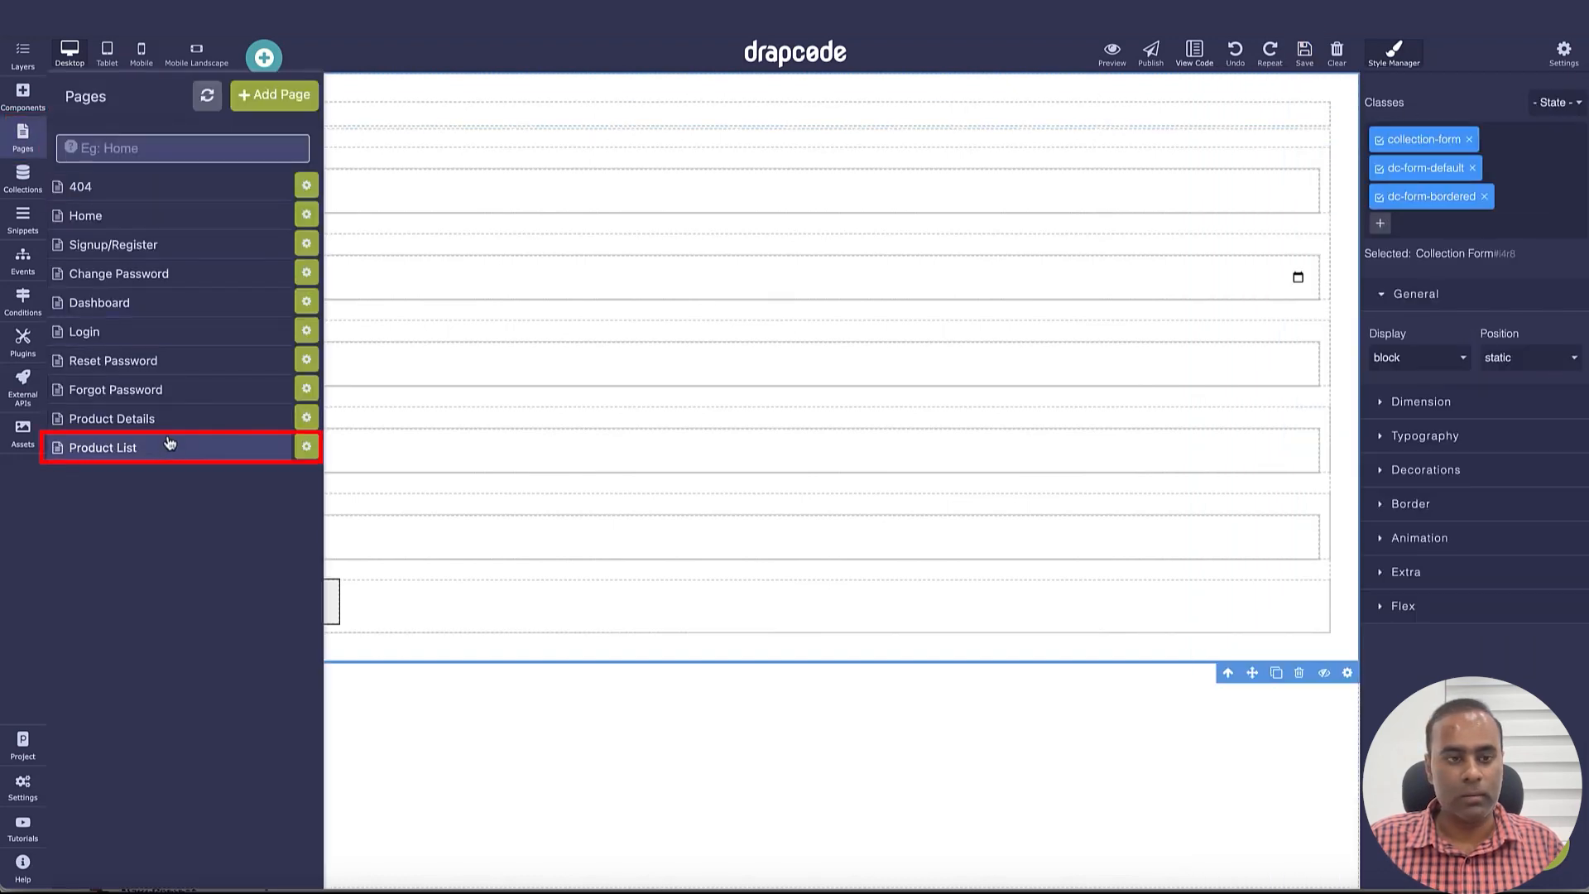
pyautogui.click(170, 448)
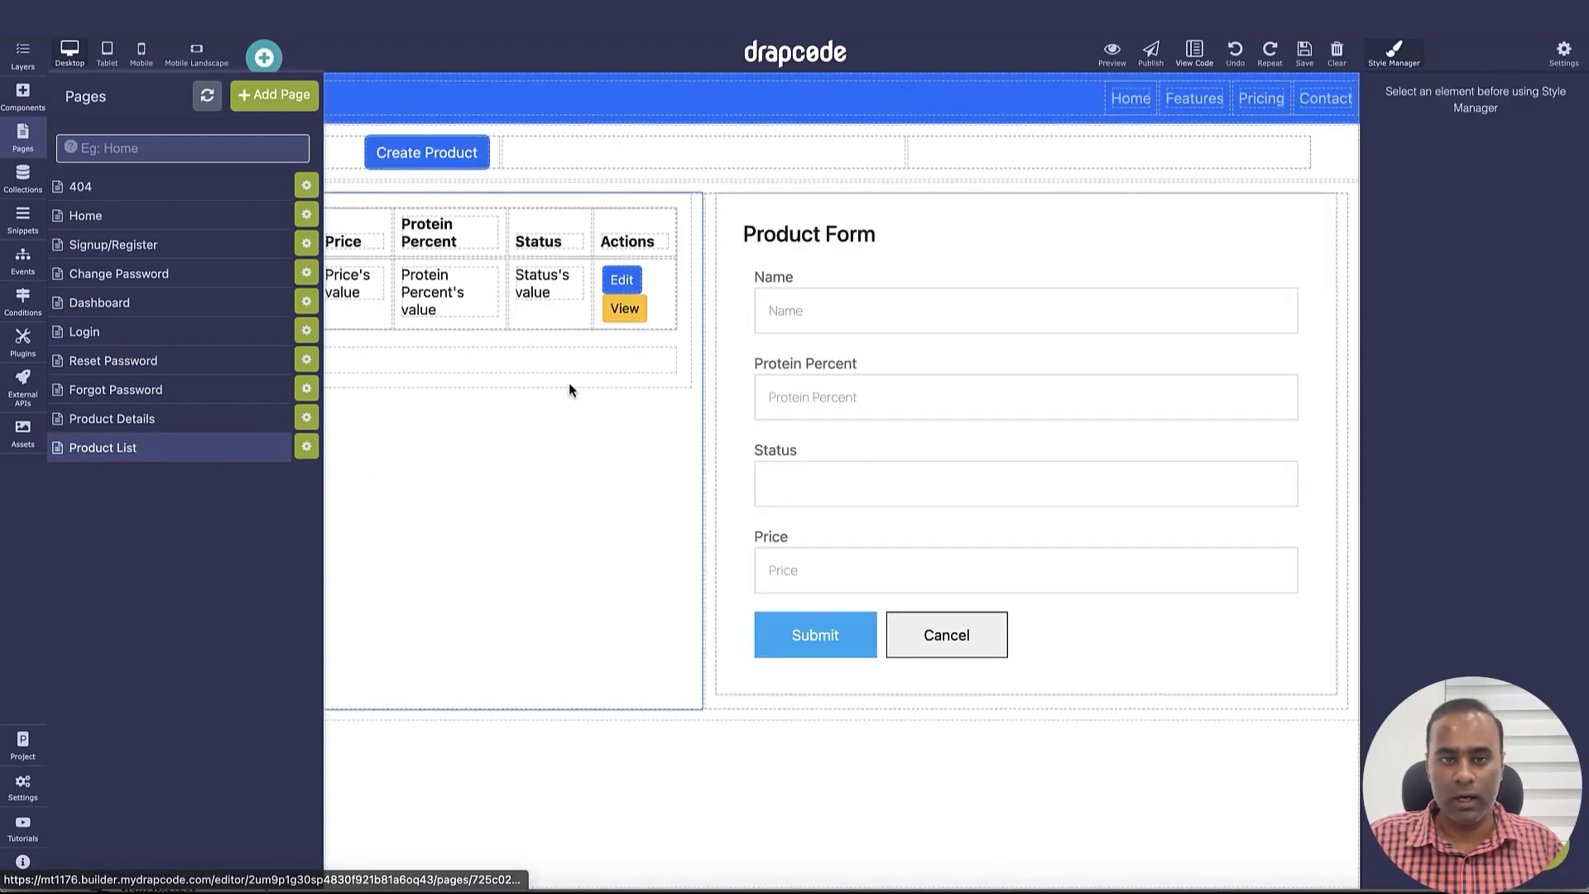
pyautogui.click(624, 287)
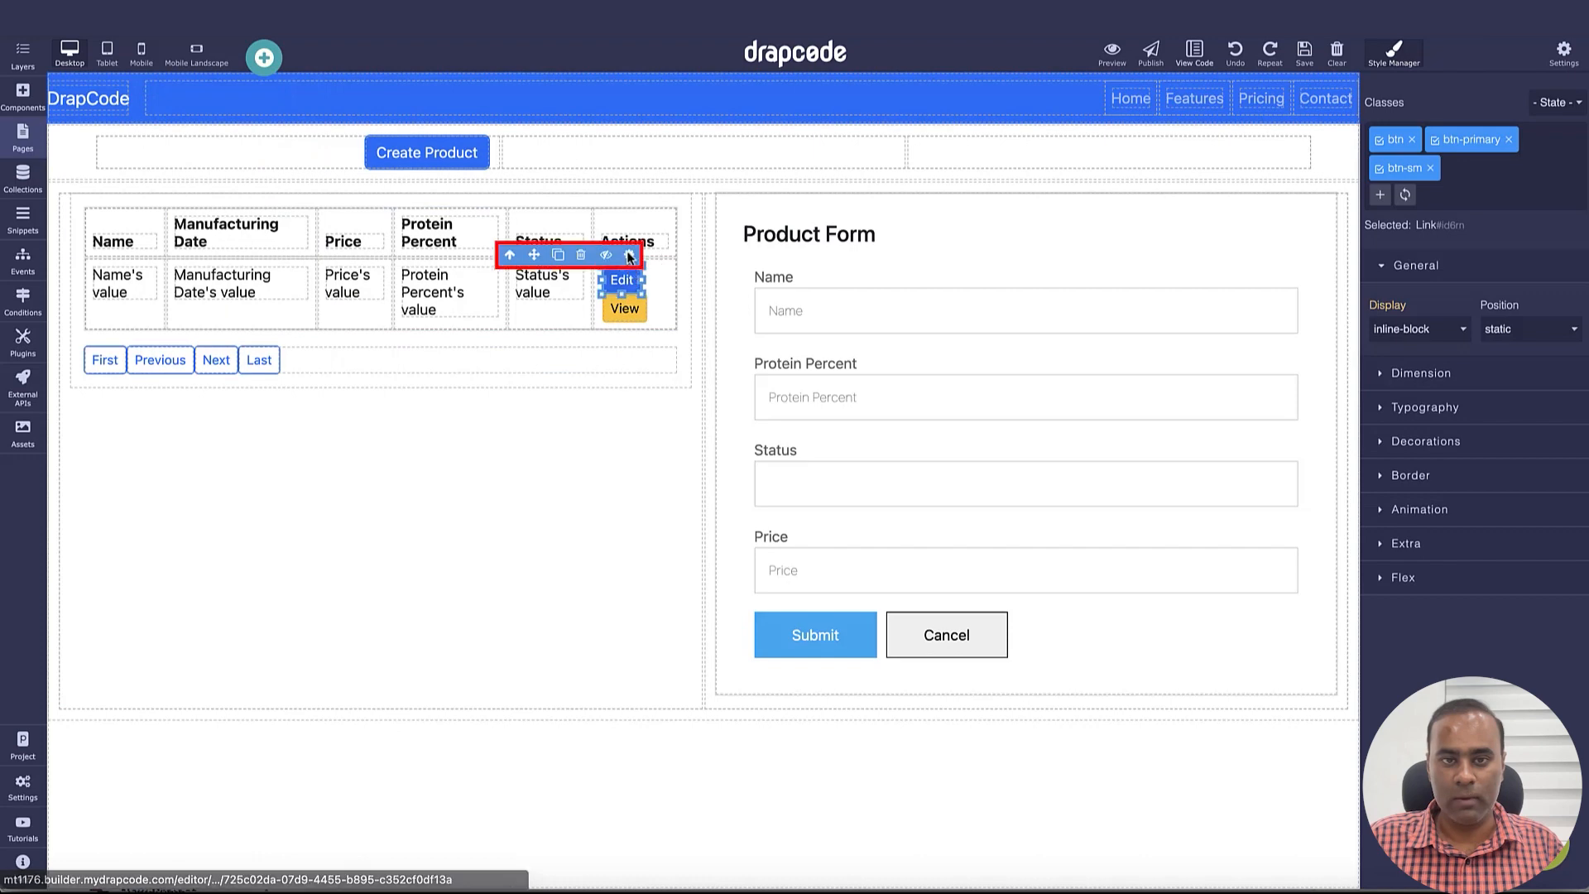
pyautogui.click(629, 254)
pyautogui.click(1421, 509)
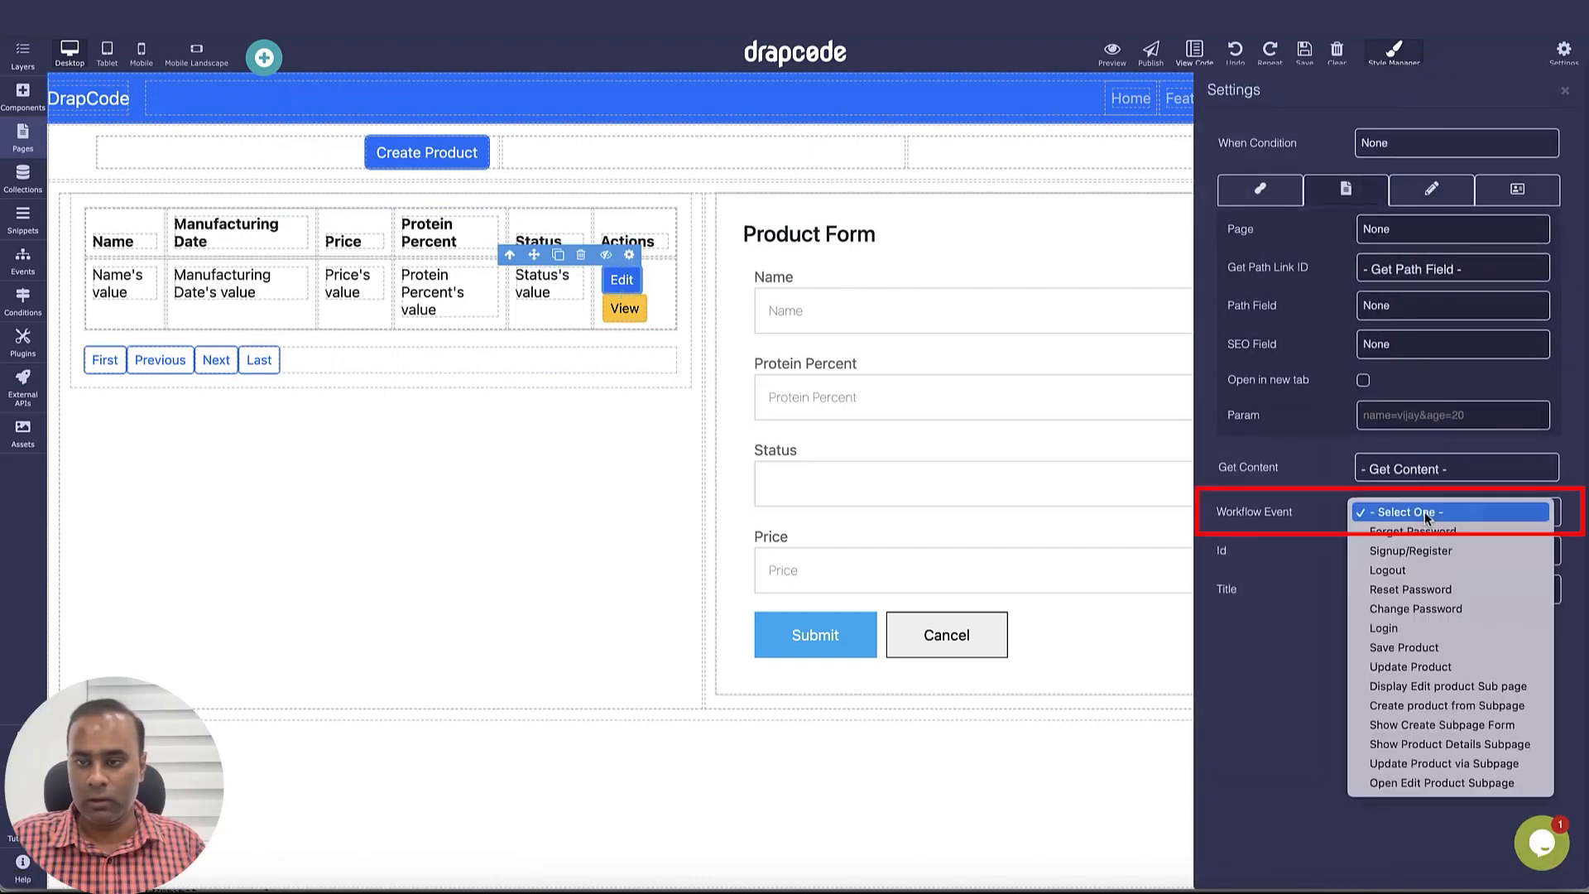
pyautogui.click(1417, 786)
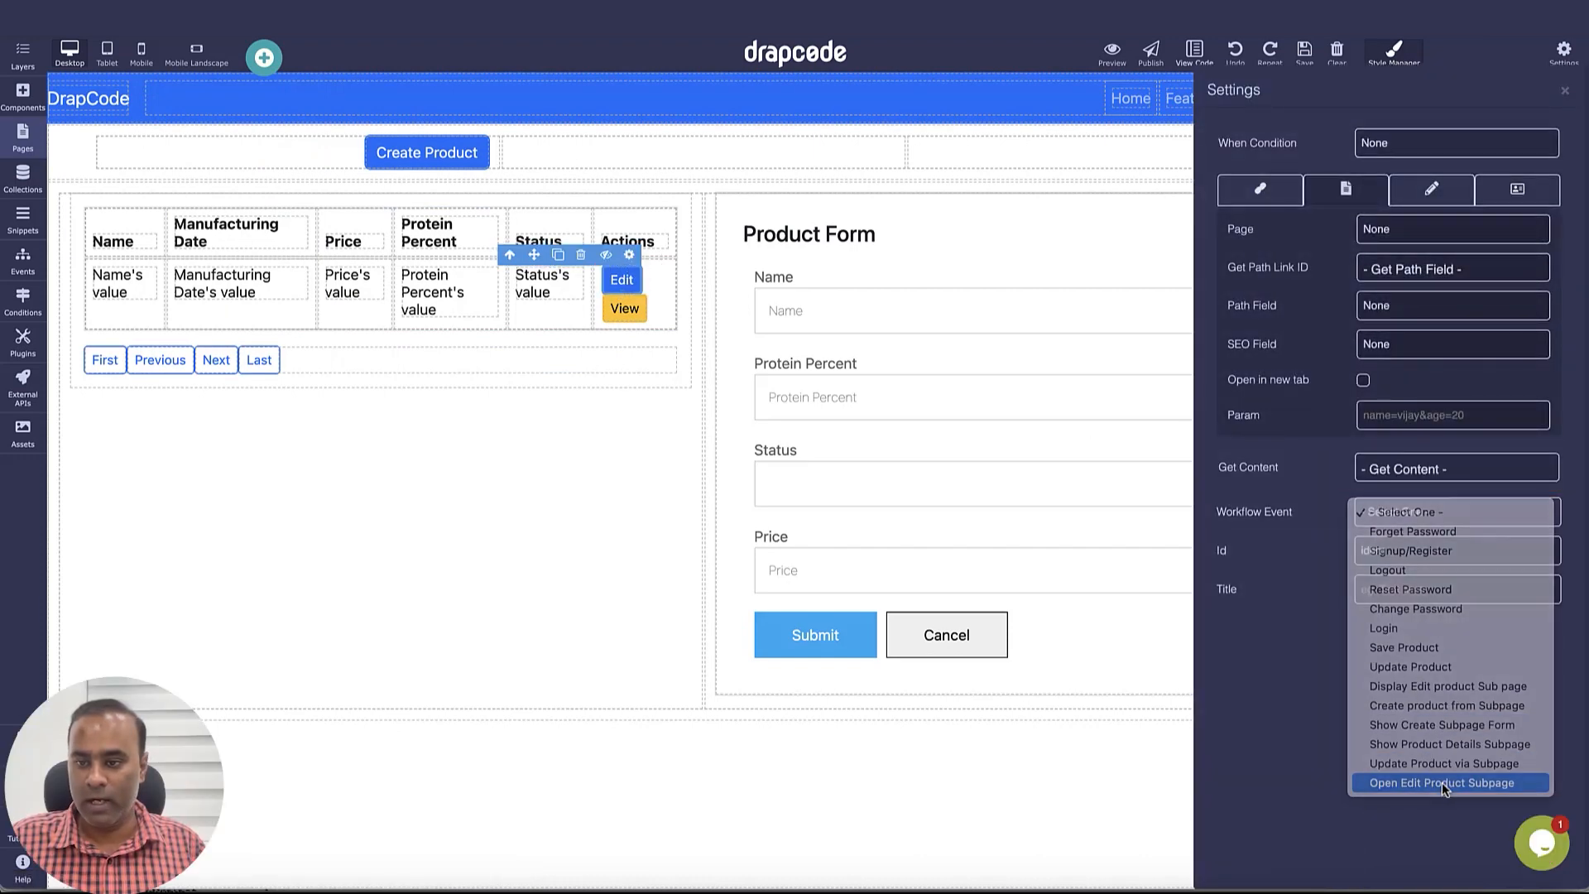
pyautogui.click(1564, 91)
pyautogui.click(1304, 51)
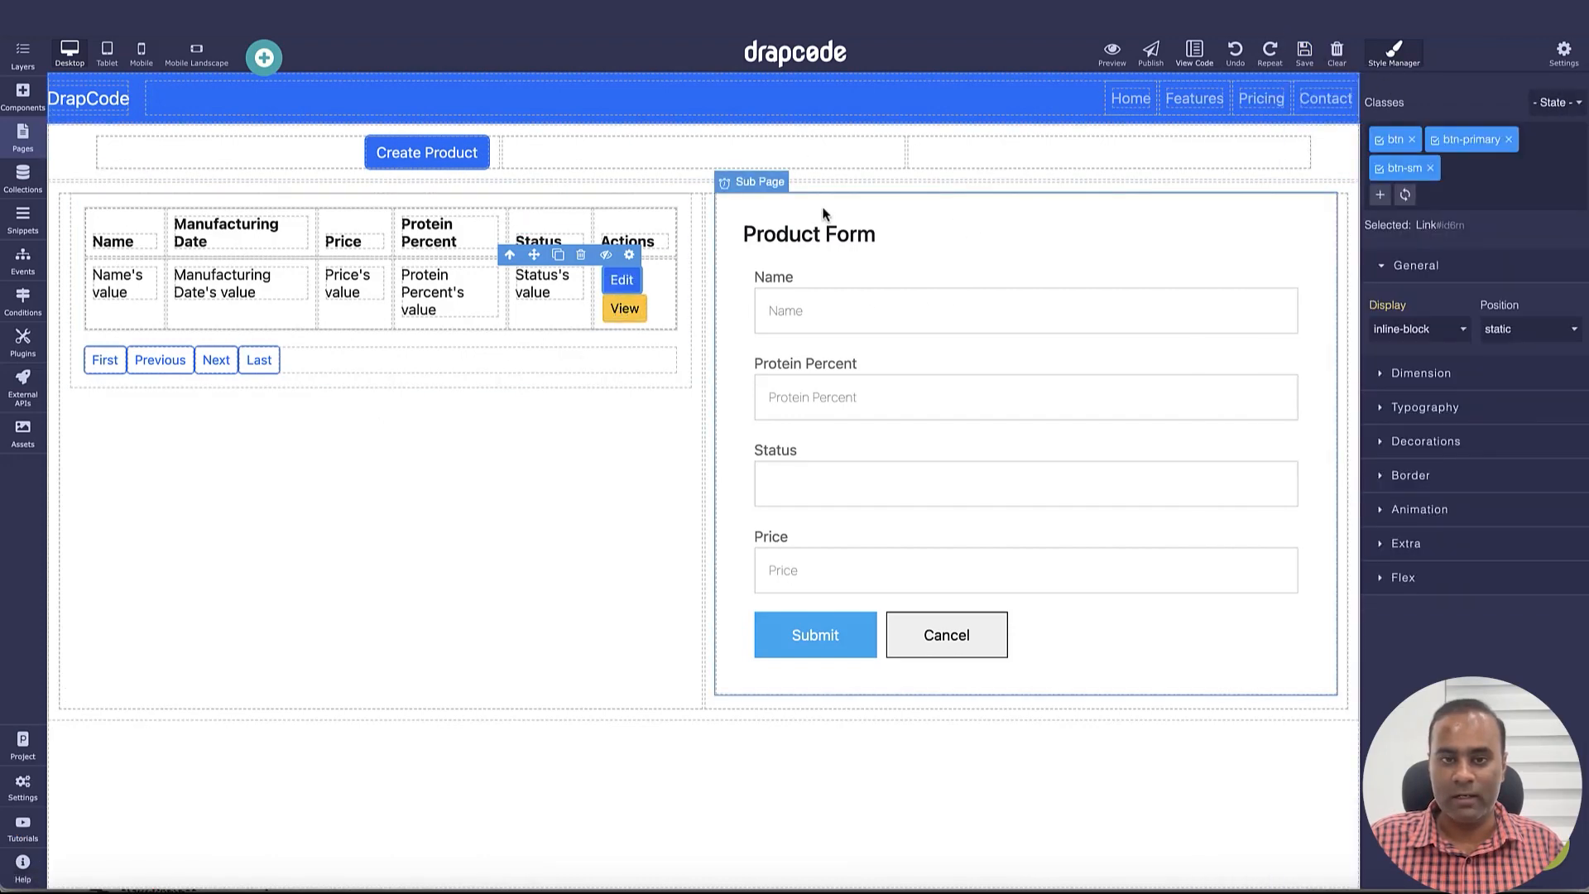
pyautogui.click(1306, 55)
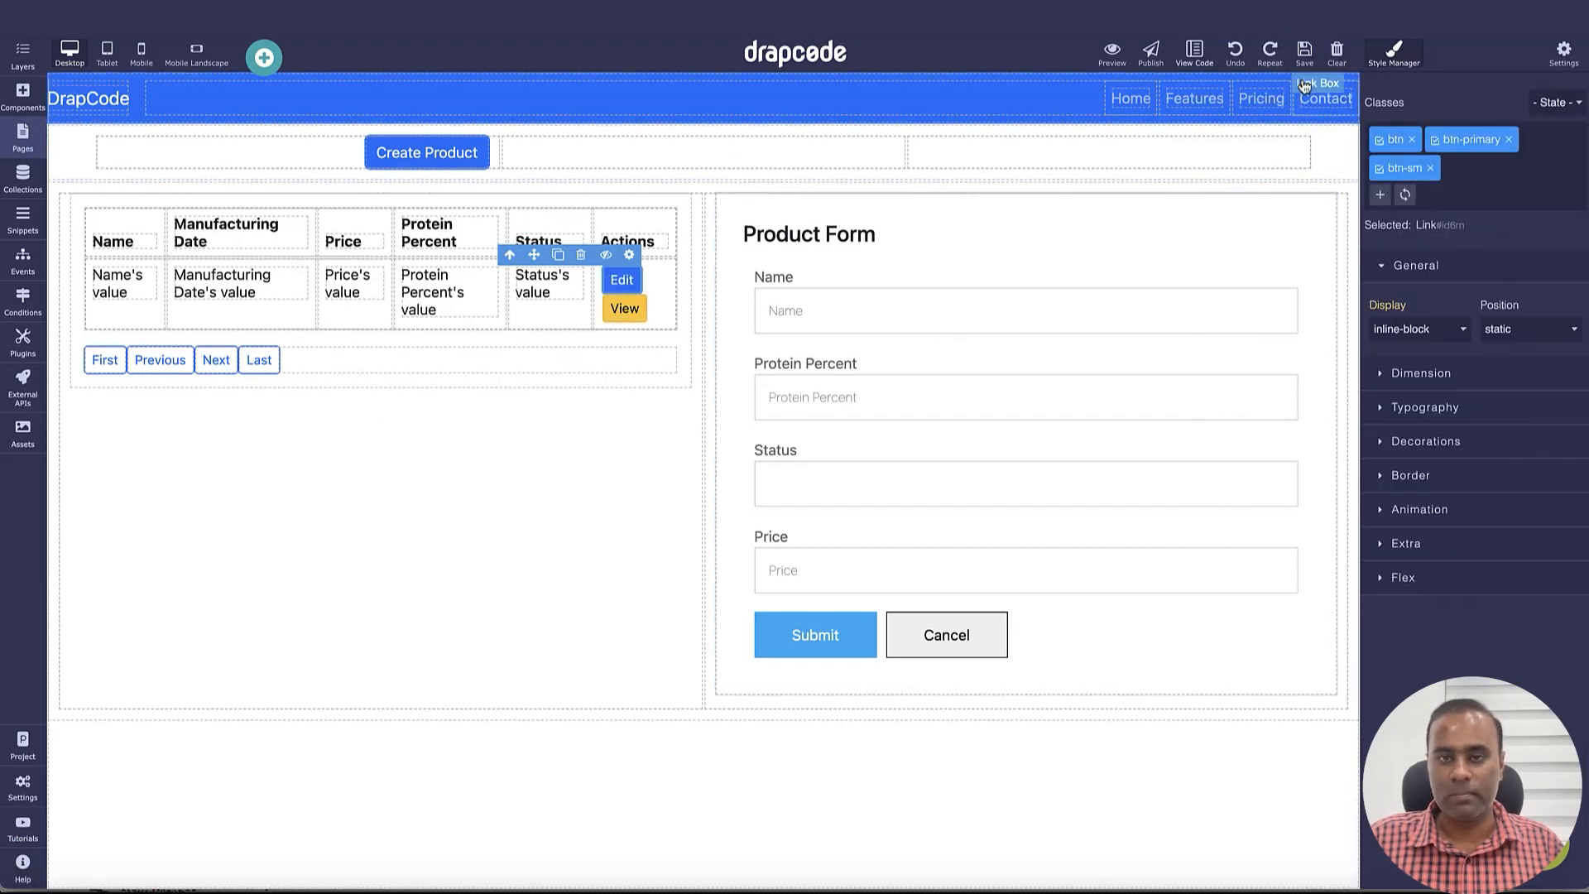
# Step: Switch to the app preview, reload the product list, and view the details of Product 1 and Product 4
pyautogui.hotkey('ctrl', 'Tab')
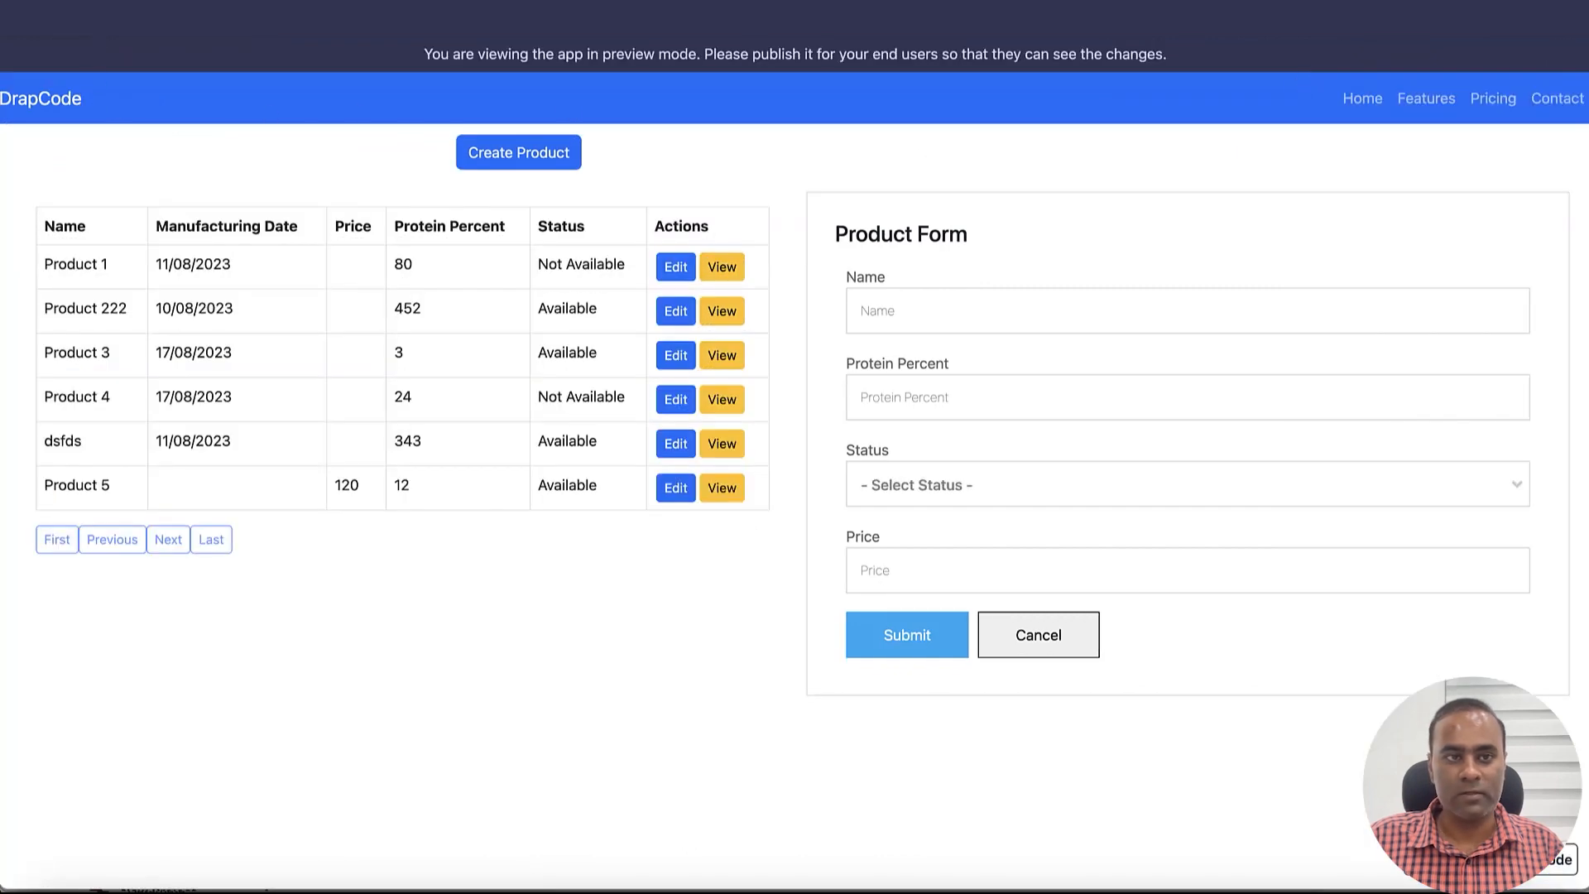
pyautogui.click(77, 20)
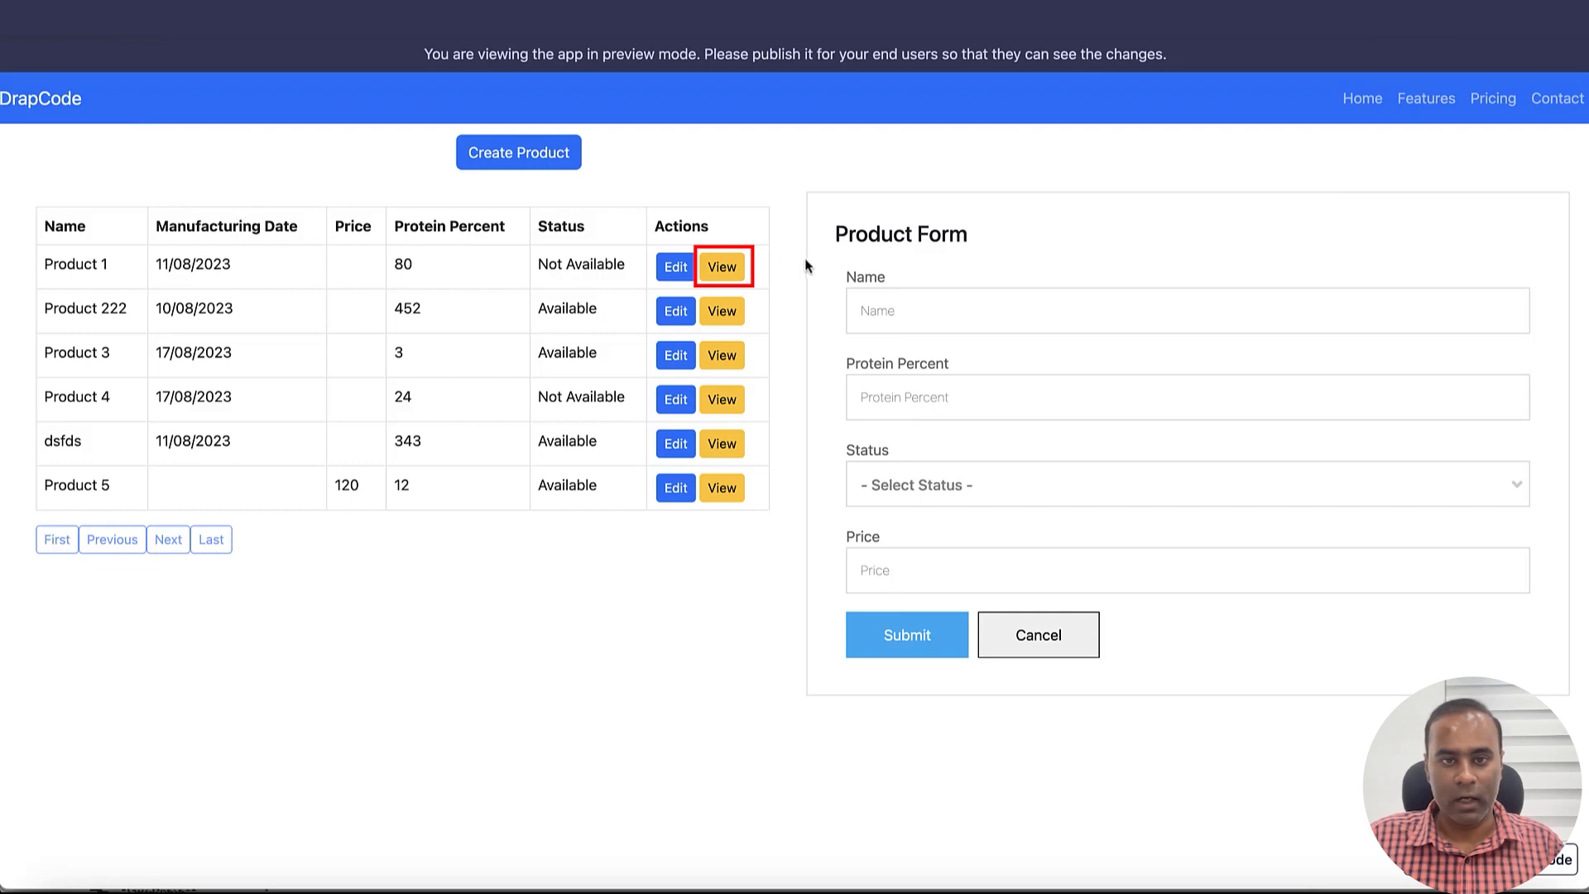
pyautogui.click(722, 267)
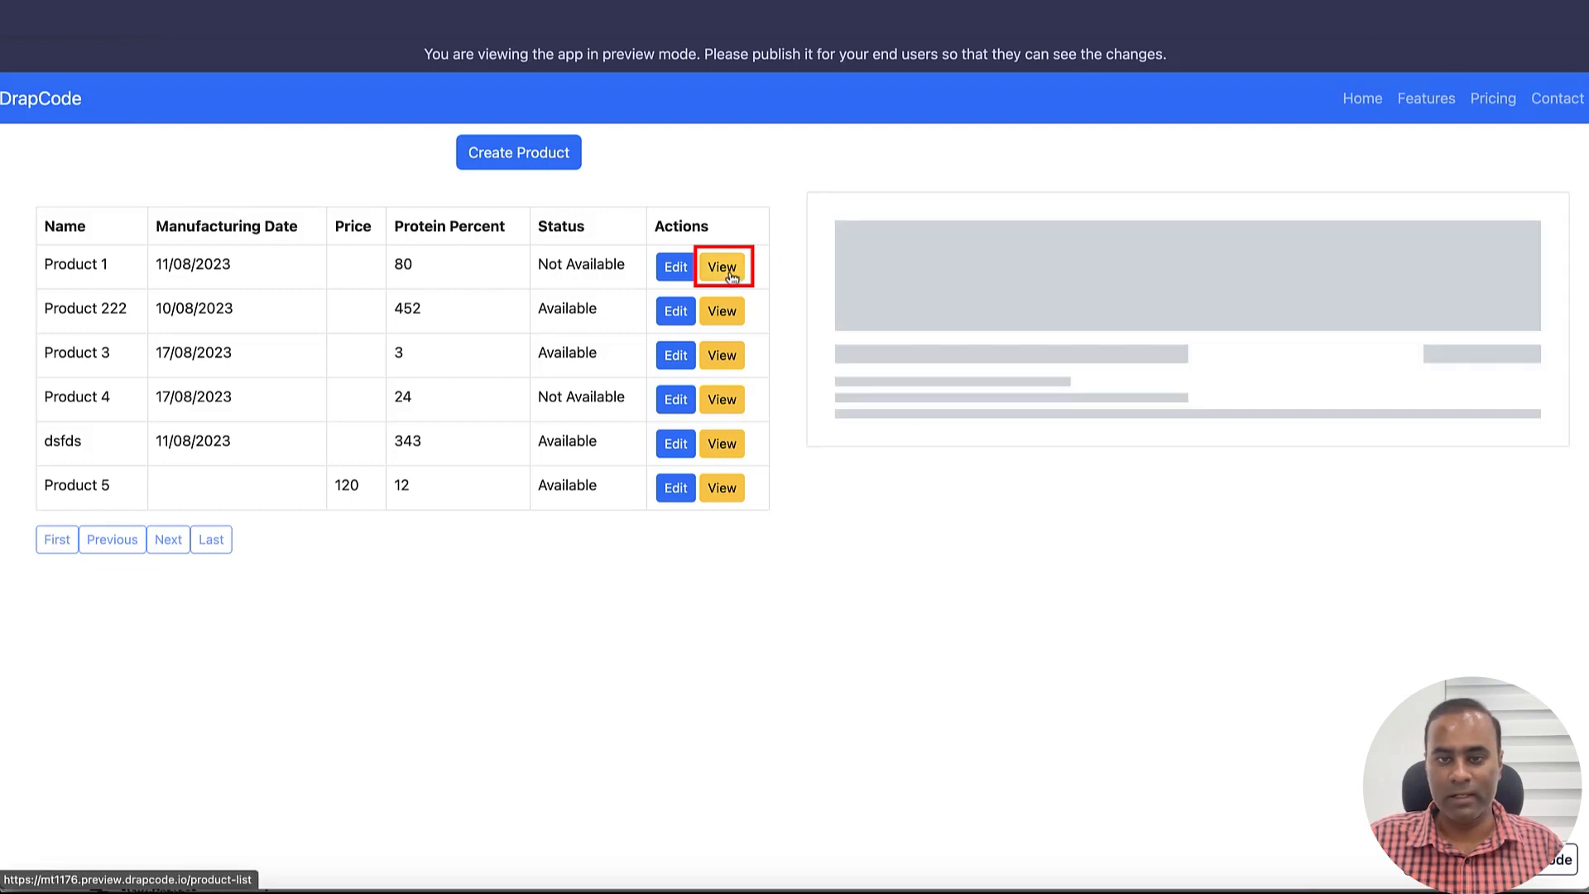
pyautogui.click(722, 399)
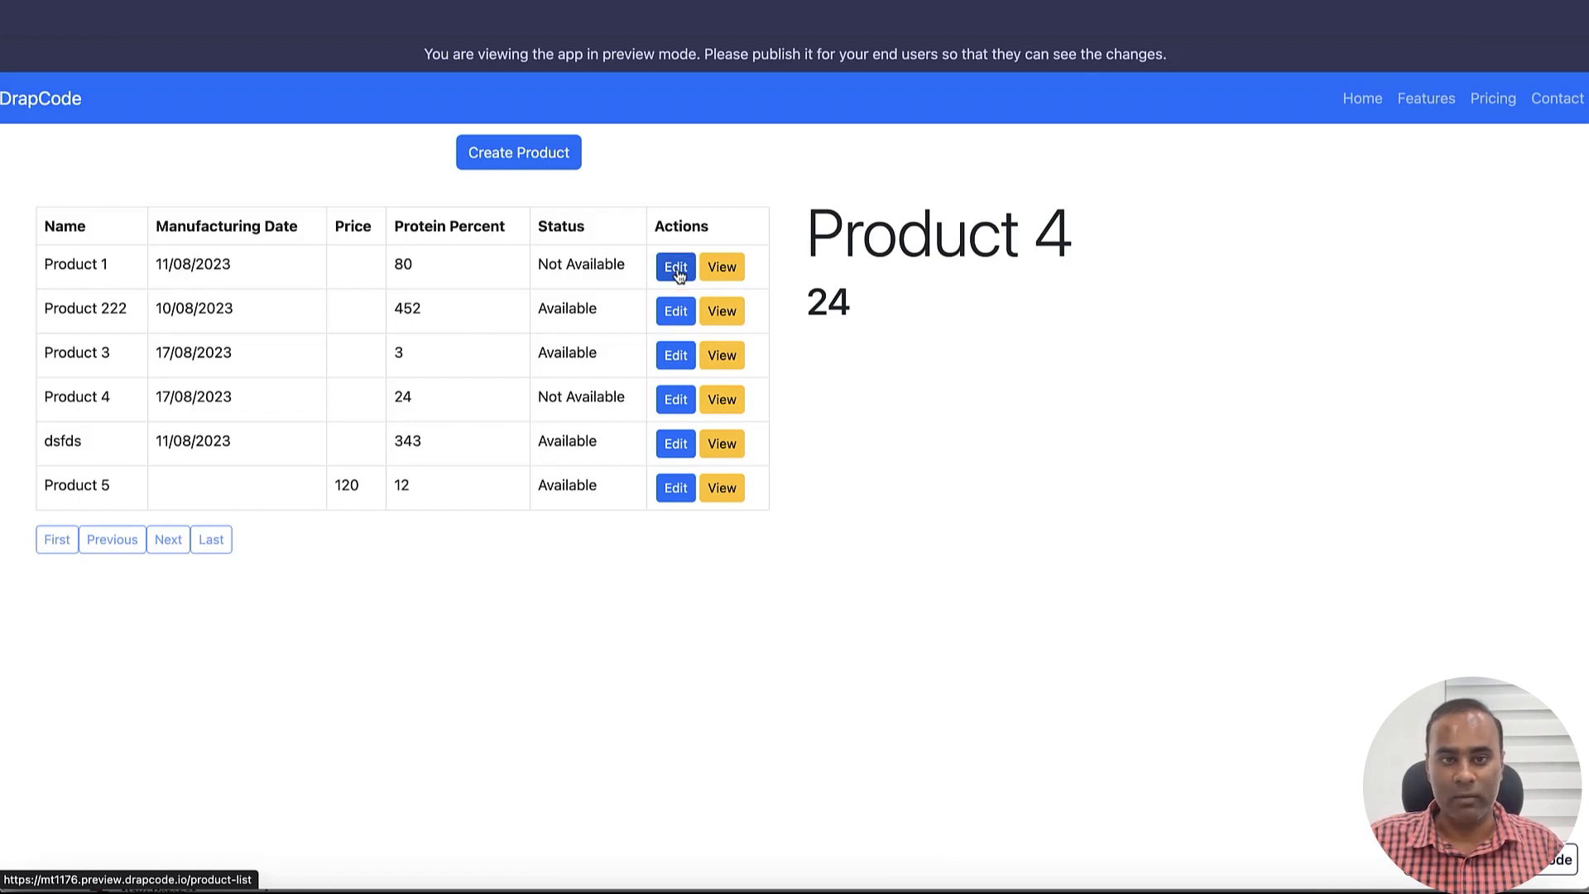
# Step: Test switching the sub page between the edit forms of several products, the create form, and the details of Product 4
pyautogui.click(676, 269)
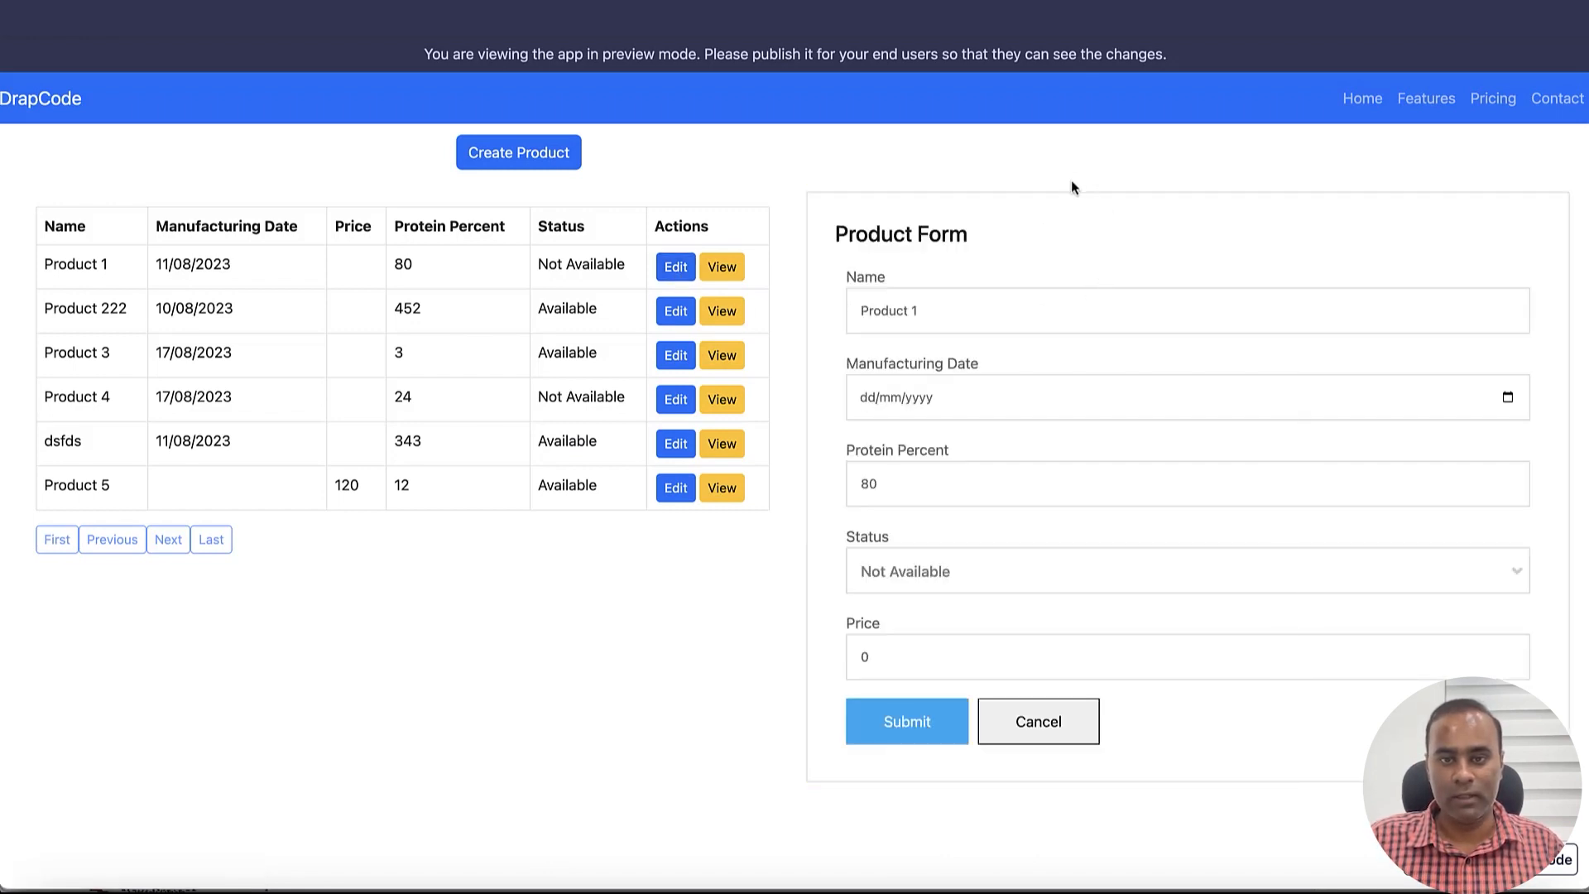
pyautogui.click(676, 356)
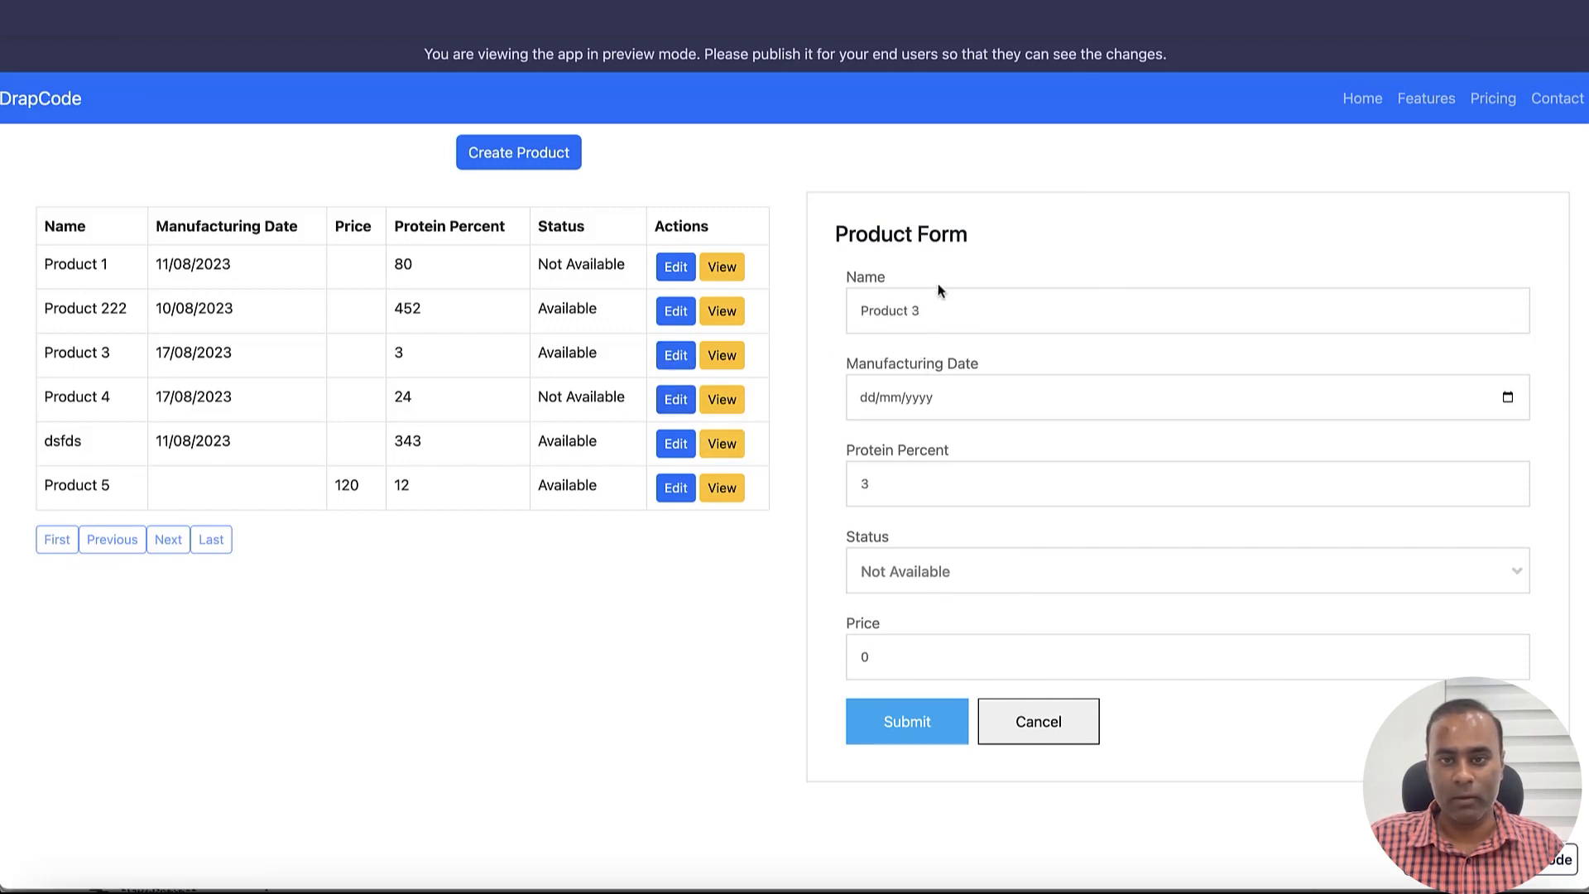
pyautogui.click(529, 157)
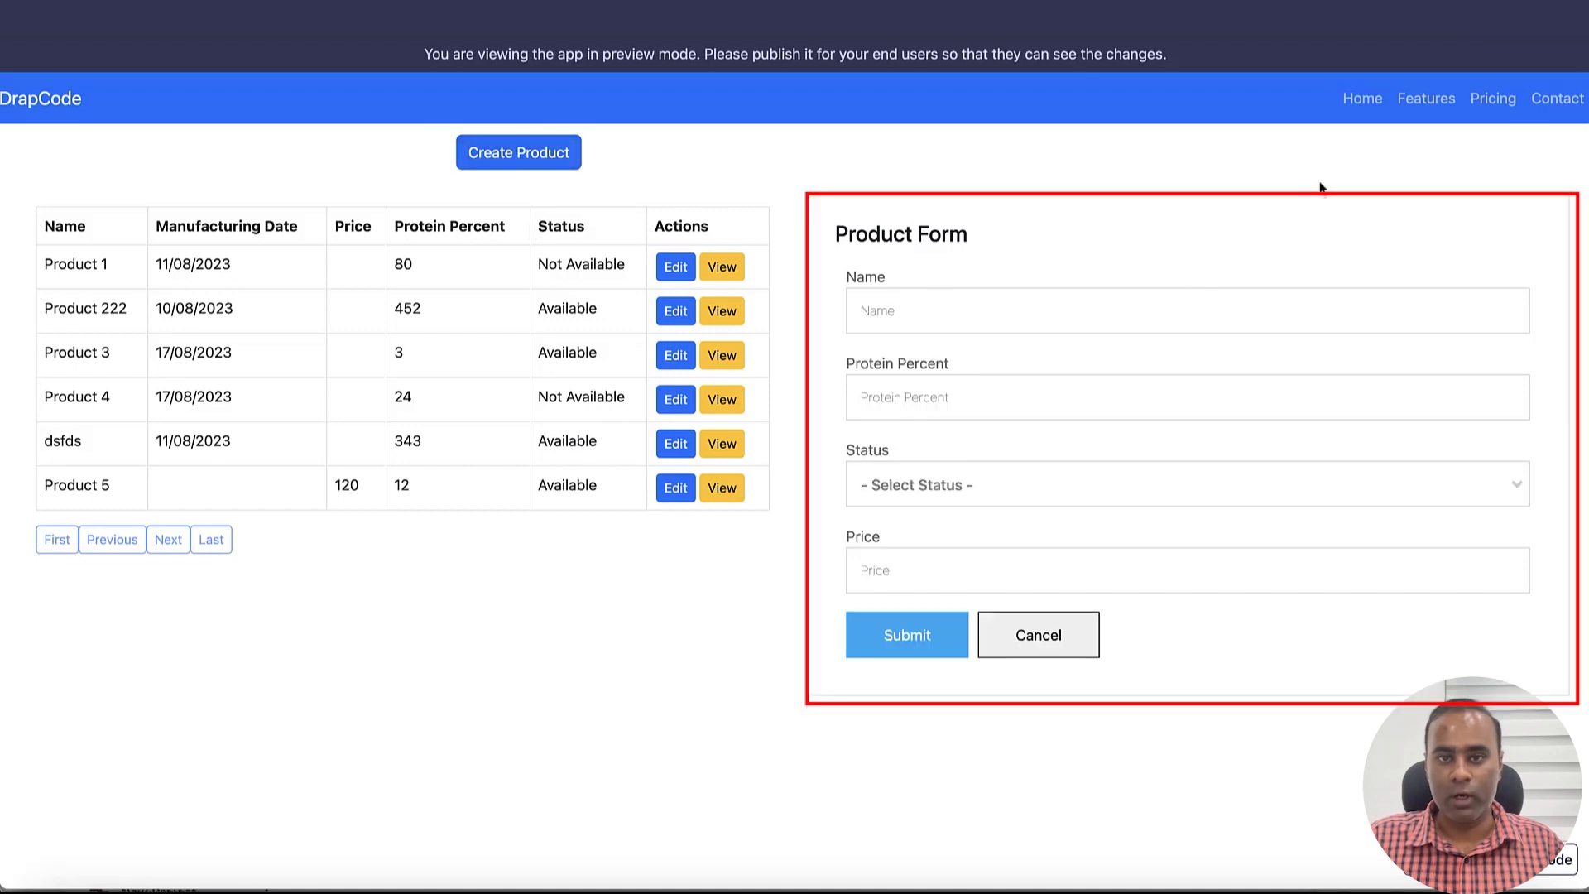
pyautogui.click(676, 447)
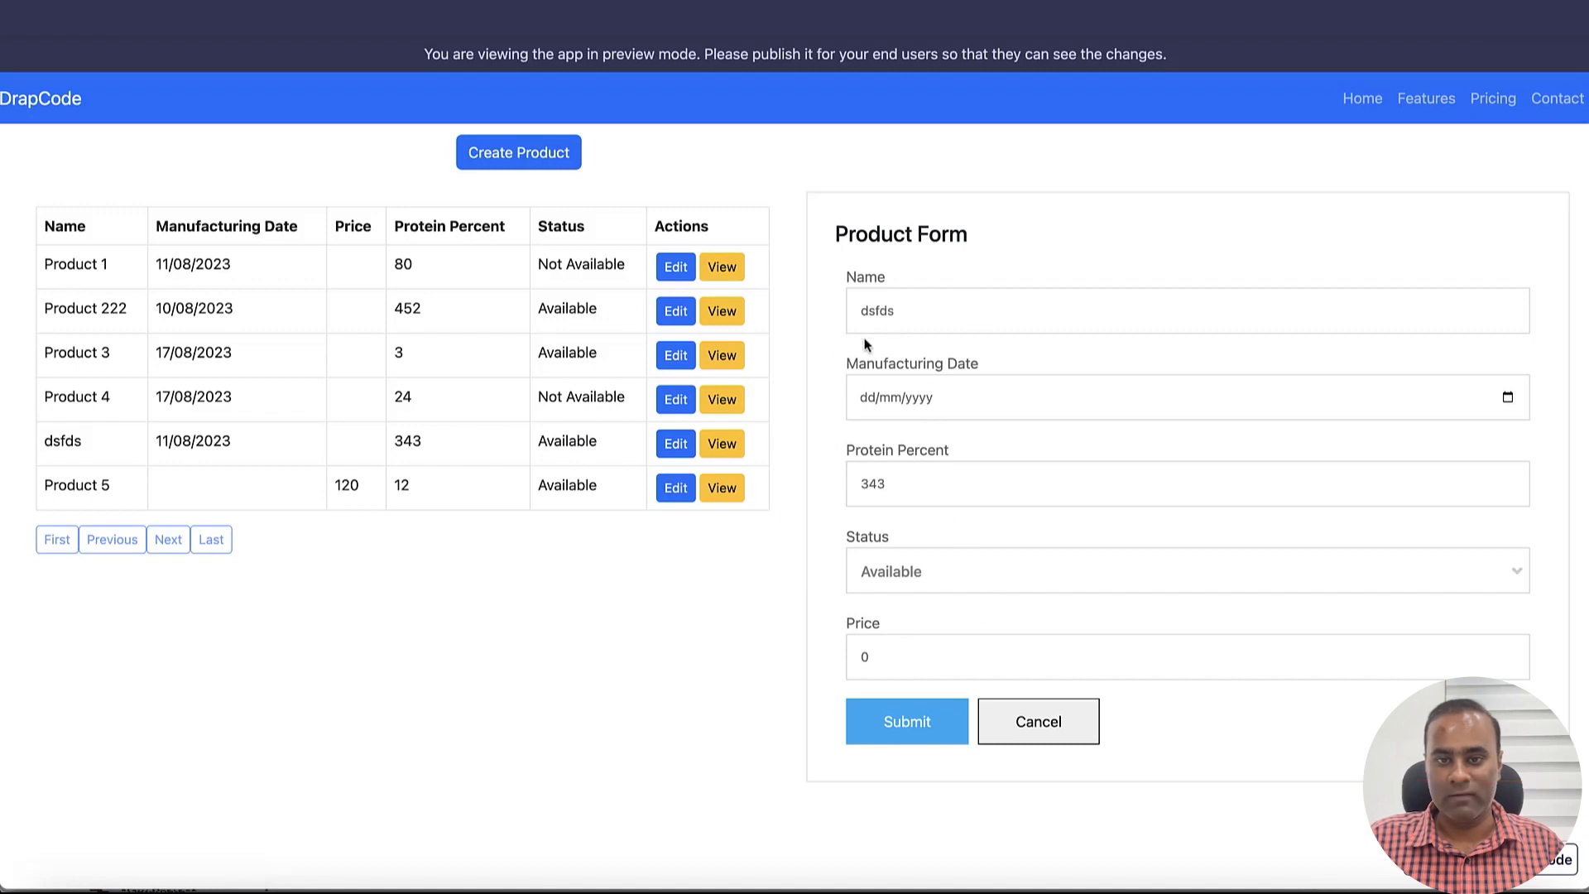
pyautogui.click(727, 406)
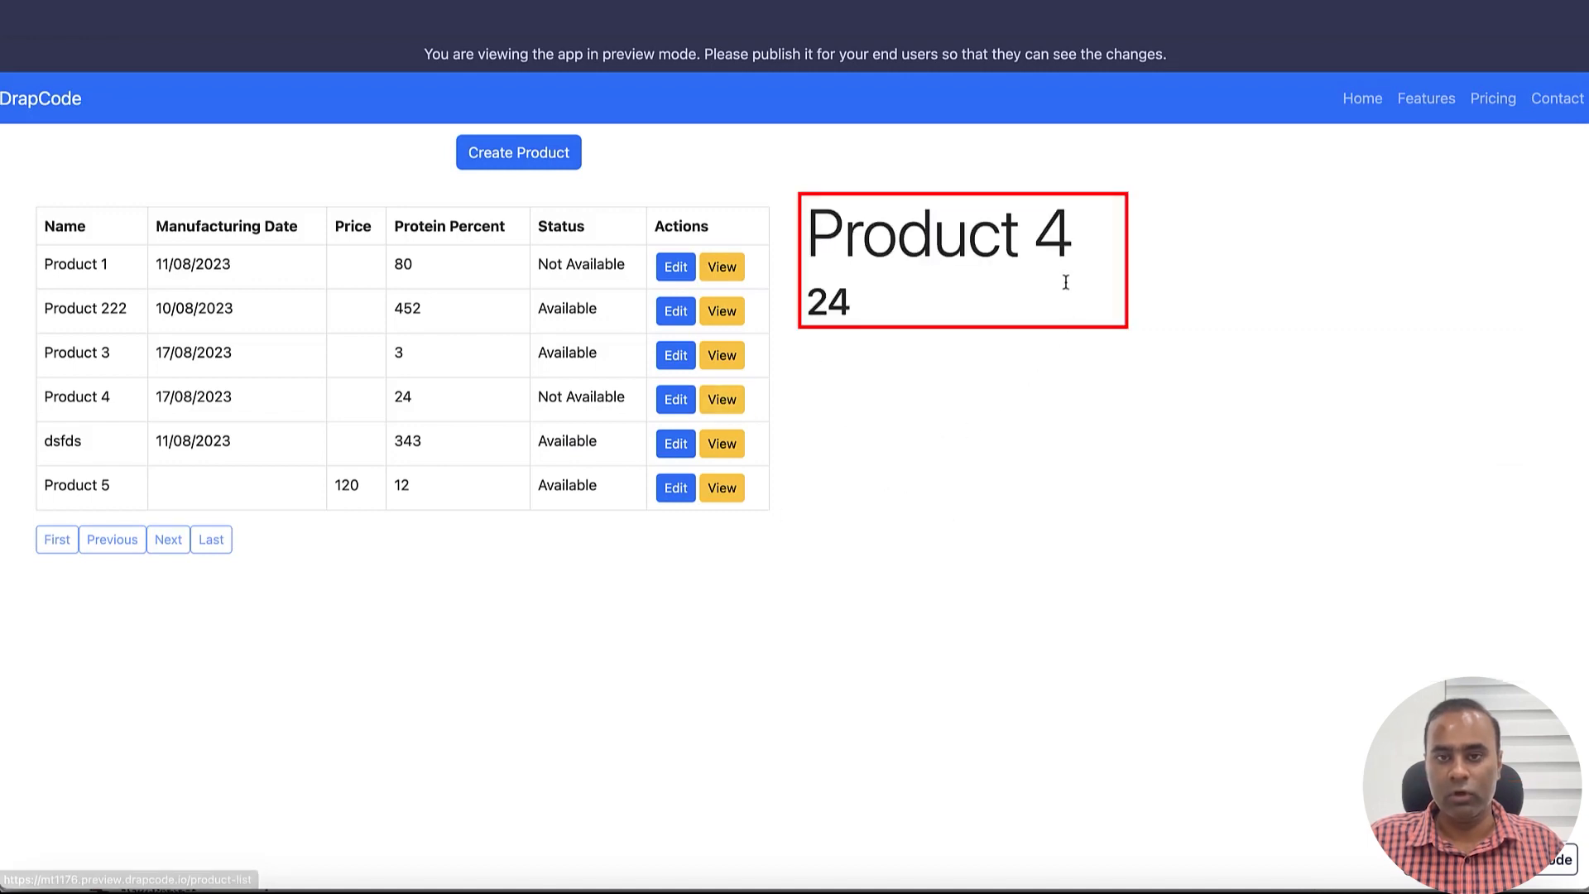
pyautogui.moveTo(814, 218); pyautogui.dragTo(999, 425)
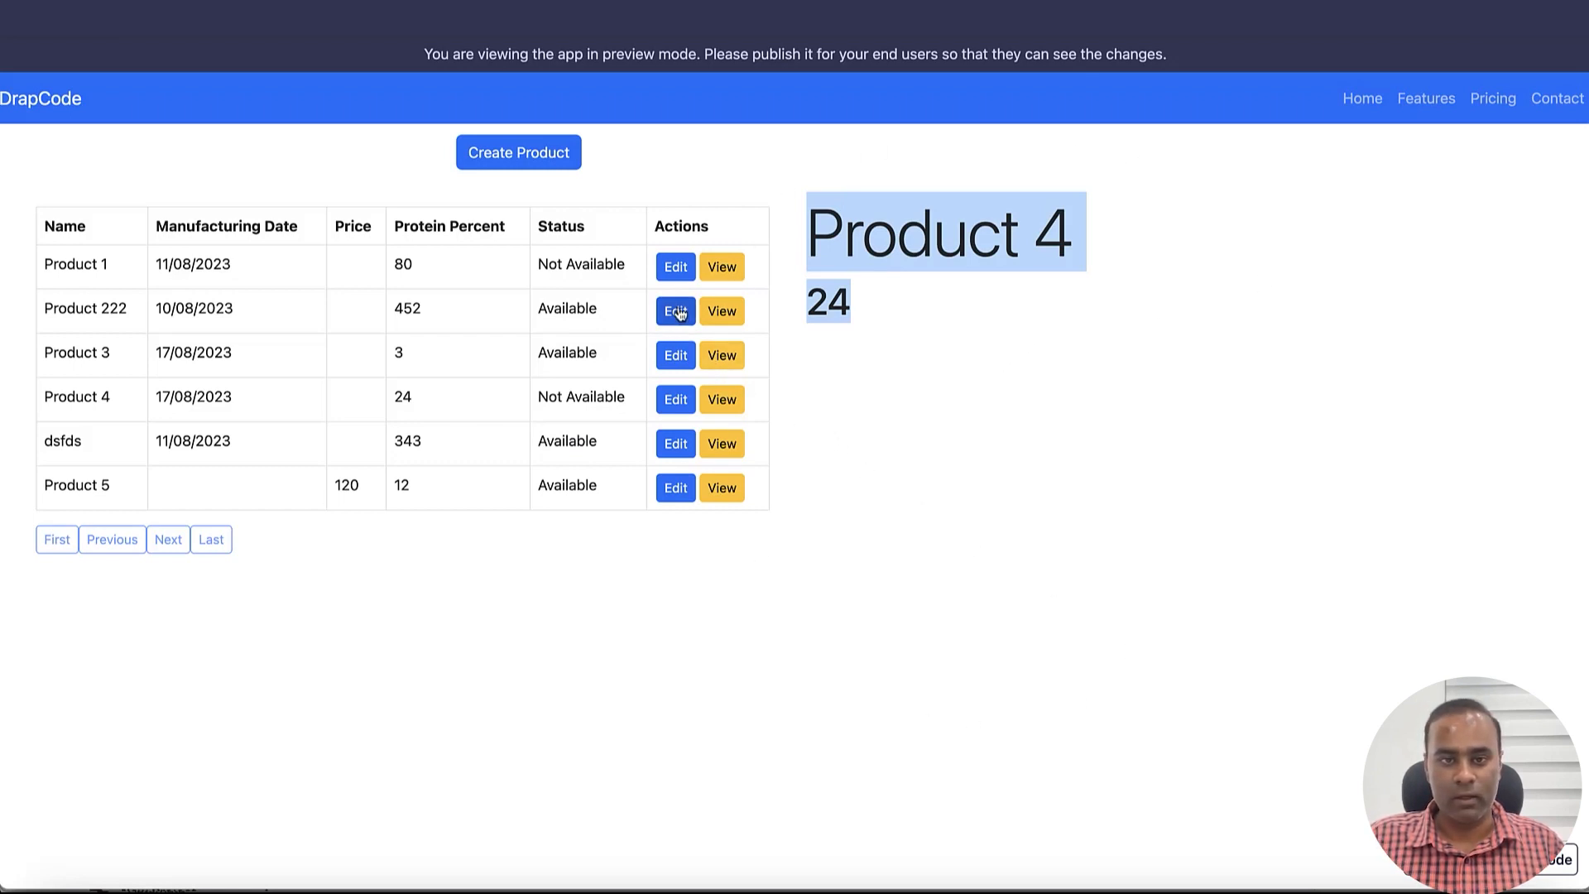
# Step: Edit Product 1, setting its name to Product 111111, protein percent to 81, status to Available and price to 200, and submit the form
pyautogui.click(675, 265)
pyautogui.click(963, 320)
pyautogui.write('111111')
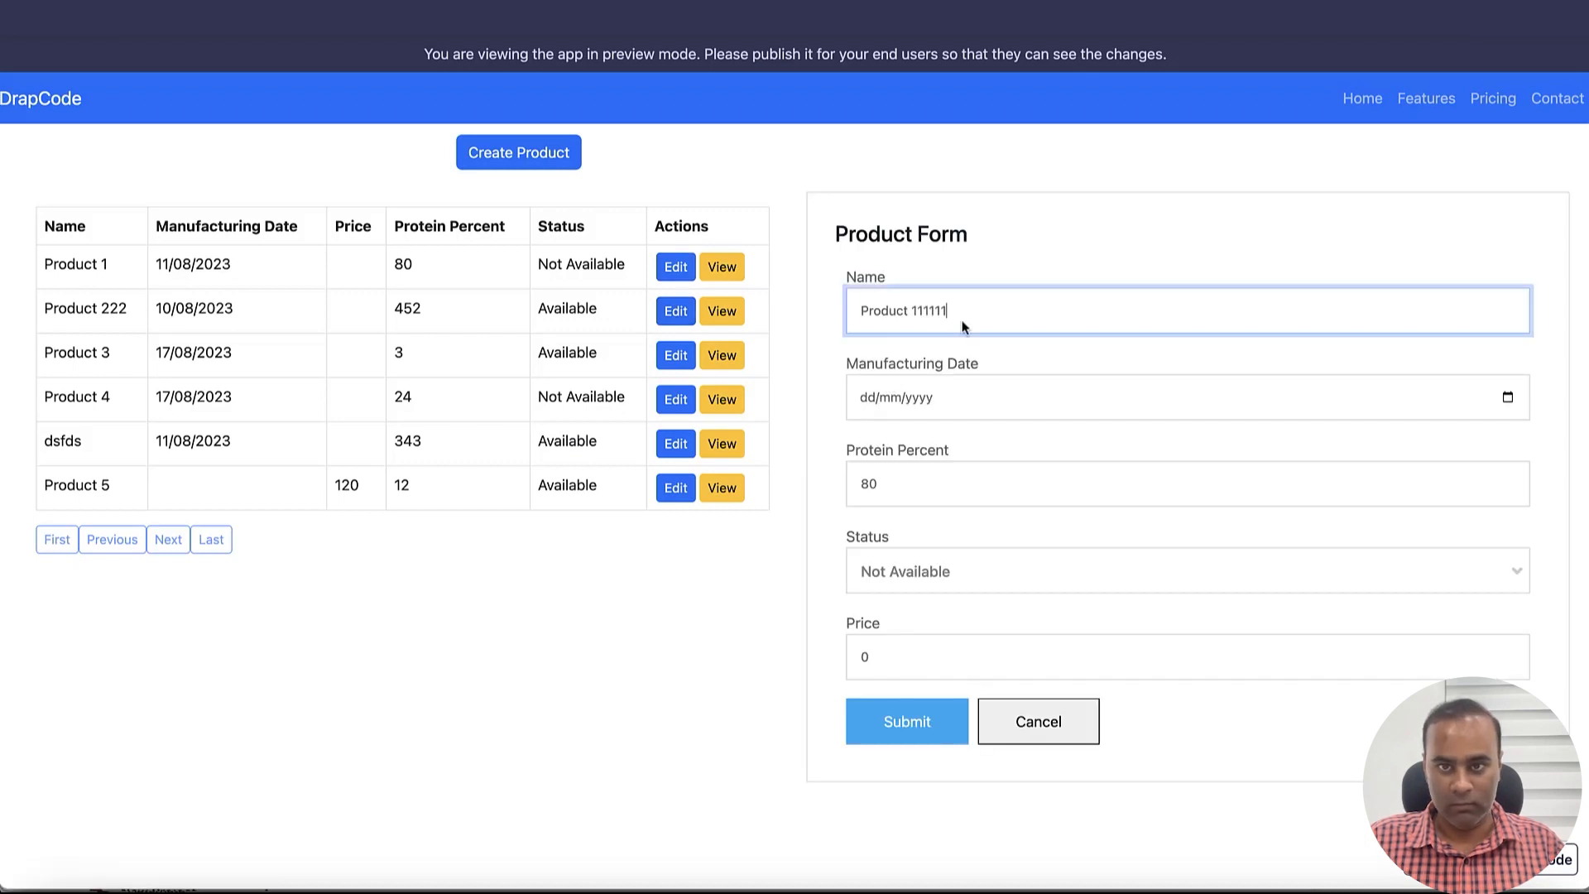
pyautogui.click(966, 486)
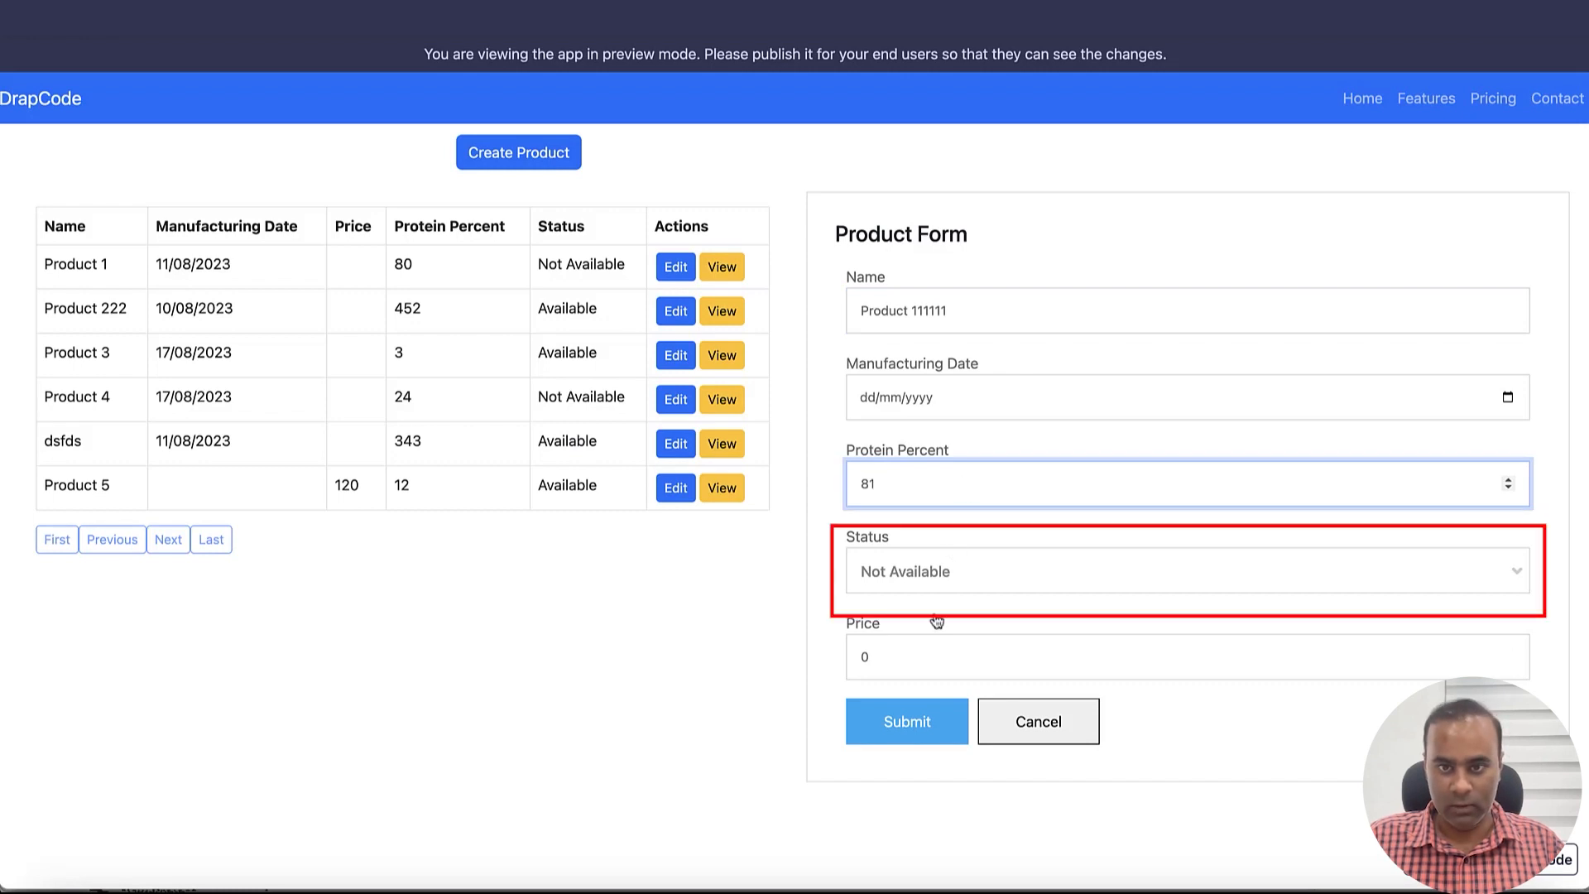
pyautogui.click(942, 583)
pyautogui.click(874, 675)
pyautogui.click(911, 667)
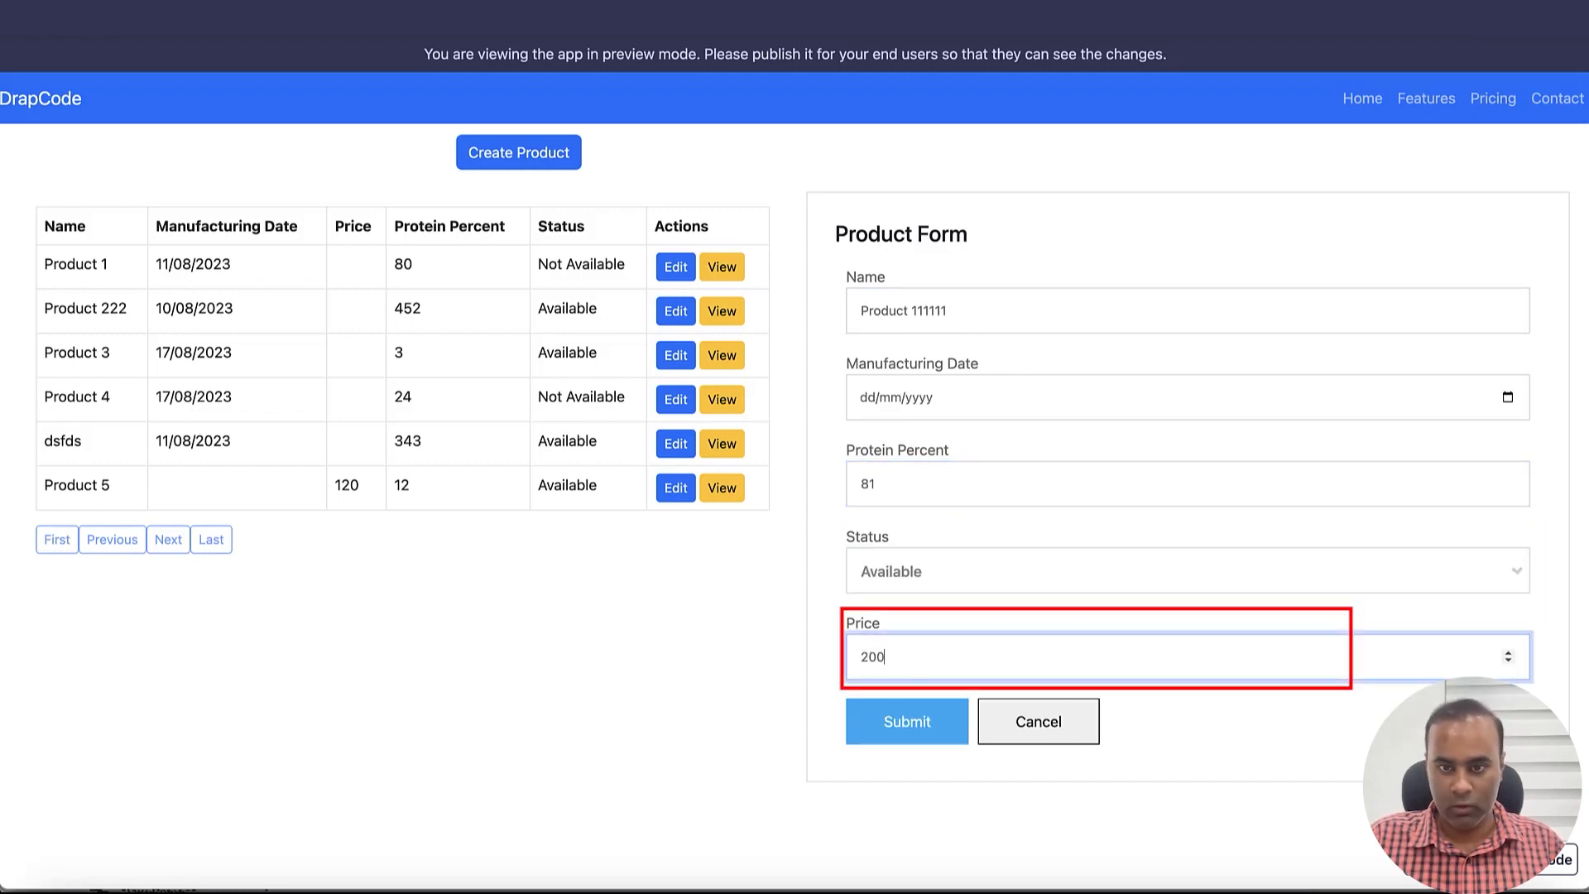
pyautogui.click(917, 736)
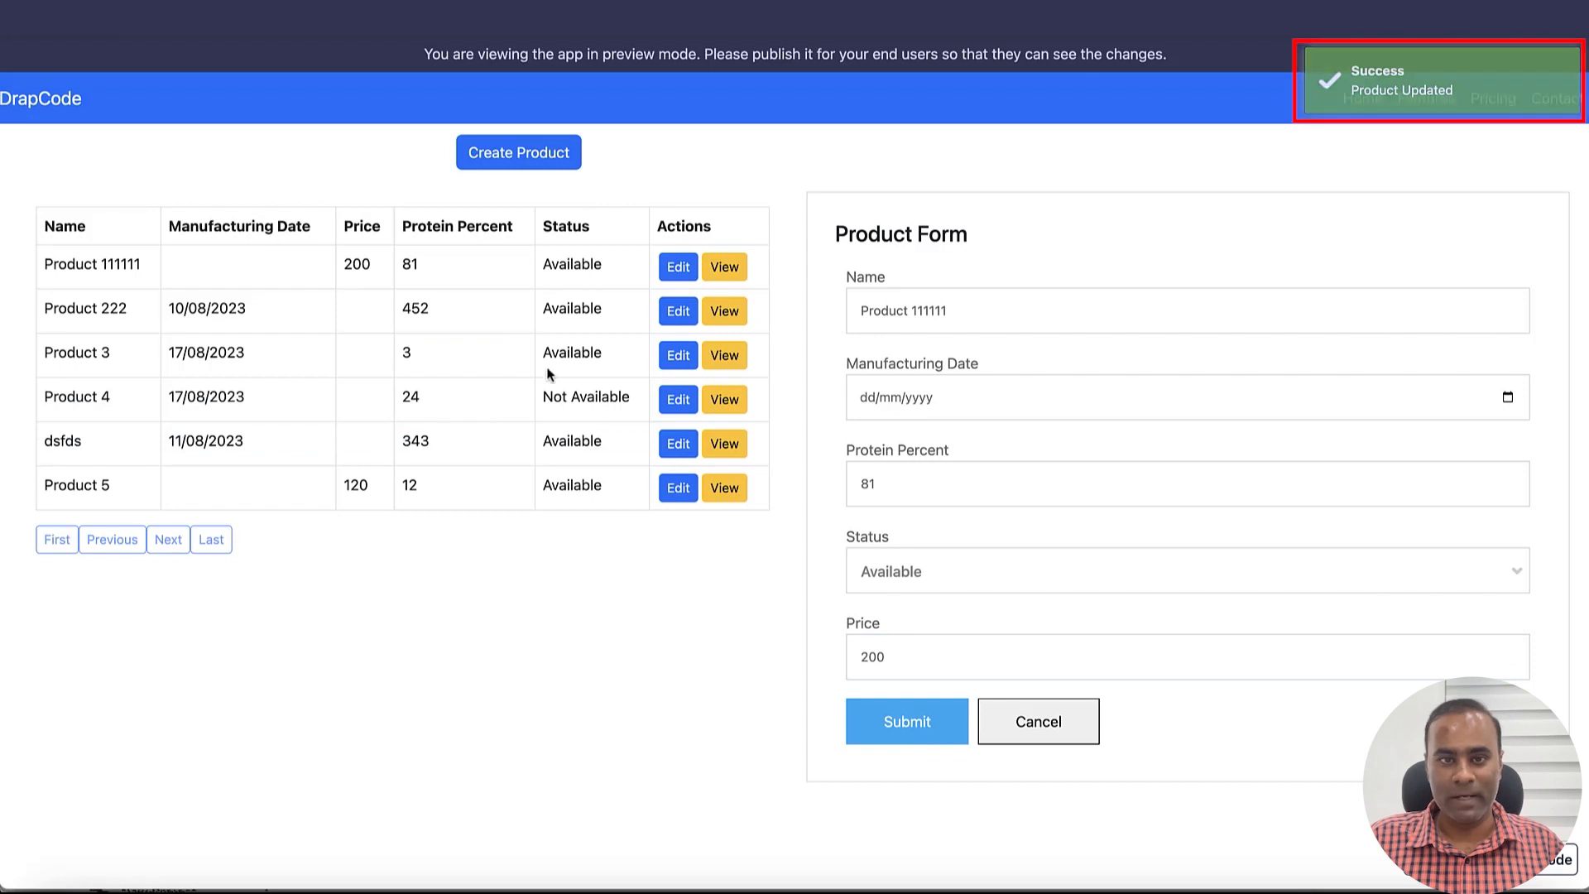
# Step: Check the edited product's table row and its details in the sub page, and bring up the blank create form
pyautogui.moveTo(40, 261); pyautogui.dragTo(219, 488)
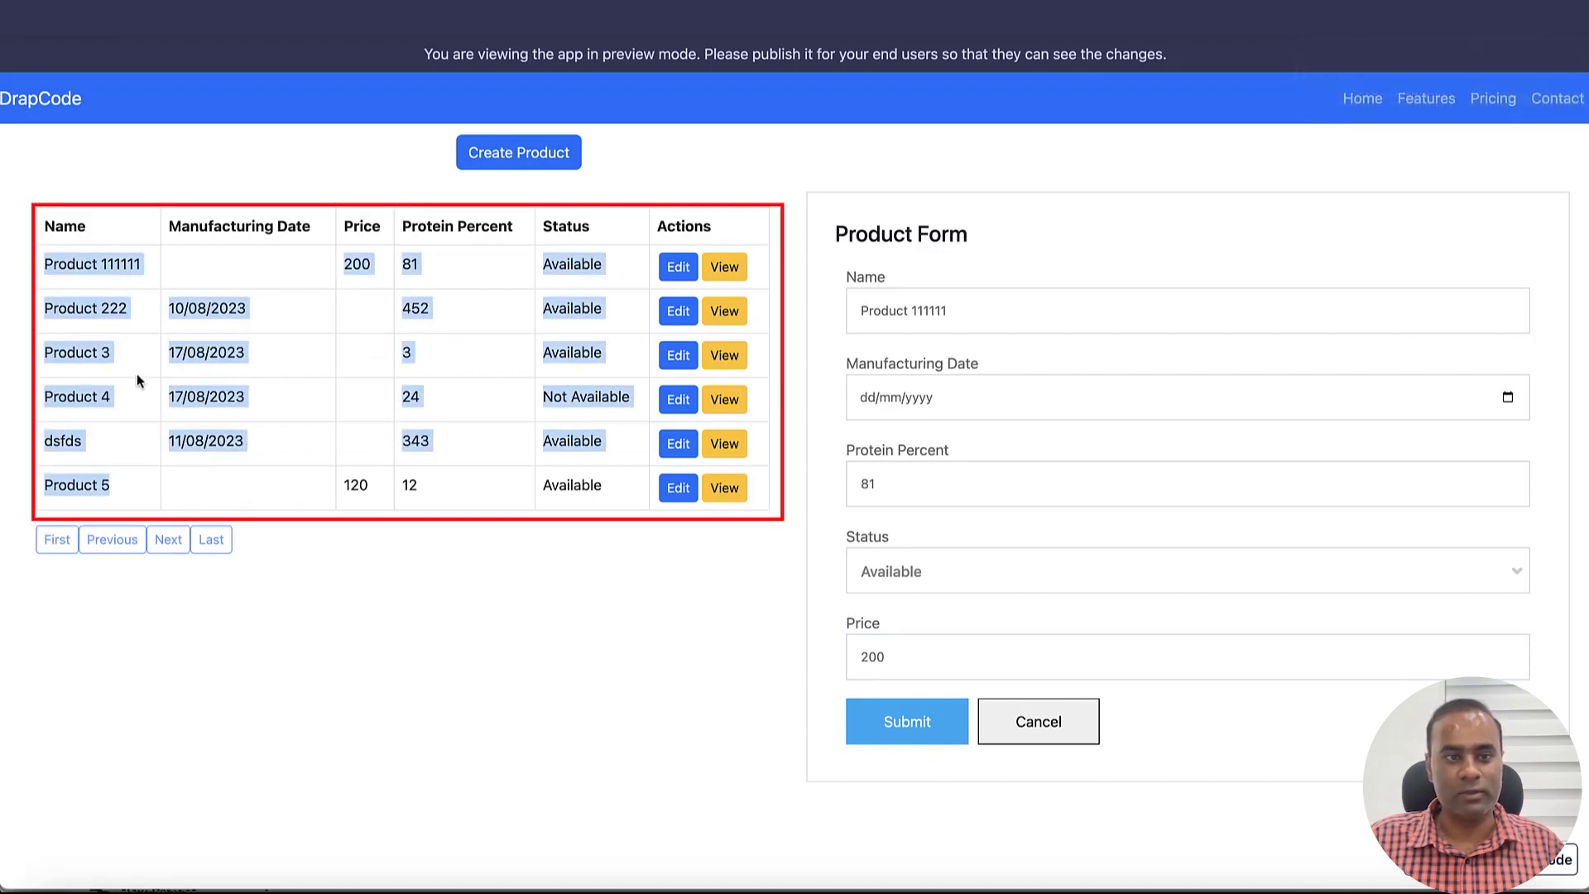
pyautogui.tripleClick(68, 261)
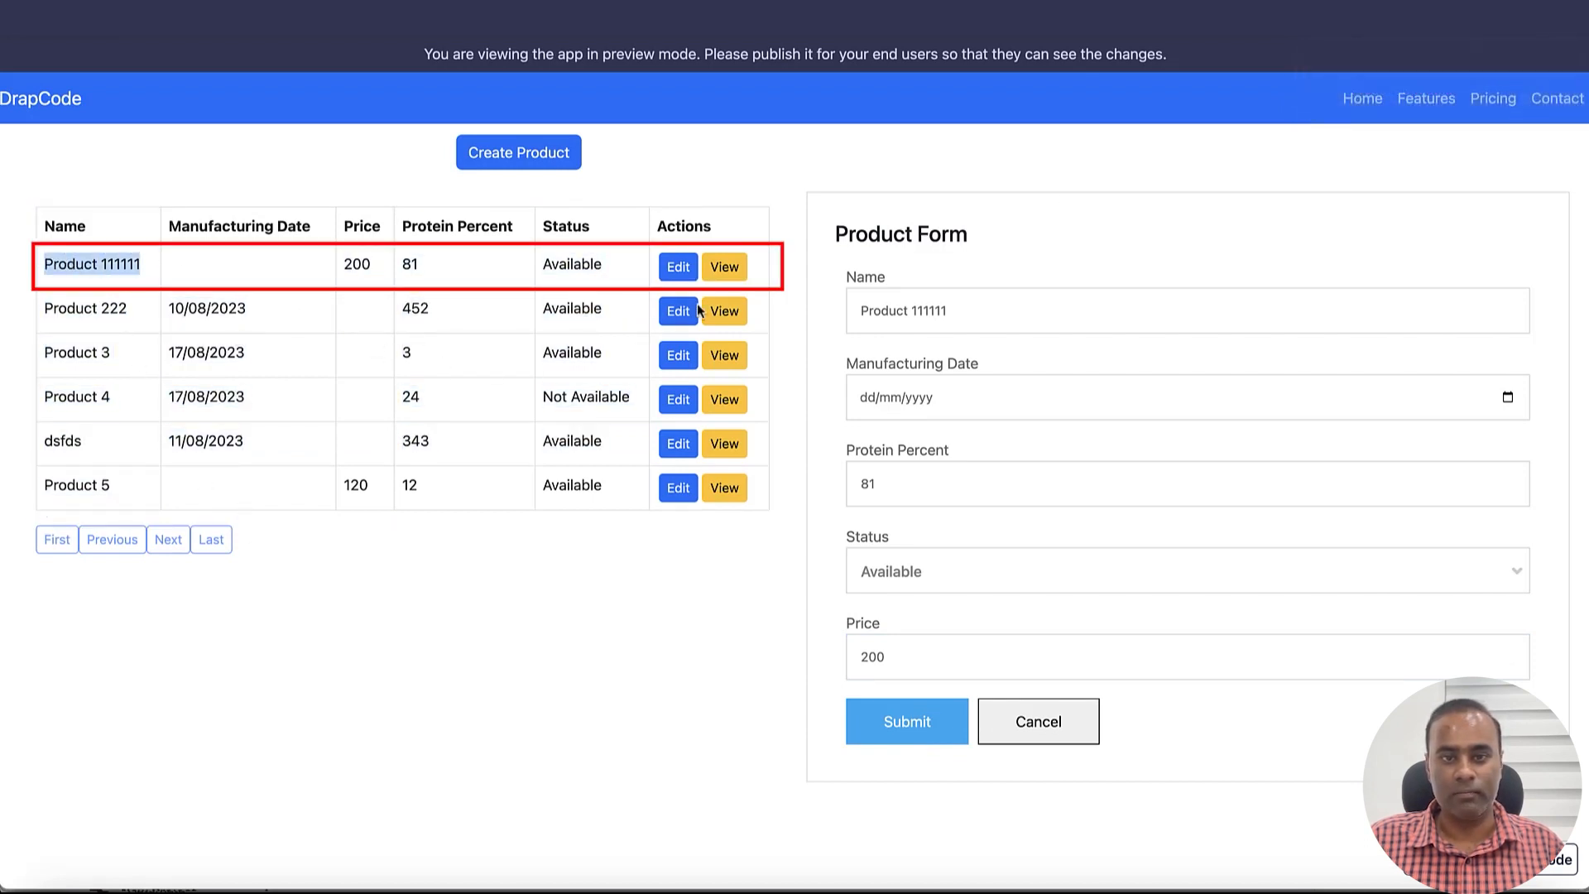
pyautogui.click(726, 269)
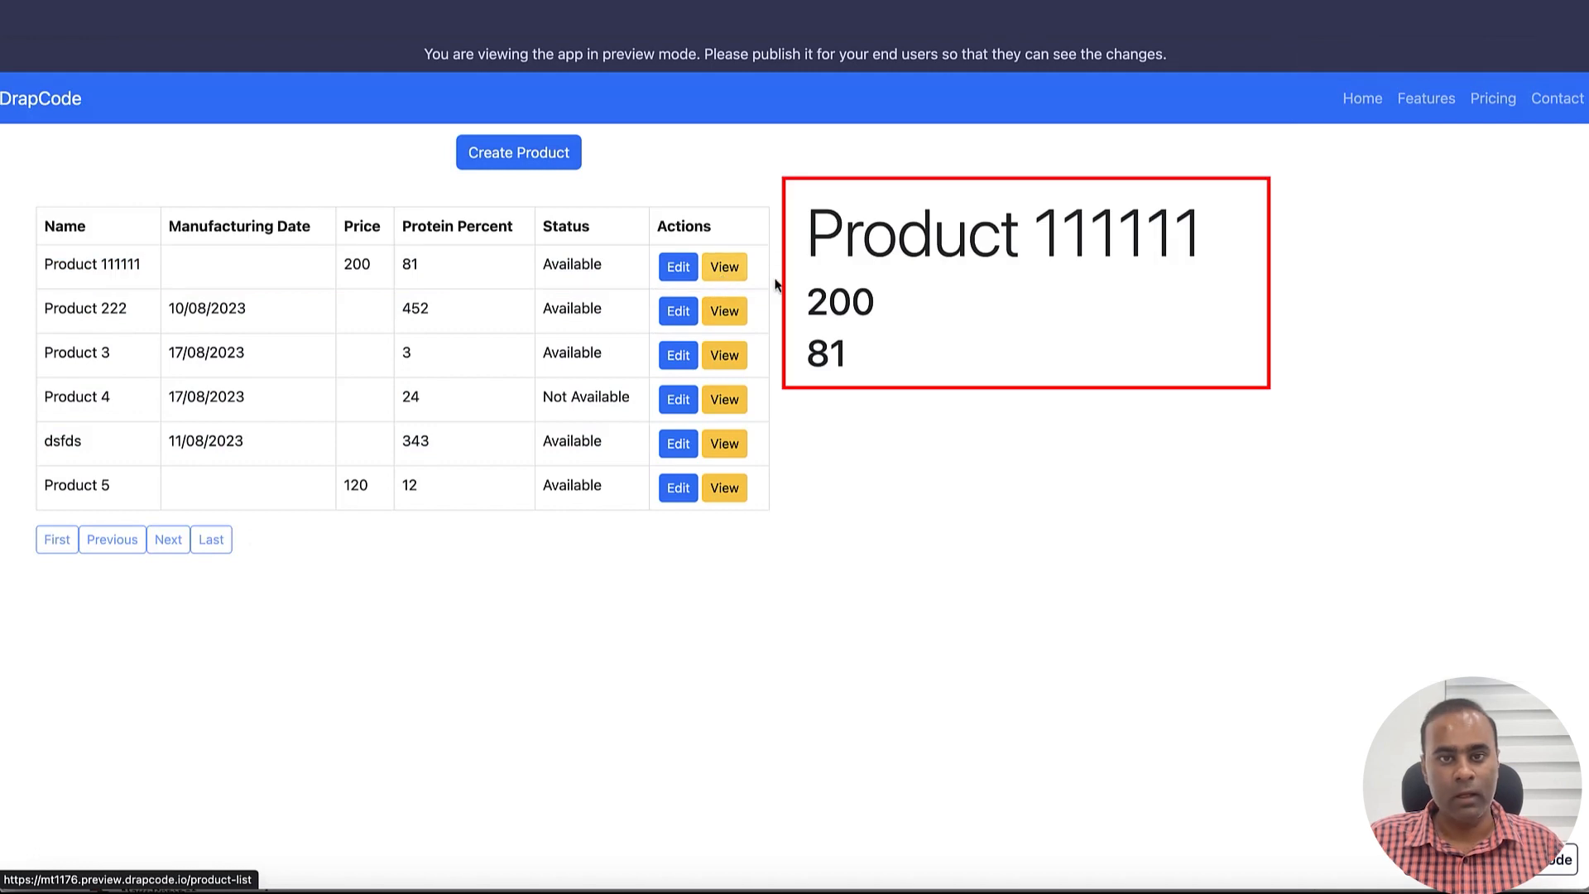
pyautogui.tripleClick(808, 232)
pyautogui.moveTo(810, 311); pyautogui.dragTo(866, 316)
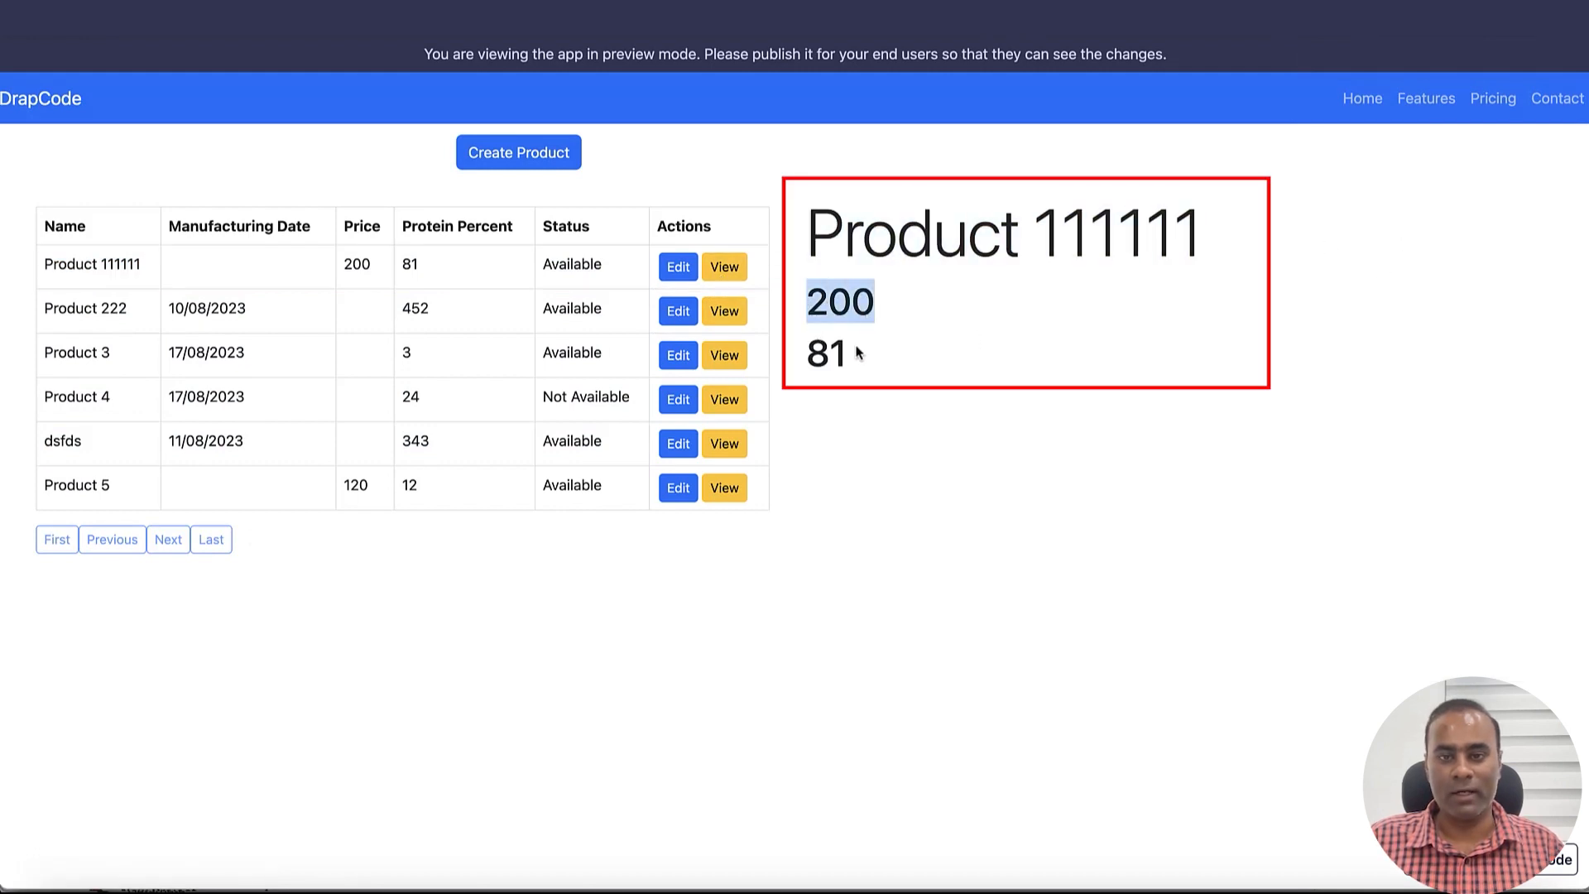
pyautogui.click(841, 356)
pyautogui.click(539, 160)
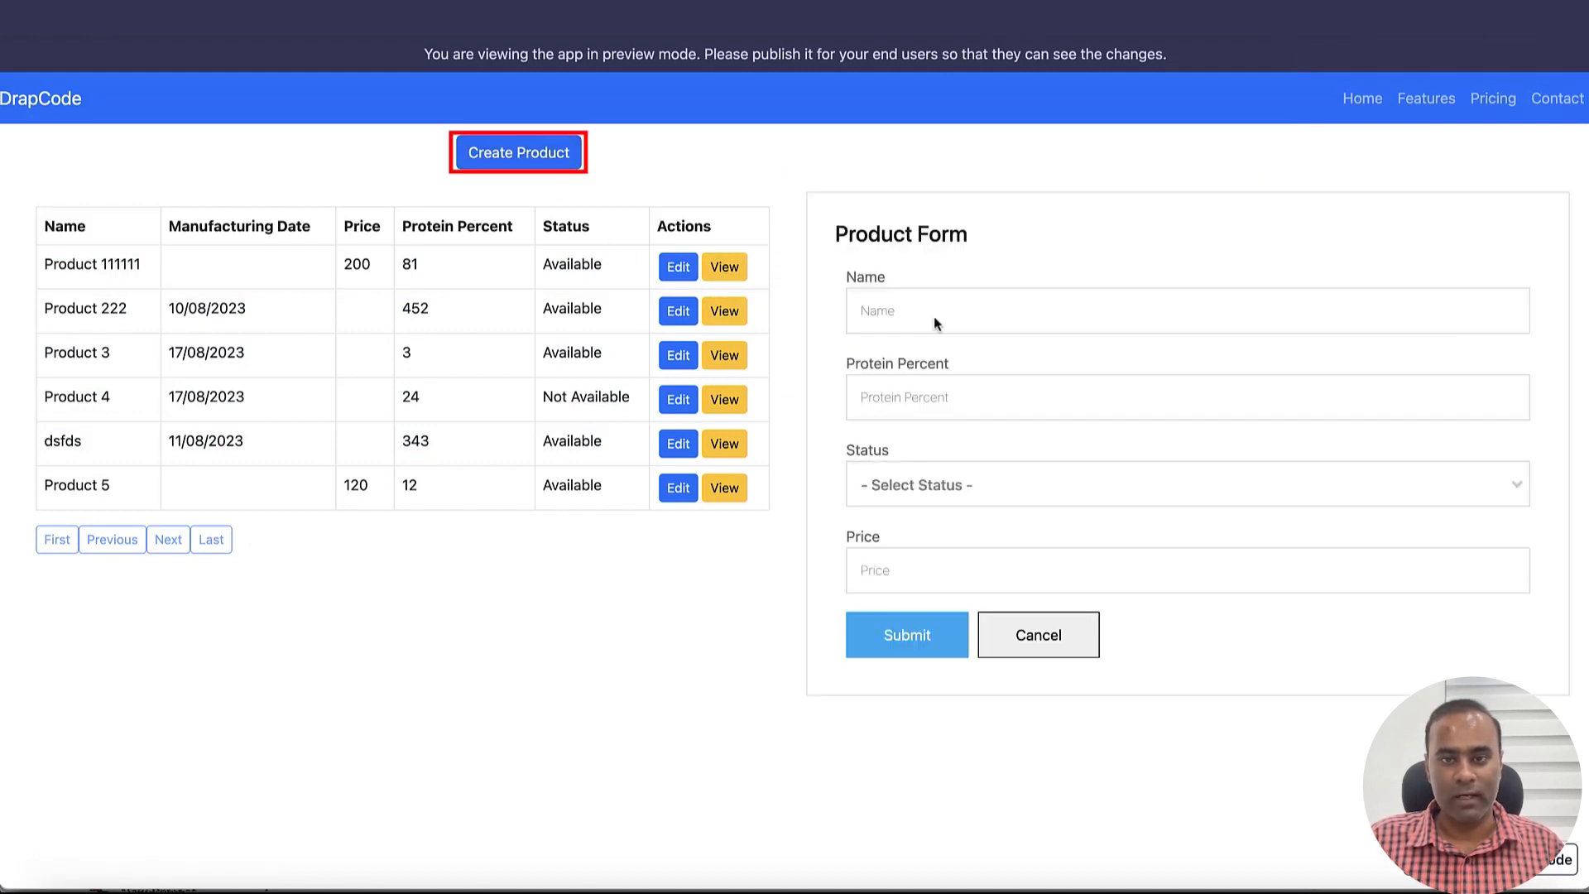
pyautogui.click(936, 318)
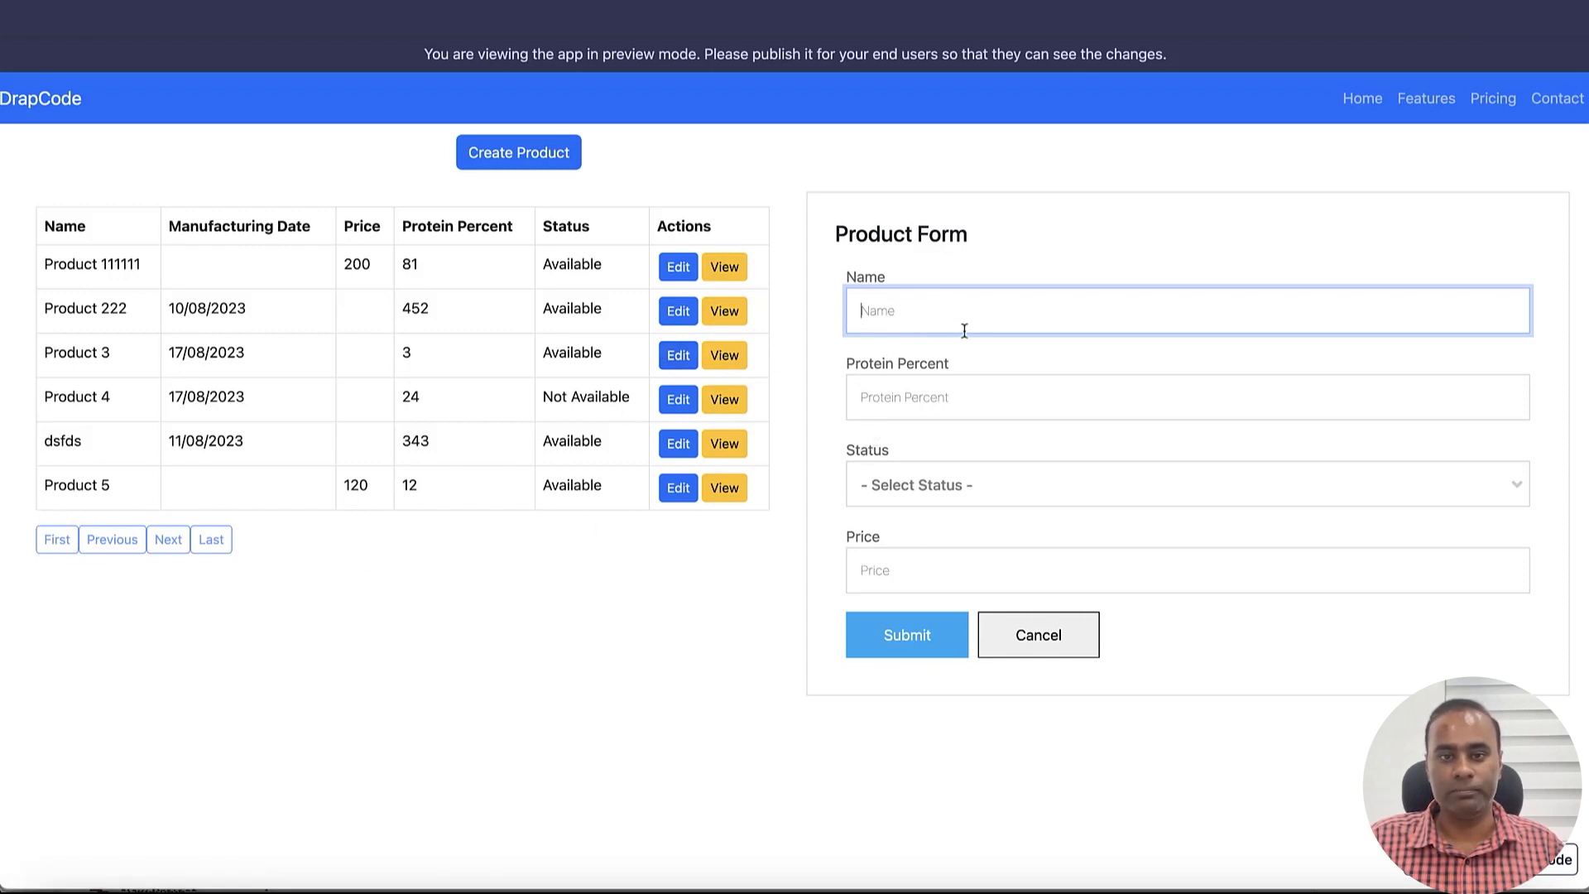
pyautogui.click(1008, 248)
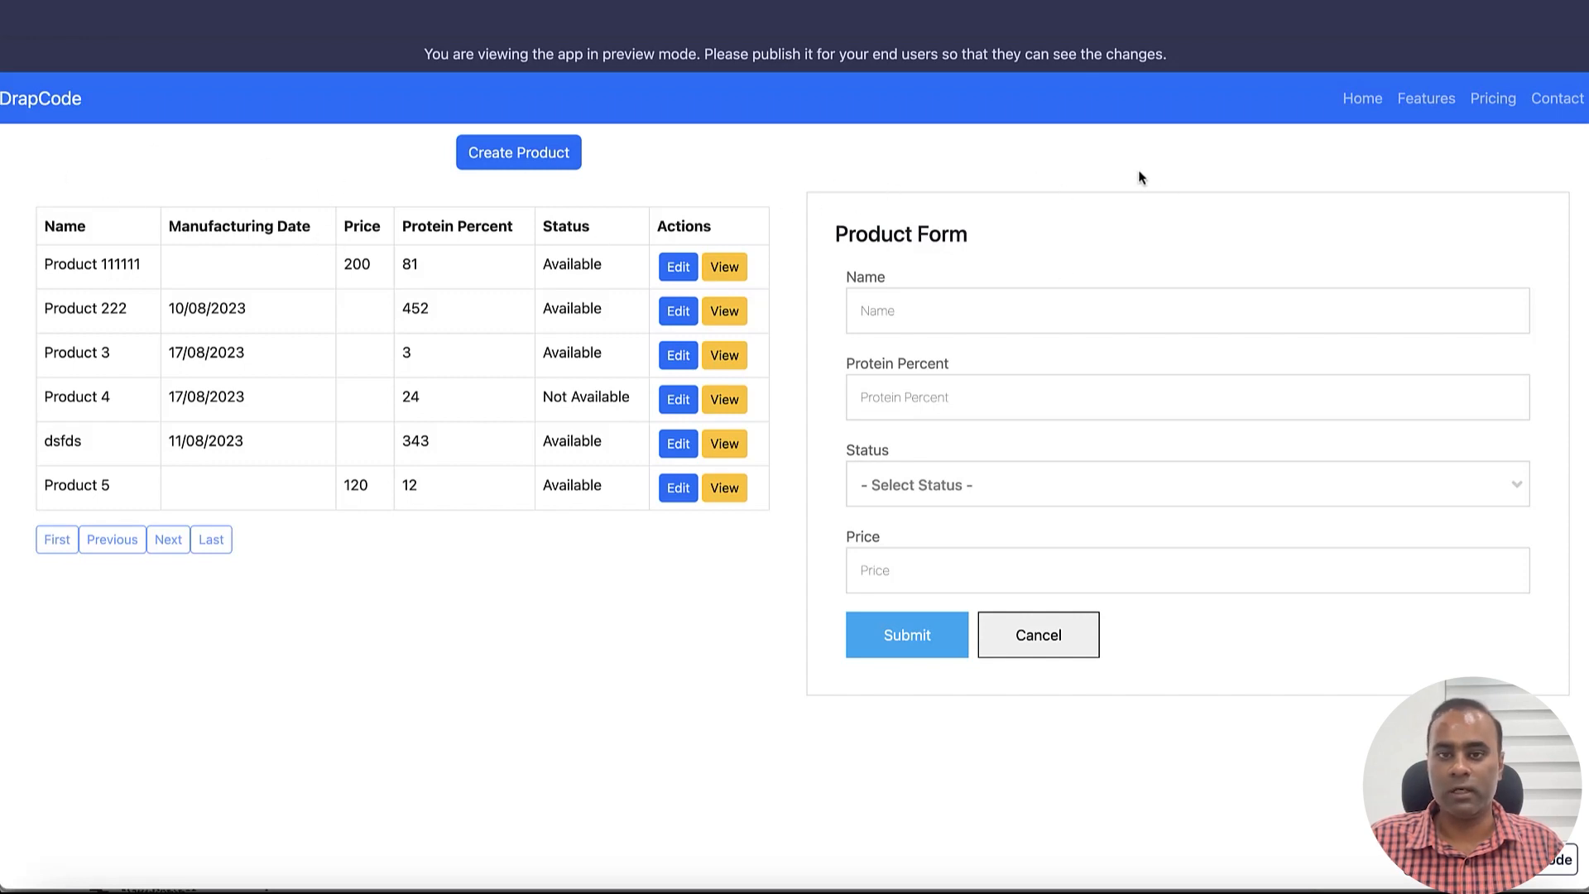
# Step: Switch to the DrapCode builder and delete the data table, the sub page component and the Create Product button from the page
pyautogui.hotkey('ctrl', 'shift', 'Tab')
pyautogui.click(617, 391)
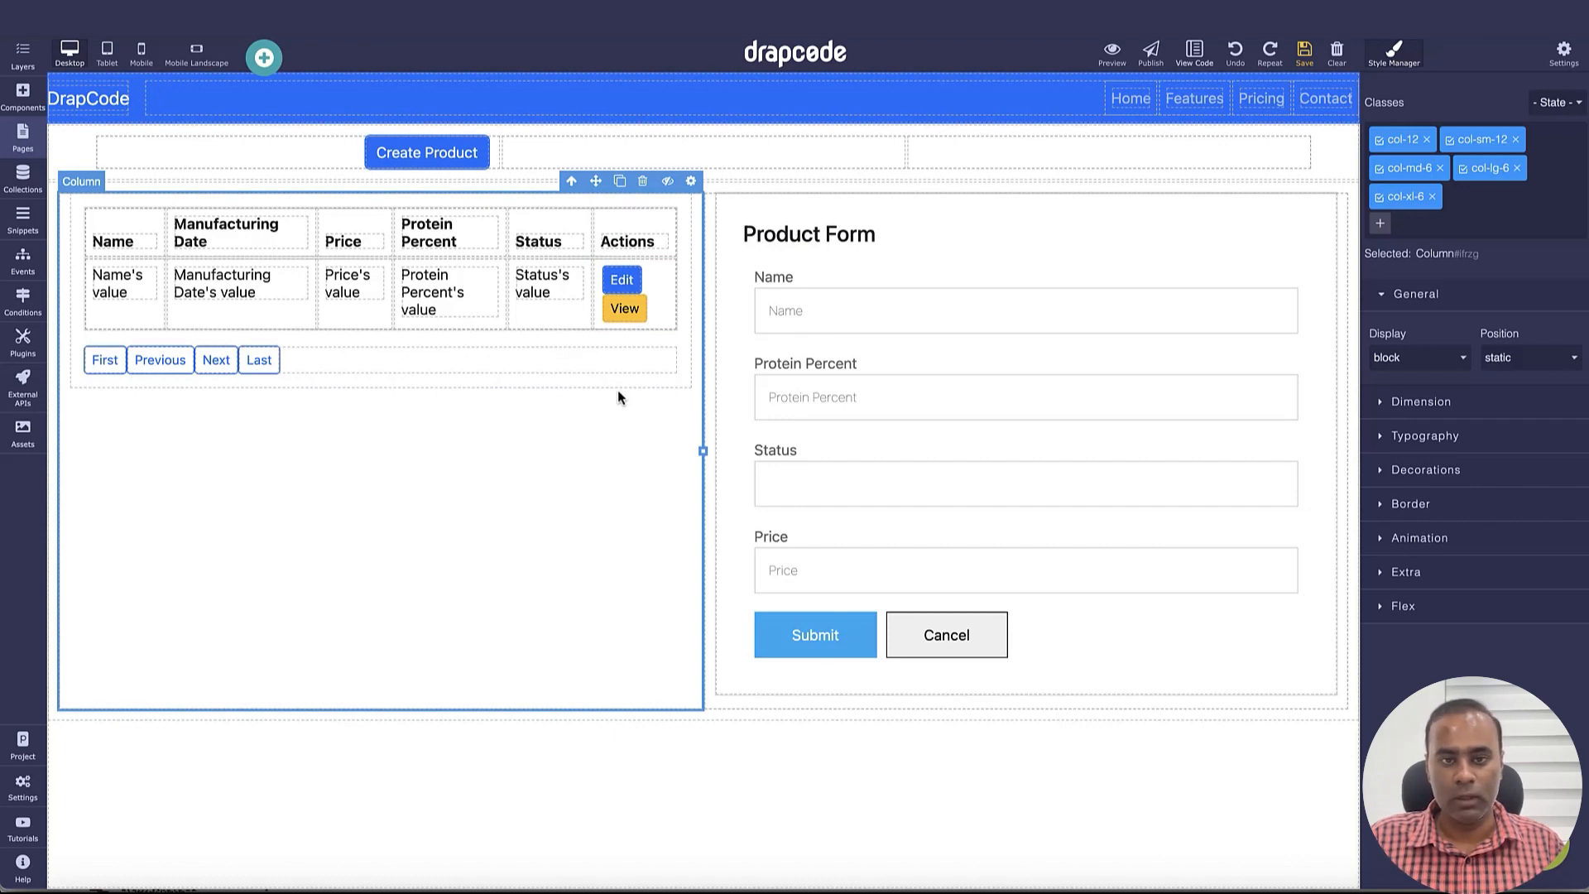
pyautogui.click(617, 386)
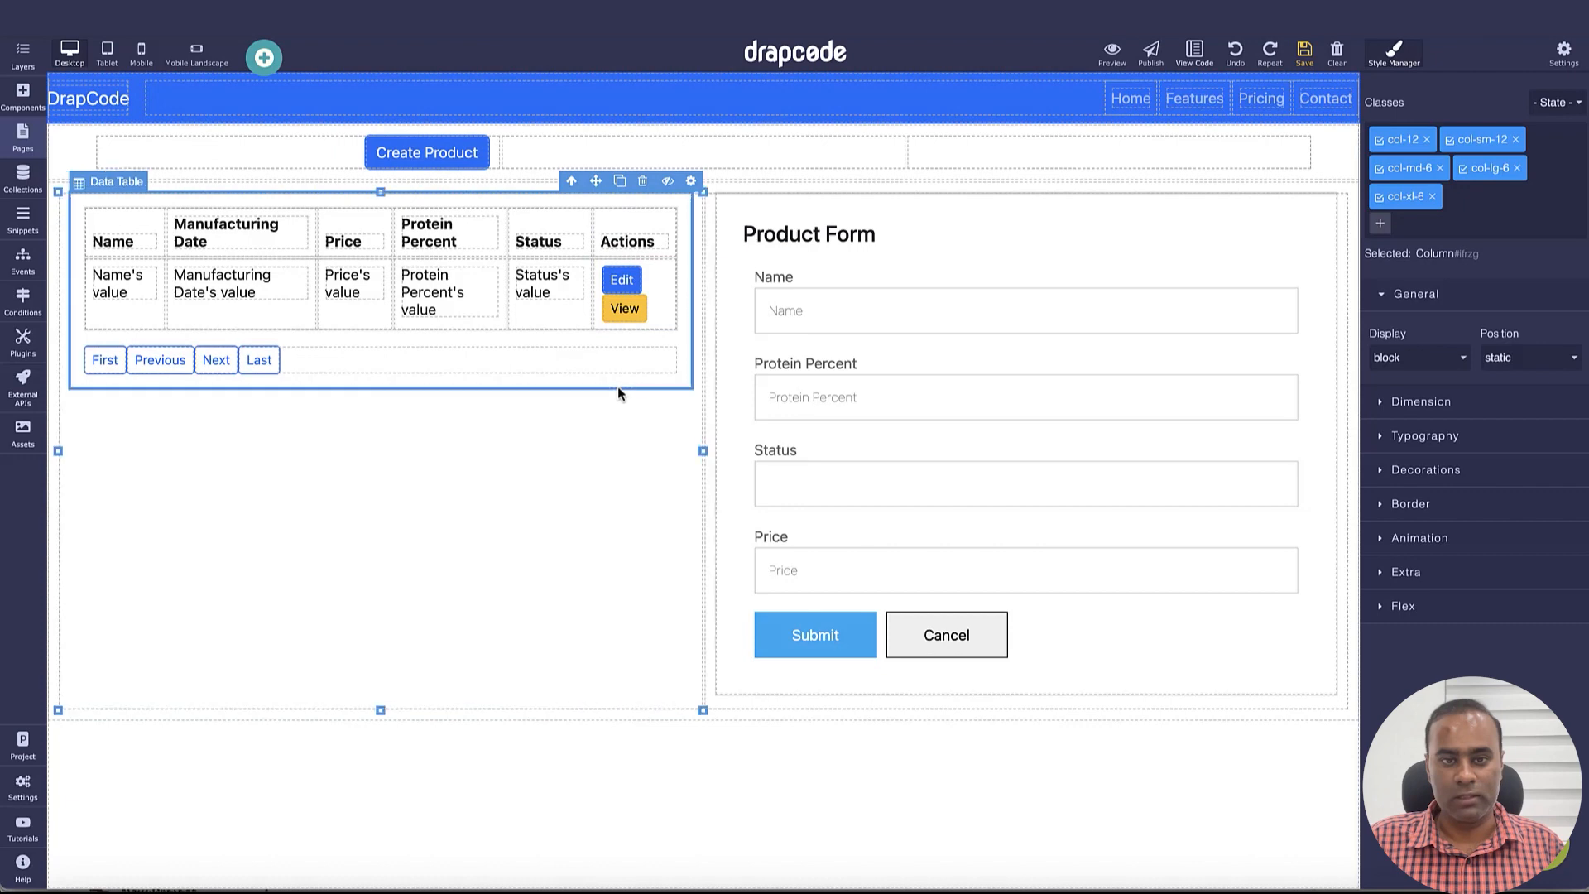
pyautogui.click(631, 182)
pyautogui.click(1190, 234)
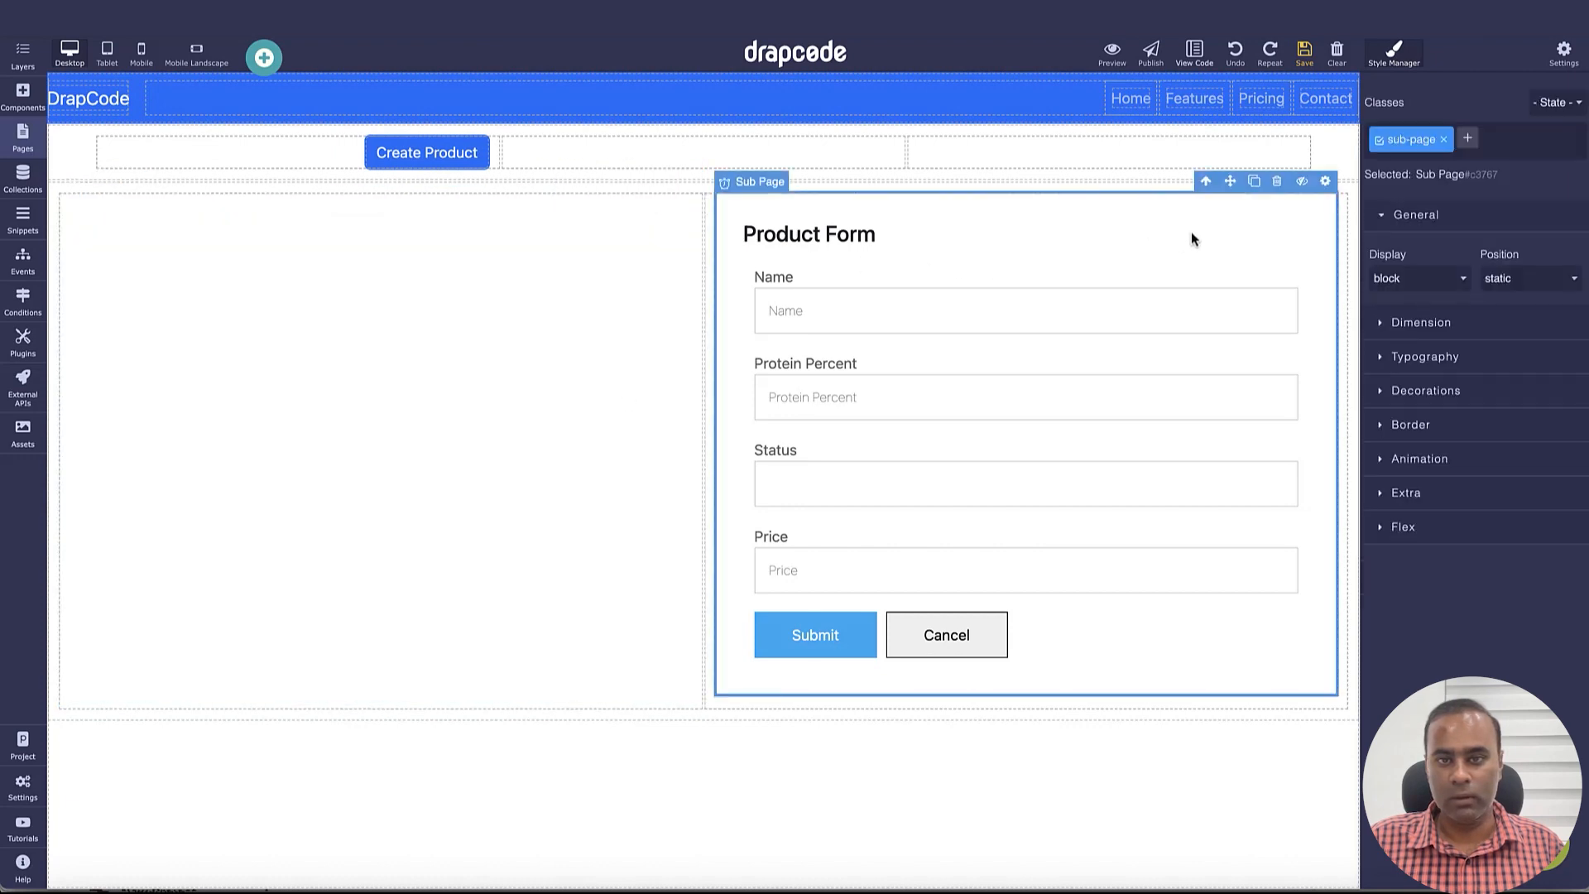
pyautogui.click(1278, 182)
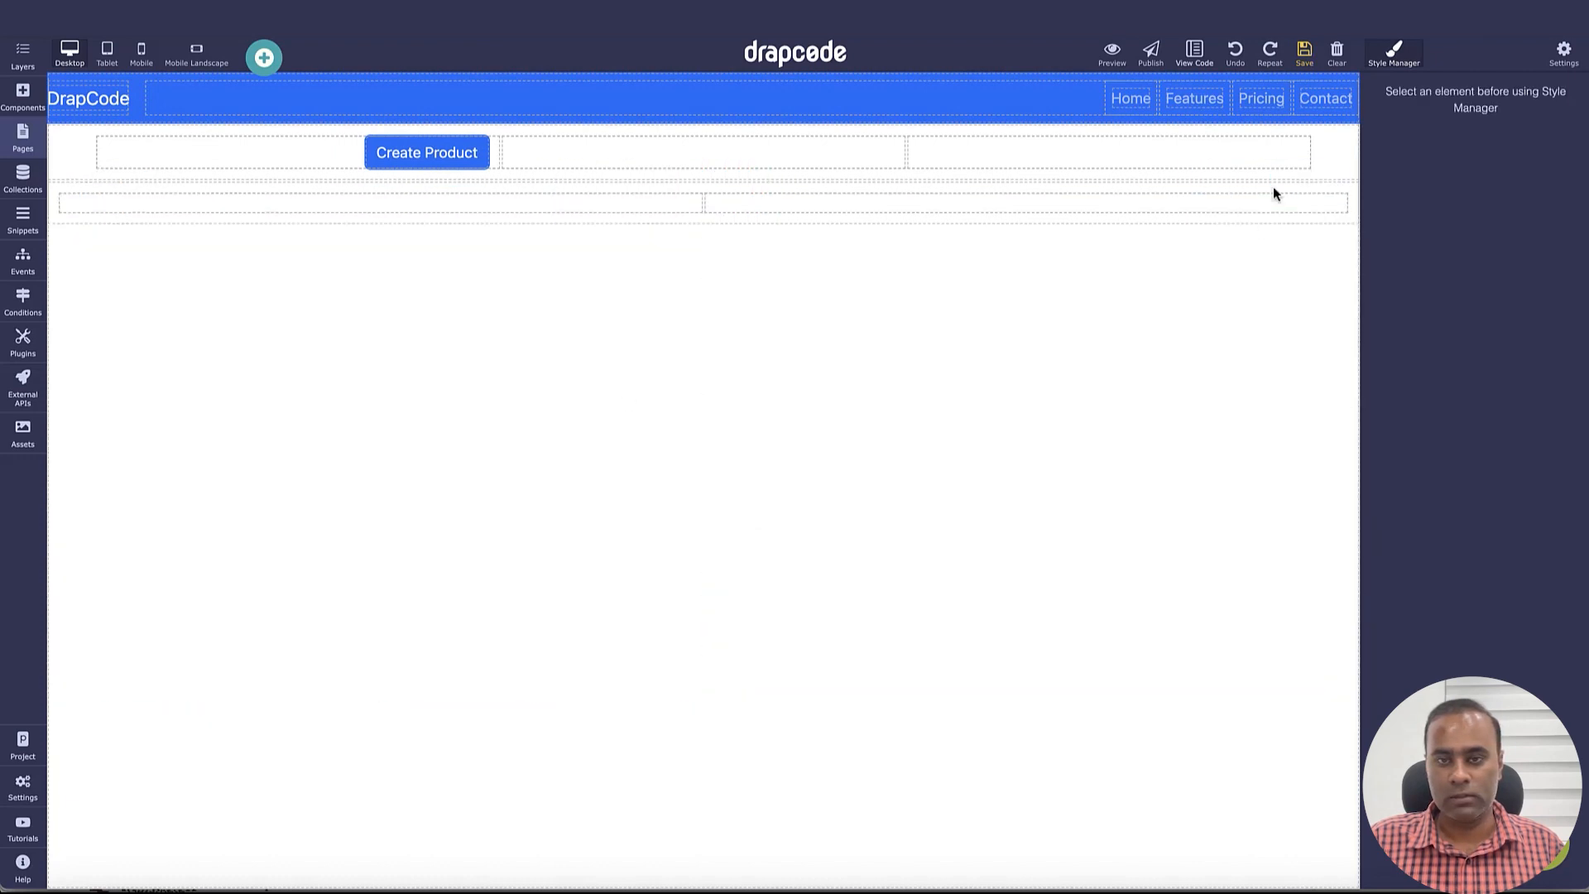
pyautogui.click(396, 154)
pyautogui.click(431, 125)
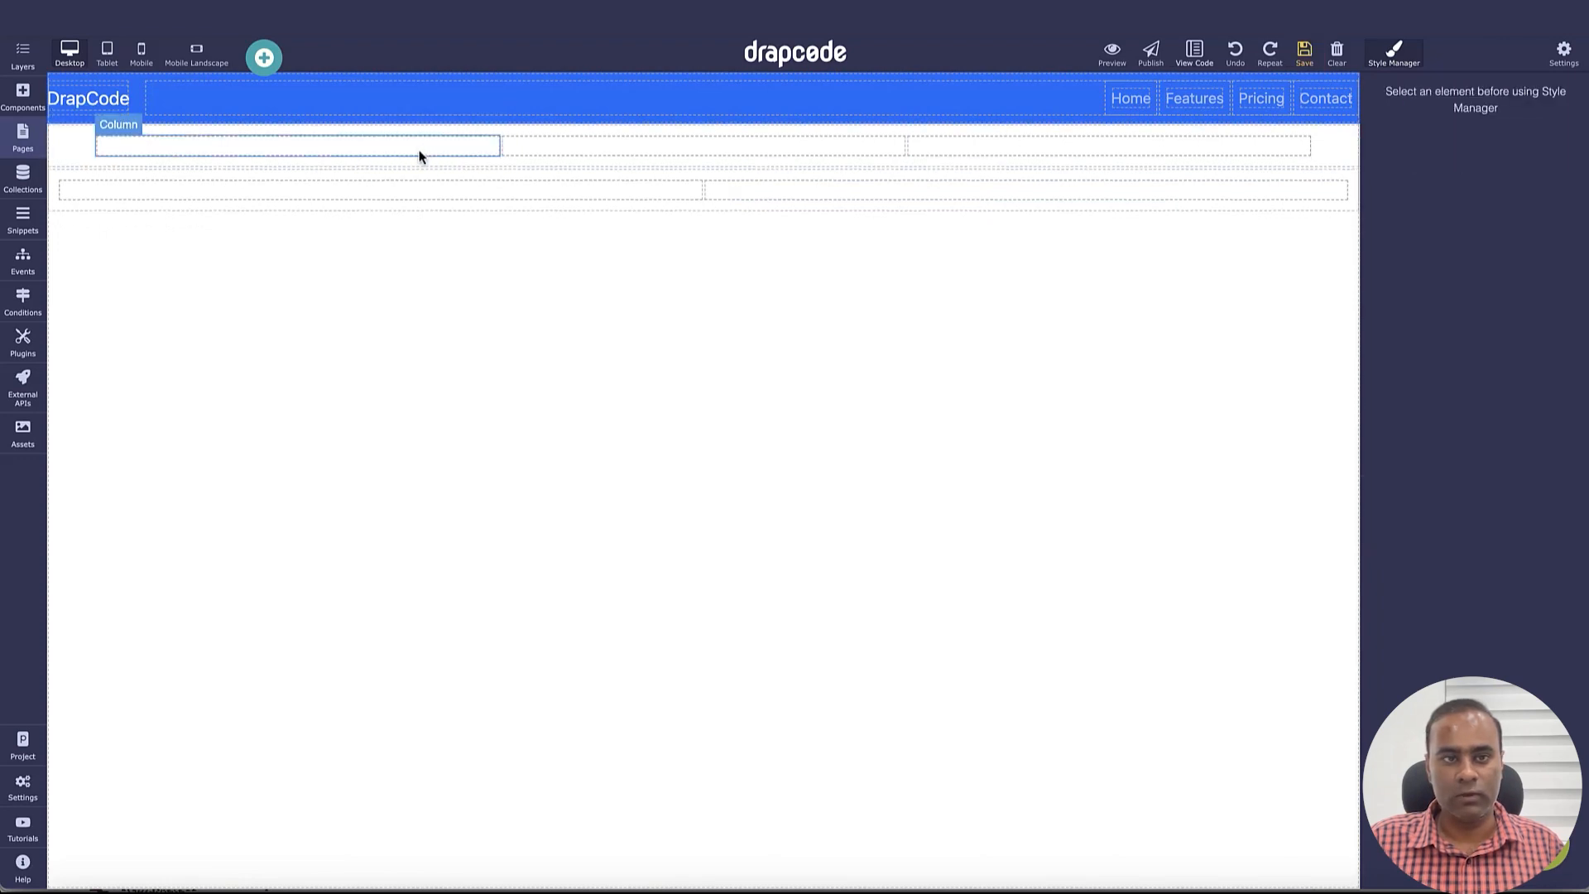
# Step: Add a button to the first column of the upper section and set its text to Products
pyautogui.click(23, 103)
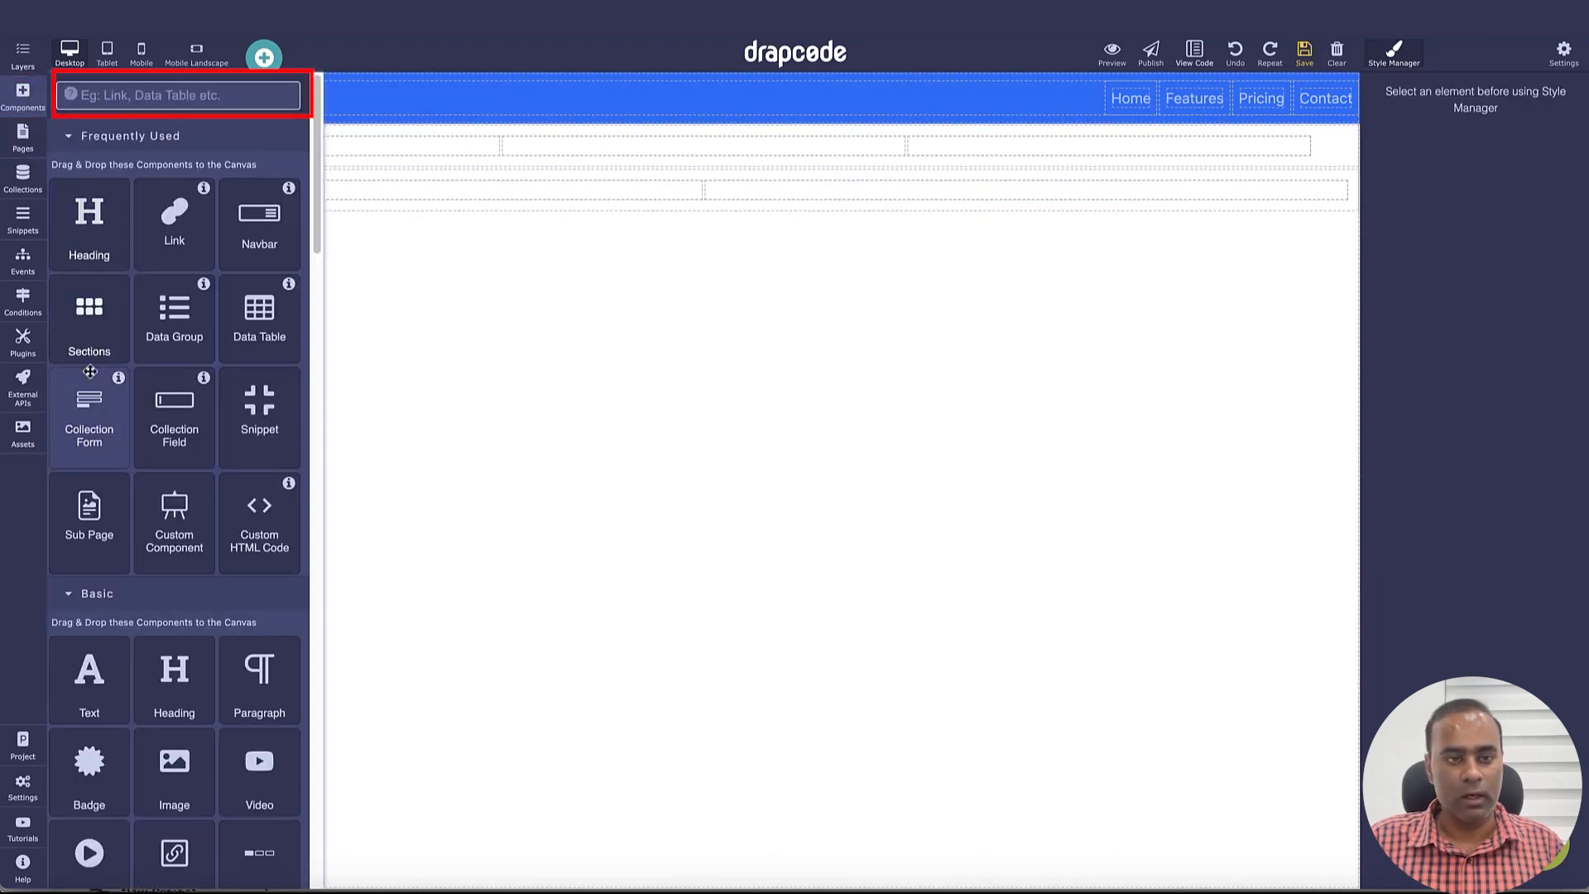
pyautogui.write('button')
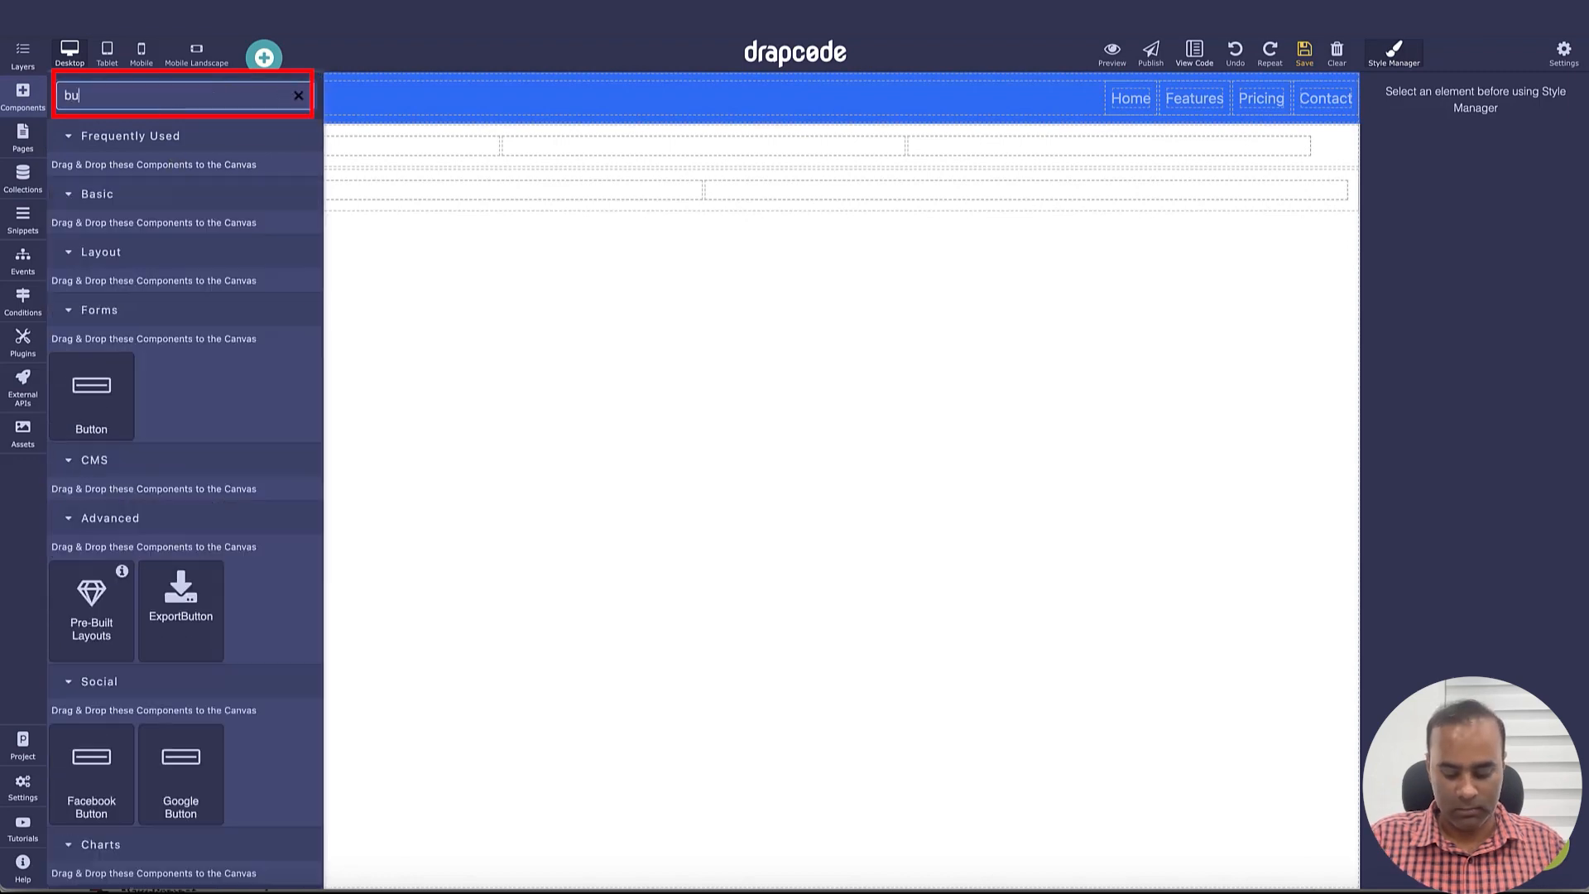
pyautogui.moveTo(88, 397); pyautogui.dragTo(424, 147)
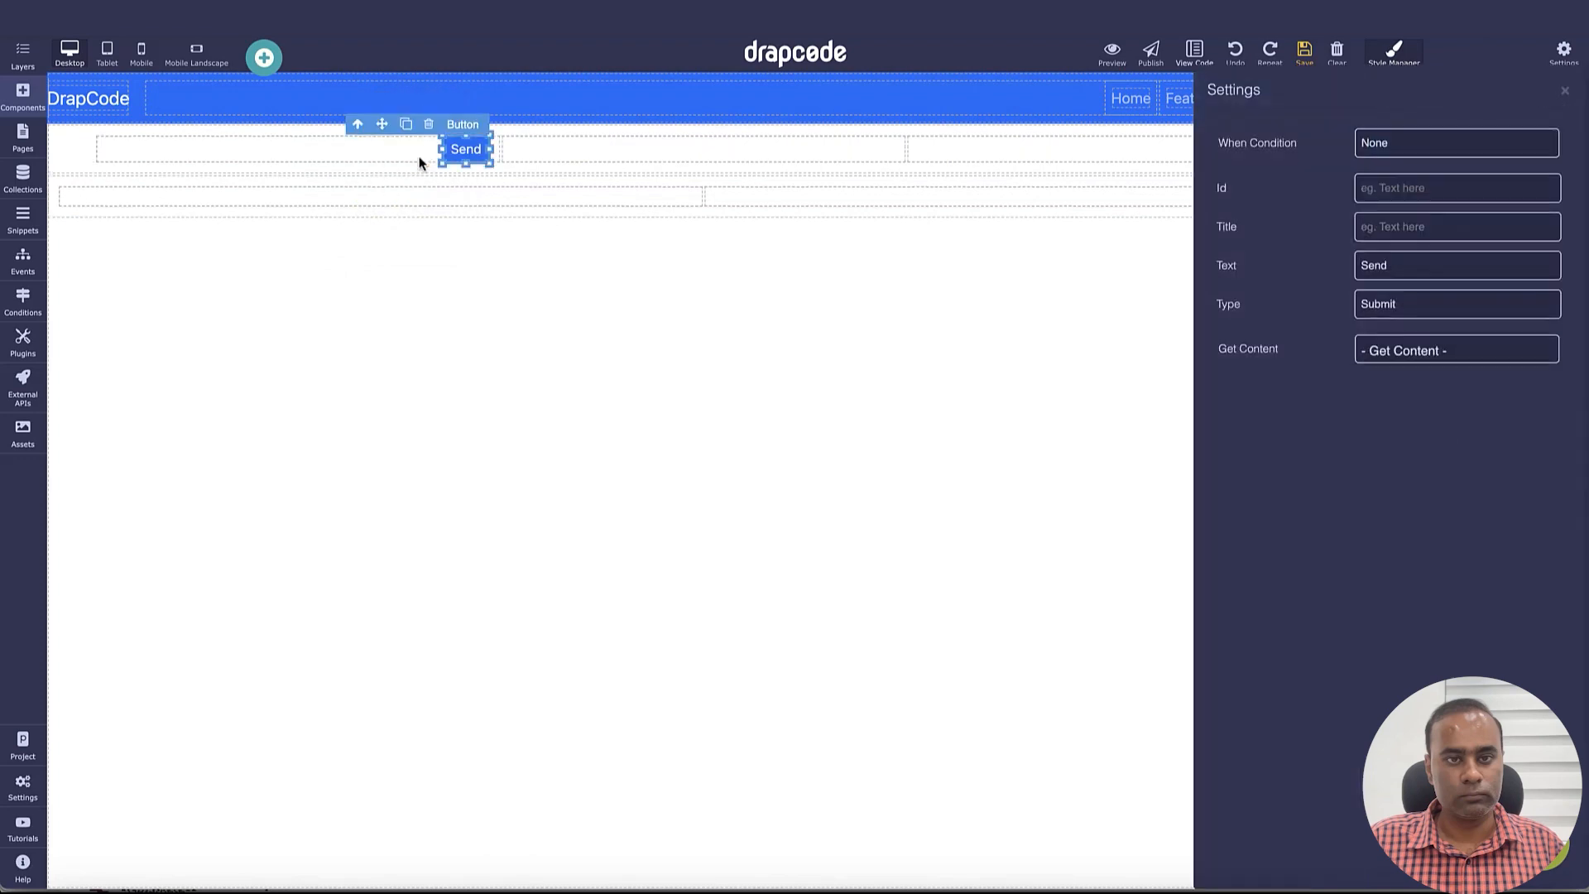
pyautogui.doubleClick(1438, 259)
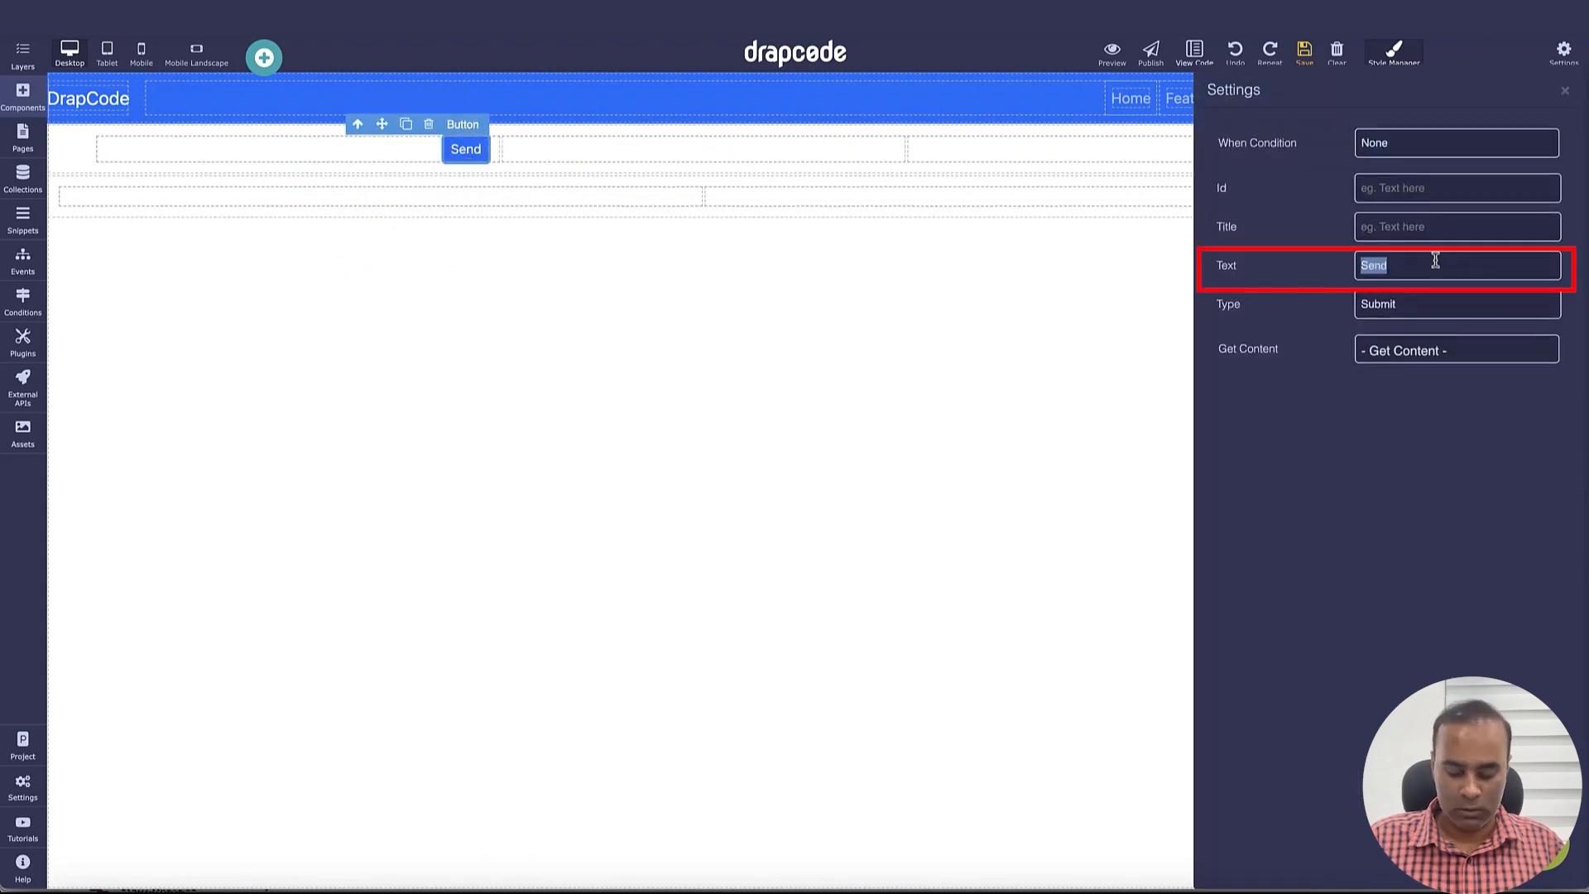
pyautogui.write('Products')
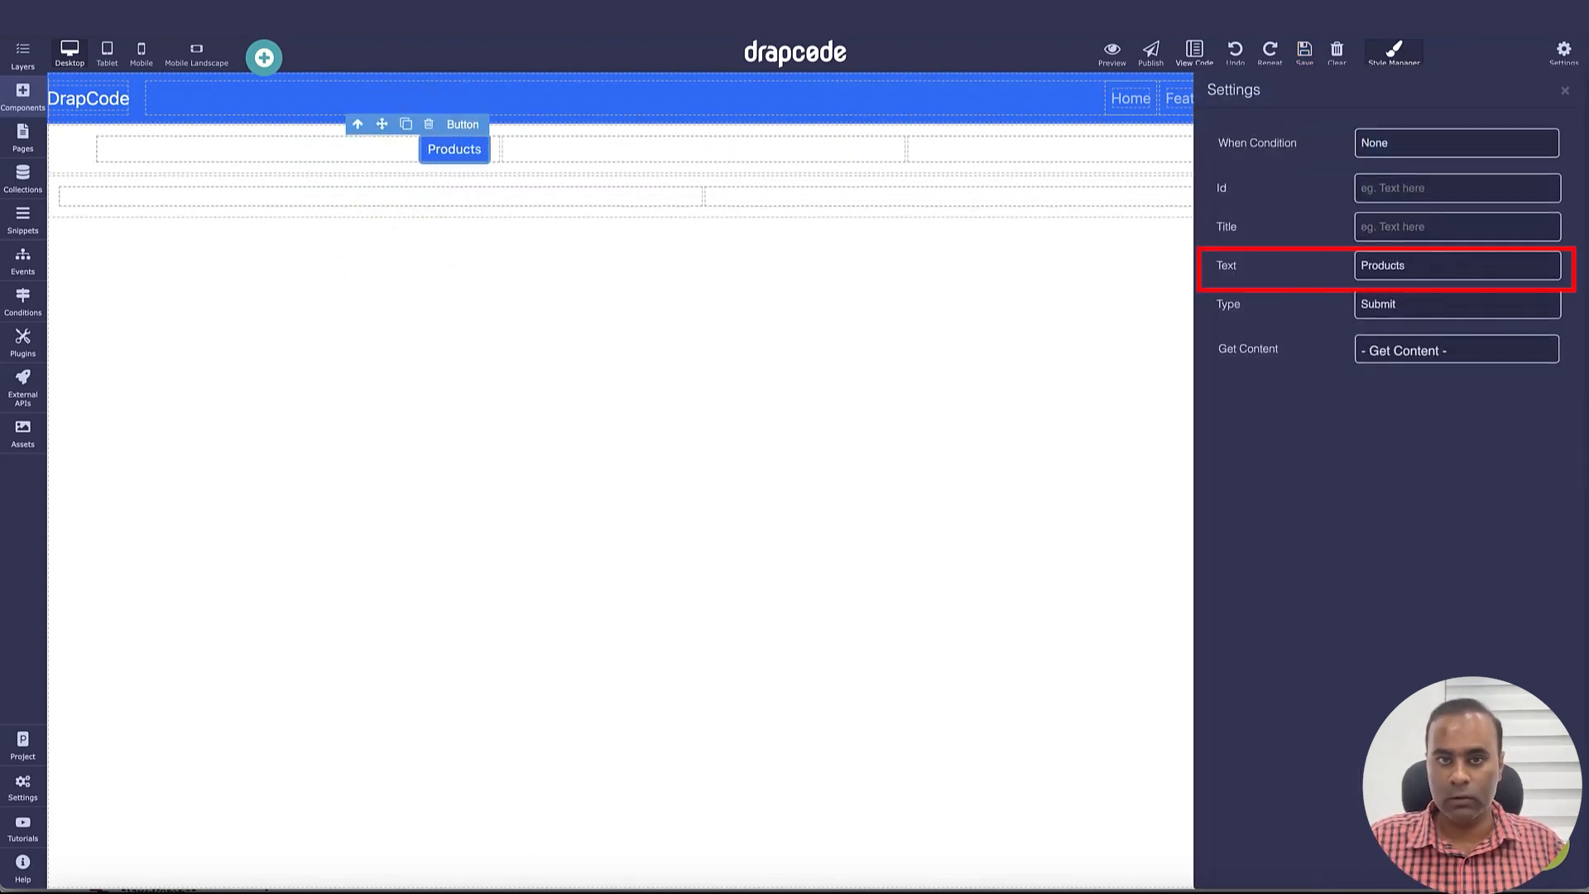
pyautogui.click(603, 158)
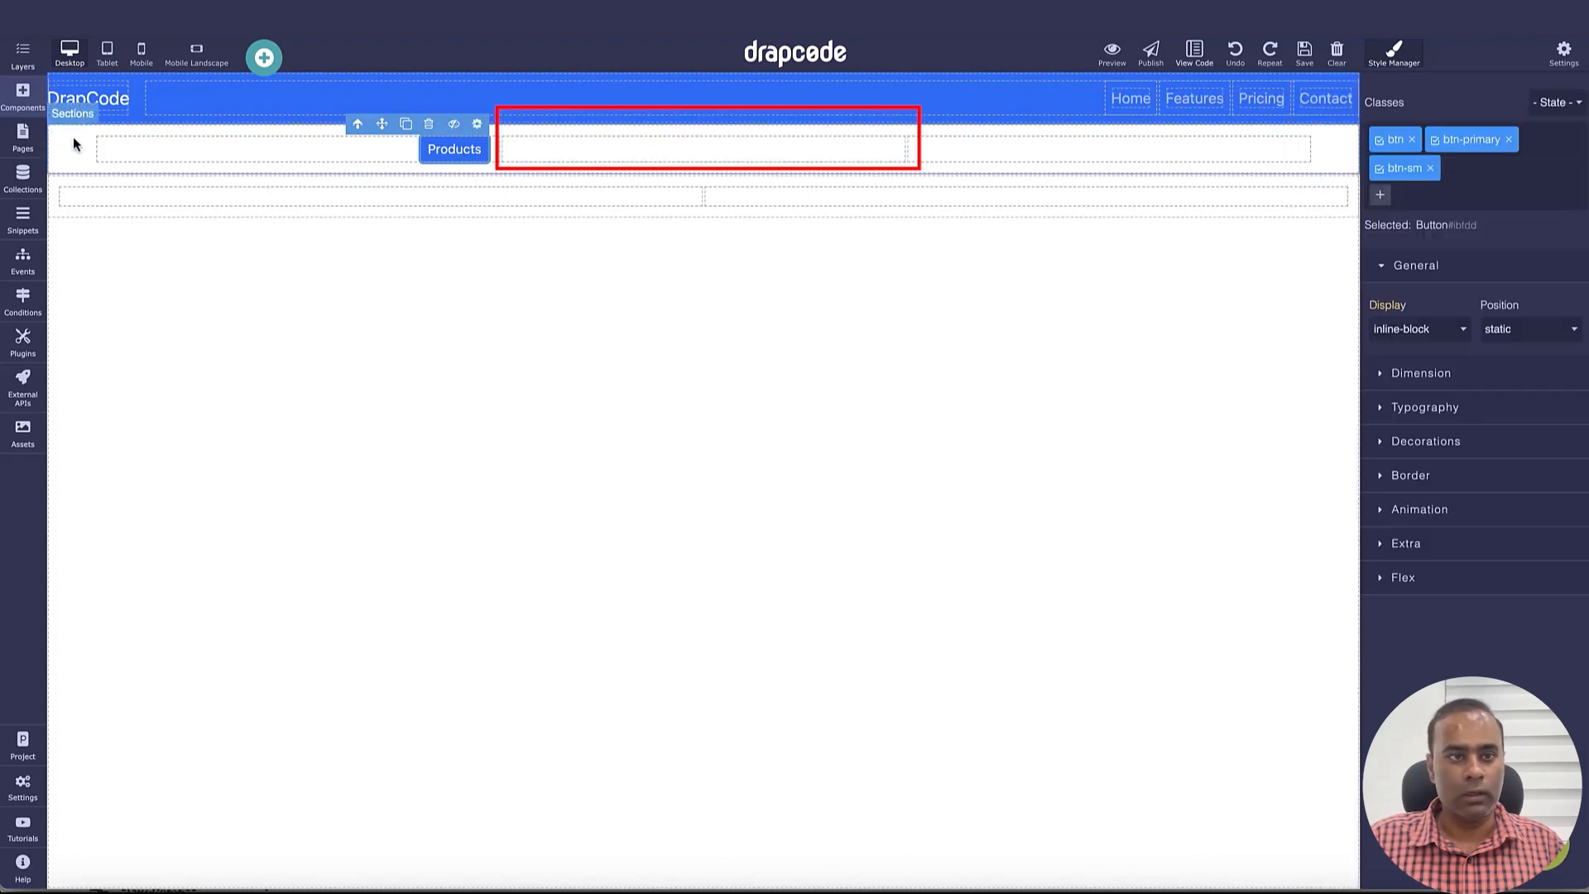
# Step: Duplicate the Products button, move the copy into the middle column, and set its text to Users
pyautogui.click(405, 123)
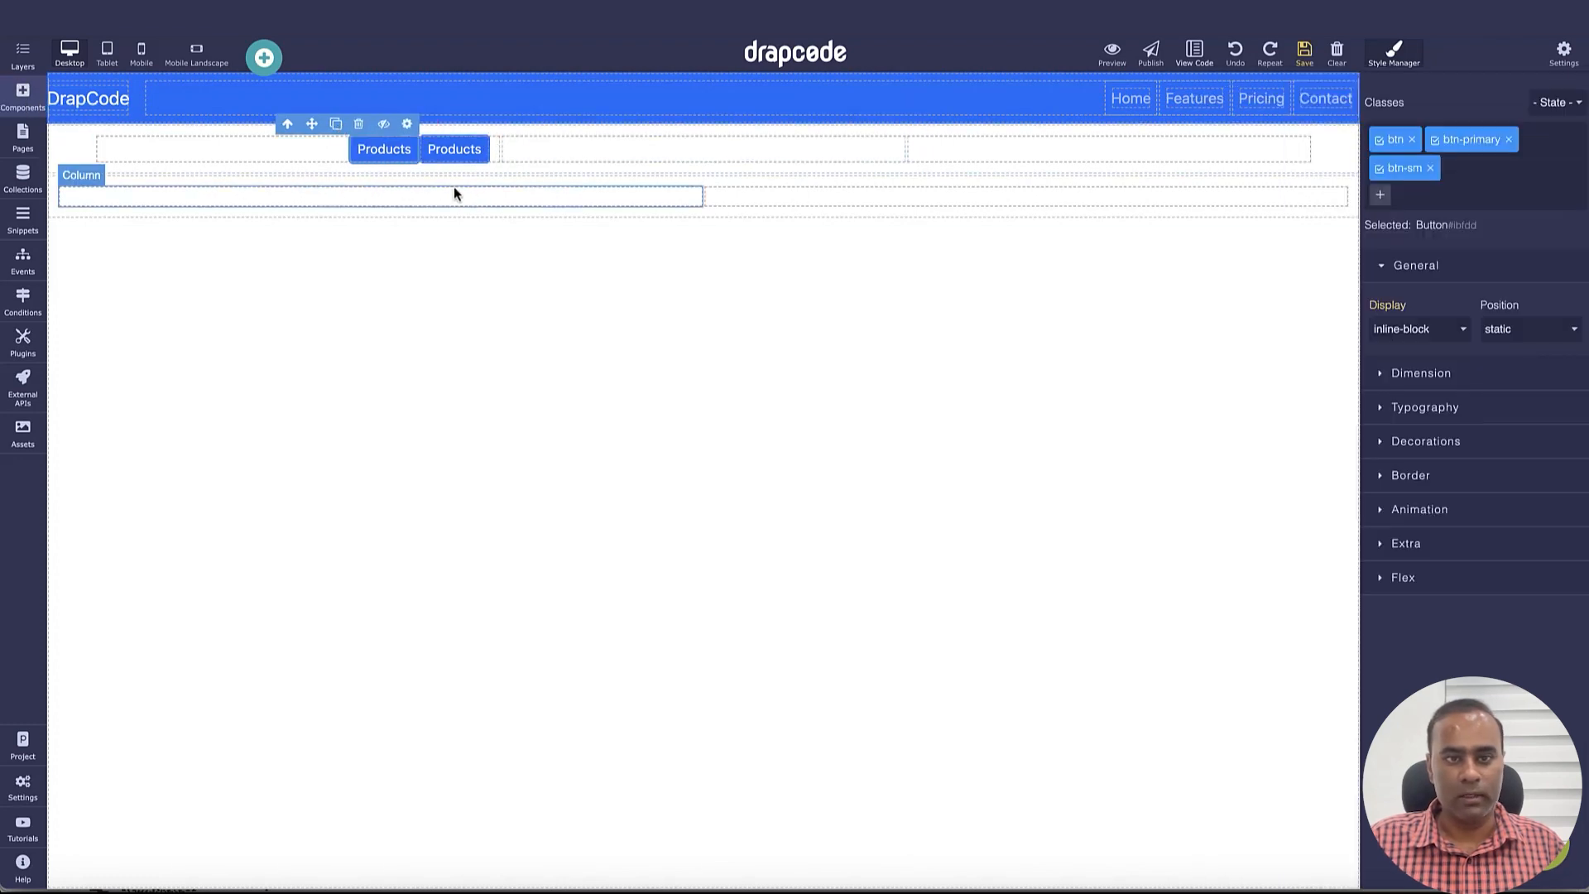
pyautogui.moveTo(380, 151); pyautogui.dragTo(585, 149)
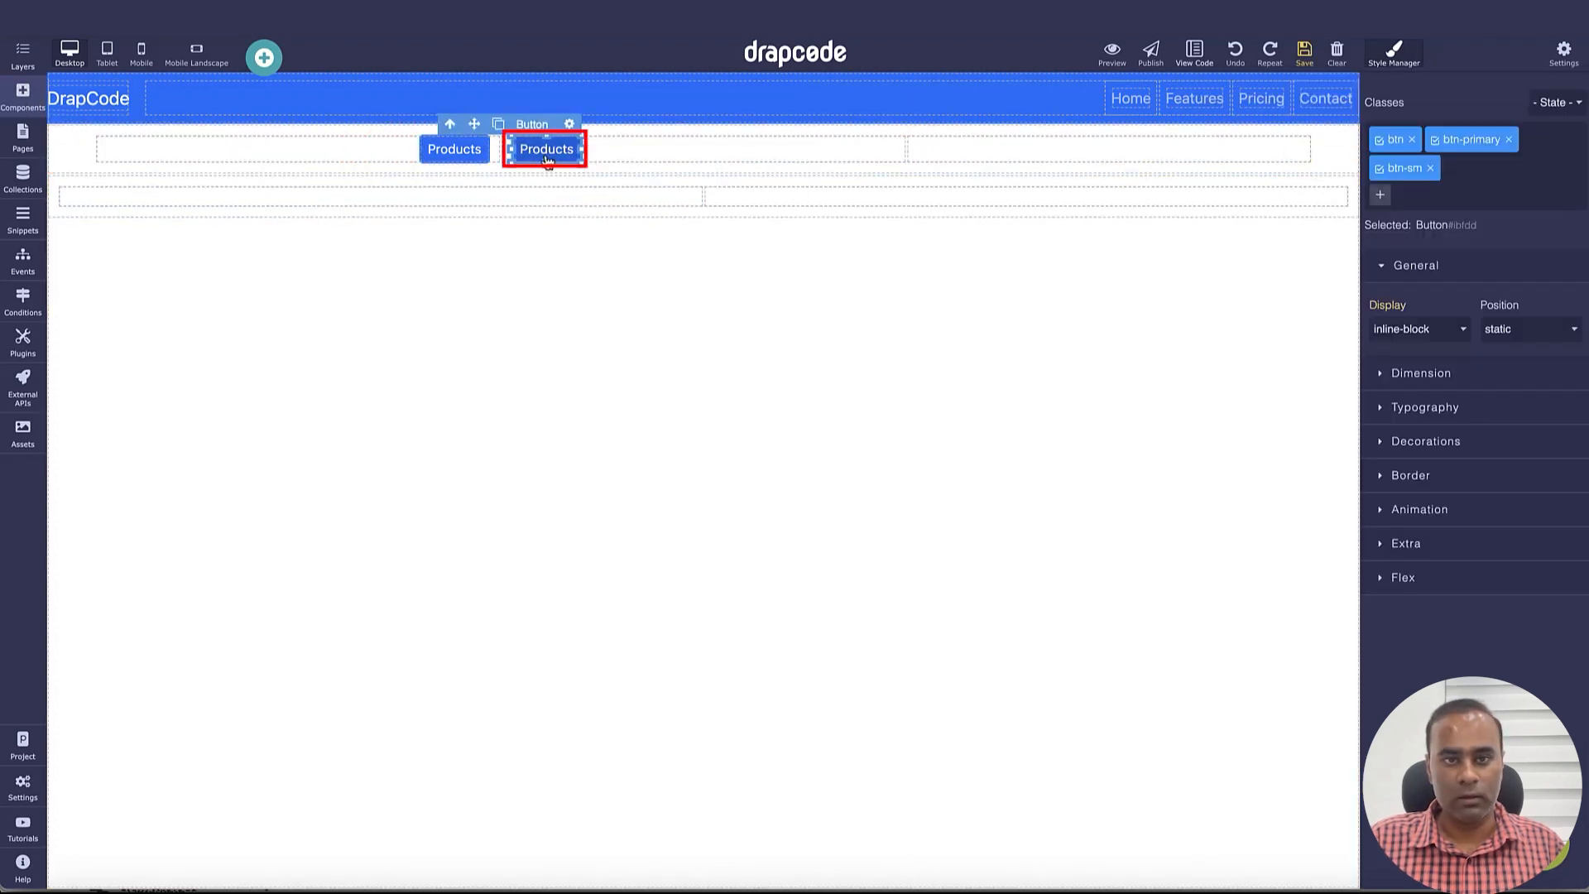
pyautogui.click(568, 123)
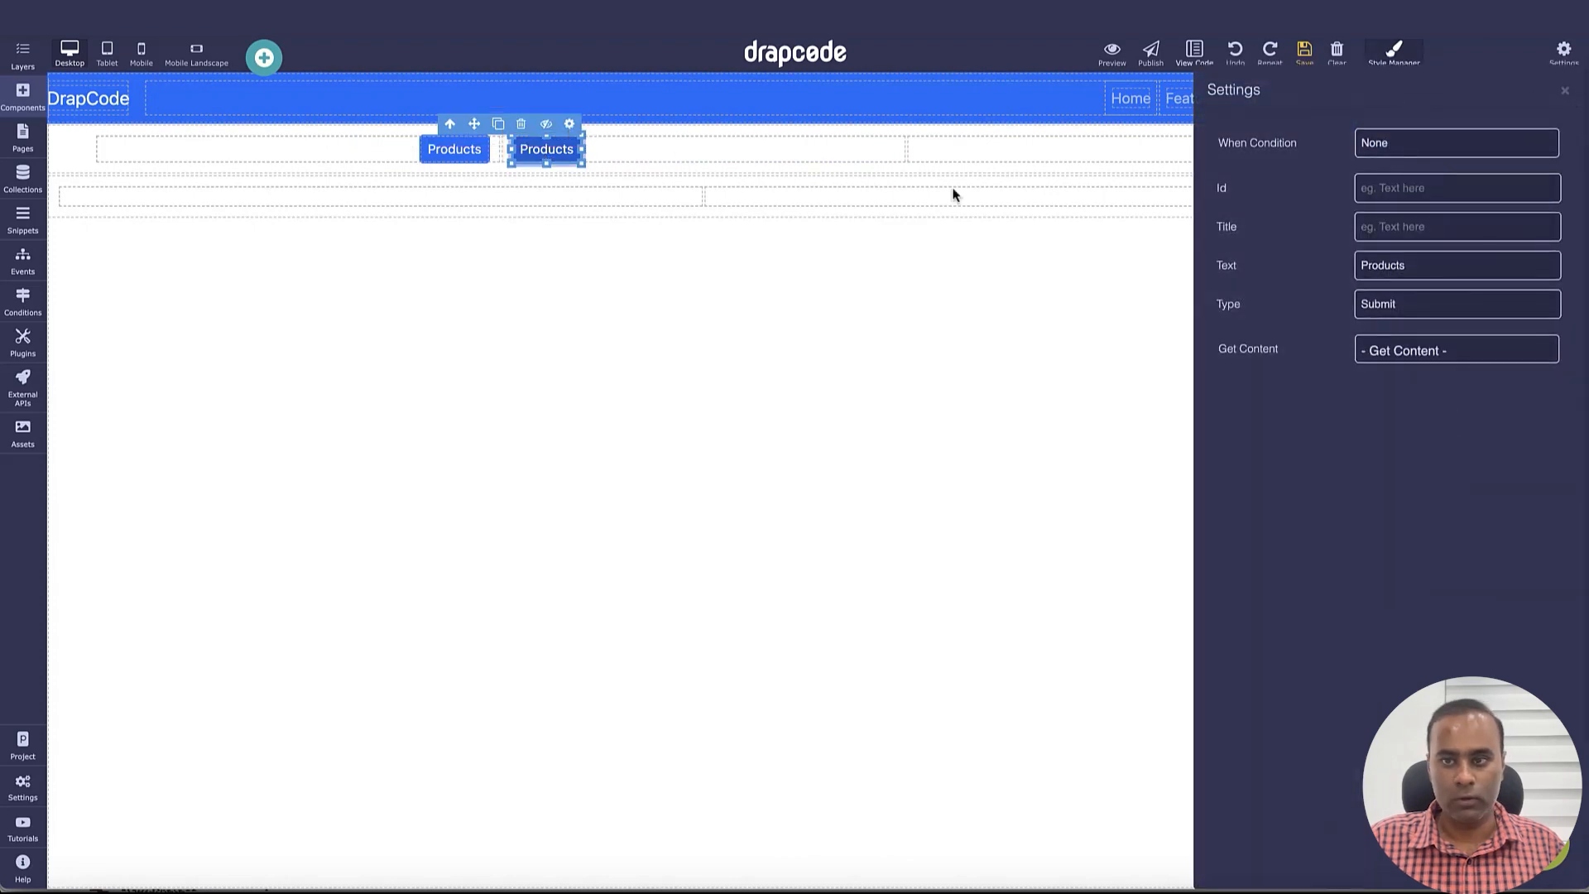
pyautogui.doubleClick(1422, 275)
pyautogui.write('Users')
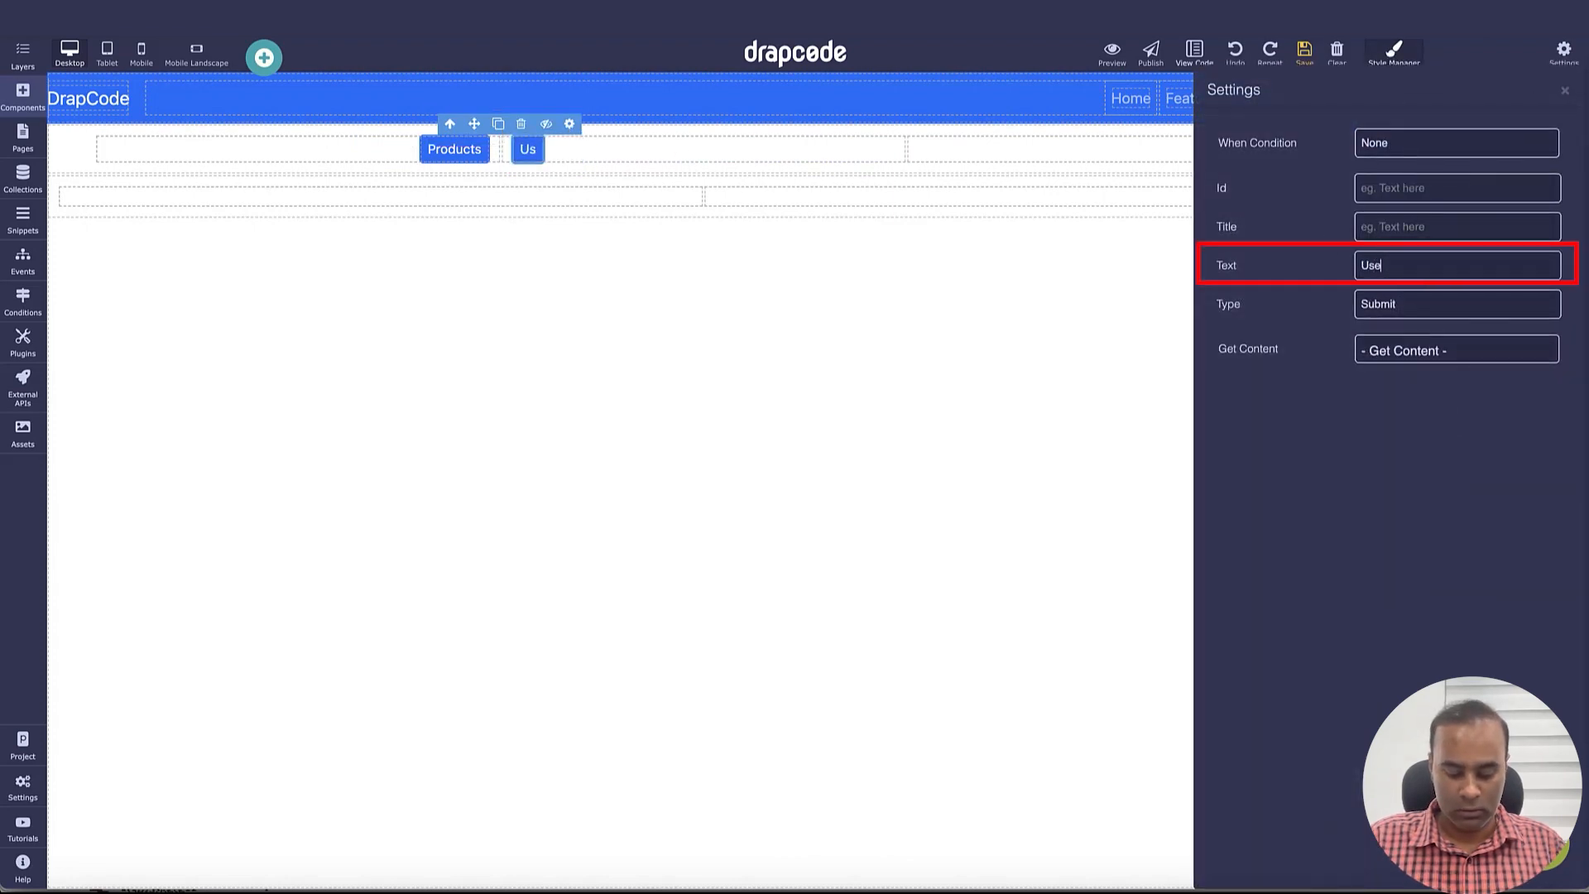
pyautogui.click(1565, 92)
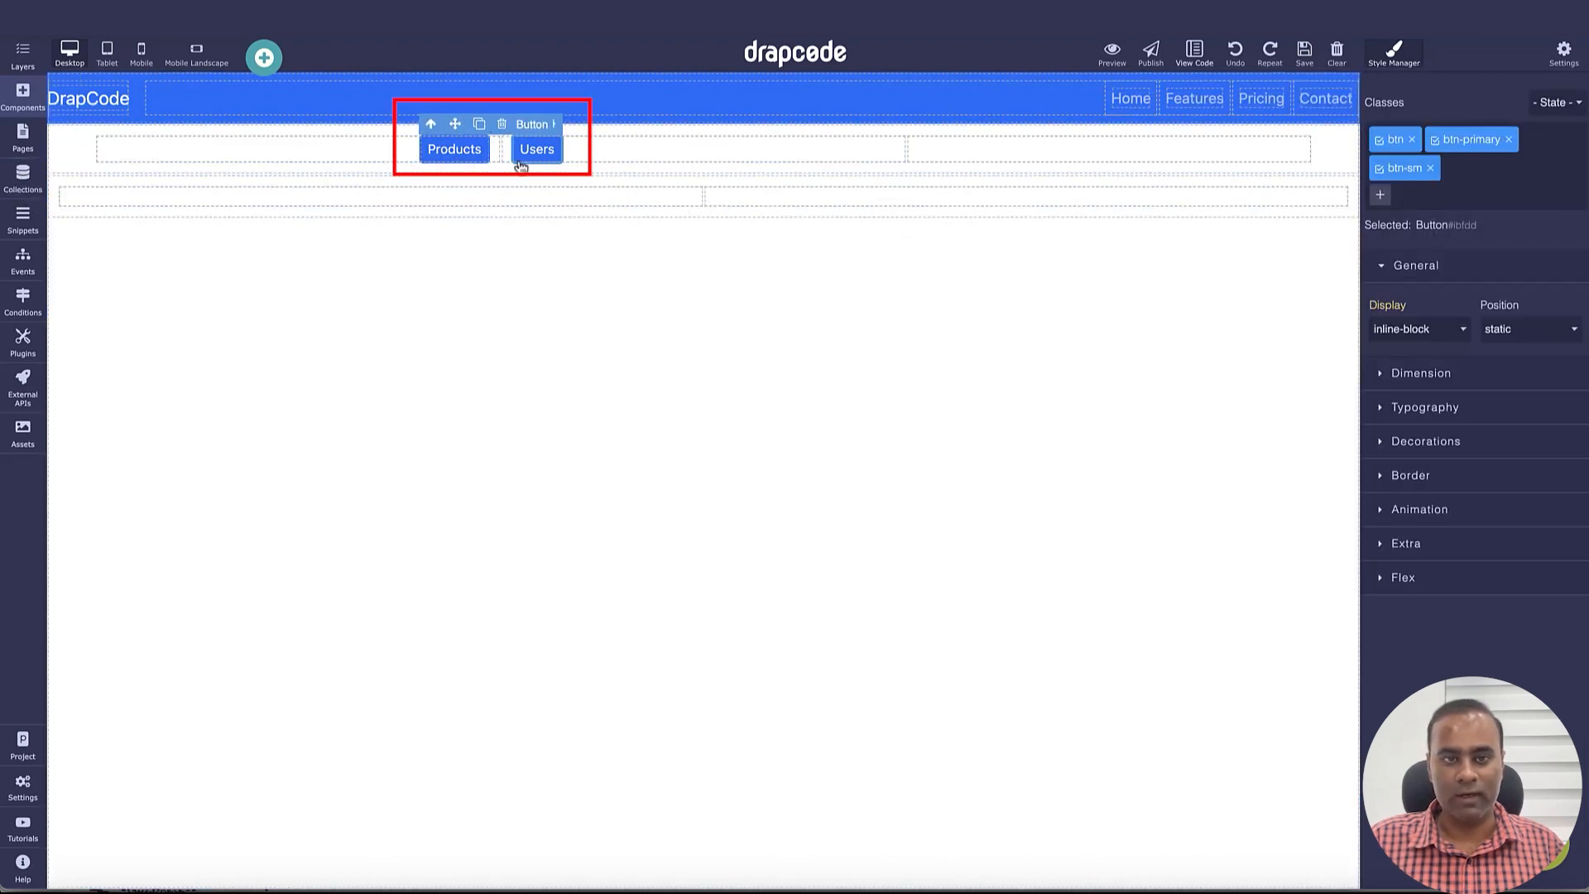
# Step: Delete the second column of the lower row, widen the remaining column to the row's full width, and save the page
pyautogui.click(1035, 196)
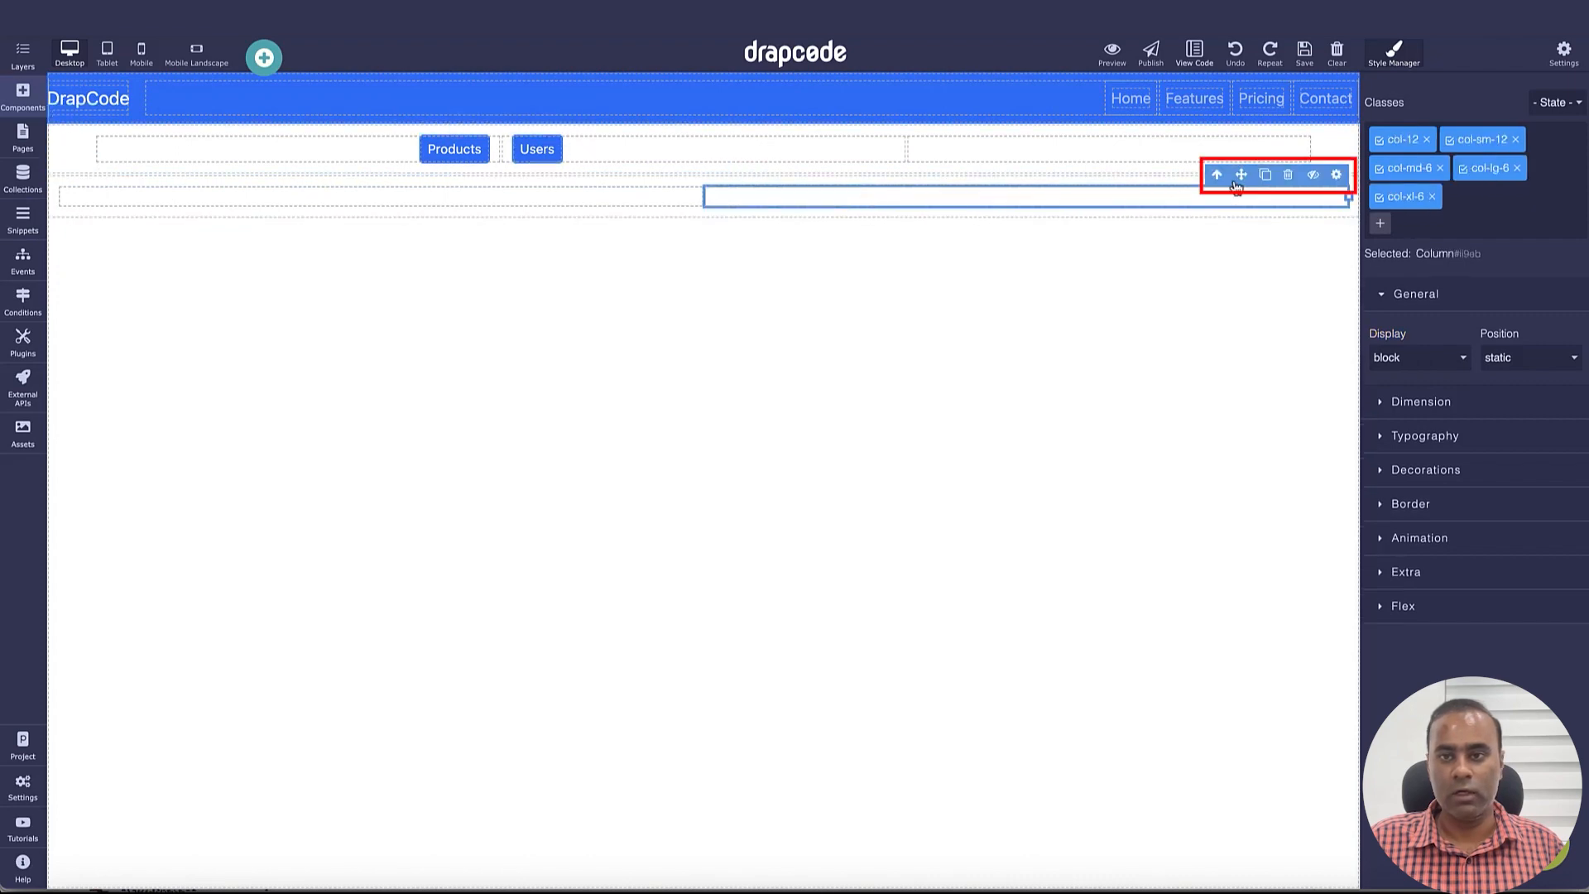
pyautogui.click(1288, 175)
pyautogui.click(989, 194)
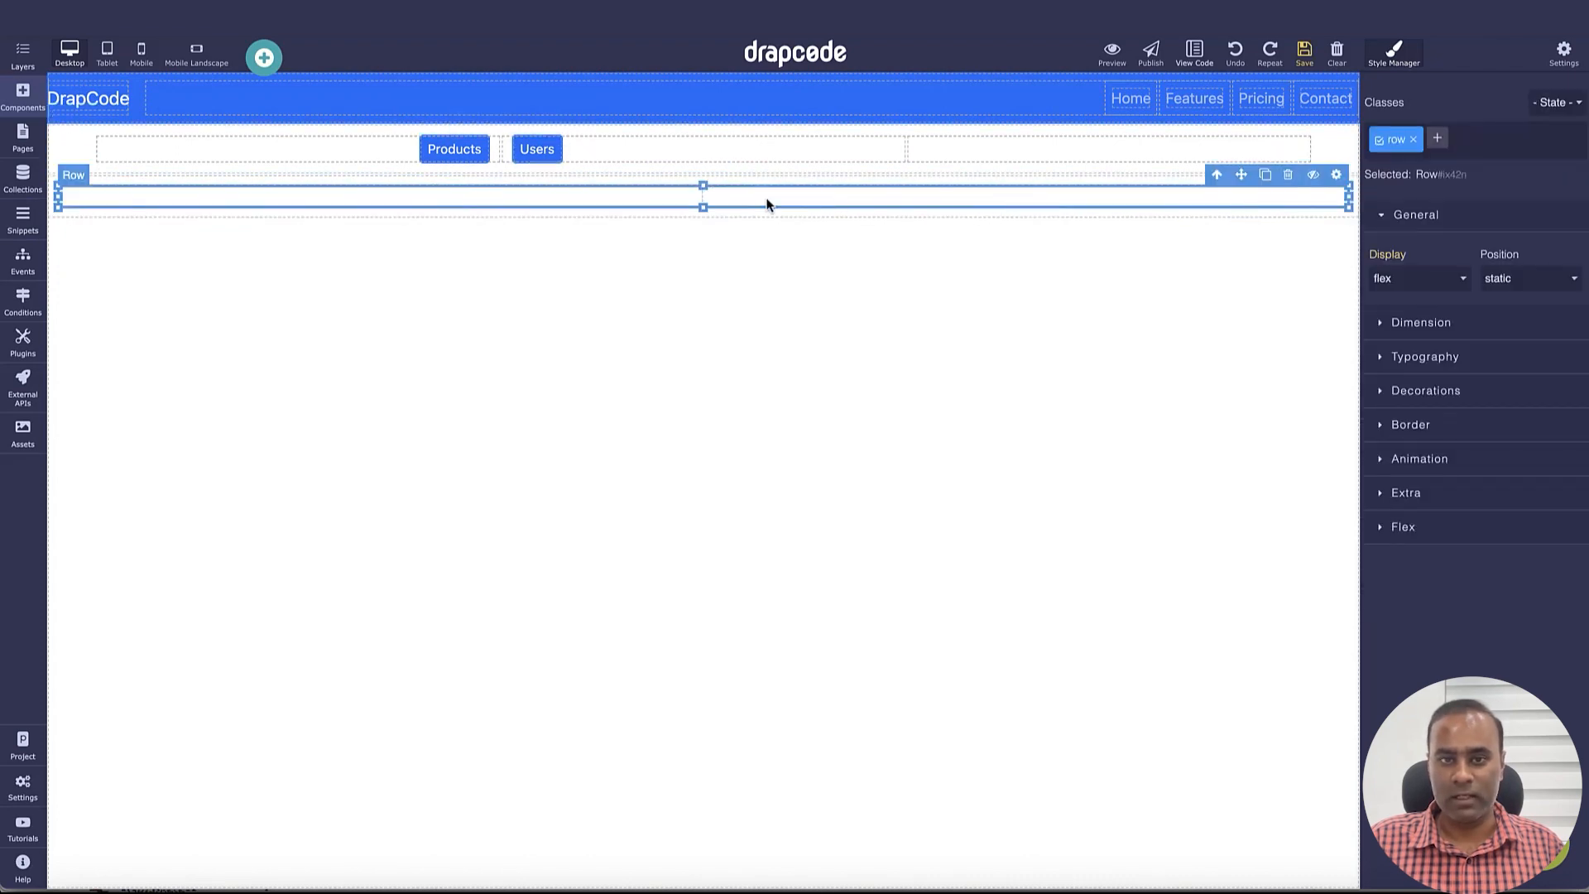
pyautogui.click(695, 197)
pyautogui.moveTo(702, 197); pyautogui.dragTo(1314, 199)
pyautogui.click(1302, 68)
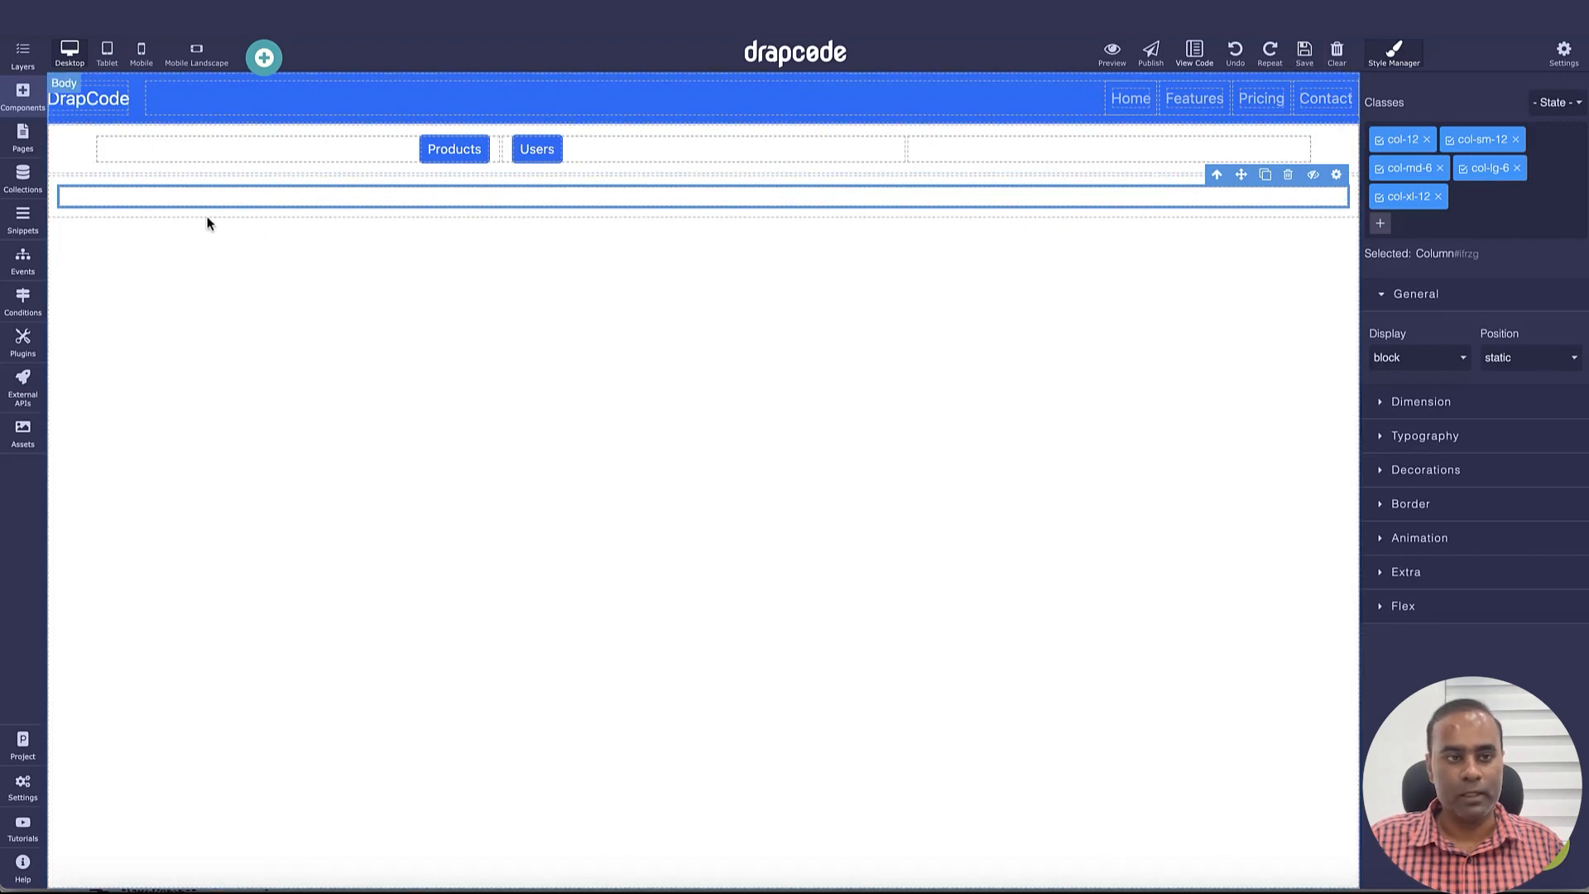
# Step: Create a new snippet of type Sub Page named Product List Subpage
pyautogui.click(31, 225)
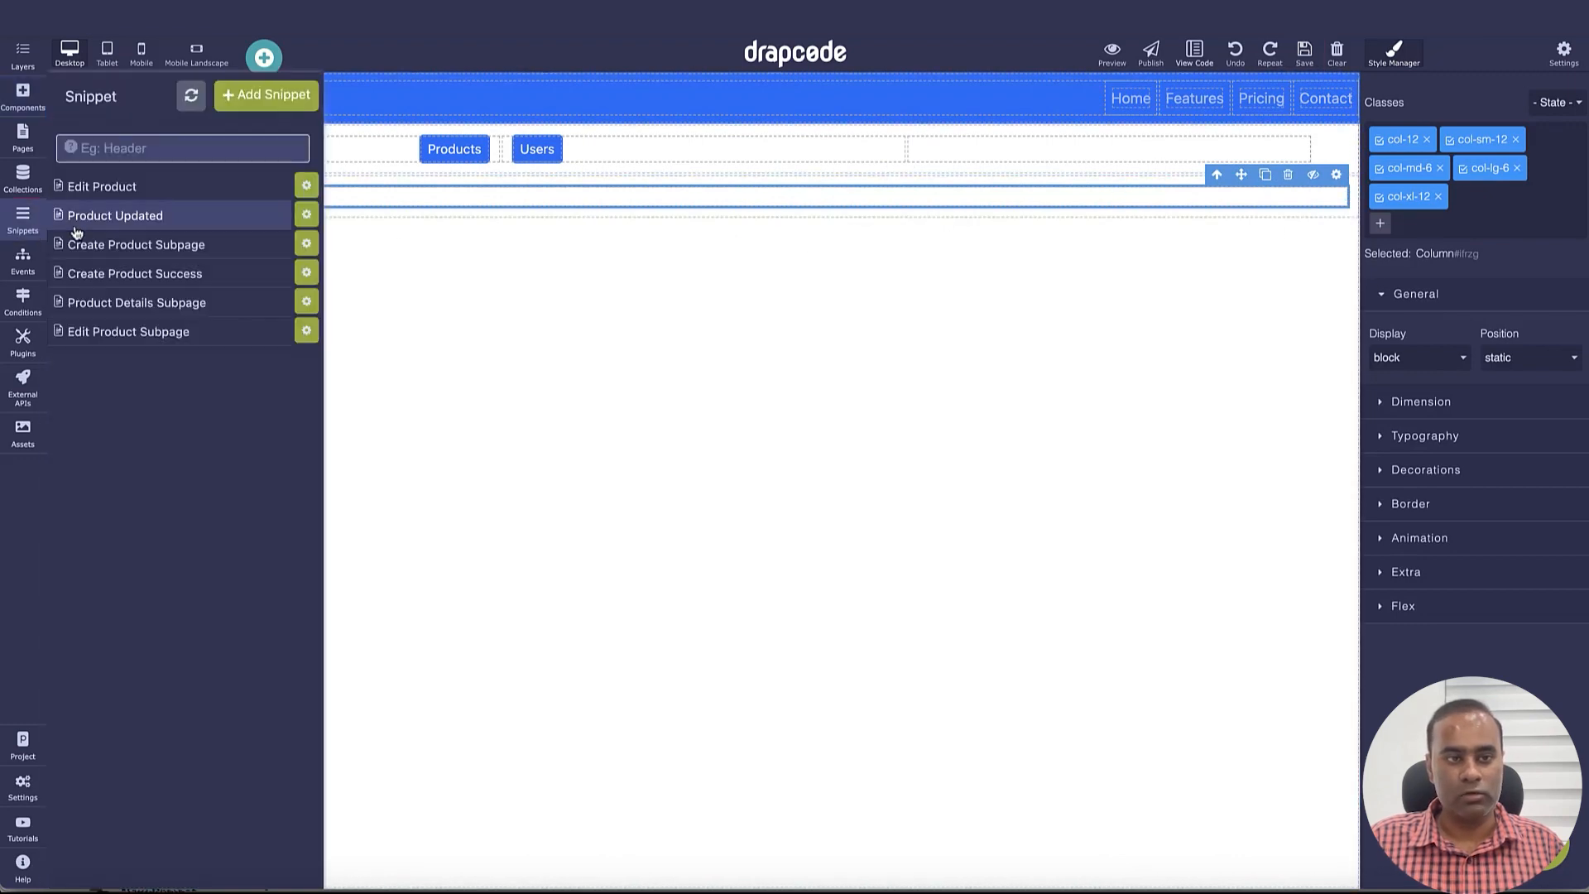
pyautogui.click(290, 107)
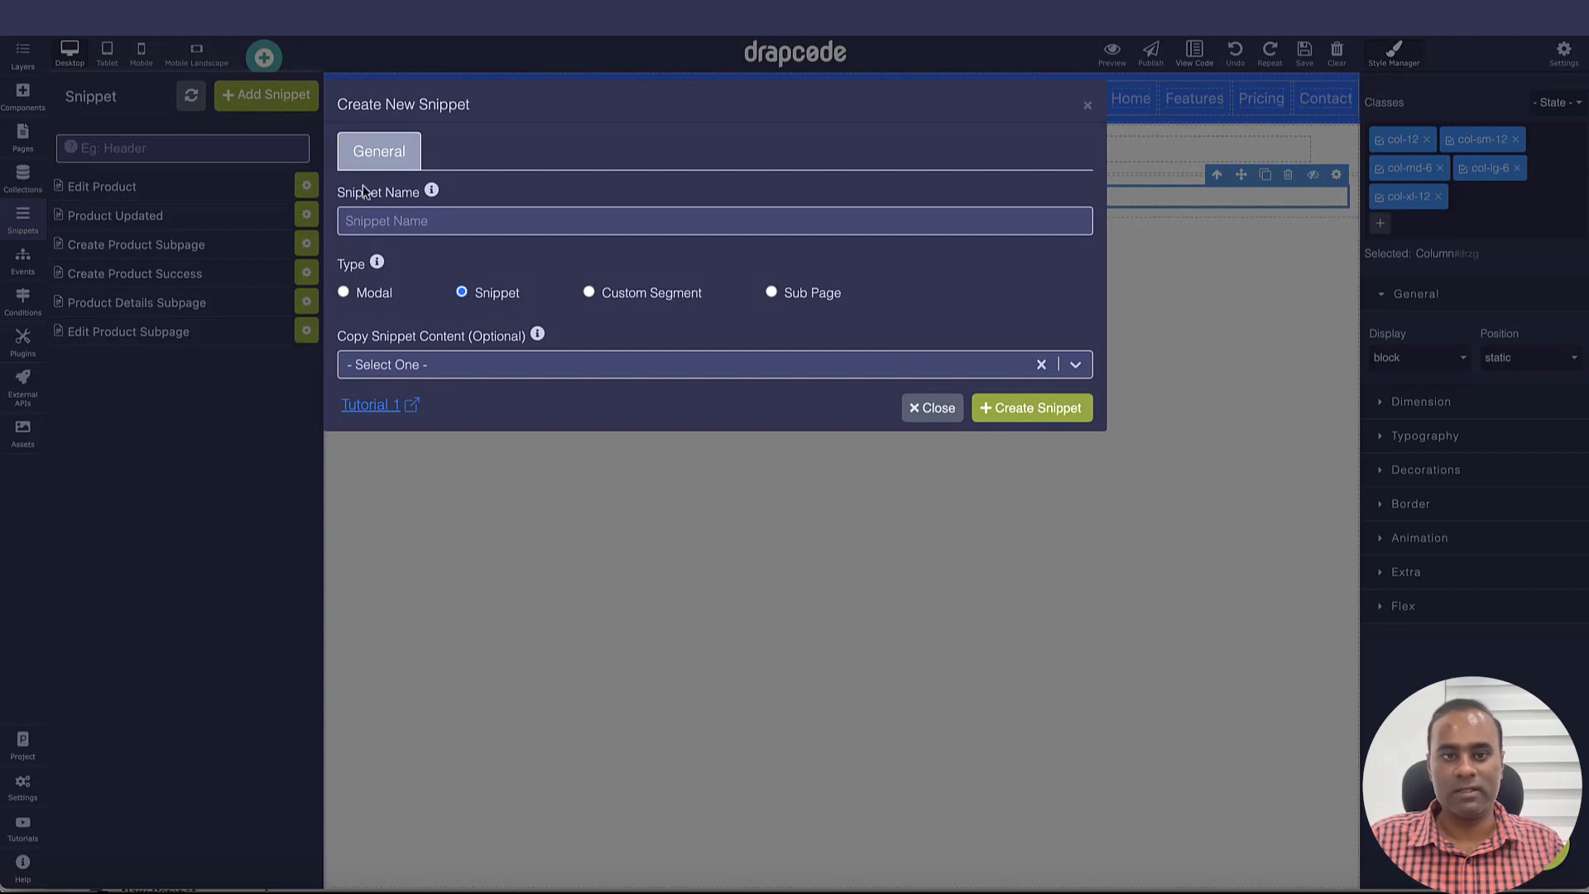
pyautogui.click(772, 292)
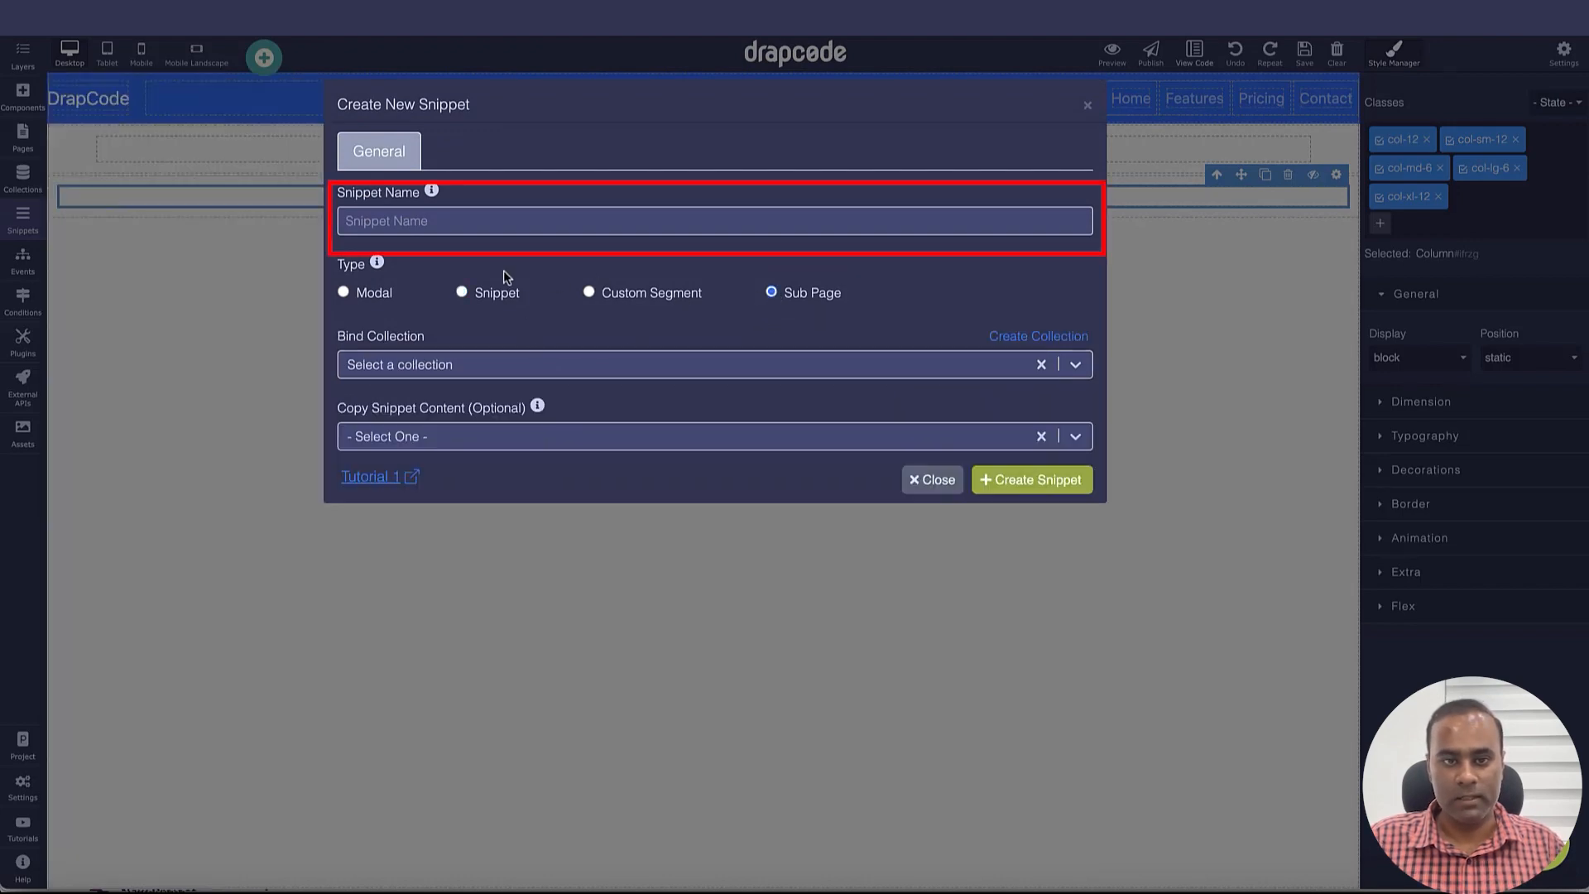
pyautogui.click(487, 223)
pyautogui.write('Product List Su')
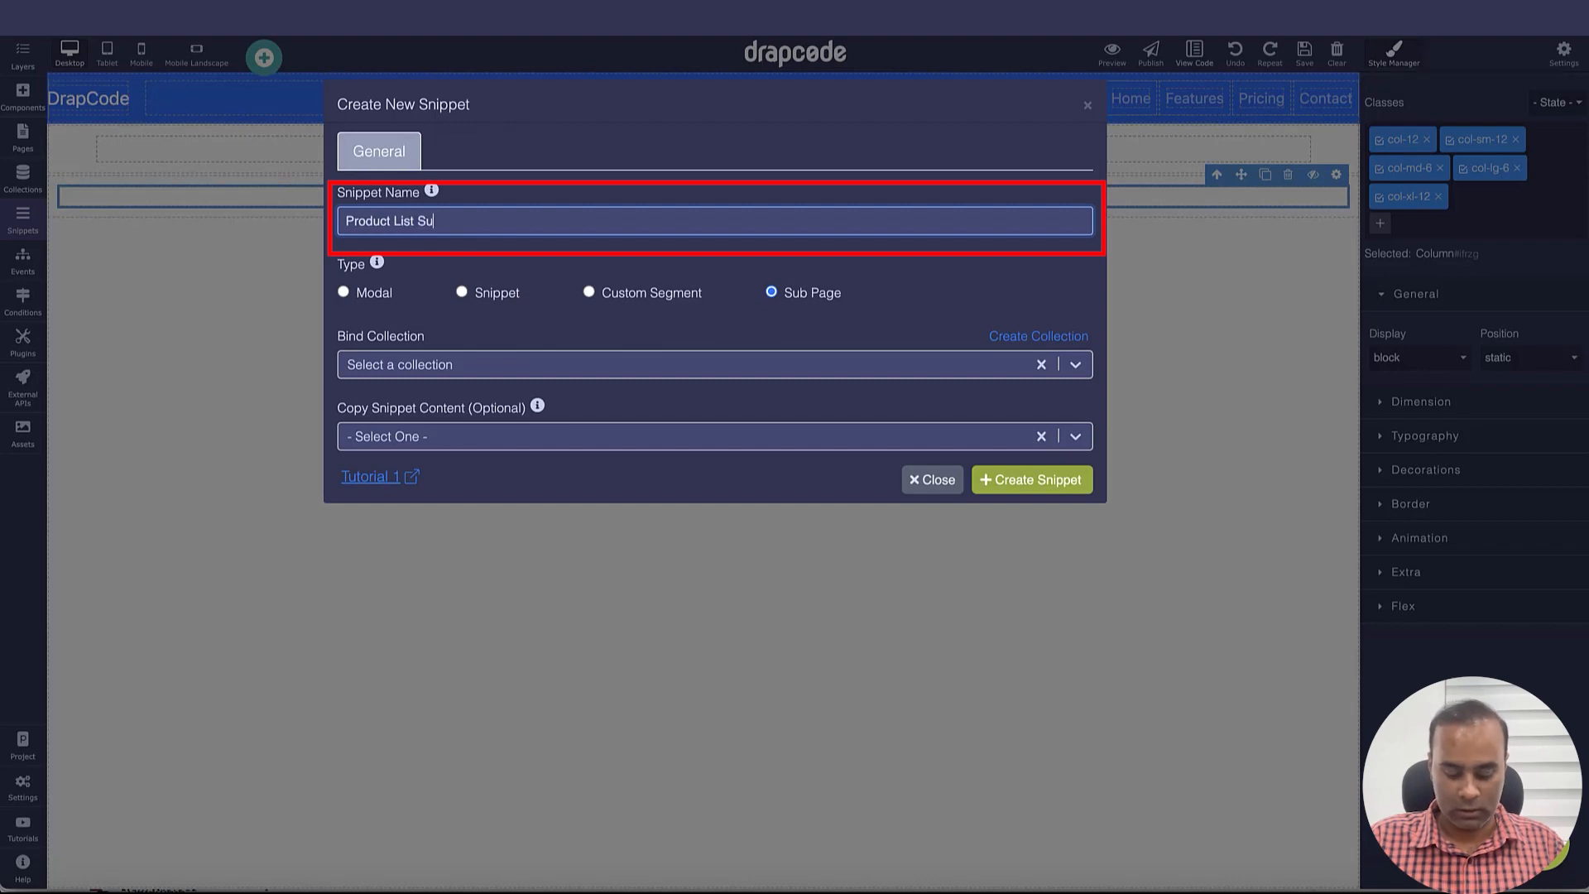
pyautogui.write('bpage')
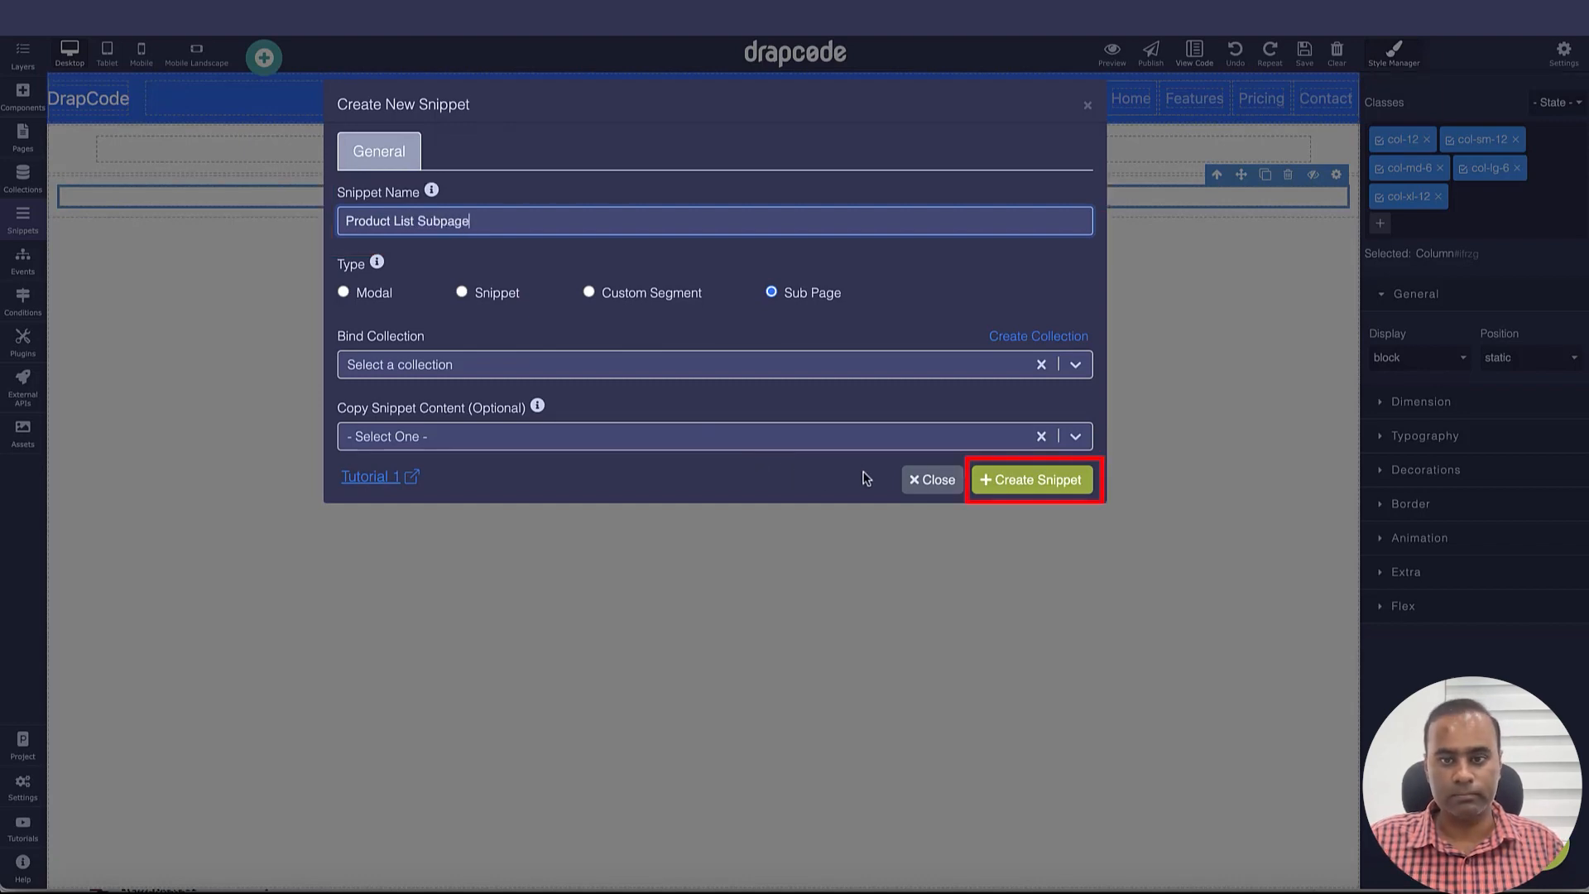
pyautogui.click(1038, 488)
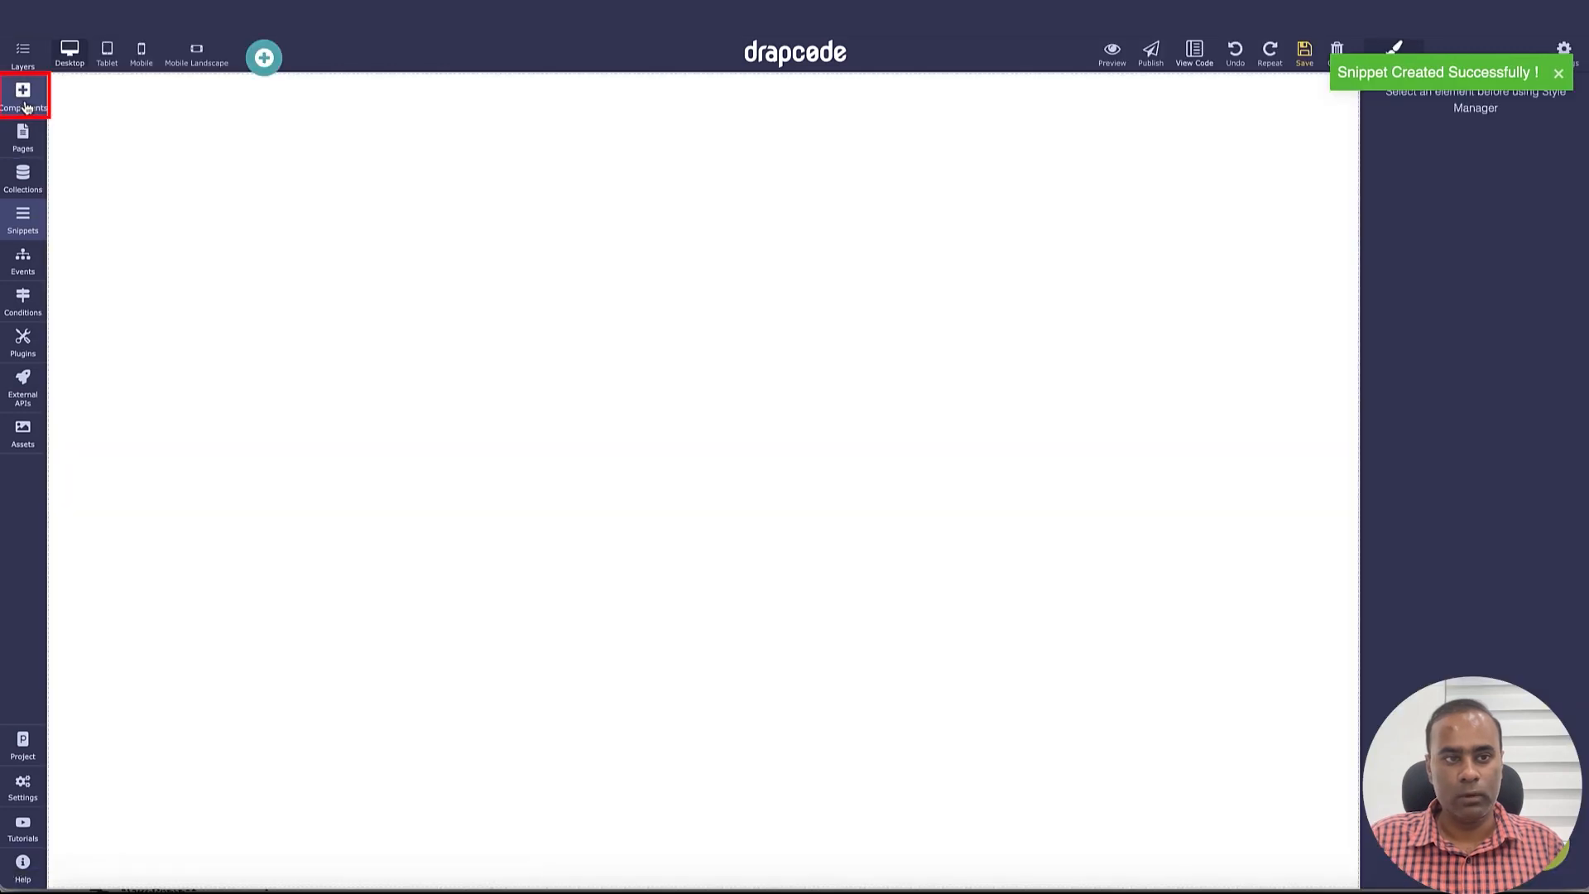
# Step: Add a data table that gets its data from the Product collection, and delete its search form
pyautogui.click(24, 98)
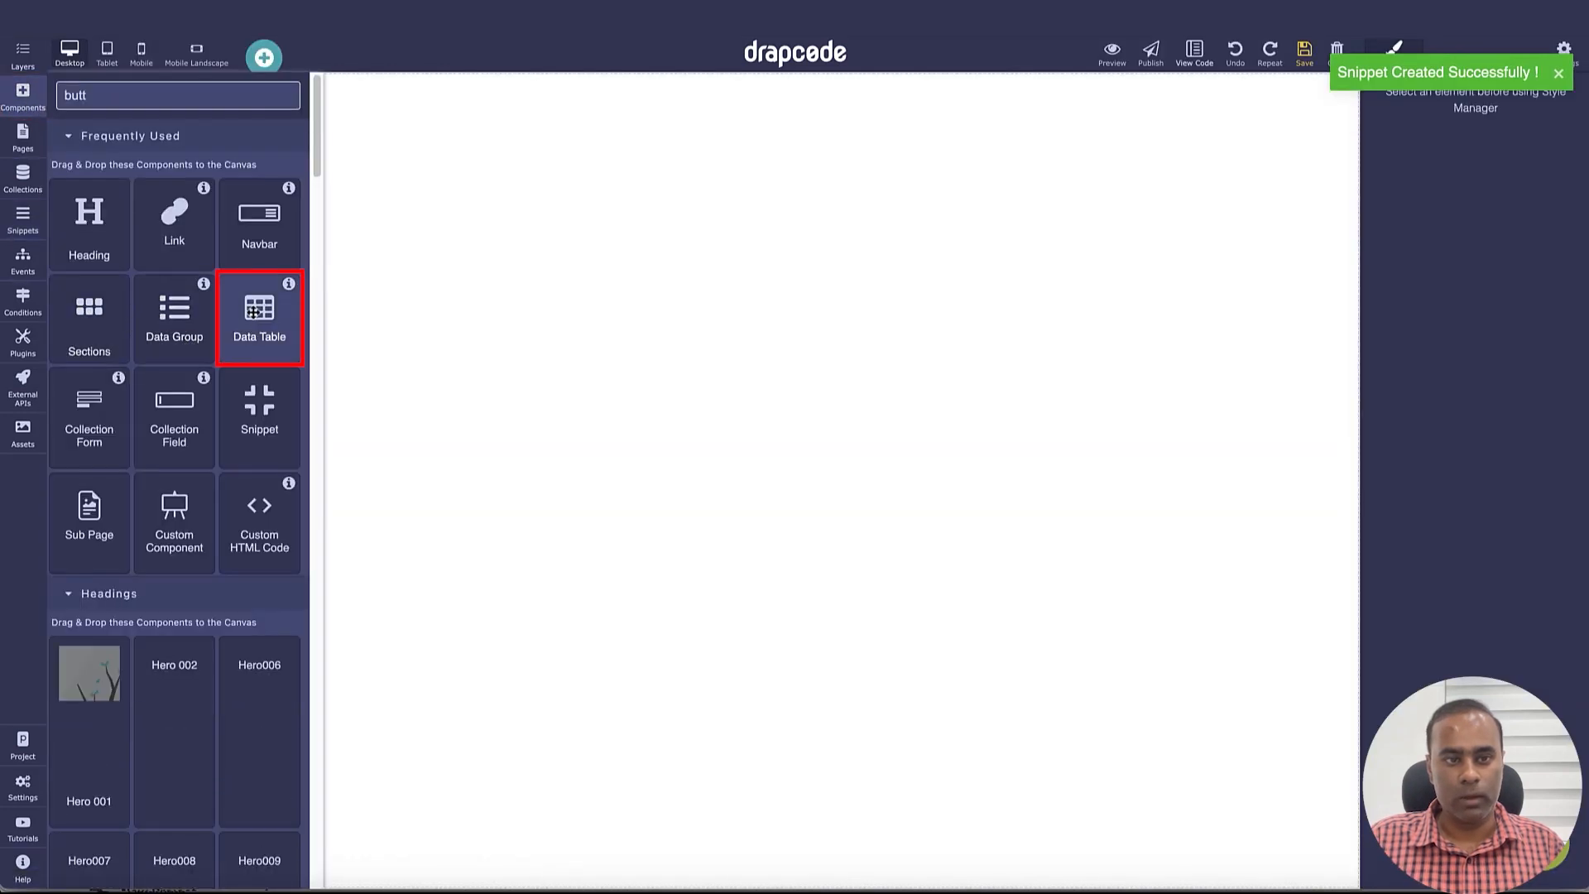
pyautogui.moveTo(290, 345); pyautogui.dragTo(631, 359)
pyautogui.click(1307, 217)
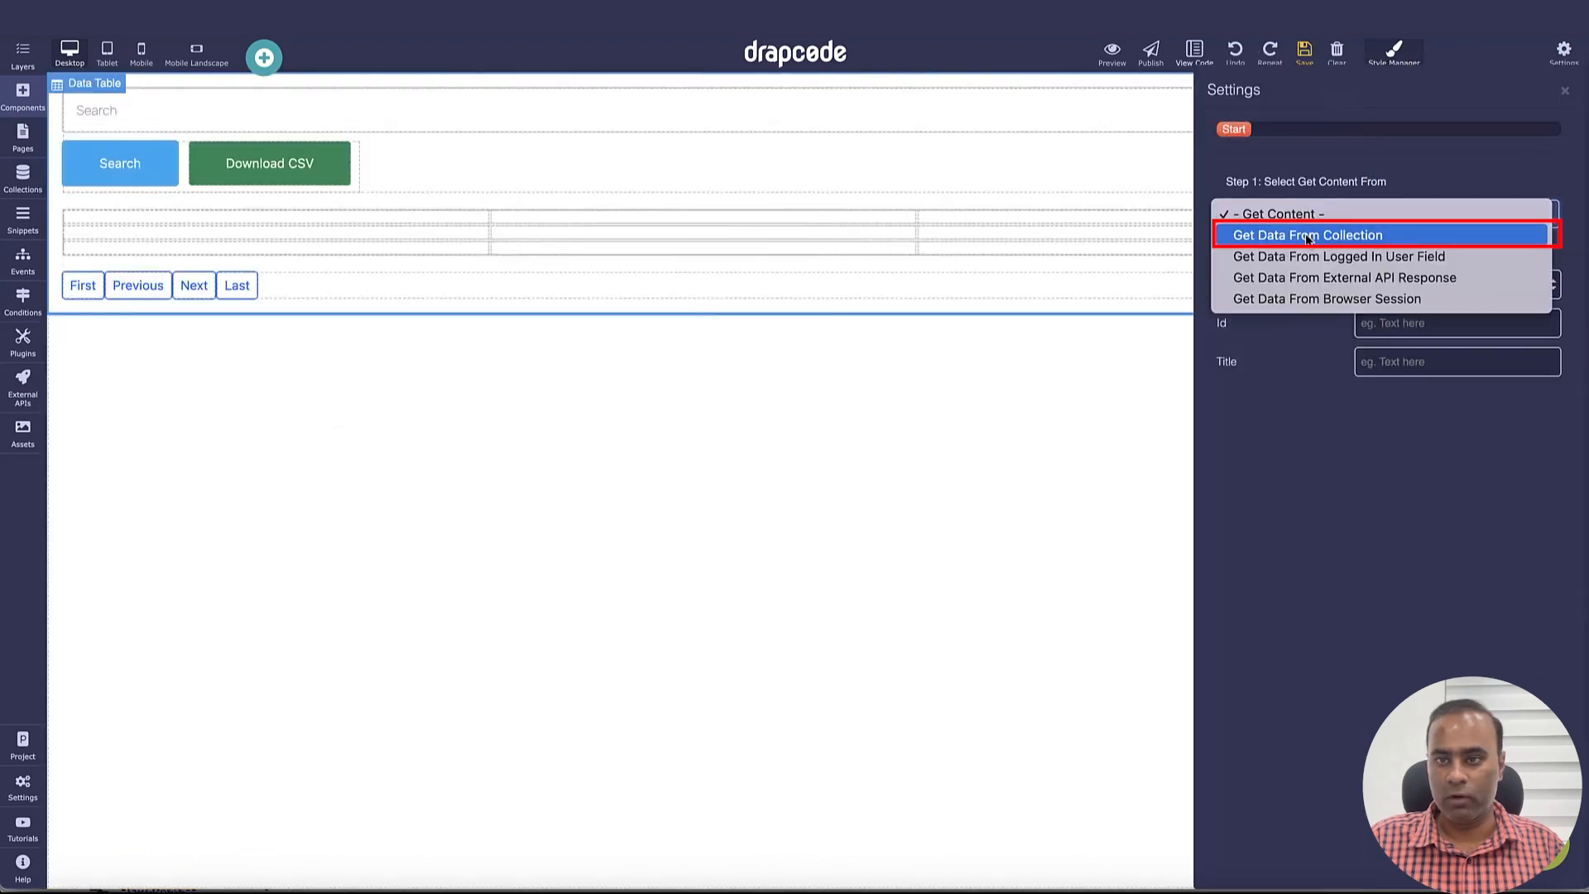
pyautogui.click(1308, 238)
pyautogui.click(1294, 296)
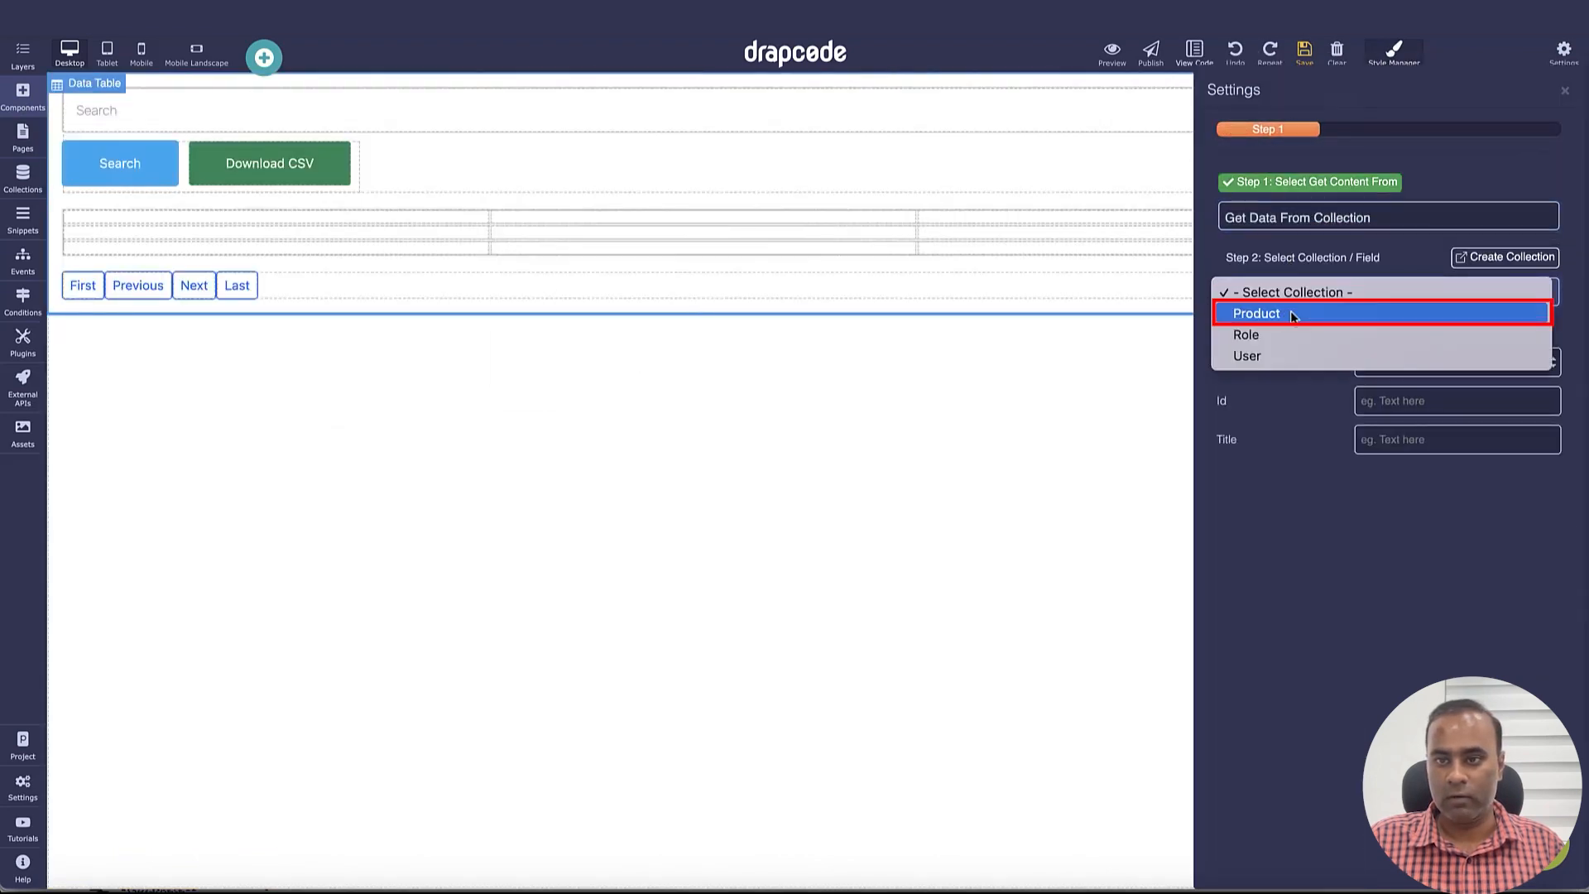
pyautogui.click(1565, 90)
pyautogui.click(845, 433)
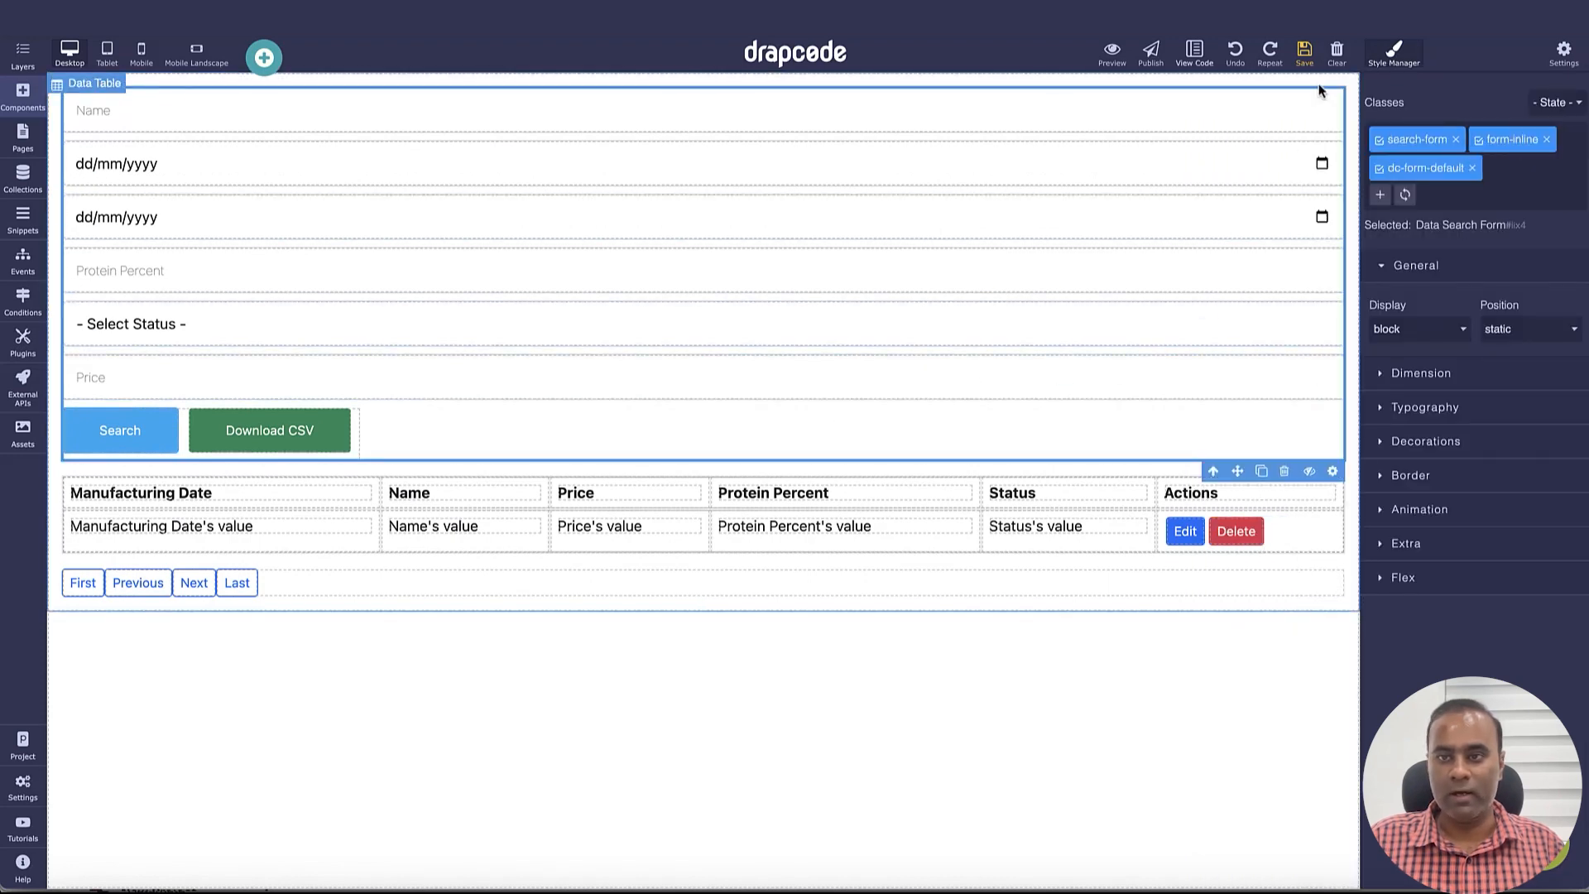
pyautogui.click(1284, 471)
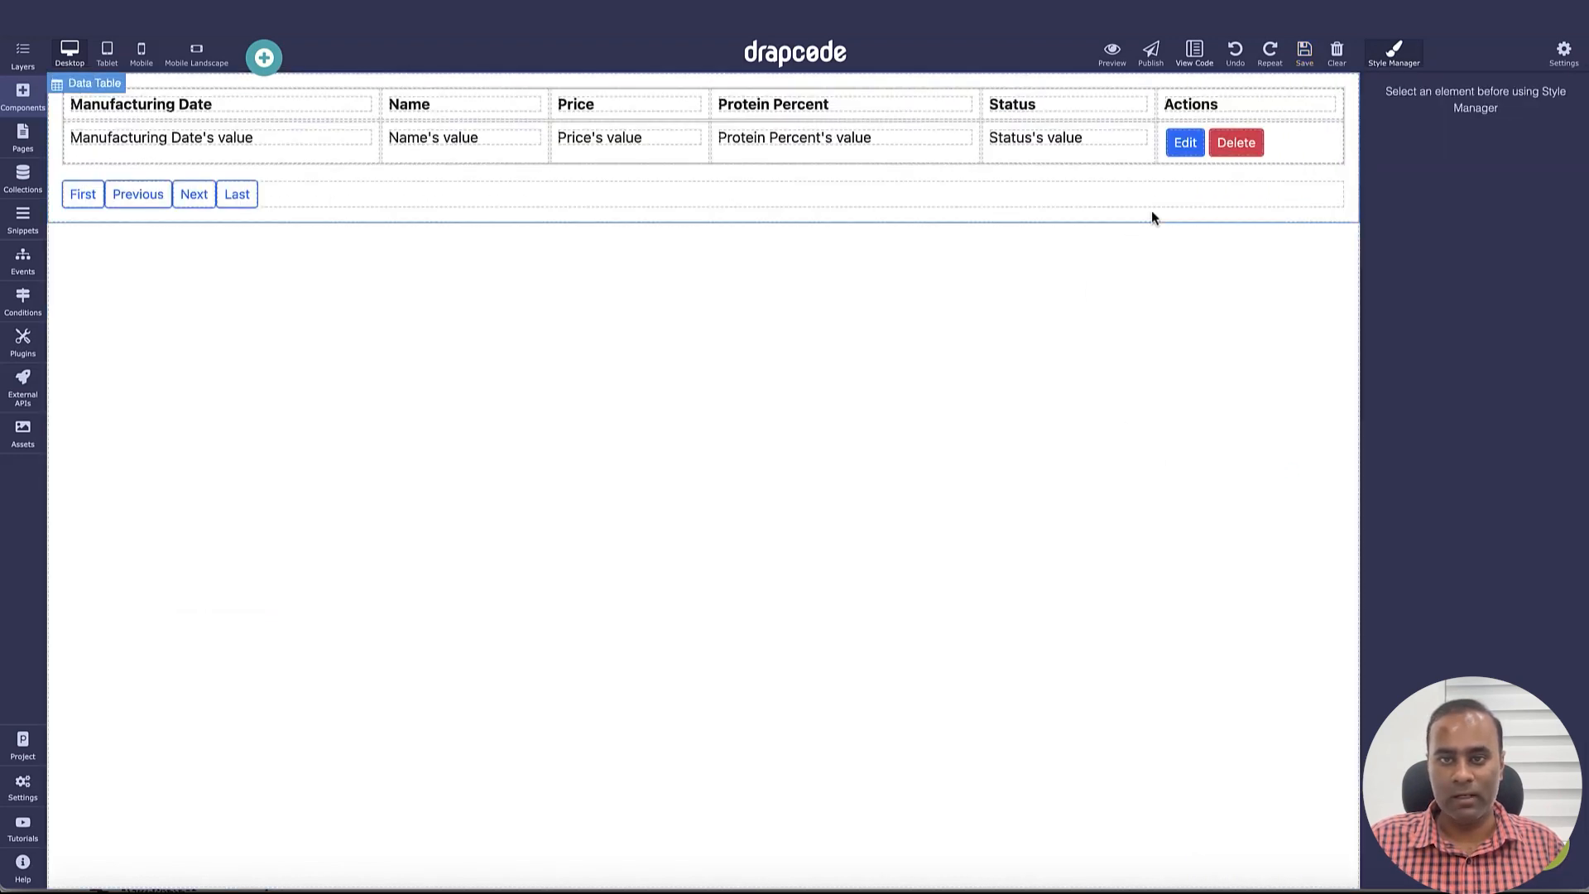
# Step: Create another Sub Page snippet named Users List Subpage, without binding a collection
pyautogui.click(33, 115)
pyautogui.click(23, 217)
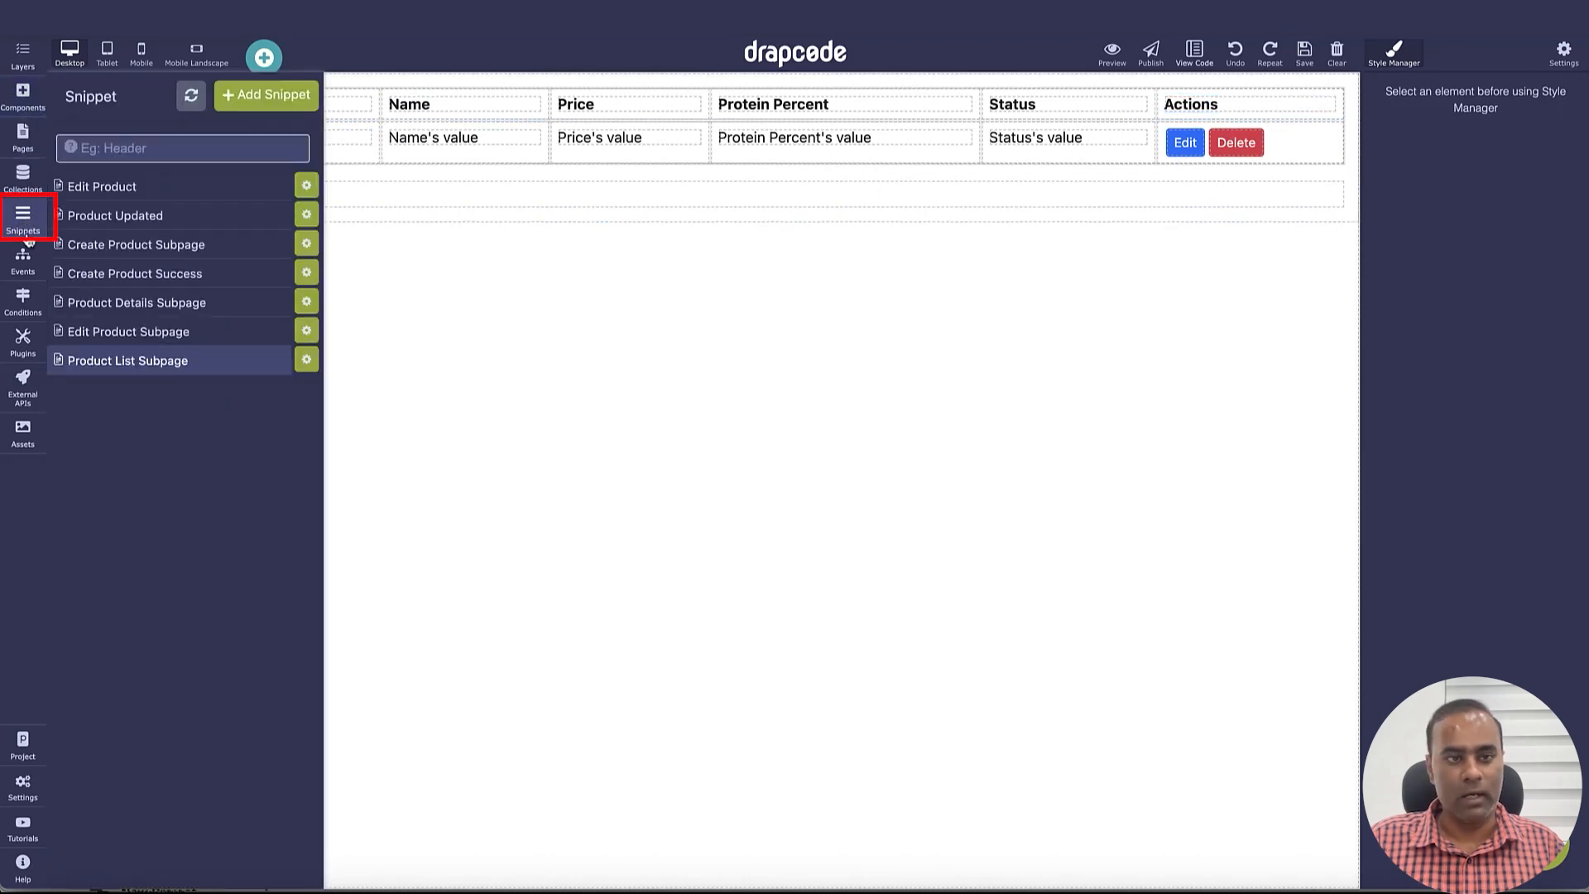
pyautogui.click(272, 94)
pyautogui.click(443, 224)
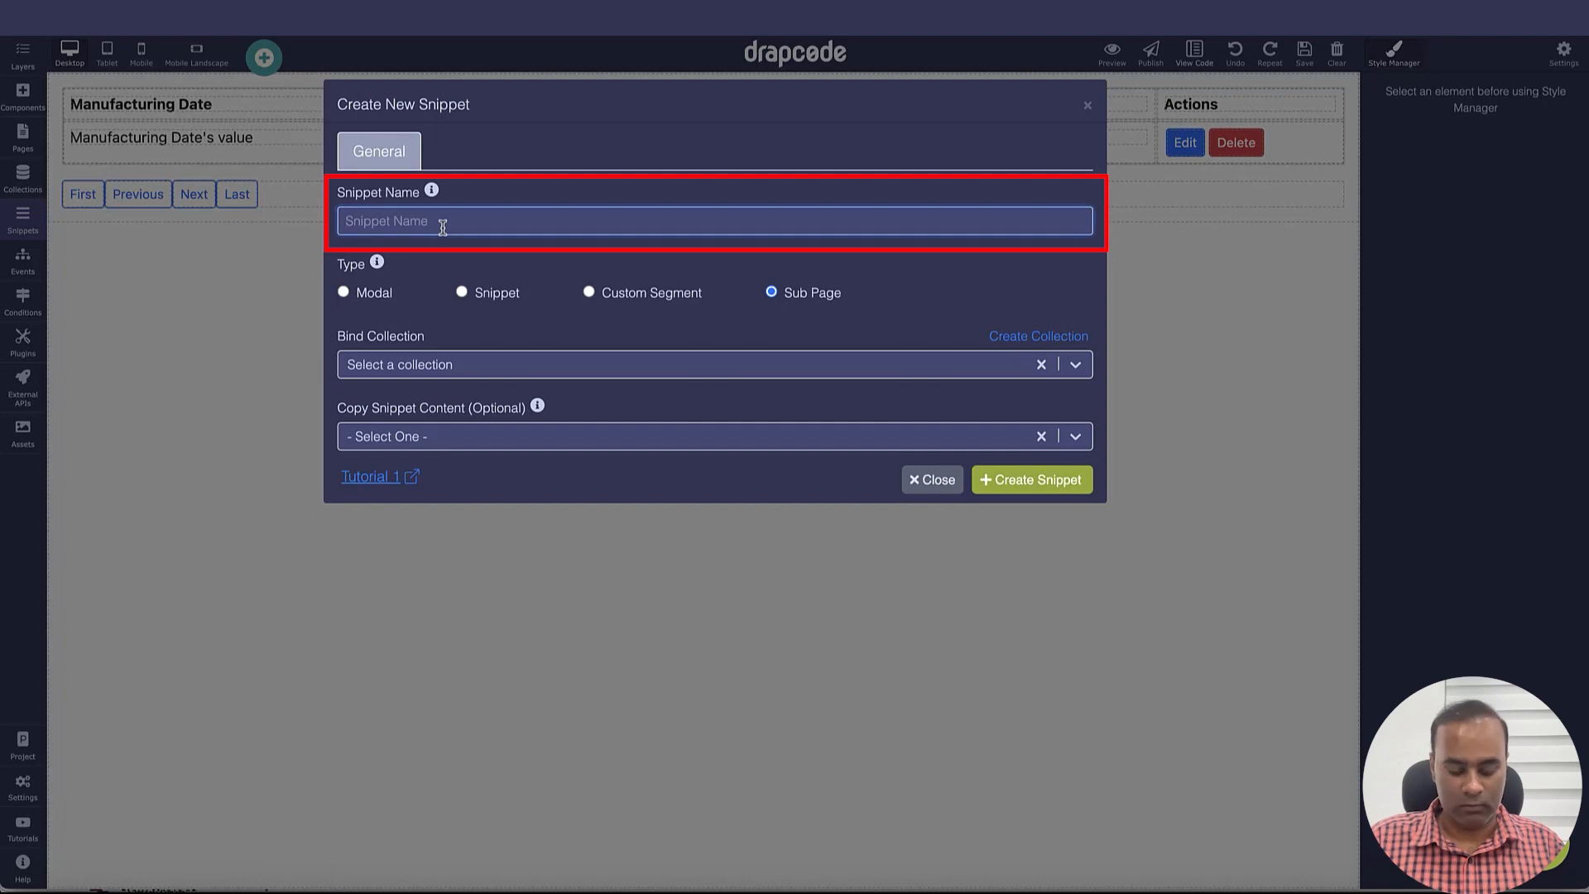
pyautogui.write('User')
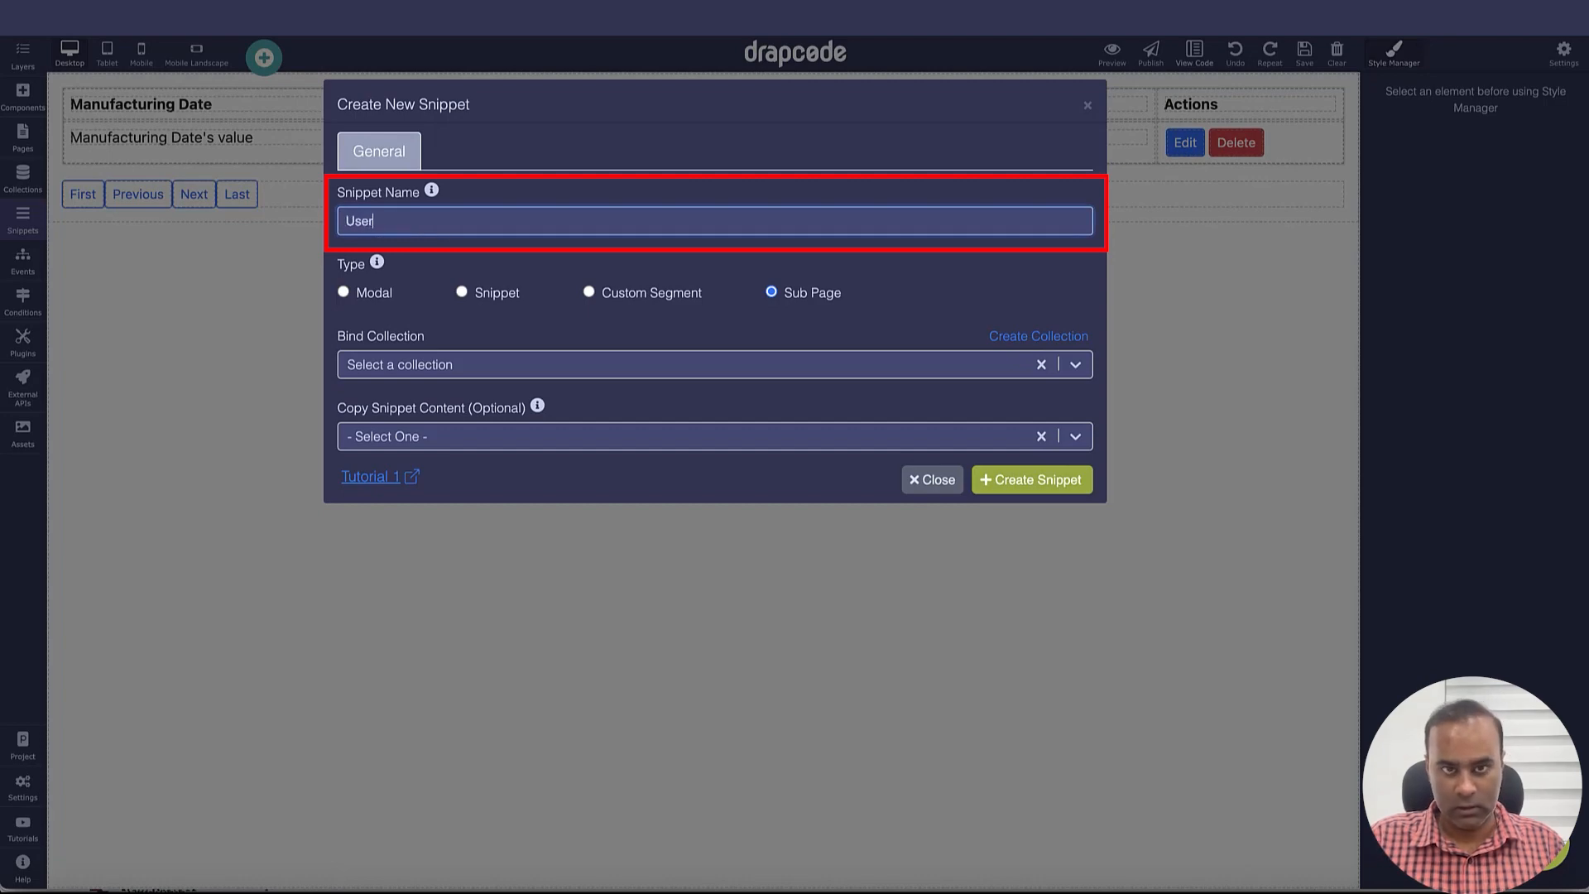
pyautogui.write('s List Subpage')
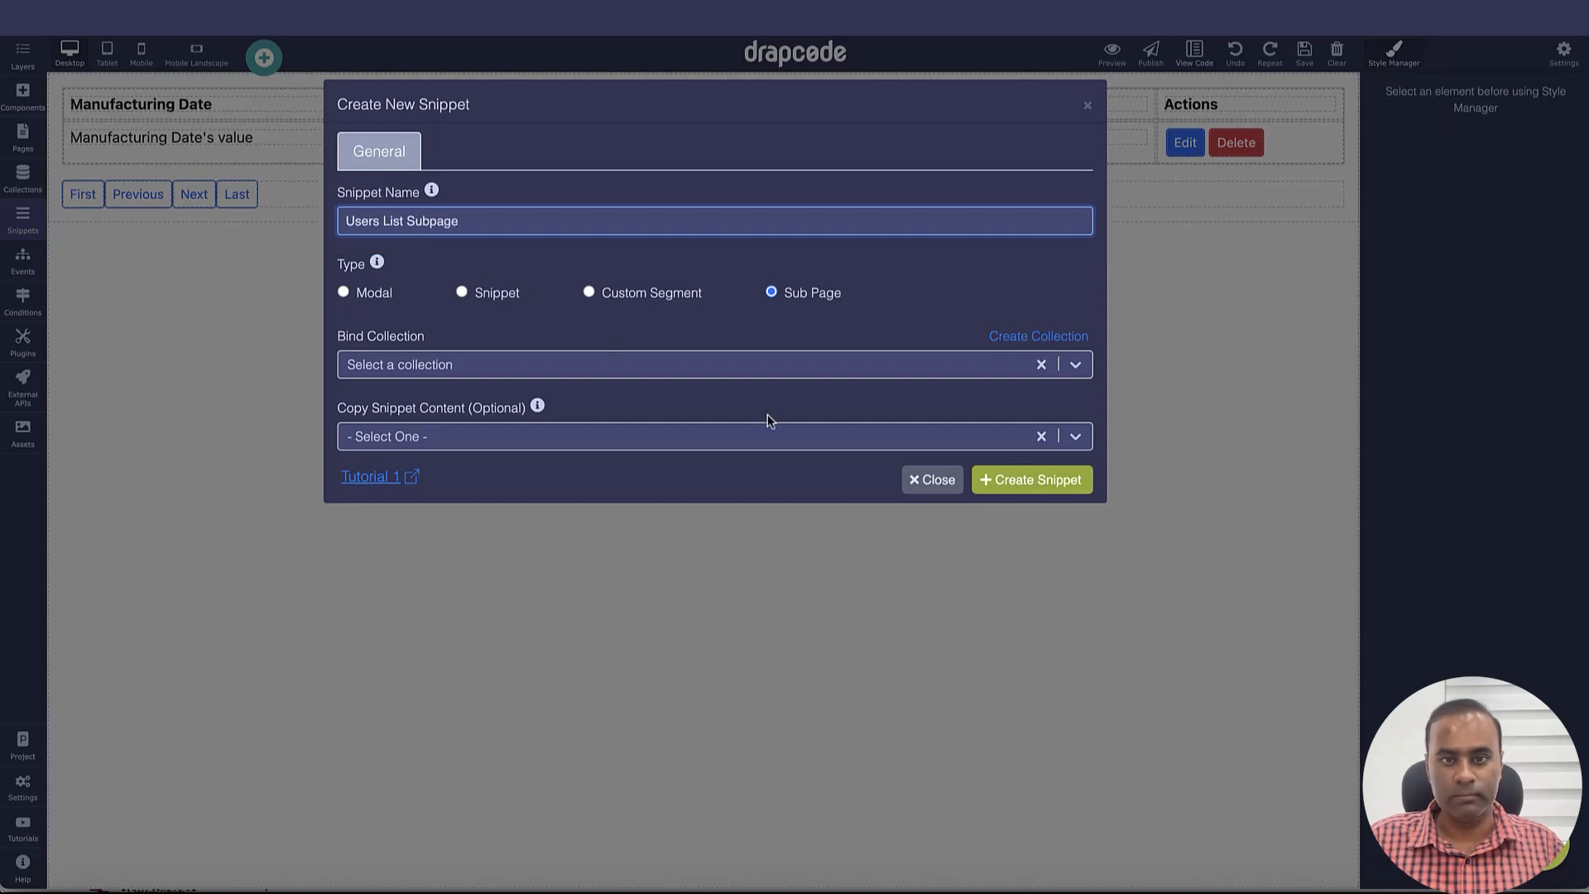
pyautogui.click(601, 372)
pyautogui.click(616, 357)
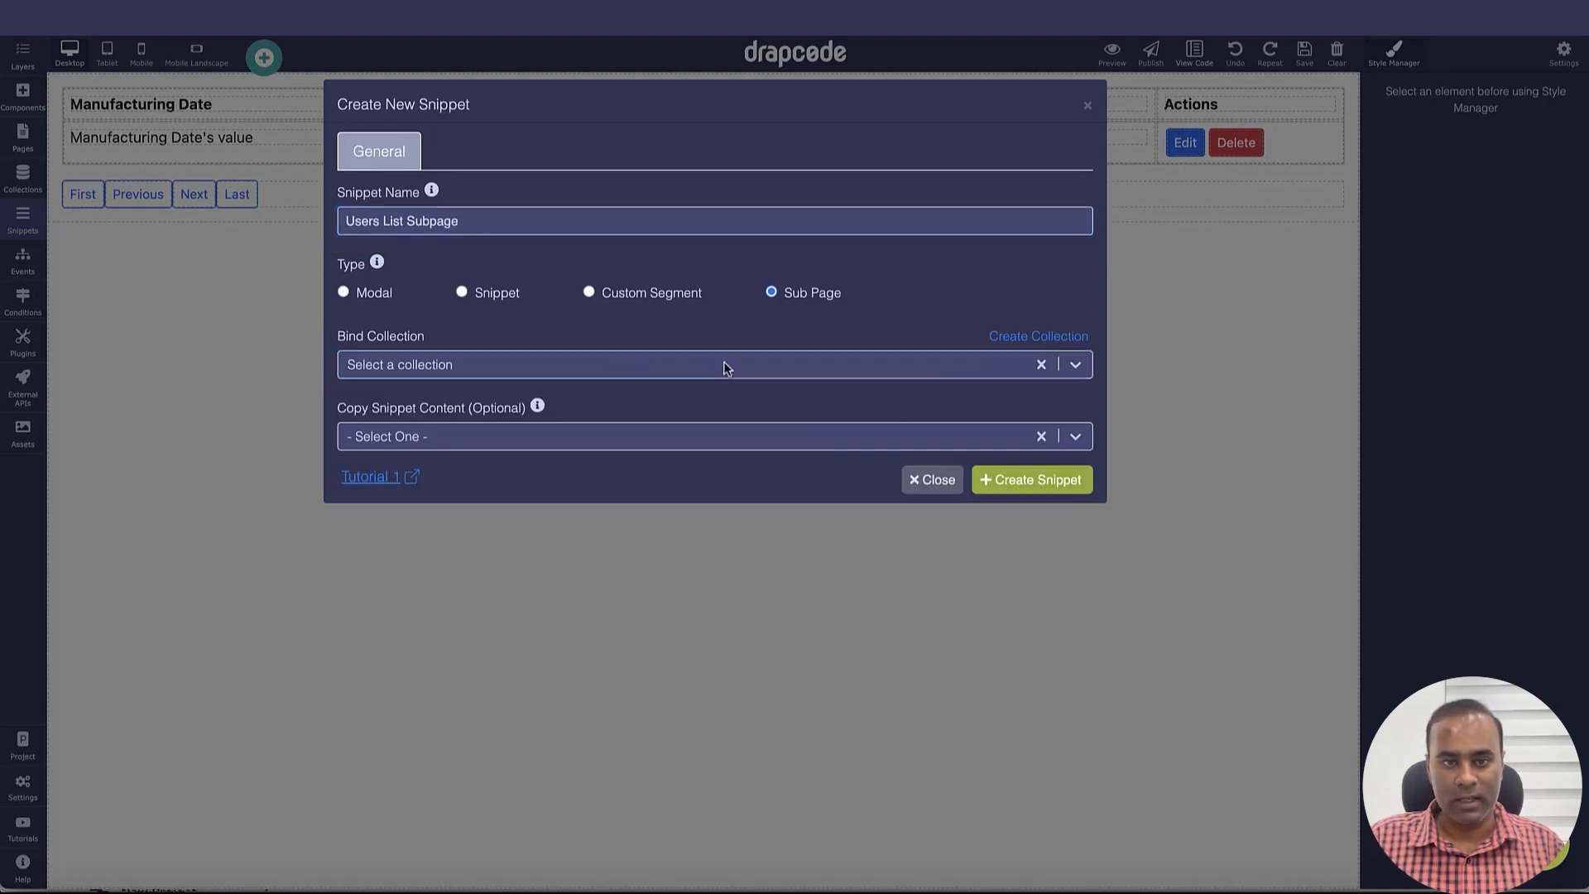
pyautogui.click(1043, 480)
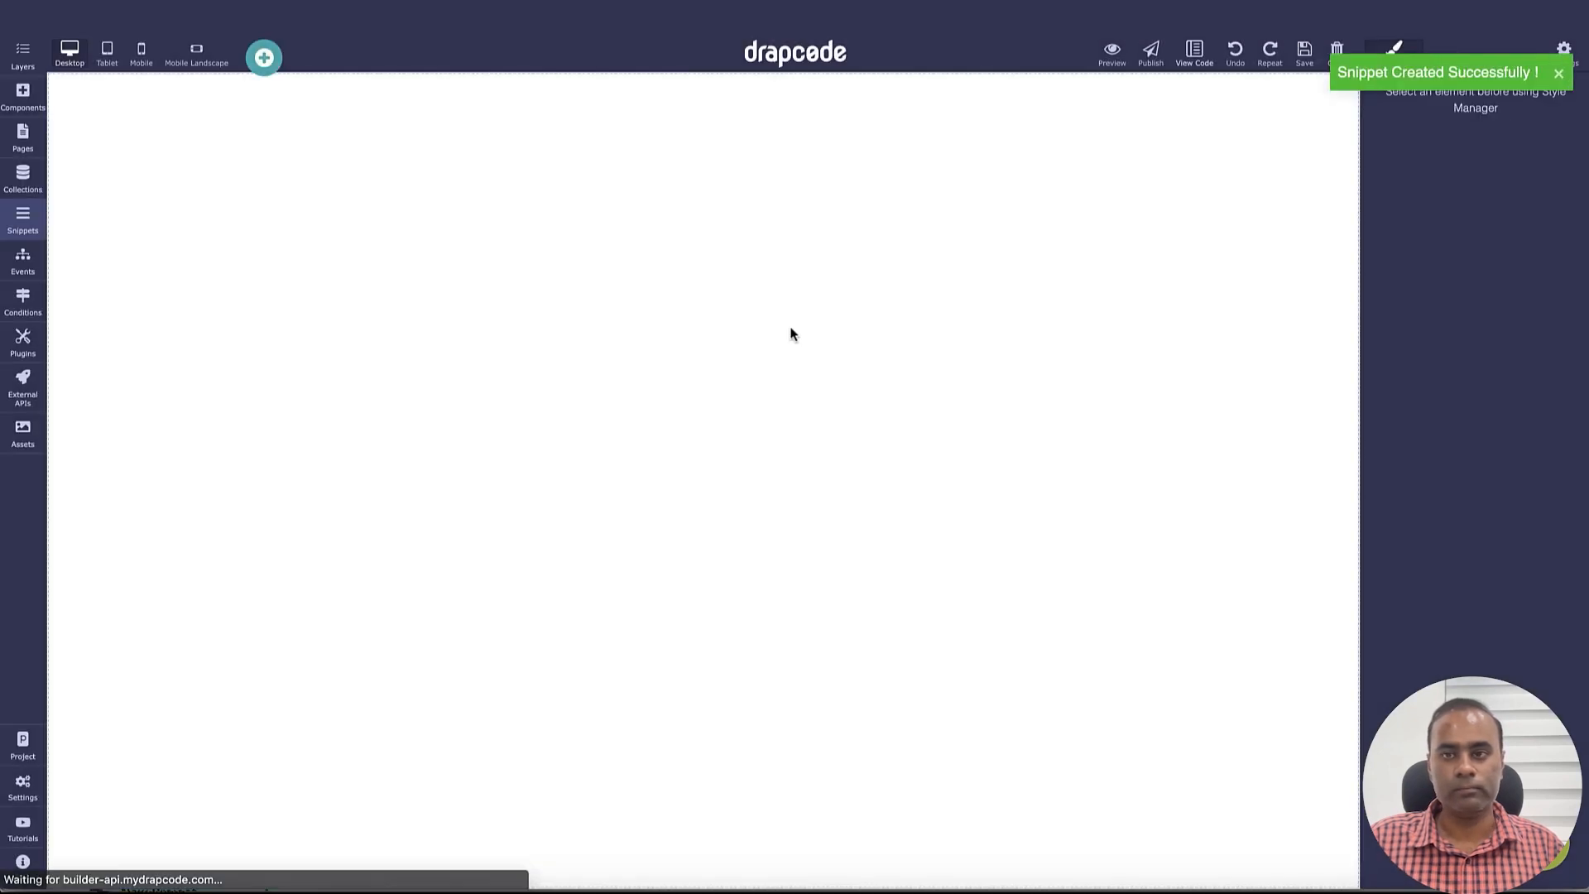
# Step: Add a data table to the Users List Subpage snippet and have it get its data from the User collection
pyautogui.click(25, 103)
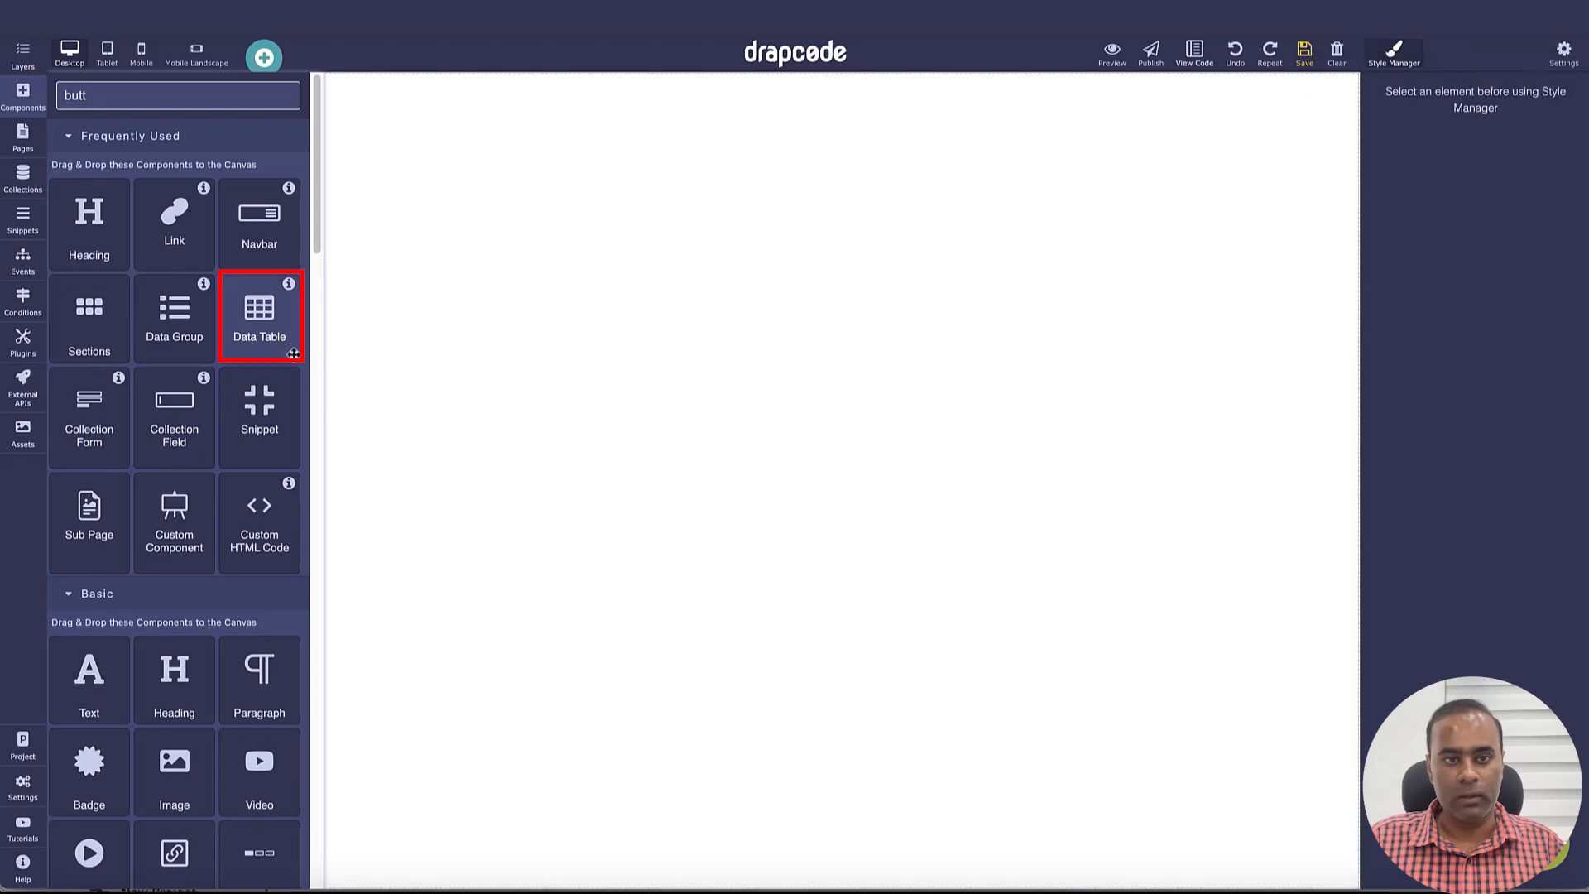
pyautogui.moveTo(259, 315); pyautogui.dragTo(815, 298)
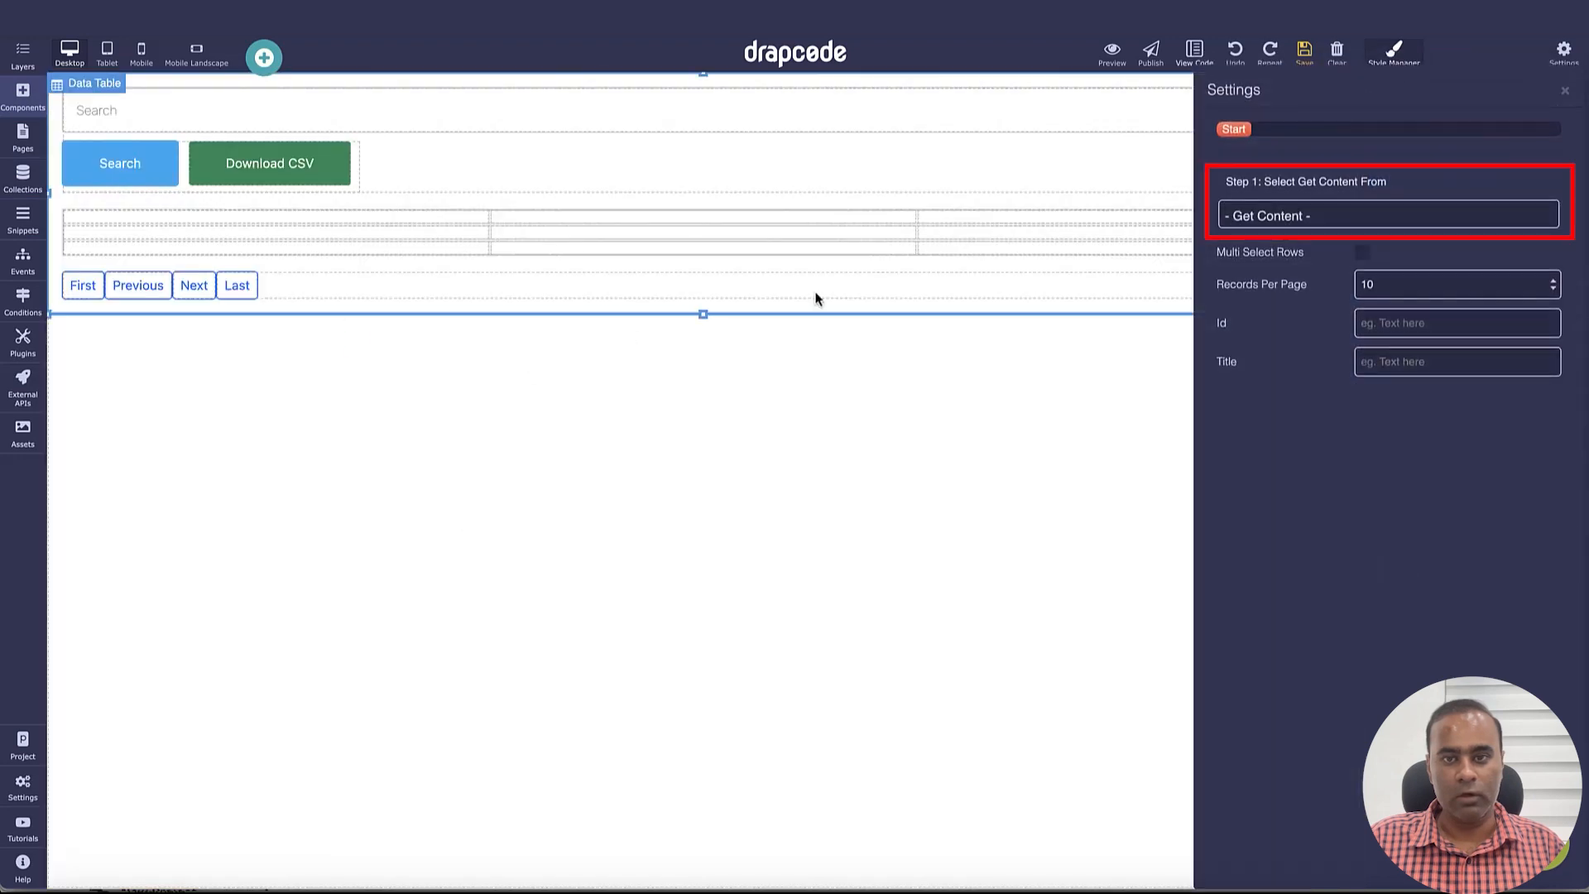
pyautogui.click(1275, 219)
pyautogui.click(1279, 240)
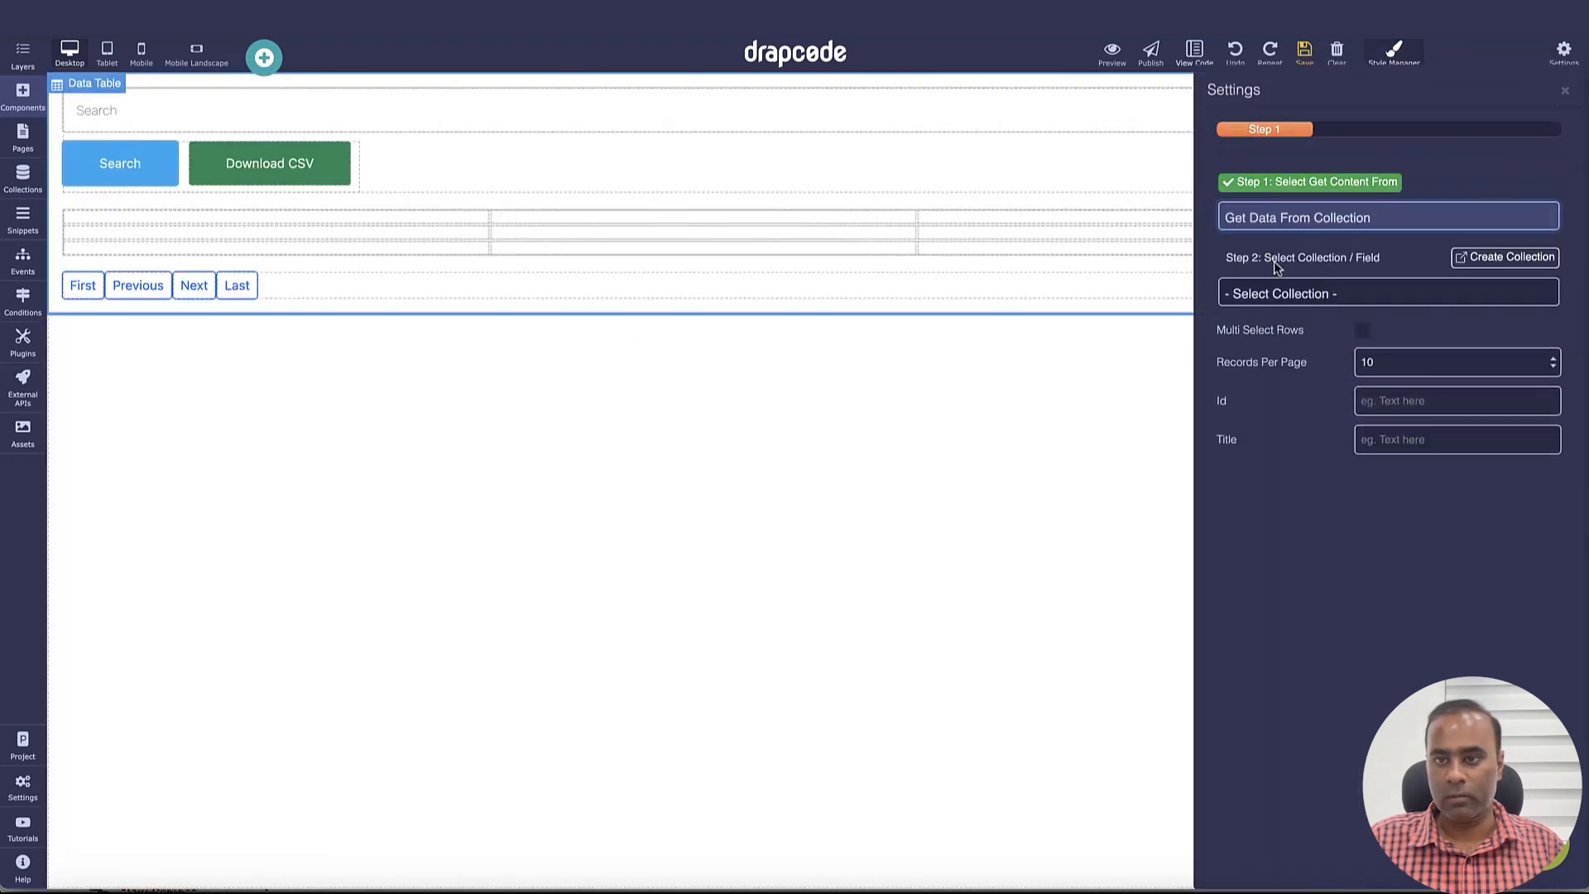
pyautogui.click(1279, 293)
pyautogui.click(1281, 359)
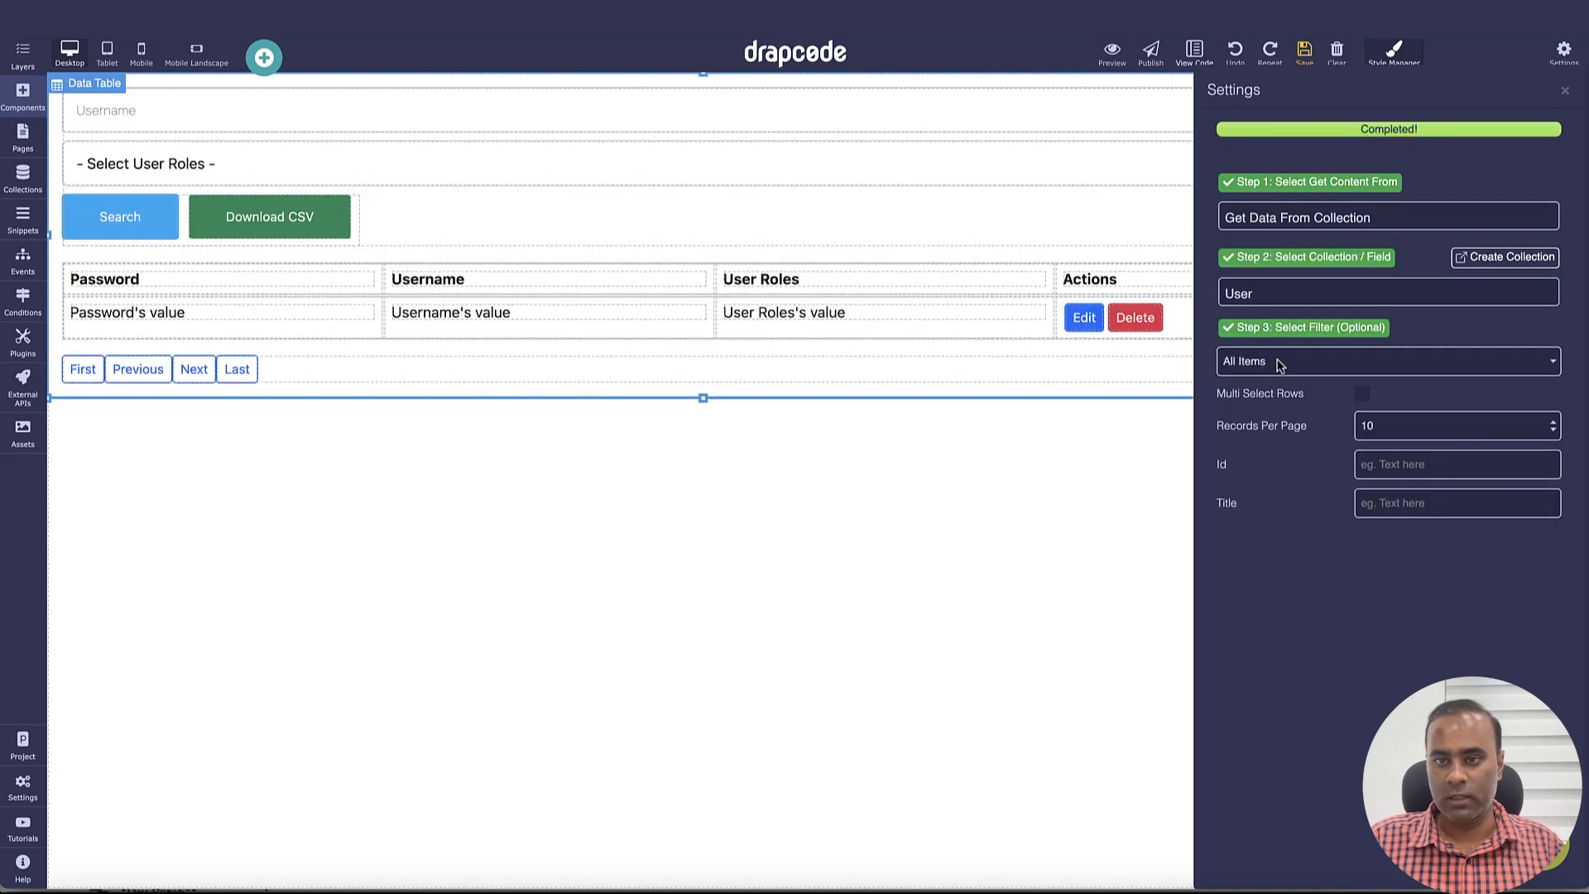
pyautogui.click(1565, 92)
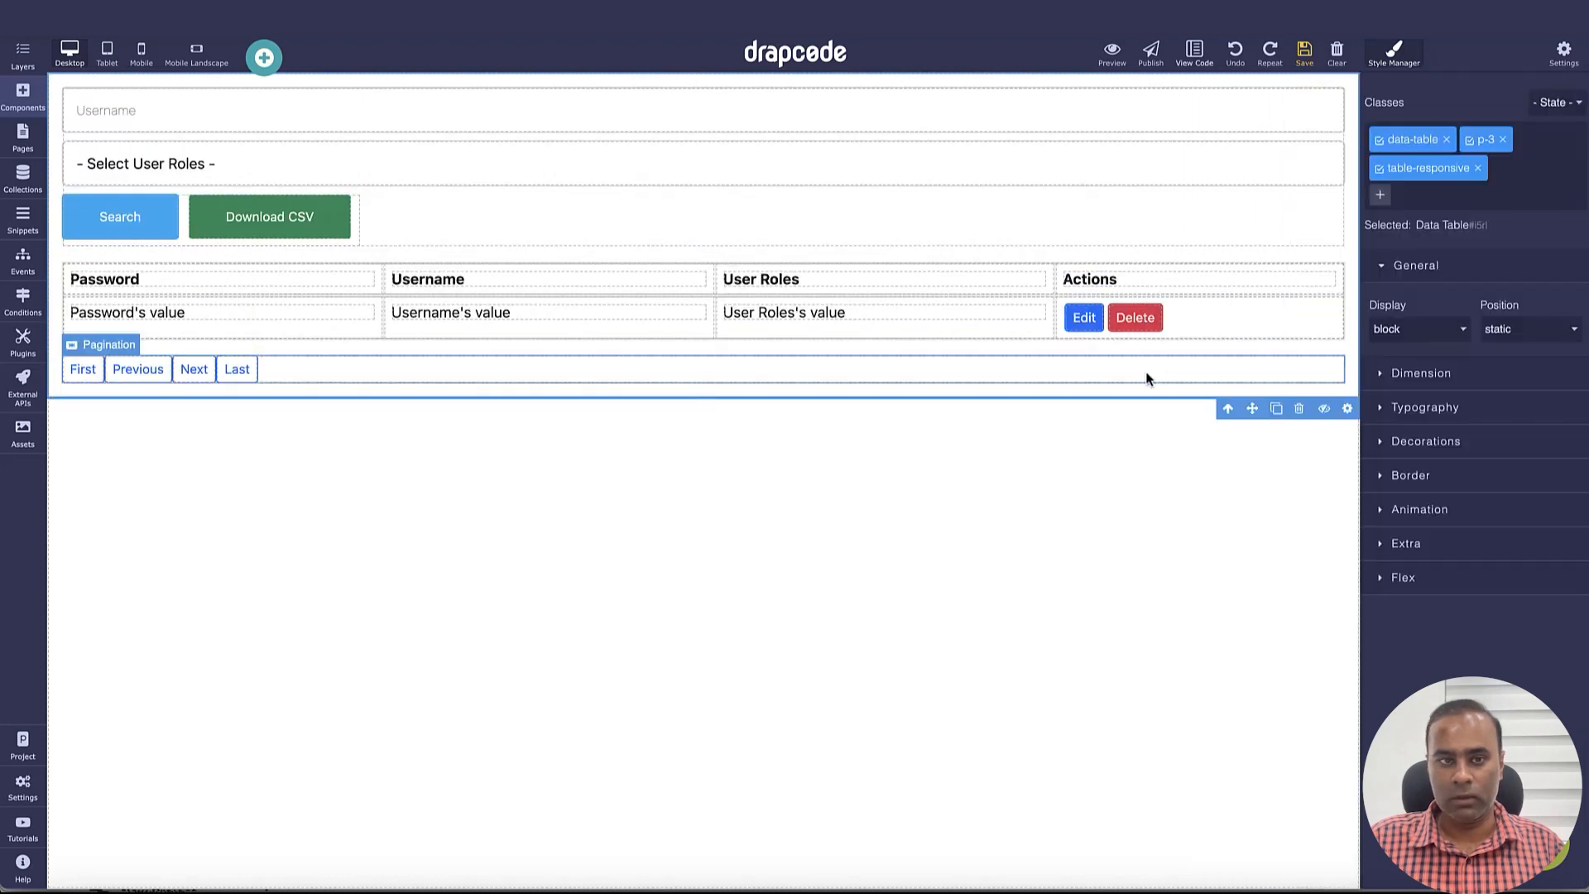
# Step: Delete the search form from the users data table and save the snippet
pyautogui.click(1181, 235)
pyautogui.click(1286, 259)
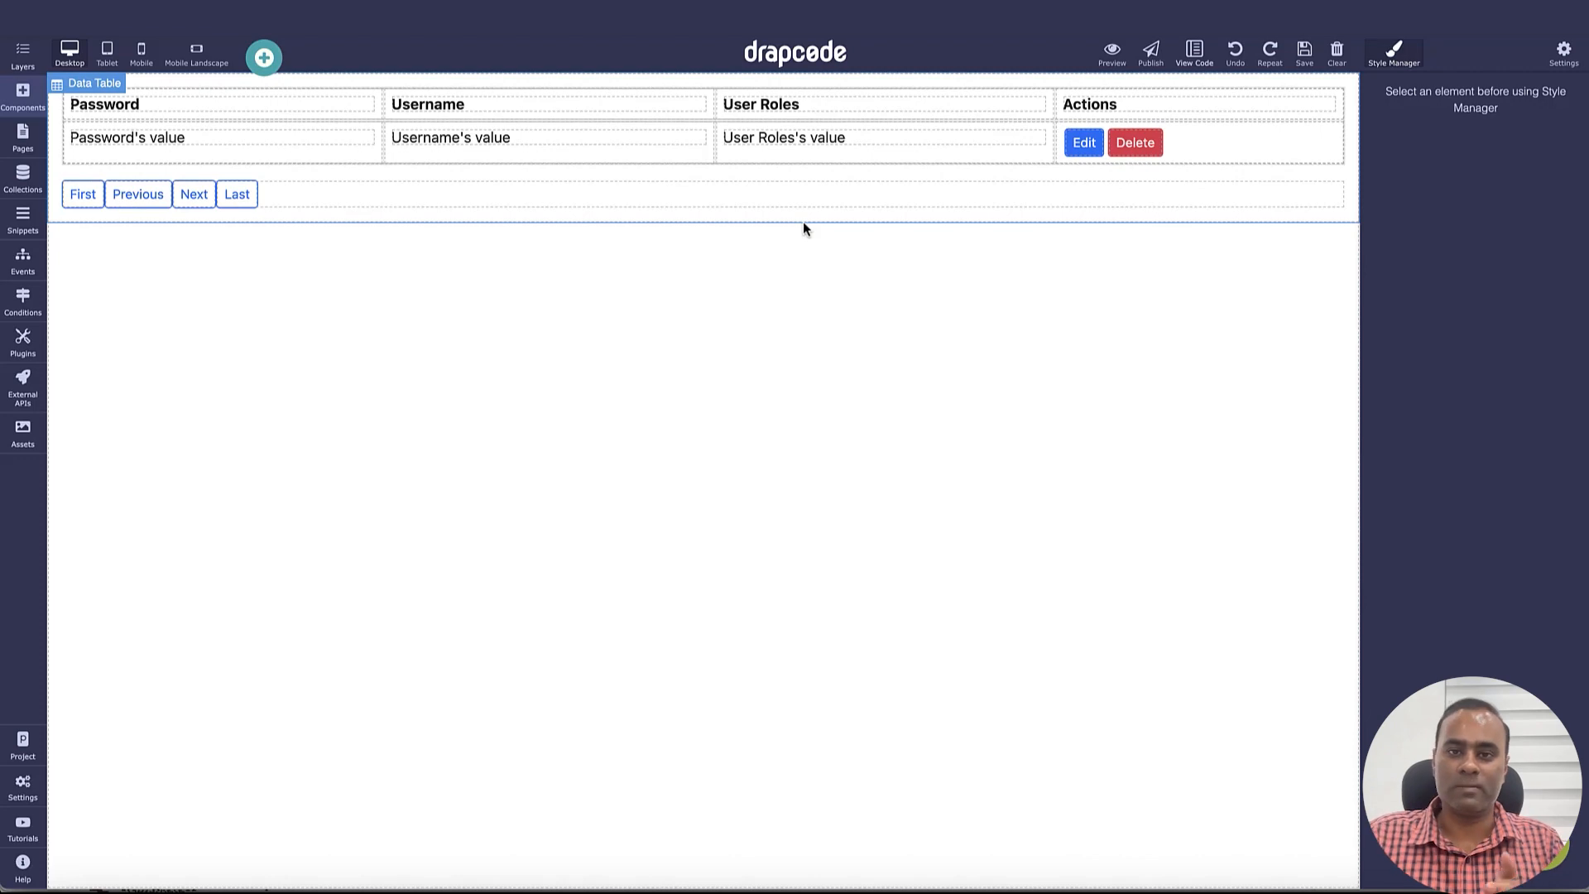
pyautogui.click(1304, 64)
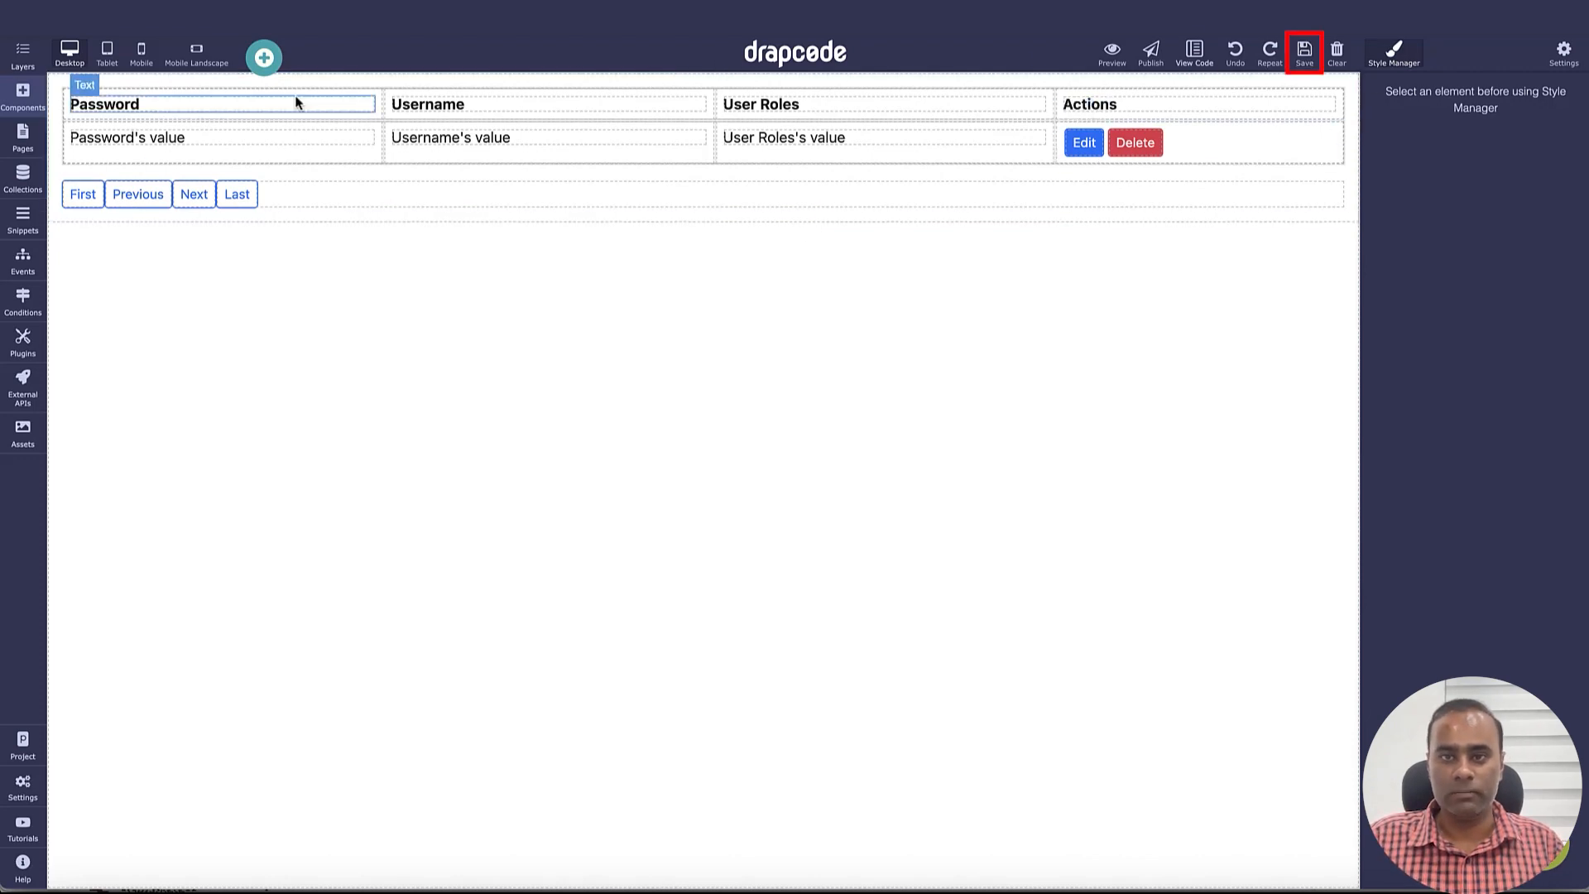
# Step: Create a new event named Show Users Subpage
pyautogui.click(23, 258)
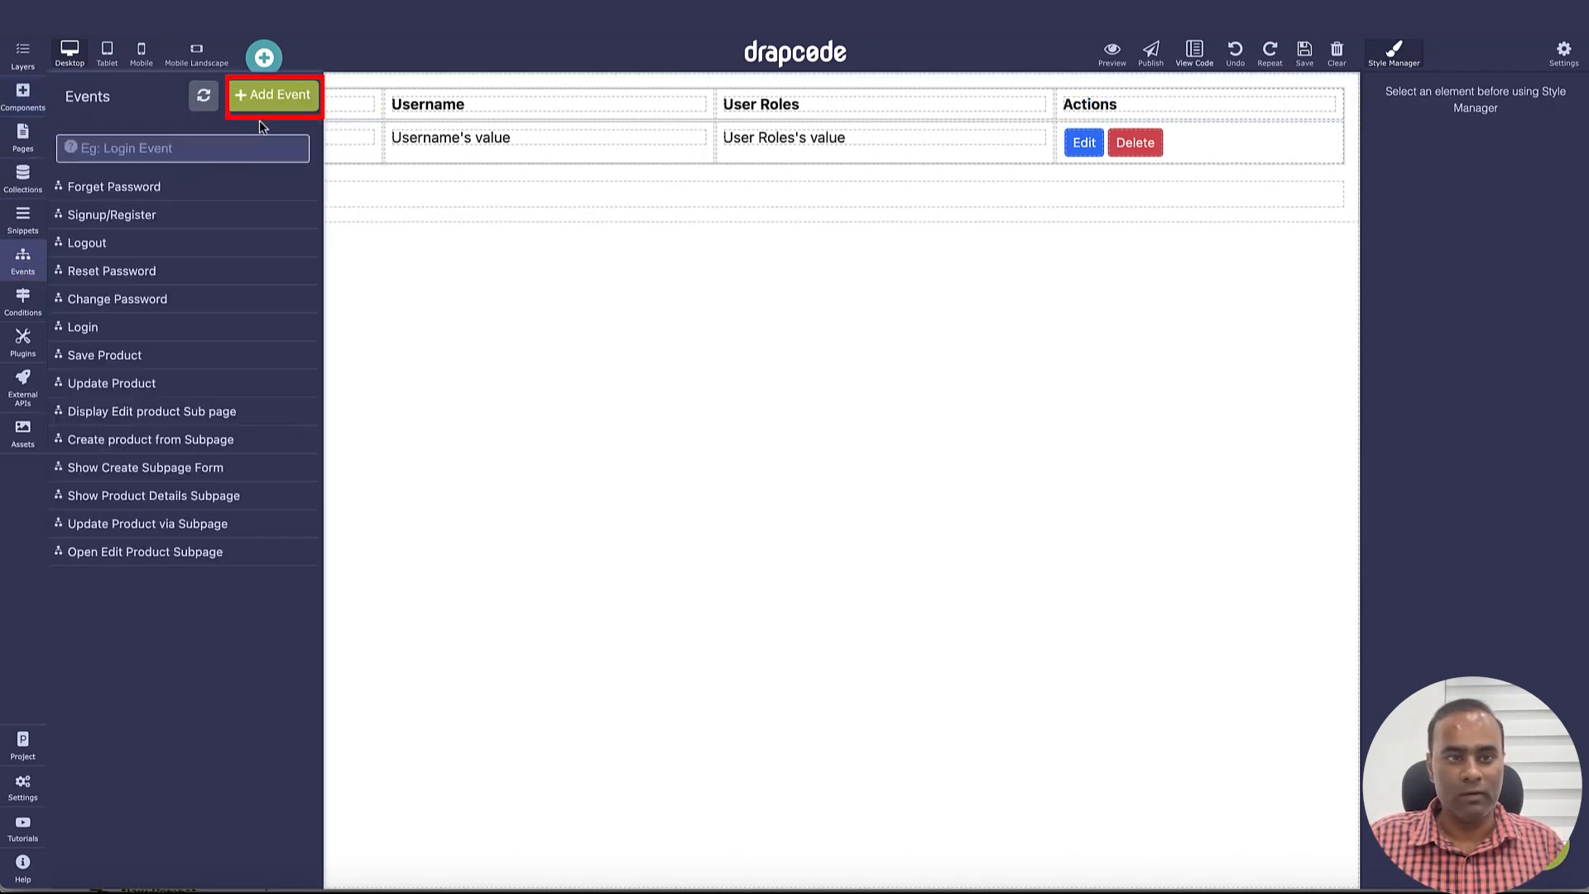
pyautogui.click(275, 98)
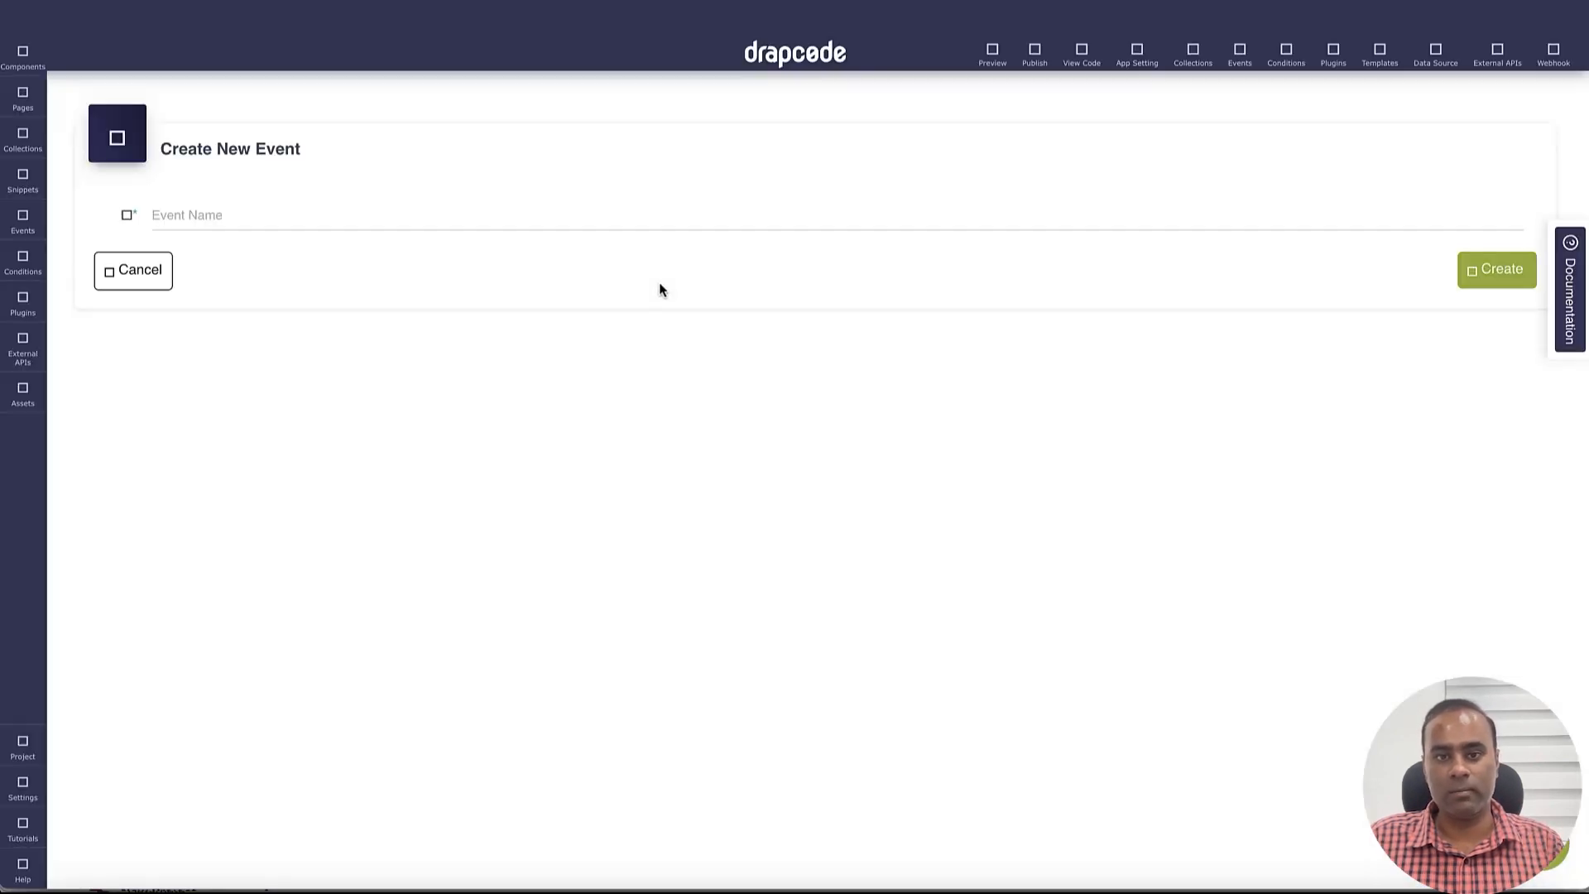
pyautogui.click(621, 218)
pyautogui.write('Show Users Subpage')
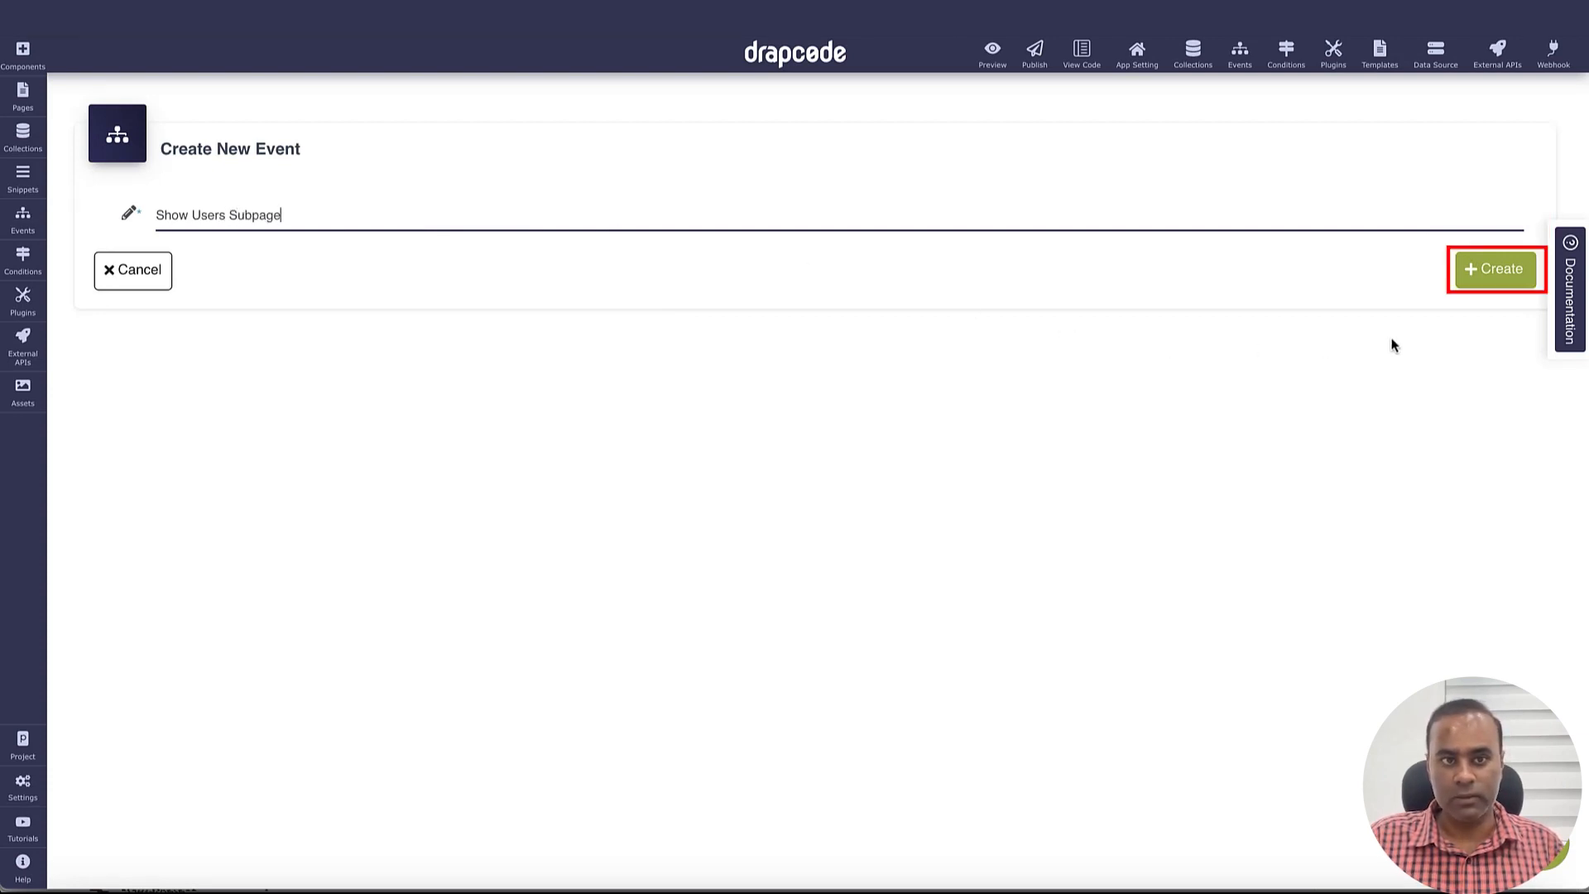
pyautogui.click(1477, 277)
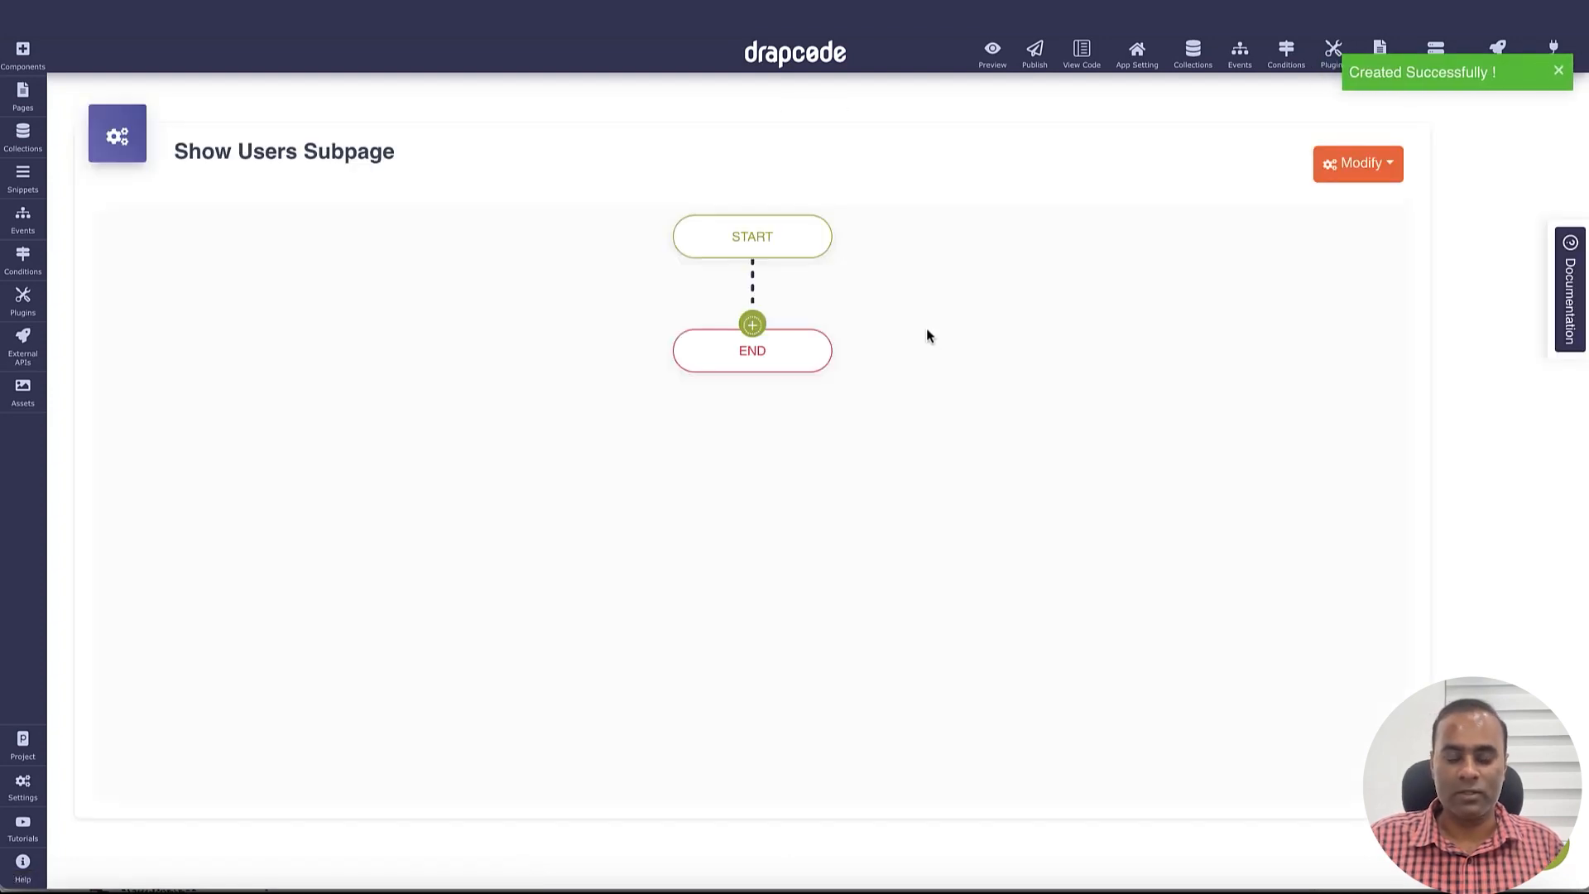
# Step: Open the Product List page and place a Sub Page component in the full-width column below the buttons
pyautogui.click(25, 108)
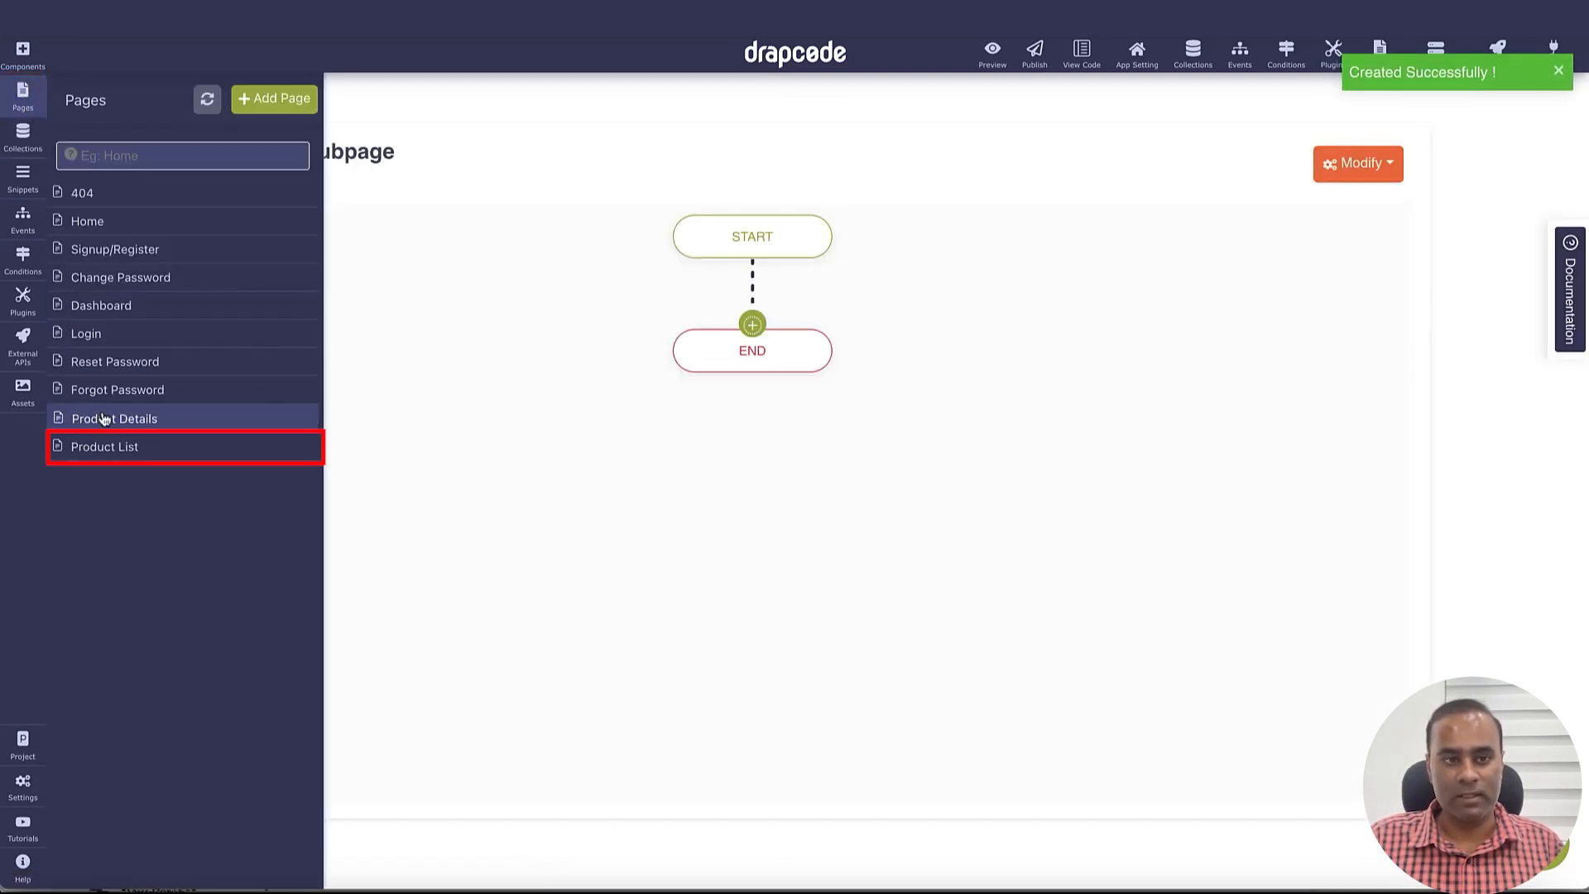
pyautogui.click(106, 449)
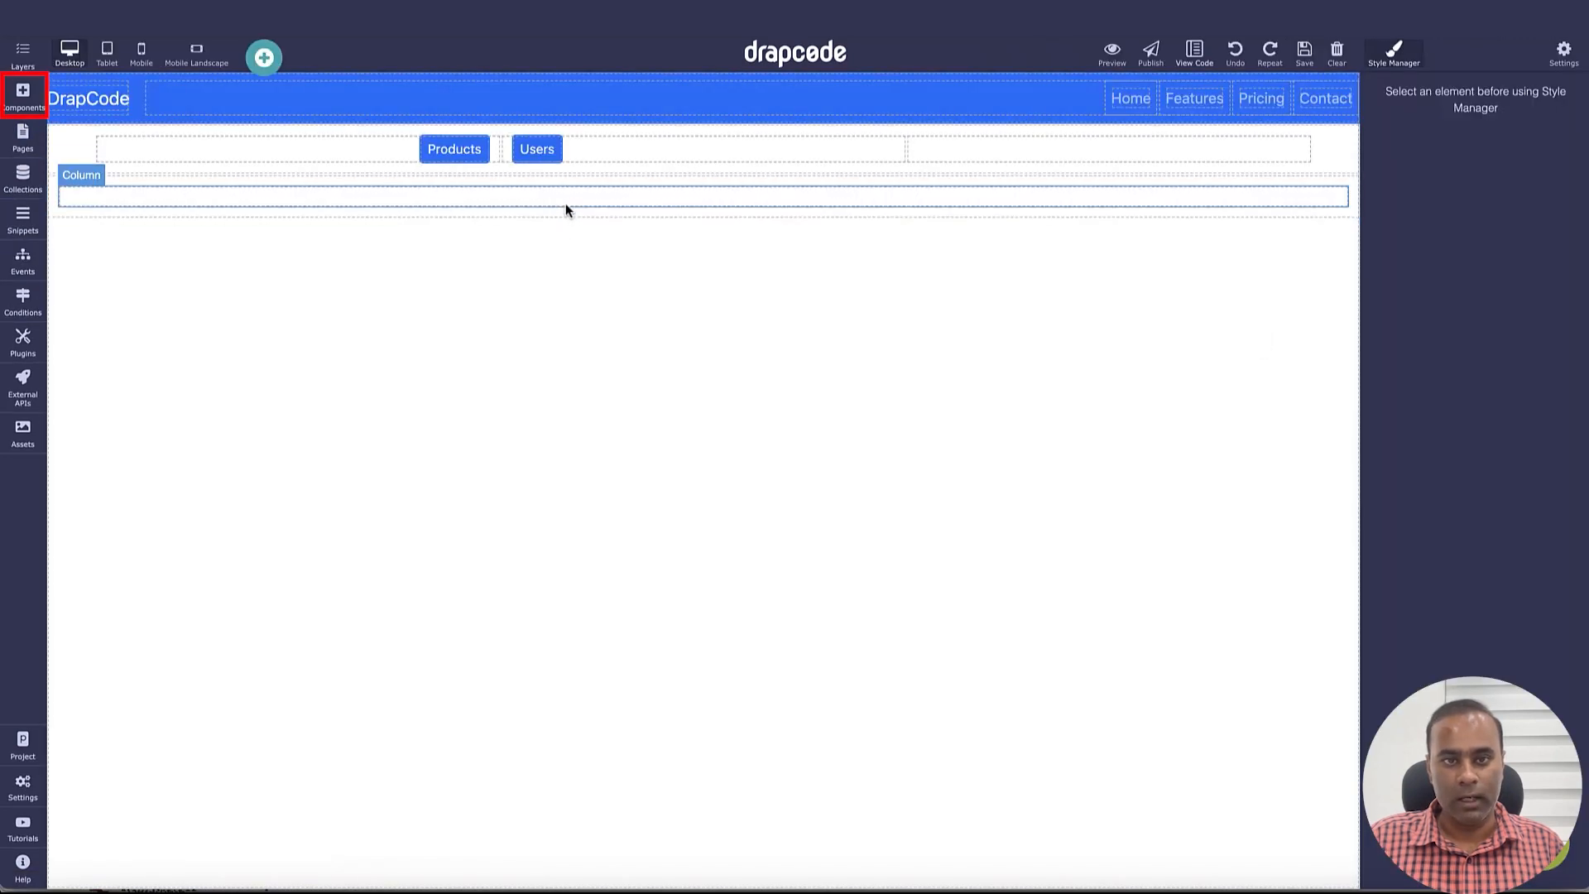
pyautogui.click(566, 204)
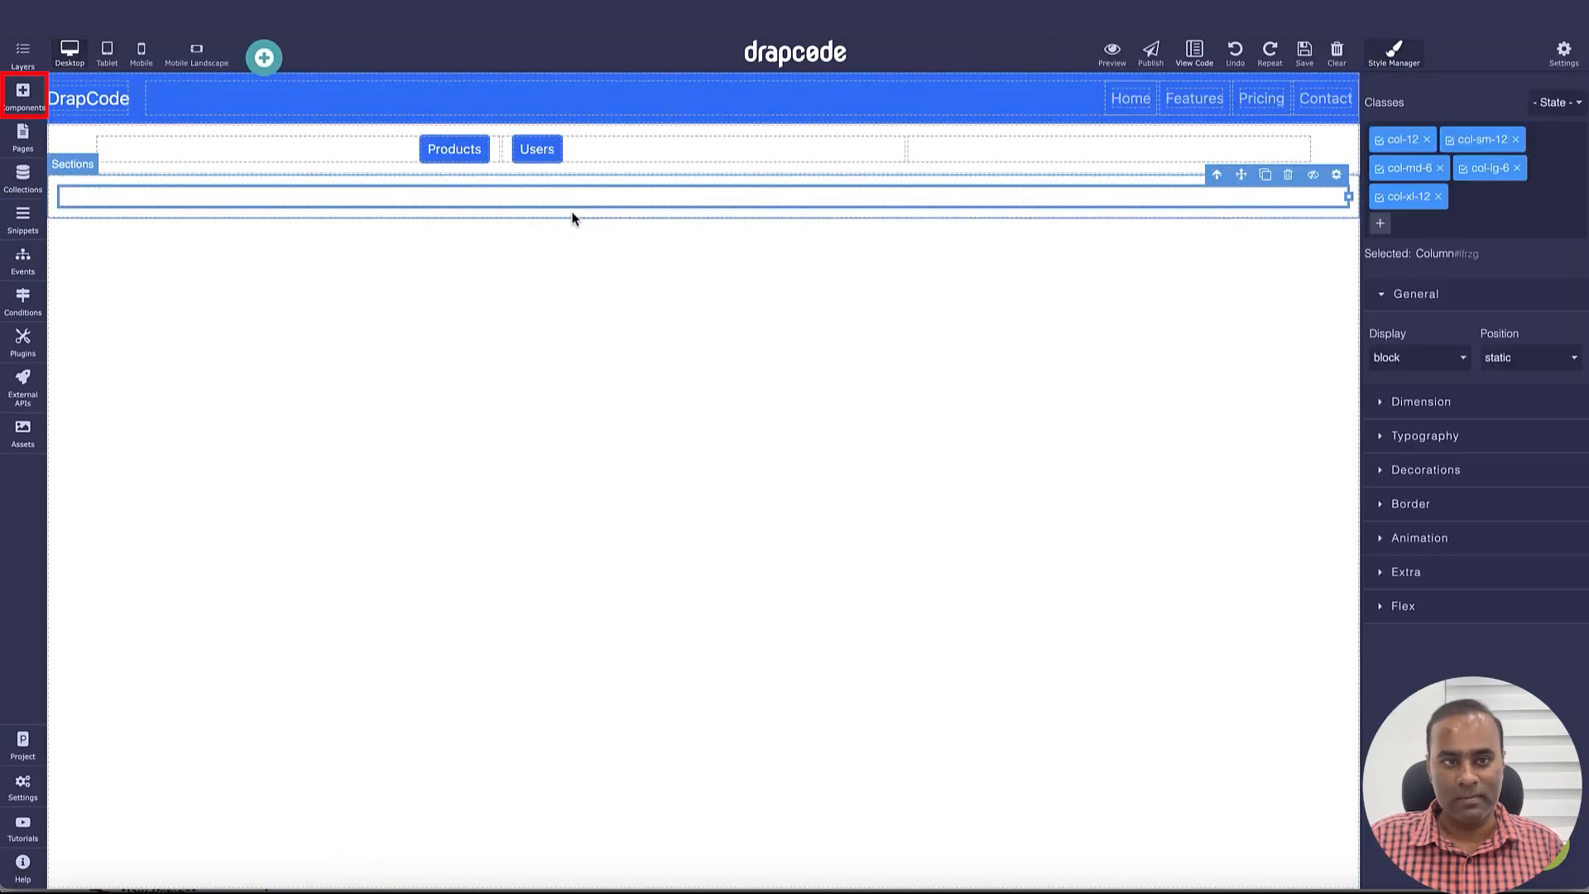
pyautogui.click(23, 98)
pyautogui.moveTo(76, 530); pyautogui.dragTo(710, 200)
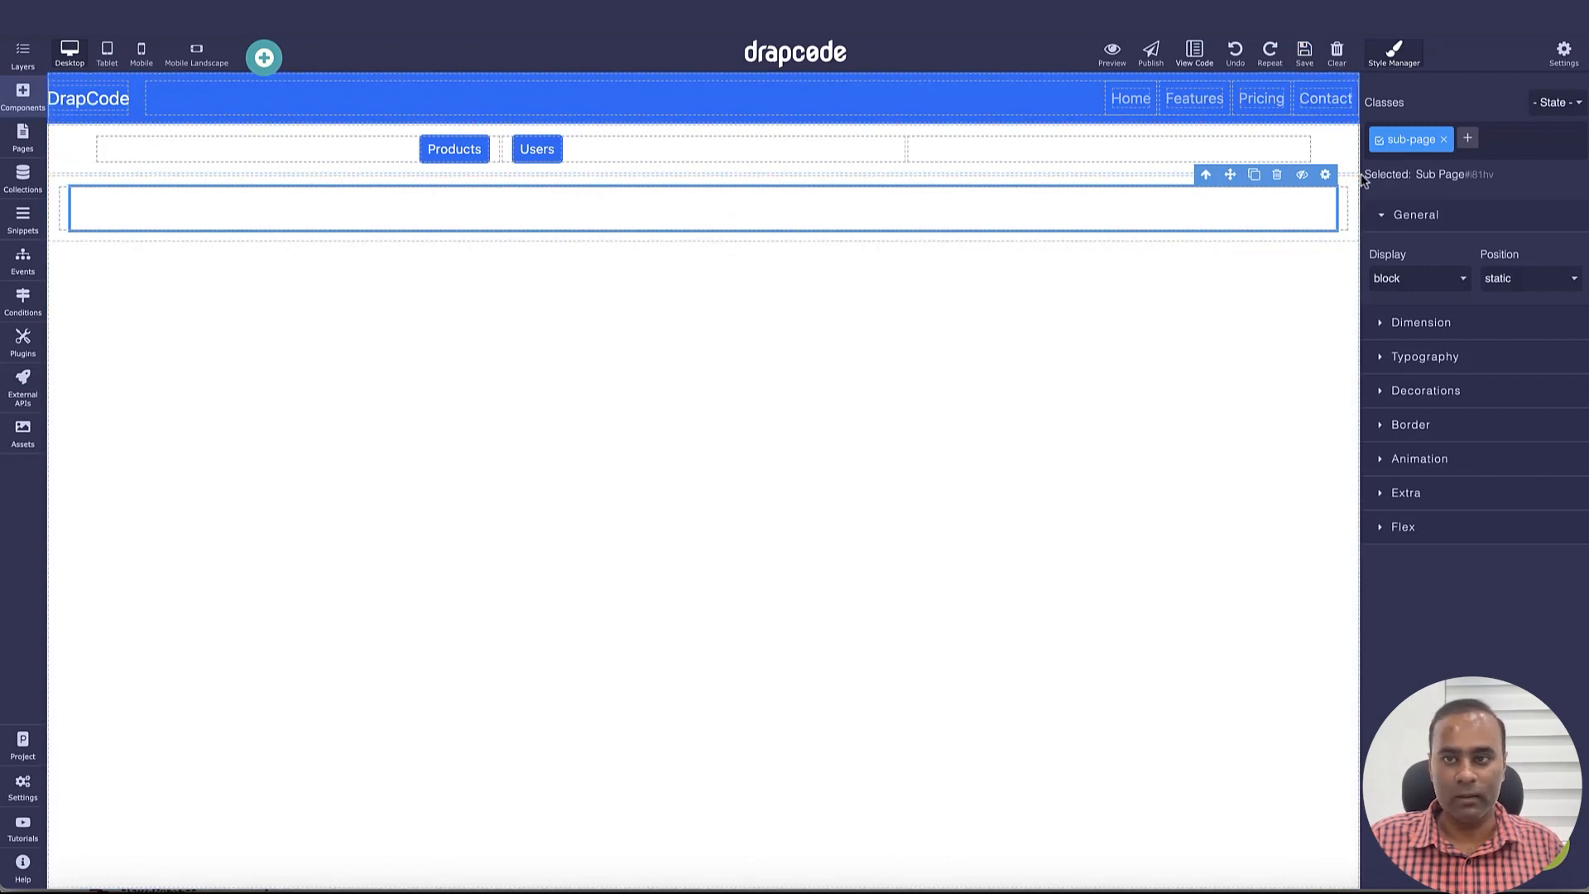
# Step: Set the Sub Page component to show Product List Subpage and close its settings
pyautogui.click(1326, 177)
pyautogui.click(1440, 137)
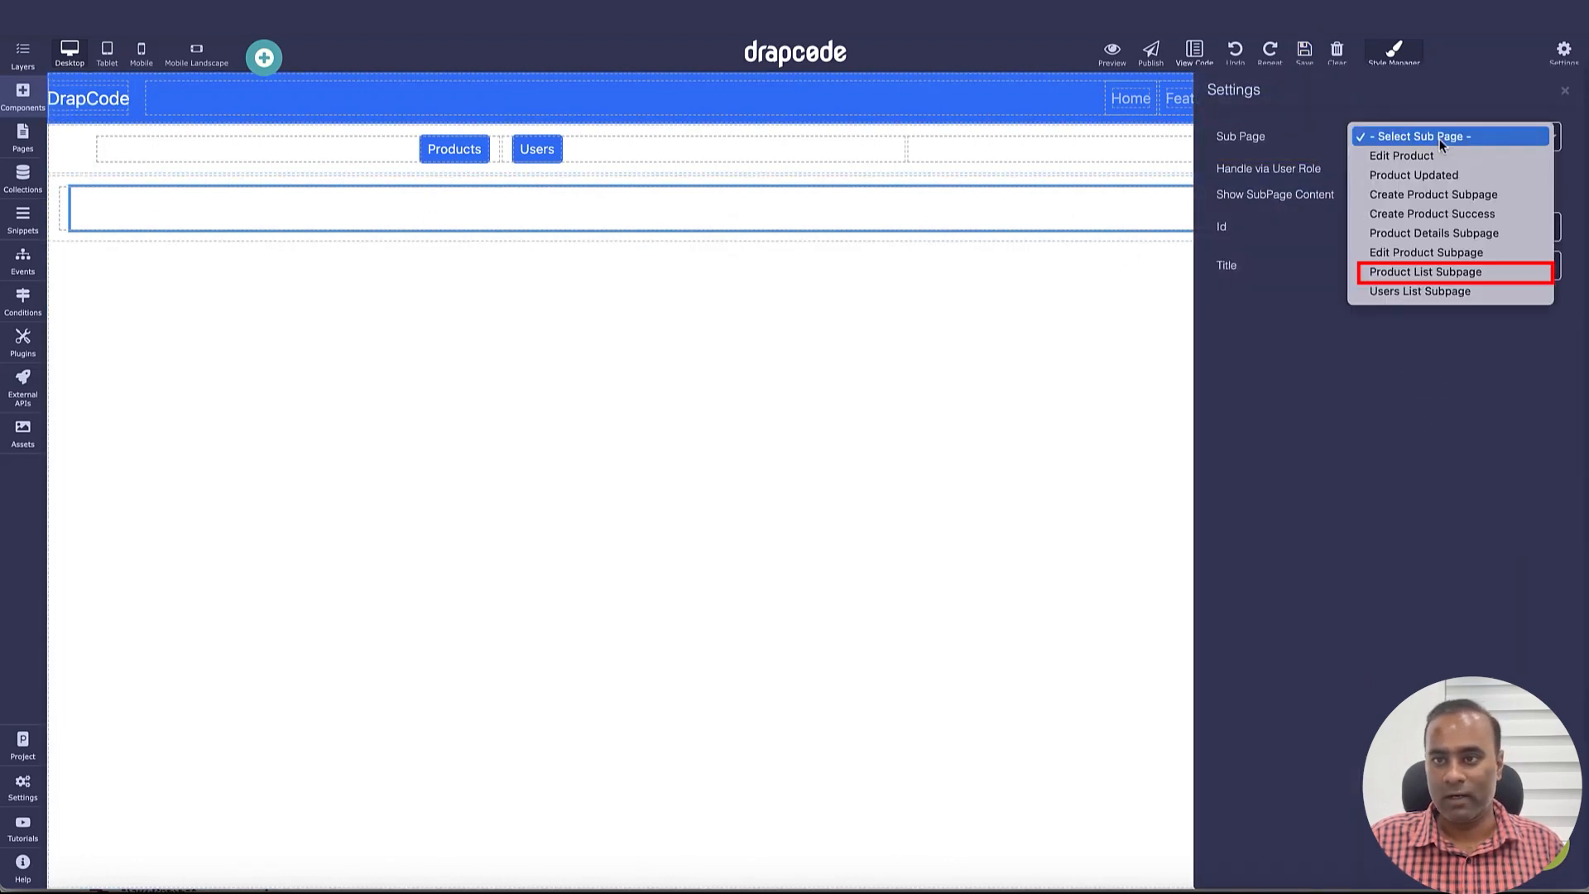
pyautogui.click(1429, 280)
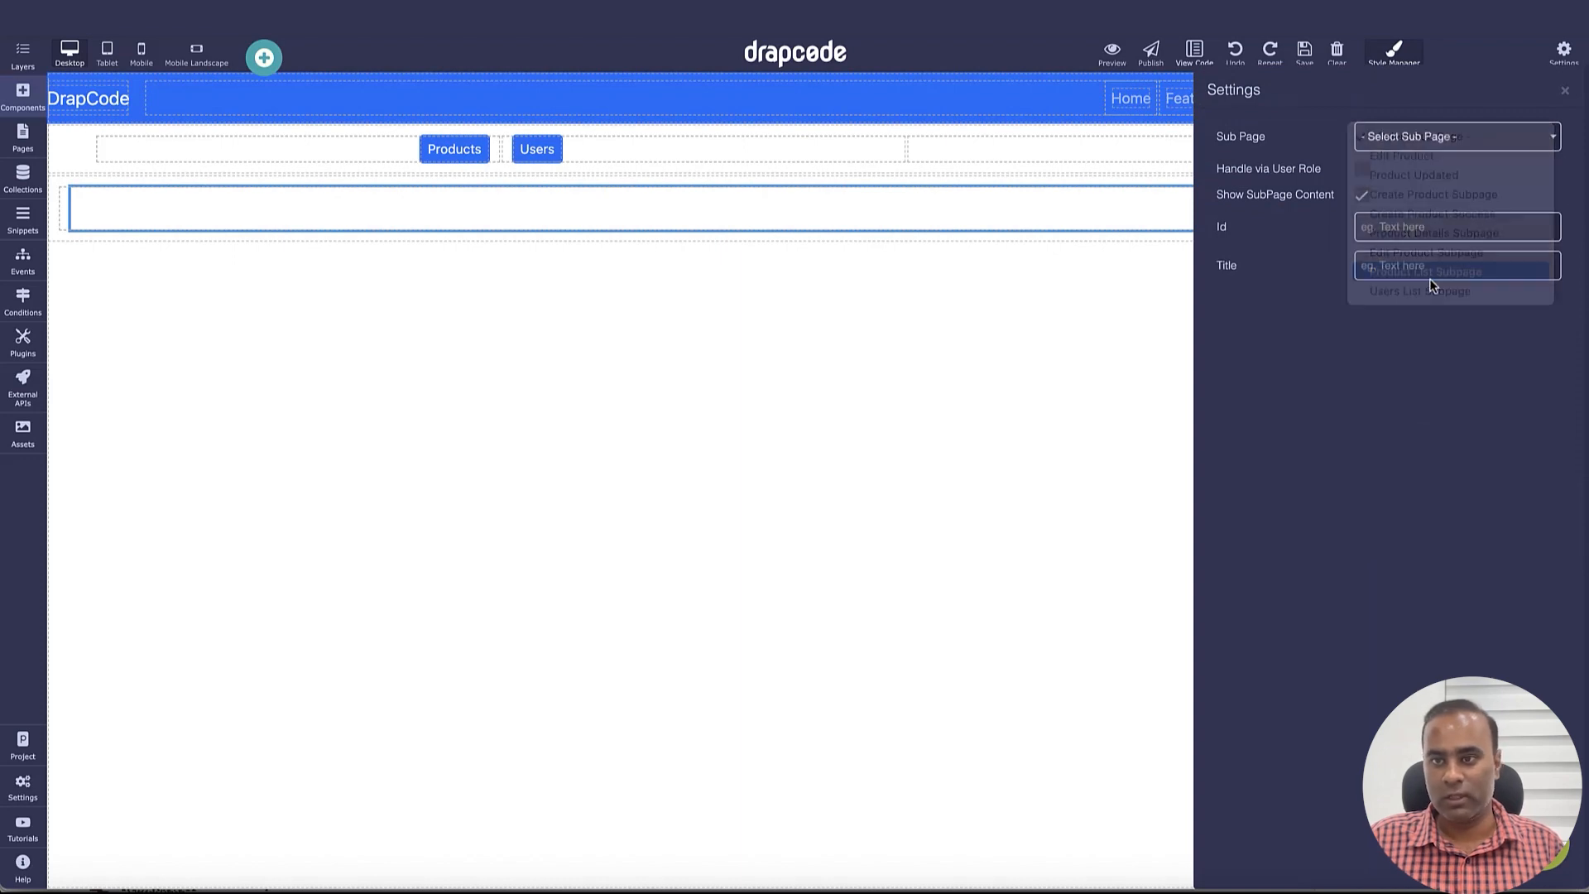
pyautogui.click(1564, 90)
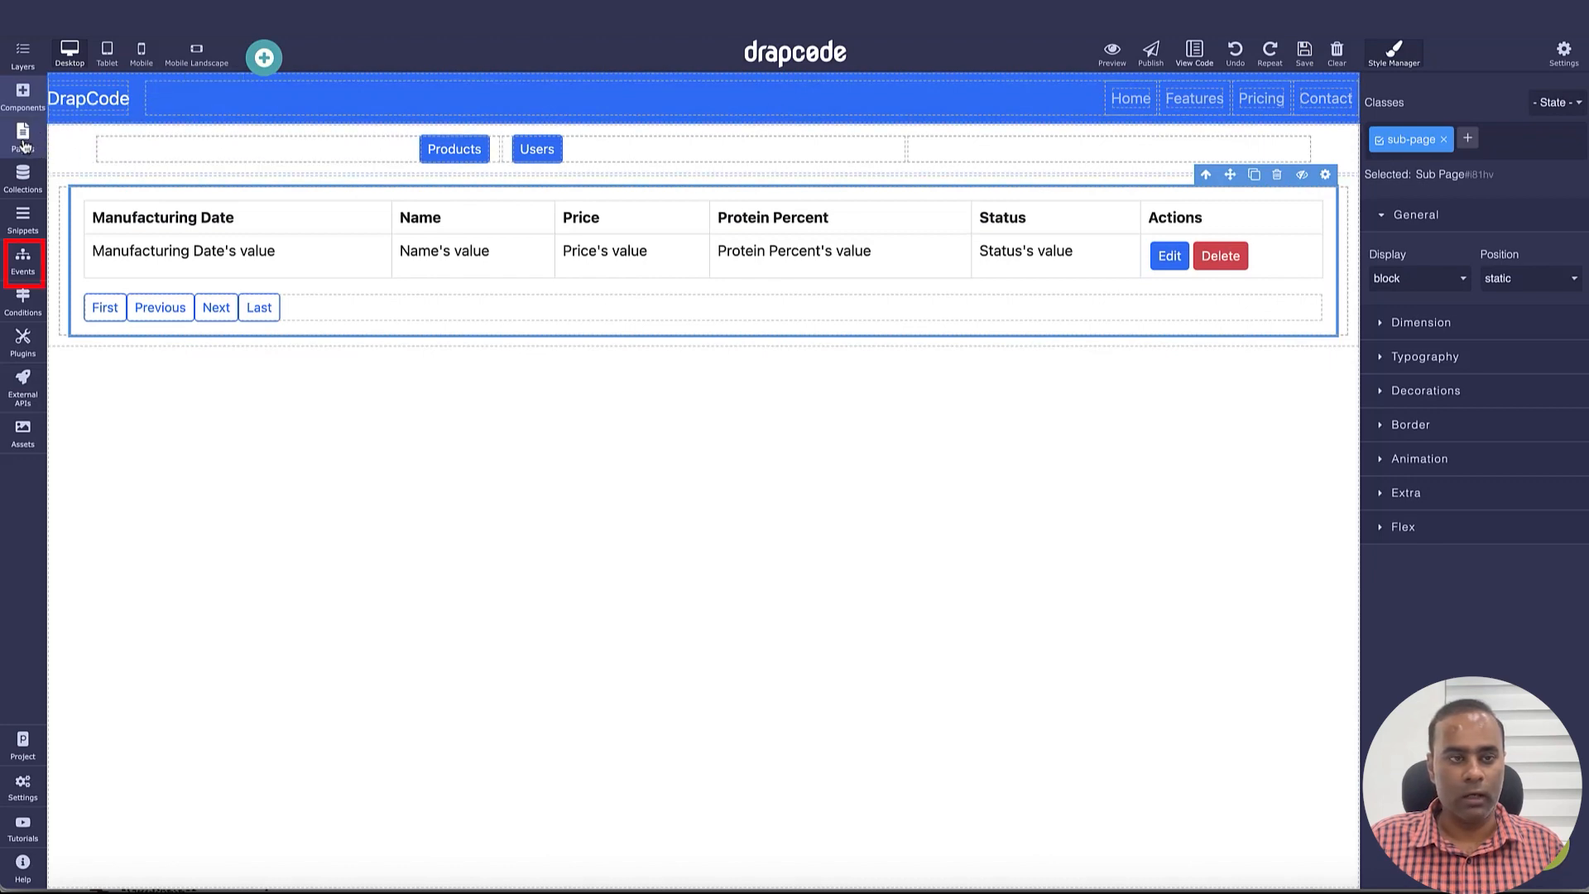
# Step: Open the Show Users Subpage event and add a Show Sub Page action to its workflow
pyautogui.click(22, 260)
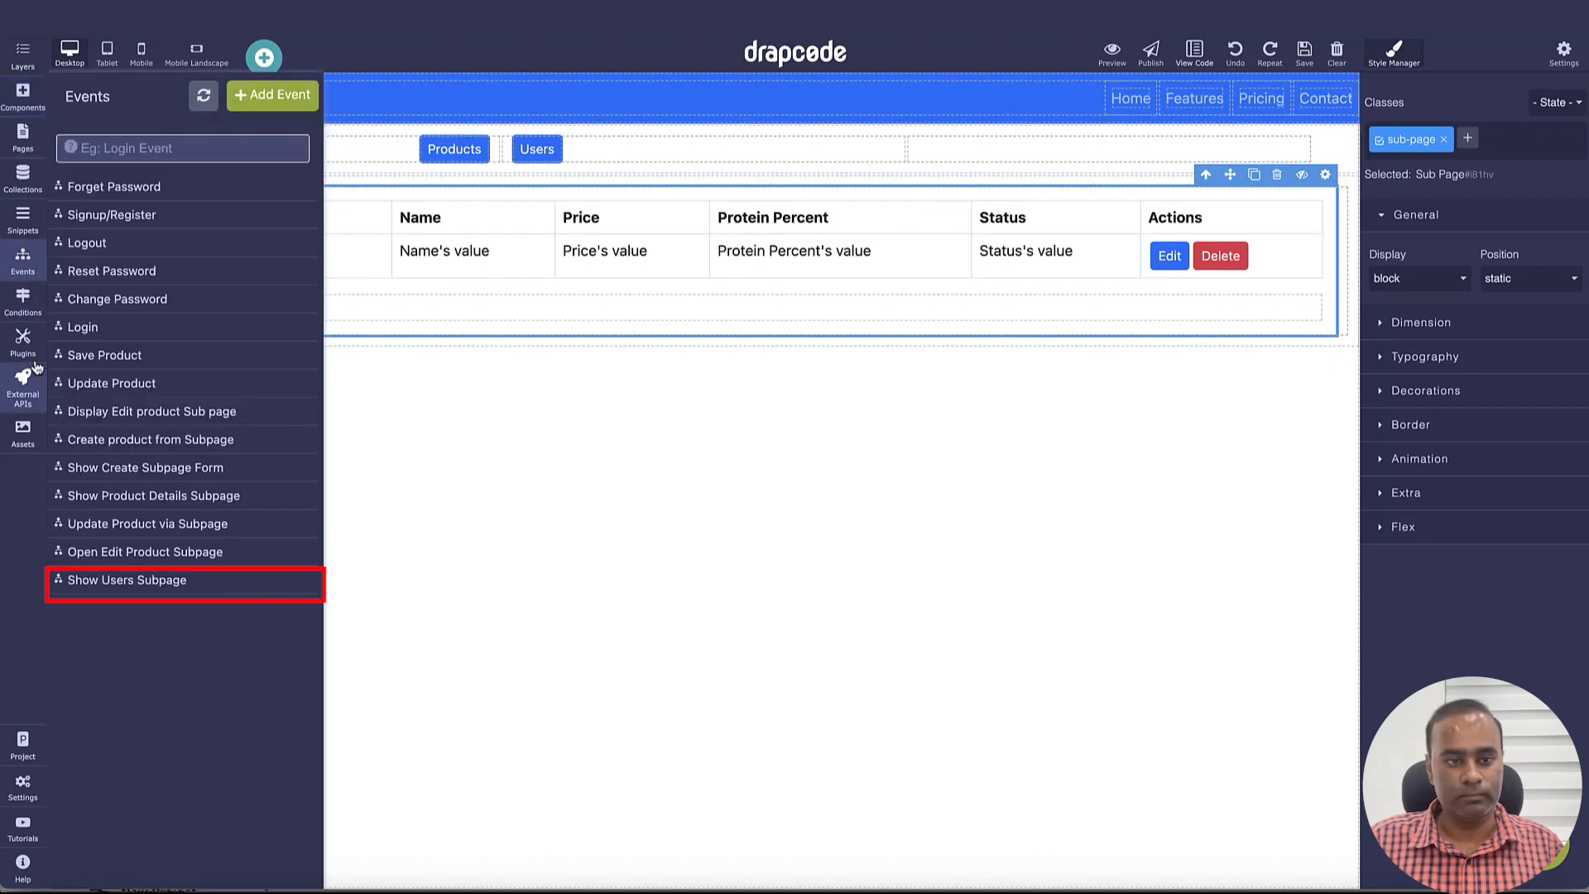
pyautogui.click(142, 585)
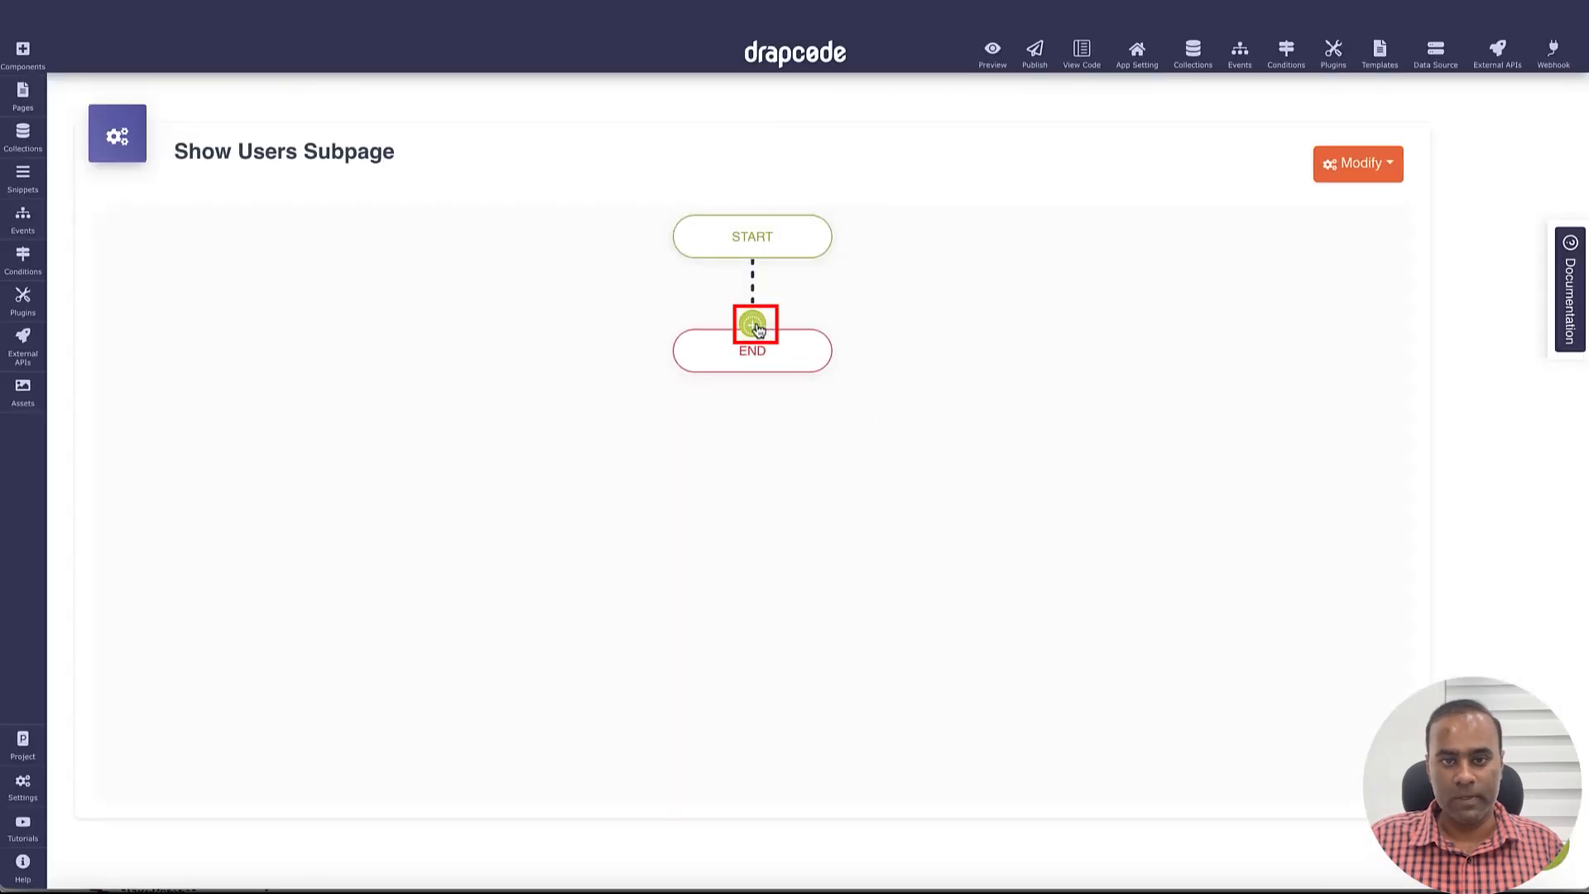
pyautogui.click(753, 324)
pyautogui.moveTo(869, 384)
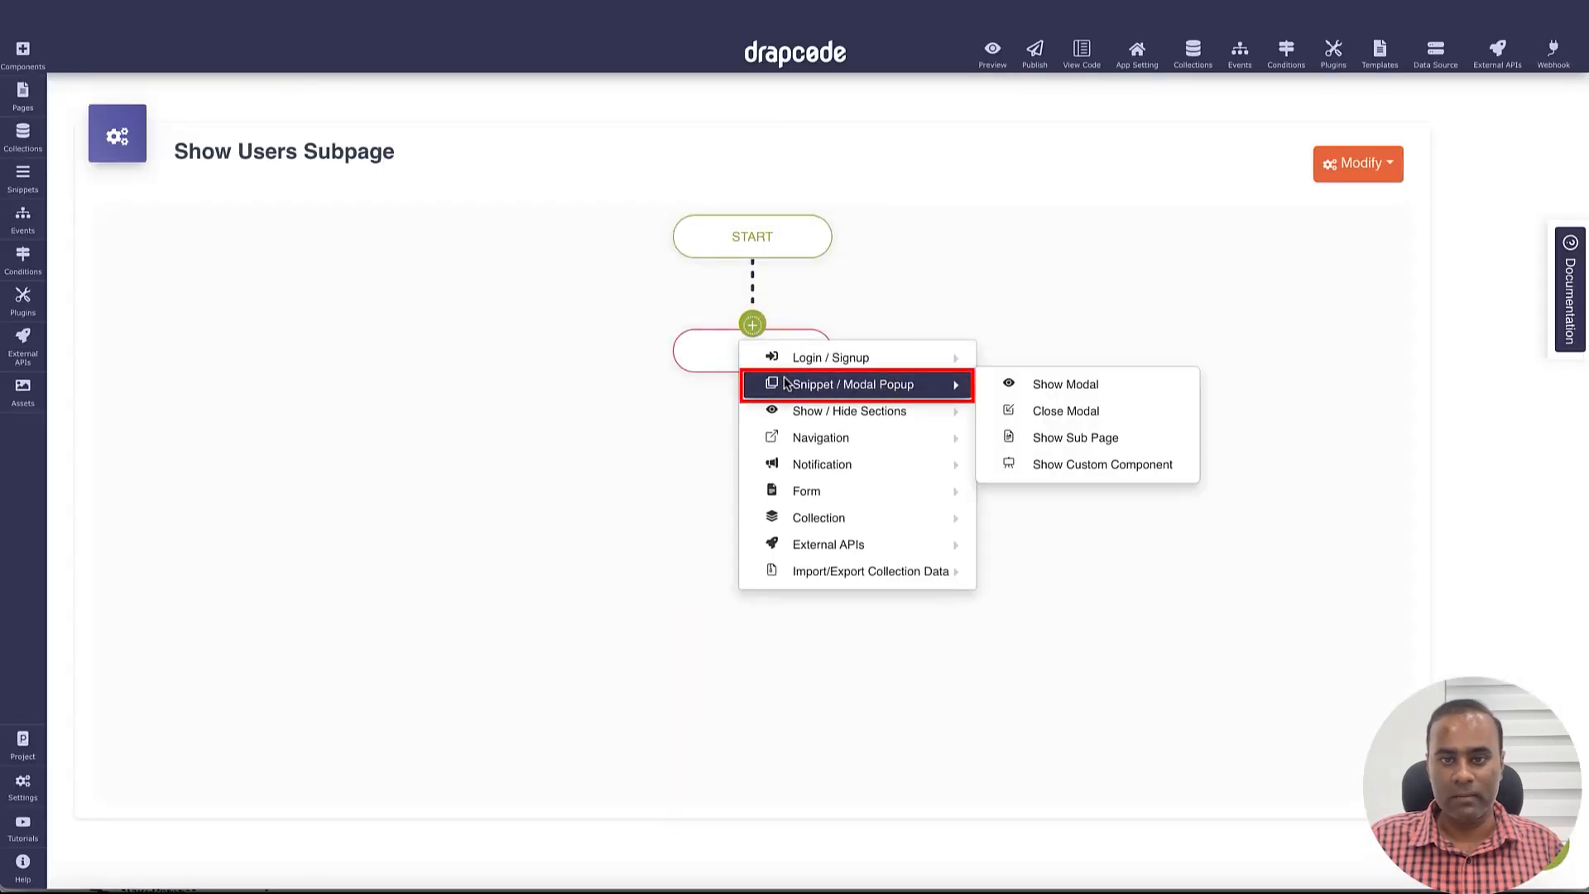
pyautogui.click(1079, 442)
# Step: Configure the action to show Users List Subpage in the Product List page's Sub Page component and save it
pyautogui.click(801, 250)
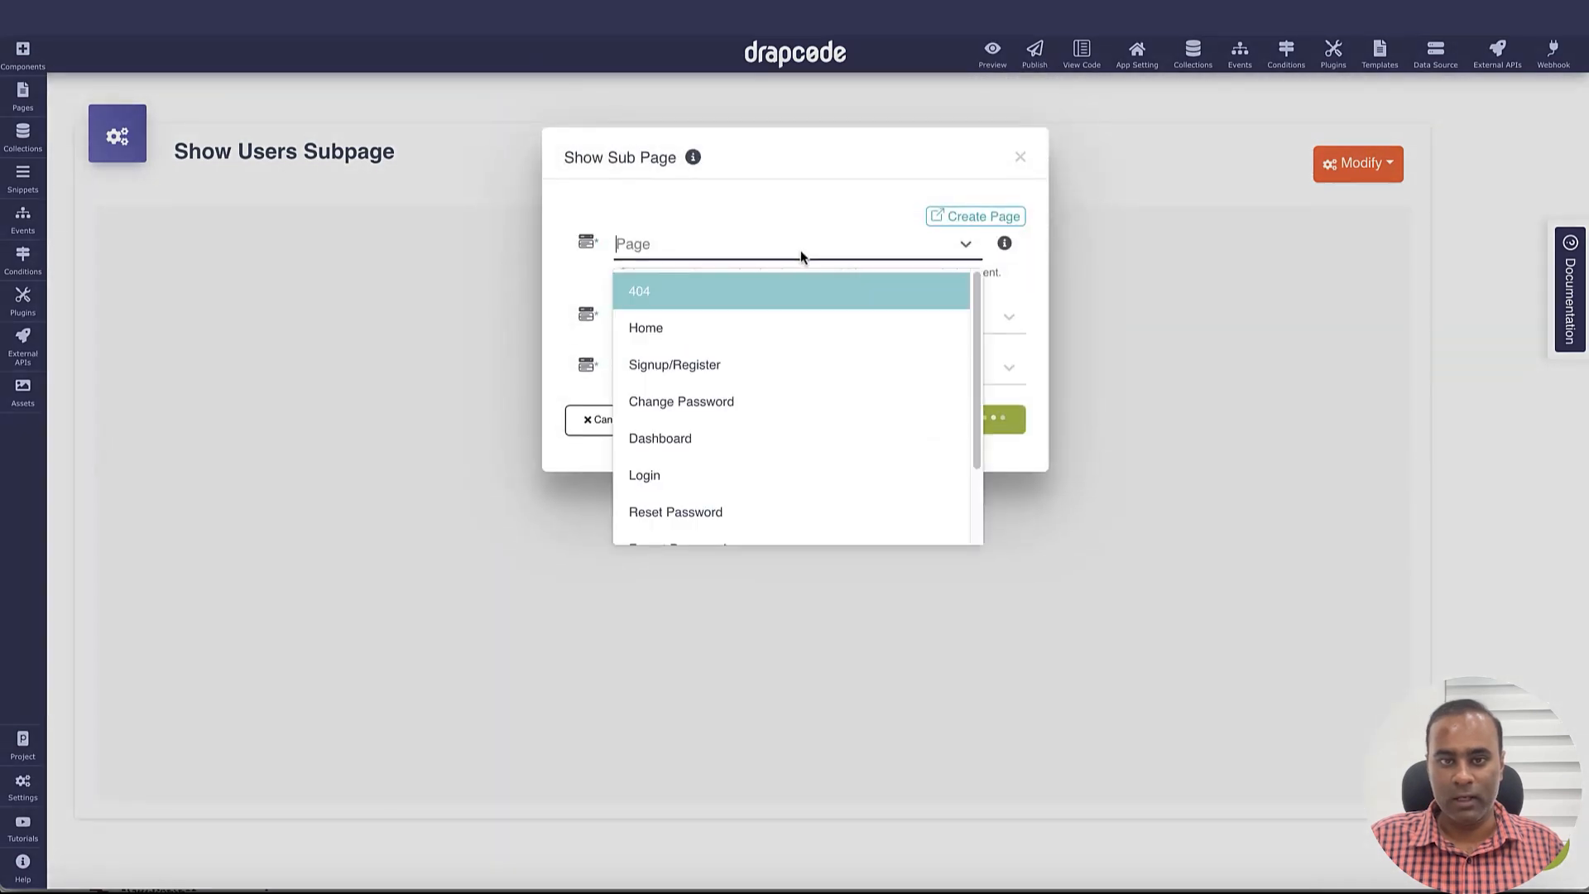
pyautogui.scroll(-3, 778, 413)
pyautogui.click(760, 488)
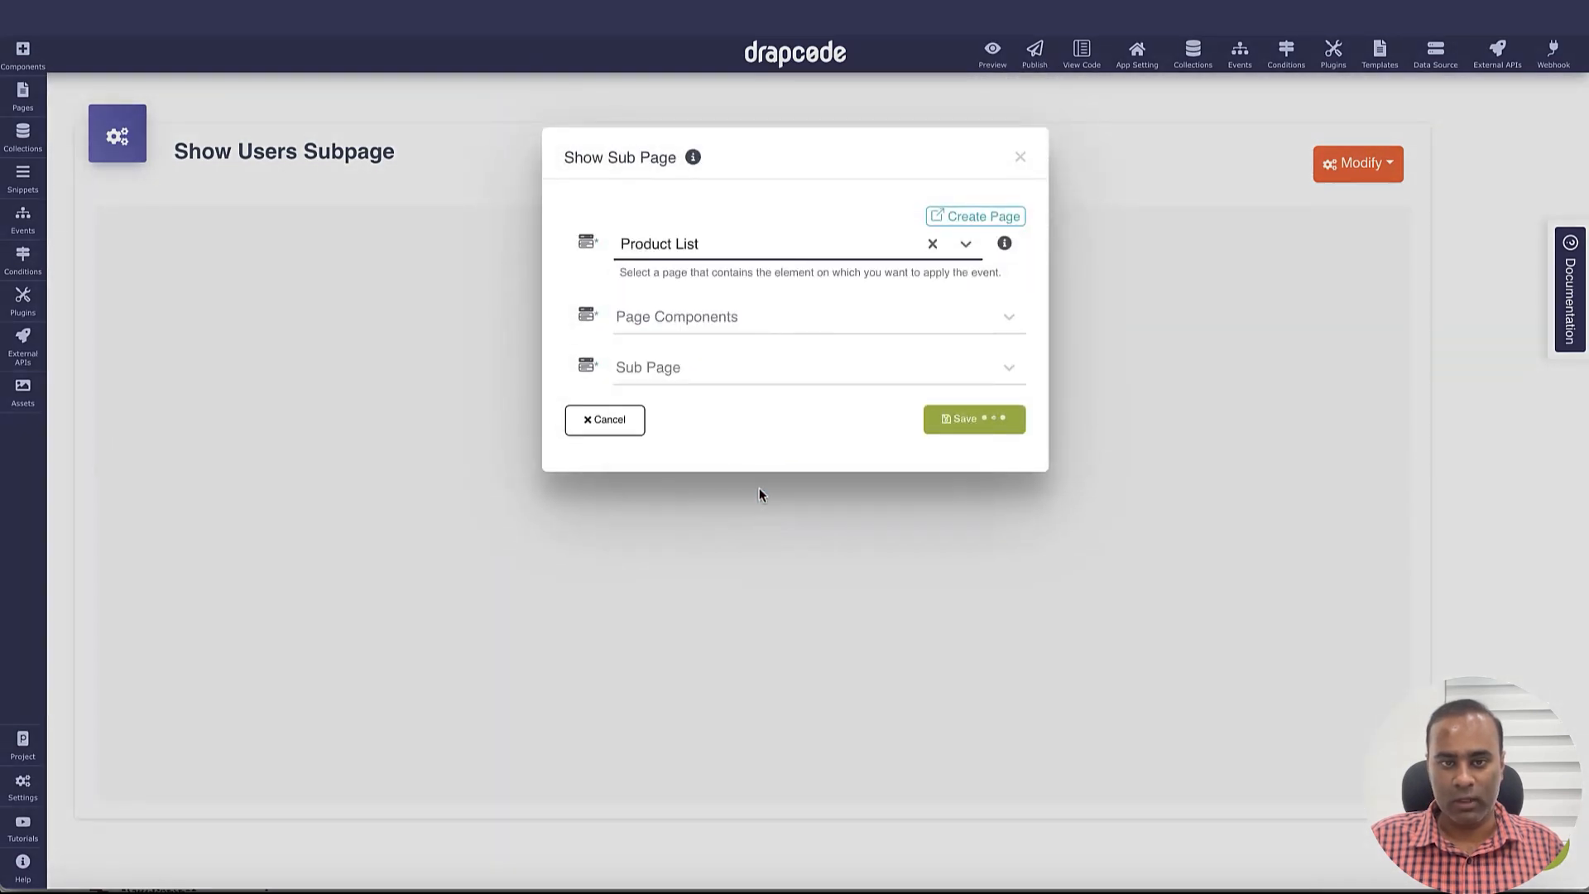
pyautogui.click(753, 316)
pyautogui.click(752, 361)
pyautogui.click(730, 366)
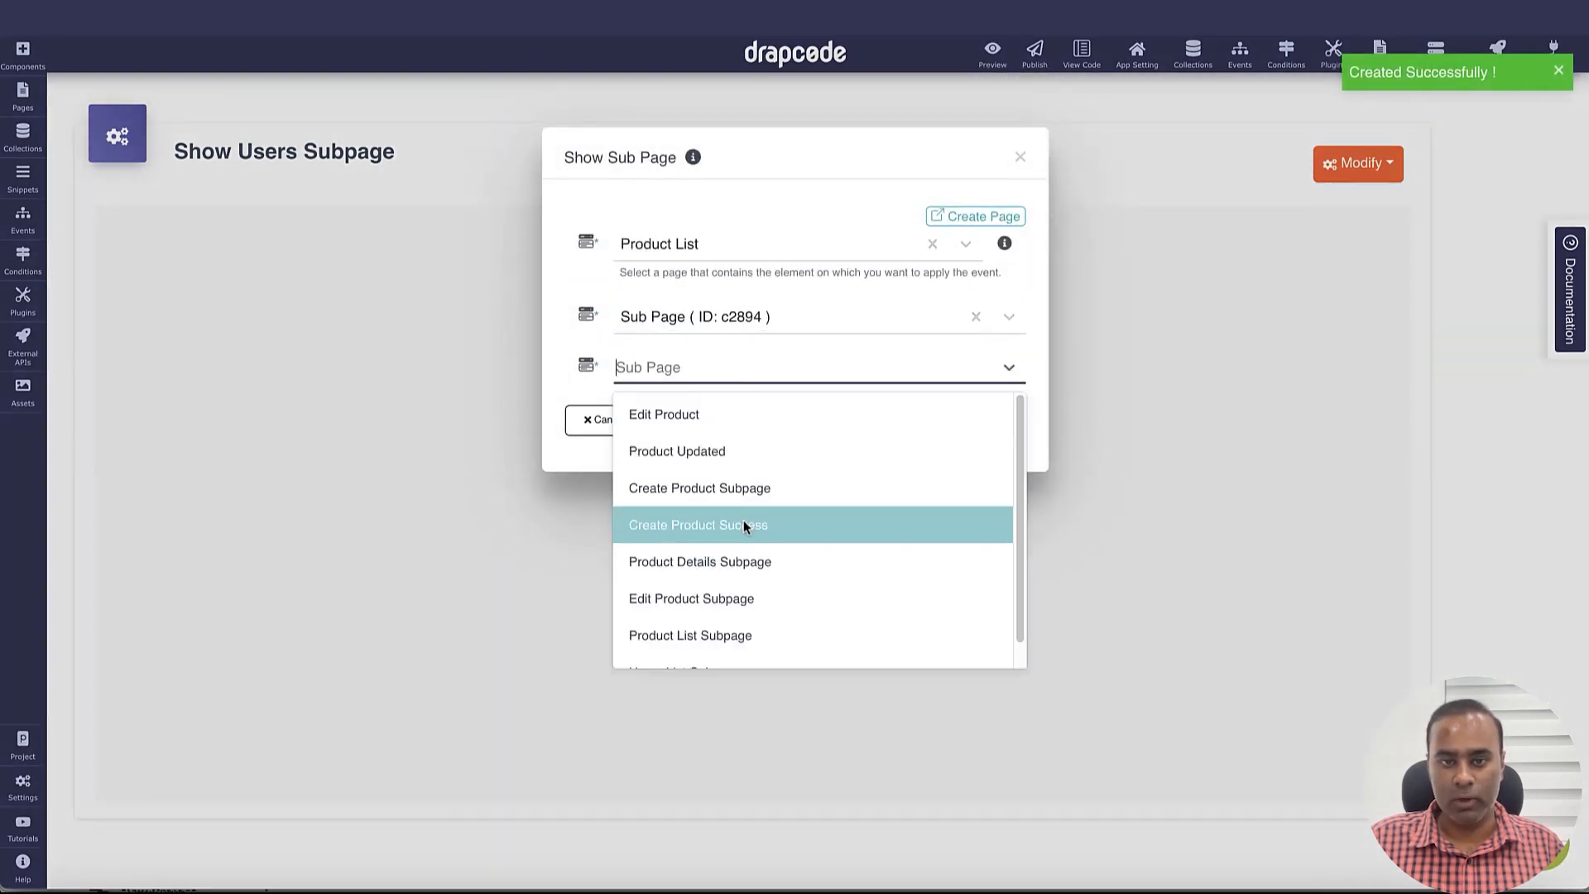
pyautogui.scroll(-1, 745, 521)
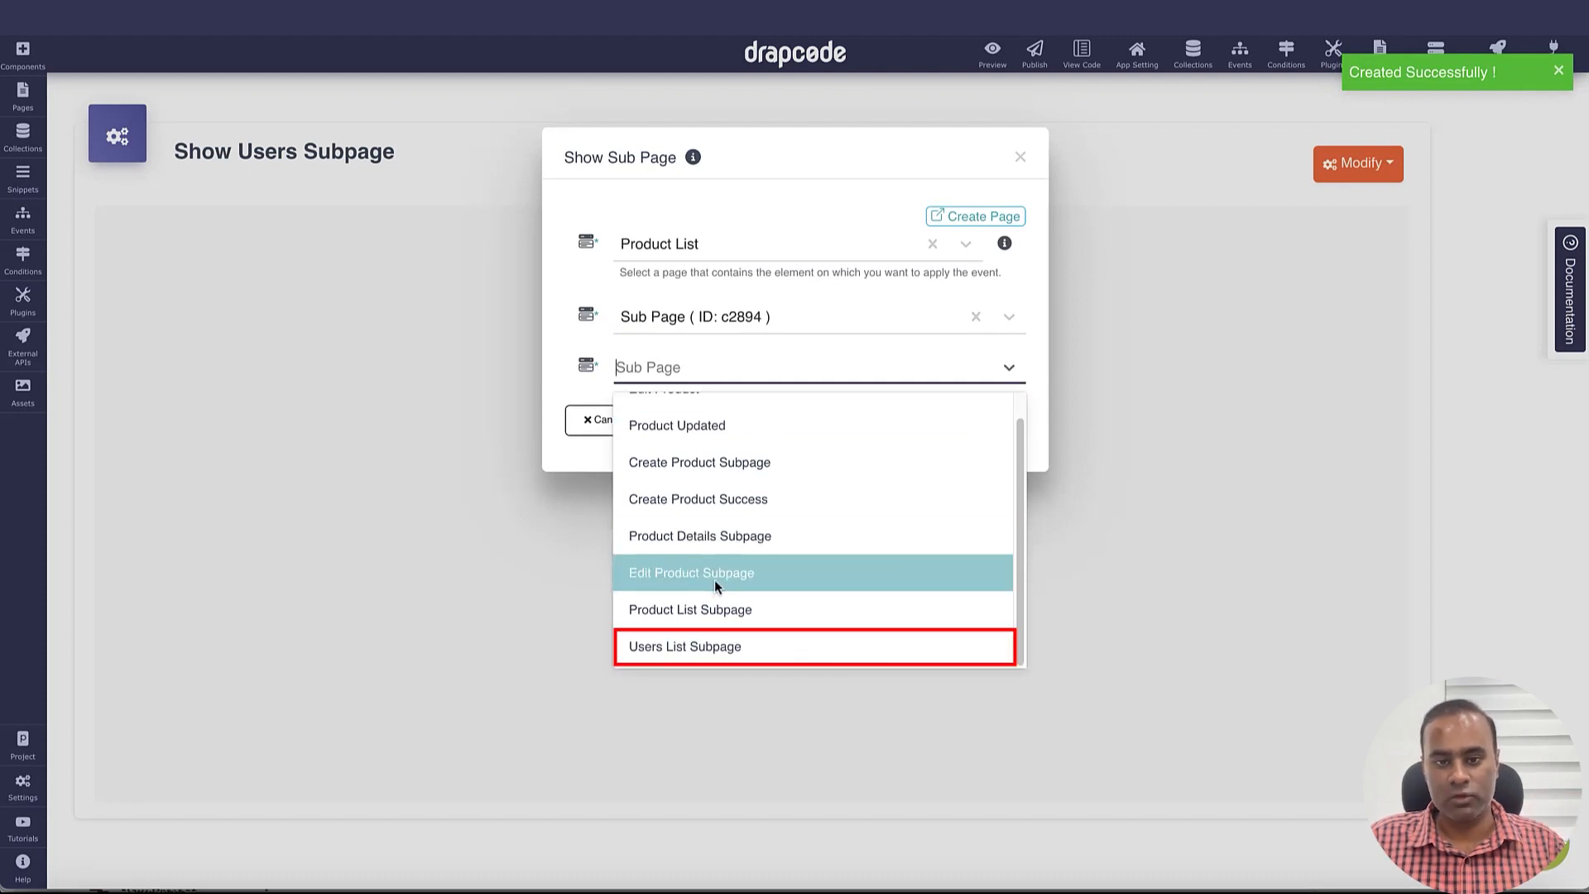
pyautogui.click(704, 650)
pyautogui.click(980, 424)
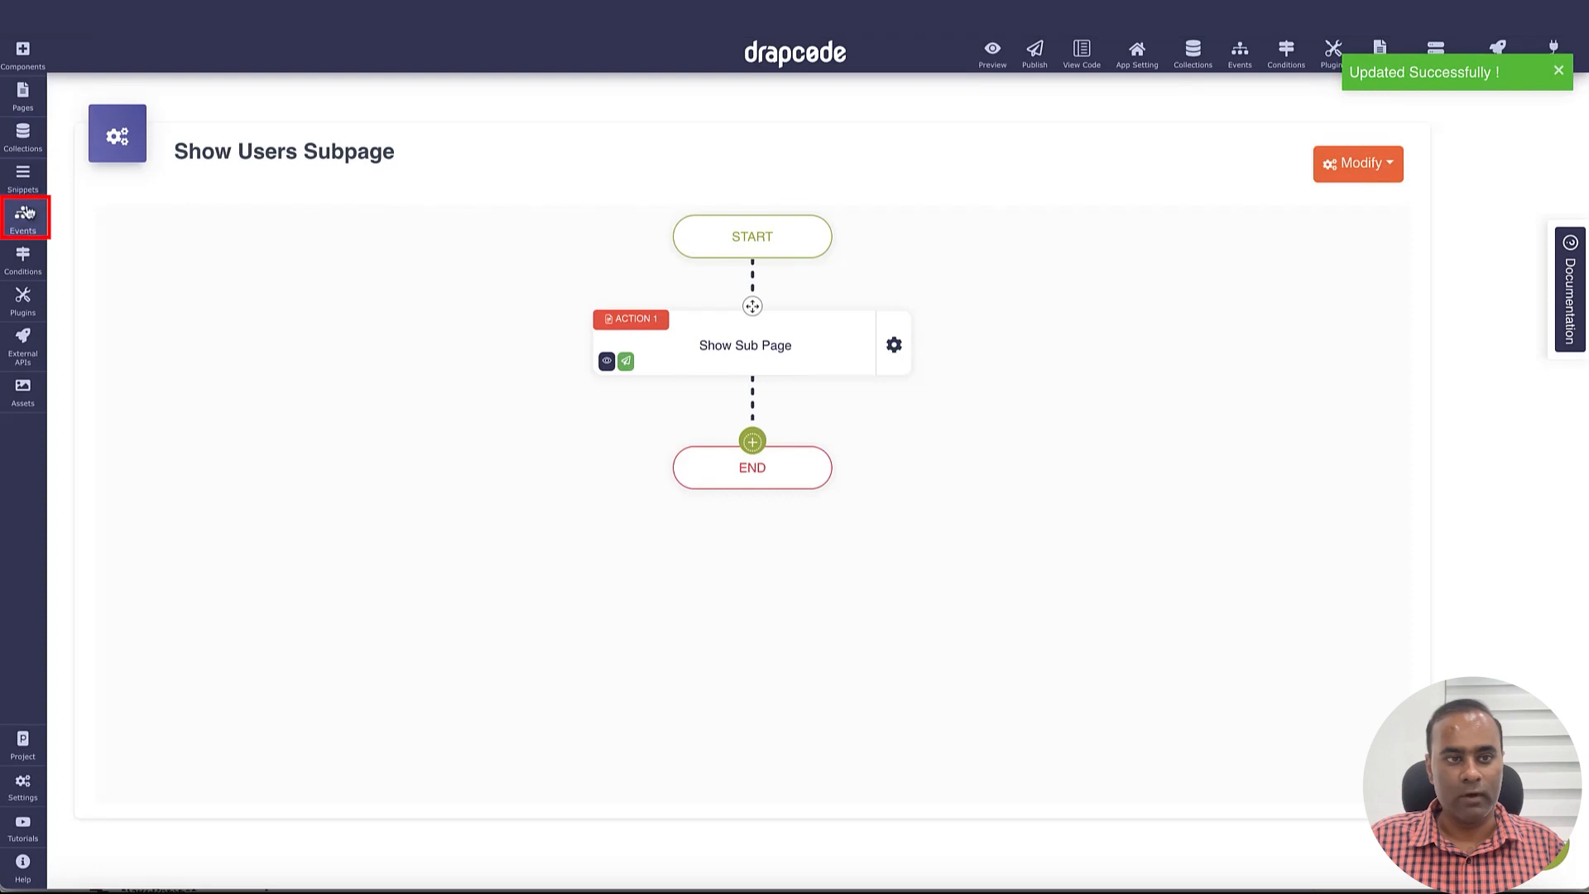
# Step: Create a new event named Show Products Subpage
pyautogui.click(24, 216)
pyautogui.click(273, 98)
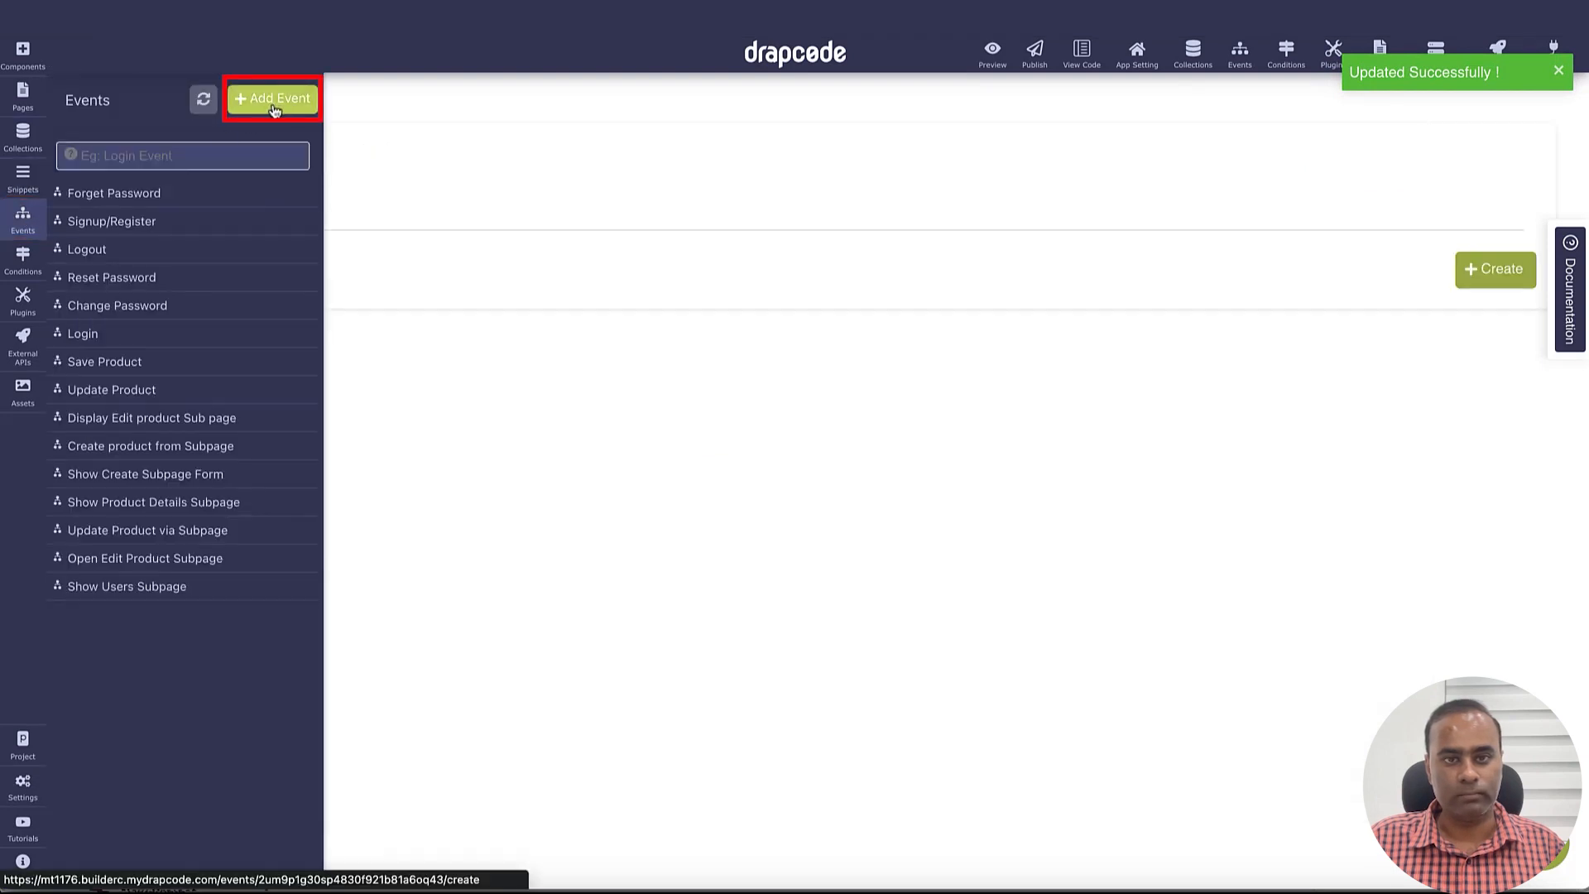
pyautogui.click(542, 214)
pyautogui.write('Show Products Subpage')
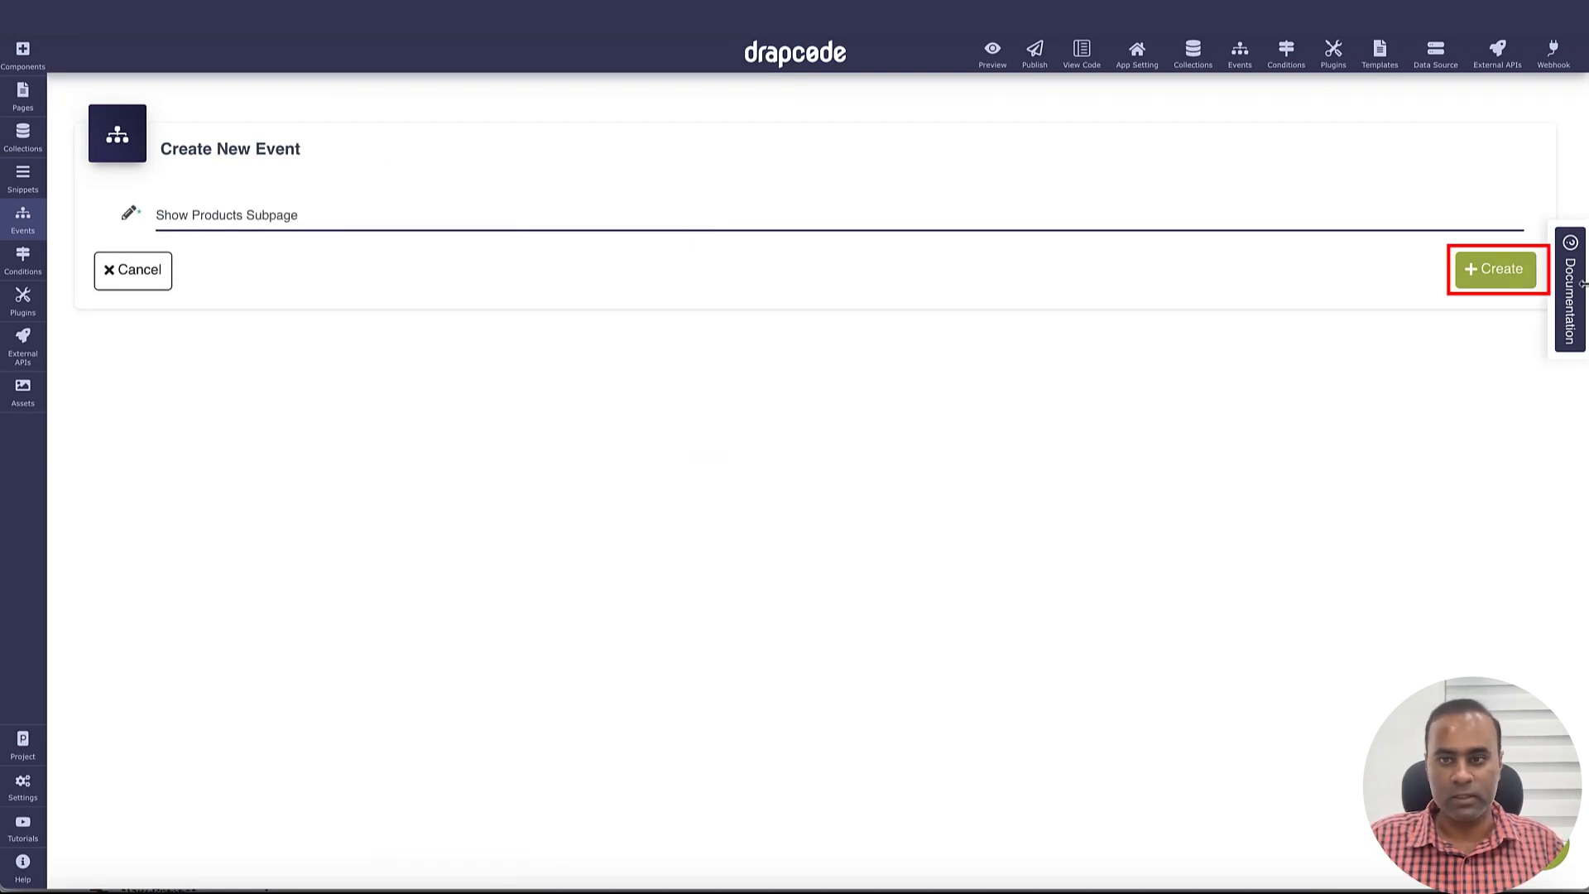
pyautogui.click(1498, 273)
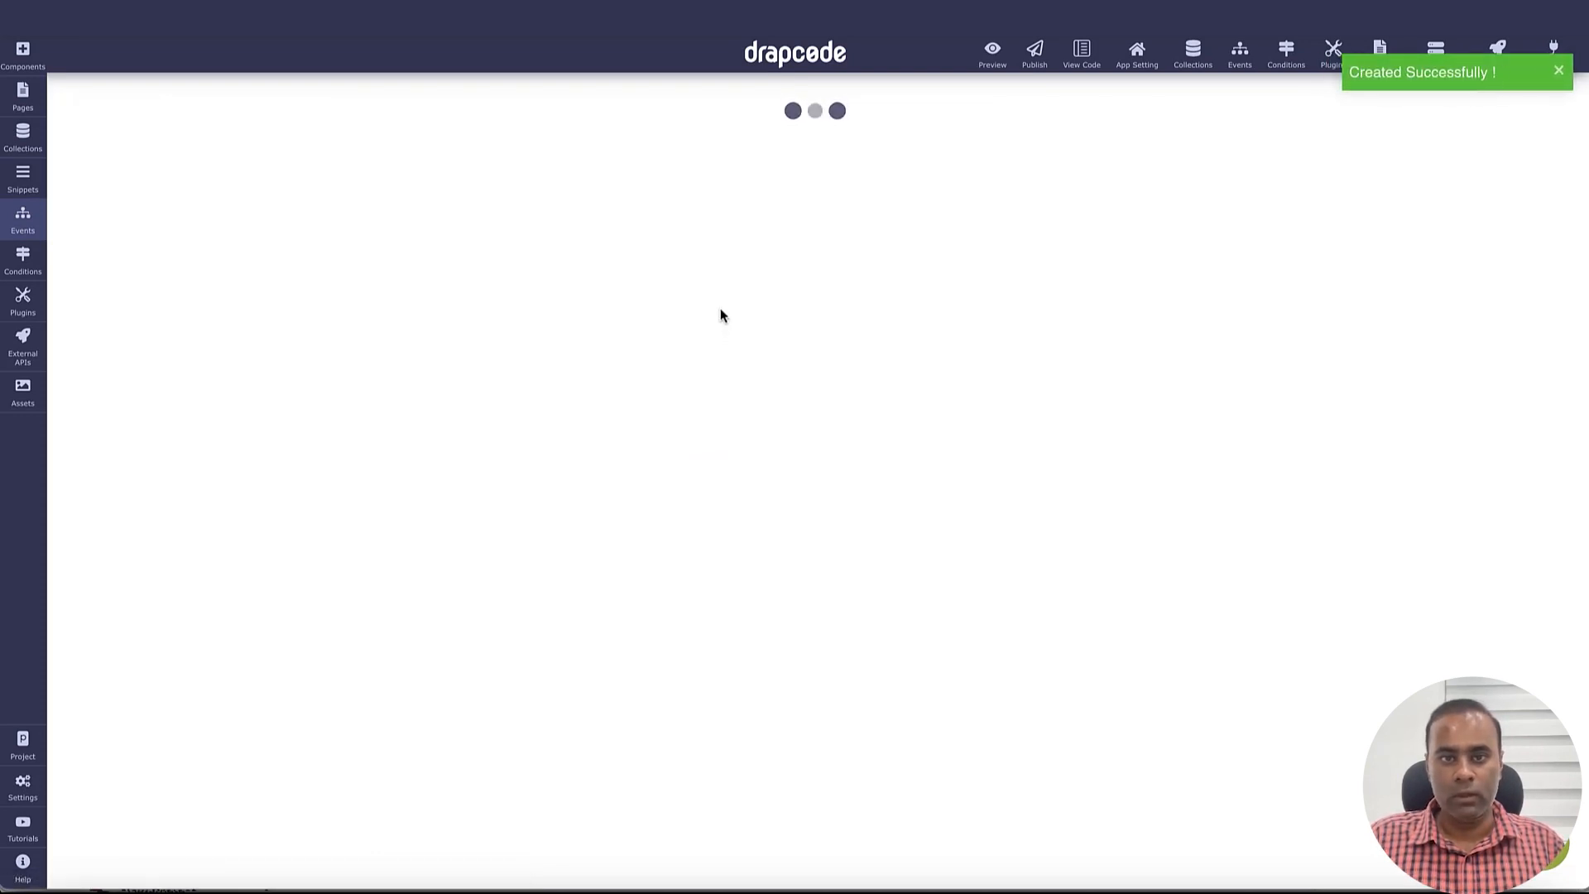
# Step: Add and save a Show Sub Page action that loads Product List Subpage into the Product List page's Sub Page component
pyautogui.click(753, 325)
pyautogui.moveTo(769, 377)
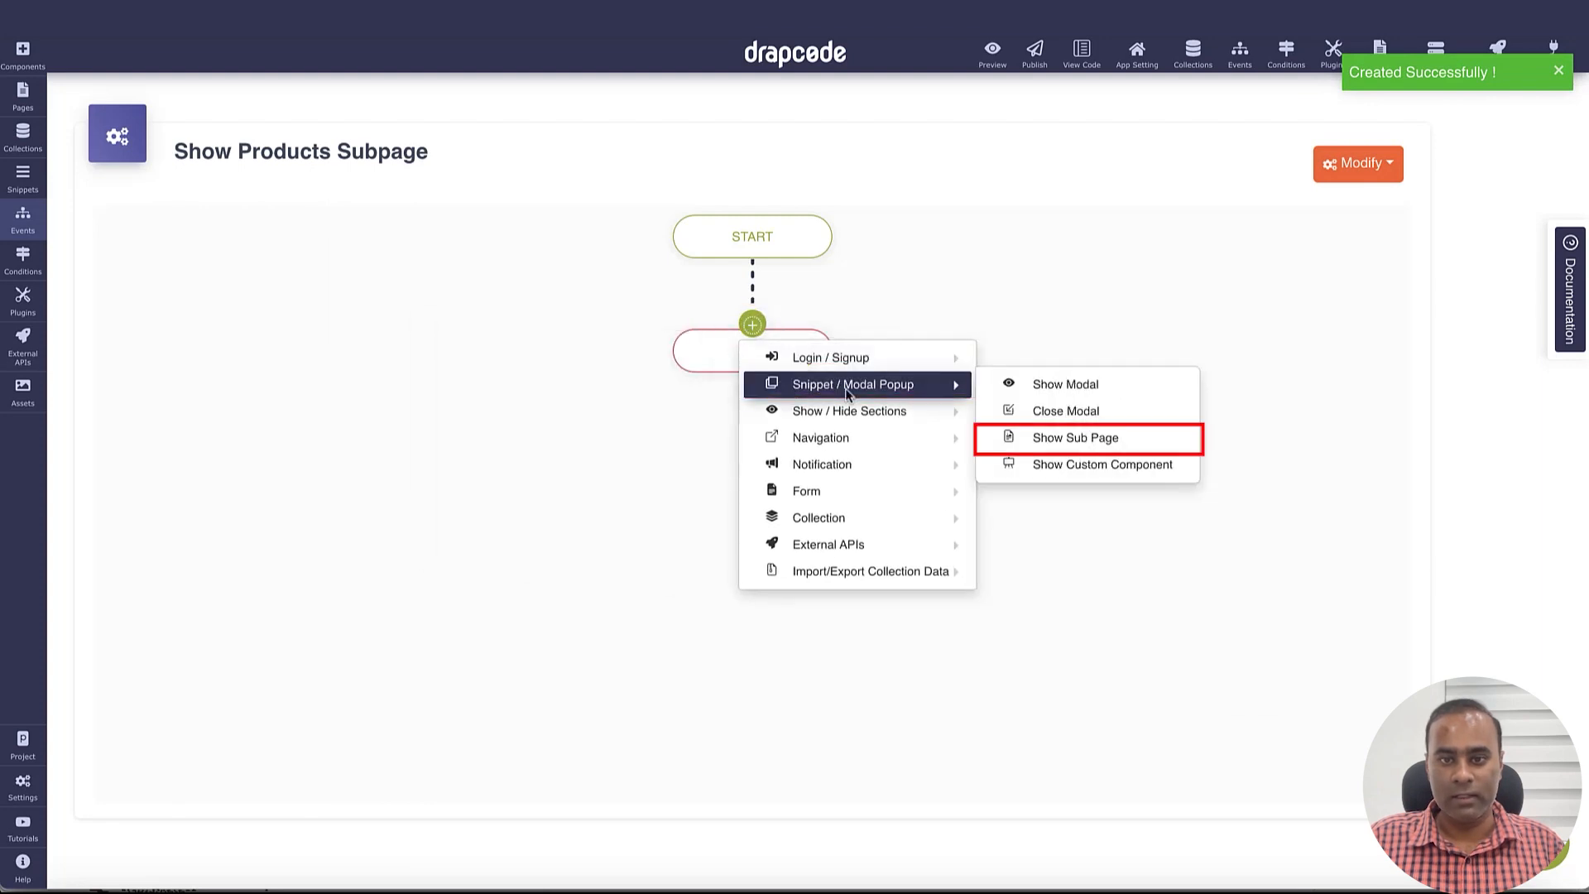
pyautogui.click(1076, 446)
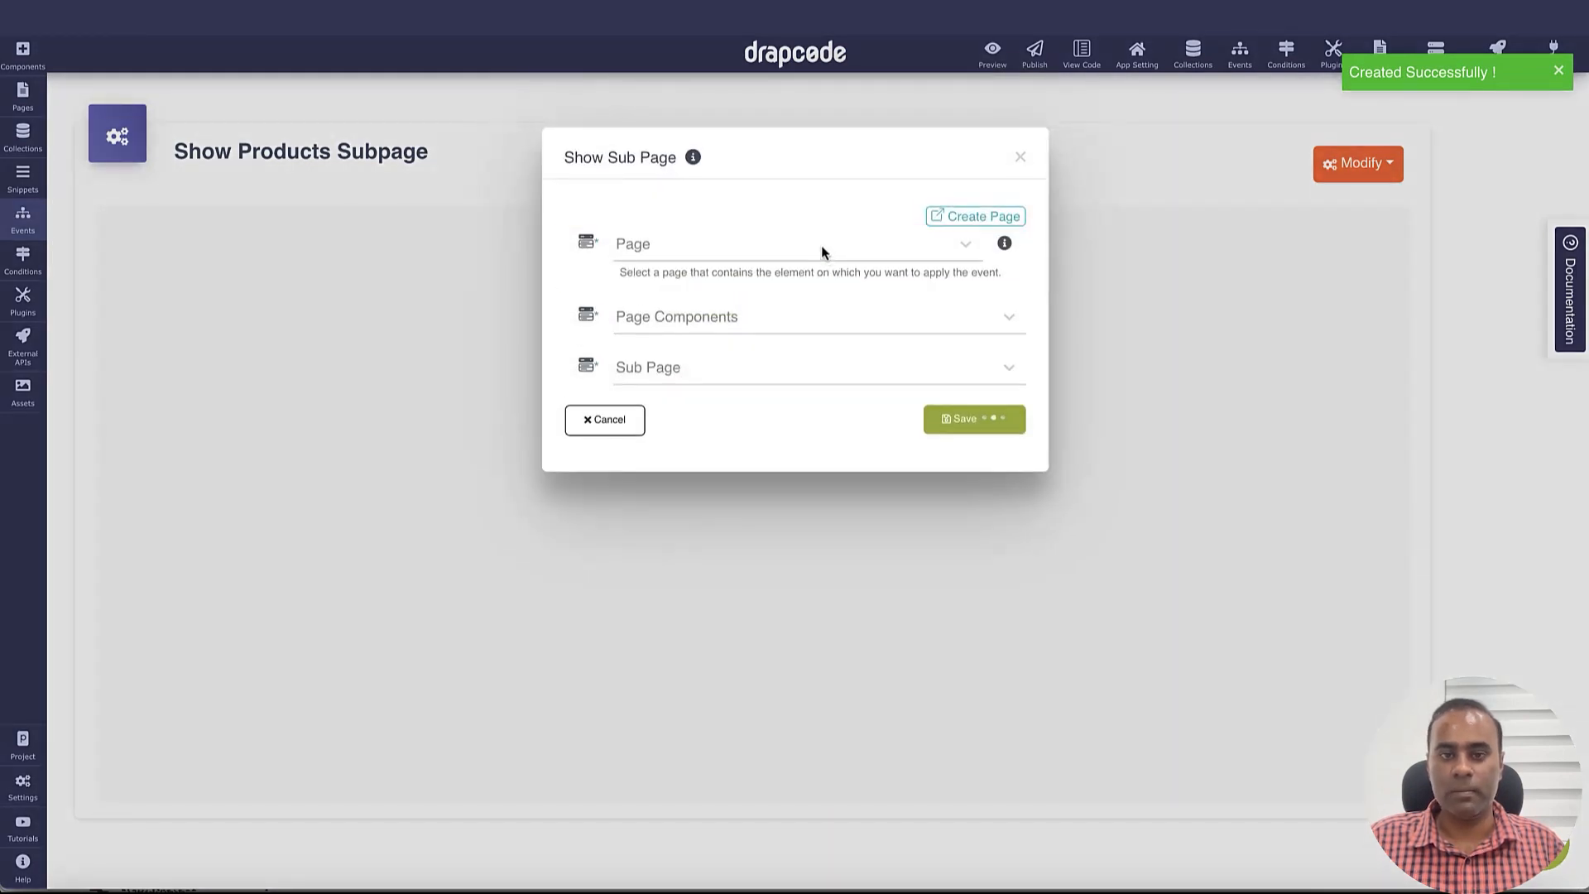
pyautogui.click(823, 247)
pyautogui.scroll(-1, 813, 364)
pyautogui.click(747, 519)
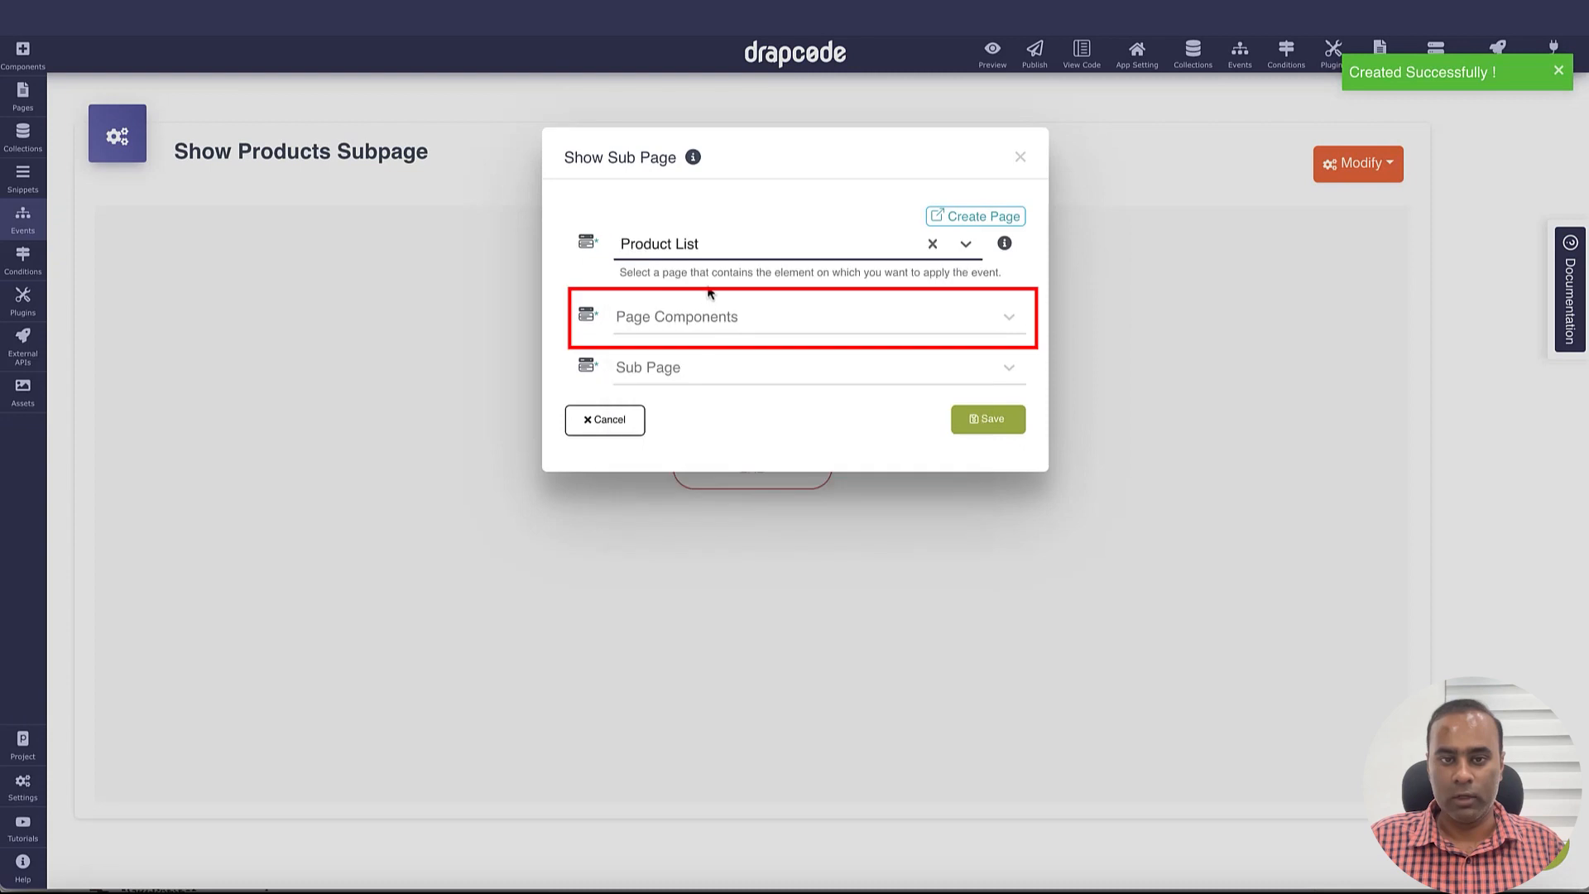
pyautogui.click(716, 327)
pyautogui.click(712, 368)
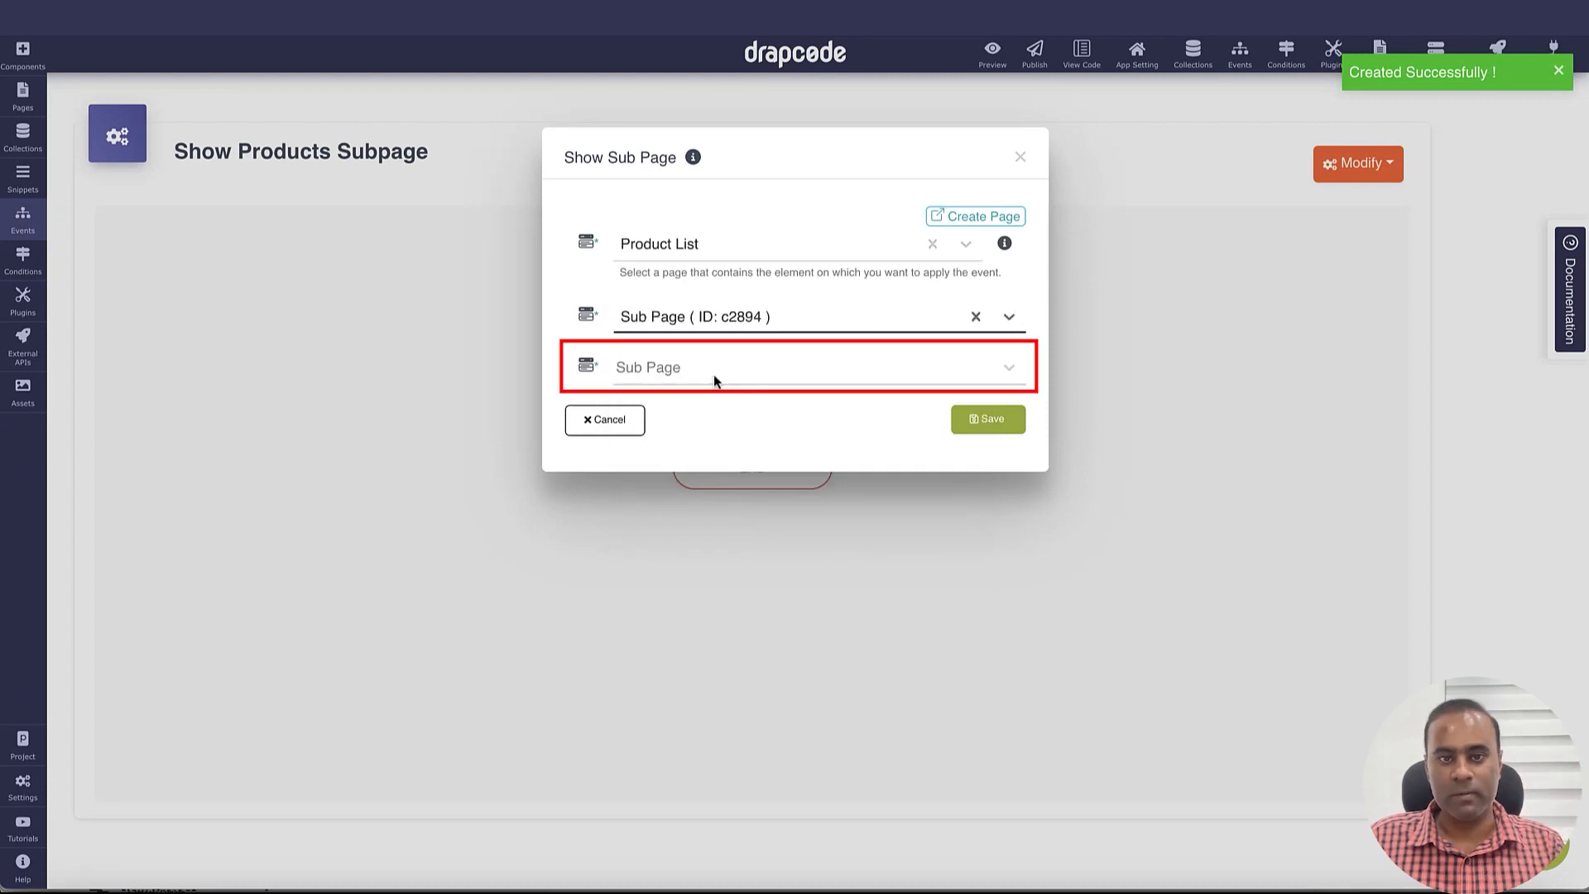
pyautogui.click(714, 374)
pyautogui.click(720, 610)
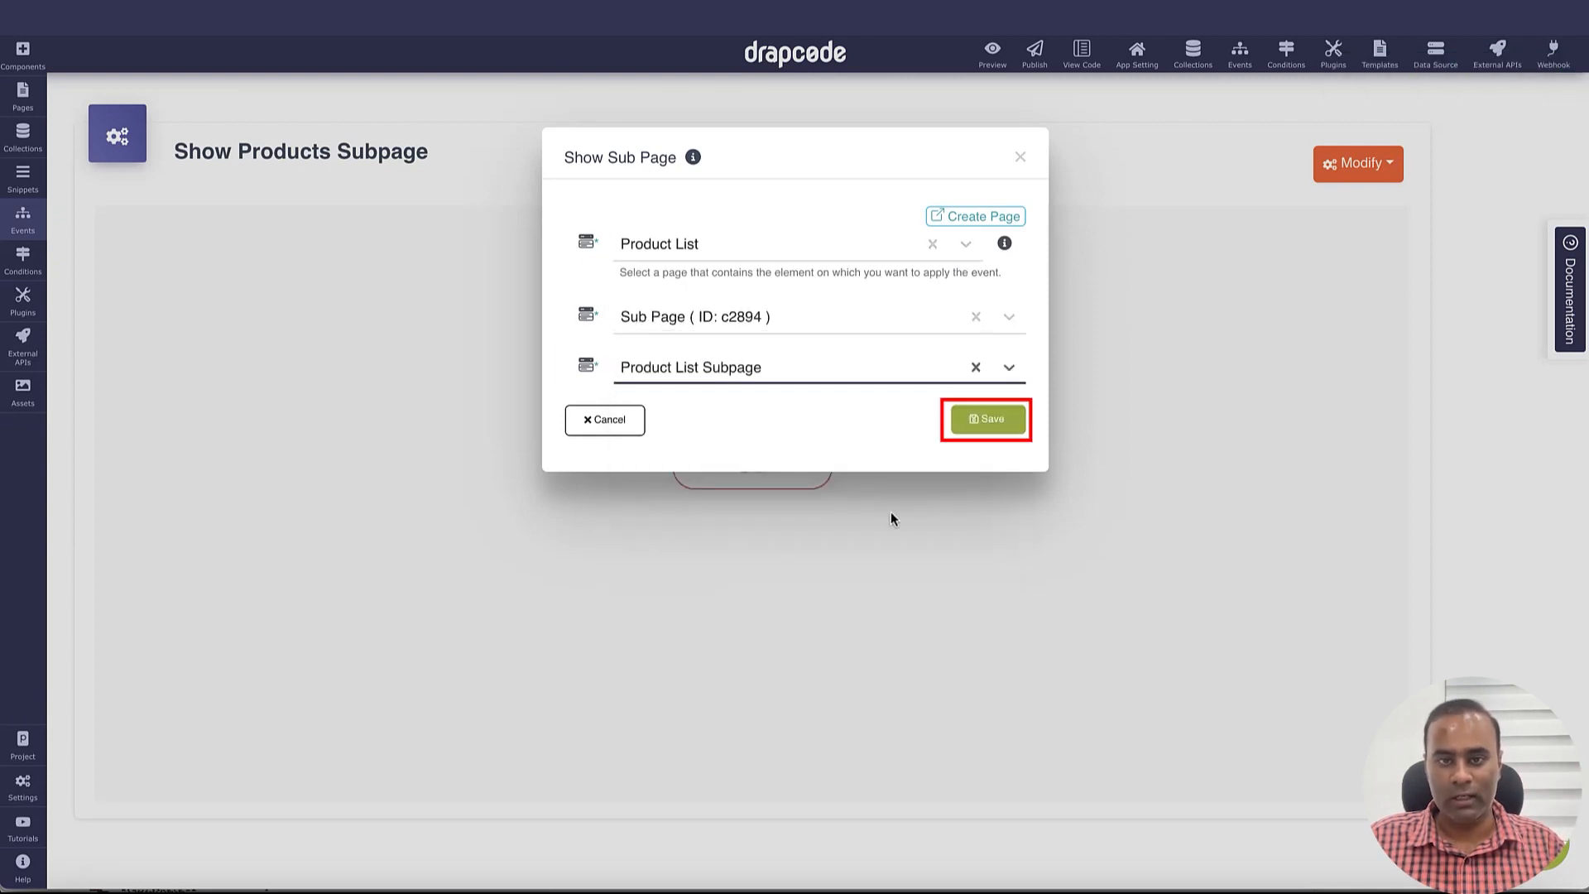
pyautogui.click(981, 426)
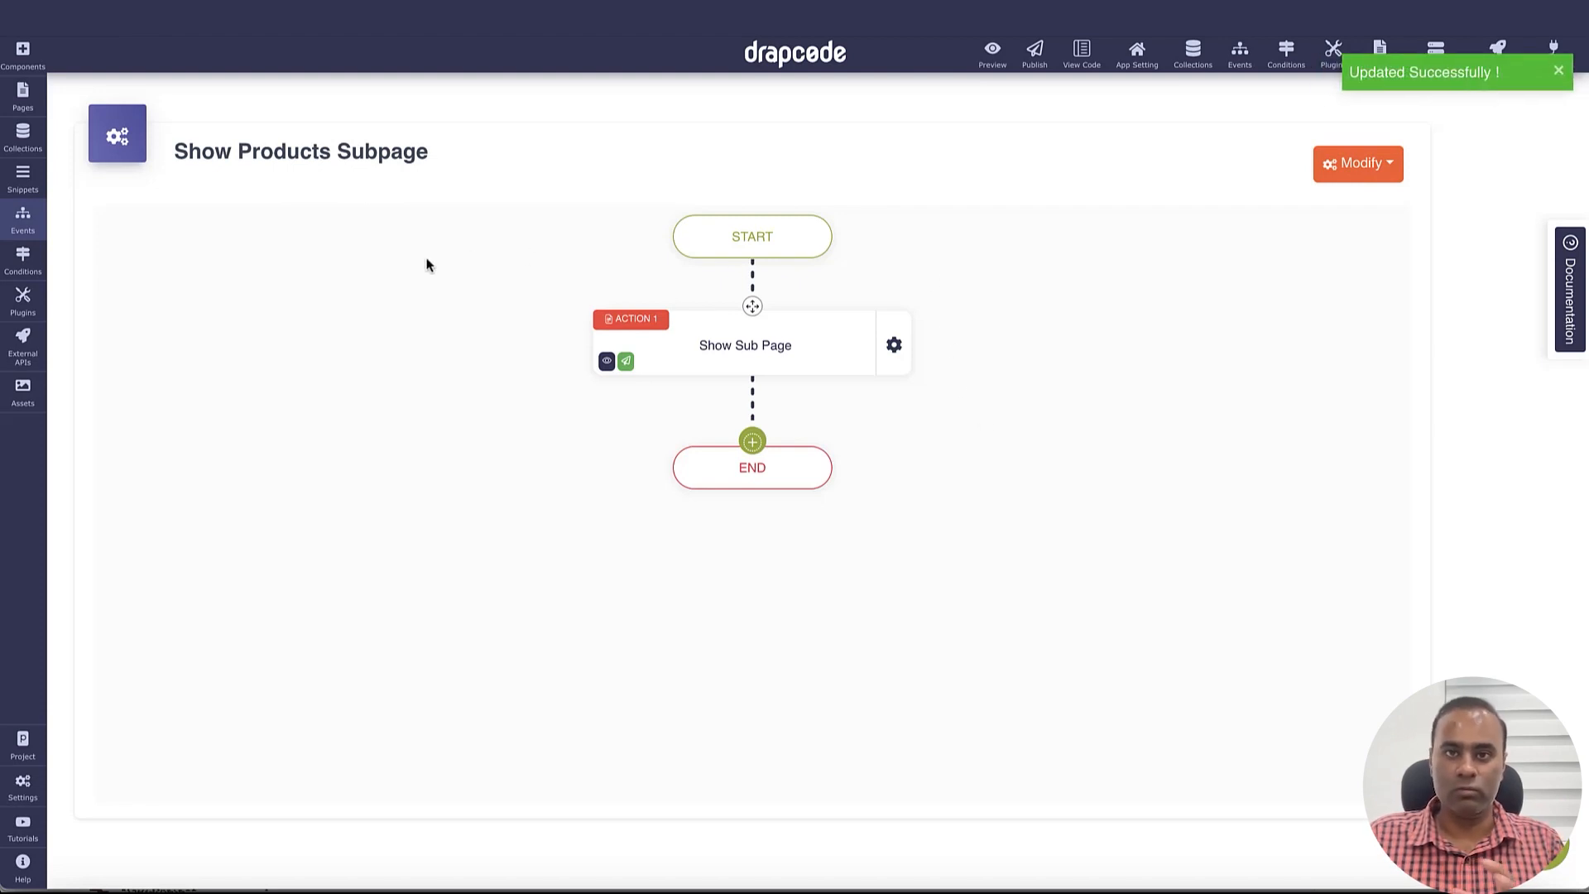
# Step: On the Product List page, set the Products button's type to Button and its workflow event to Show Products Subpage
pyautogui.click(22, 93)
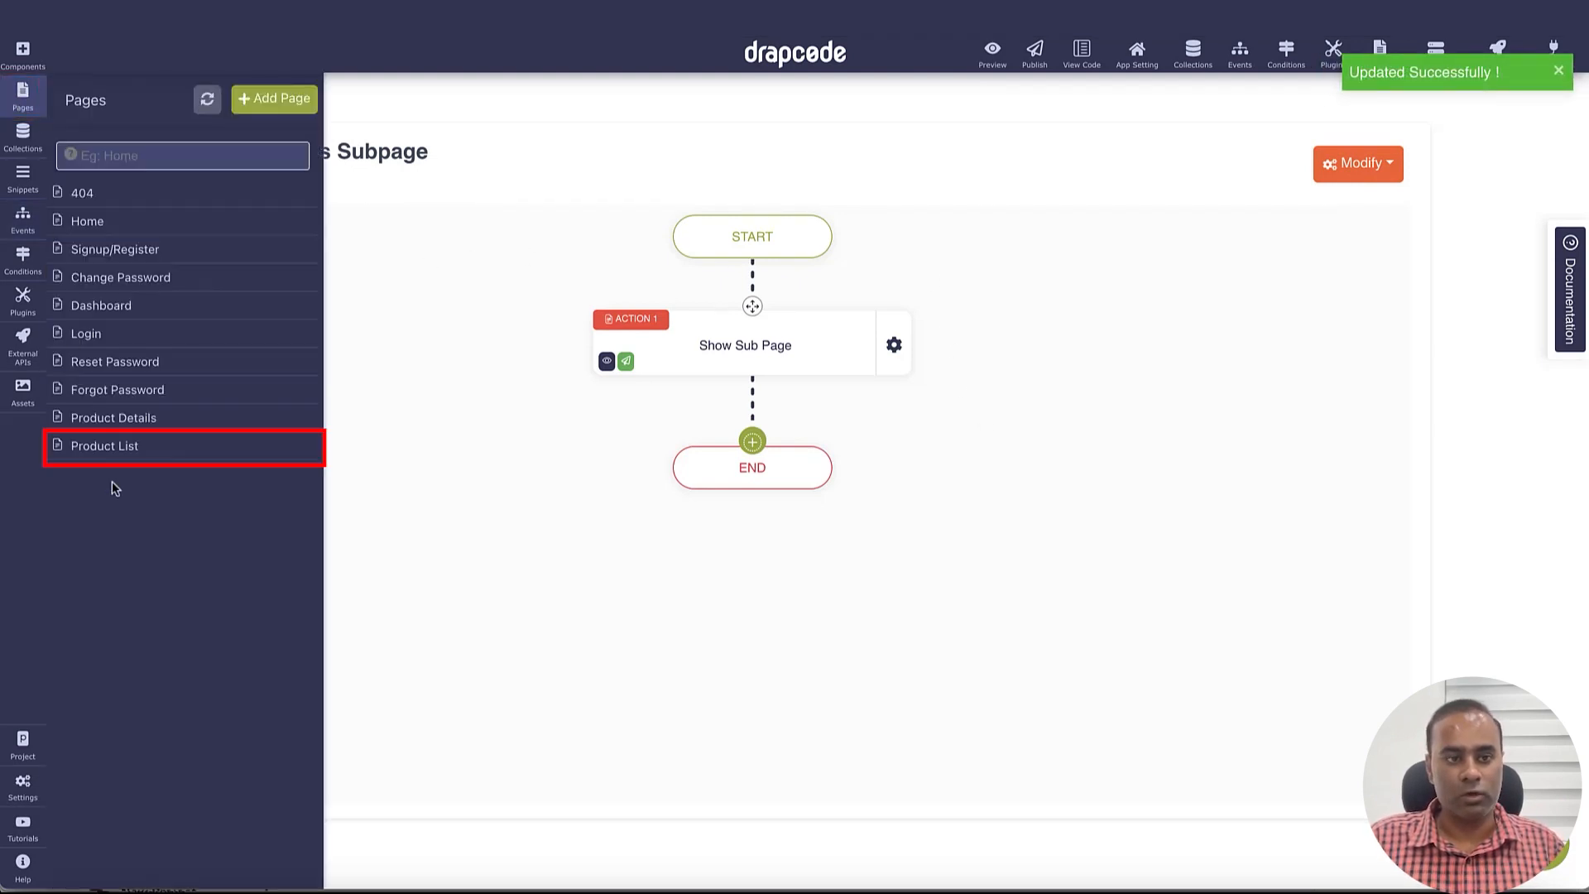
pyautogui.click(116, 452)
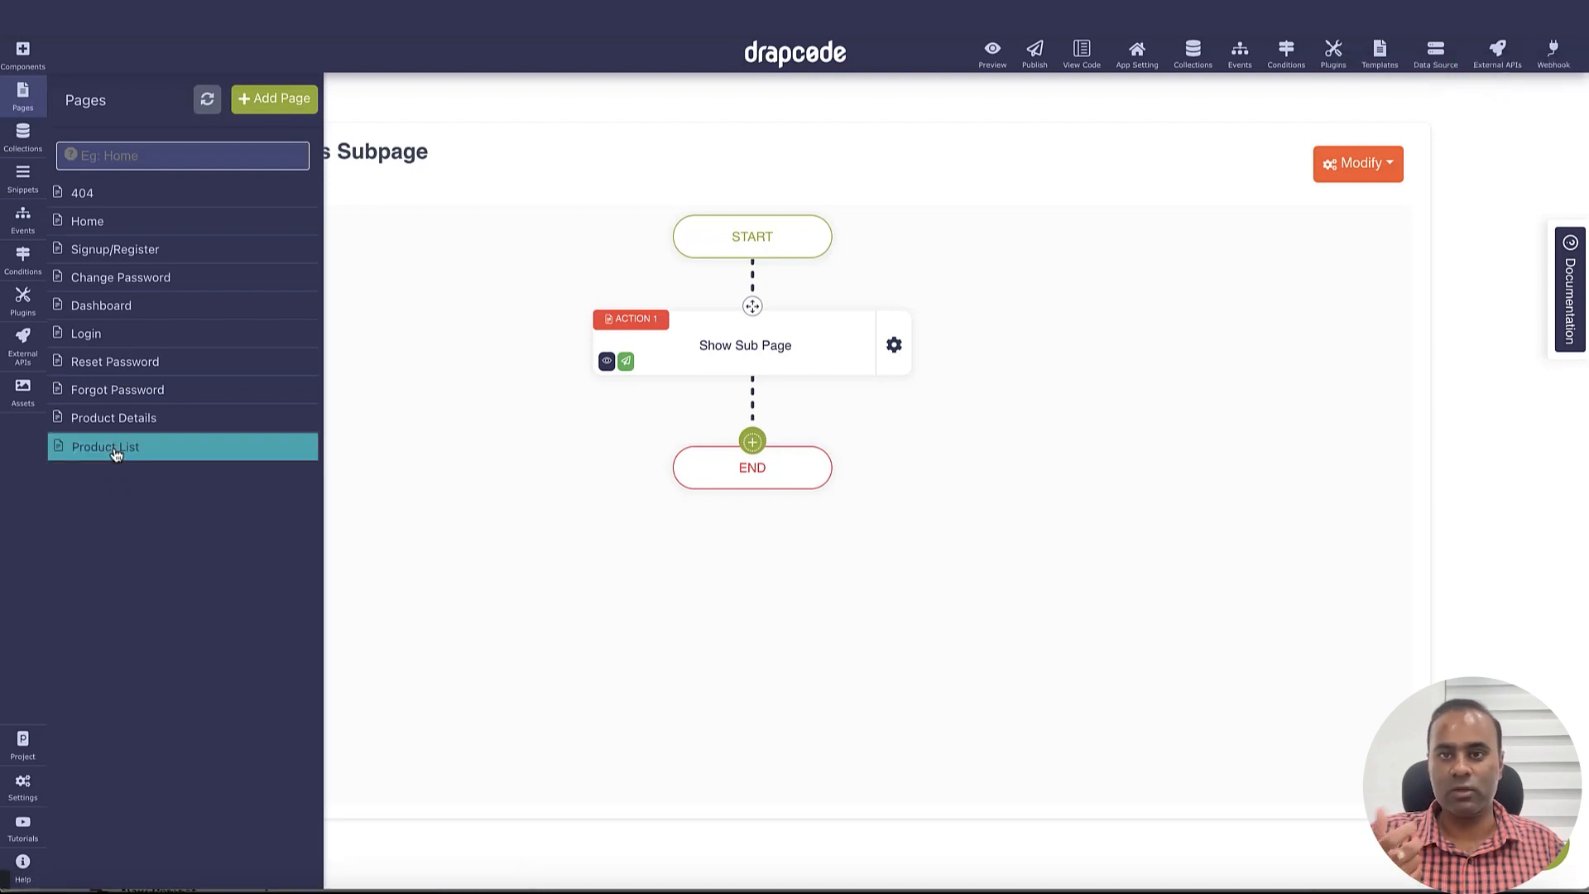
pyautogui.click(460, 157)
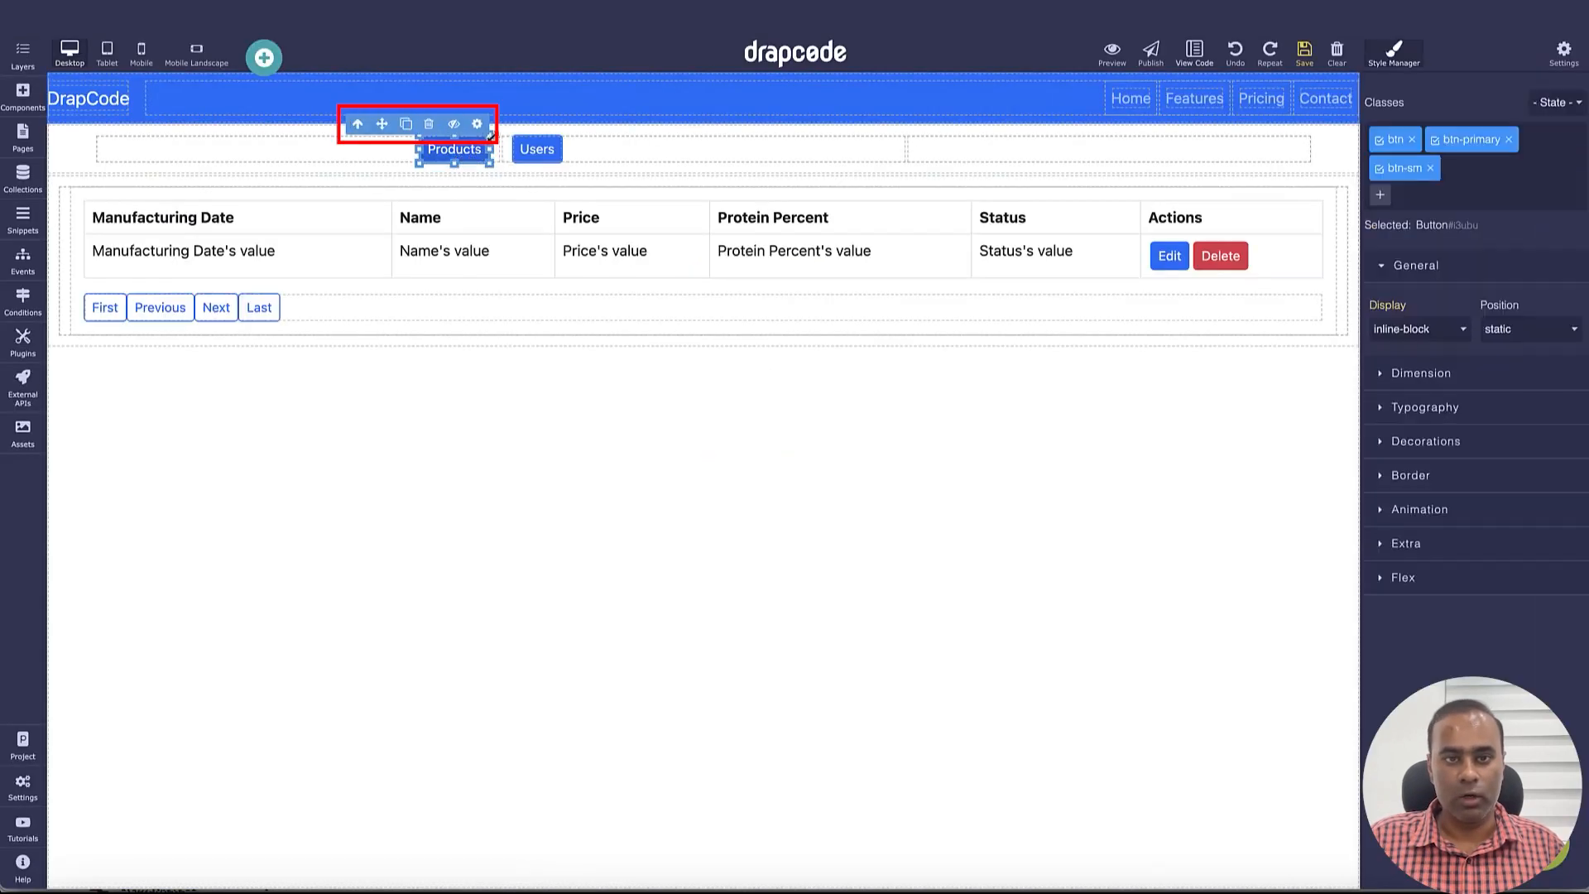
pyautogui.click(477, 124)
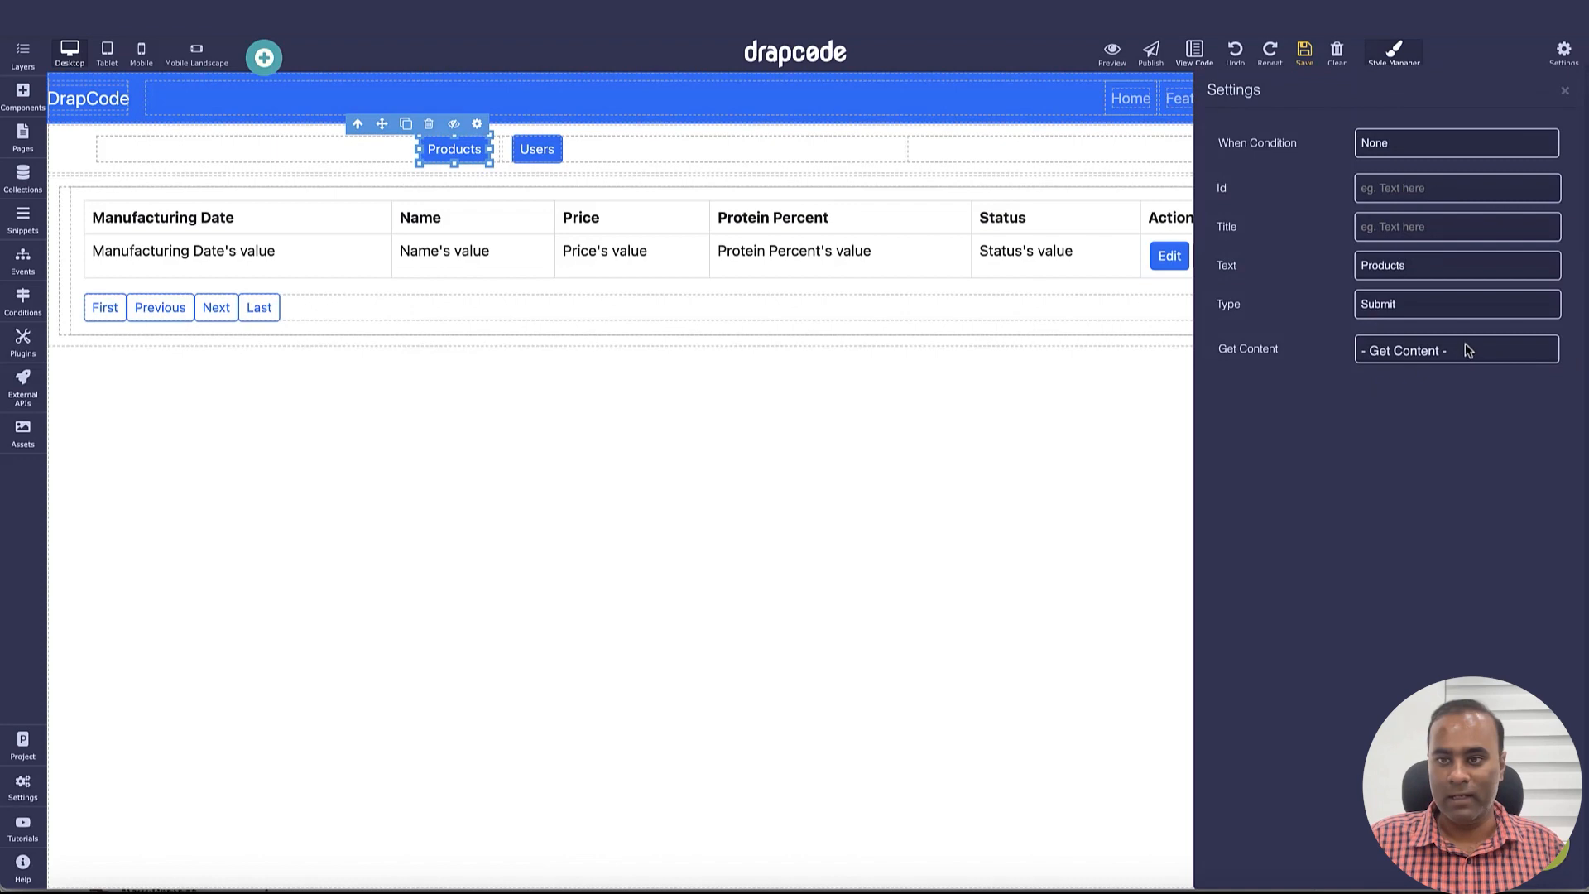
pyautogui.click(1424, 303)
pyautogui.click(1405, 341)
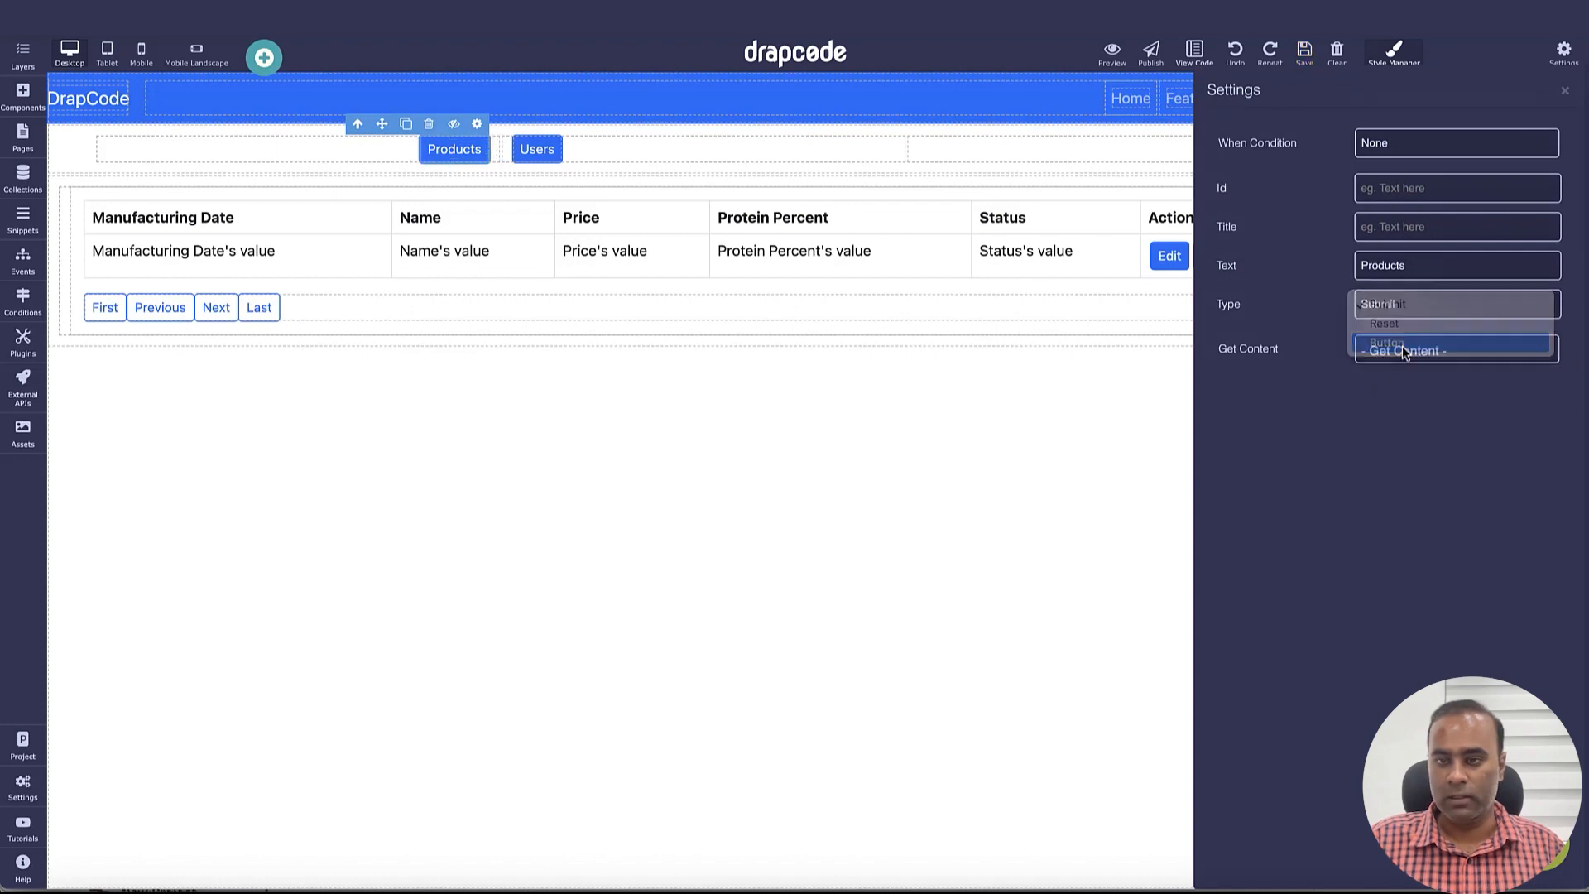
pyautogui.click(1426, 396)
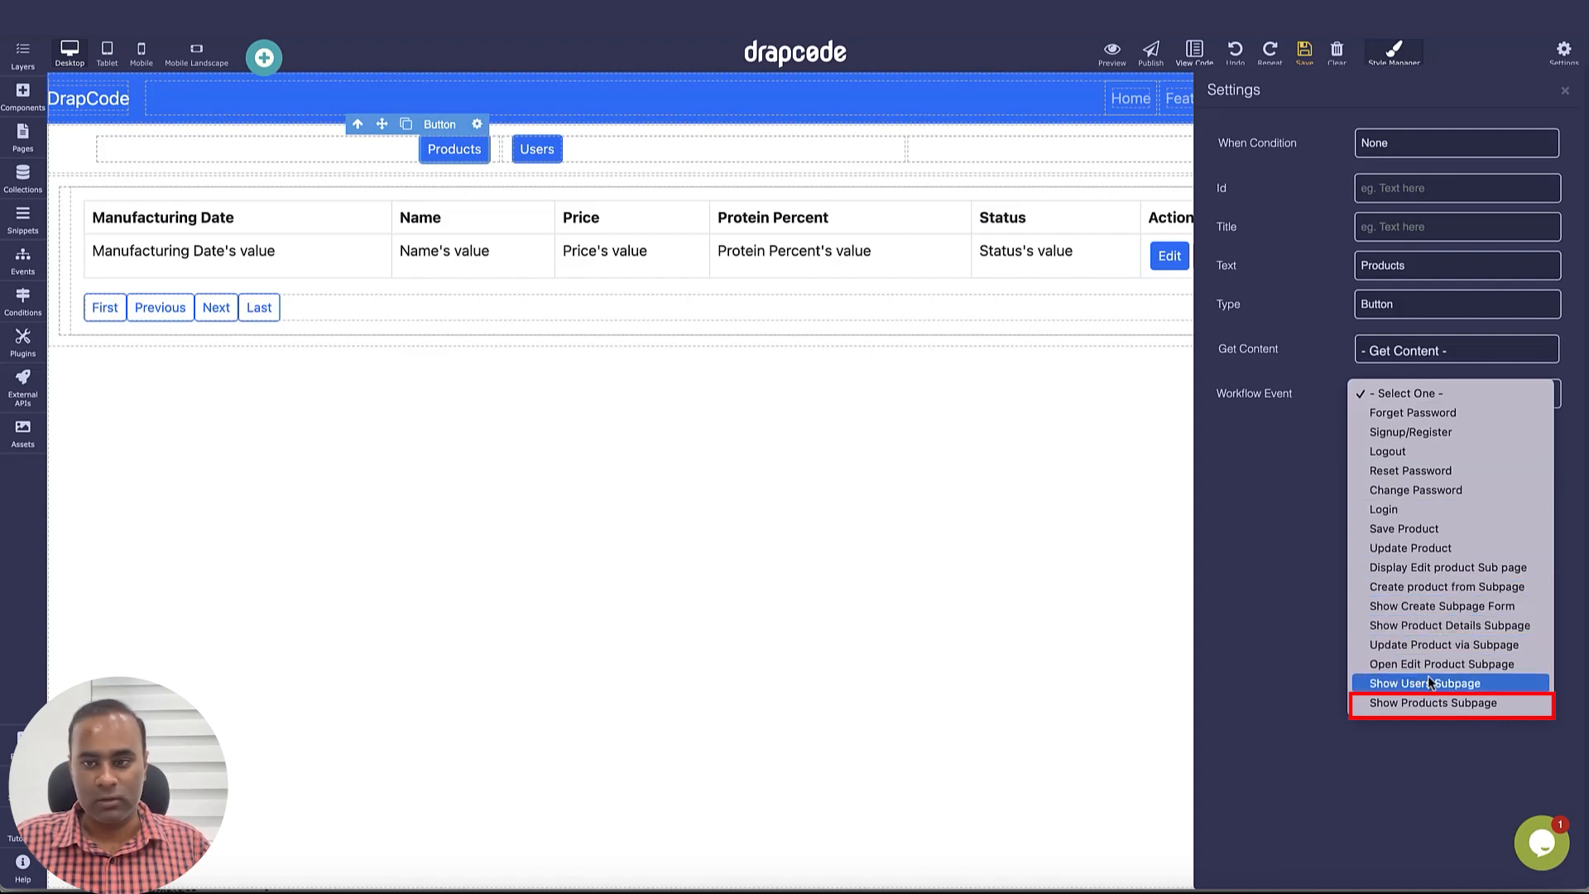
pyautogui.click(1433, 703)
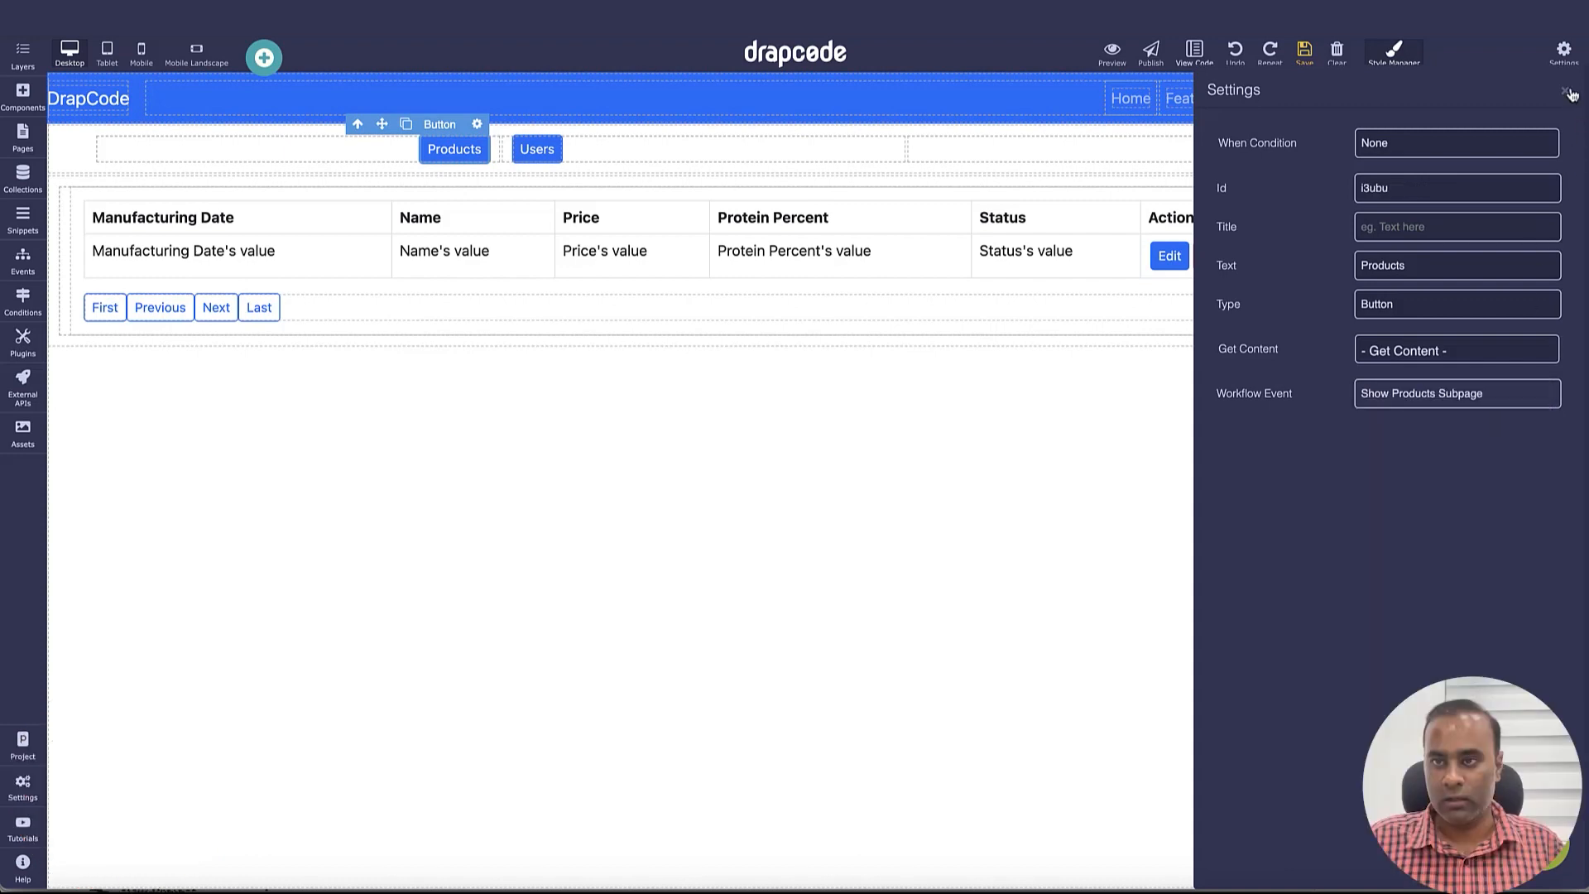
pyautogui.click(1566, 90)
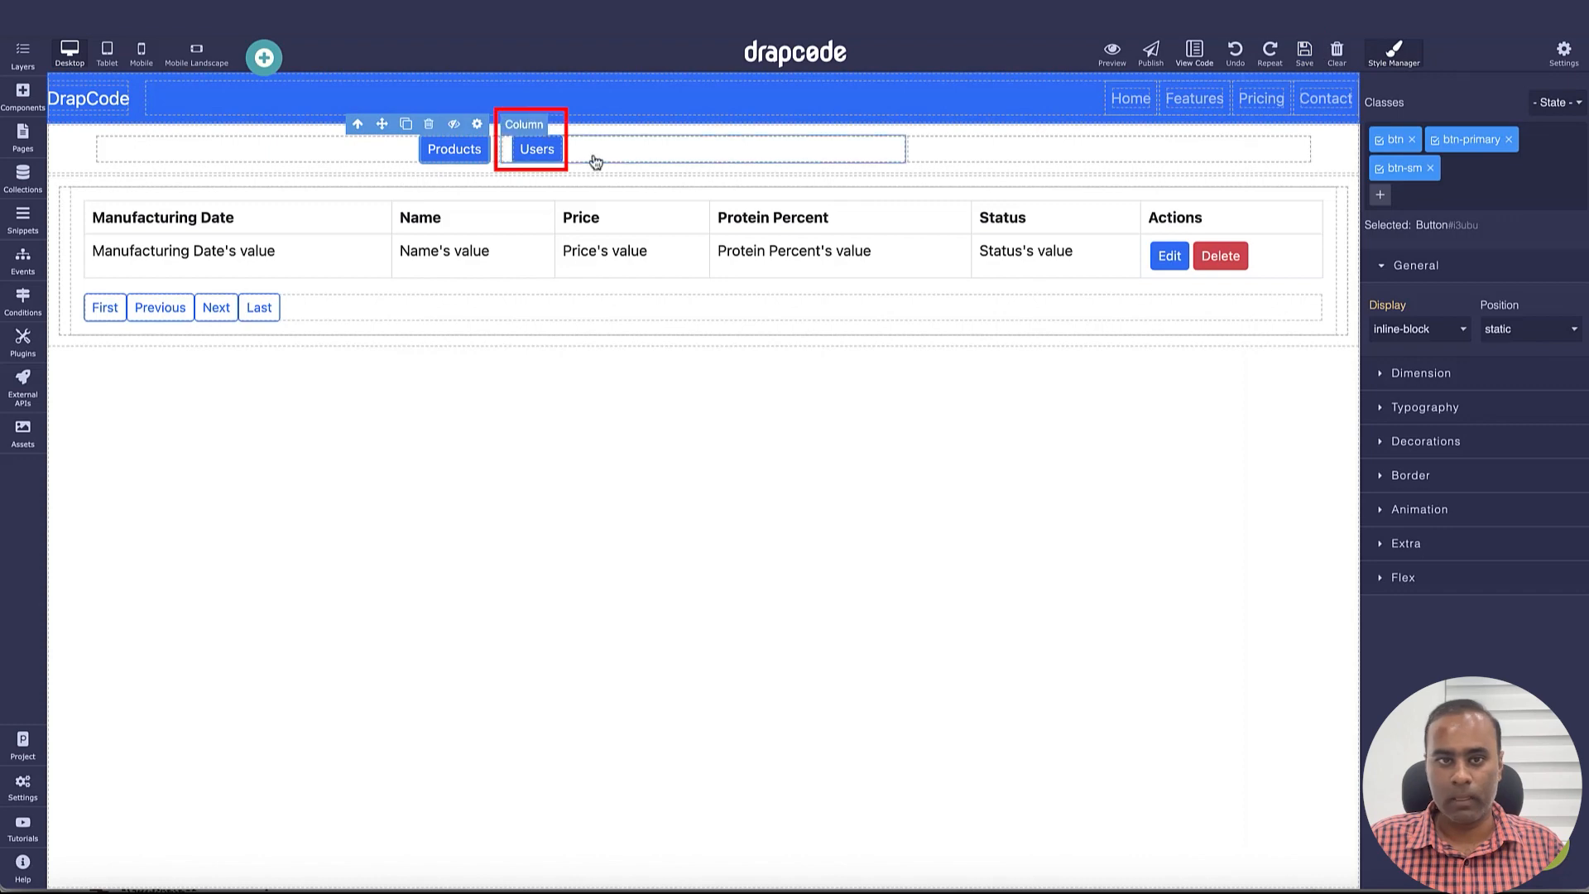
# Step: Set the Users button's type to Button and its workflow event to Show Users Subpage, and close its settings
pyautogui.click(537, 150)
pyautogui.click(550, 123)
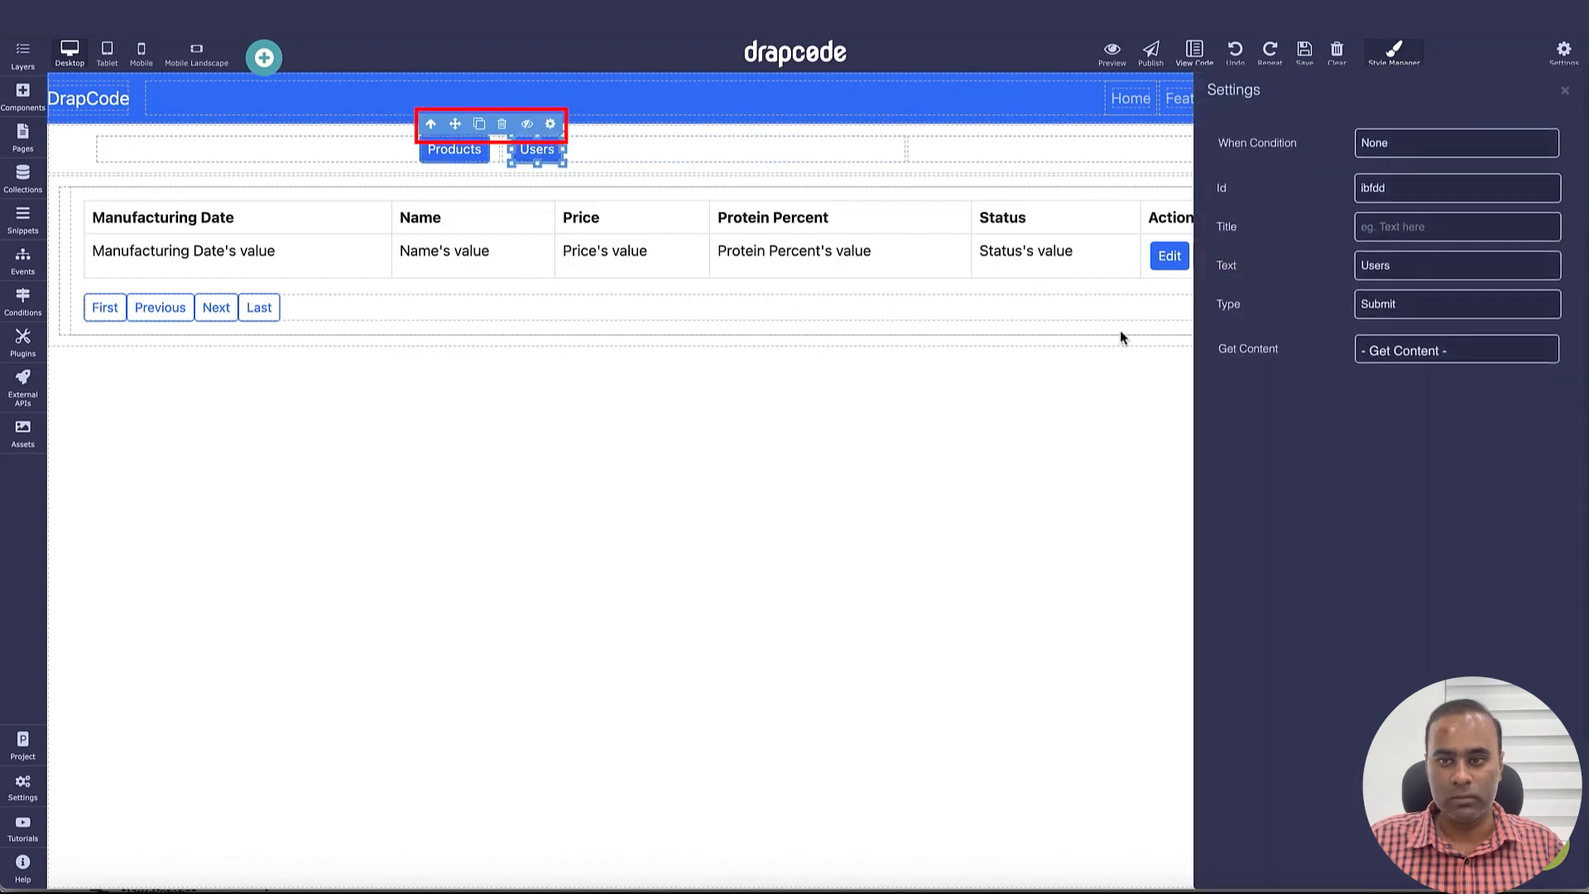
pyautogui.click(1414, 304)
pyautogui.click(1417, 342)
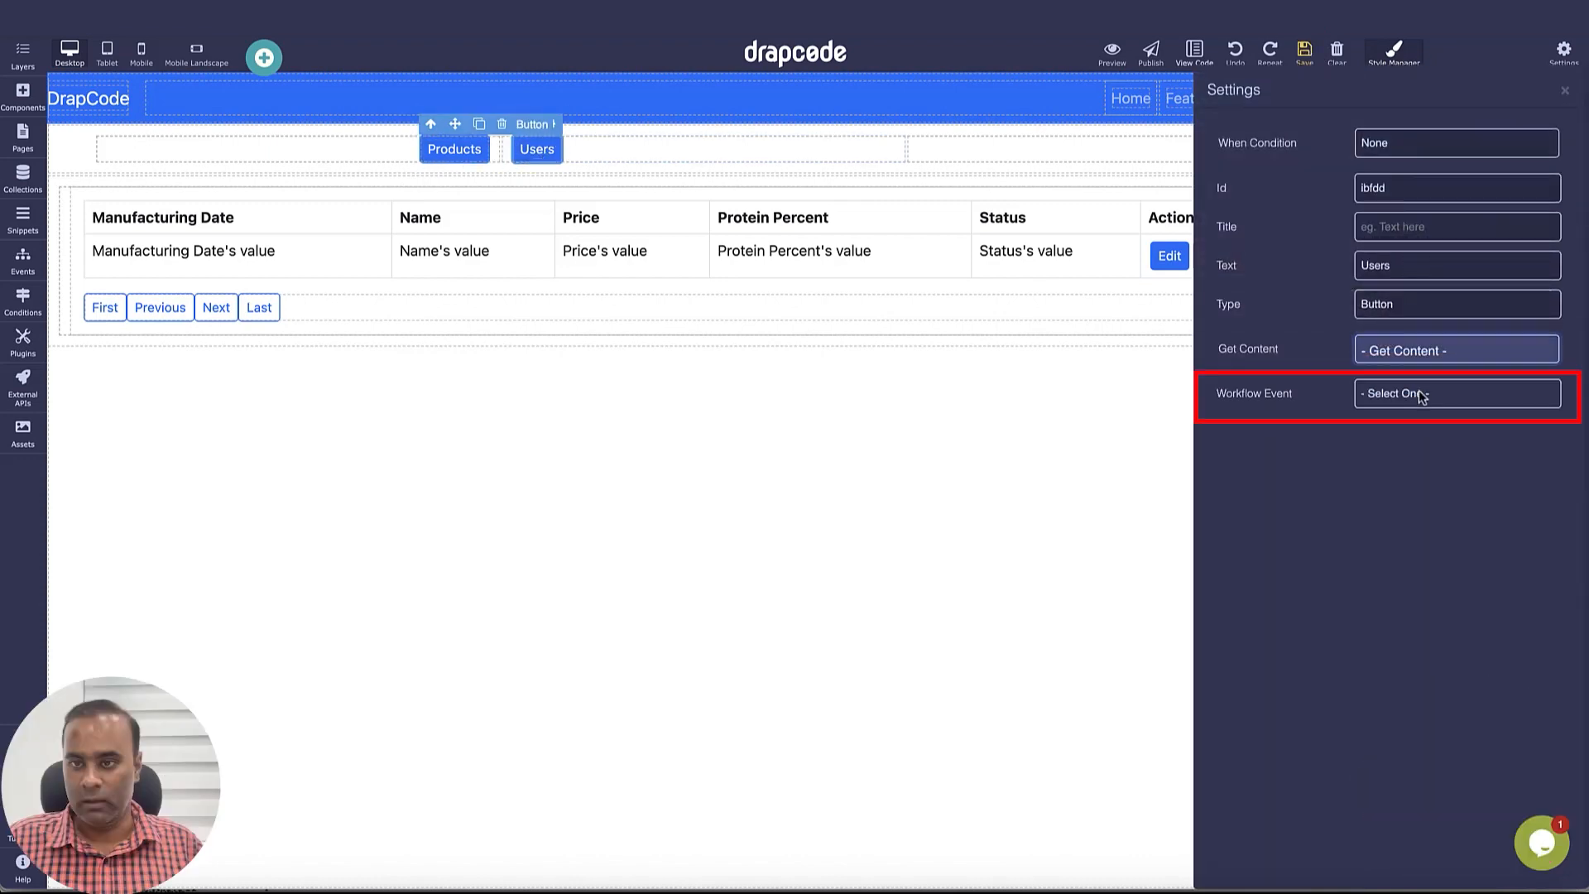
pyautogui.click(1419, 394)
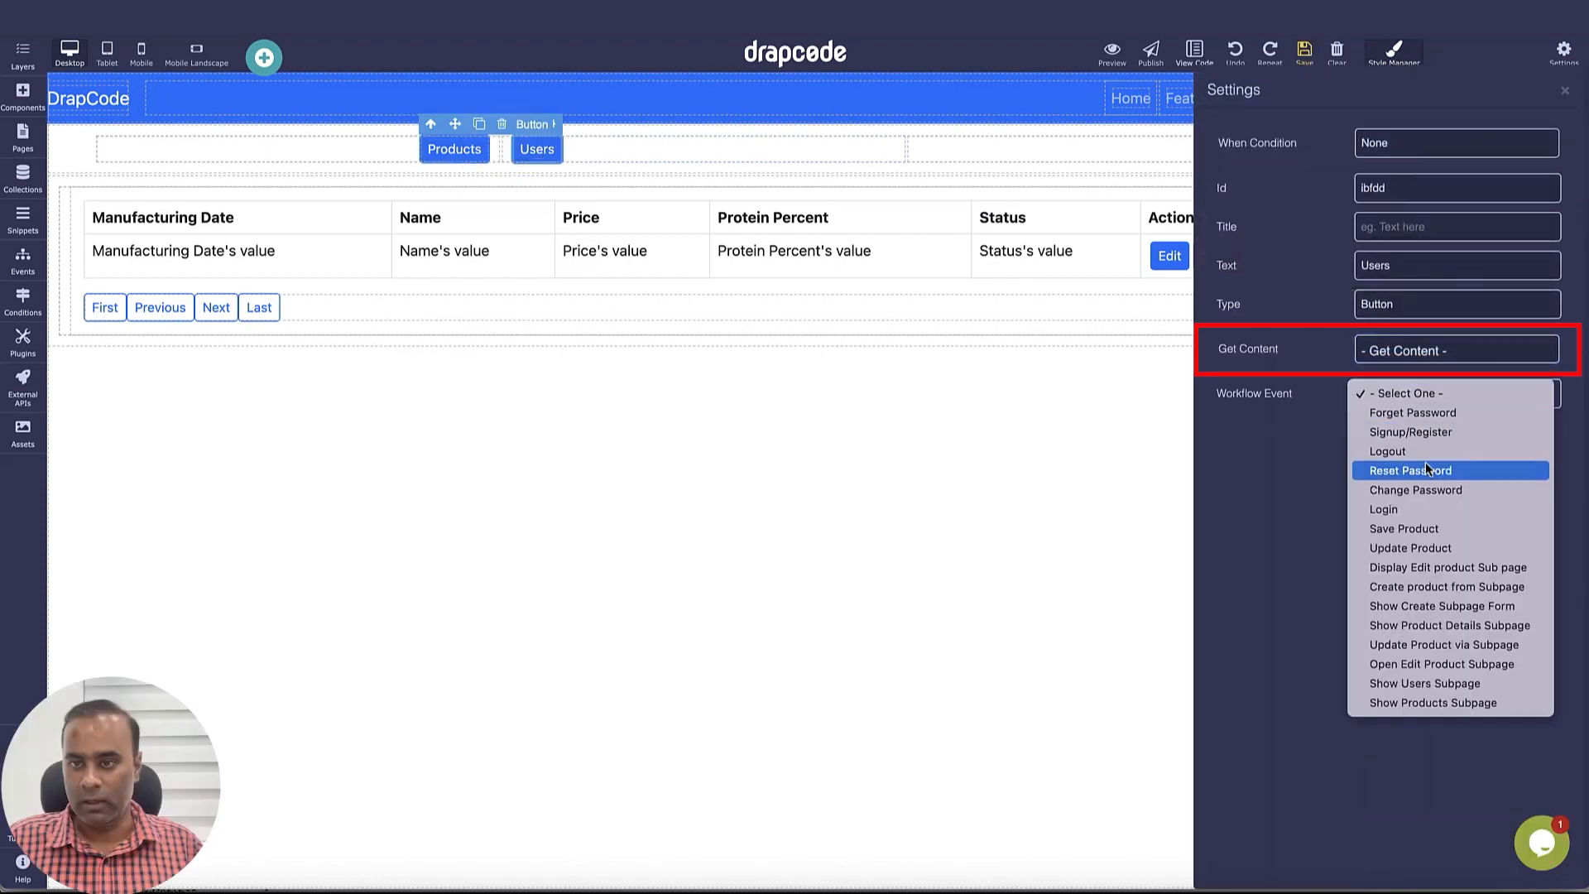
pyautogui.click(1444, 682)
pyautogui.click(1566, 90)
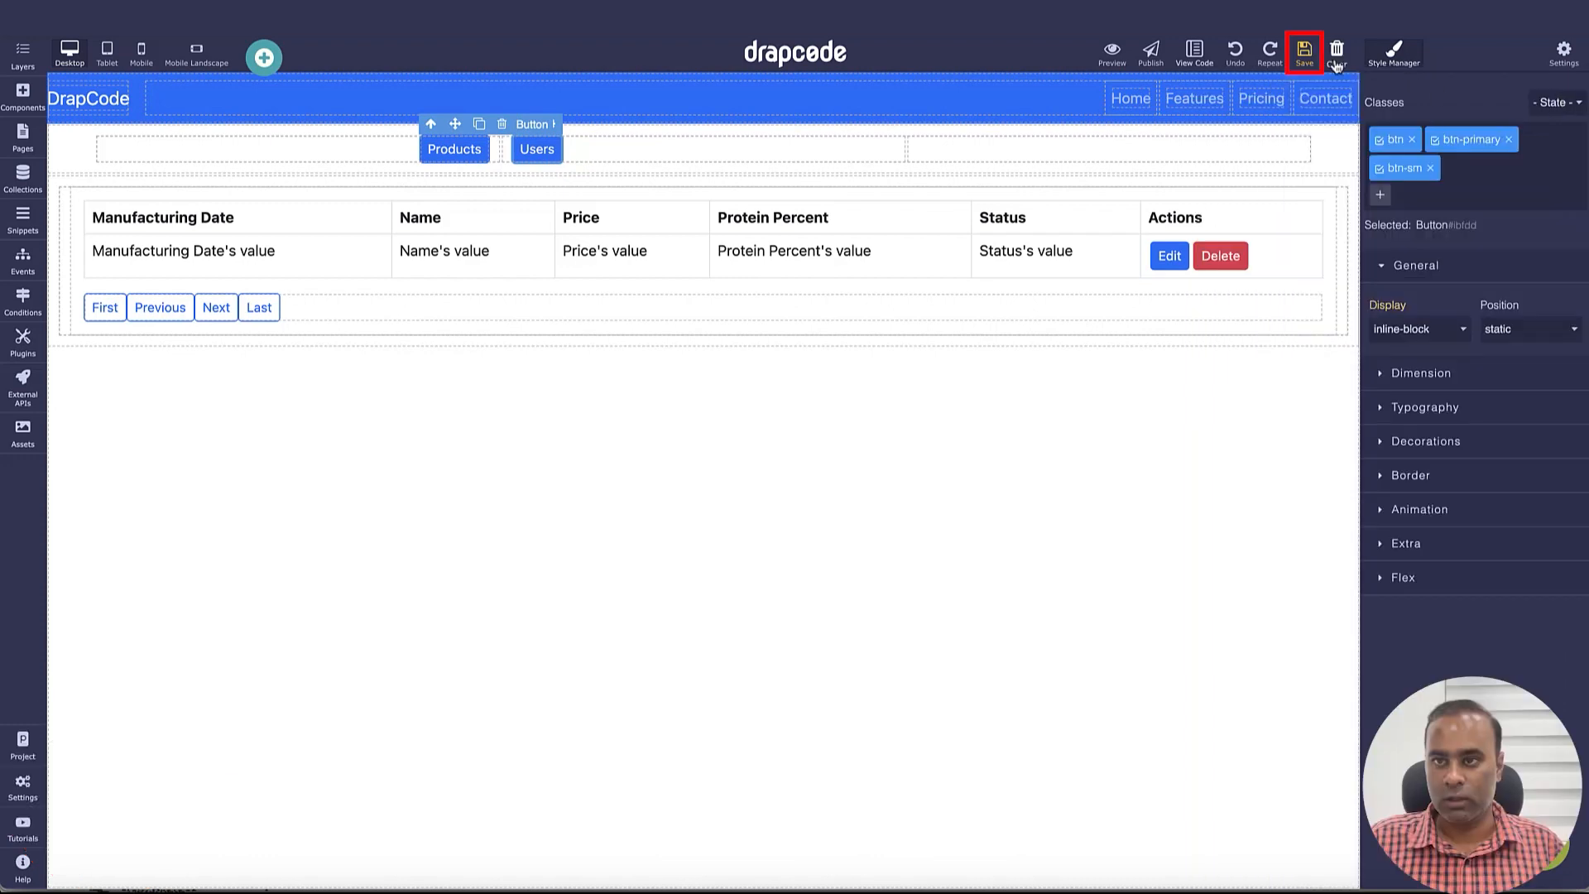
# Step: Preview the Product List page and test switching between the product and user tables with the Products and Users buttons
pyautogui.click(1127, 58)
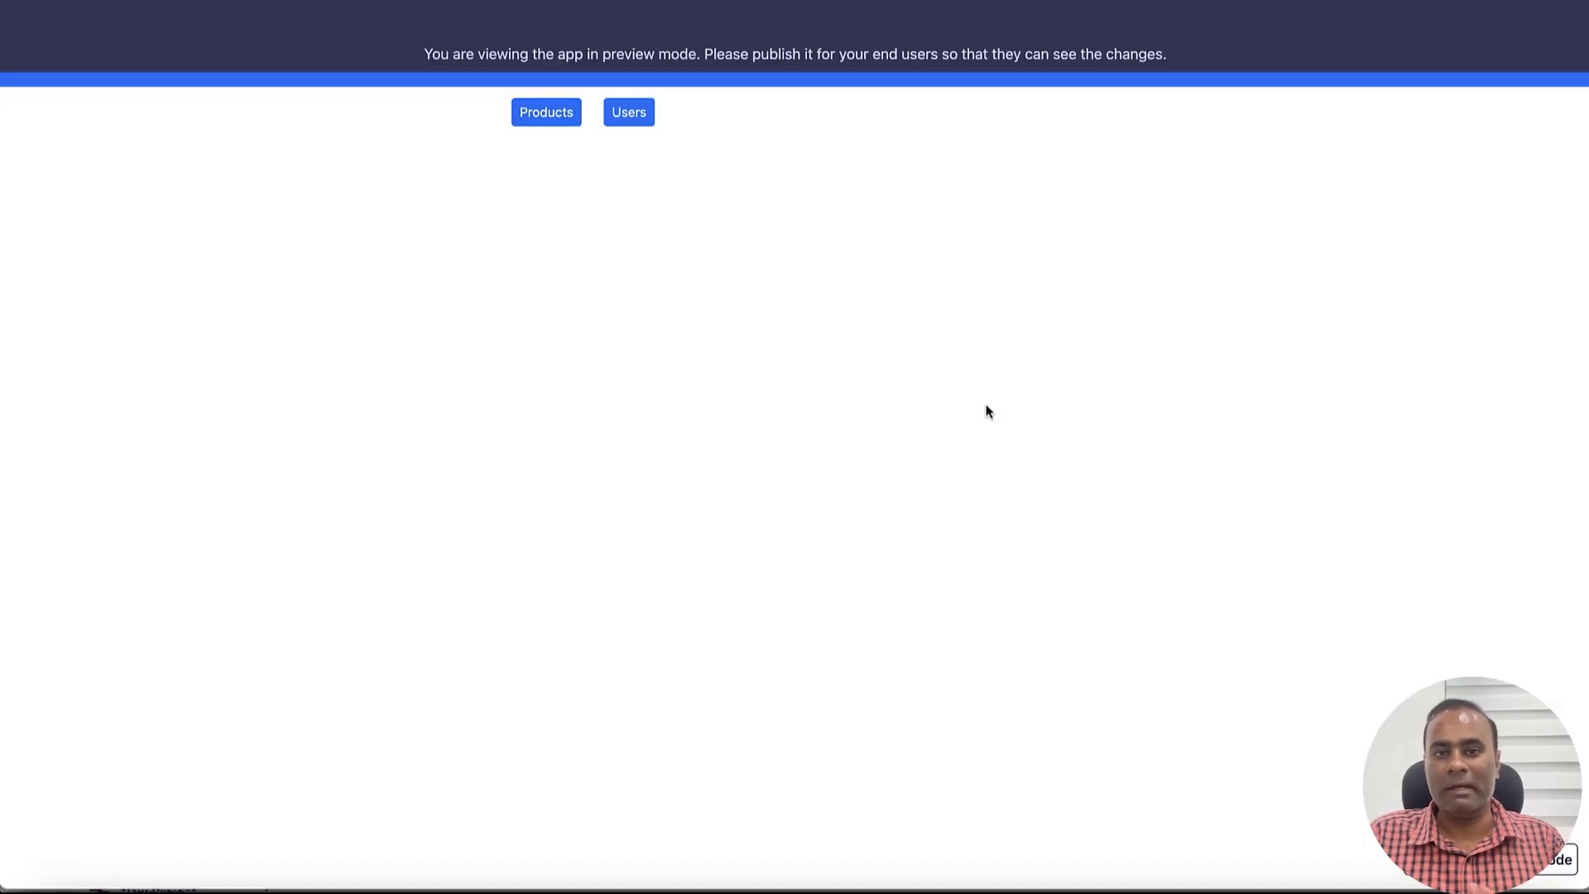
pyautogui.click(552, 154)
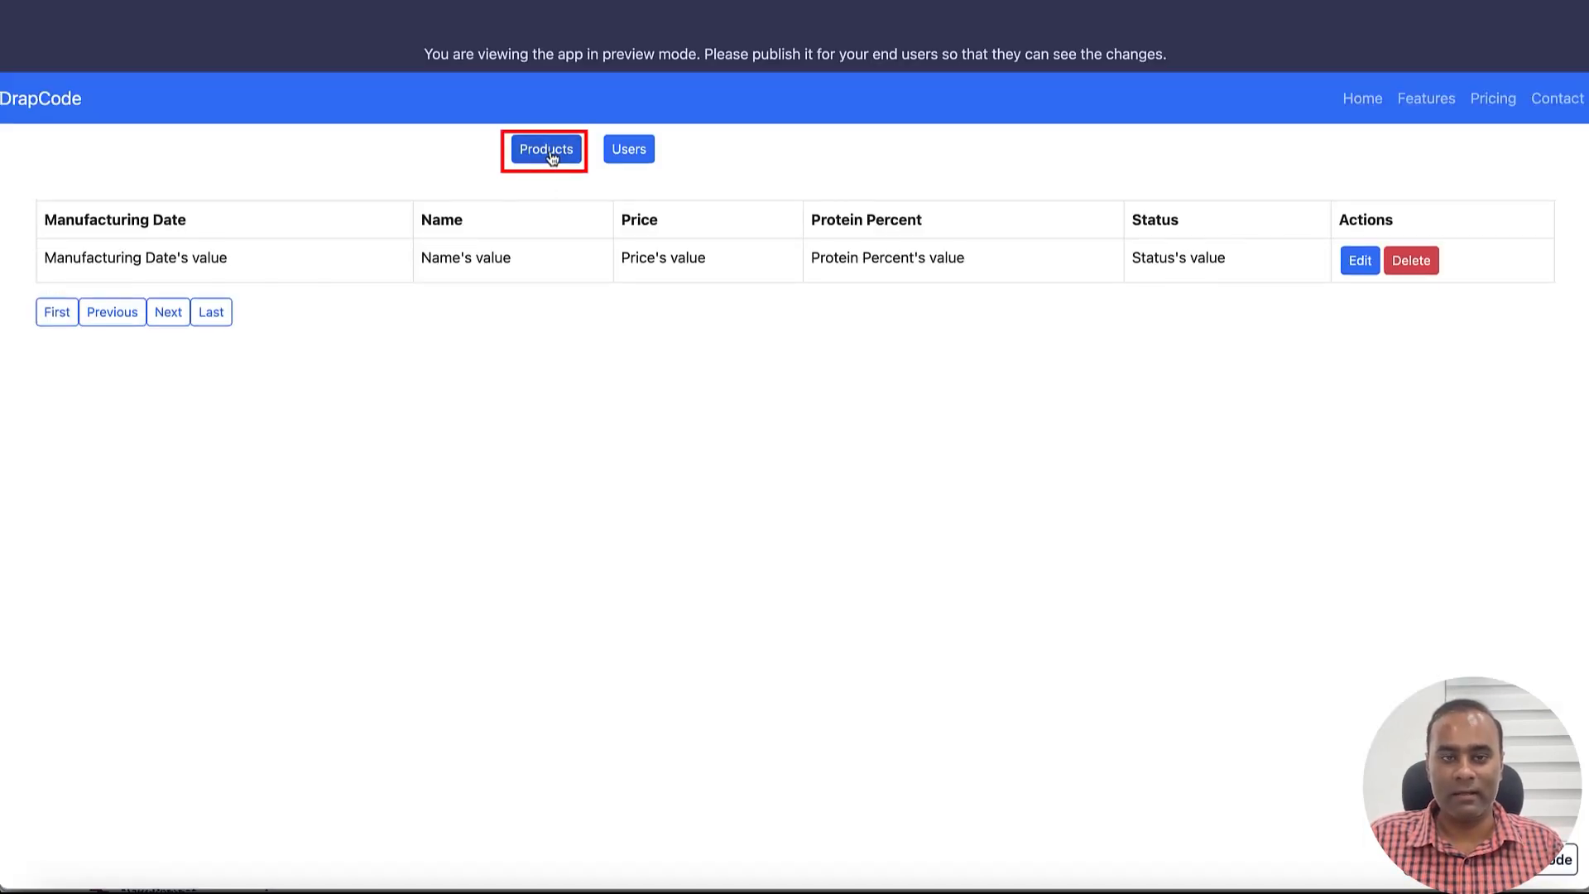
pyautogui.click(630, 157)
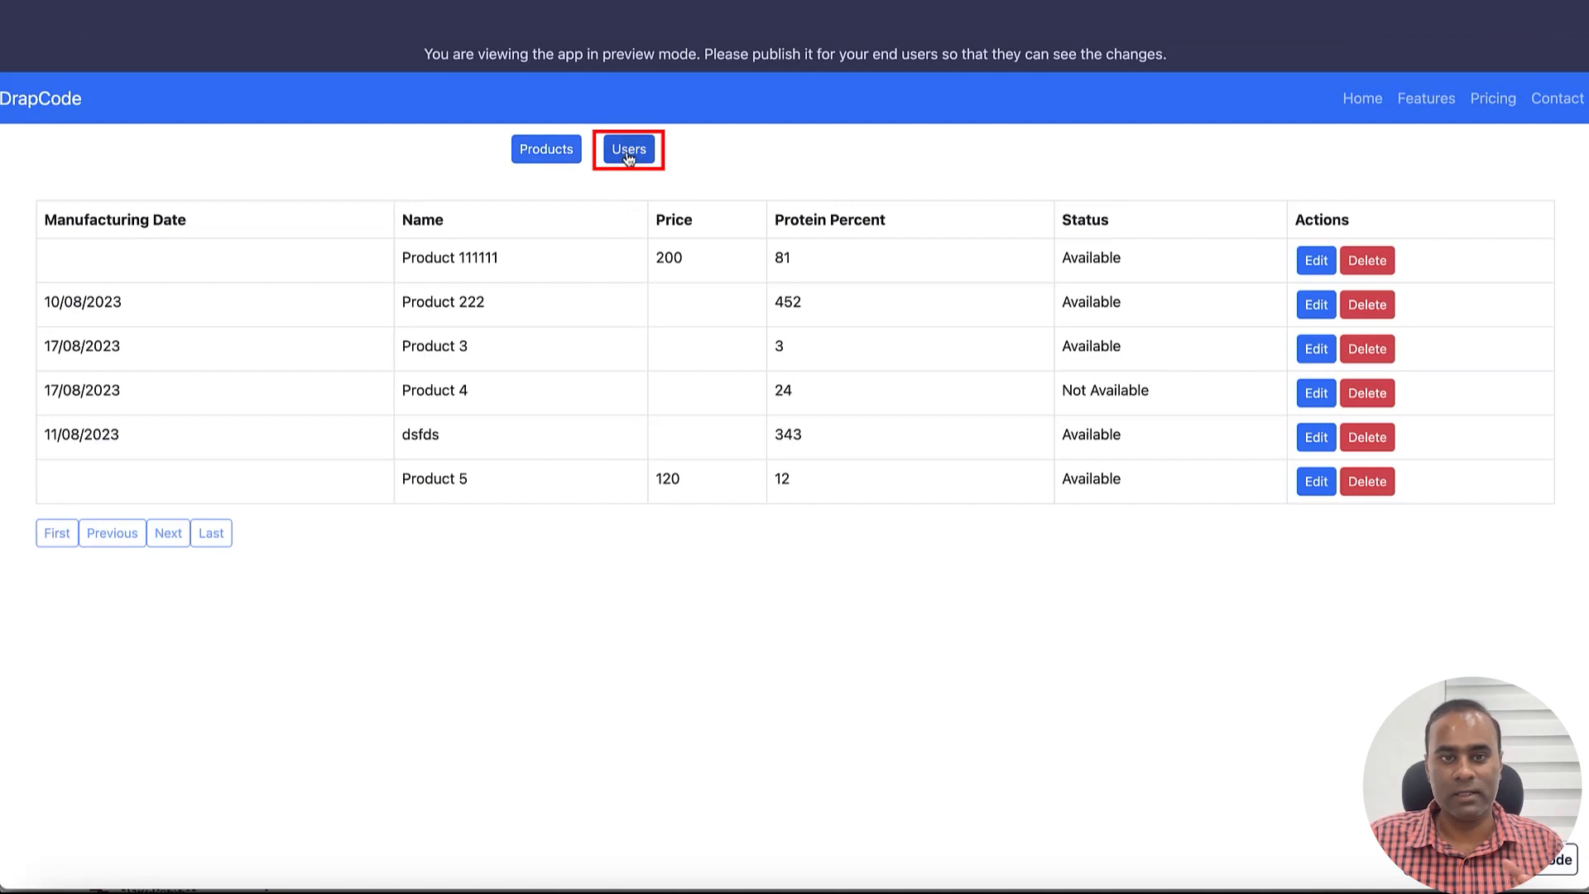
pyautogui.click(639, 151)
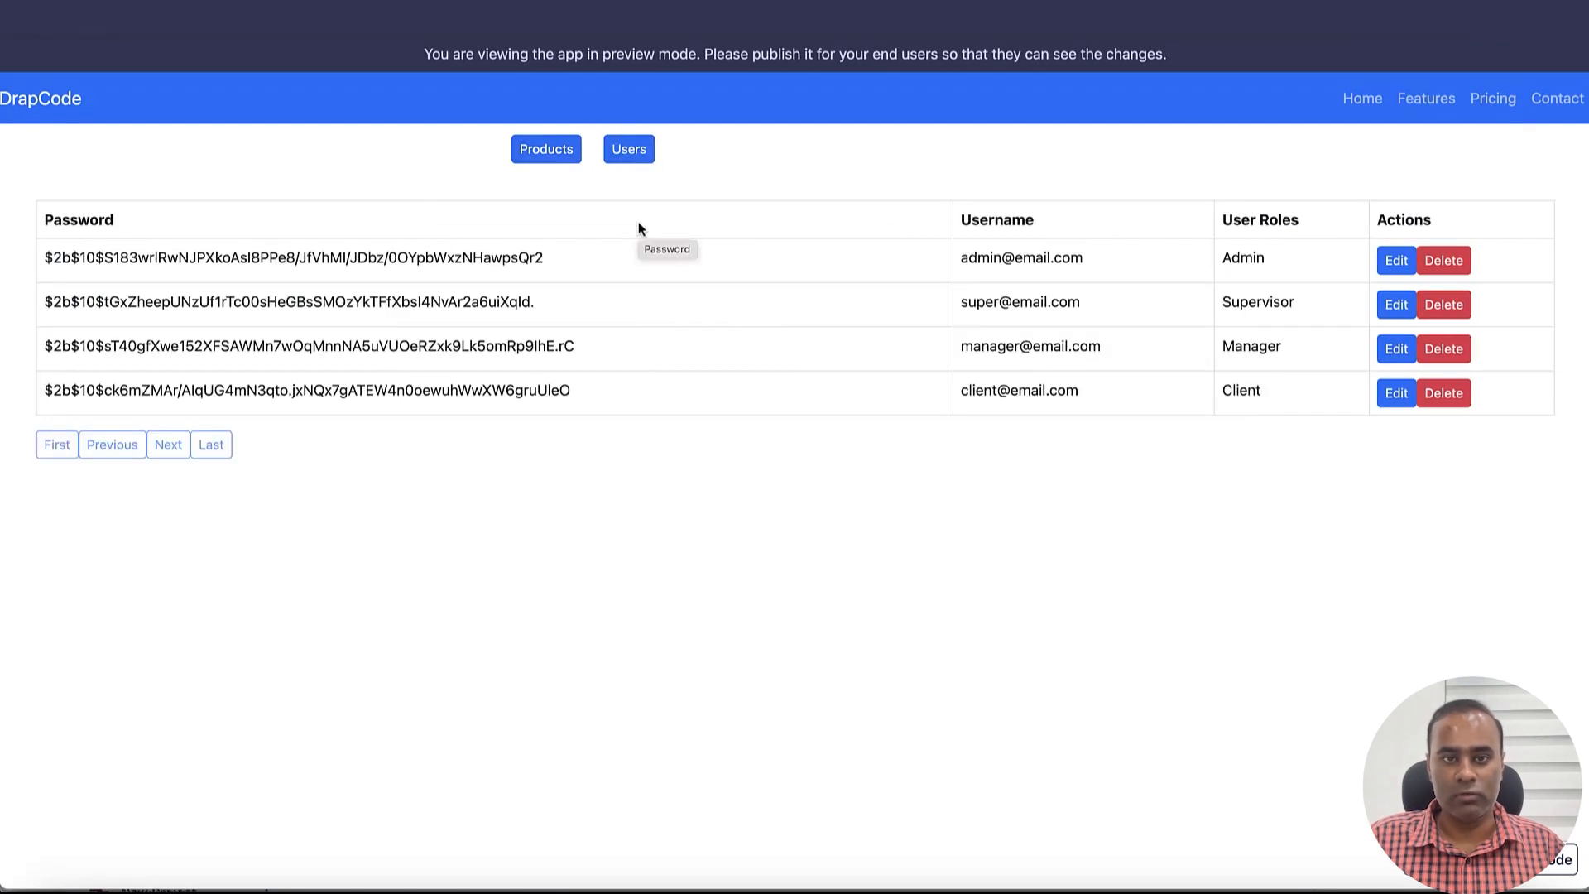
pyautogui.moveTo(215, 261); pyautogui.dragTo(513, 439)
pyautogui.click(565, 276)
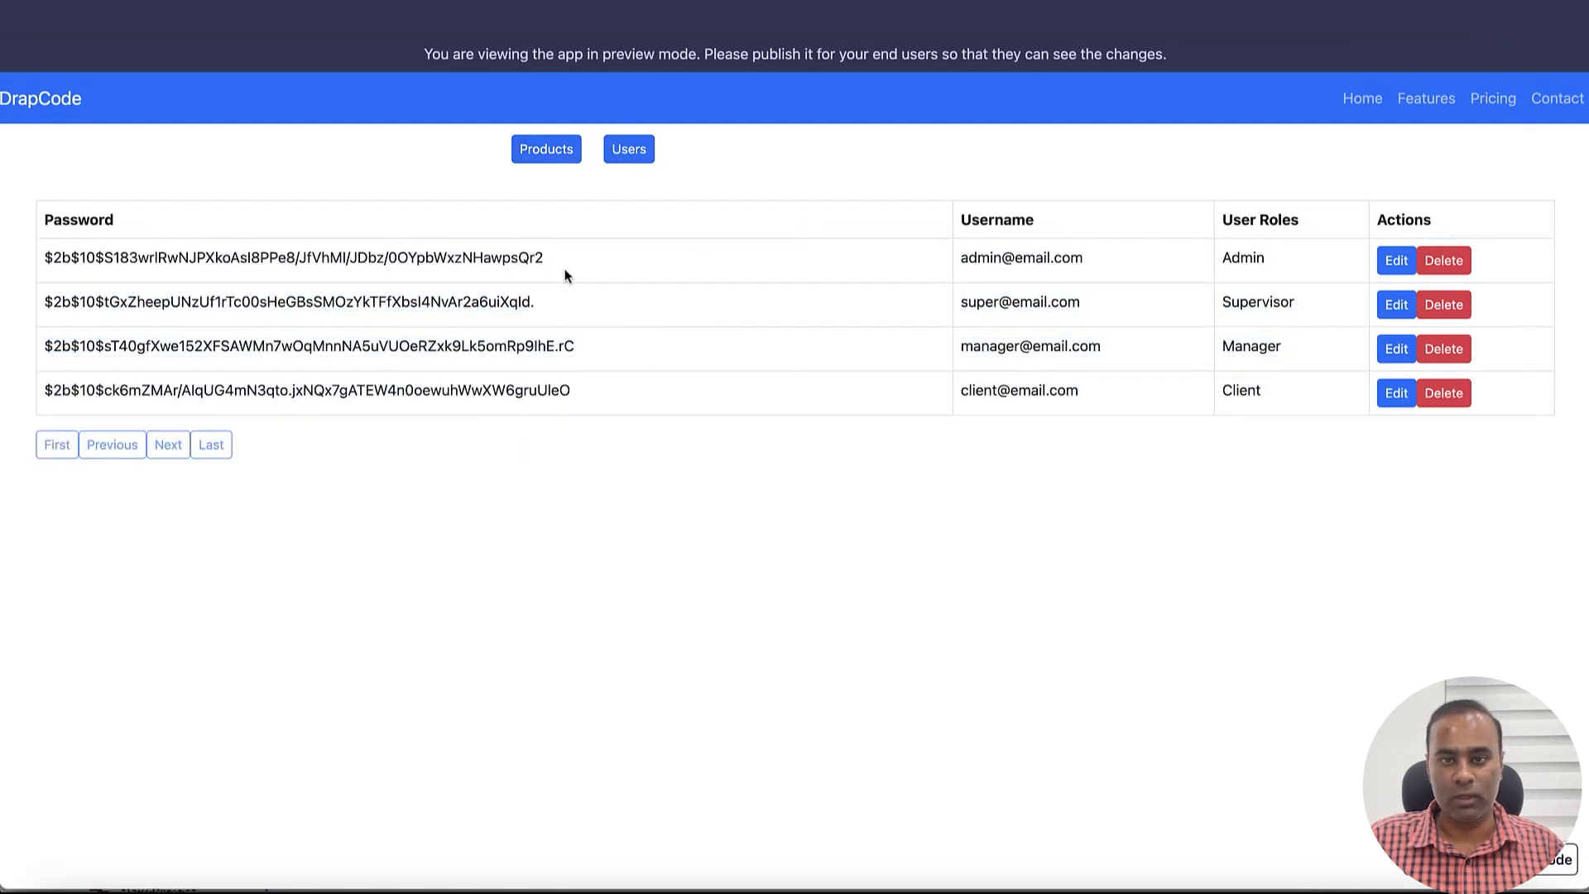
pyautogui.click(551, 154)
pyautogui.moveTo(180, 220); pyautogui.dragTo(846, 562)
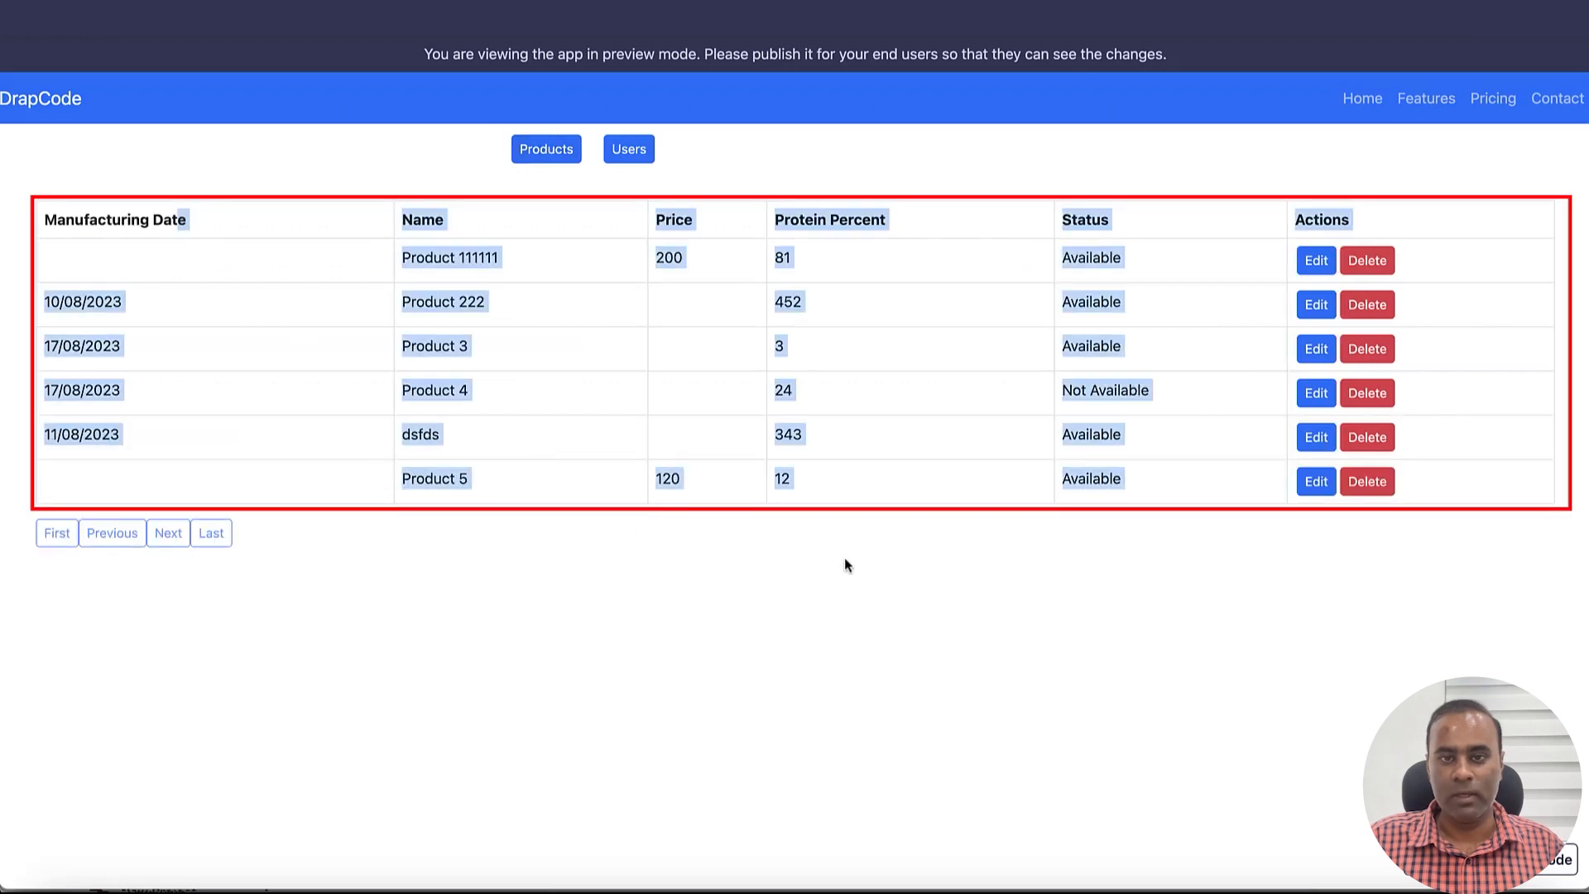
pyautogui.click(934, 616)
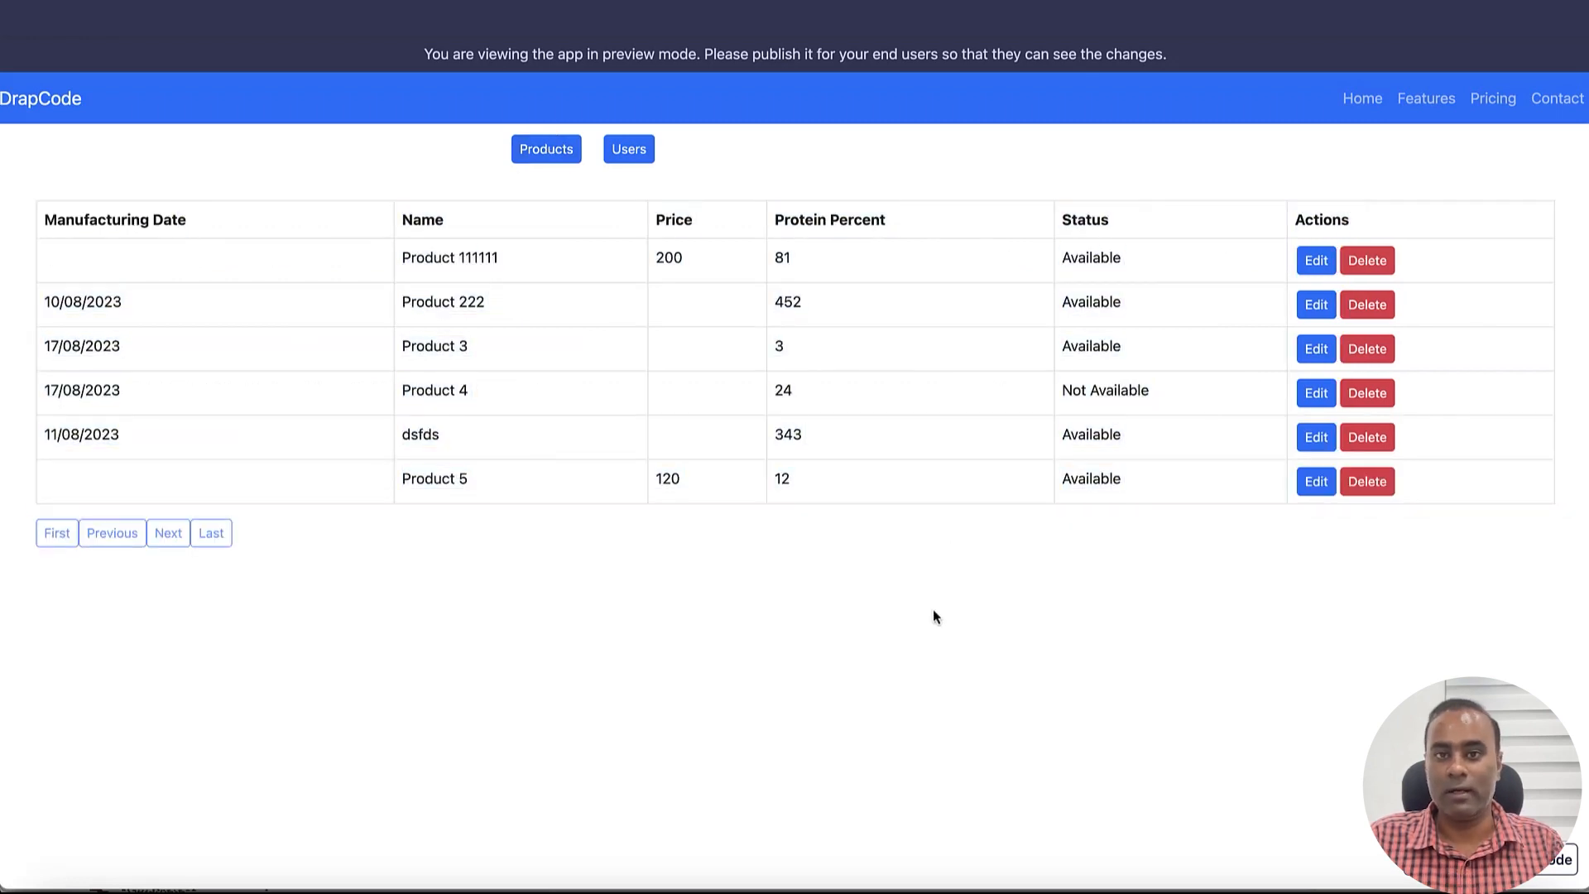